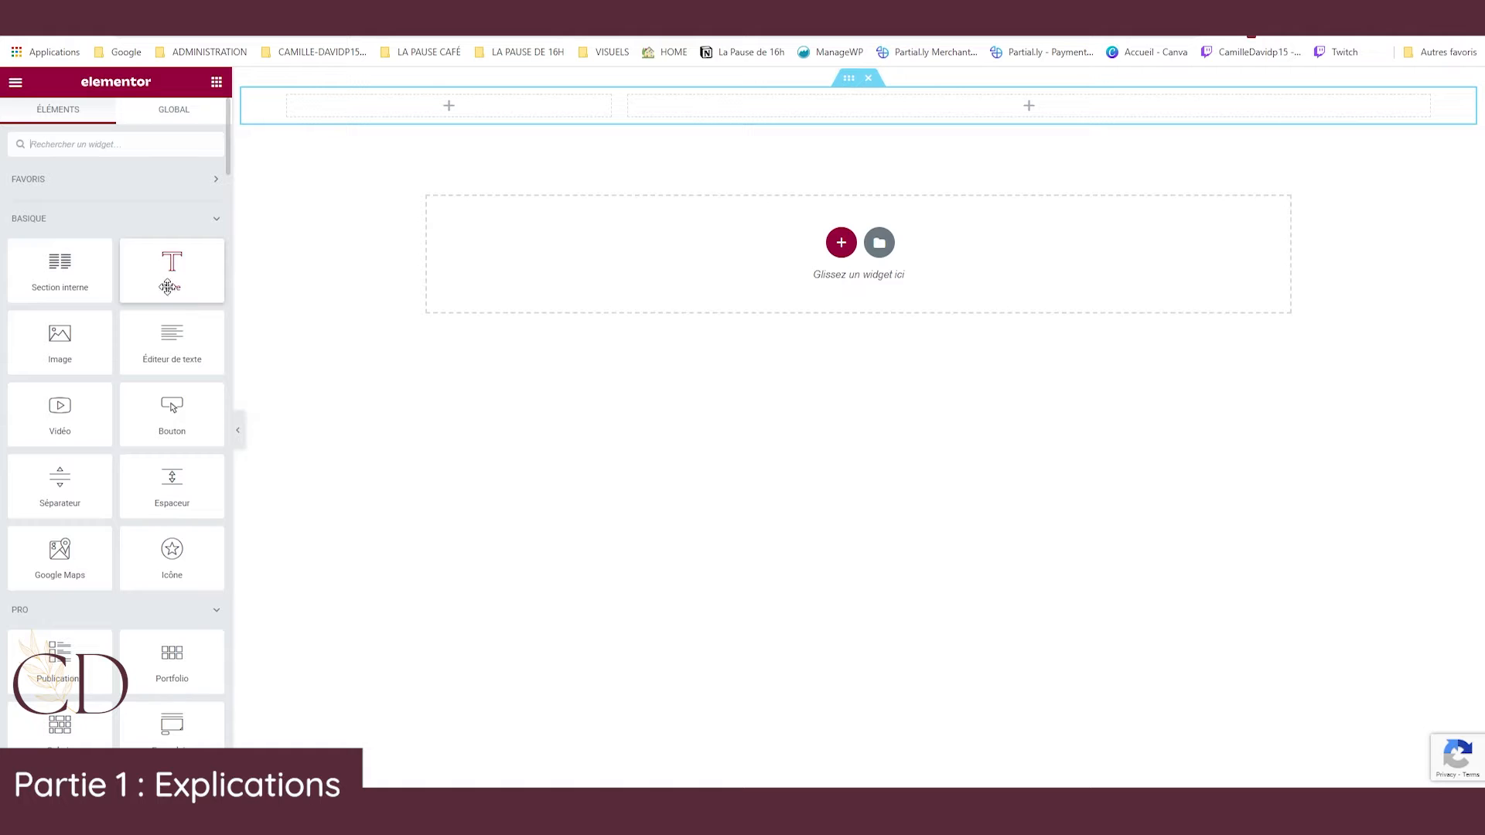
Add a Titre (heading) widget to the narrow first column of the section and return to the widget list.
{"action": "left_click_drag", "start_coordinate": [168, 287], "coordinate": [383, 122]}
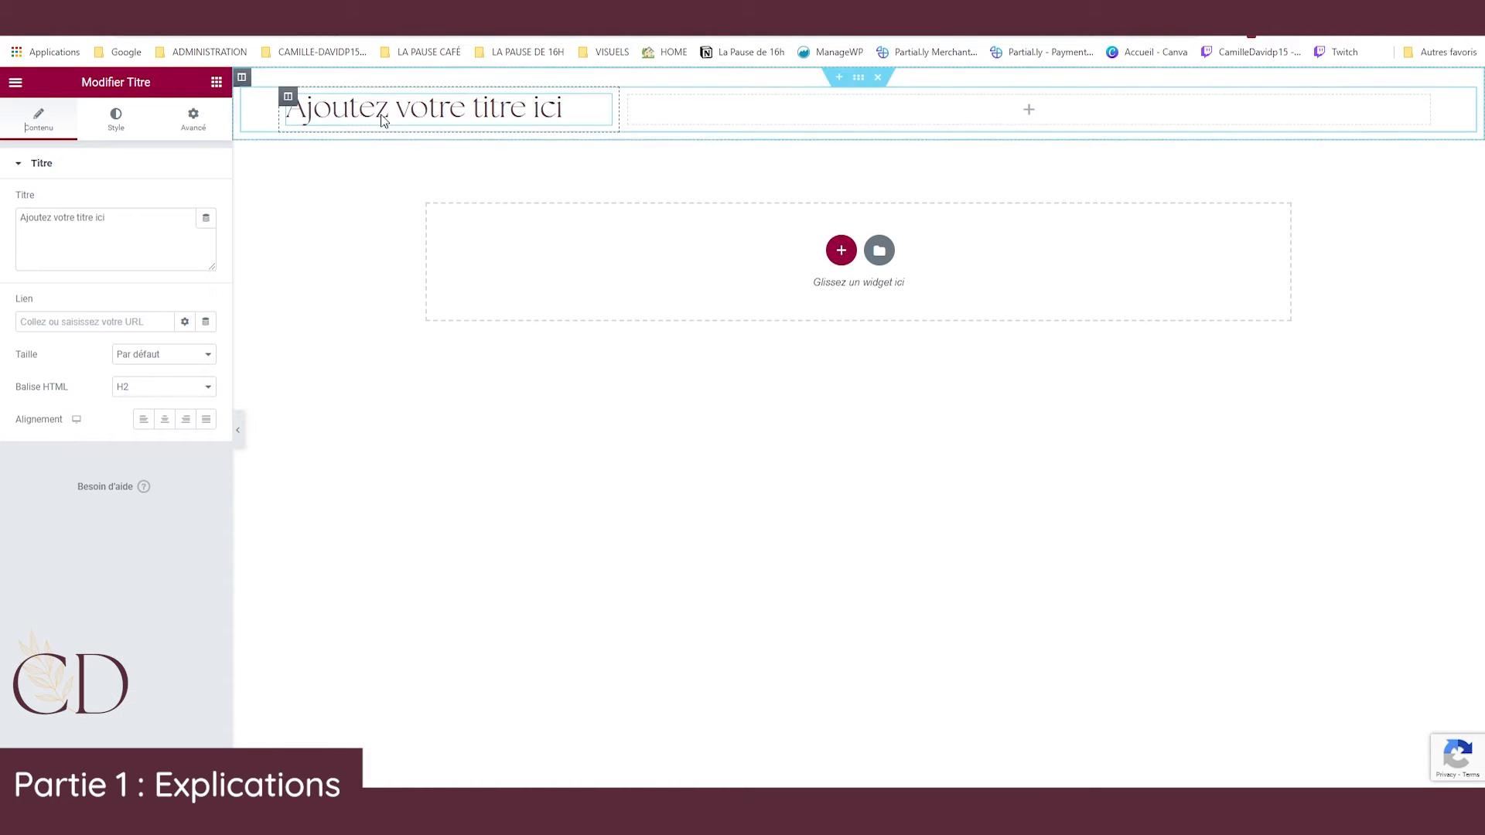
{"action": "left_click", "coordinate": [217, 82]}
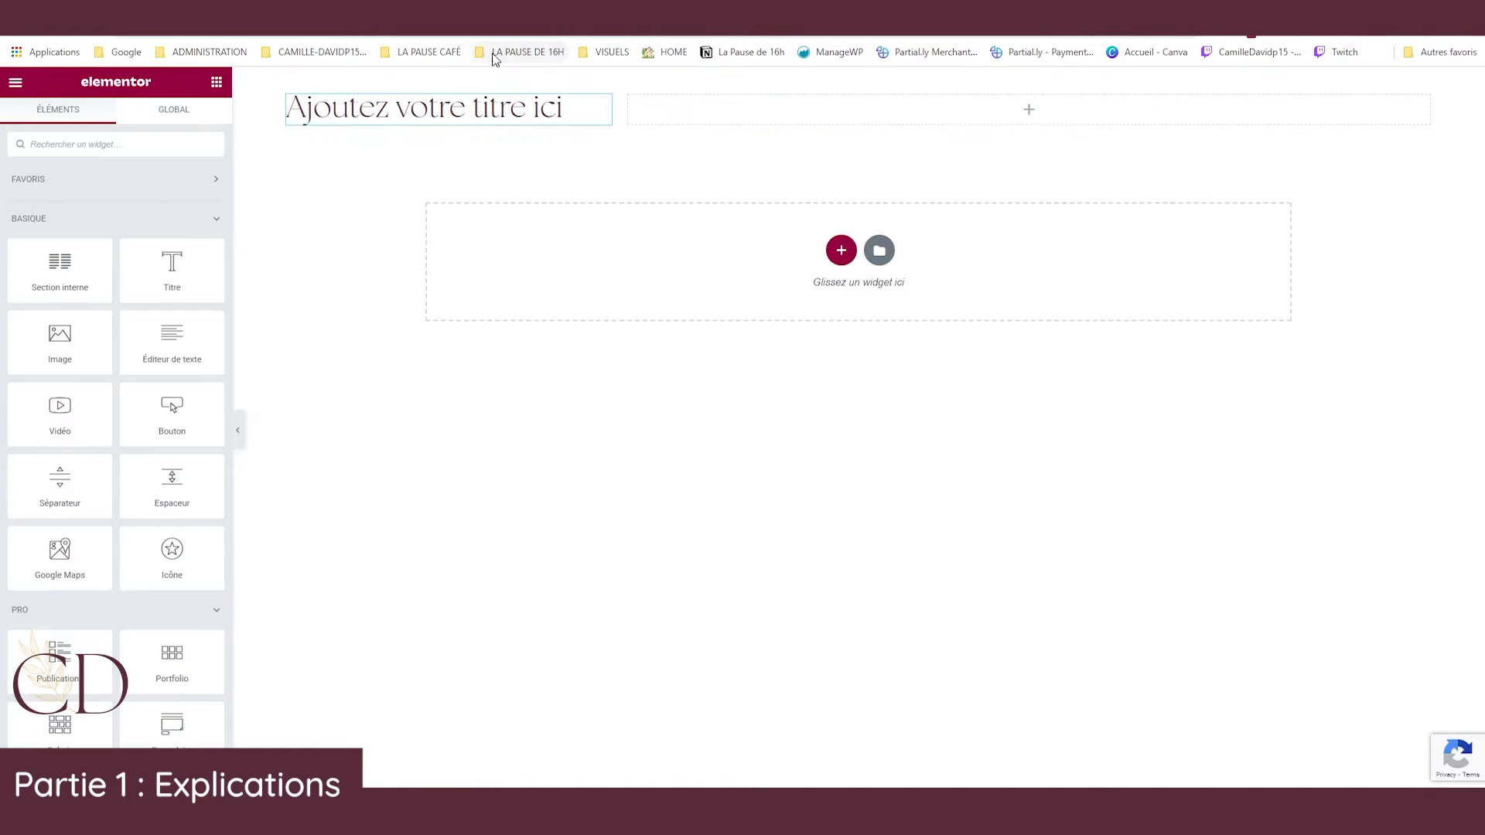
Switch to Canva in a new browser tab and open the BrainZ Brand Board from the recent designs.
{"action": "key", "text": "ctrl+t"}
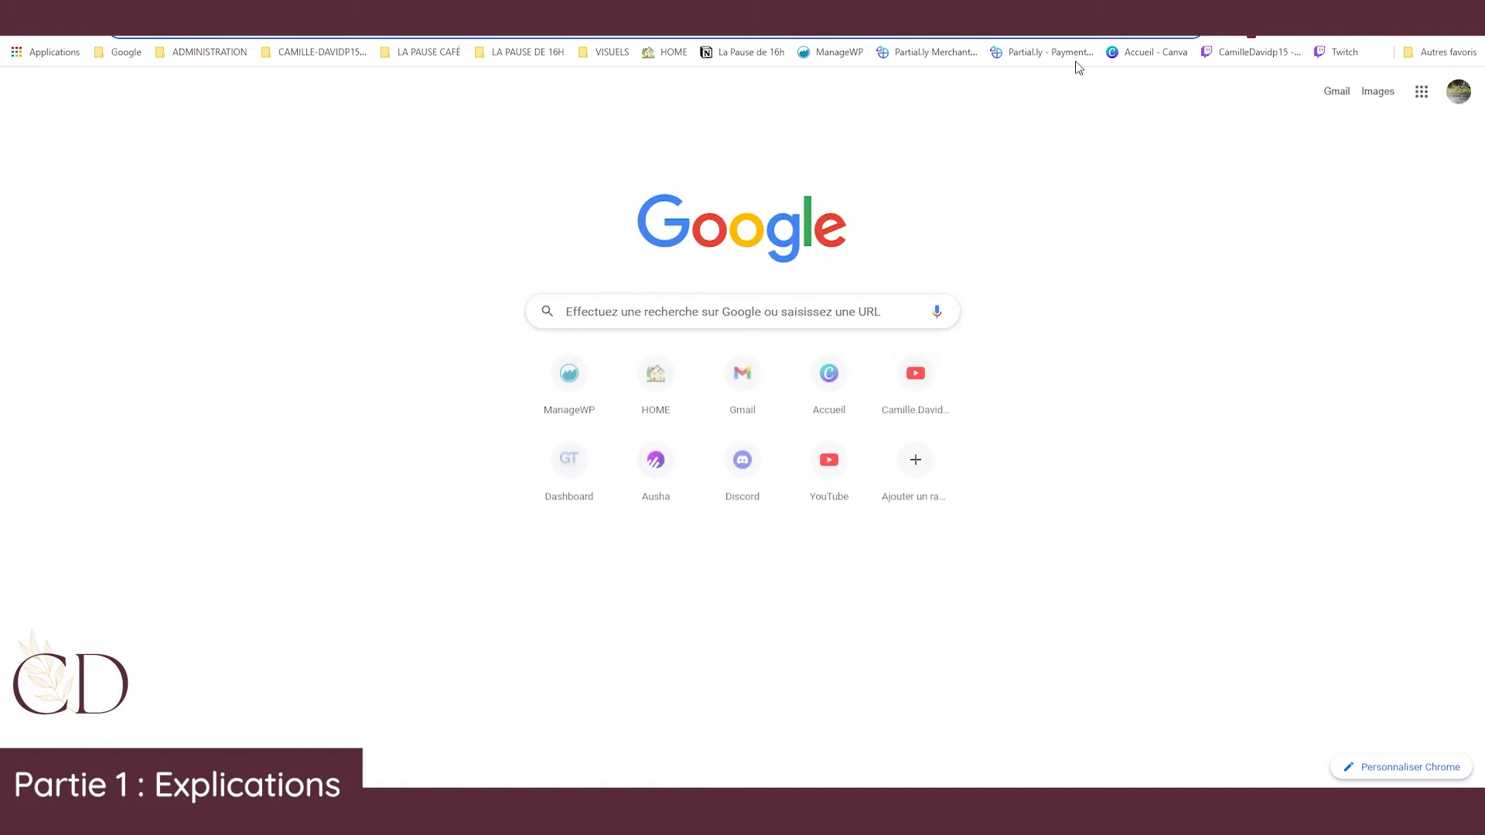
{"action": "left_click", "coordinate": [1135, 57]}
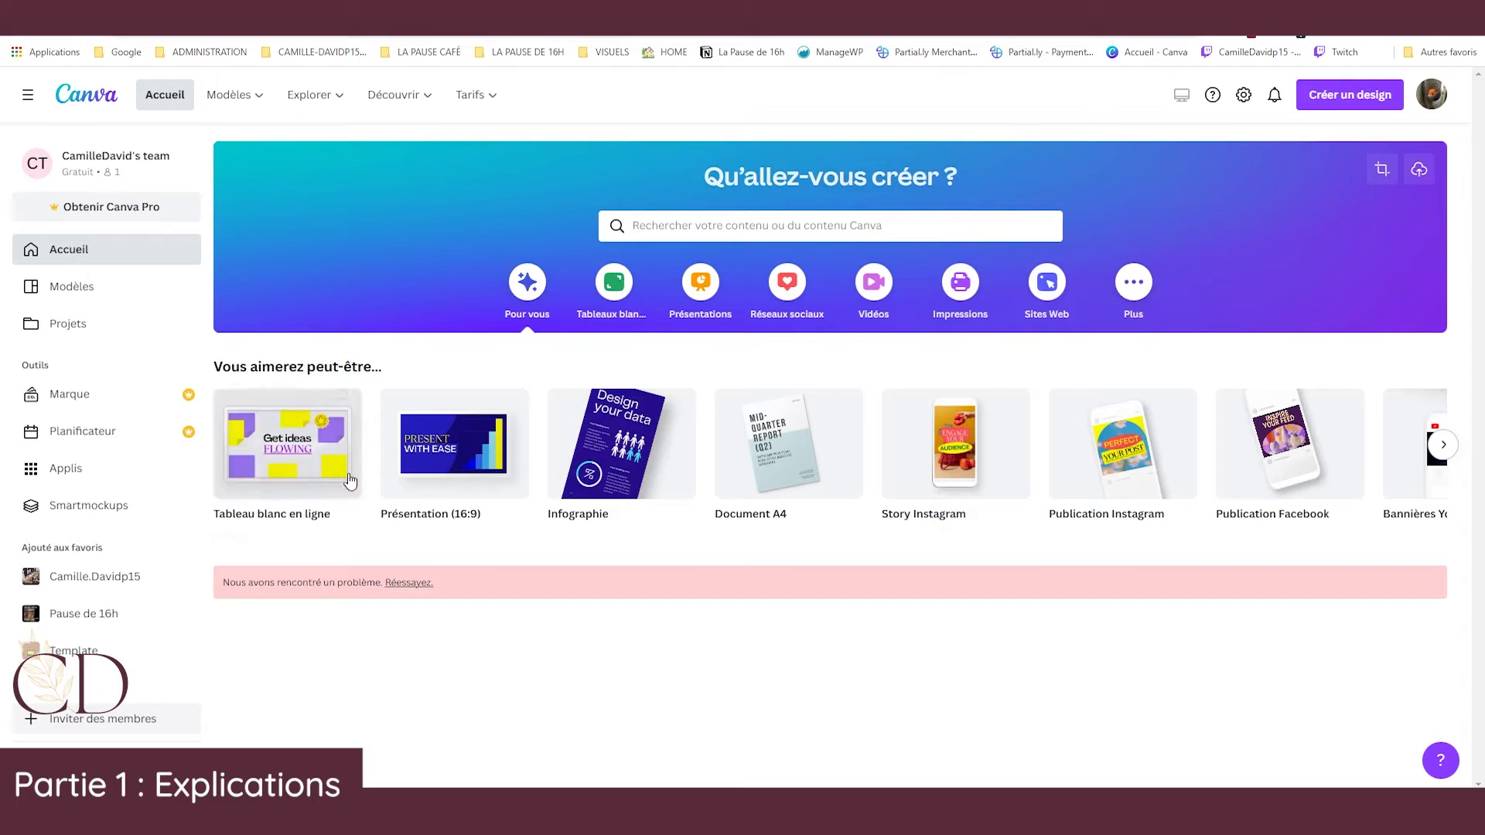
{"action": "left_click", "coordinate": [408, 584]}
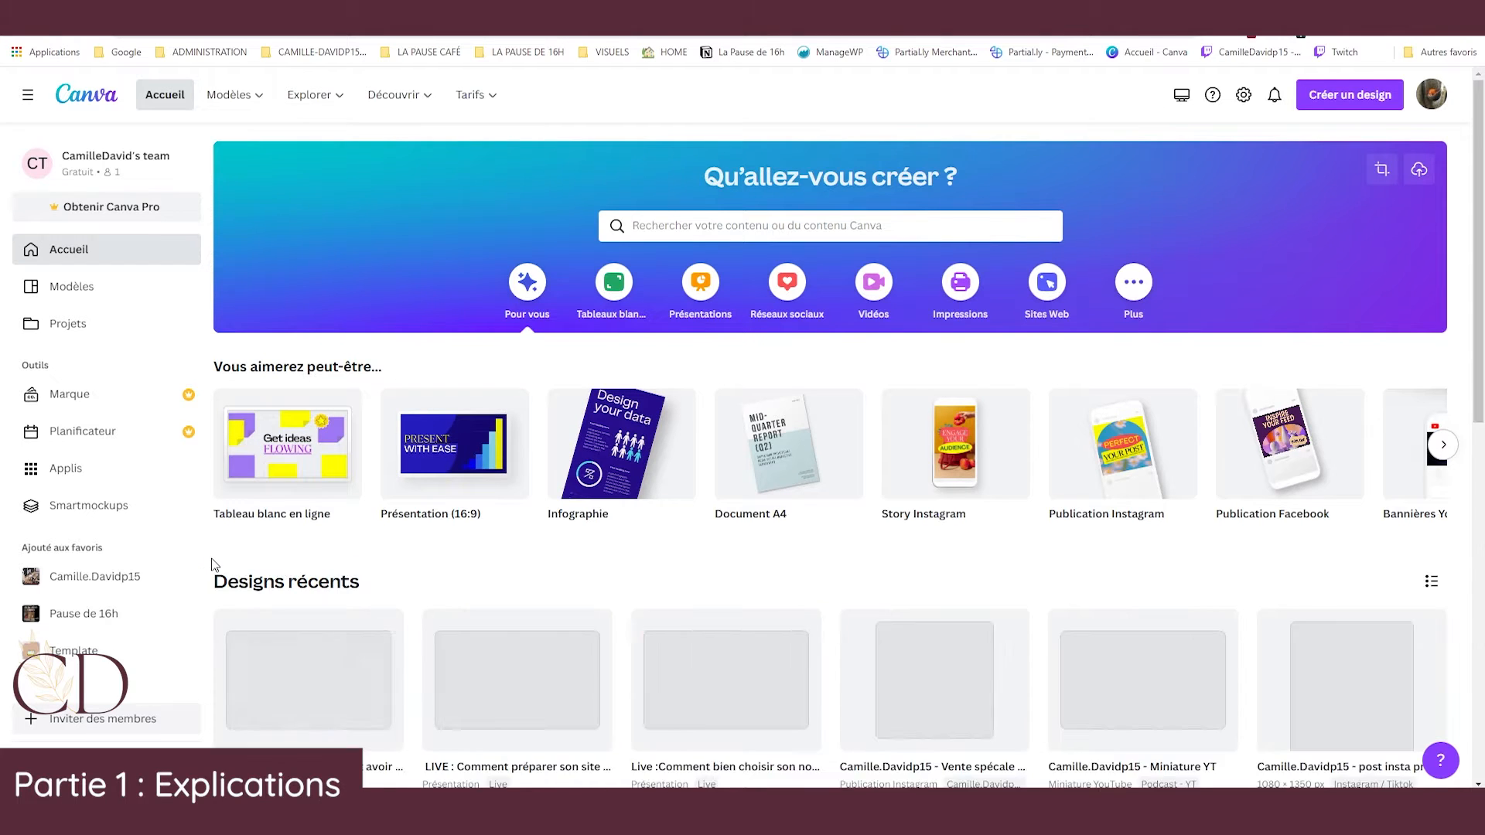
{"action": "scroll", "coordinate": [215, 565], "scroll_direction": "down", "scroll_amount": 5}
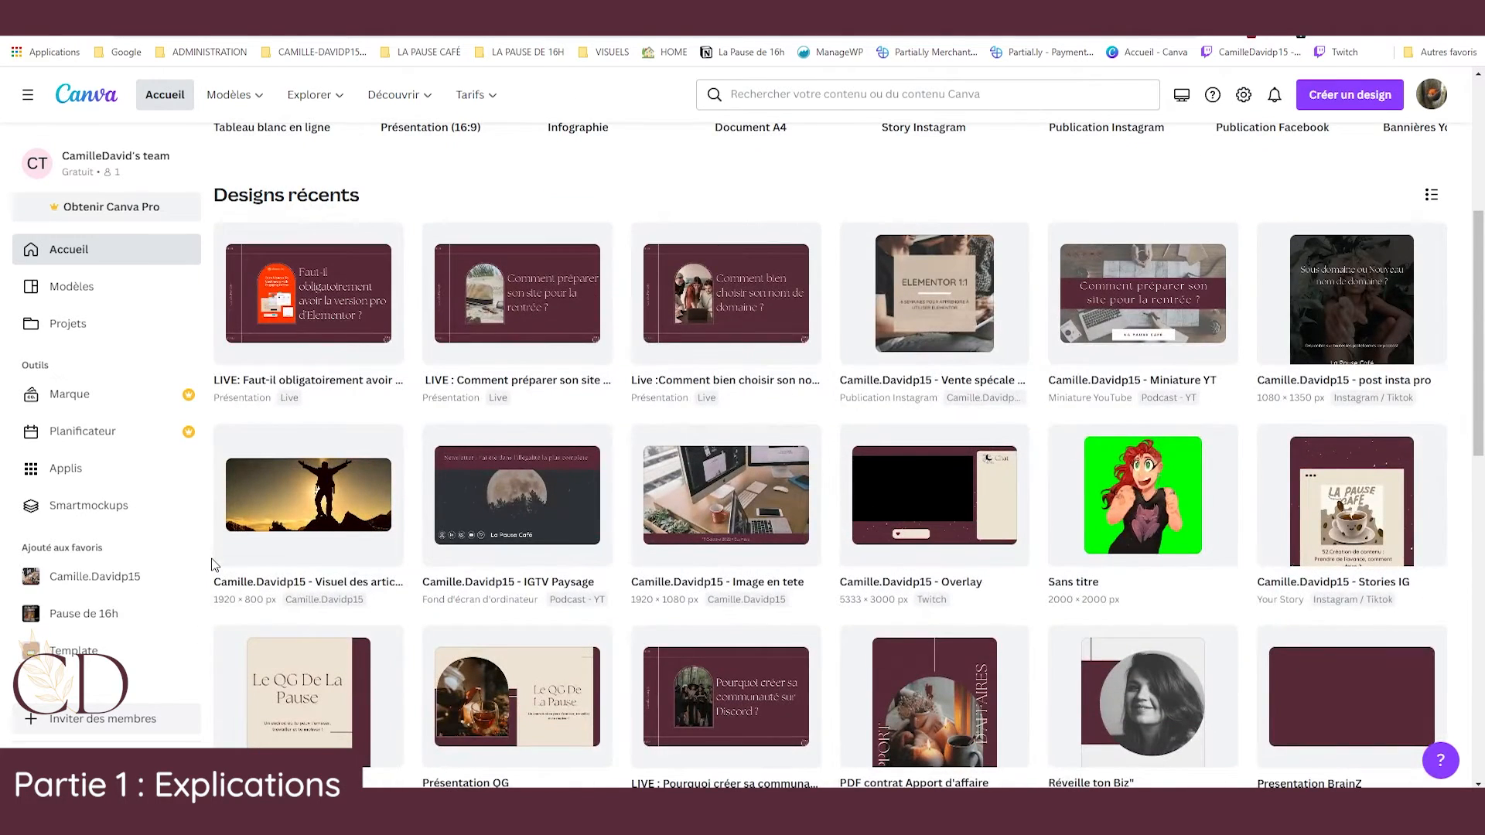
{"action": "scroll", "coordinate": [215, 565], "scroll_direction": "down", "scroll_amount": 4}
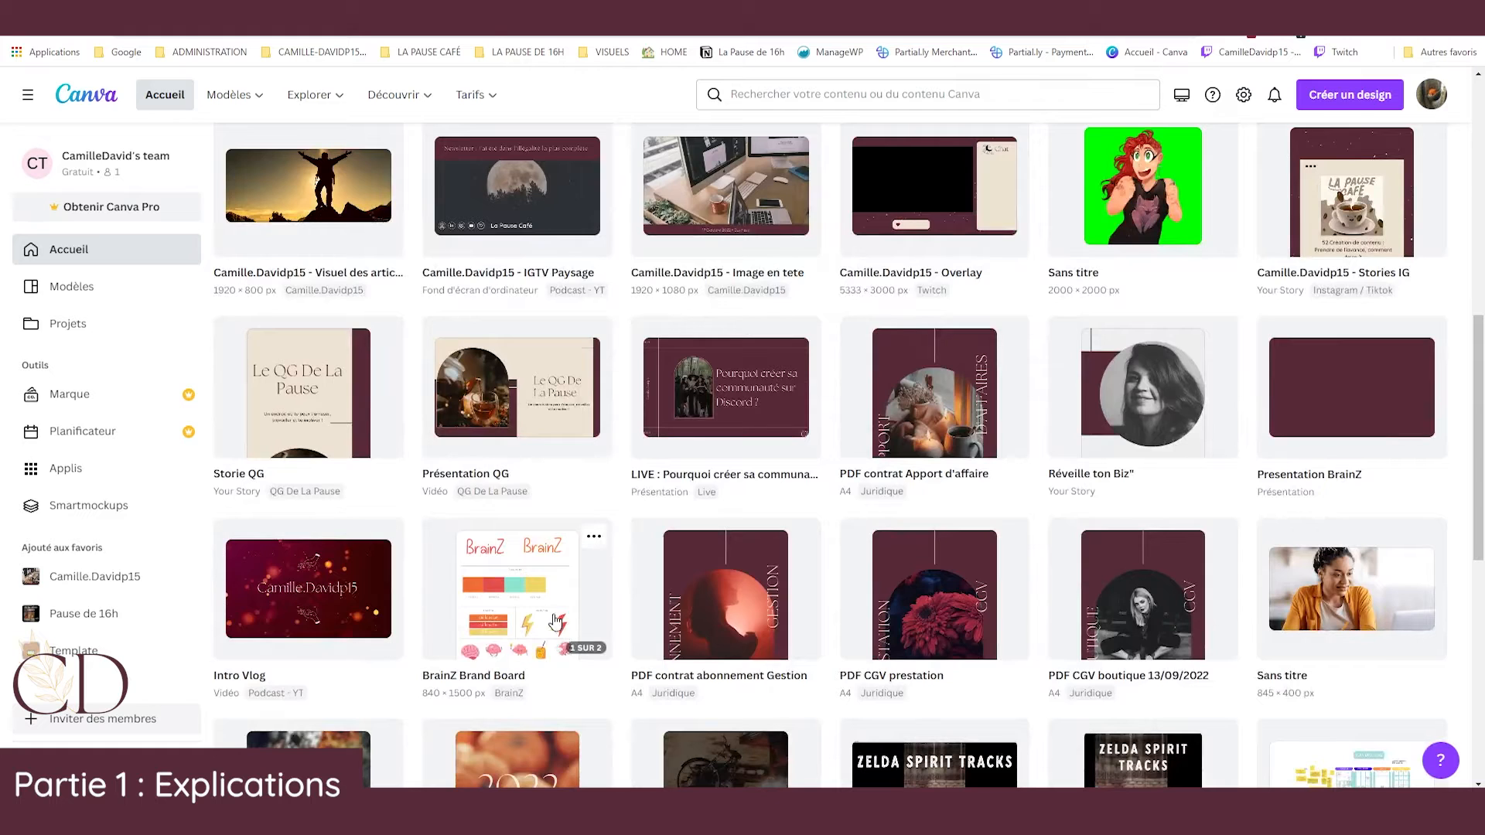
{"action": "left_click", "coordinate": [533, 607]}
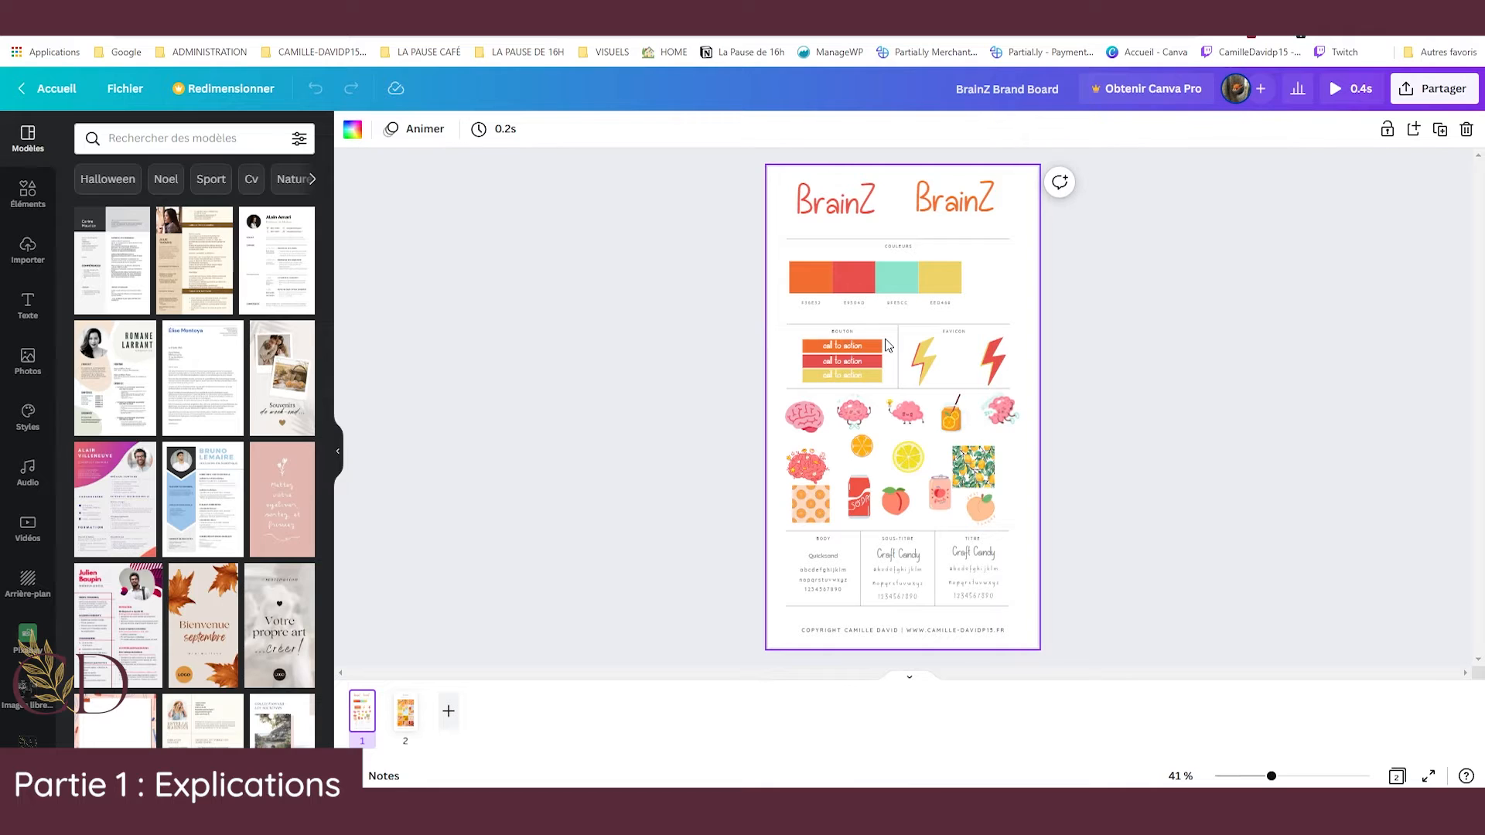
Copy the red swatch's hex code E9504D from the brand board, and in Elementor view the global colours available for the heading text.
{"action": "left_click", "coordinate": [851, 305]}
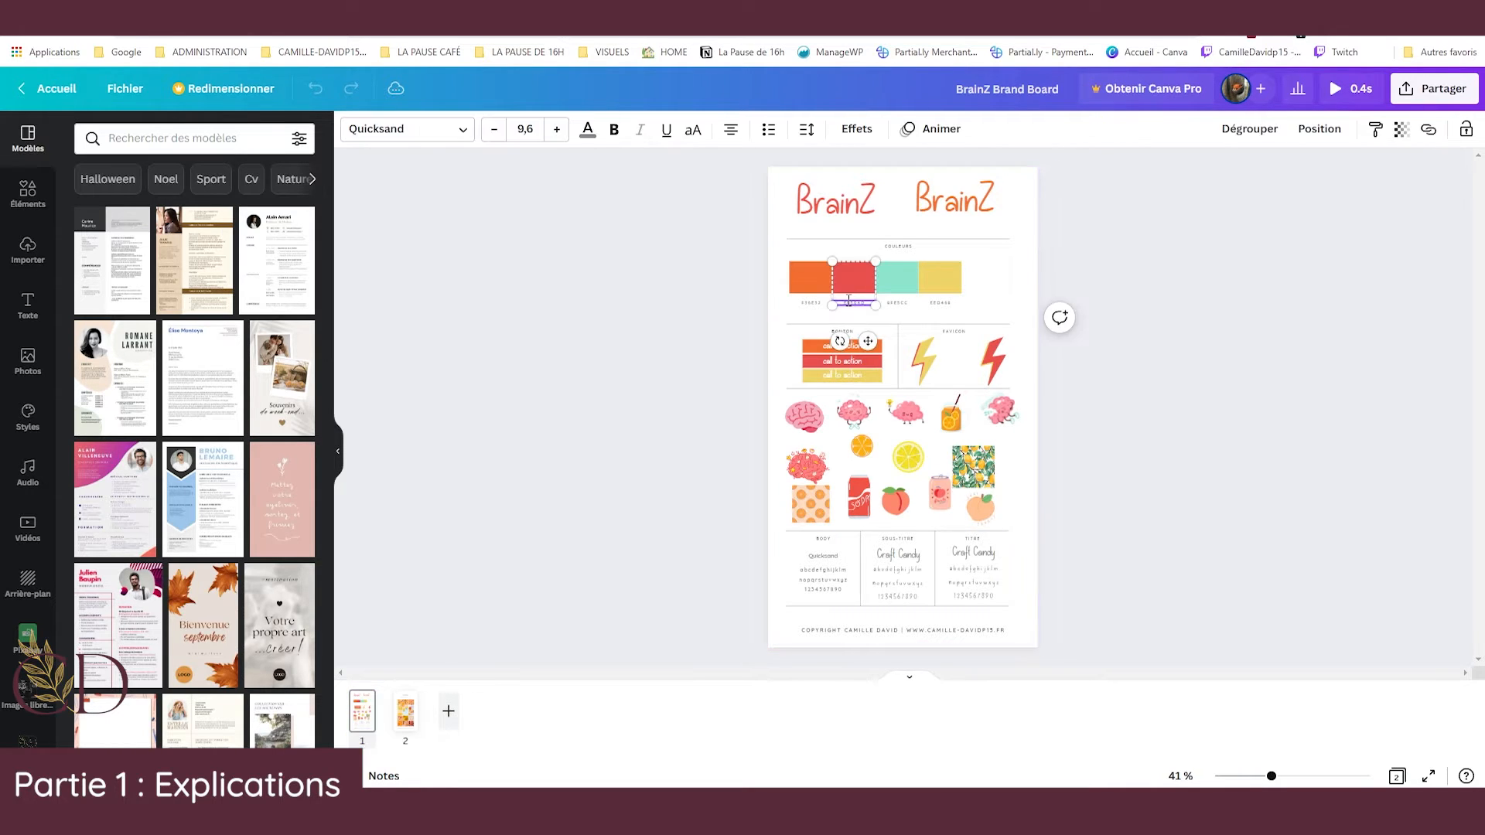
{"action": "left_click", "coordinate": [850, 303]}
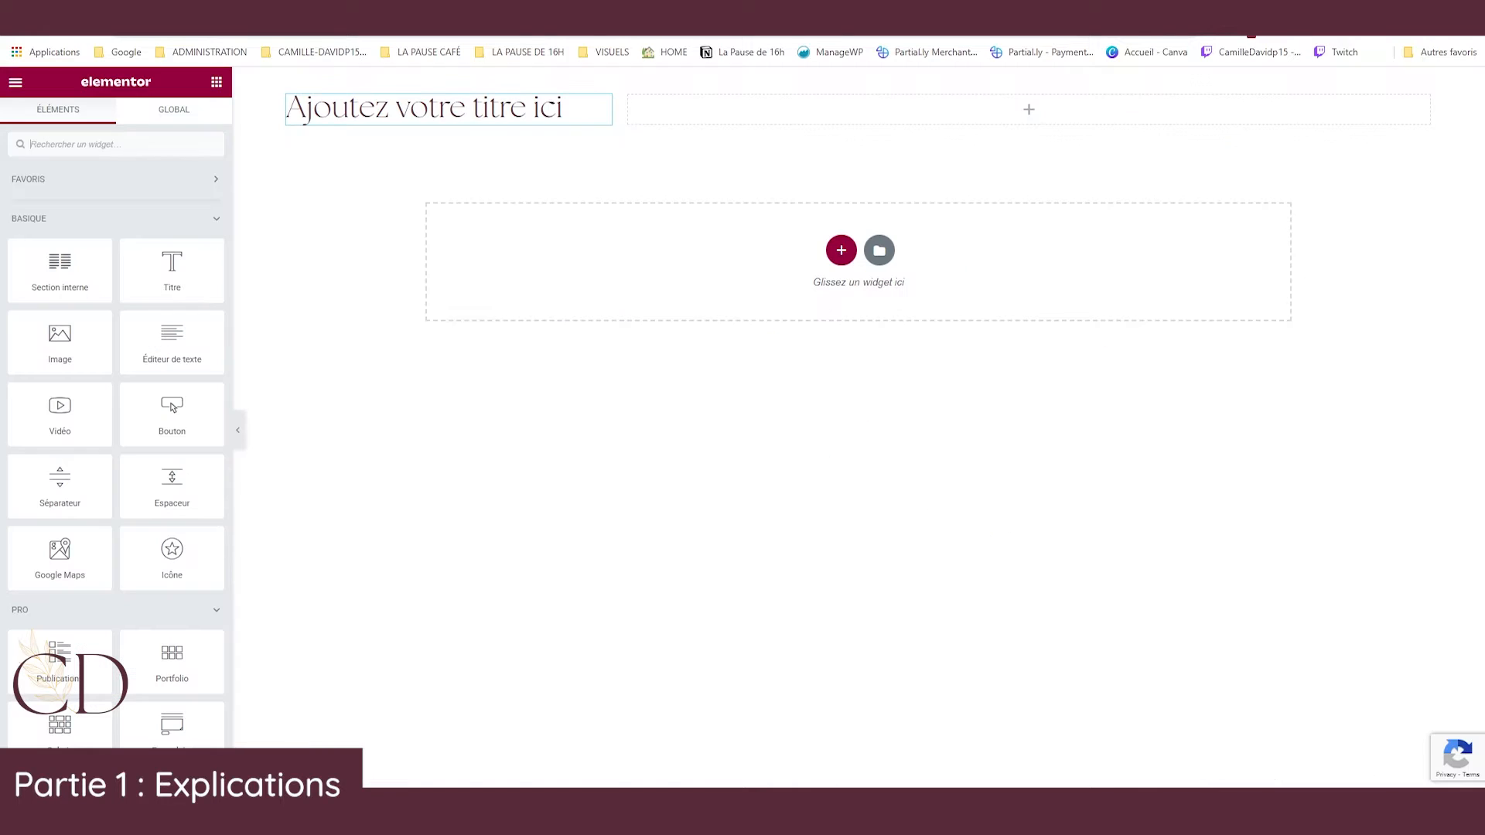
{"action": "left_click", "coordinate": [149, 122]}
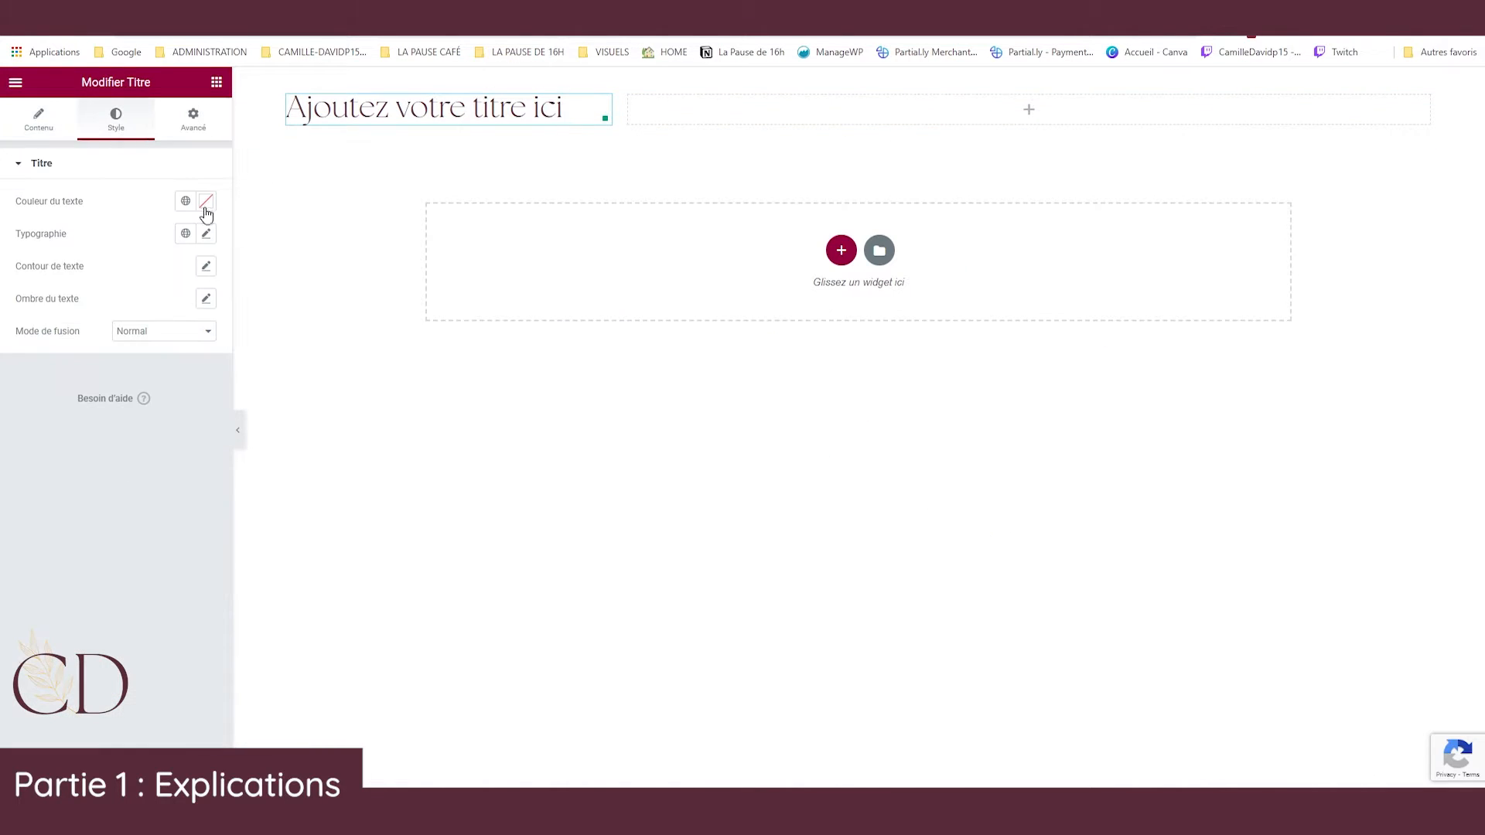
{"action": "left_click", "coordinate": [186, 201]}
{"action": "scroll", "coordinate": [155, 322], "scroll_direction": "down", "scroll_amount": 3}
{"action": "scroll", "coordinate": [148, 368], "scroll_direction": "up", "scroll_amount": 3}
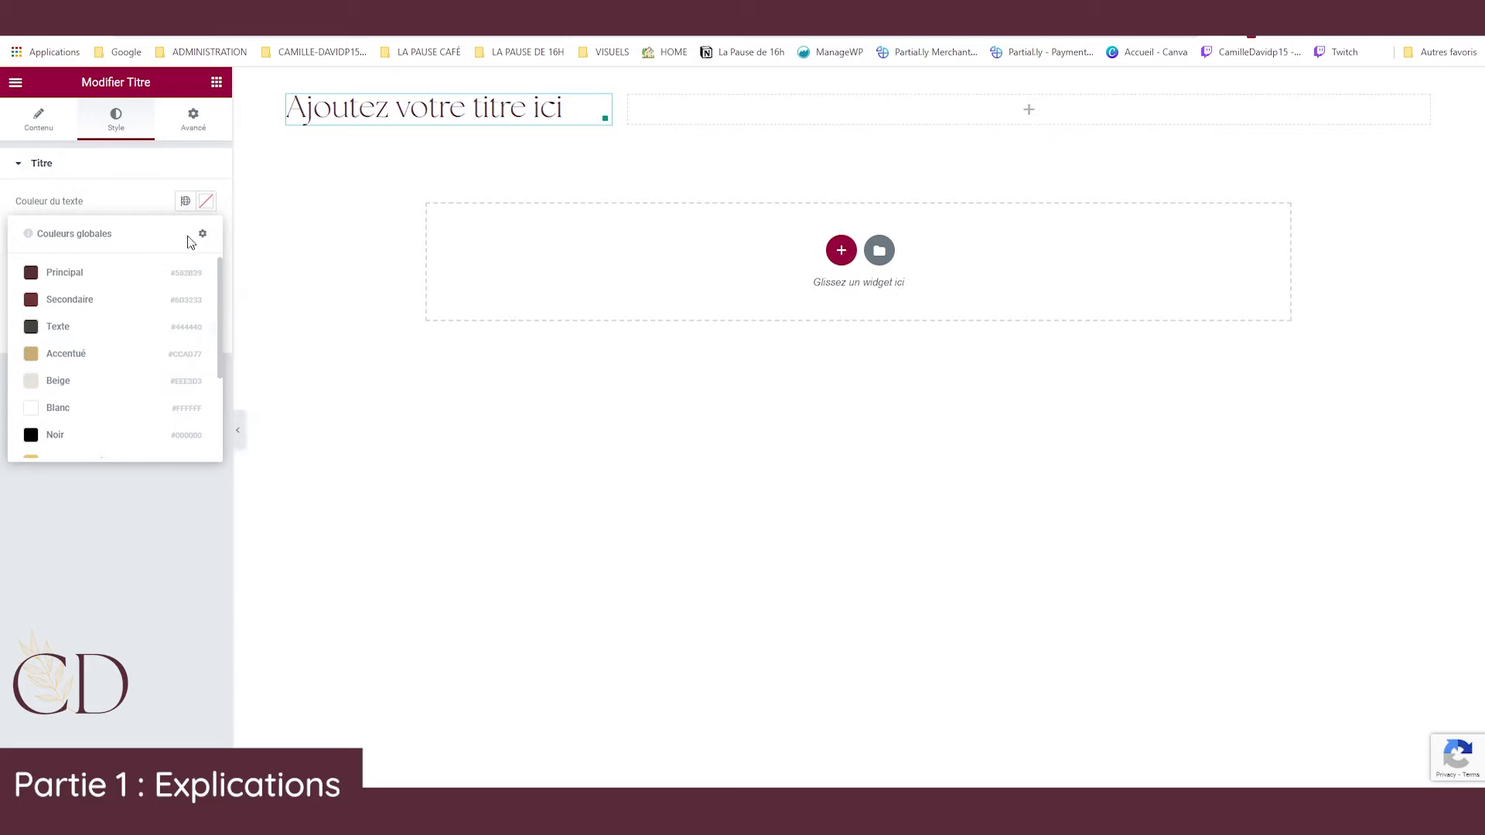
Set the heading's text colour to the brand red E9504D and save it as the global colour BrainZ Rose.
{"action": "left_click", "coordinate": [206, 201]}
{"action": "left_click", "coordinate": [146, 269]}
{"action": "left_click", "coordinate": [171, 508]}
{"action": "left_click", "coordinate": [206, 201]}
{"action": "left_click", "coordinate": [159, 232]}
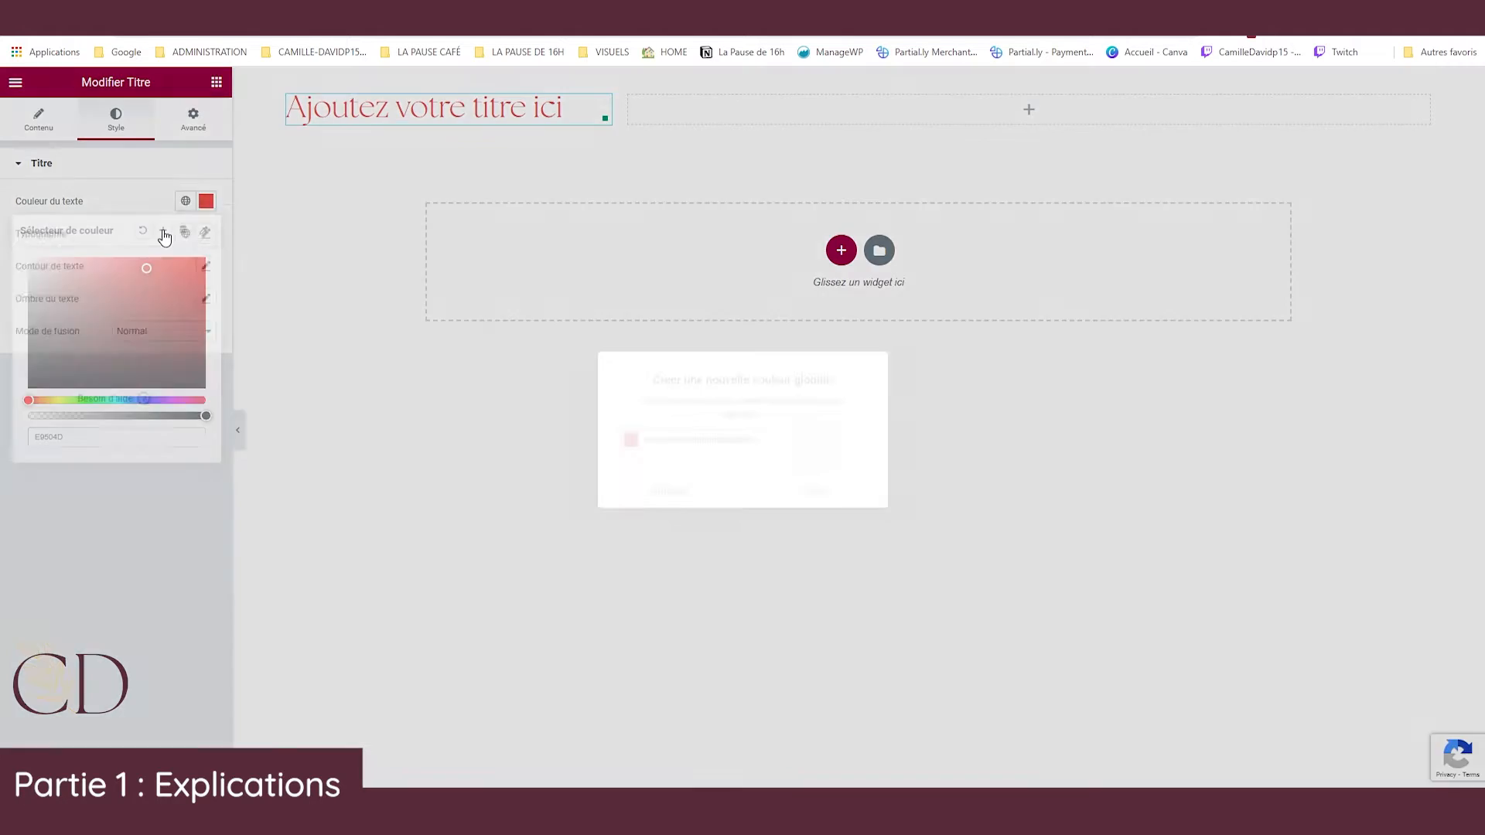
{"action": "type", "text": "BrainZ Rose"}
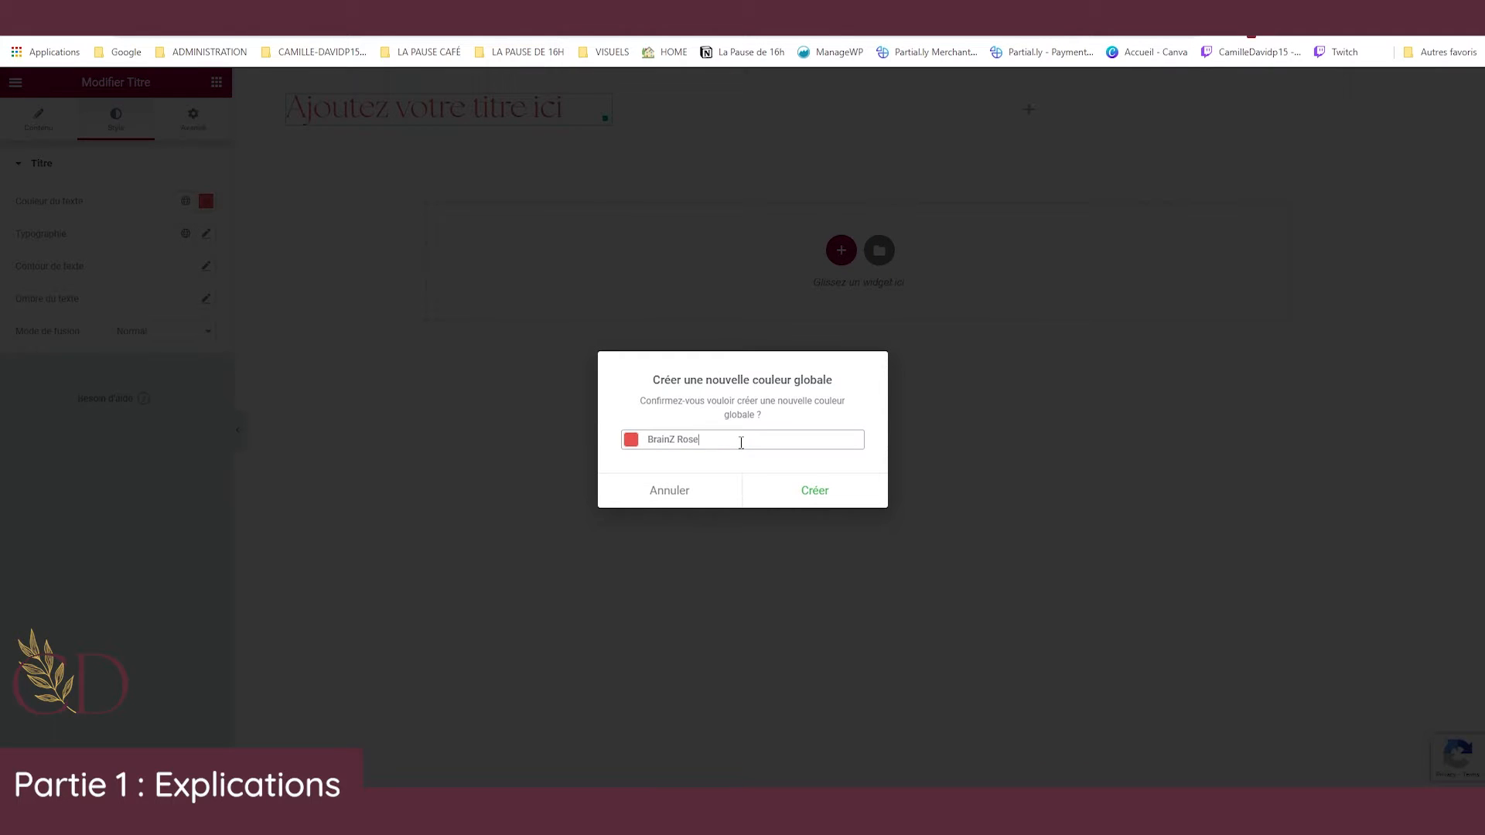
{"action": "left_click", "coordinate": [851, 499]}
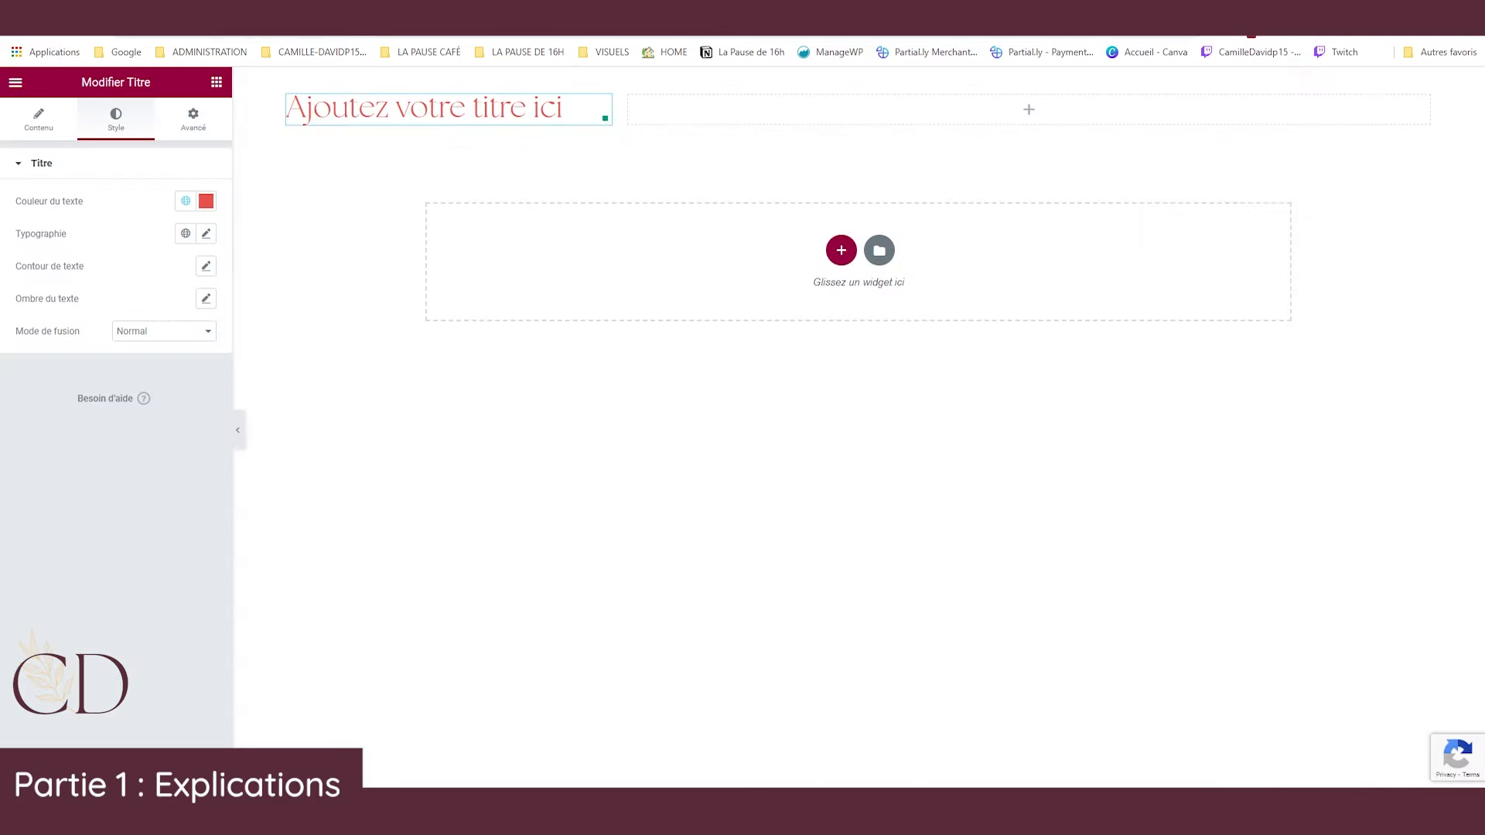
Change the heading's text colour to F36E32 and save it as the global colour BrainZ Orange.
{"action": "left_click", "coordinate": [206, 201]}
{"action": "type", "text": "F36E32"}
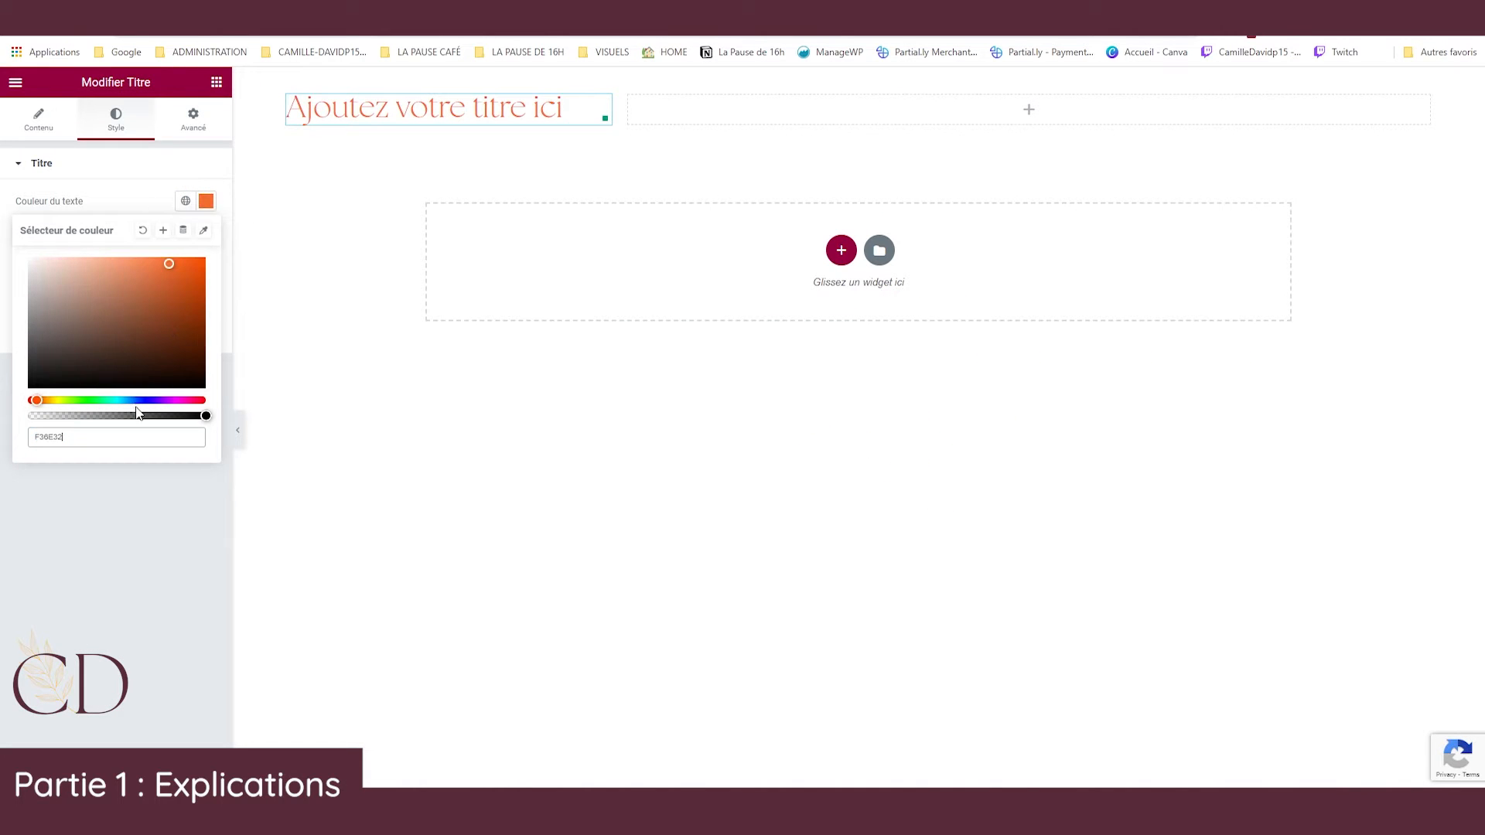
{"action": "left_click", "coordinate": [141, 199]}
{"action": "left_click", "coordinate": [207, 204]}
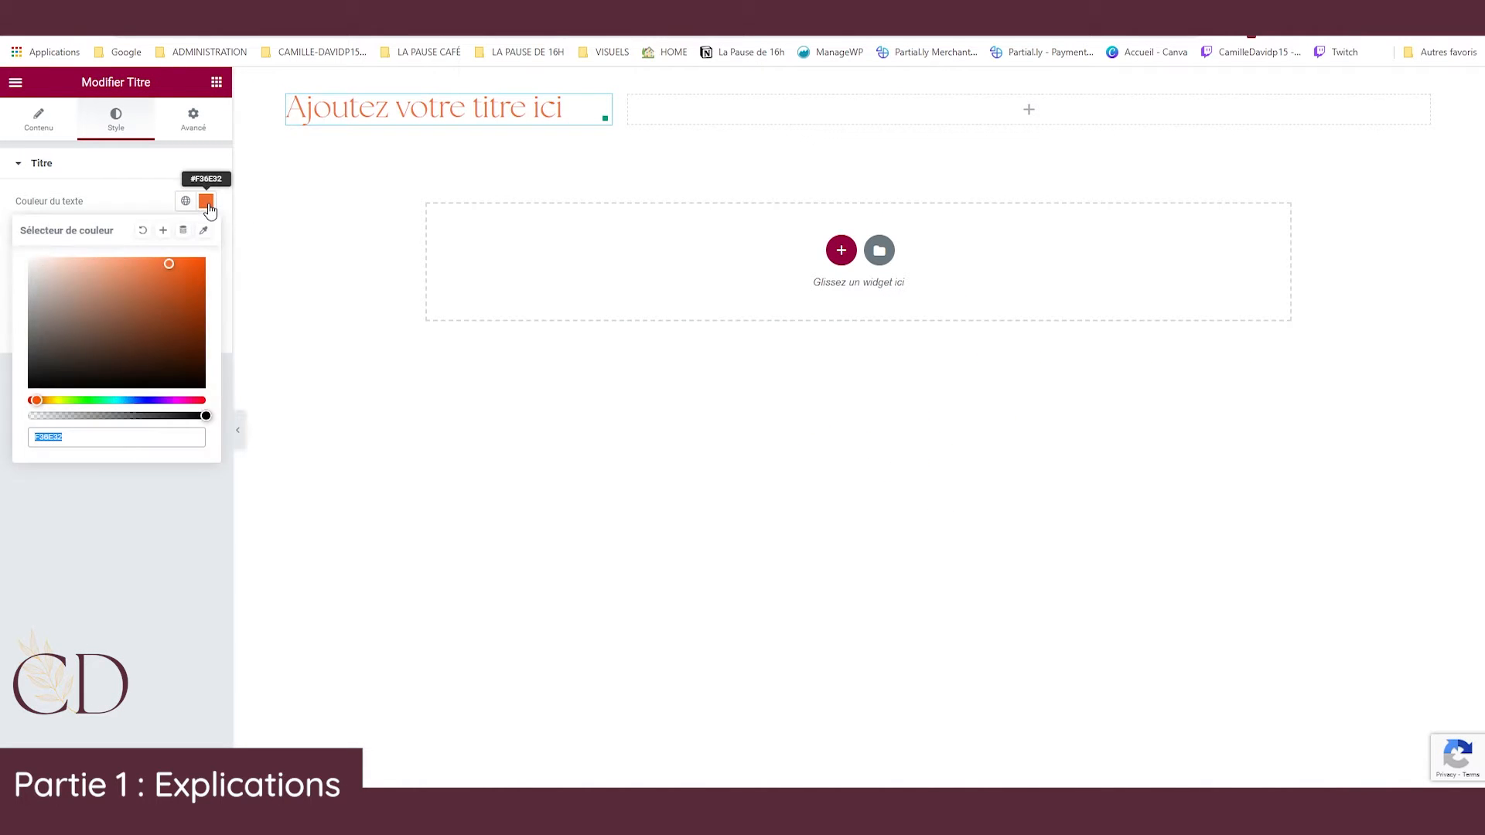
{"action": "left_click", "coordinate": [163, 231]}
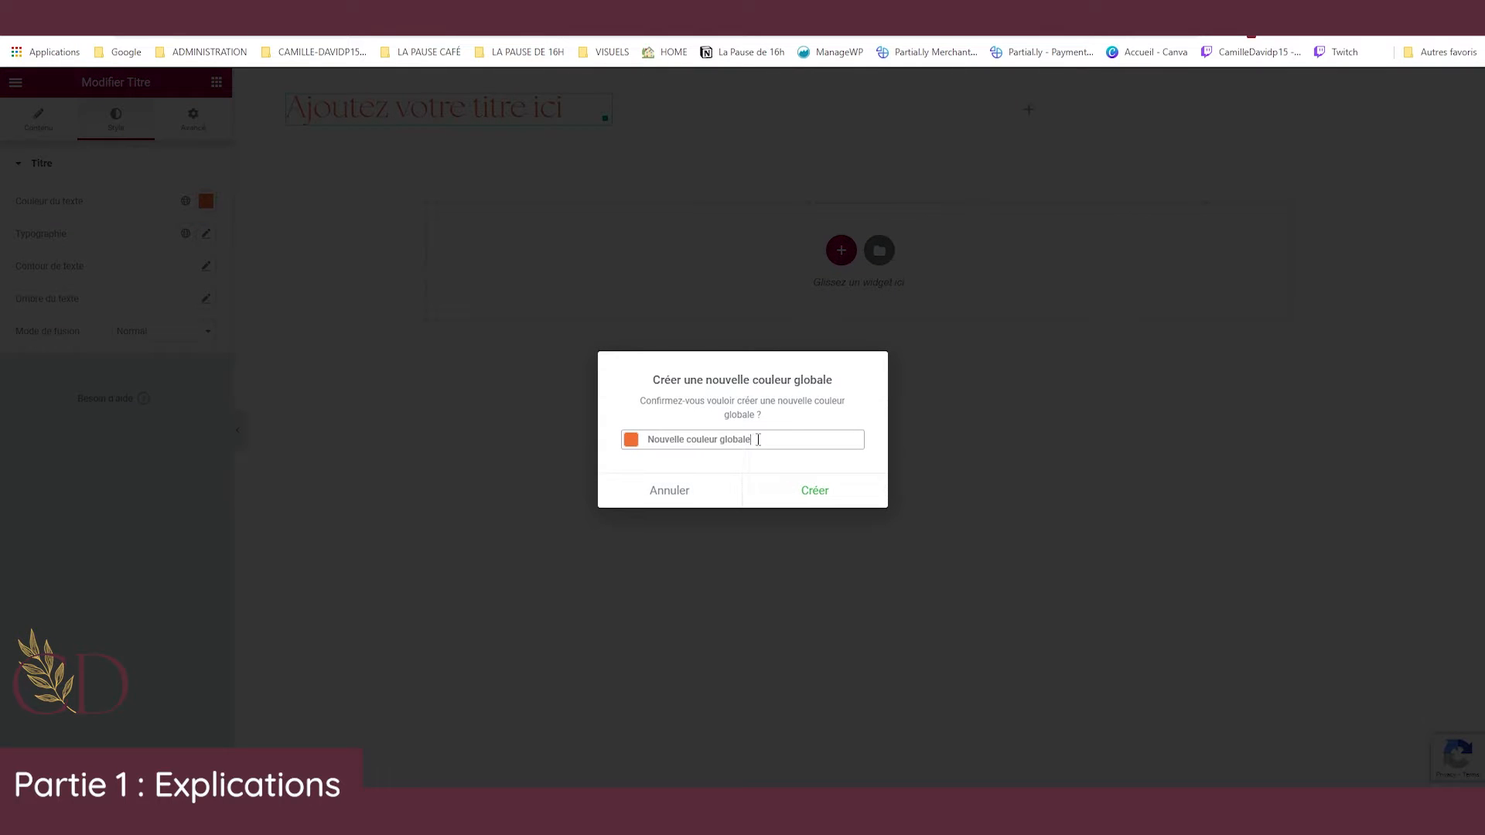
{"action": "triple_click", "coordinate": [759, 440]}
{"action": "type", "text": "BrainZ Orange"}
{"action": "left_click", "coordinate": [789, 496]}
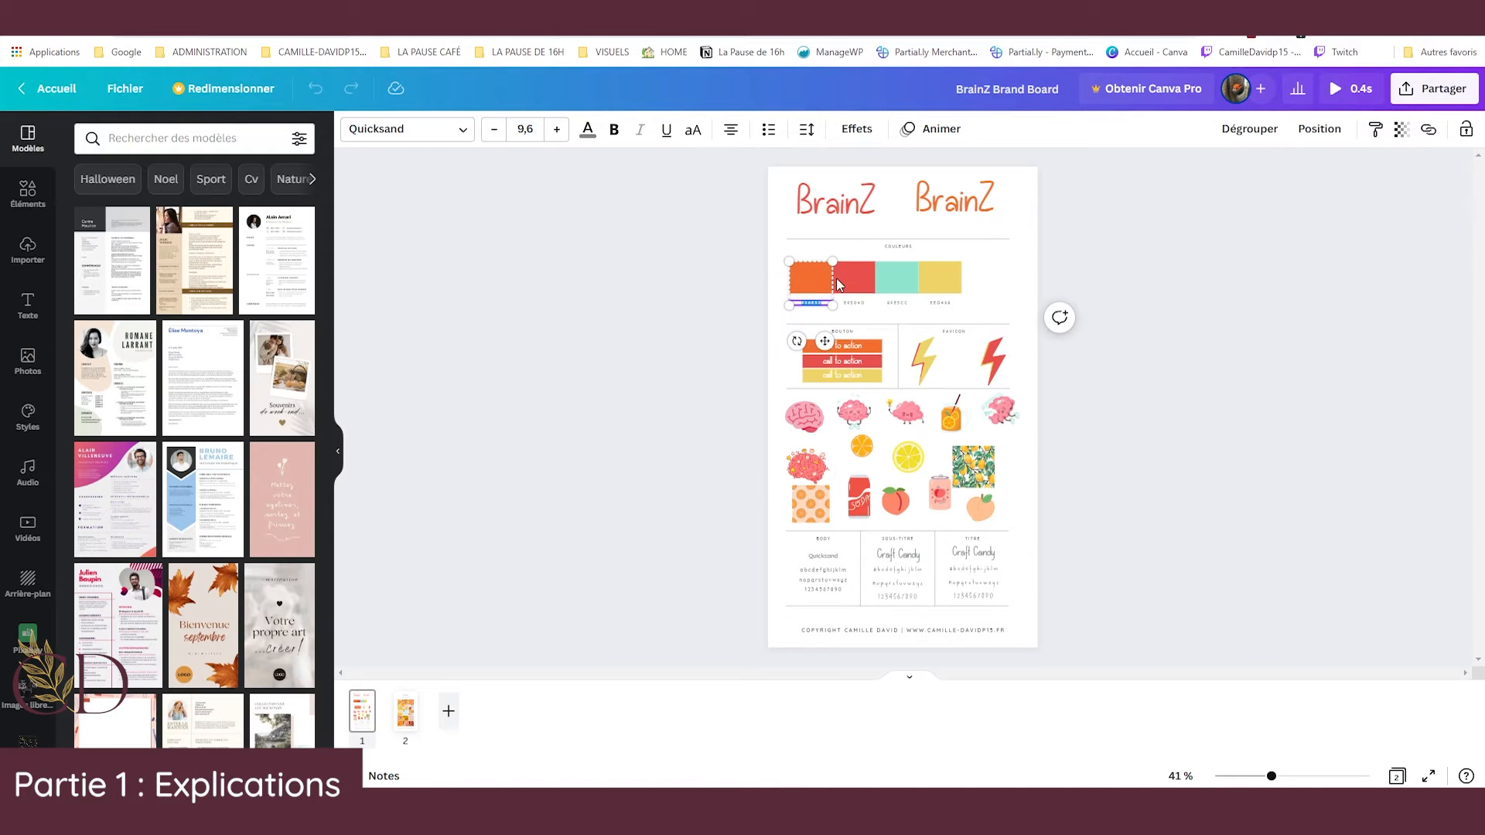
Copy the turquoise hex code from the Canva brand board, apply 8FE5CC to the Elementor heading text and save it as a new global colour.
{"action": "left_click", "coordinate": [906, 303]}
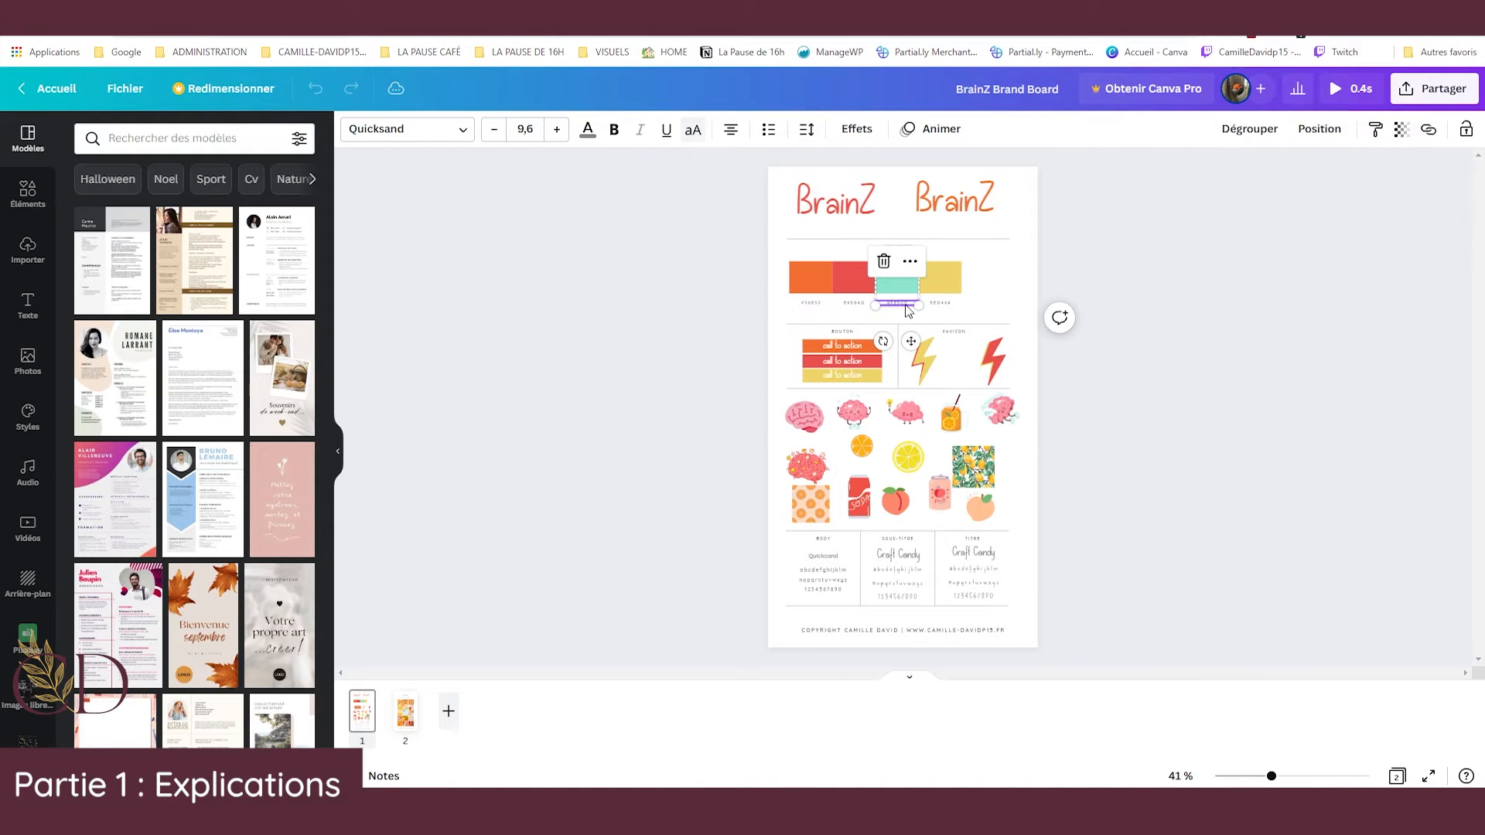
{"action": "double_click", "coordinate": [906, 303]}
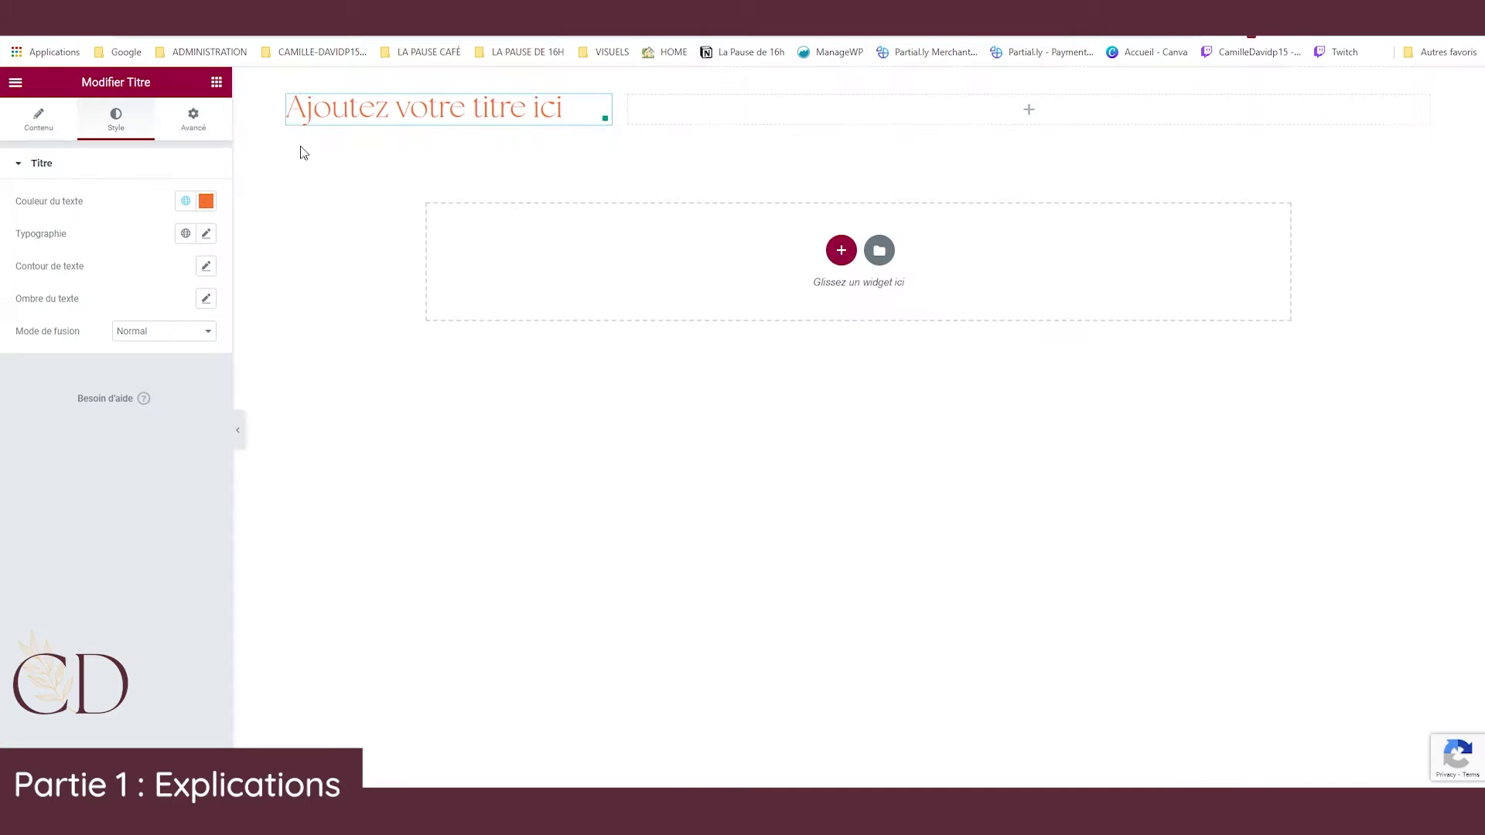
{"action": "left_click", "coordinate": [206, 203]}
{"action": "type", "text": "8fe5cc"}
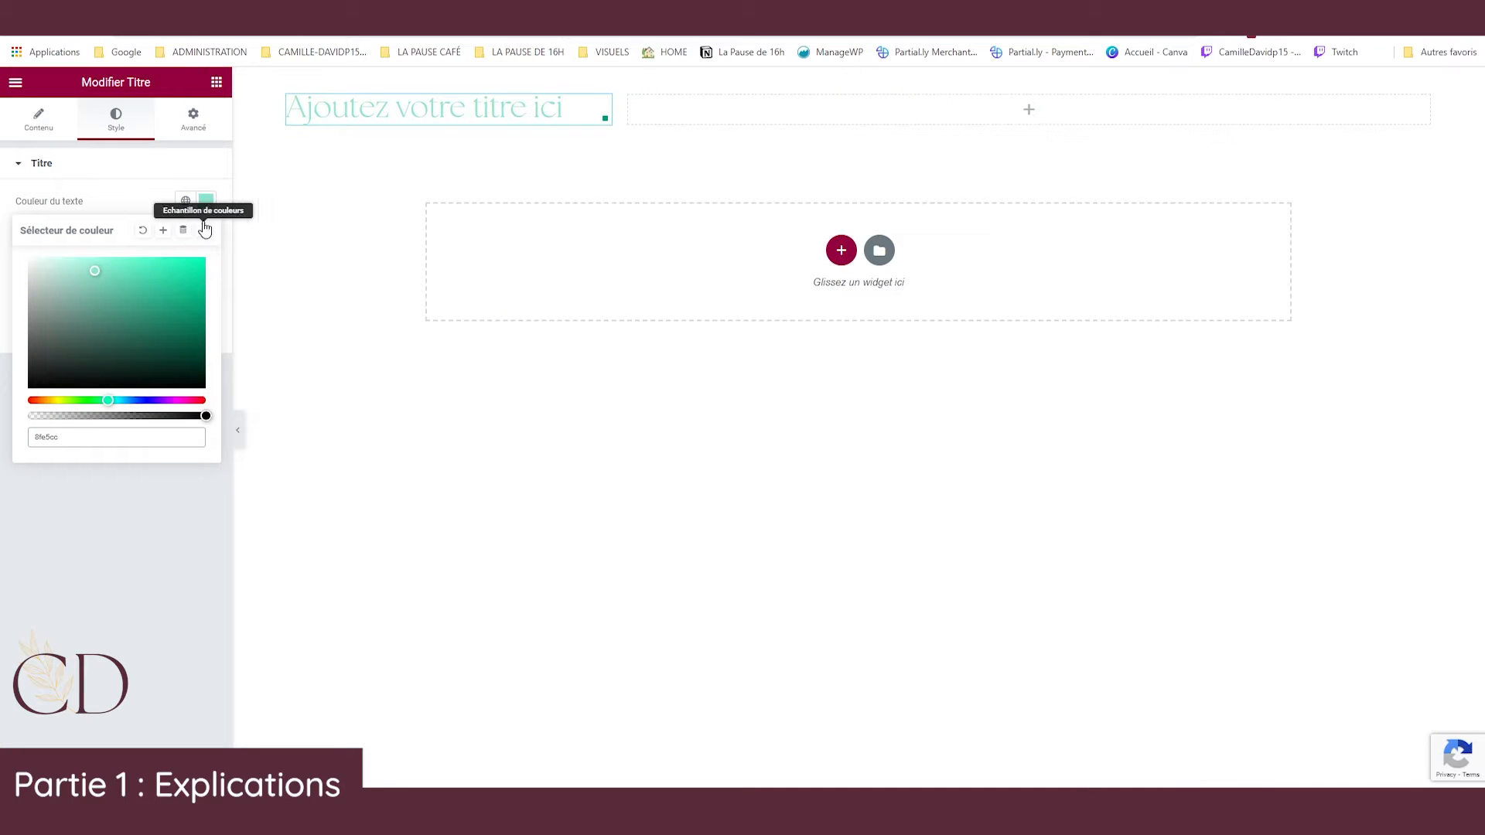
{"action": "left_click", "coordinate": [162, 230]}
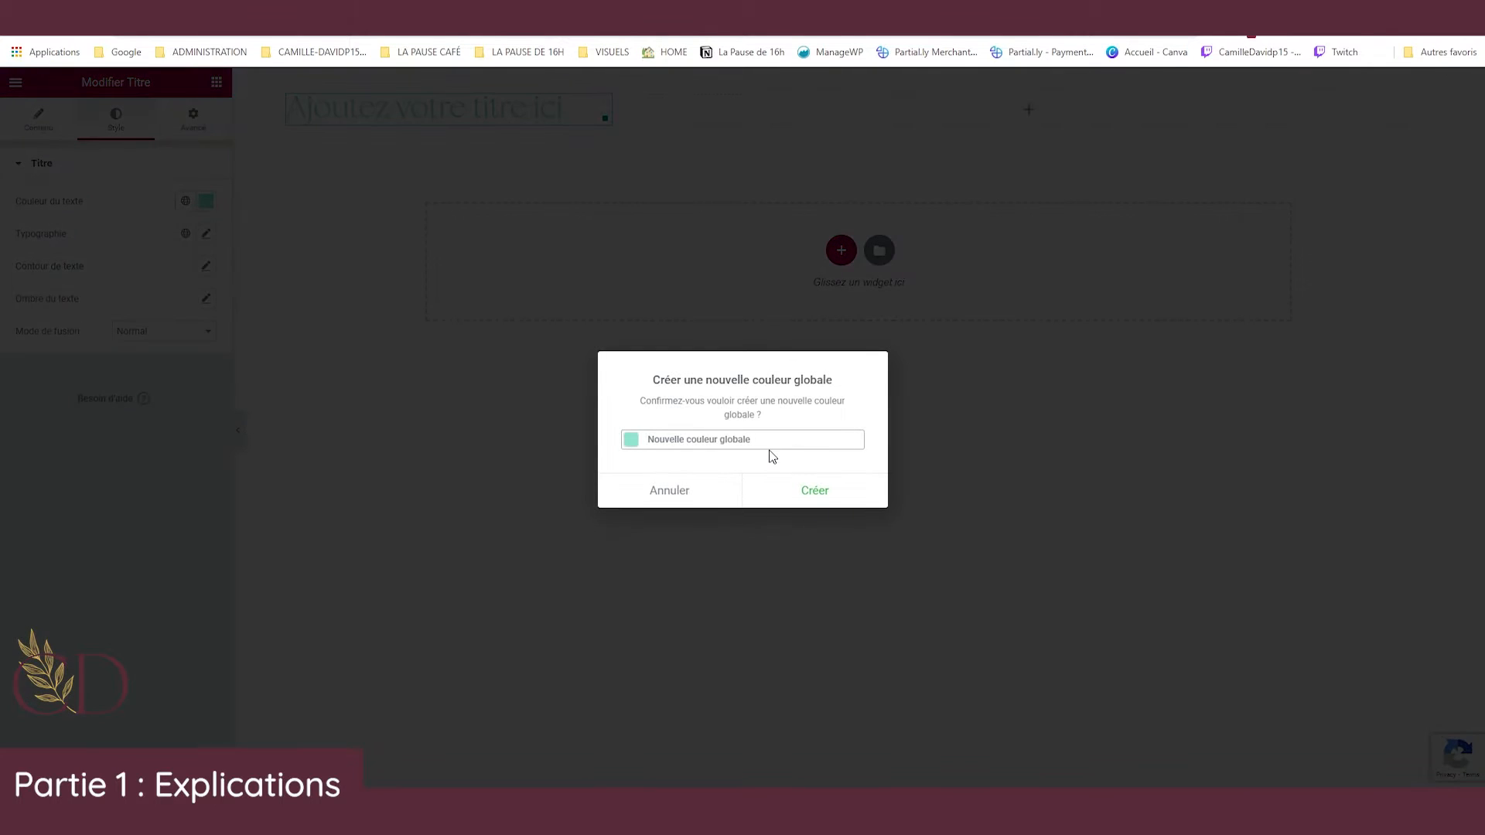
{"action": "key", "text": "ctrl+a"}
{"action": "left_click", "coordinate": [758, 440]}
{"action": "key", "text": "ctrl+a"}
{"action": "type", "text": "Br"}
{"action": "left_click", "coordinate": [786, 490]}
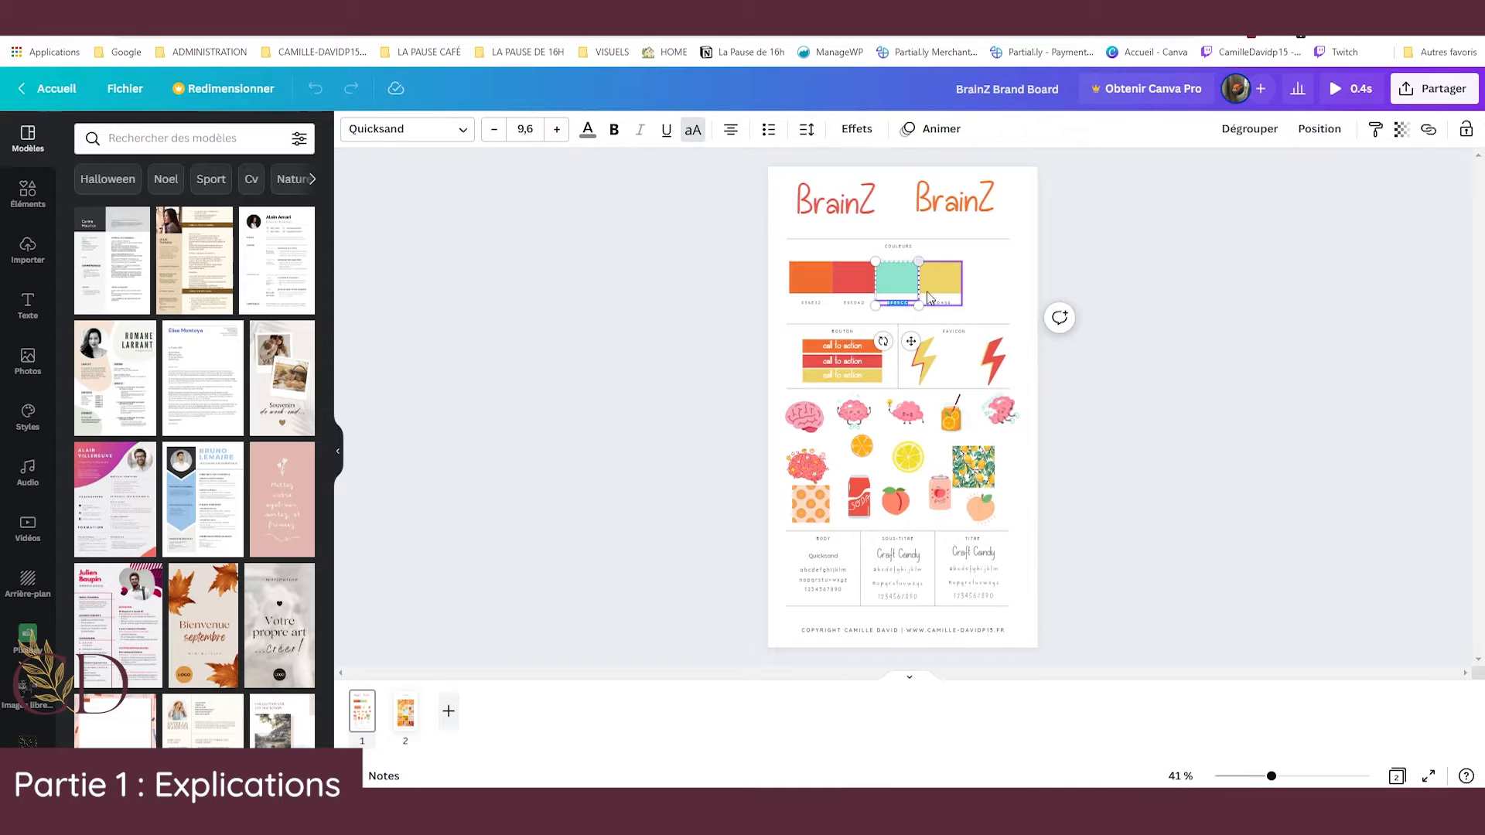
Copy the yellow hex code from the Canva board, apply EED468 to the Elementor heading text and save it as global colour BrainZ Jaune.
{"action": "double_click", "coordinate": [936, 303]}
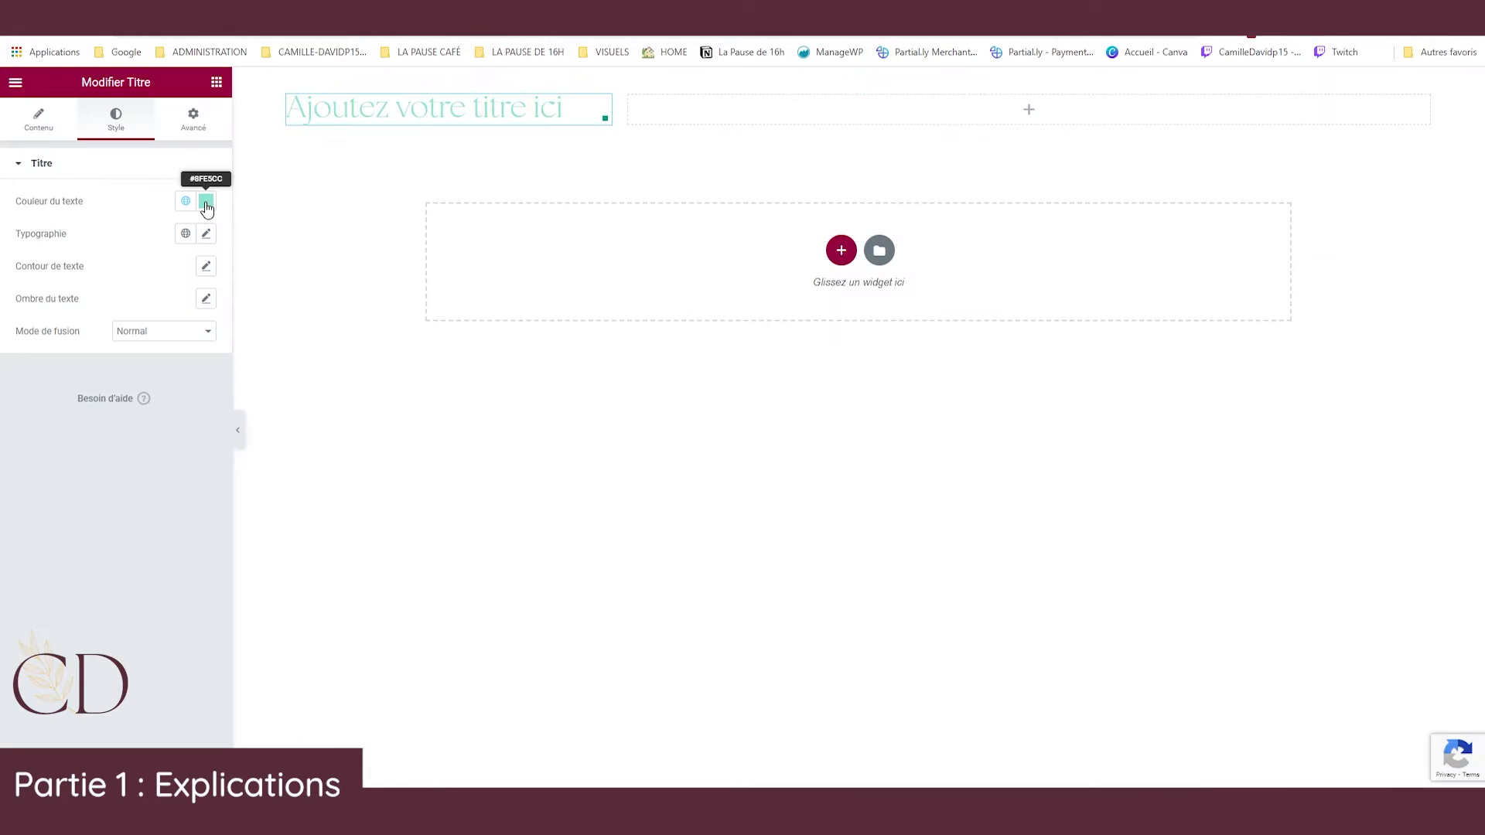
{"action": "left_click", "coordinate": [206, 201]}
{"action": "type", "text": "EED468"}
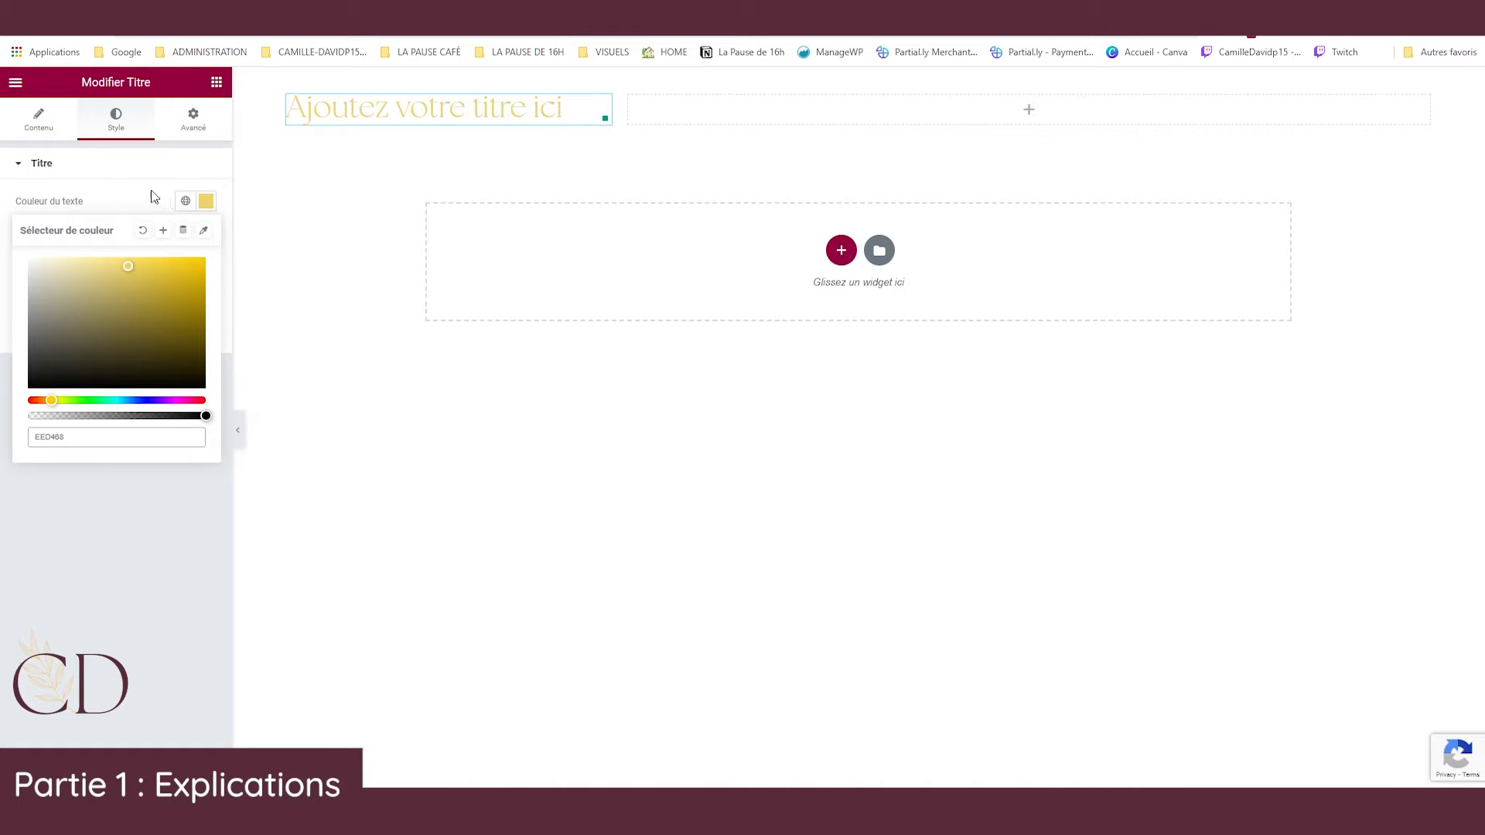
{"action": "left_click", "coordinate": [163, 230]}
{"action": "triple_click", "coordinate": [677, 442]}
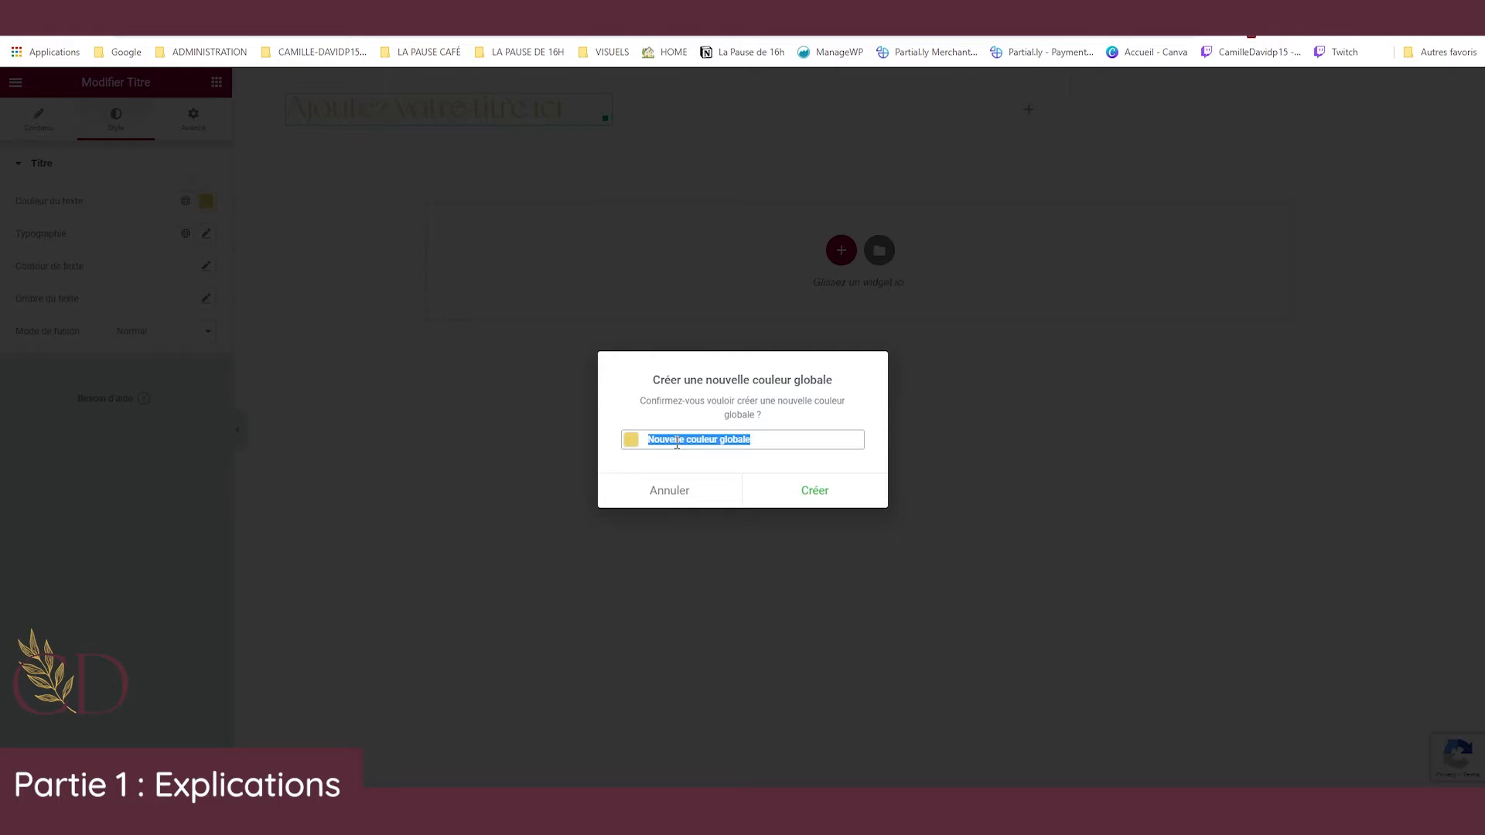
{"action": "type", "text": "BrainZ Jaune"}
{"action": "left_click", "coordinate": [789, 498]}
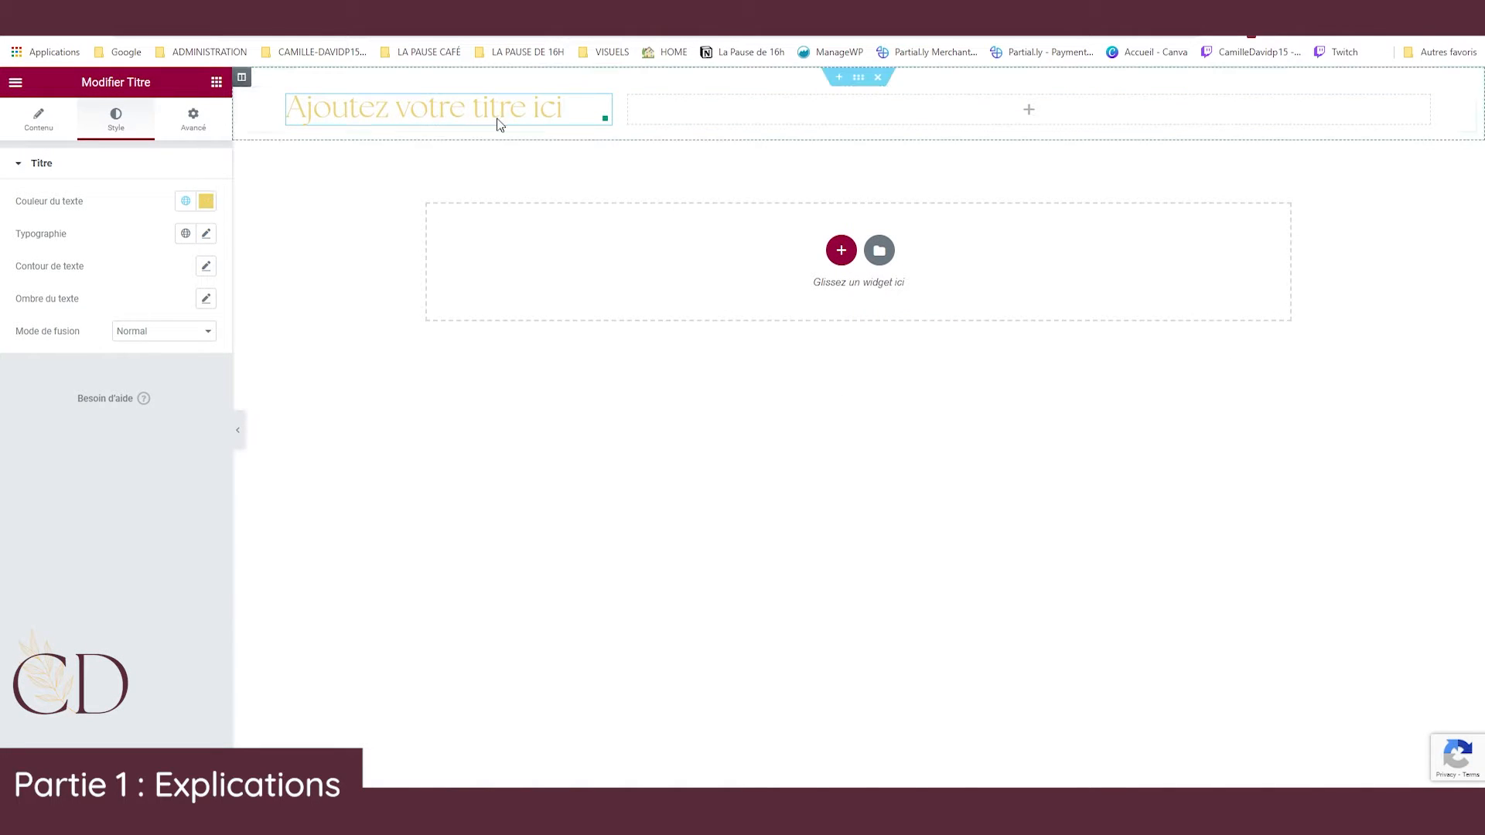
{"action": "left_click", "coordinate": [216, 82]}
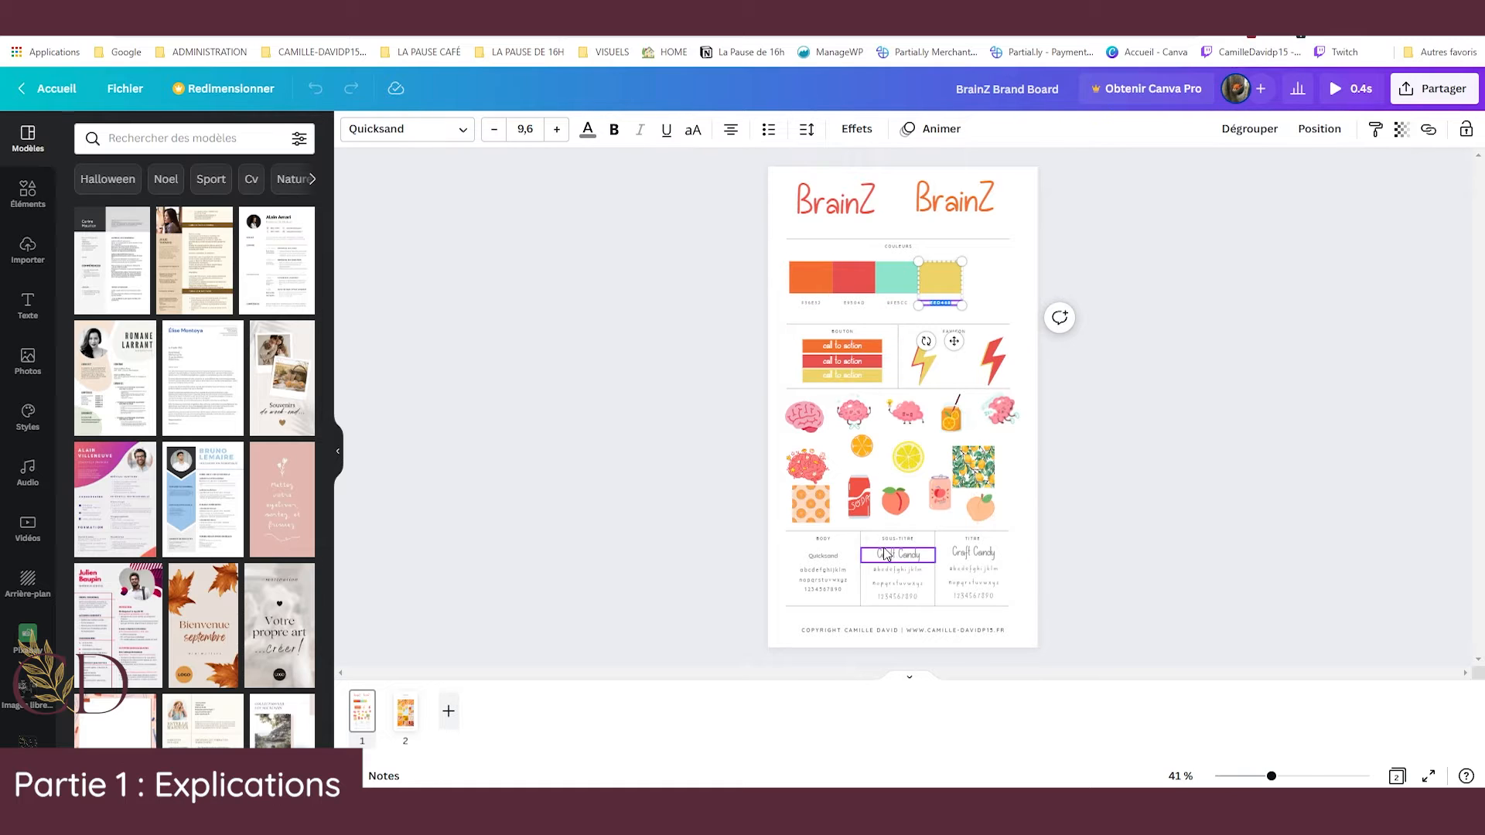
Examine the logo, fonts, button, favicon and illustrations on page 1 of the Canva brand board, and open page 2.
{"action": "left_click_drag", "start_coordinate": [1282, 781], "coordinate": [1310, 777]}
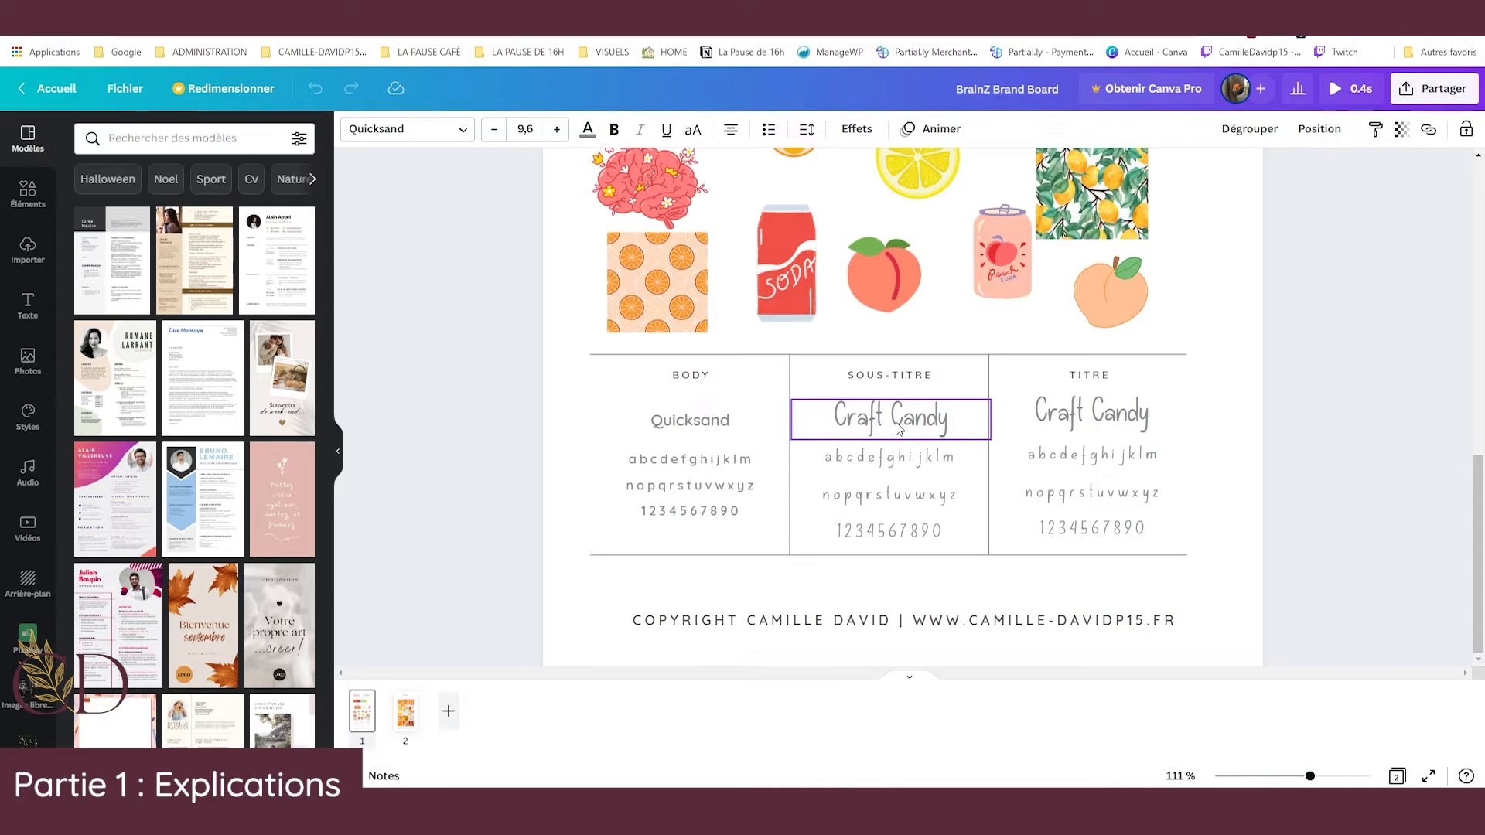
{"action": "scroll", "coordinate": [898, 428], "scroll_direction": "up", "scroll_amount": 6}
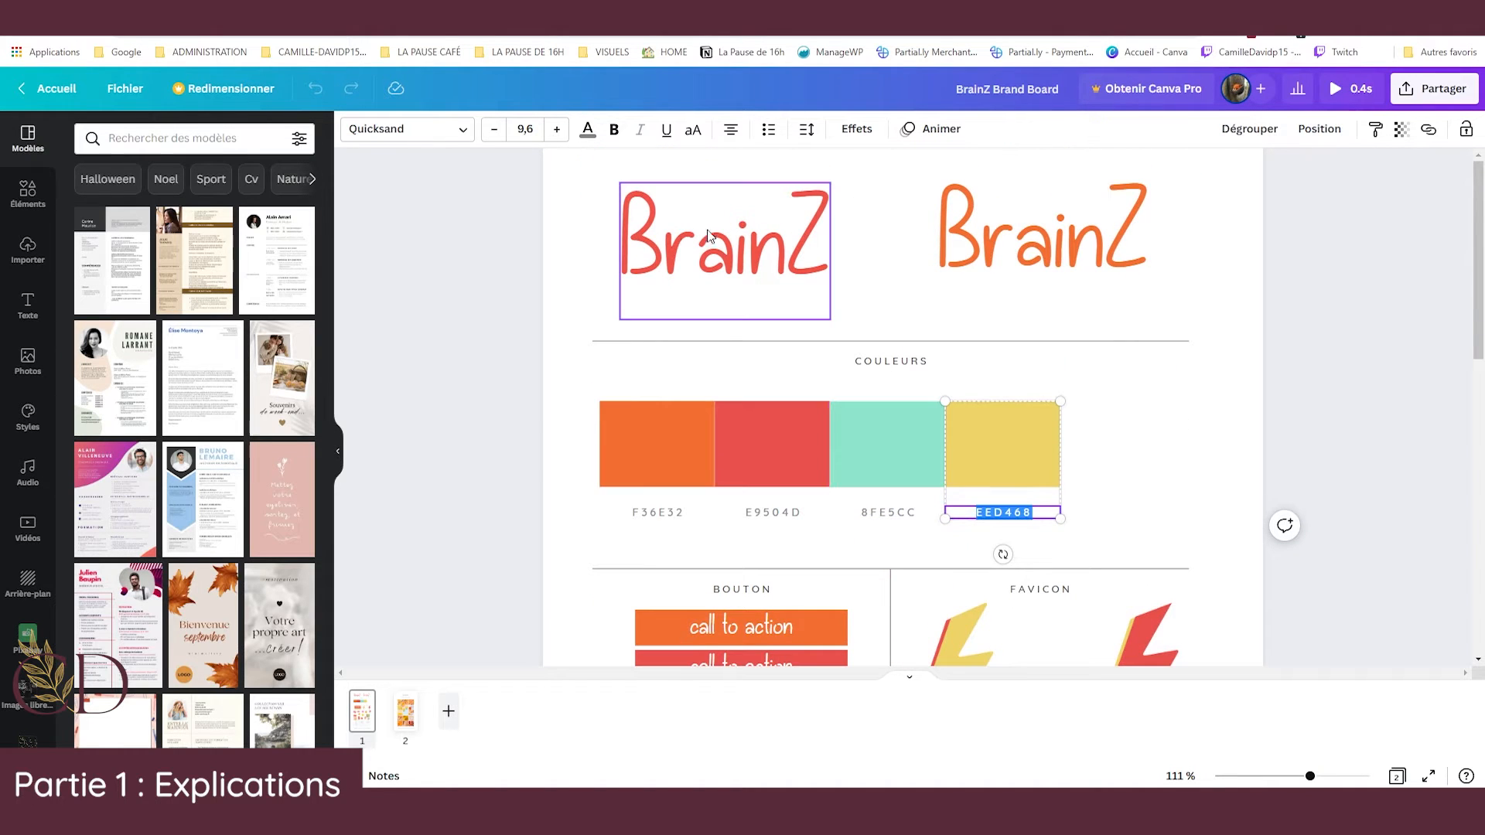
{"action": "left_click", "coordinate": [763, 257]}
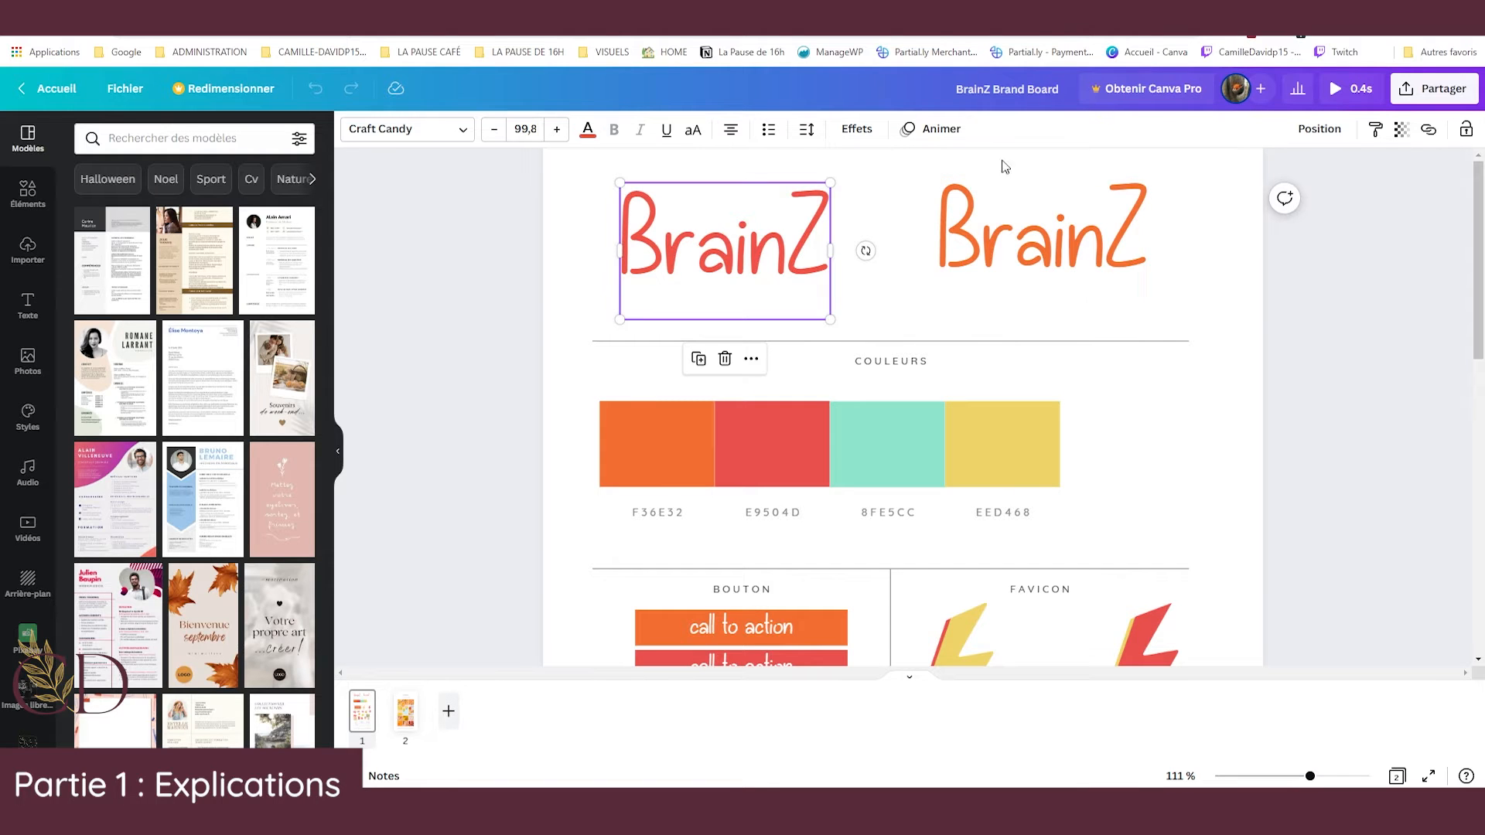
{"action": "scroll", "coordinate": [918, 275], "scroll_direction": "down", "scroll_amount": 5}
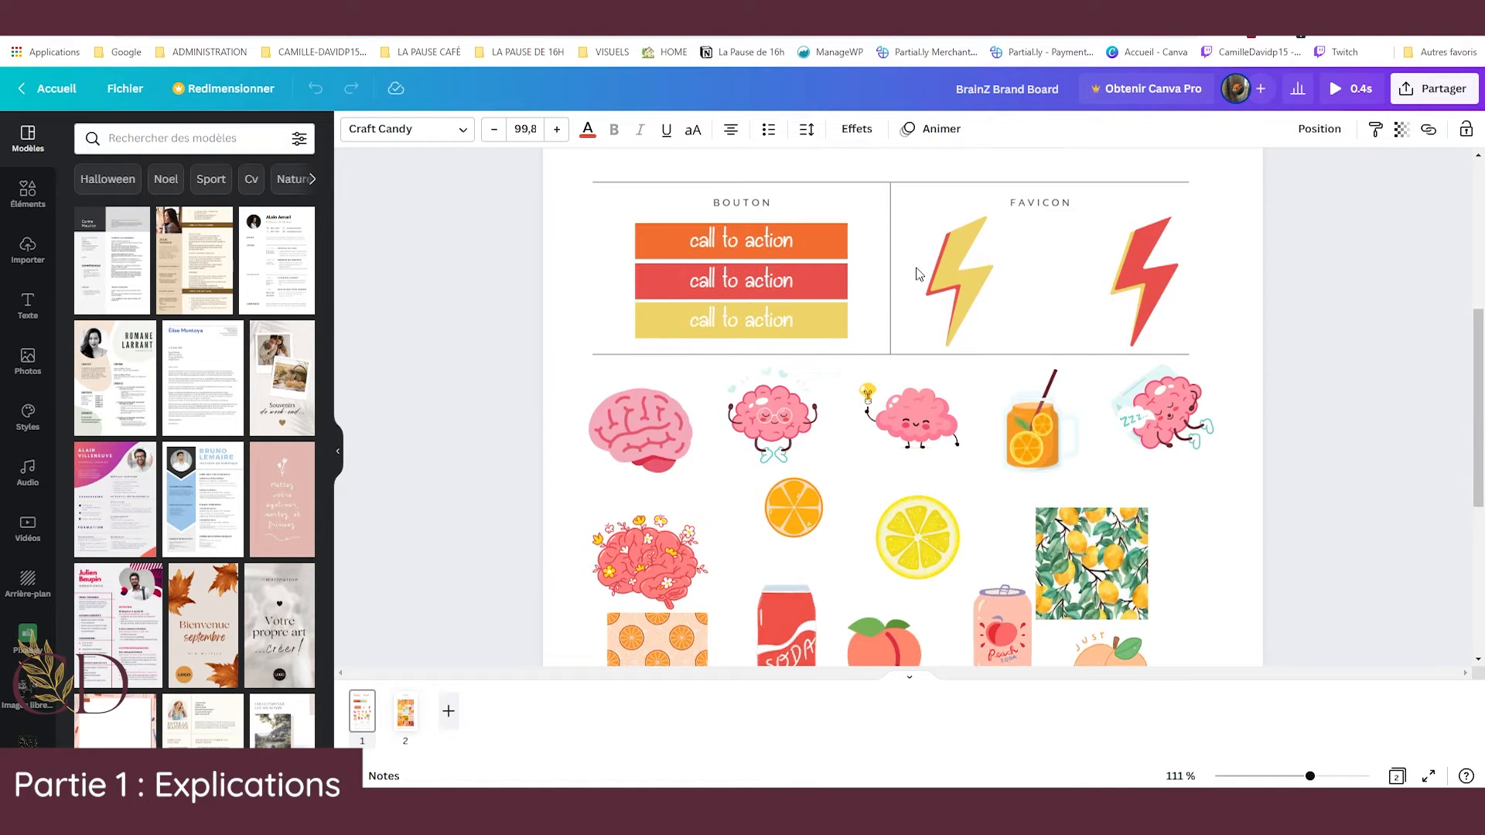
{"action": "scroll", "coordinate": [918, 275], "scroll_direction": "down", "scroll_amount": 5}
{"action": "left_click", "coordinate": [403, 718]}
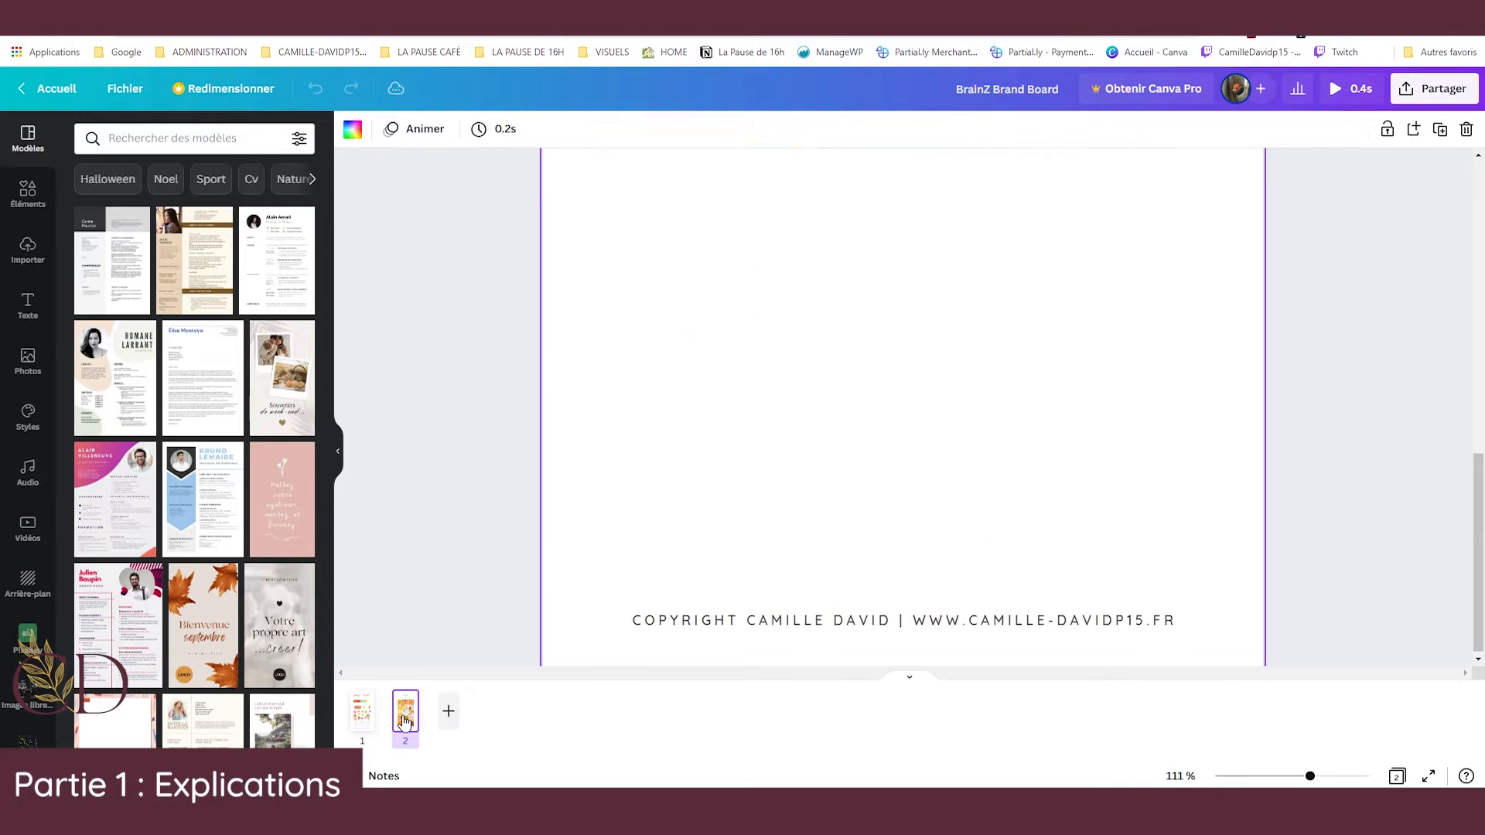
{"action": "left_click_drag", "start_coordinate": [1311, 779], "coordinate": [1276, 778]}
{"action": "scroll", "coordinate": [1163, 532], "scroll_direction": "up", "scroll_amount": 1}
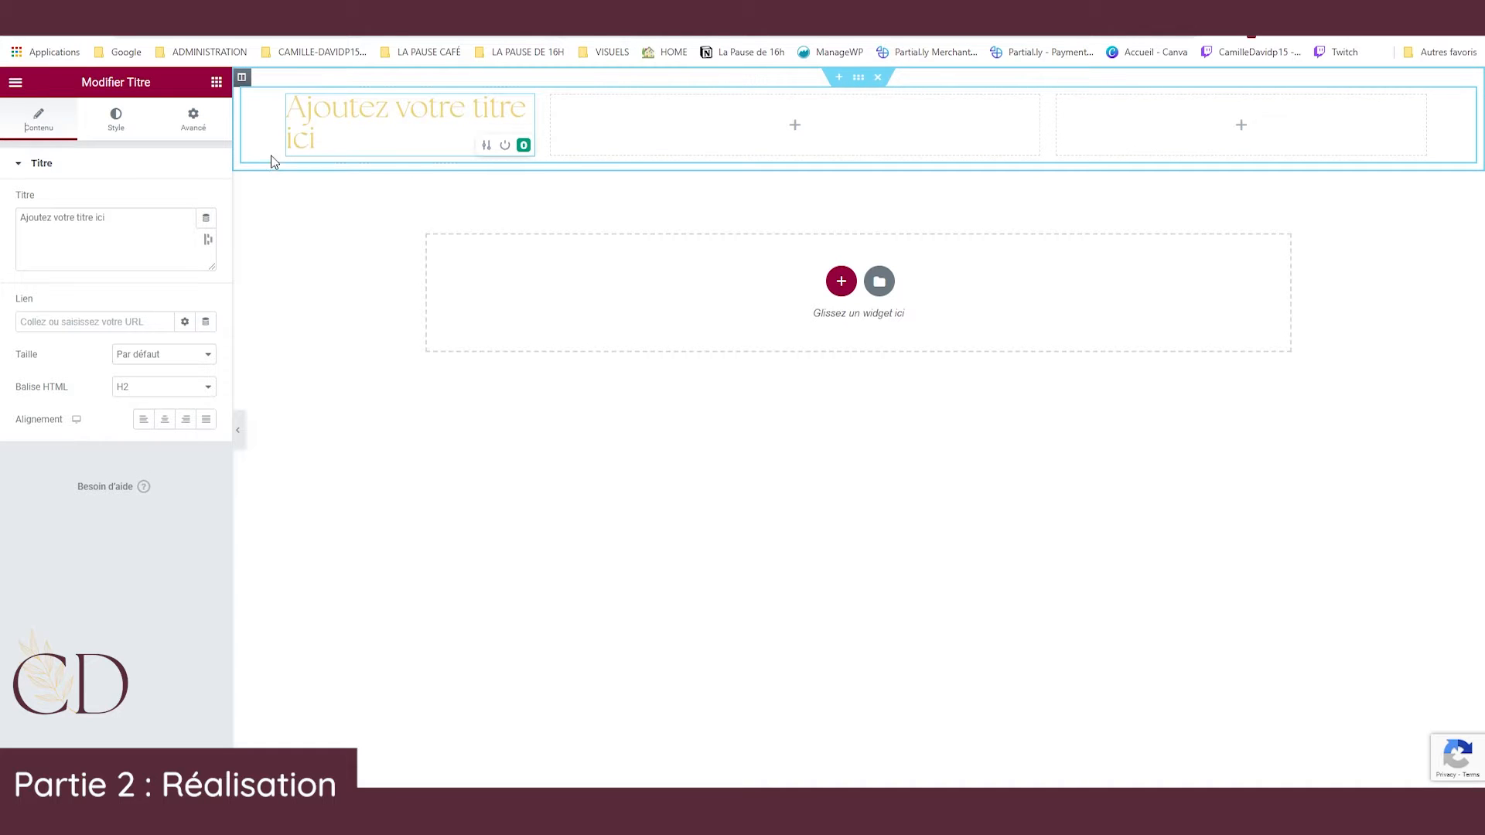
Delete the heading from the first column and switch the outer section's background type to gradient.
{"action": "right_click", "coordinate": [466, 120]}
{"action": "left_click", "coordinate": [512, 342]}
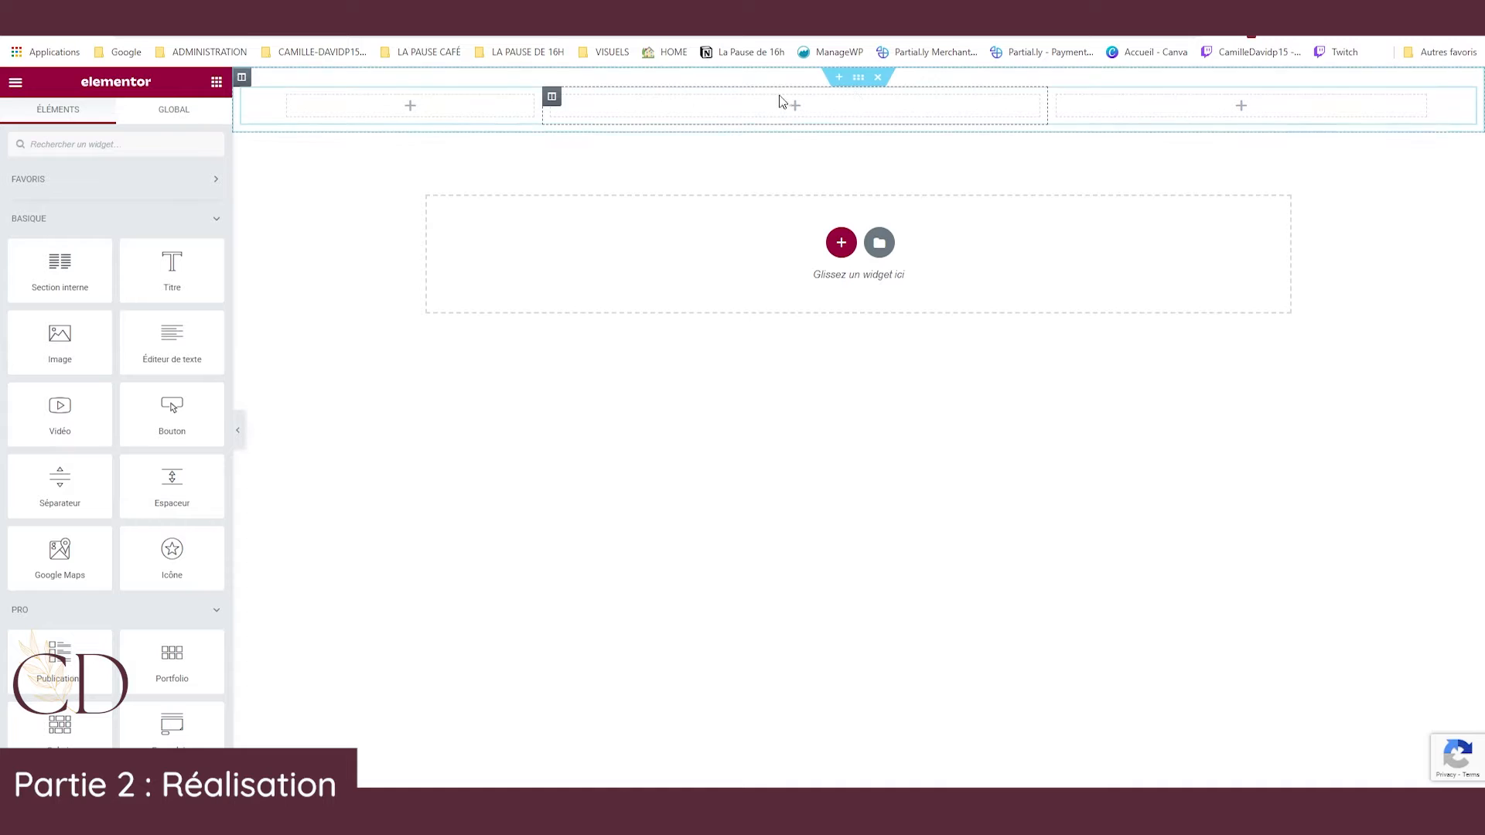
{"action": "left_click", "coordinate": [858, 78]}
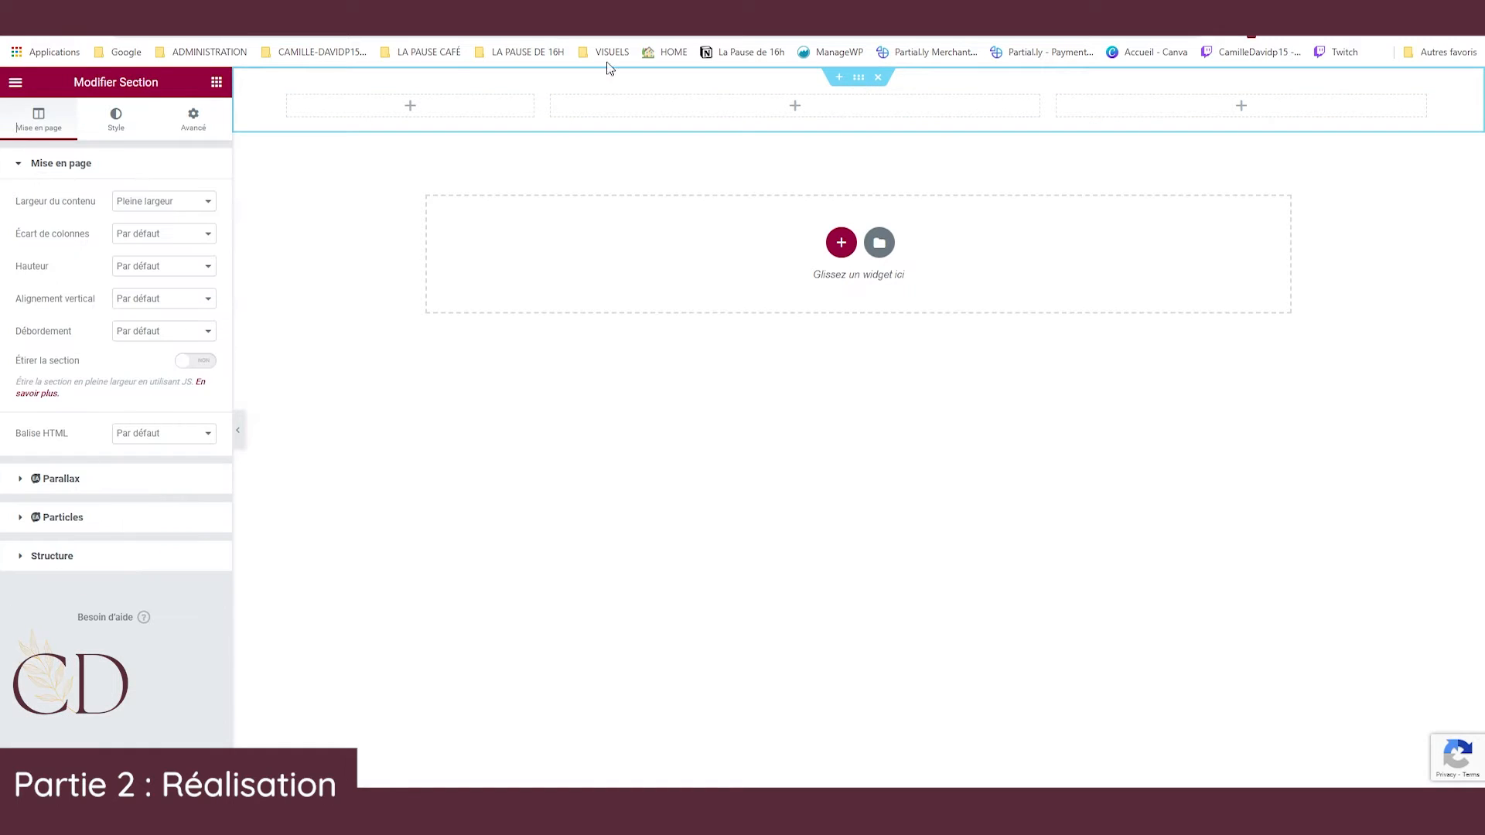
{"action": "left_click", "coordinate": [107, 126]}
{"action": "left_click", "coordinate": [166, 236]}
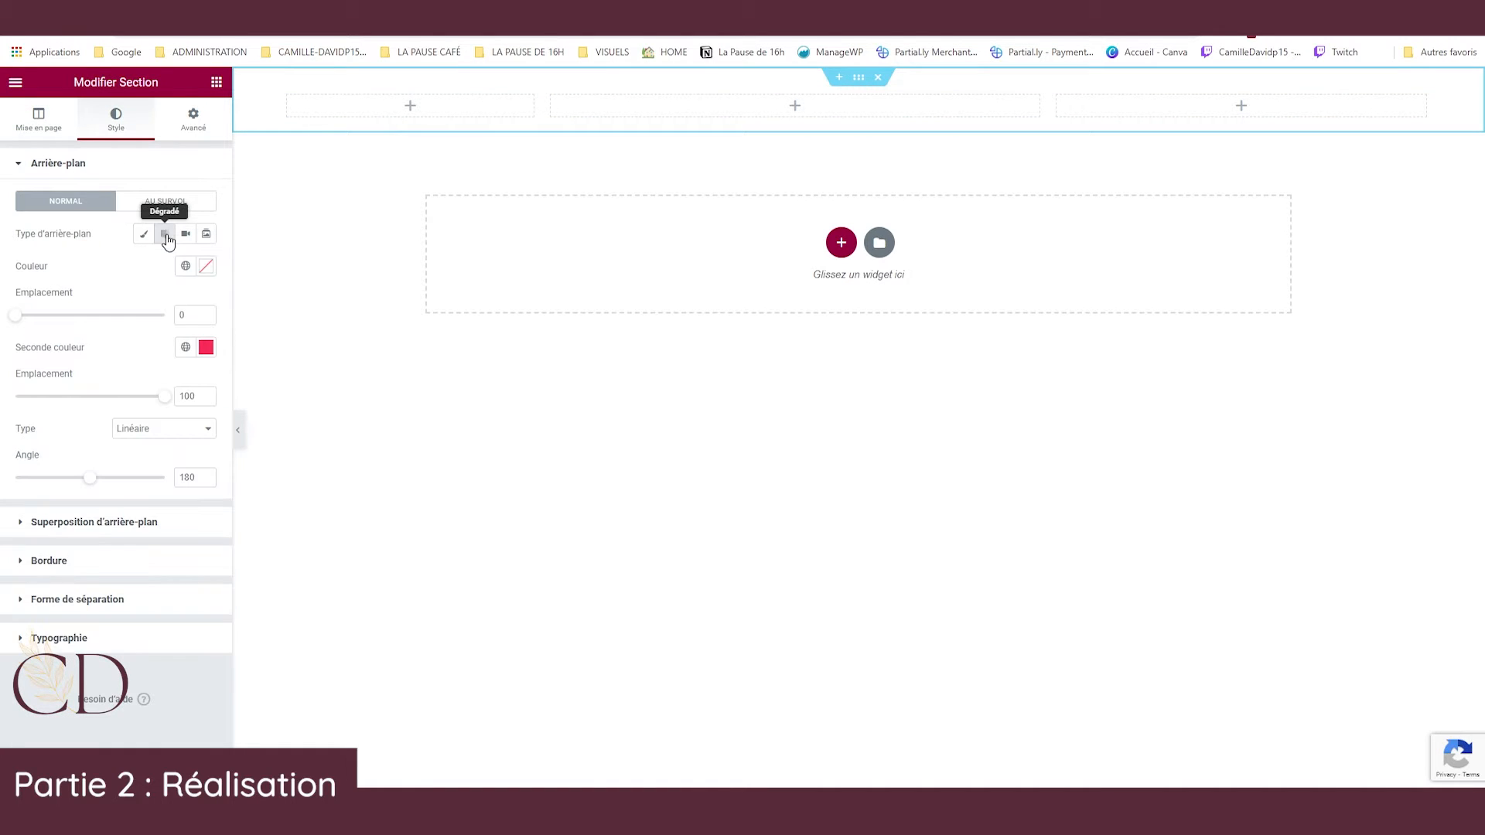
Set the section gradient's first colour to the global BrainZ Rose and its second colour to BrainZ Jaune.
{"action": "left_click", "coordinate": [186, 267]}
{"action": "scroll", "coordinate": [89, 430], "scroll_direction": "down", "scroll_amount": 5}
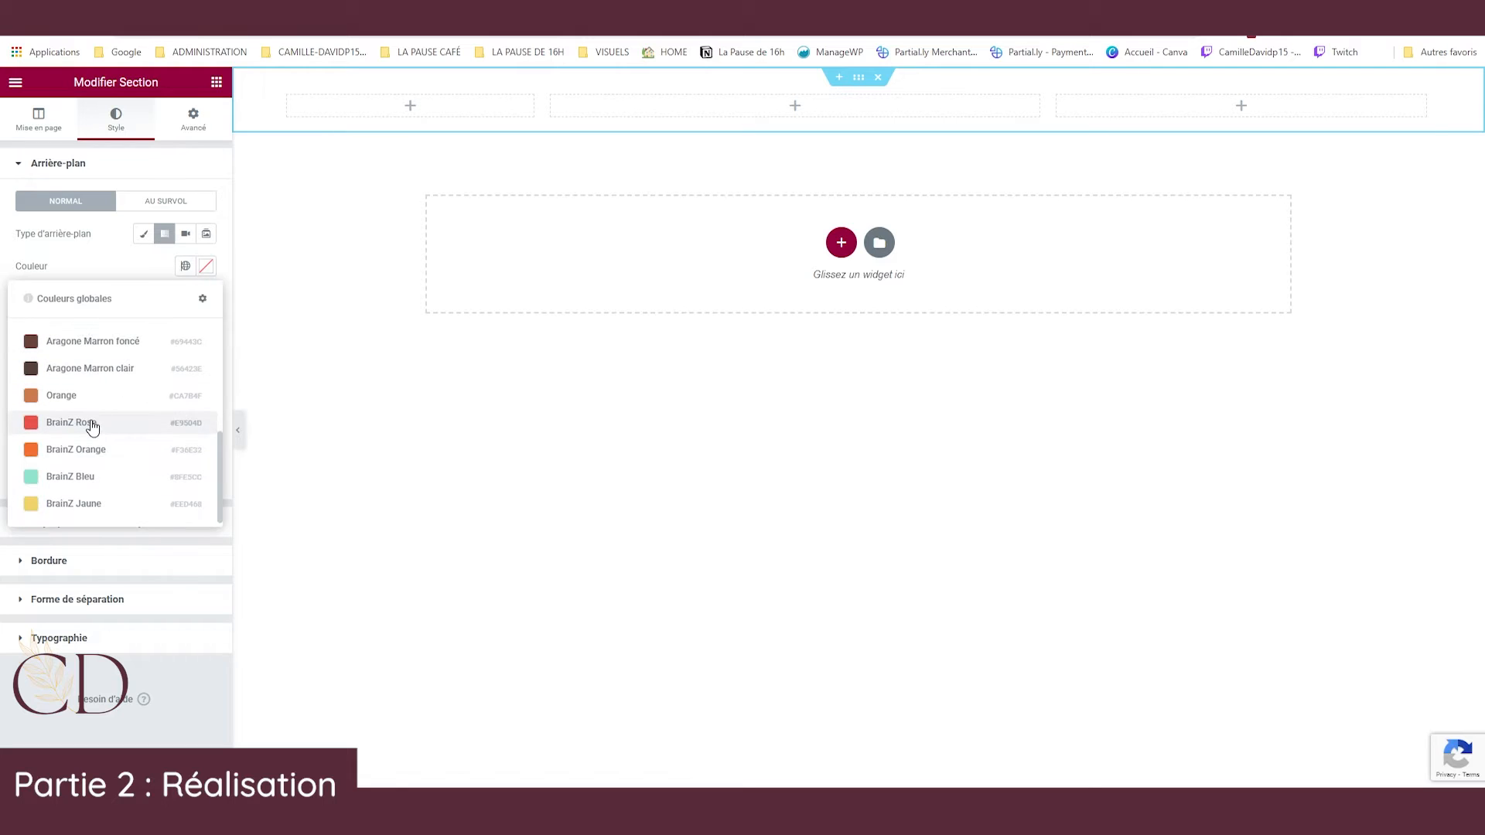
{"action": "left_click", "coordinate": [130, 431]}
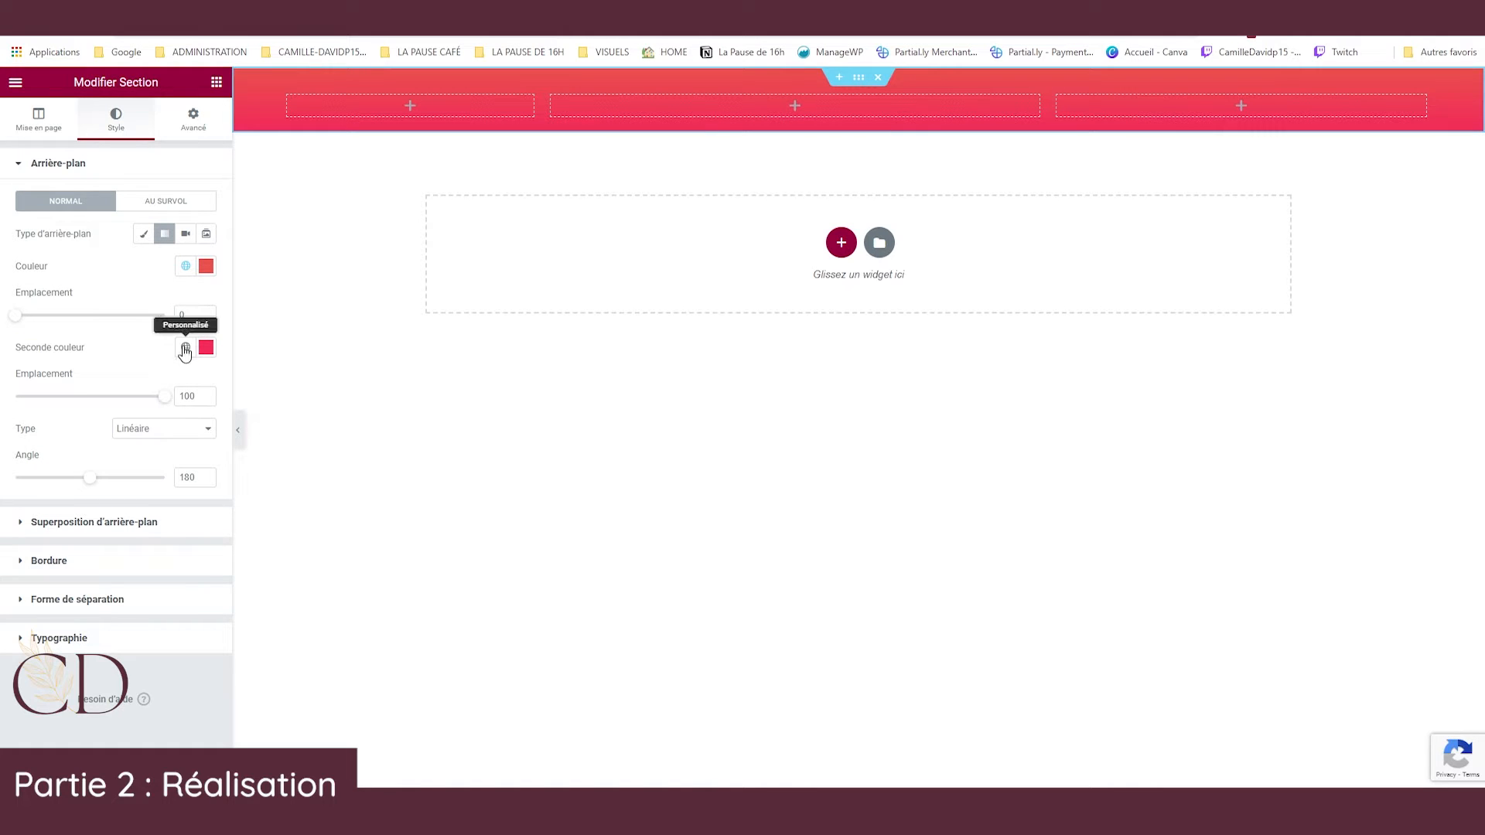
{"action": "left_click", "coordinate": [186, 348]}
{"action": "scroll", "coordinate": [118, 481], "scroll_direction": "down", "scroll_amount": 5}
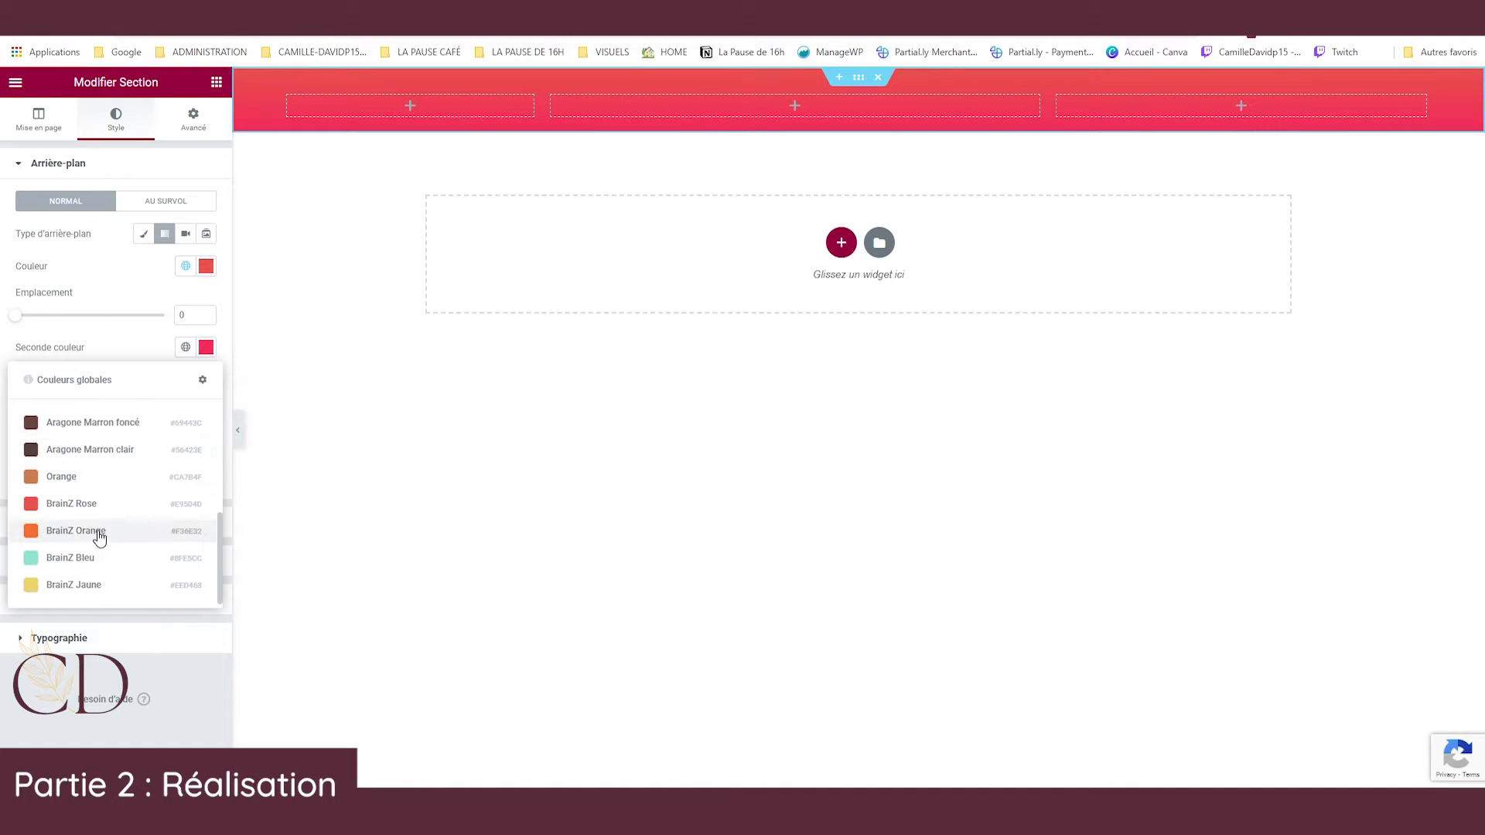
{"action": "left_click", "coordinate": [86, 586]}
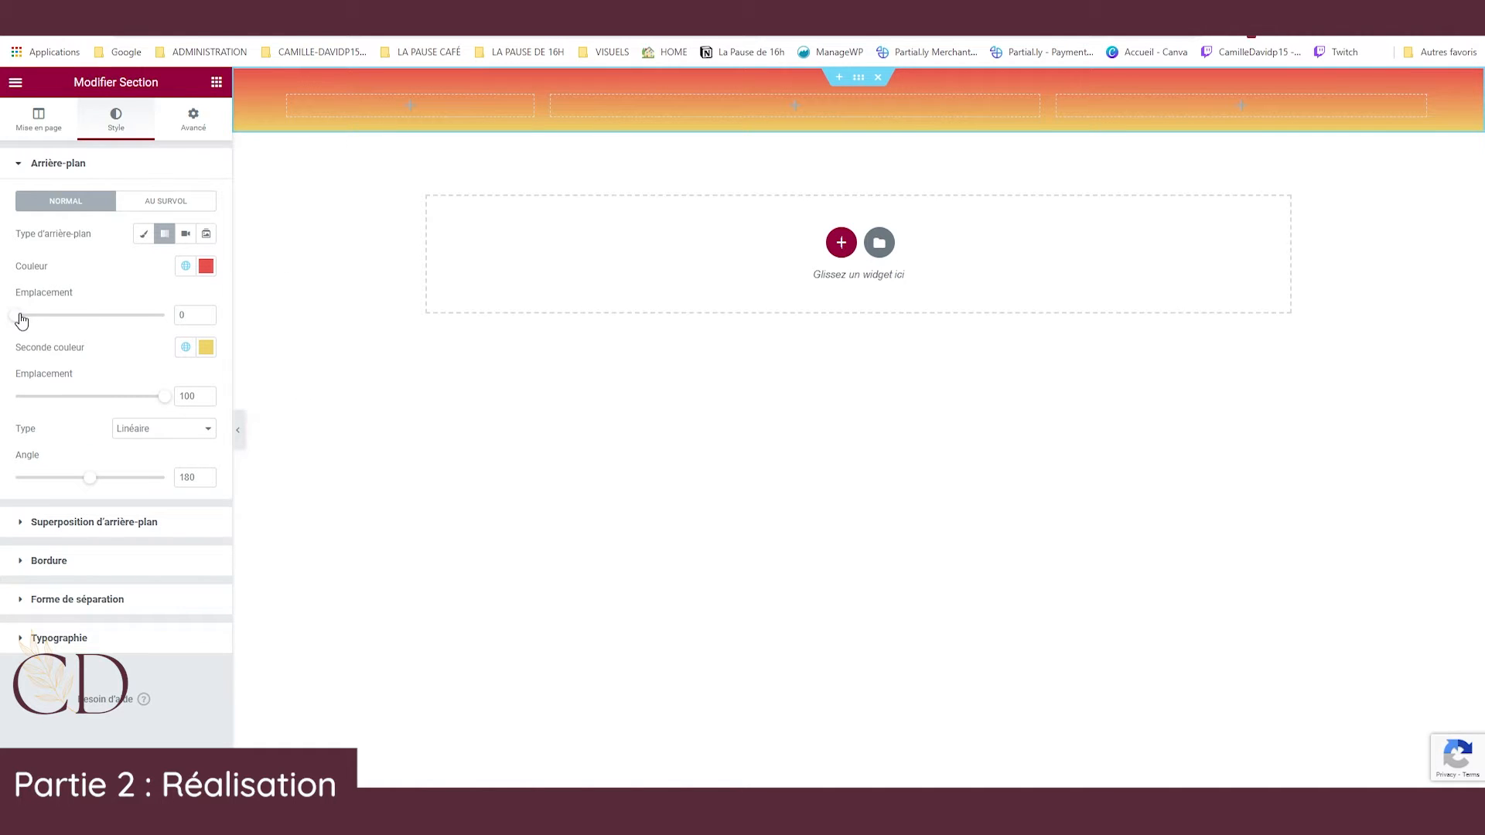
Select the inner section through the Navigator and set its top and bottom margins to 50 px.
{"action": "left_click", "coordinate": [896, 98]}
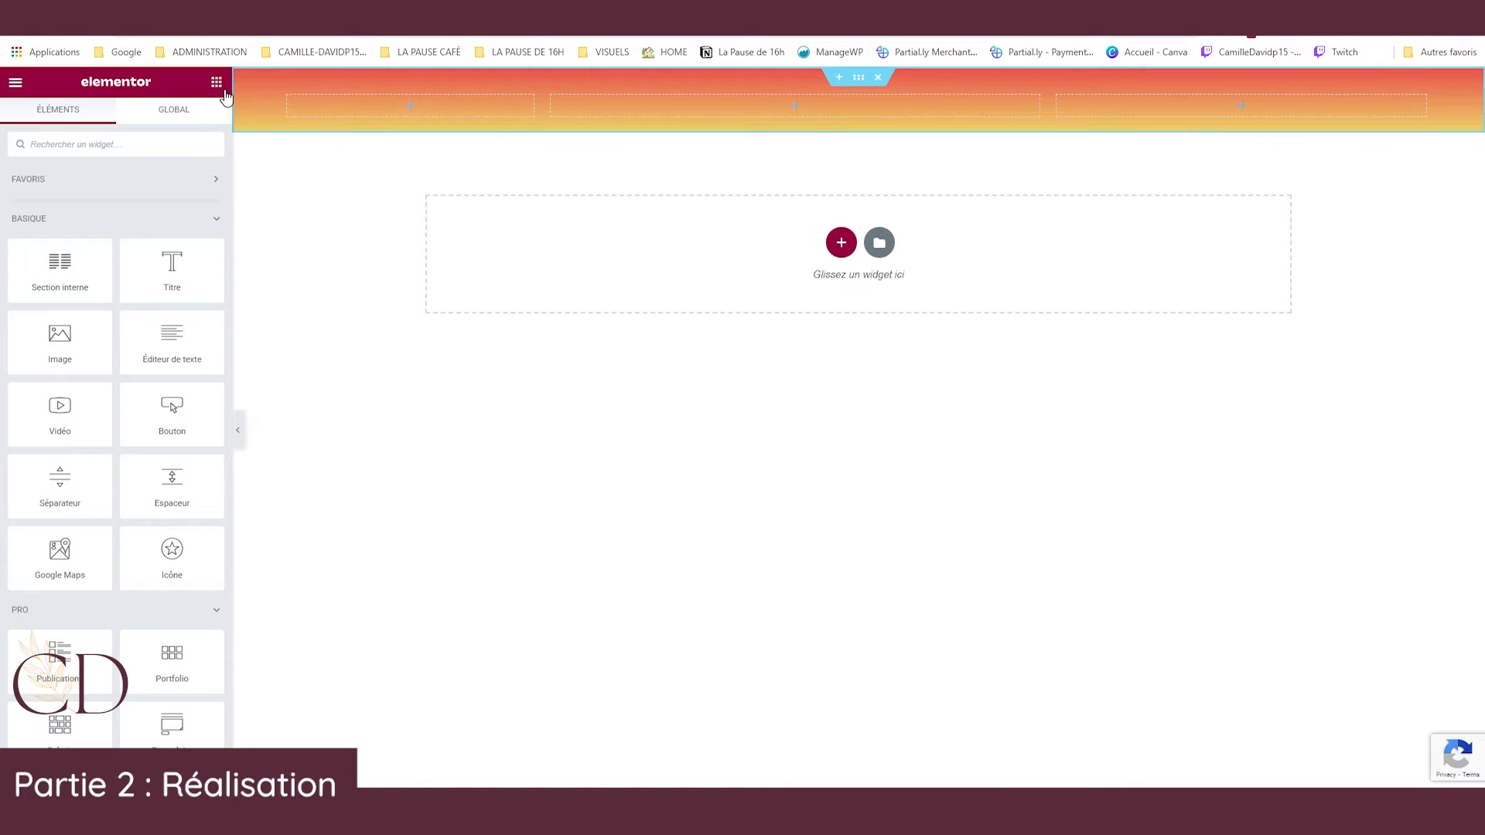
{"action": "key", "text": "ctrl+i"}
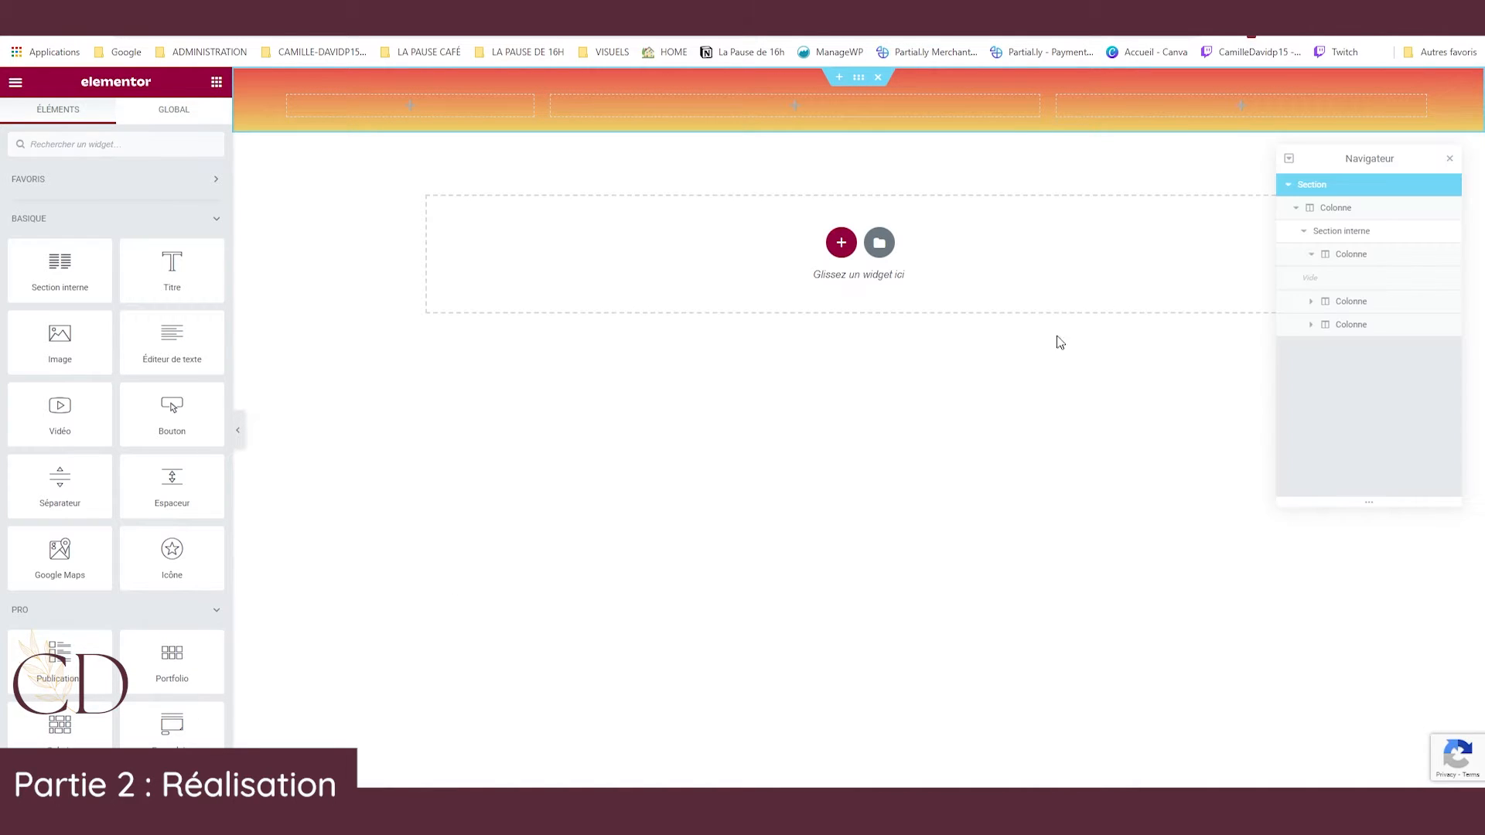
{"action": "left_click", "coordinate": [1332, 232]}
{"action": "left_click", "coordinate": [192, 130]}
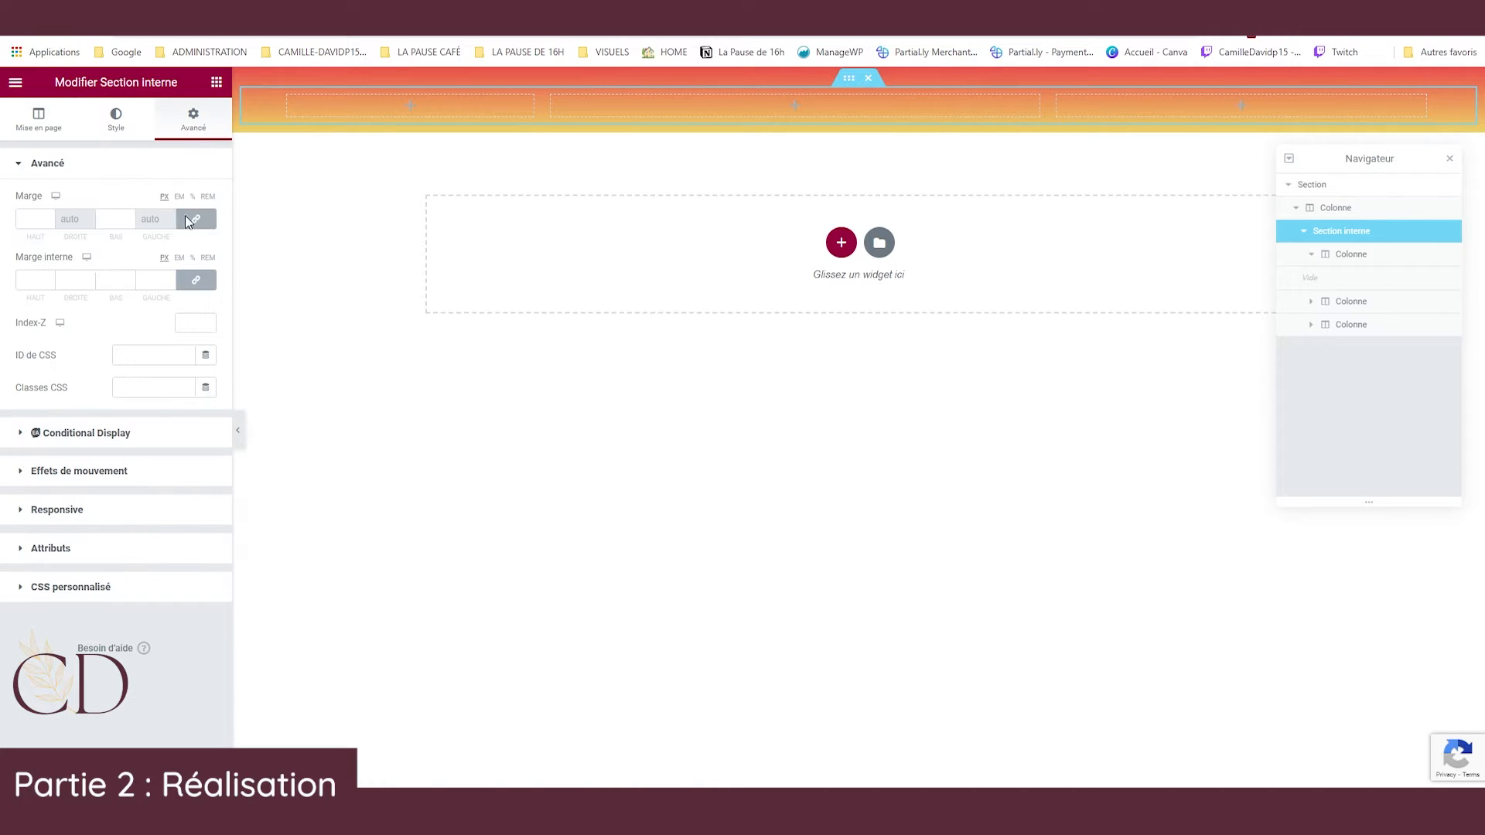
{"action": "left_click", "coordinate": [31, 215]}
{"action": "type", "text": "50"}
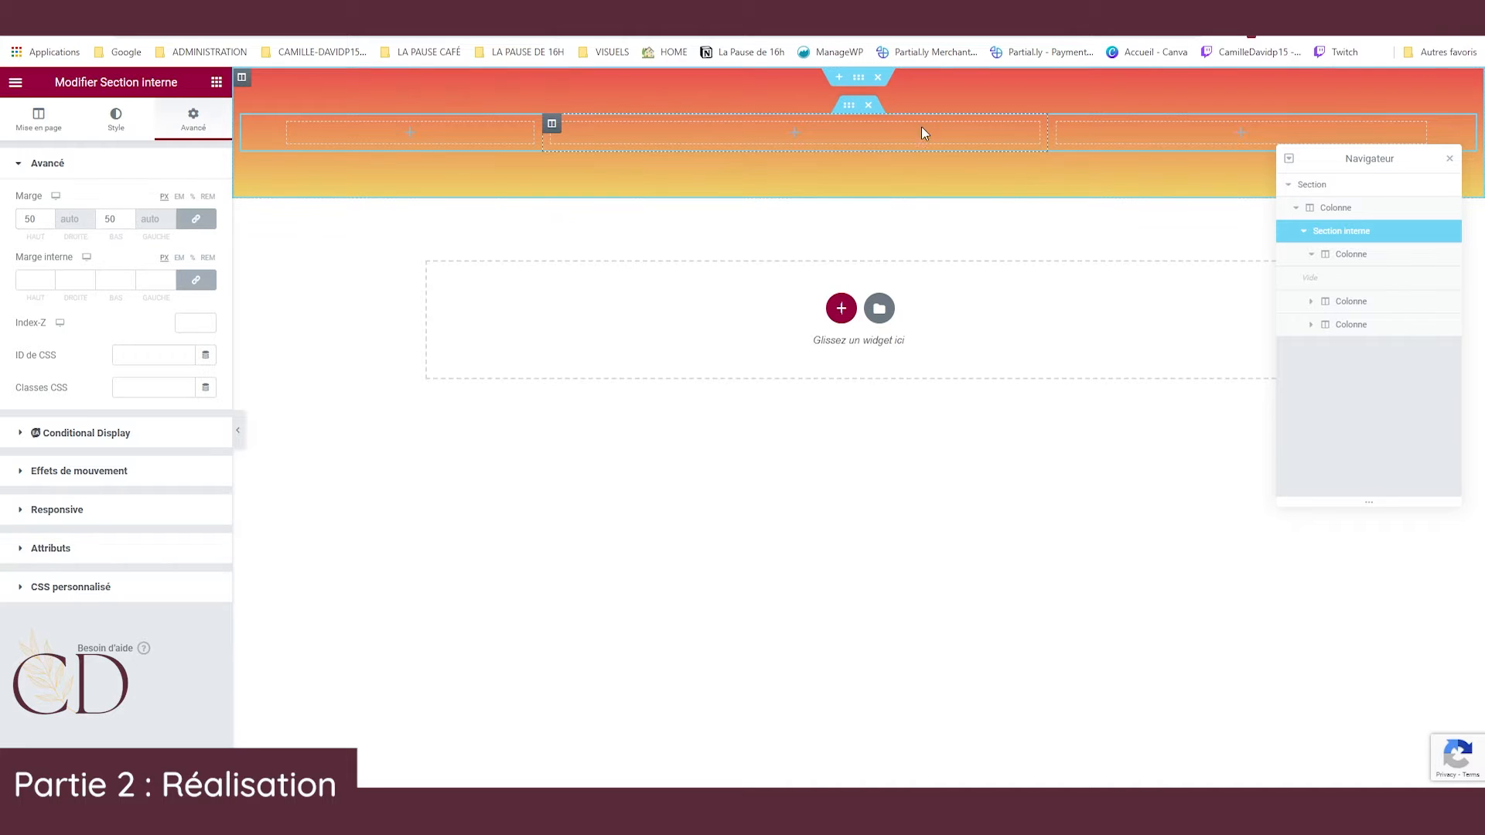
Set the inner section's top and bottom margins to 10 px and close the Navigator.
{"action": "right_click", "coordinate": [850, 110]}
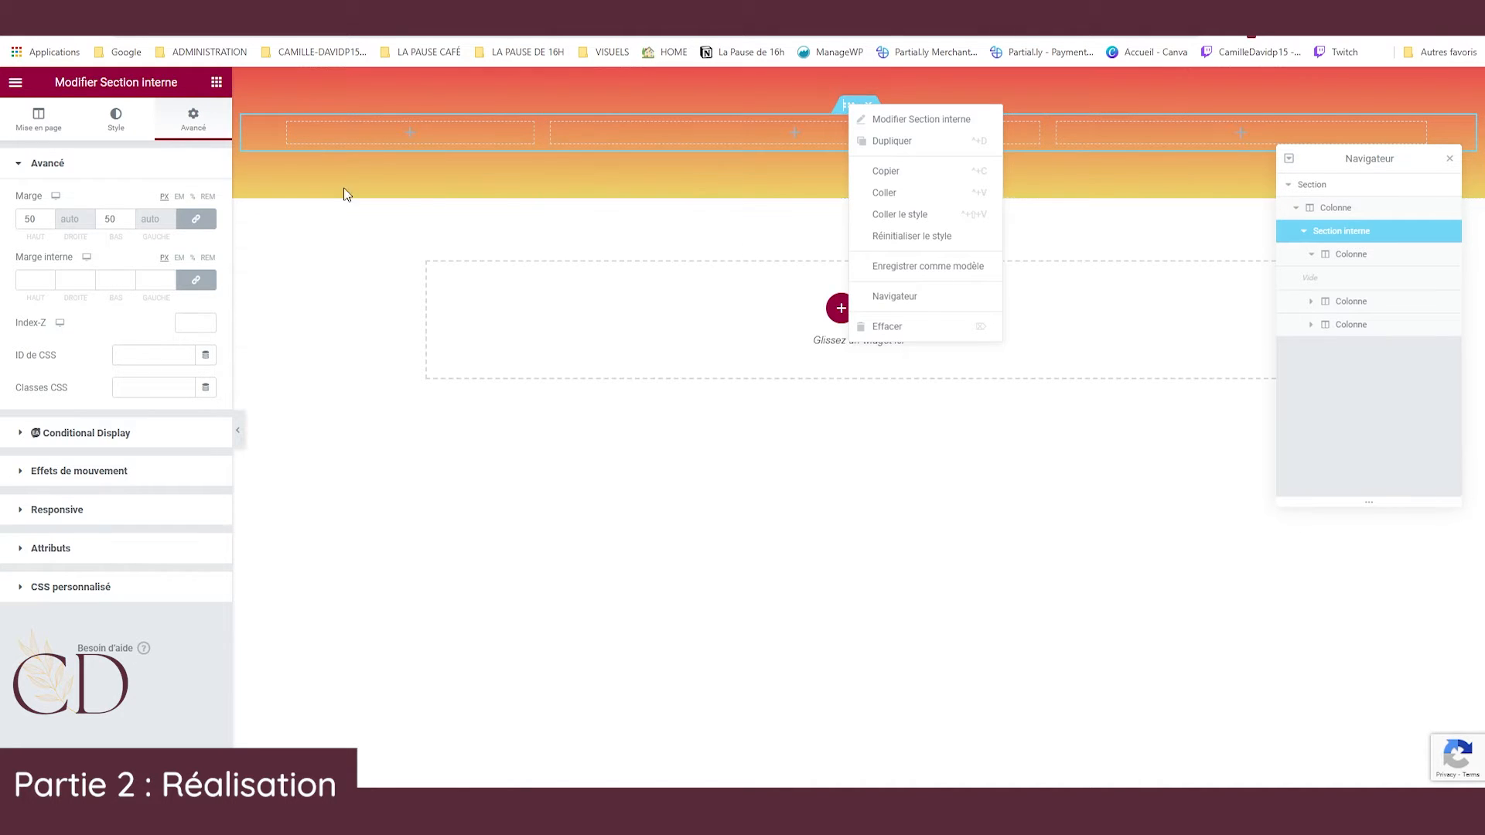
{"action": "left_click", "coordinate": [216, 82]}
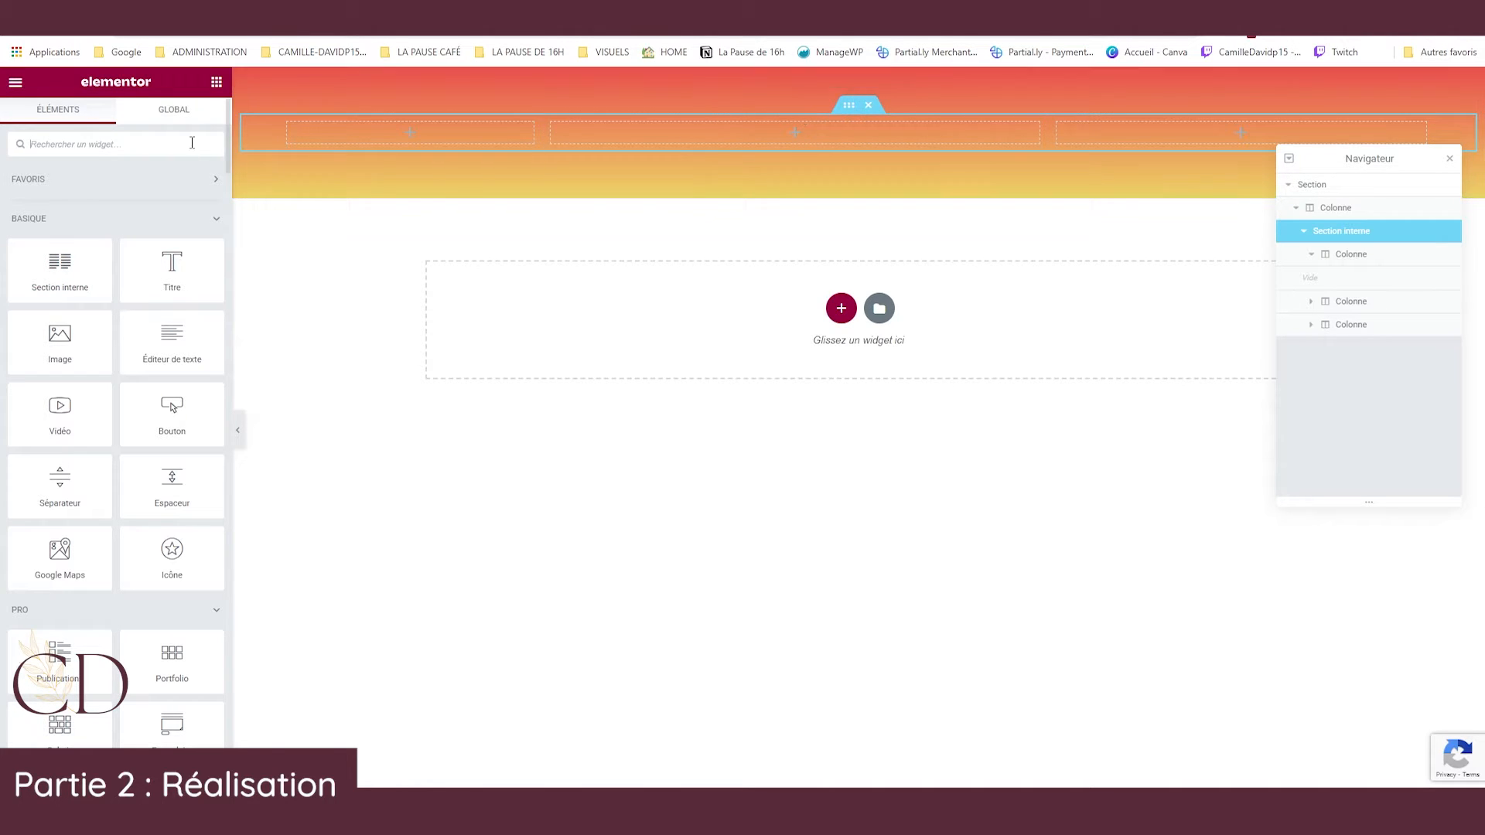
{"action": "left_click", "coordinate": [849, 106]}
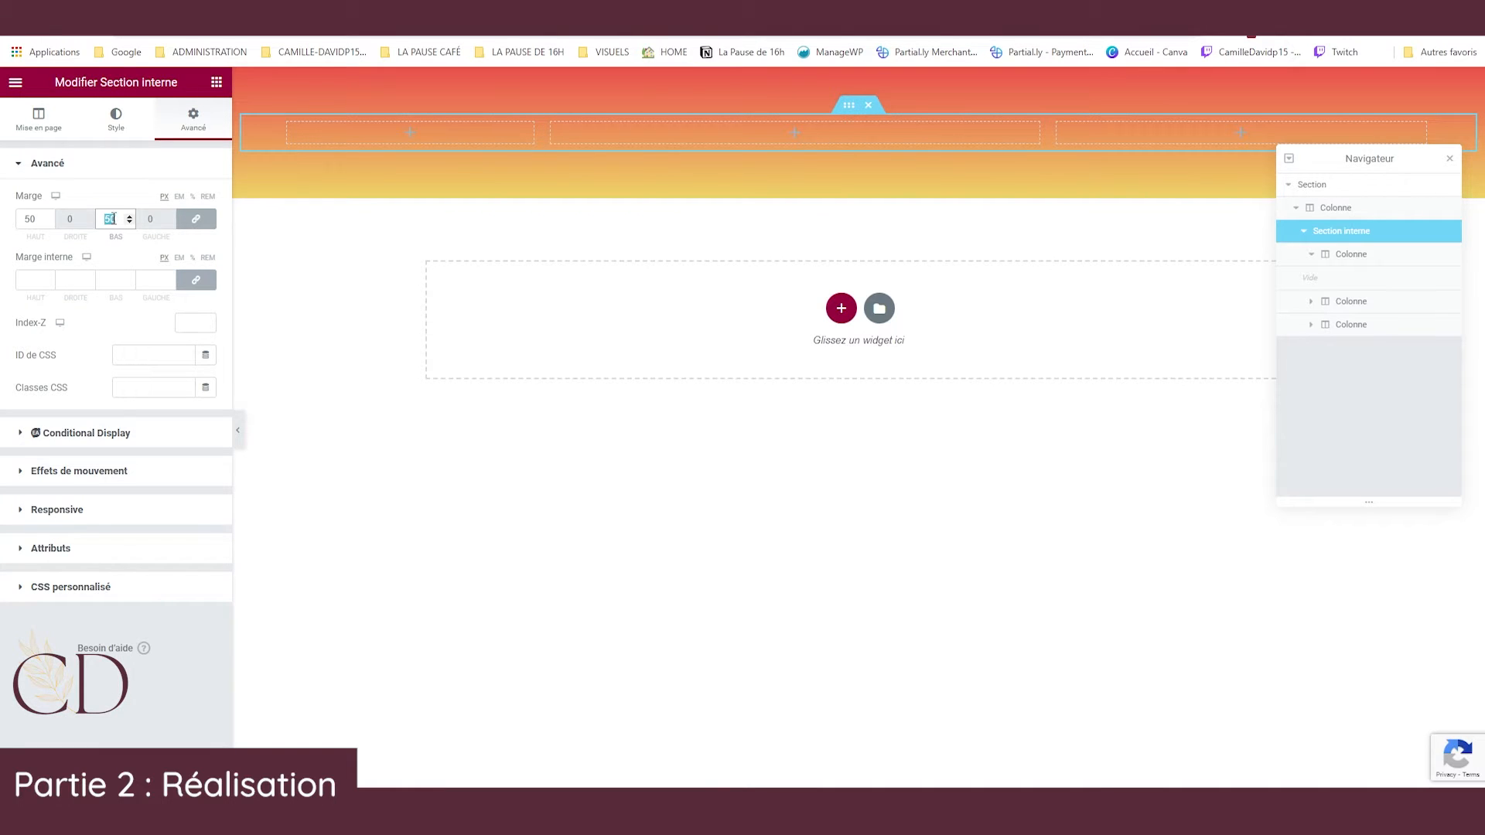
{"action": "type", "text": "302"}
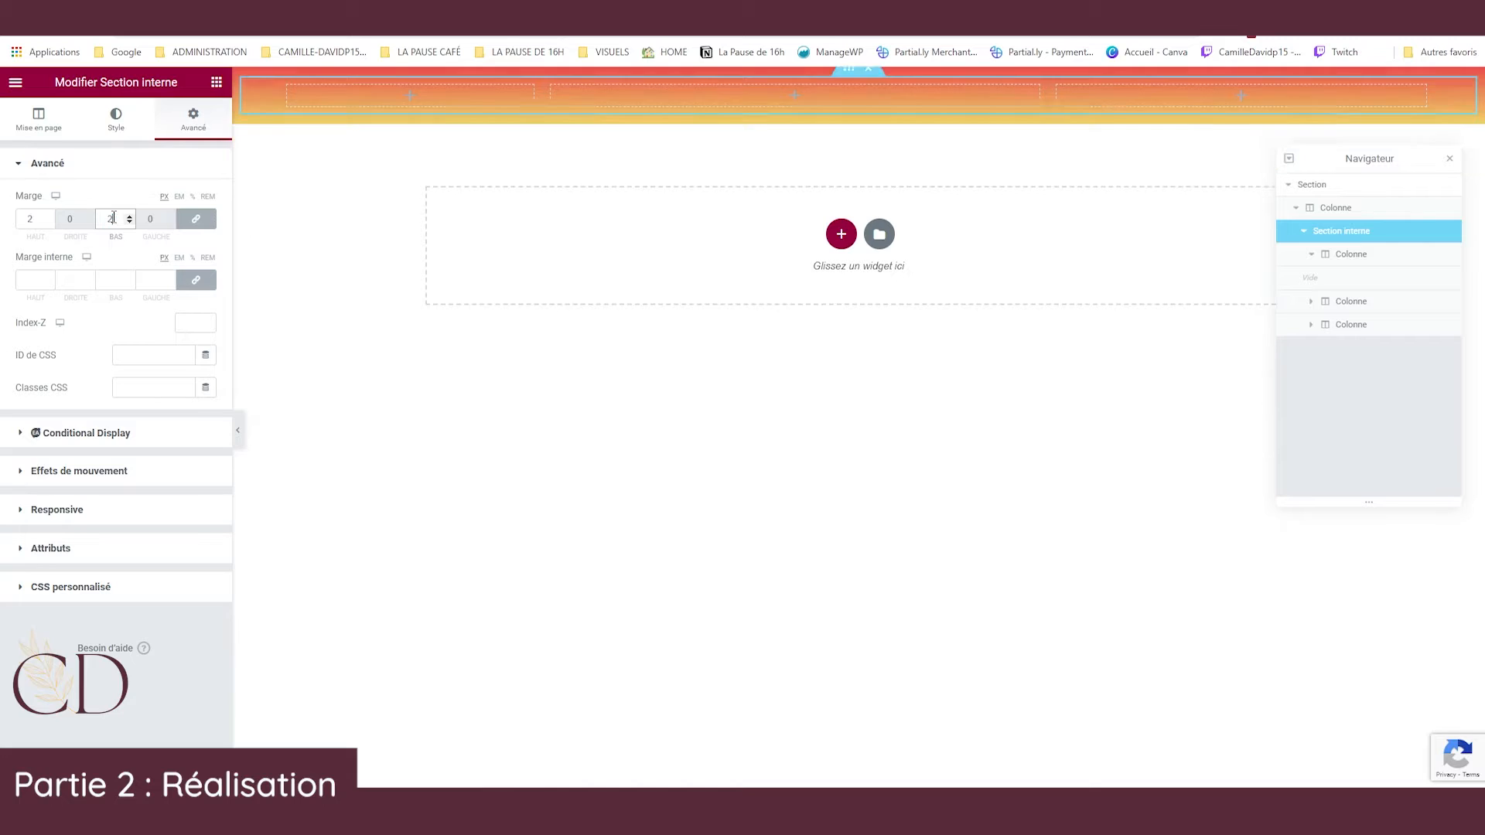
{"action": "type", "text": "01"}
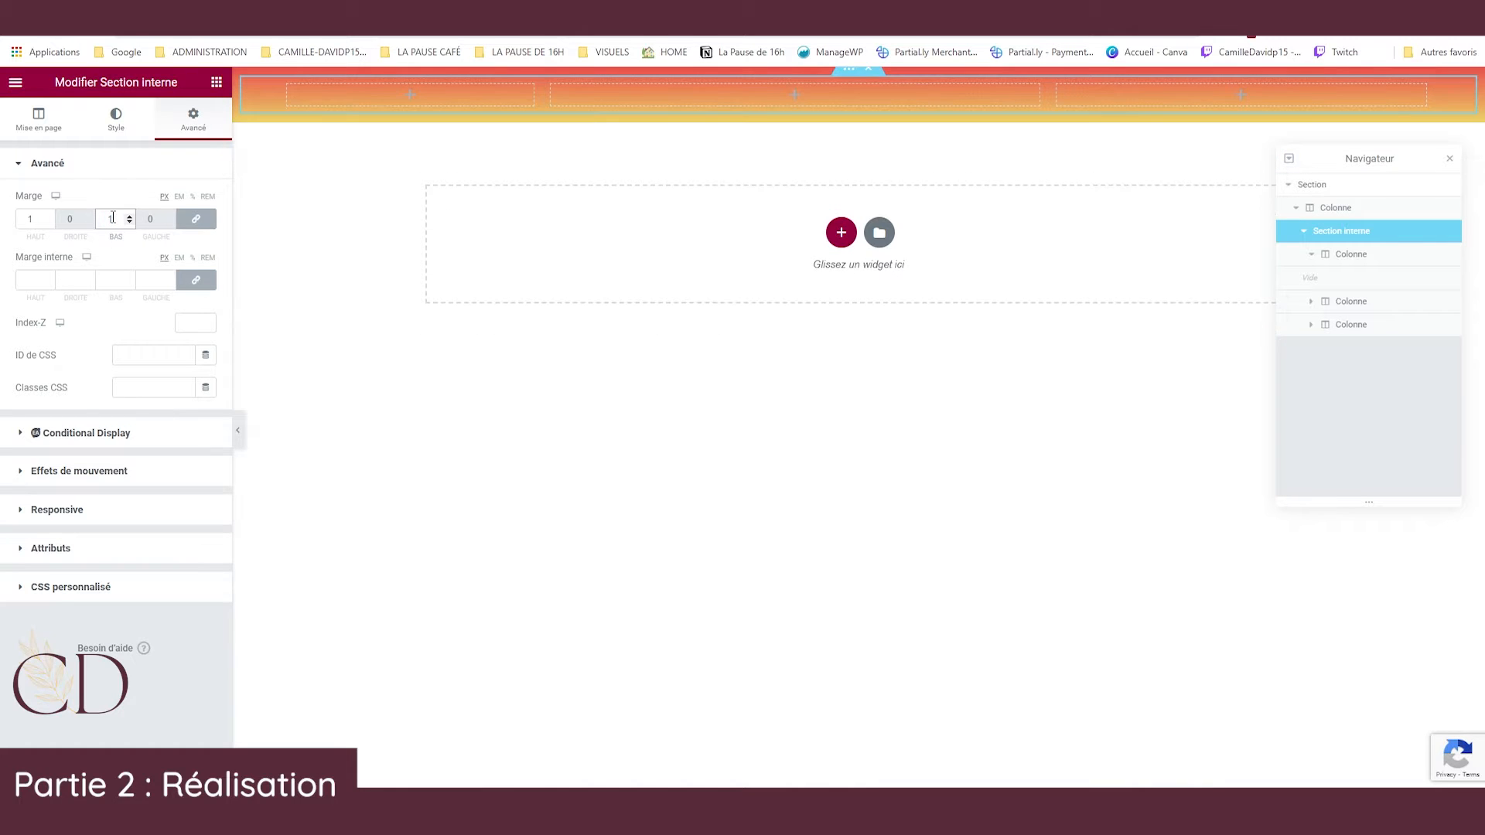
{"action": "type", "text": "0"}
{"action": "left_click", "coordinate": [647, 209]}
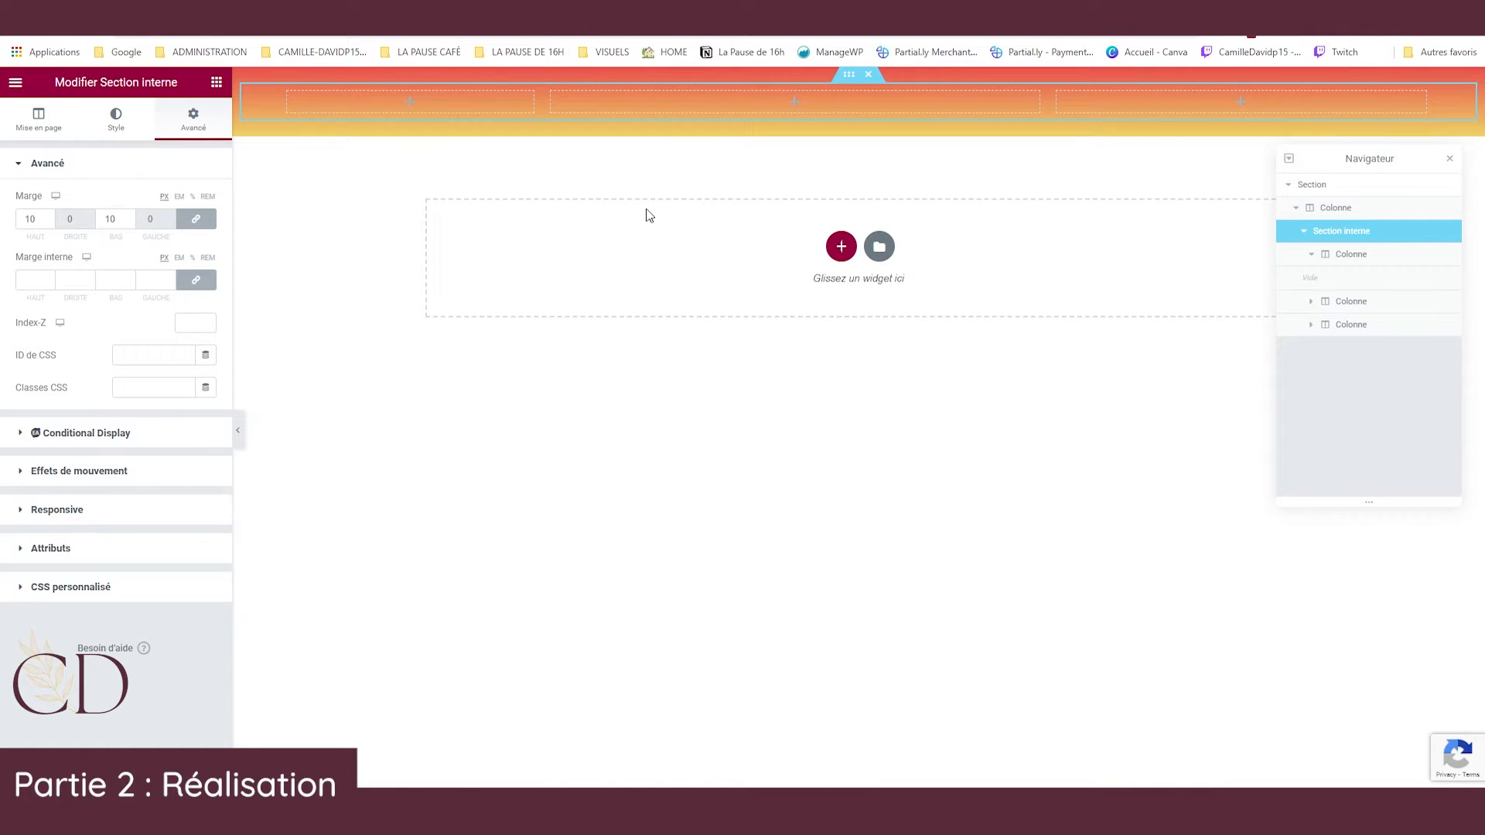
{"action": "left_click", "coordinate": [1451, 161]}
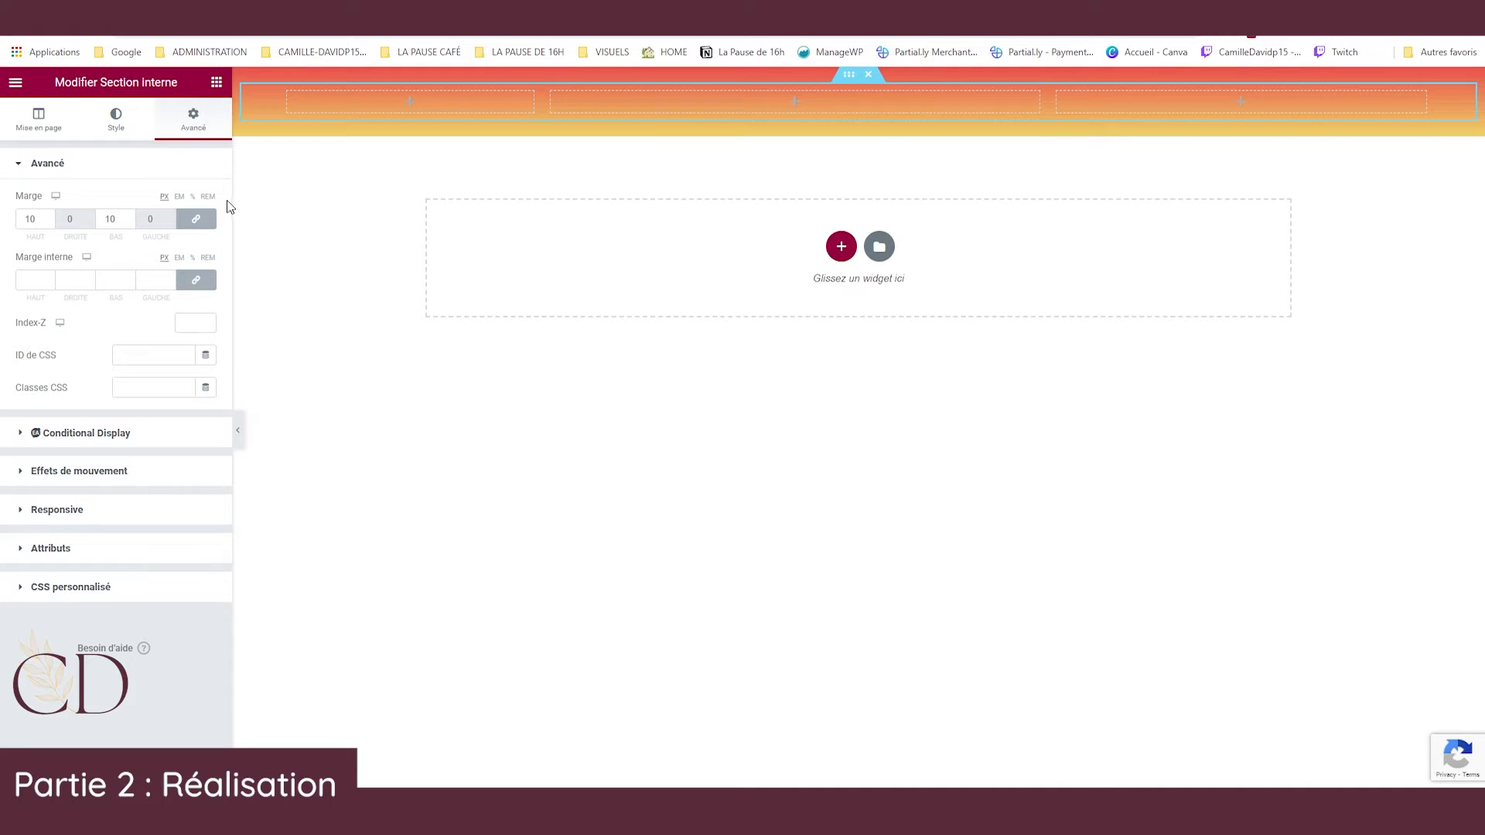
Place the global widget RS Blanc in the third column of the inner section.
{"action": "left_click", "coordinate": [217, 85]}
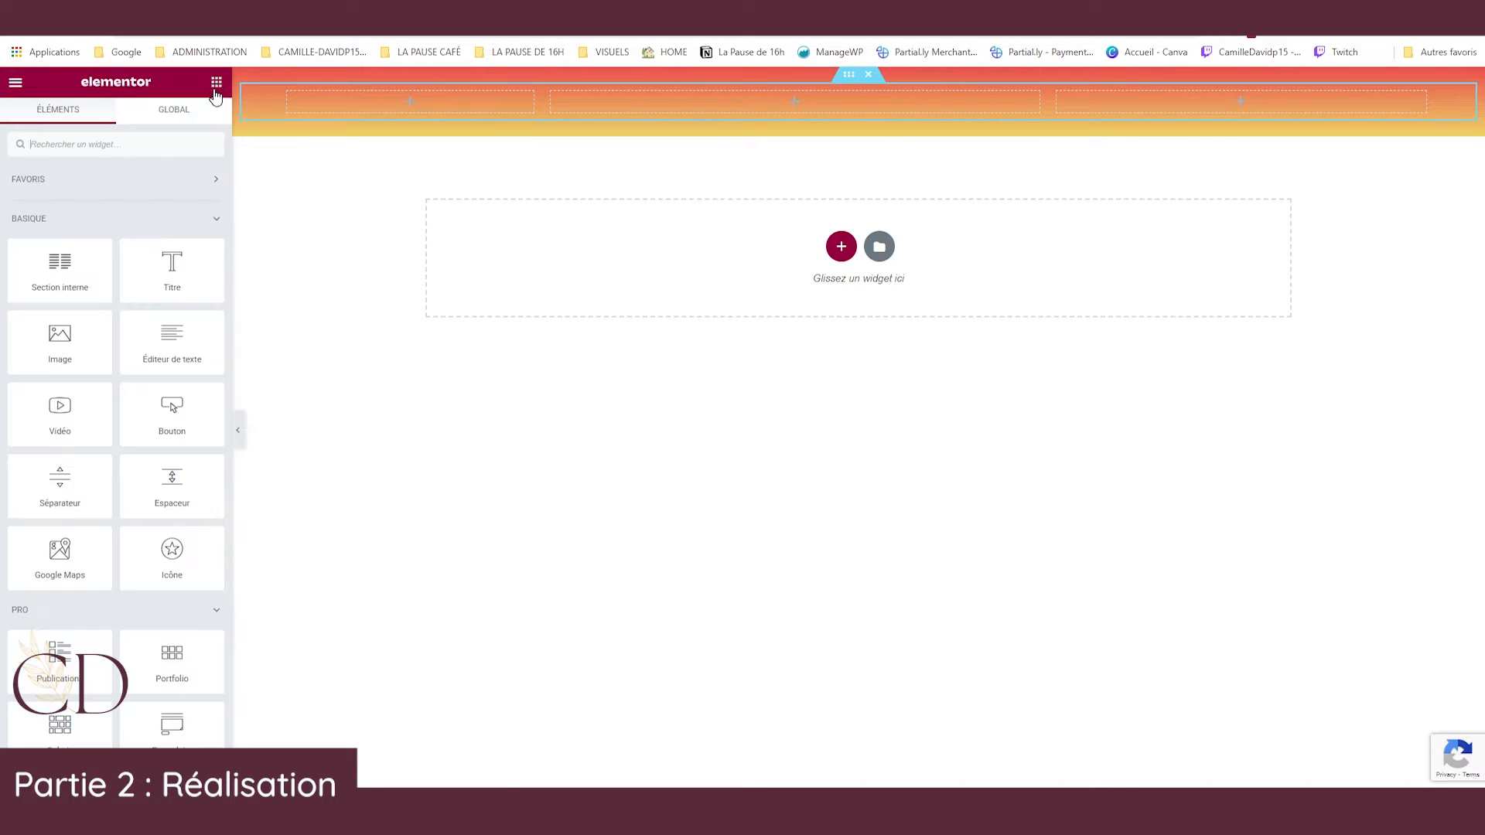
{"action": "left_click", "coordinate": [189, 109]}
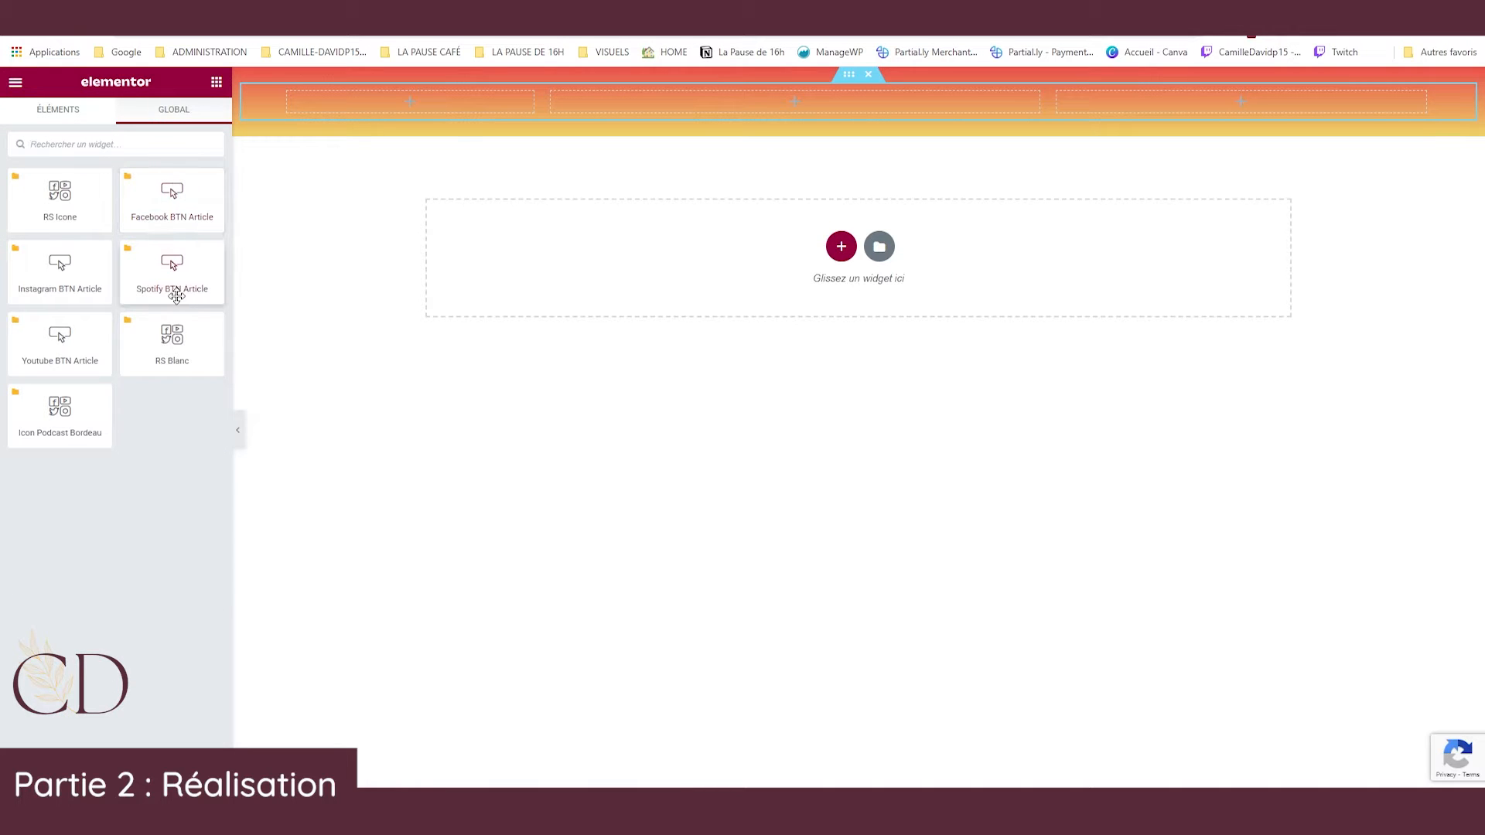
{"action": "left_click_drag", "start_coordinate": [175, 348], "coordinate": [1159, 108]}
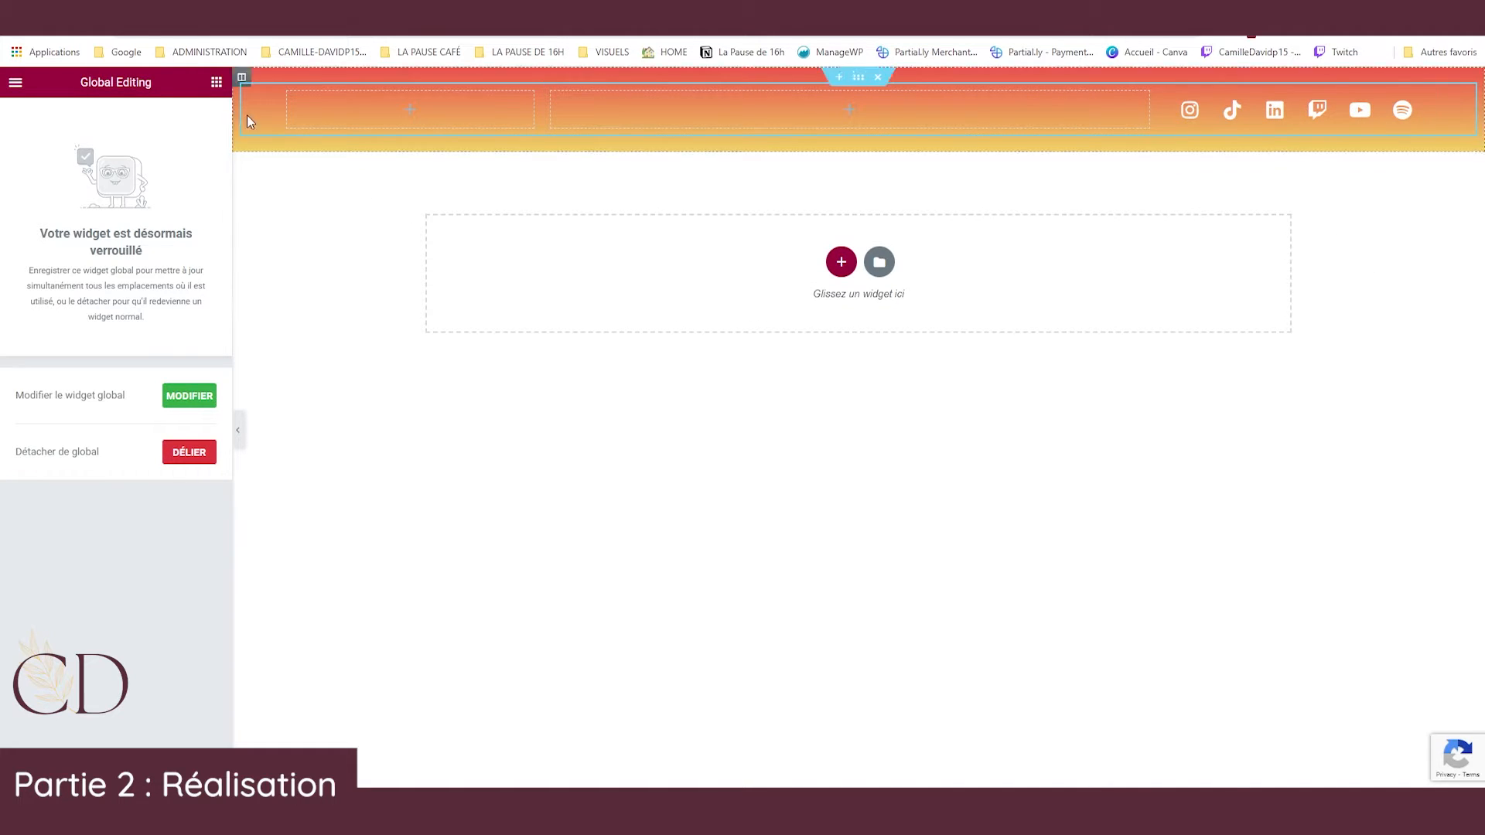
Find the Menu de navigation widget by searching for "nav" and place it in the middle column.
{"action": "left_click", "coordinate": [216, 84]}
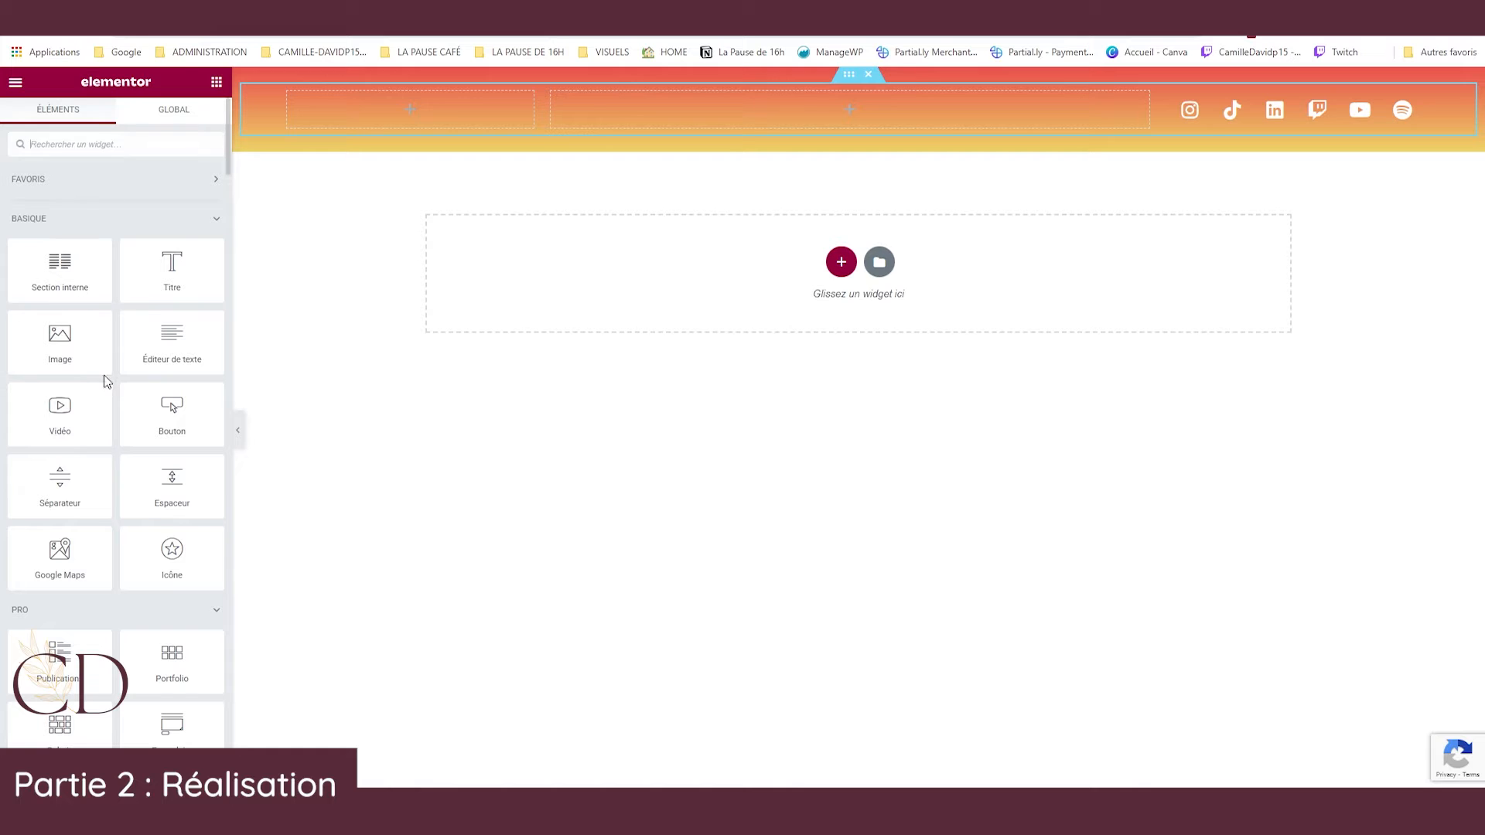
{"action": "left_click", "coordinate": [85, 144]}
{"action": "type", "text": "nav"}
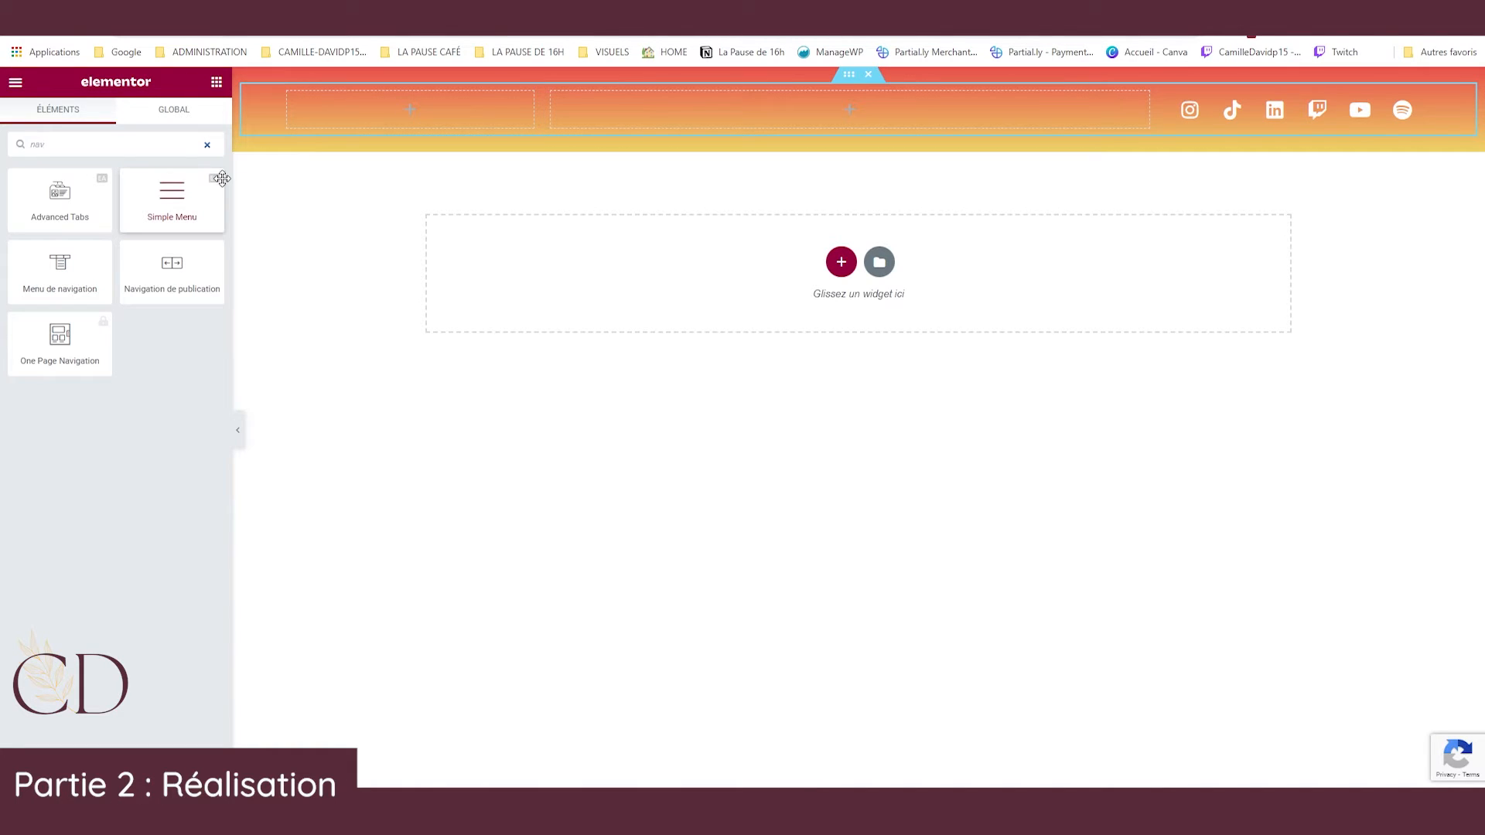
{"action": "left_click_drag", "start_coordinate": [42, 271], "coordinate": [751, 122]}
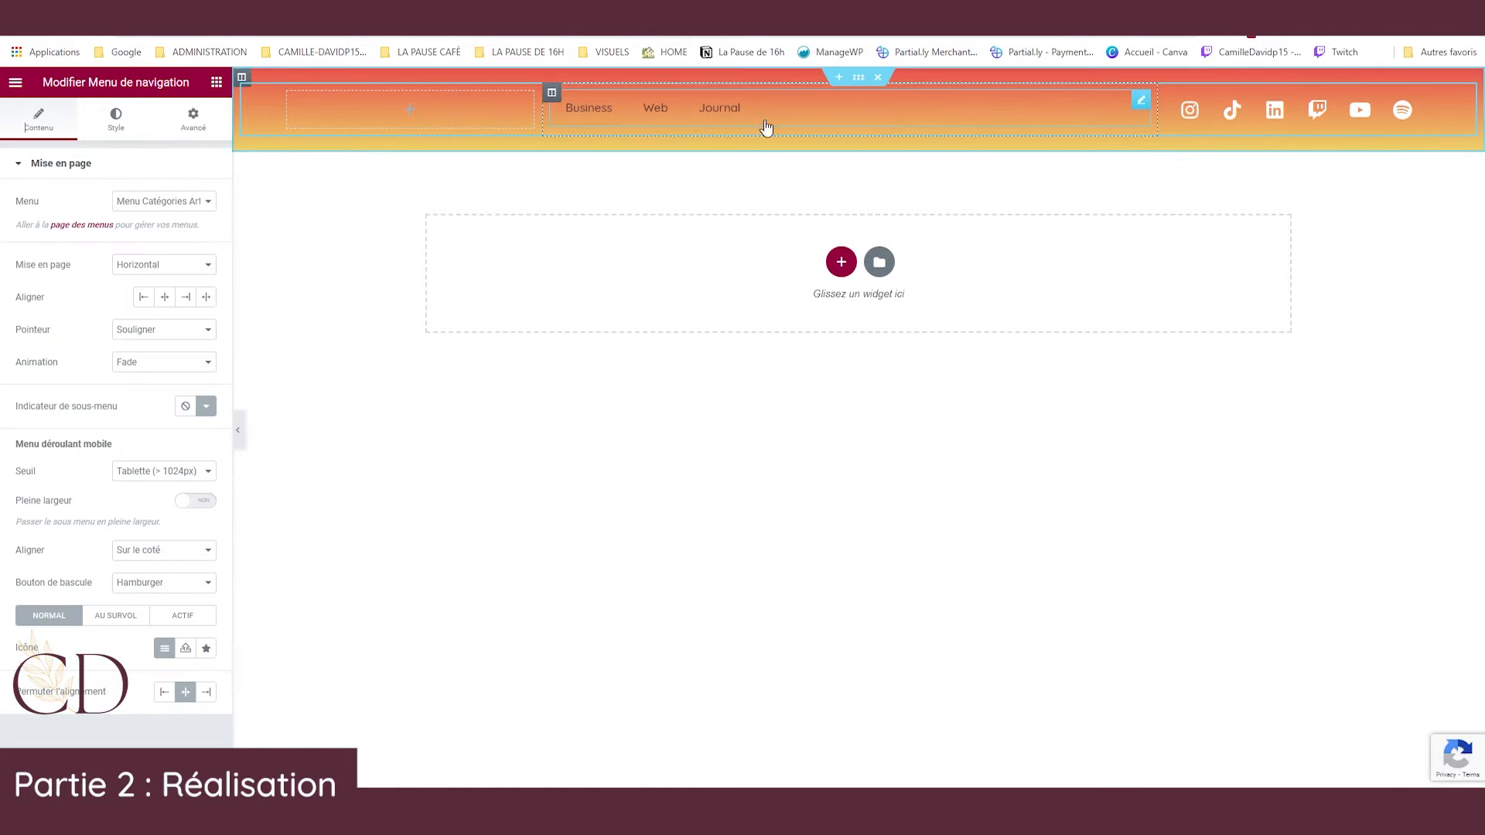
Have the navigation widget show Menu principal and align its entries to the centre.
{"action": "left_click", "coordinate": [131, 201]}
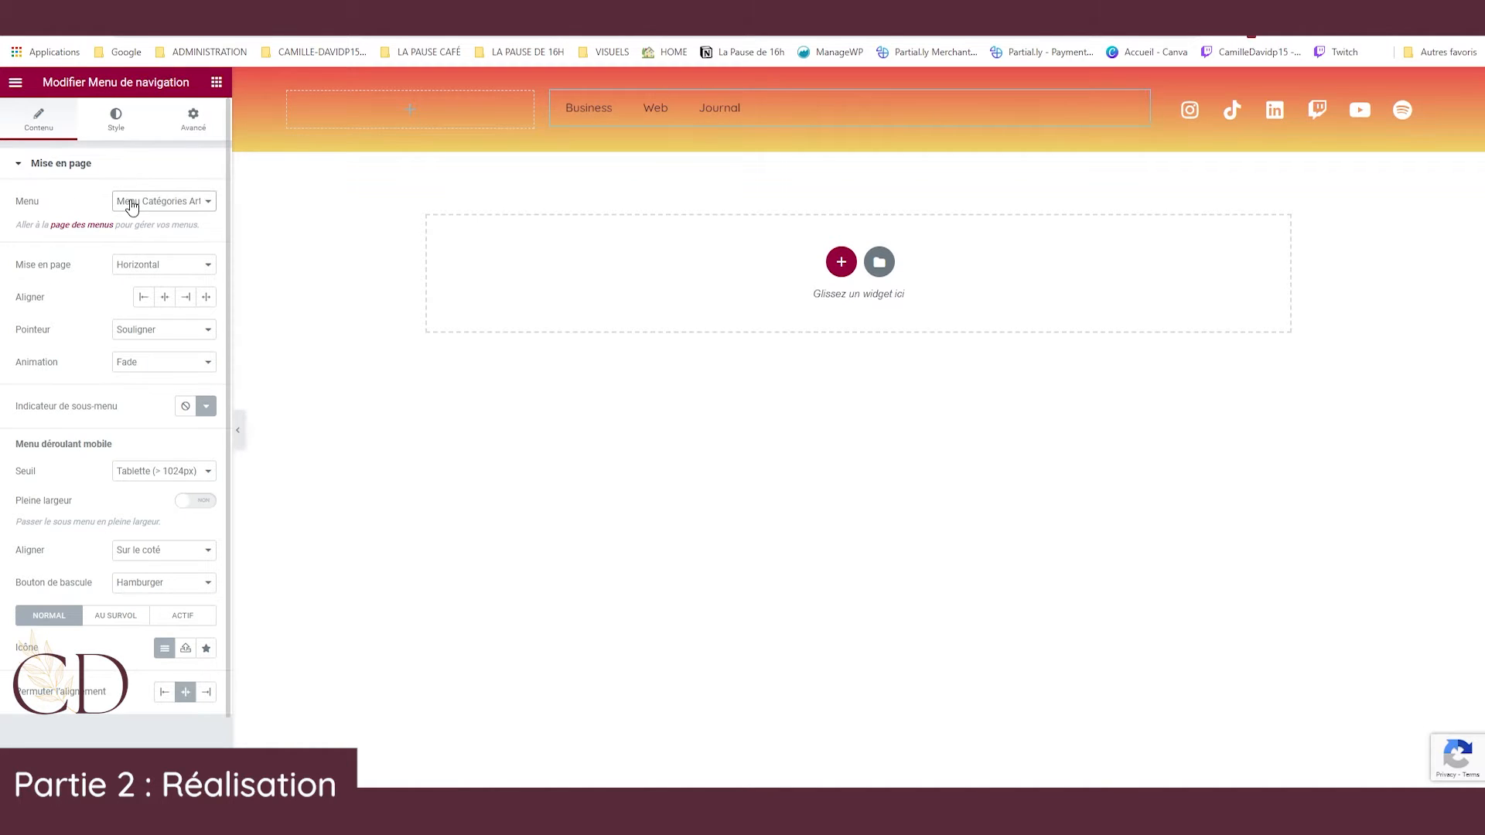
{"action": "left_click", "coordinate": [167, 270]}
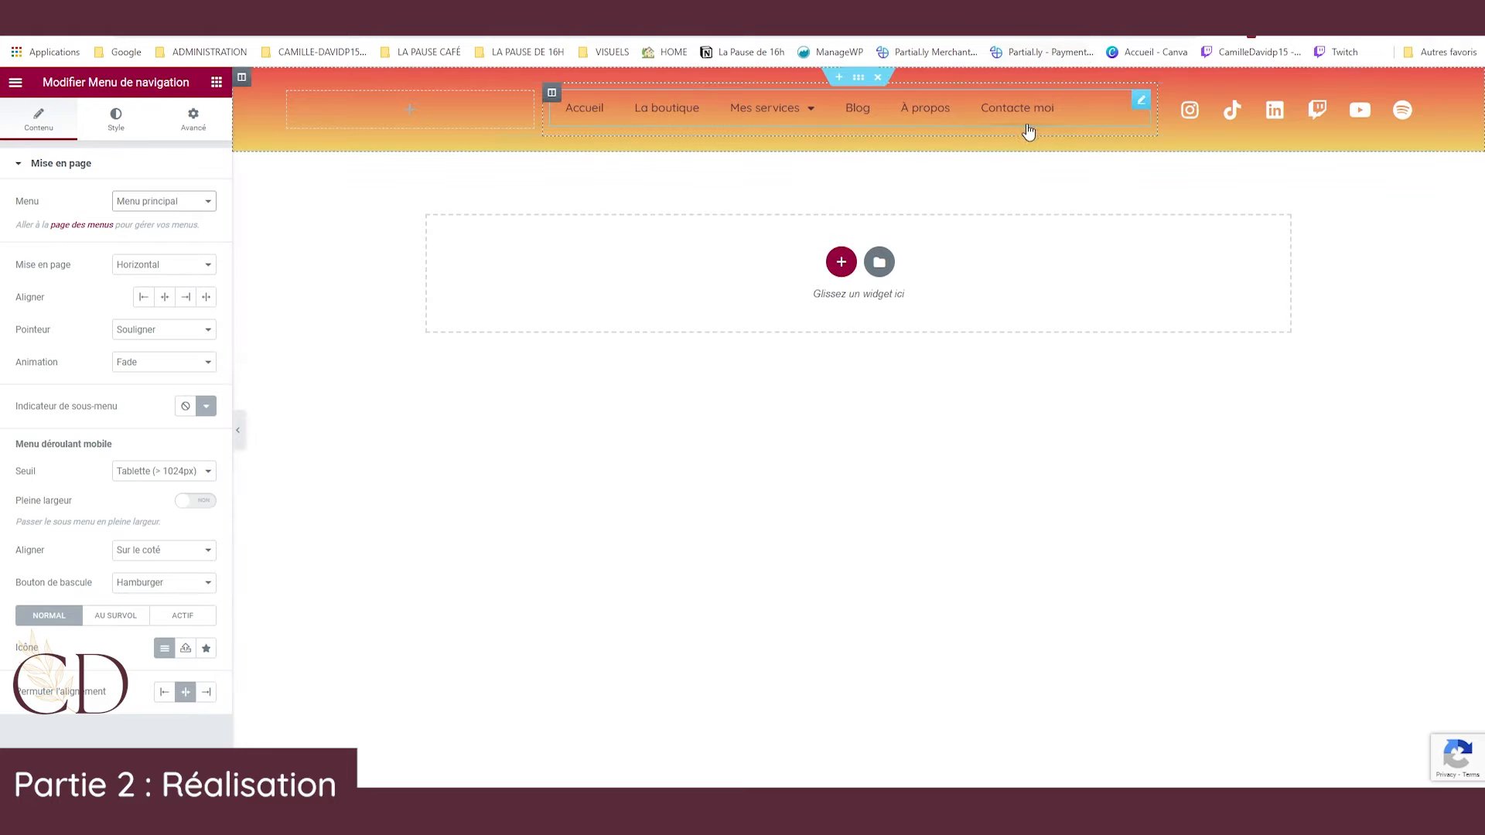
{"action": "left_click", "coordinate": [165, 297]}
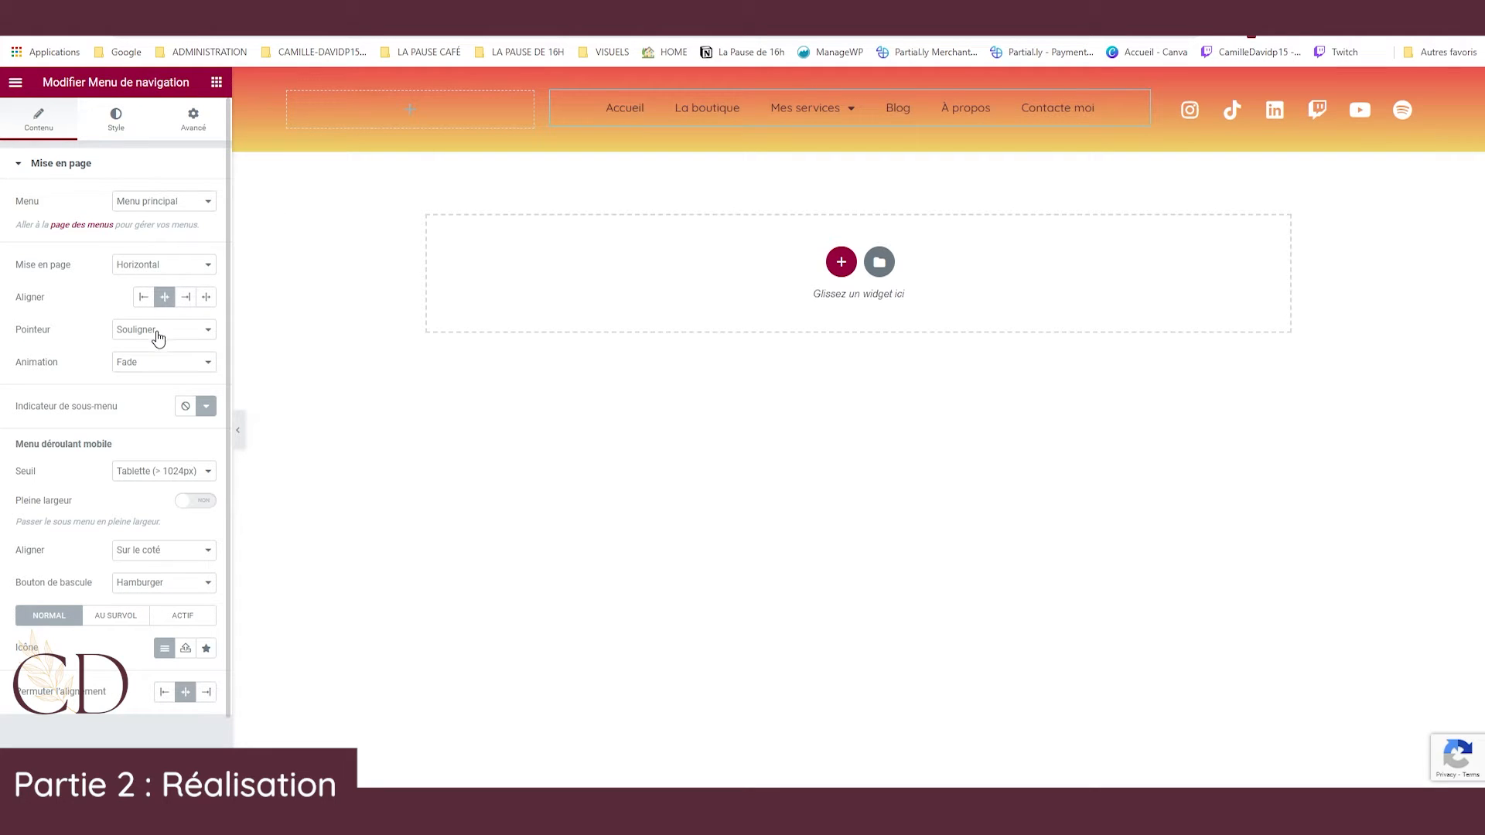
Set the navigation menu's normal text colour to the global colour Blanc.
{"action": "left_click", "coordinate": [114, 120]}
{"action": "left_click", "coordinate": [186, 267]}
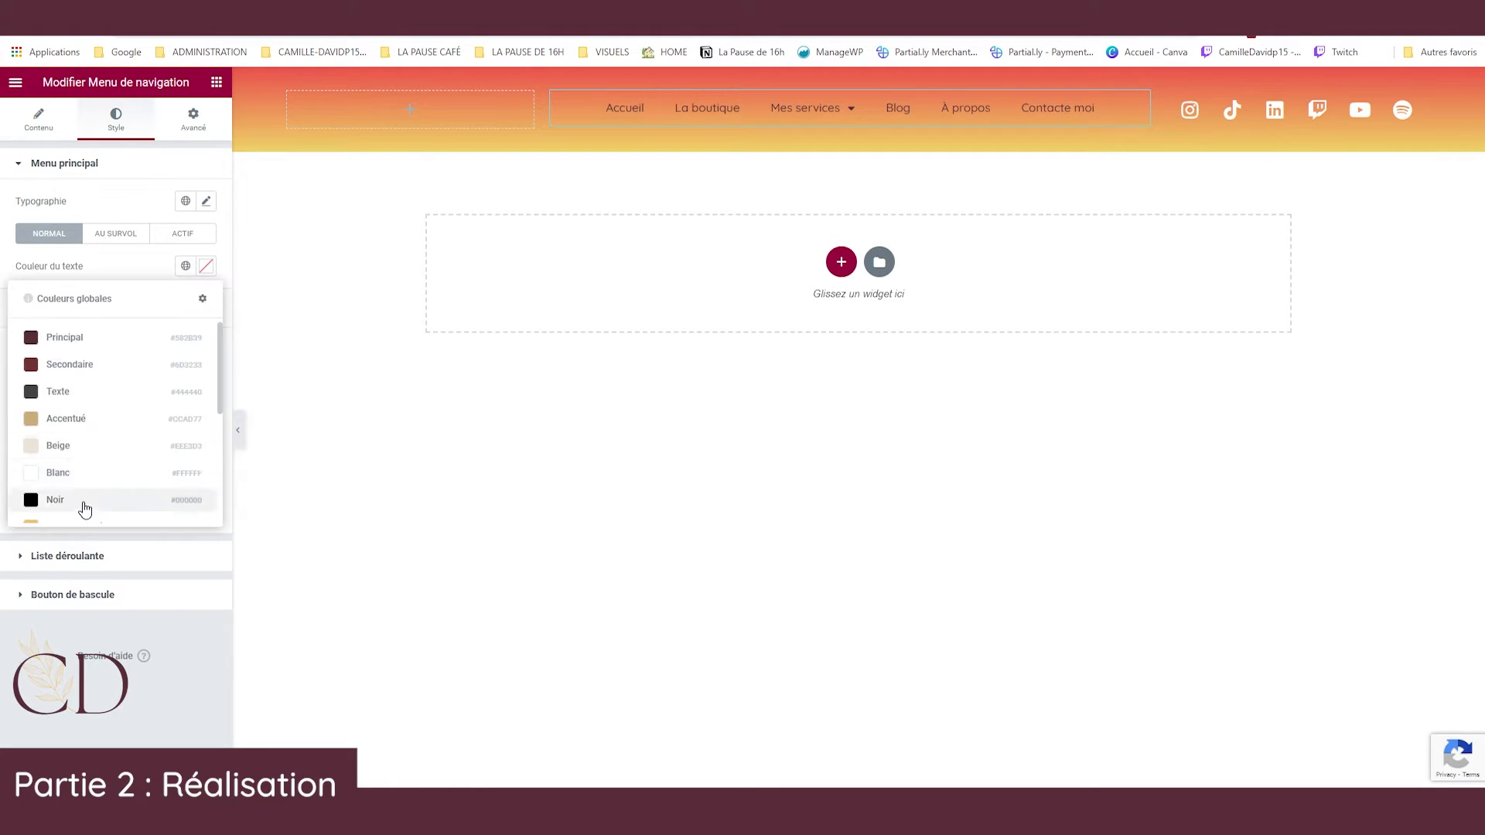
{"action": "left_click", "coordinate": [77, 472]}
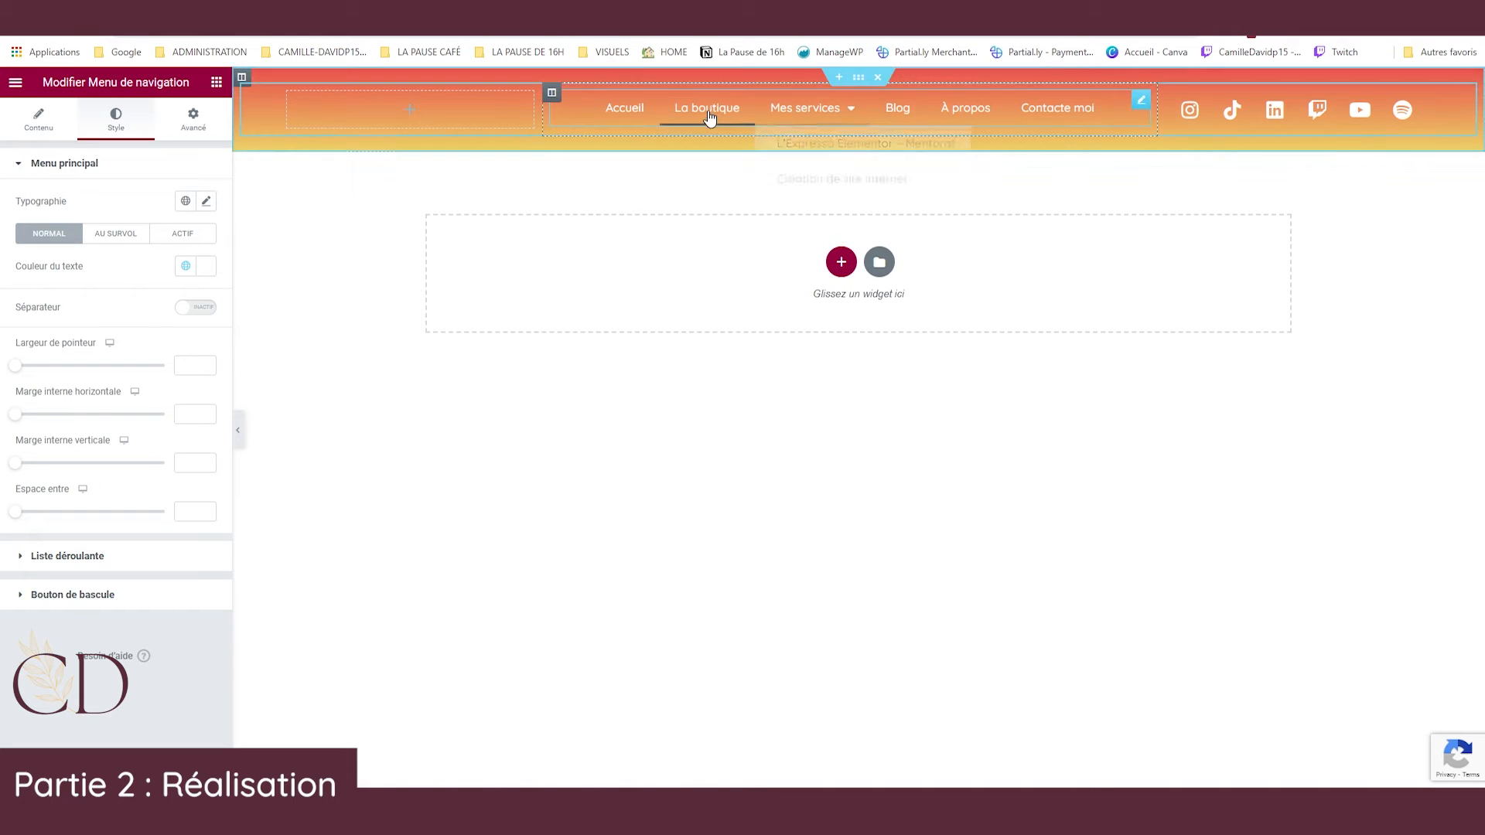
Enable separators between the navigation menu entries and colour them with the global Blanc.
{"action": "left_click", "coordinate": [198, 307]}
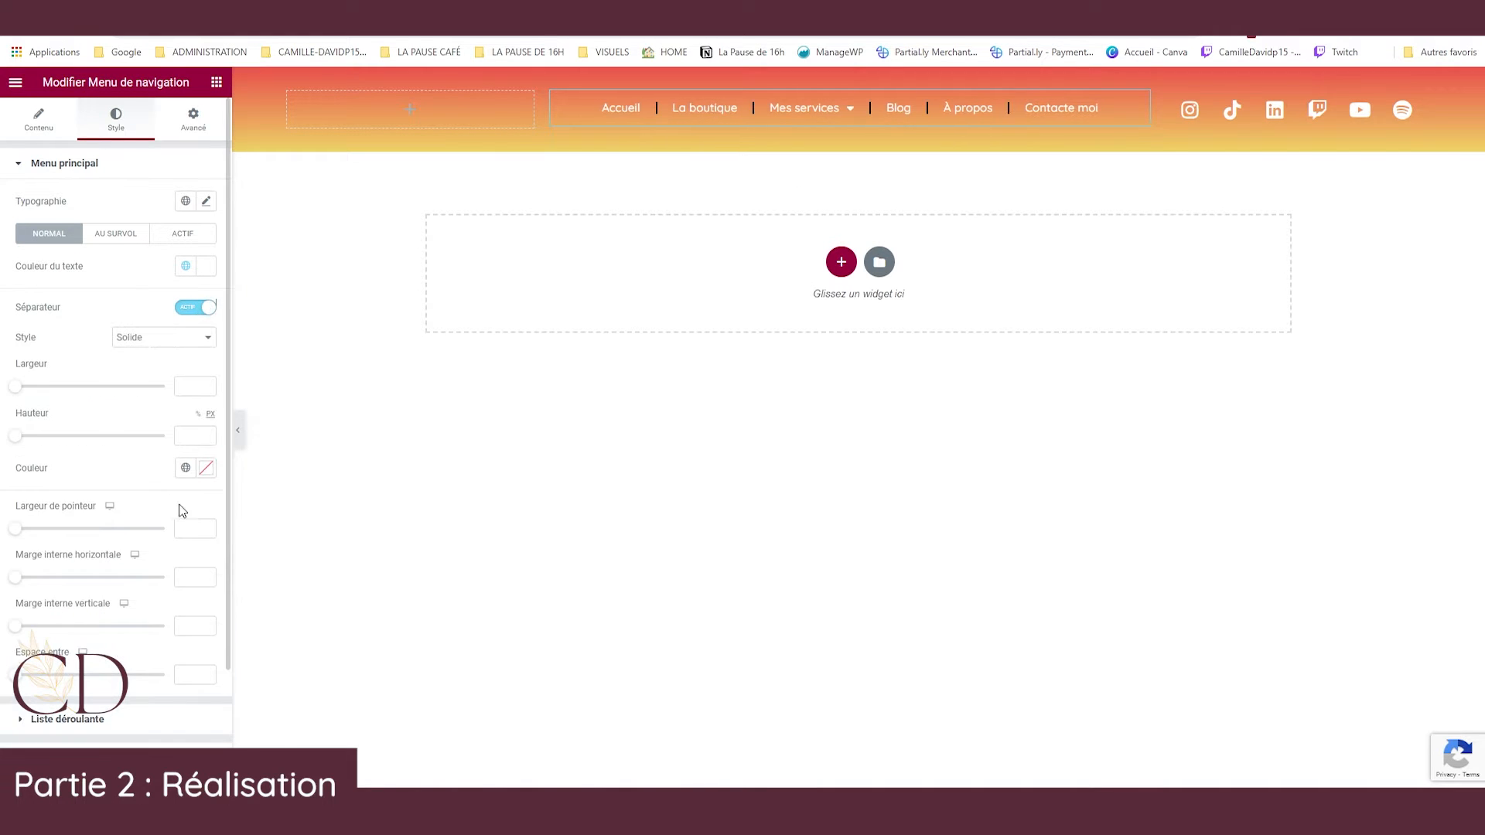
{"action": "left_click", "coordinate": [186, 468]}
{"action": "scroll", "coordinate": [126, 554], "scroll_direction": "down", "scroll_amount": 3}
{"action": "scroll", "coordinate": [56, 550], "scroll_direction": "up", "scroll_amount": 2}
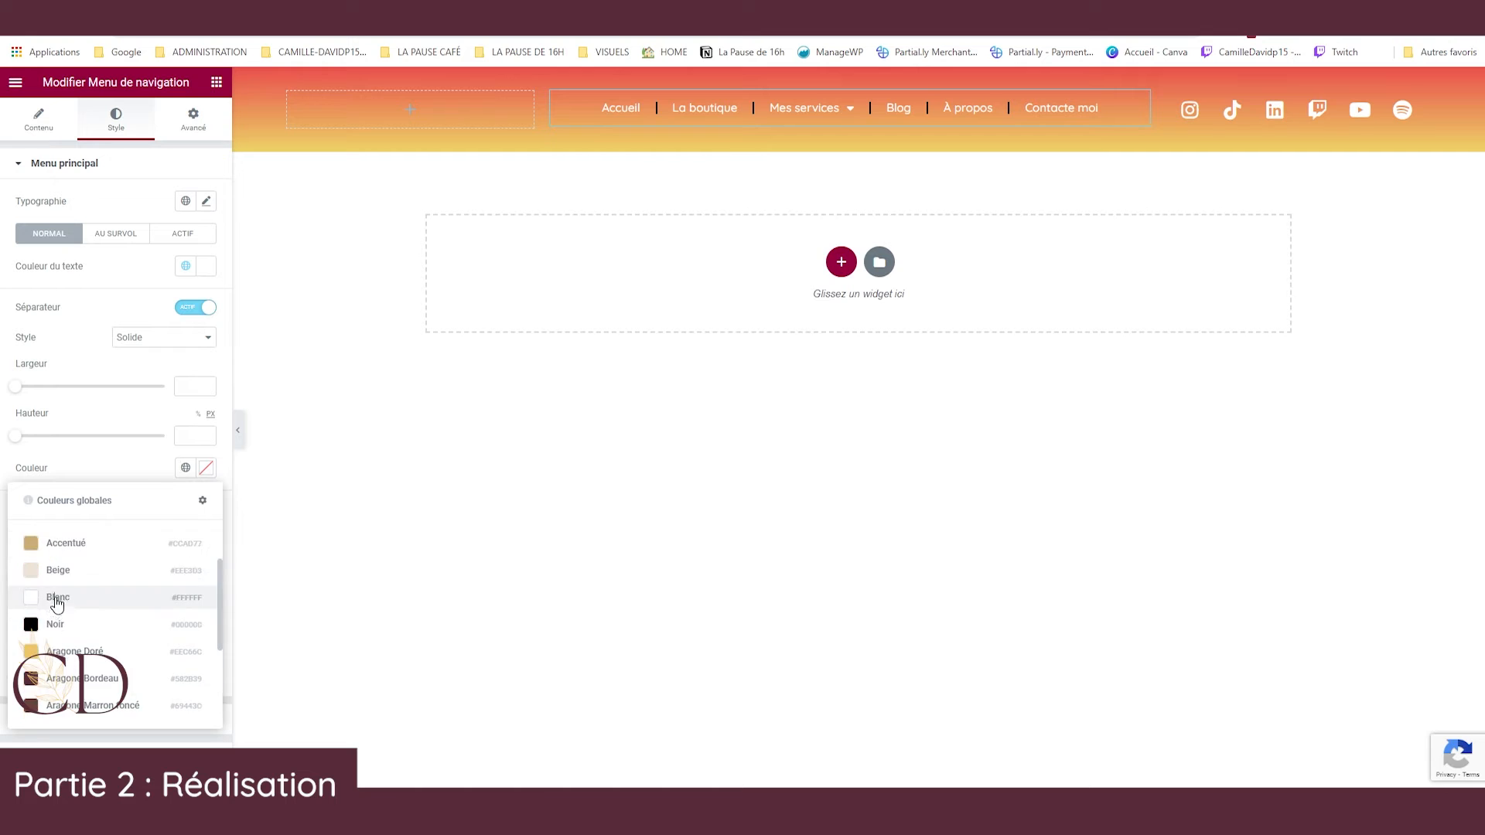
{"action": "left_click", "coordinate": [57, 601]}
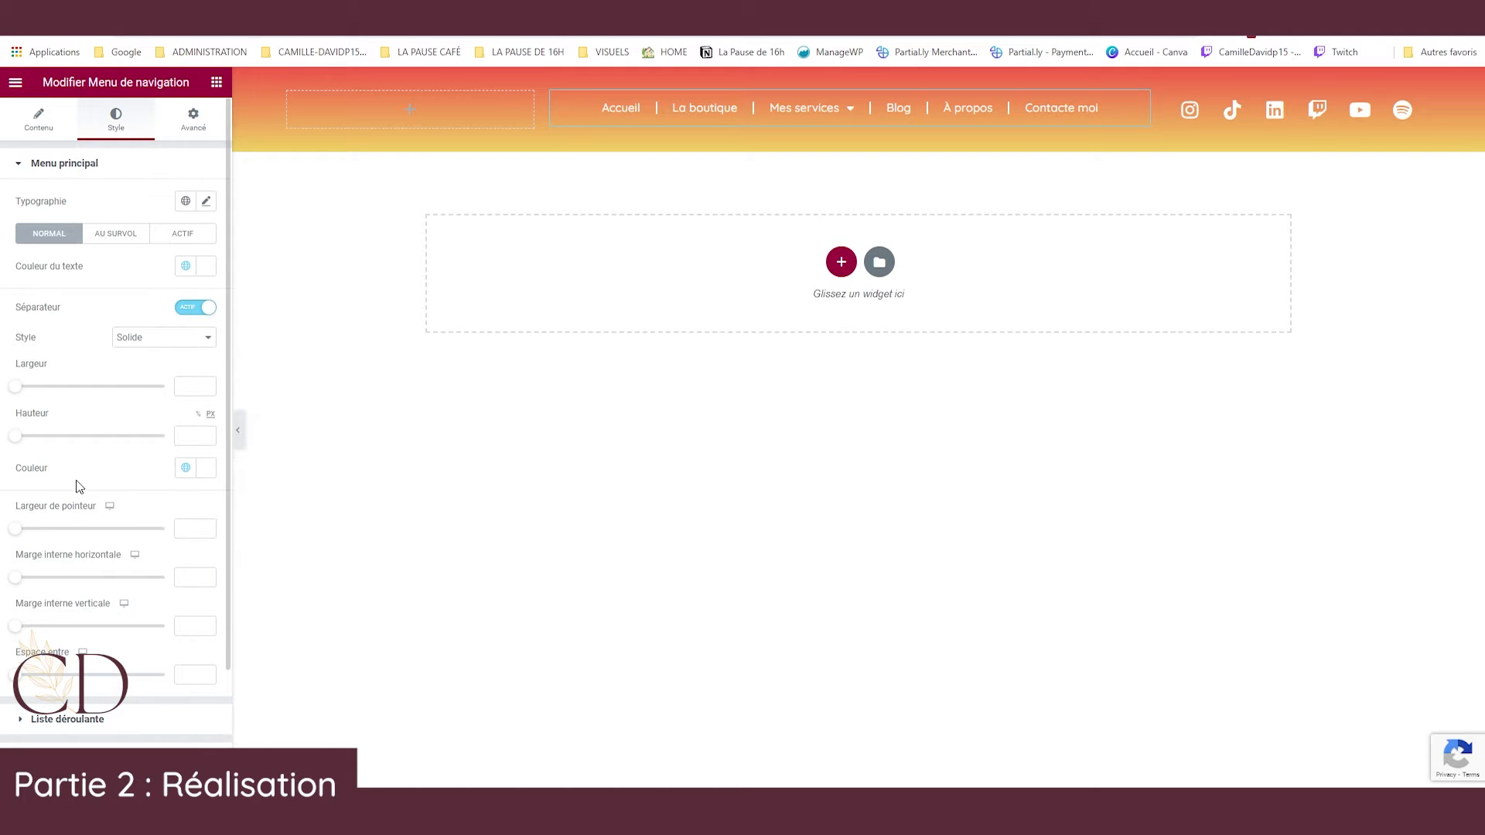
Set the navigation menu's hover-state text and pointer colours to the global Blanc.
{"action": "scroll", "coordinate": [76, 487], "scroll_direction": "down", "scroll_amount": 1}
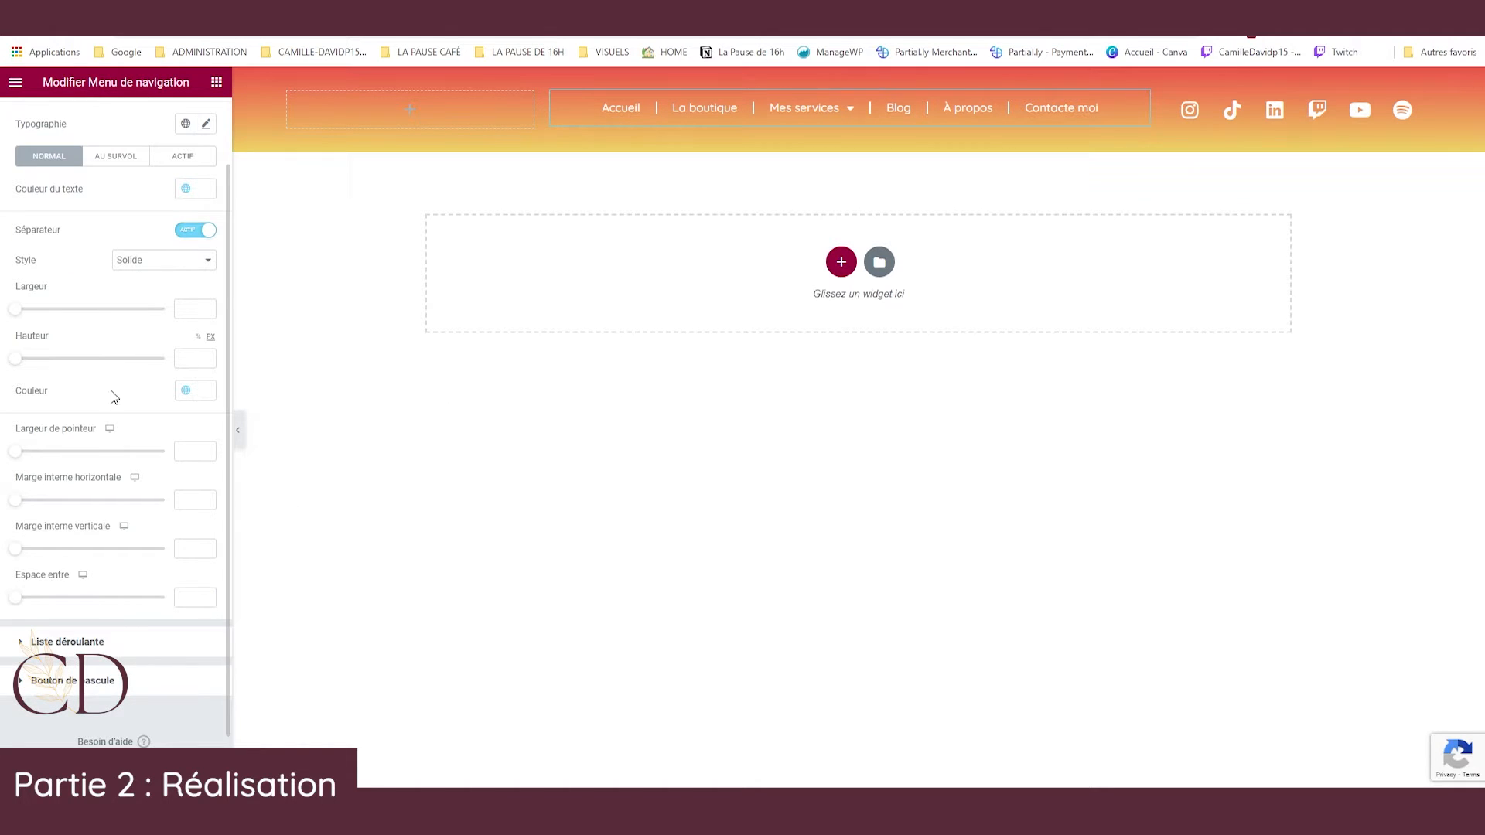
{"action": "scroll", "coordinate": [116, 391], "scroll_direction": "up", "scroll_amount": 3}
{"action": "left_click", "coordinate": [116, 234]}
{"action": "left_click", "coordinate": [185, 266]}
{"action": "left_click", "coordinate": [58, 473]}
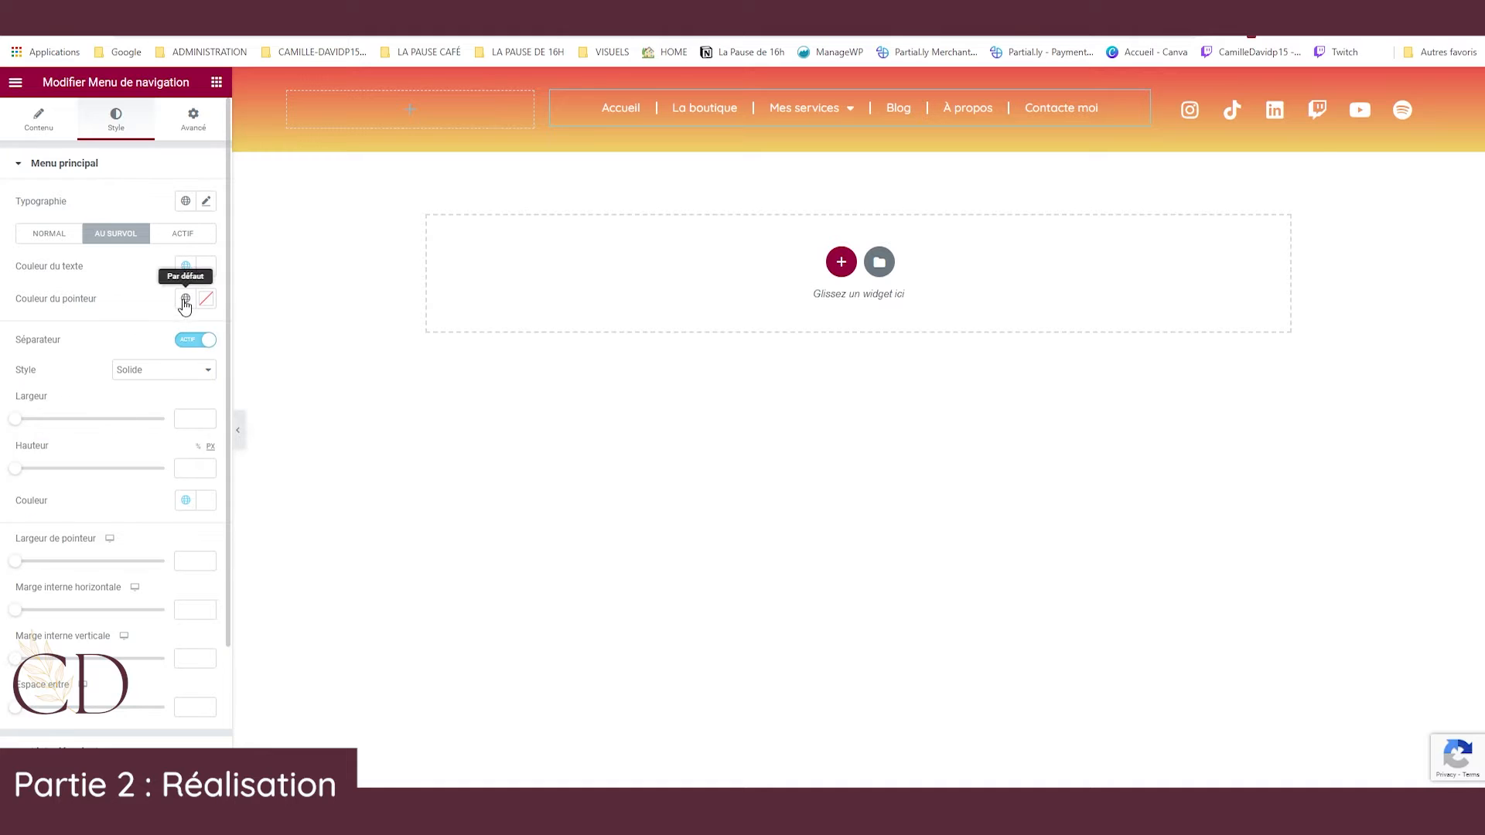
{"action": "left_click", "coordinate": [186, 298]}
{"action": "left_click", "coordinate": [57, 504]}
Set the navigation menu's active-state text and pointer colours to the global Blanc.
{"action": "left_click", "coordinate": [183, 234]}
{"action": "left_click", "coordinate": [185, 266]}
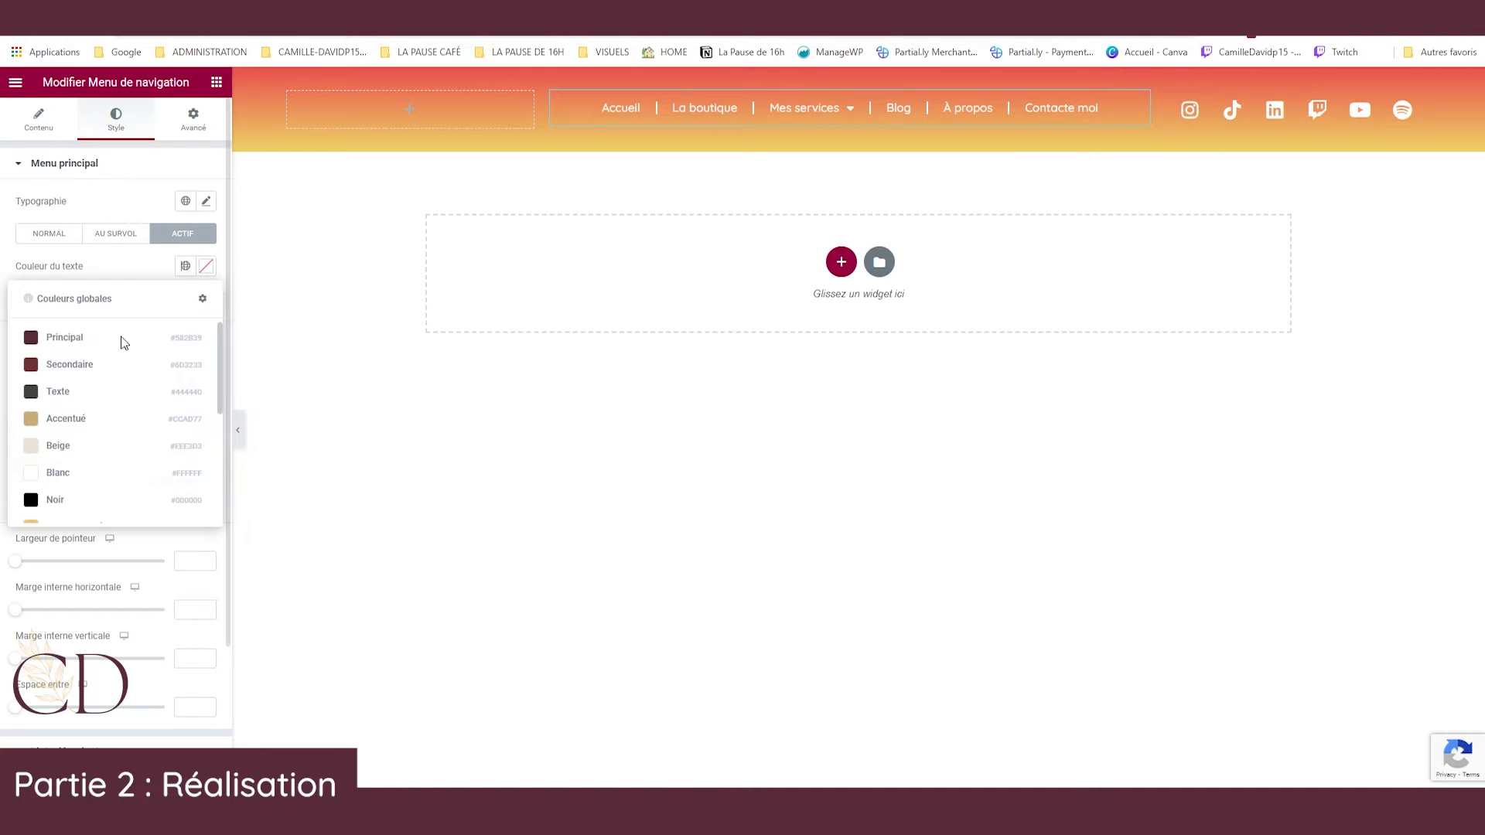
{"action": "left_click", "coordinate": [58, 473]}
{"action": "left_click", "coordinate": [186, 298]}
{"action": "left_click", "coordinate": [85, 507]}
{"action": "mouse_move", "coordinate": [820, 116]}
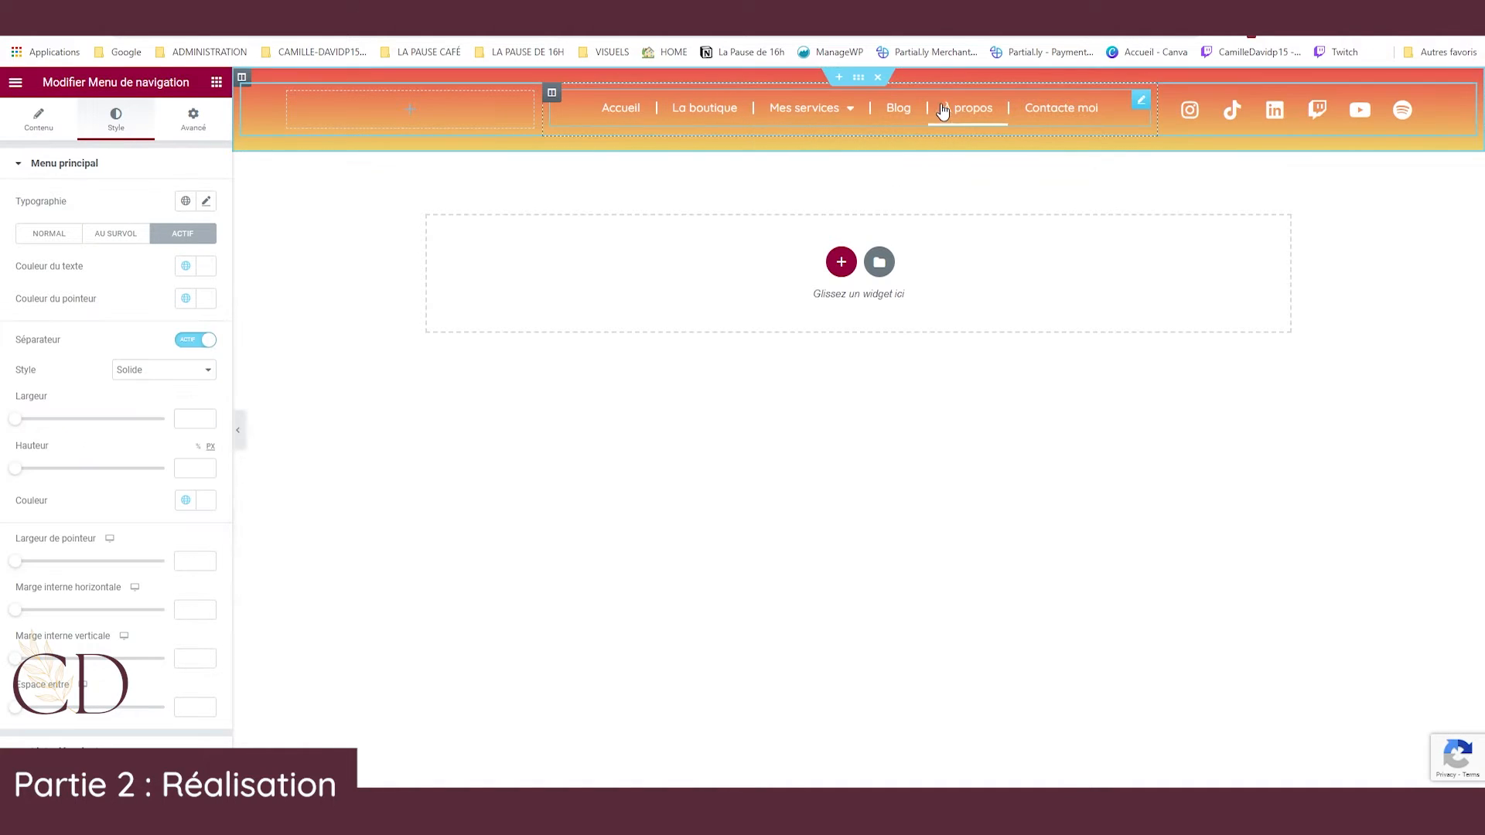
Give the navigation dropdown's normal state Blanc text and a BrainZ Orange background from the global colours.
{"action": "left_click", "coordinate": [110, 172]}
{"action": "left_click", "coordinate": [78, 202]}
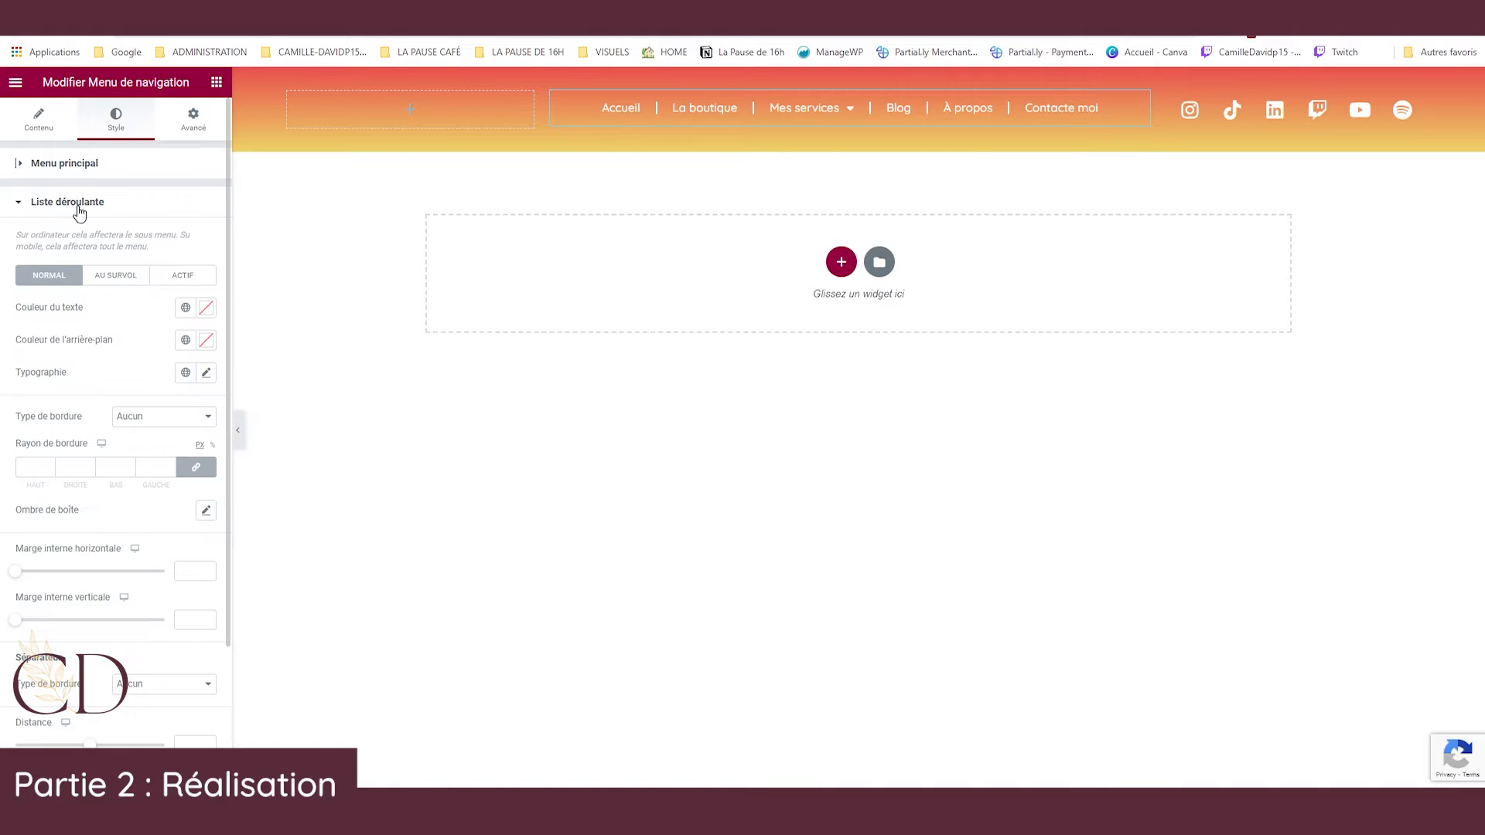
{"action": "left_click", "coordinate": [185, 307]}
{"action": "left_click", "coordinate": [58, 514]}
{"action": "left_click", "coordinate": [185, 339]}
{"action": "scroll", "coordinate": [101, 511], "scroll_direction": "down", "scroll_amount": 5}
{"action": "left_click", "coordinate": [70, 530]}
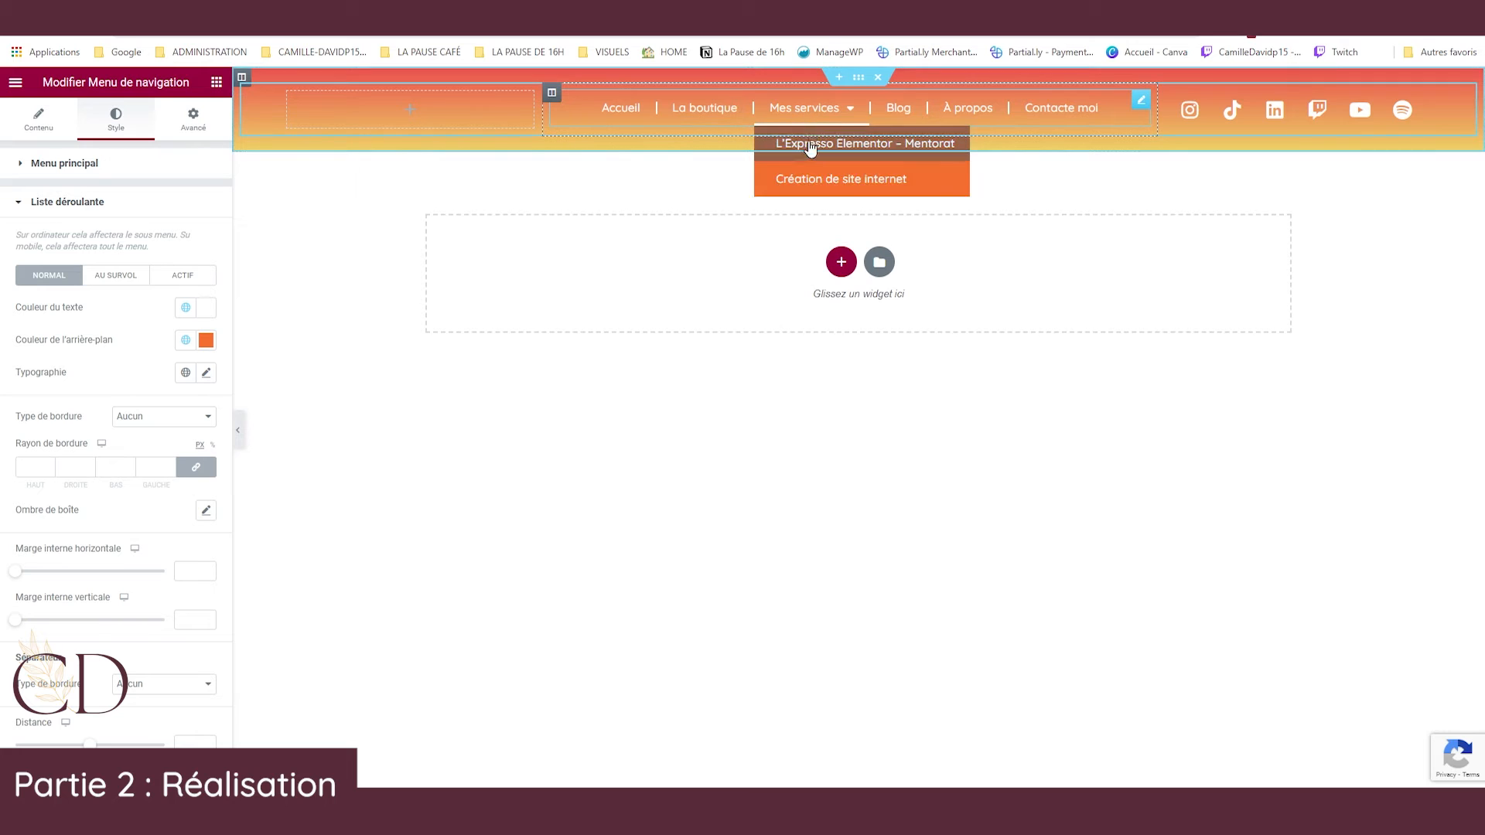
Give the dropdown's hover state Blanc text and a BrainZ Rose background from the global colours.
{"action": "left_click", "coordinate": [118, 286]}
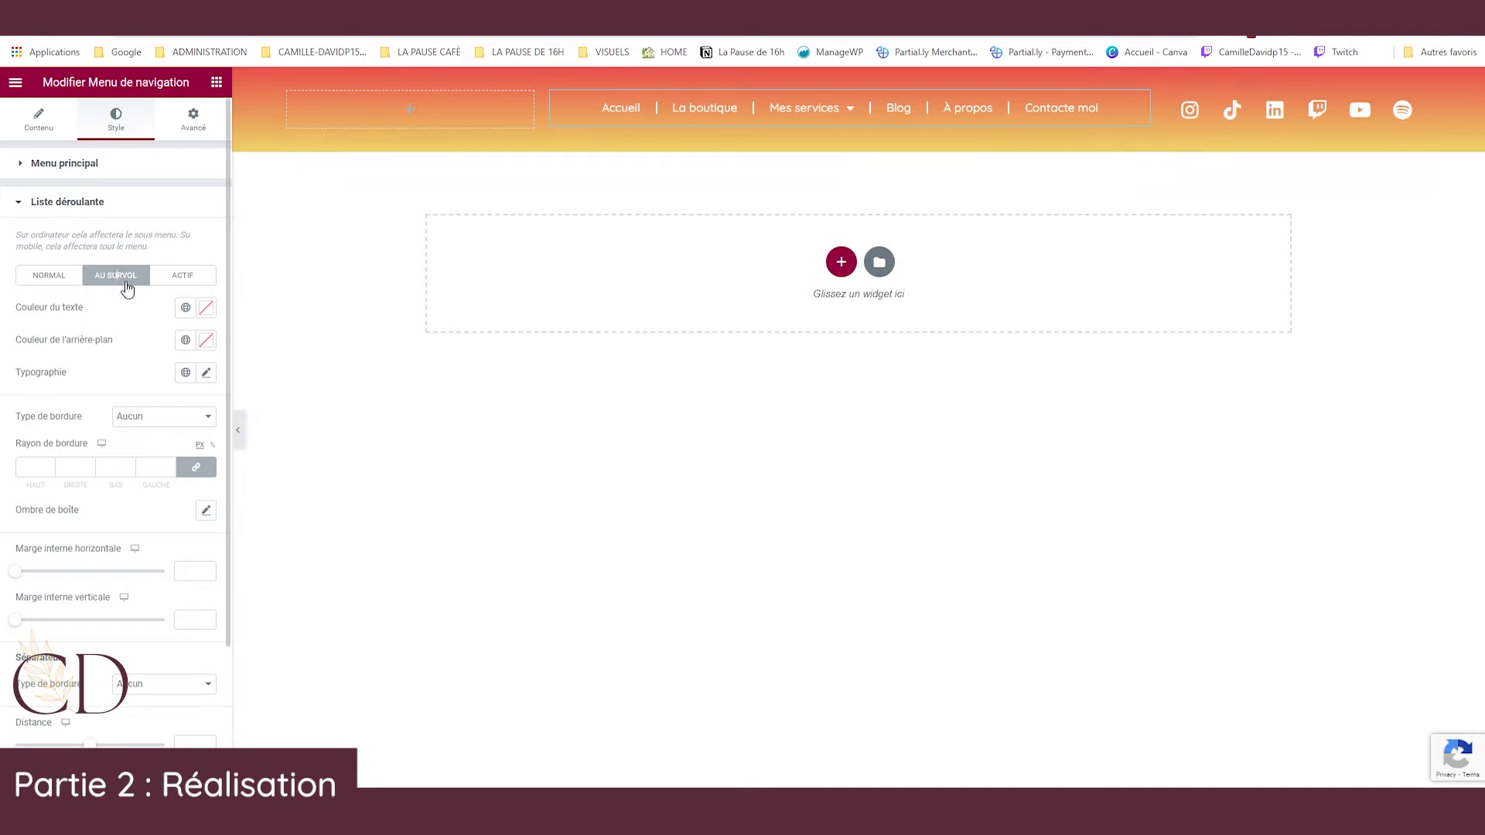
{"action": "left_click", "coordinate": [186, 308]}
{"action": "scroll", "coordinate": [116, 474], "scroll_direction": "down", "scroll_amount": 3}
{"action": "scroll", "coordinate": [99, 418], "scroll_direction": "up", "scroll_amount": 3}
{"action": "left_click", "coordinate": [99, 417]}
{"action": "left_click", "coordinate": [186, 341]}
{"action": "scroll", "coordinate": [116, 503], "scroll_direction": "down", "scroll_amount": 3}
{"action": "left_click", "coordinate": [74, 507]}
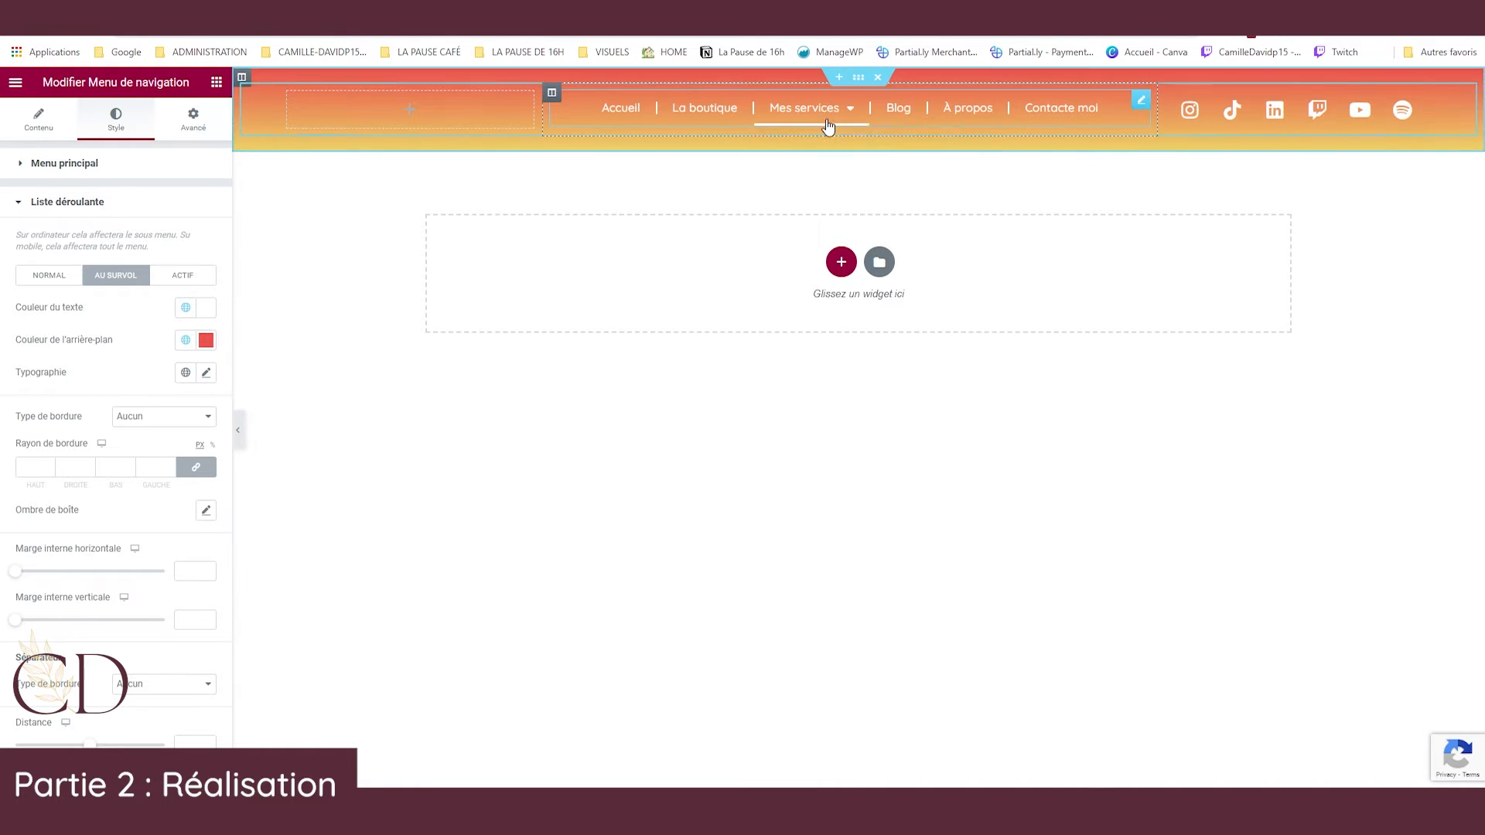
Give the dropdown's active state a BrainZ Rose background and Blanc text from the global colours.
{"action": "left_click", "coordinate": [182, 276]}
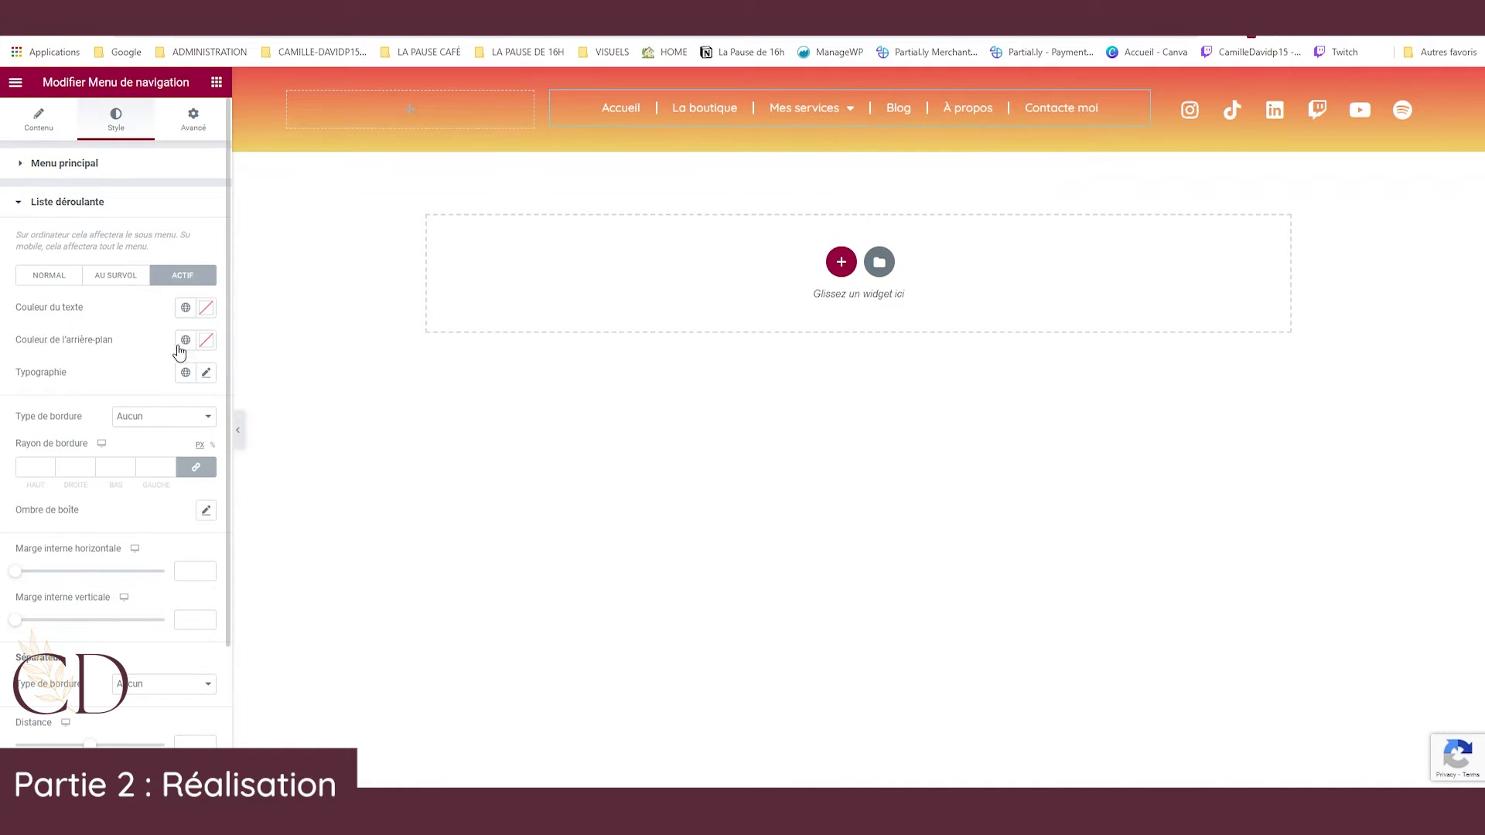
{"action": "left_click", "coordinate": [186, 340]}
{"action": "scroll", "coordinate": [76, 503], "scroll_direction": "down", "scroll_amount": 3}
{"action": "left_click", "coordinate": [77, 504]}
{"action": "left_click", "coordinate": [185, 308]}
{"action": "scroll", "coordinate": [100, 498], "scroll_direction": "down", "scroll_amount": 3}
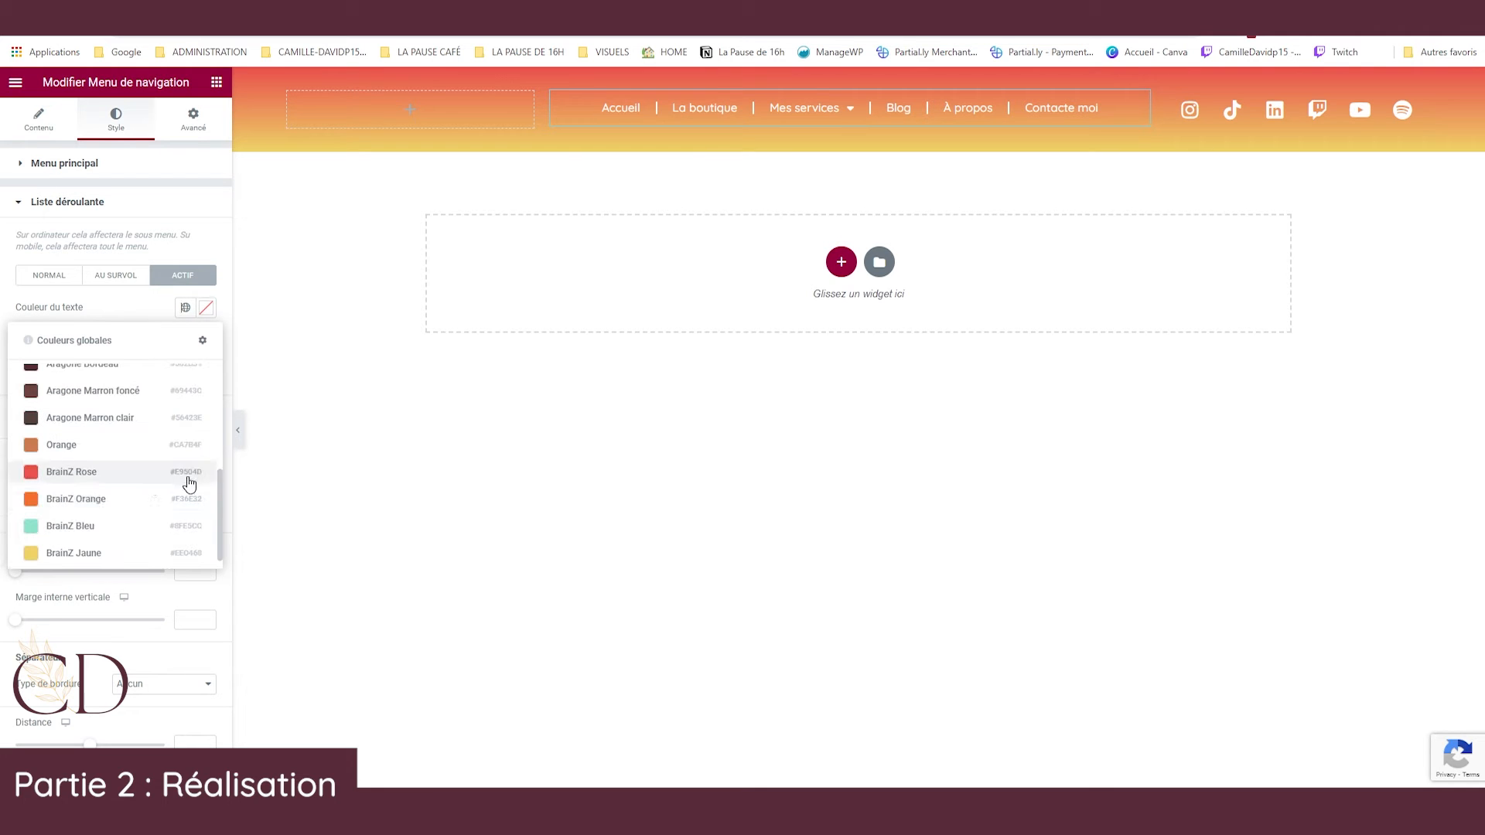
{"action": "scroll", "coordinate": [190, 484], "scroll_direction": "up", "scroll_amount": 5}
{"action": "left_click", "coordinate": [43, 434]}
{"action": "mouse_move", "coordinate": [796, 155]}
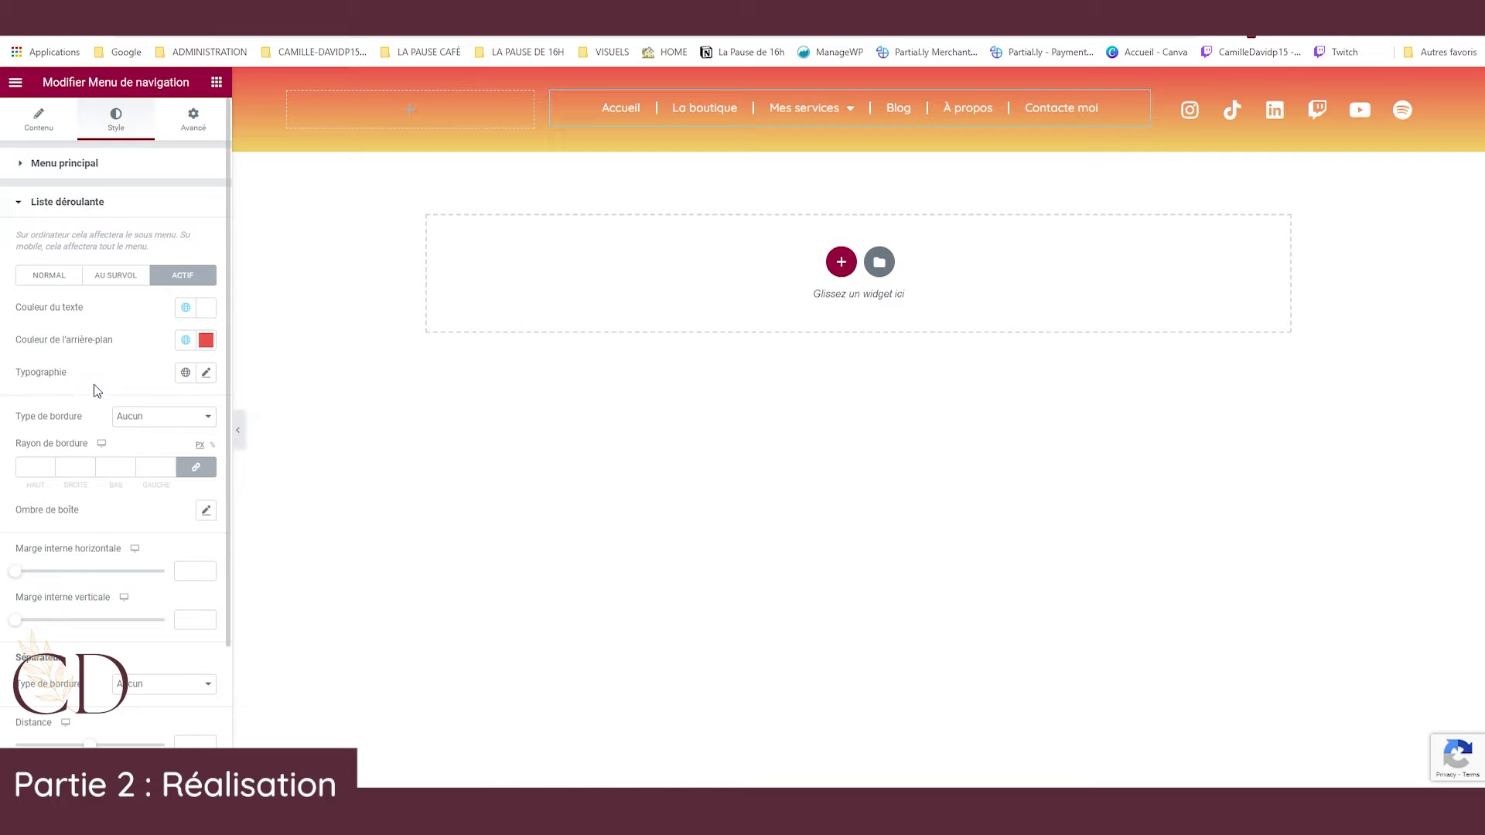
Open the menu's toggle button style settings and show the responsive preview bar.
{"action": "scroll", "coordinate": [81, 530], "scroll_direction": "down", "scroll_amount": 3}
{"action": "left_click", "coordinate": [105, 658]}
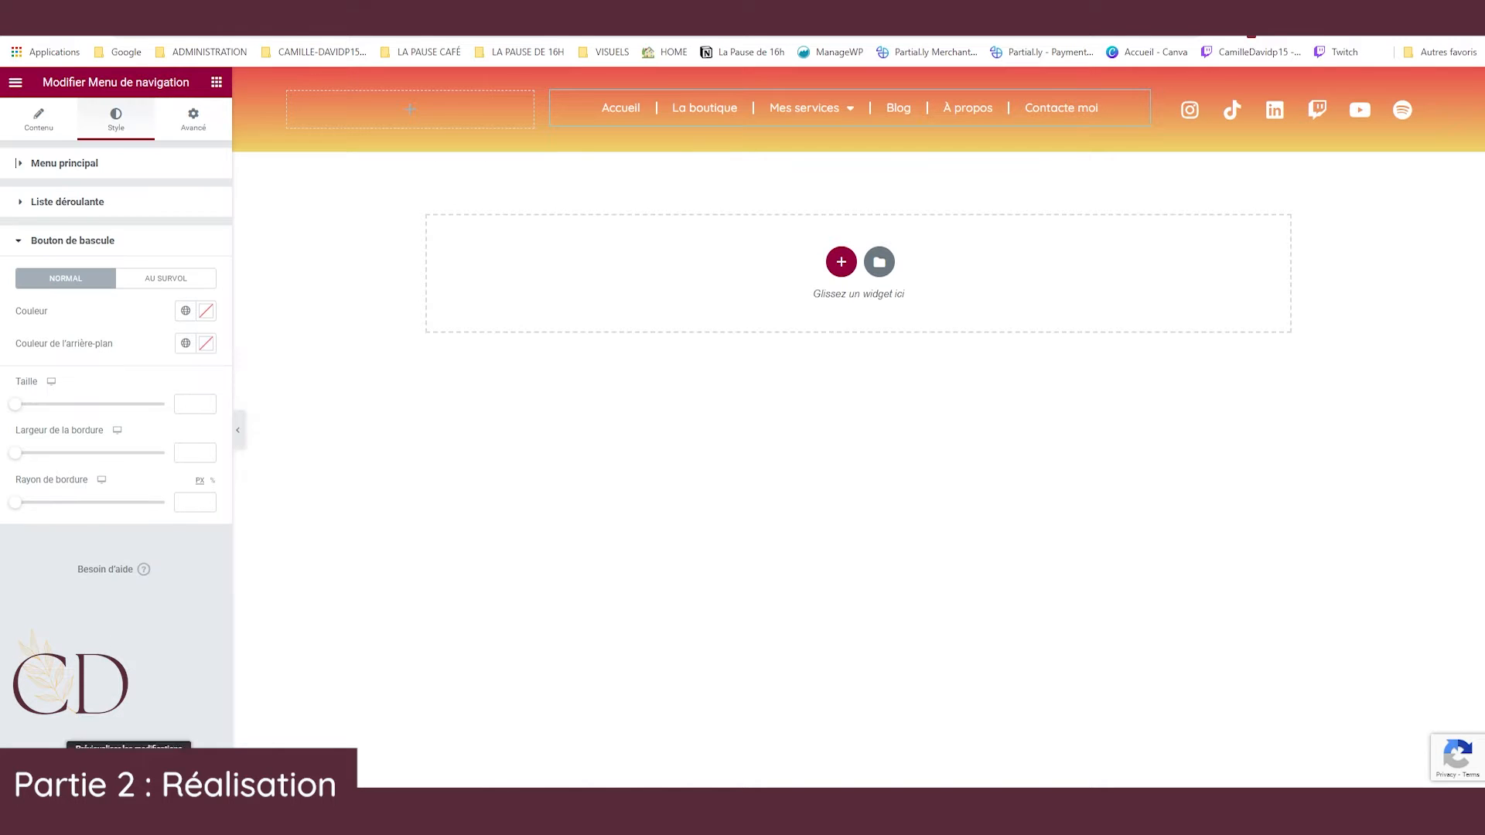
{"action": "left_click", "coordinate": [100, 774]}
Try a Titre du site widget in the header's empty first column, then delete it.
{"action": "left_click", "coordinate": [216, 83]}
{"action": "left_click", "coordinate": [103, 144]}
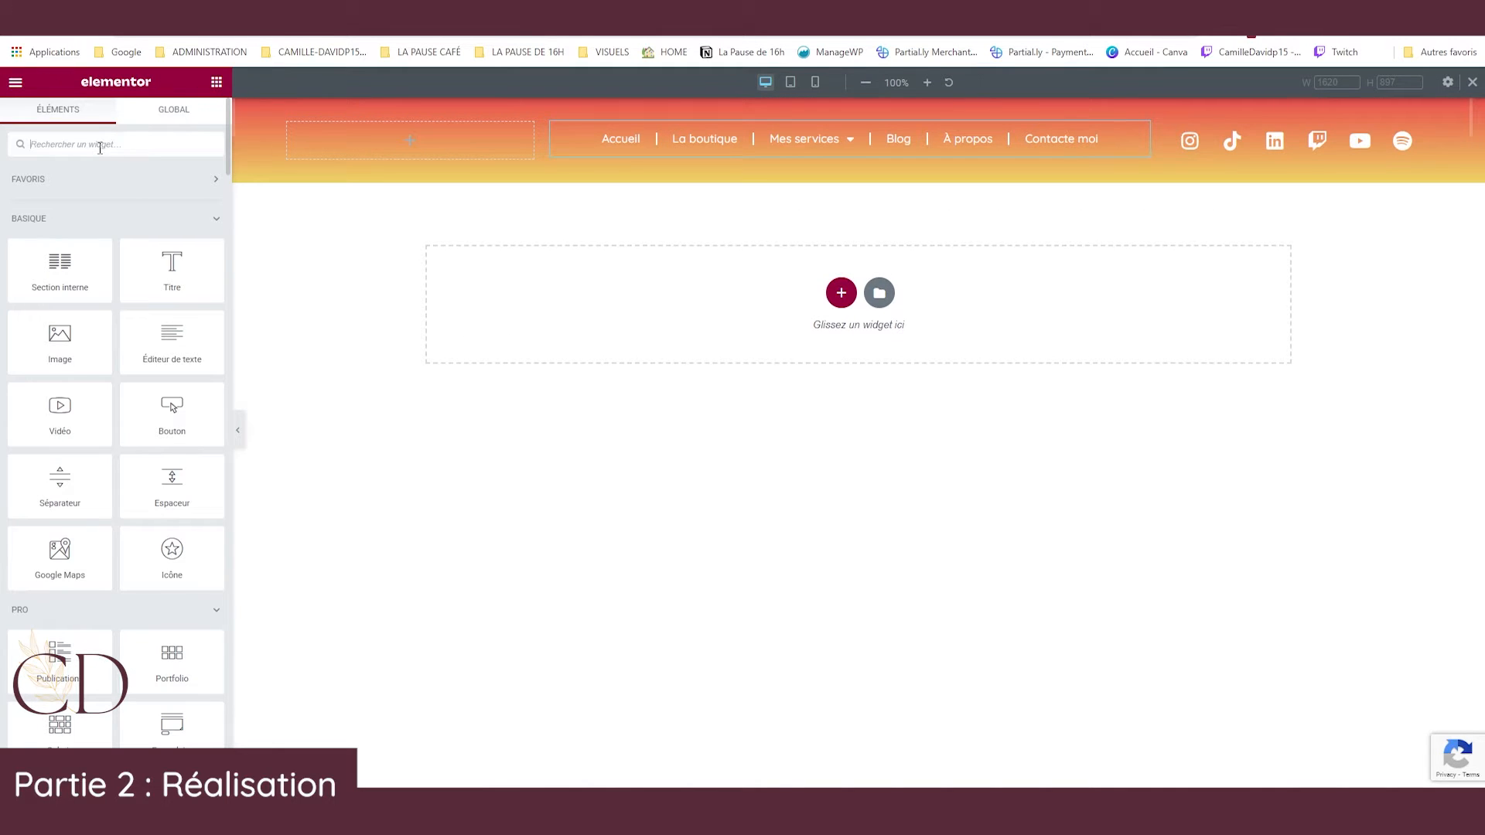
{"action": "type", "text": "site"}
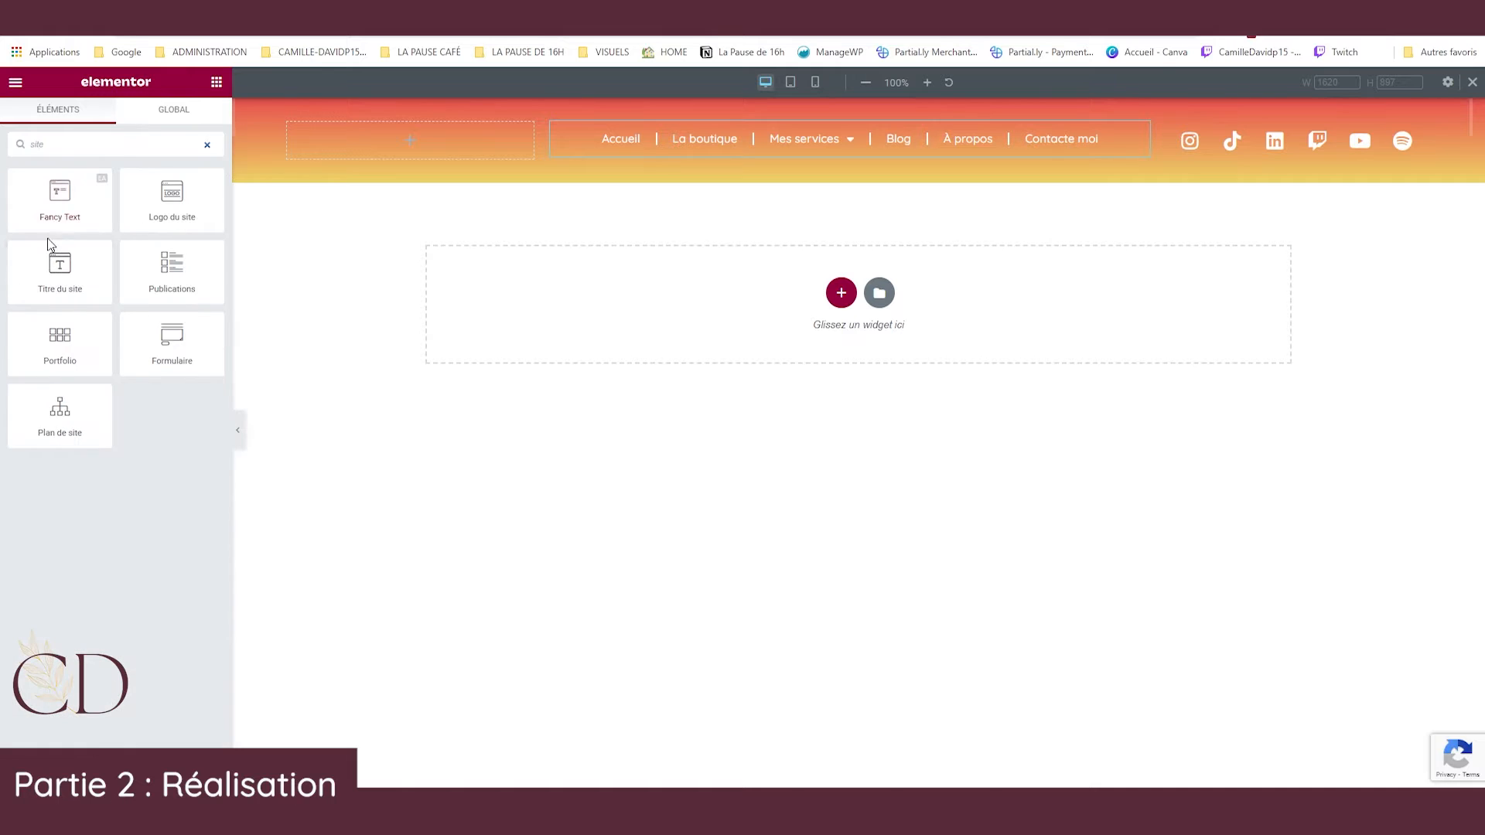
{"action": "left_click_drag", "start_coordinate": [60, 278], "coordinate": [325, 131]}
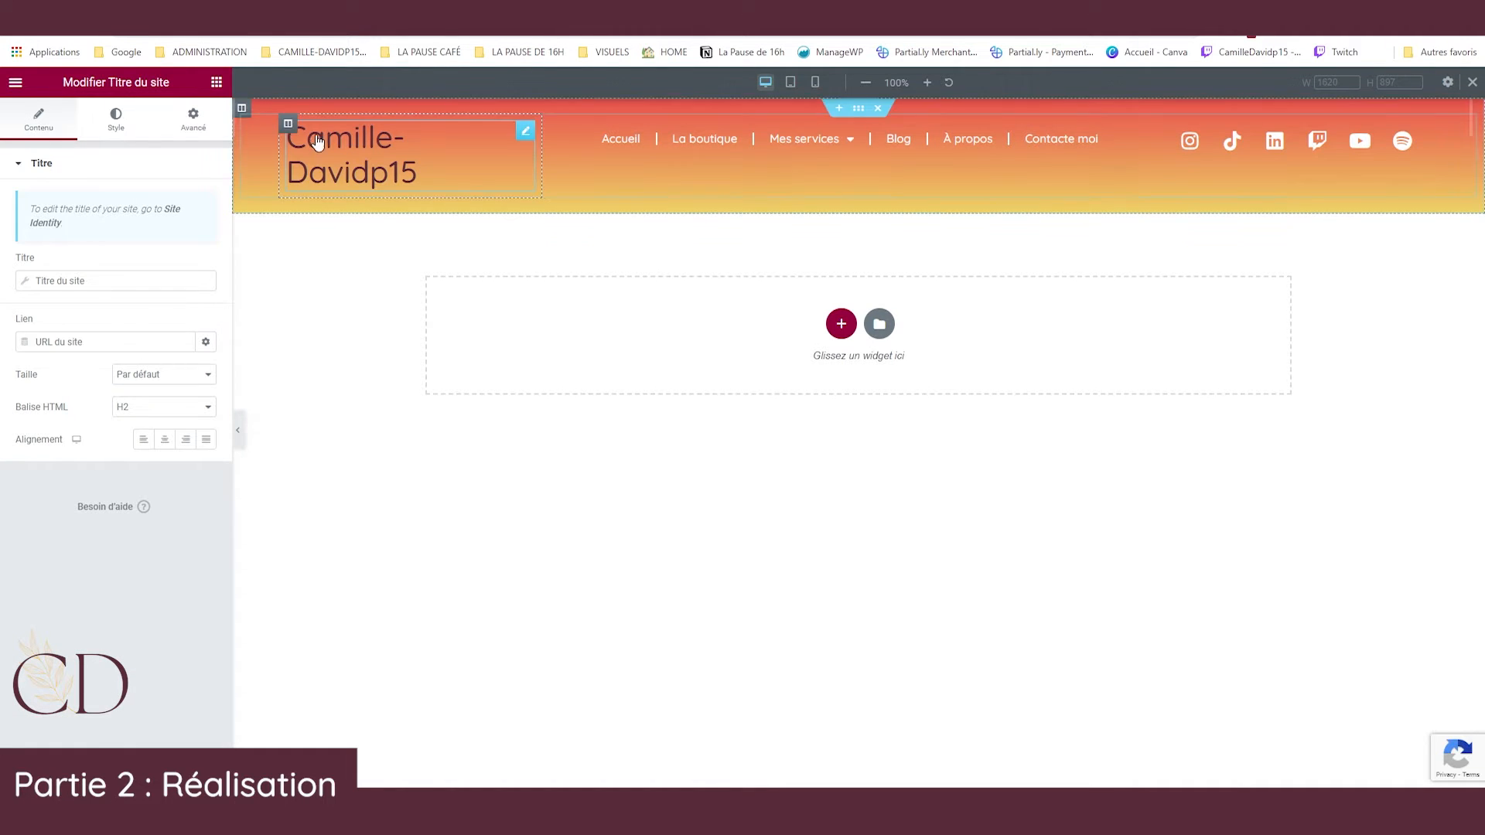
{"action": "right_click", "coordinate": [391, 128]}
{"action": "left_click", "coordinate": [430, 348]}
Add a Titre widget reading BrainZ to the header's first column and set its text colour to the global Blanc.
{"action": "left_click_drag", "start_coordinate": [199, 244], "coordinate": [410, 139]}
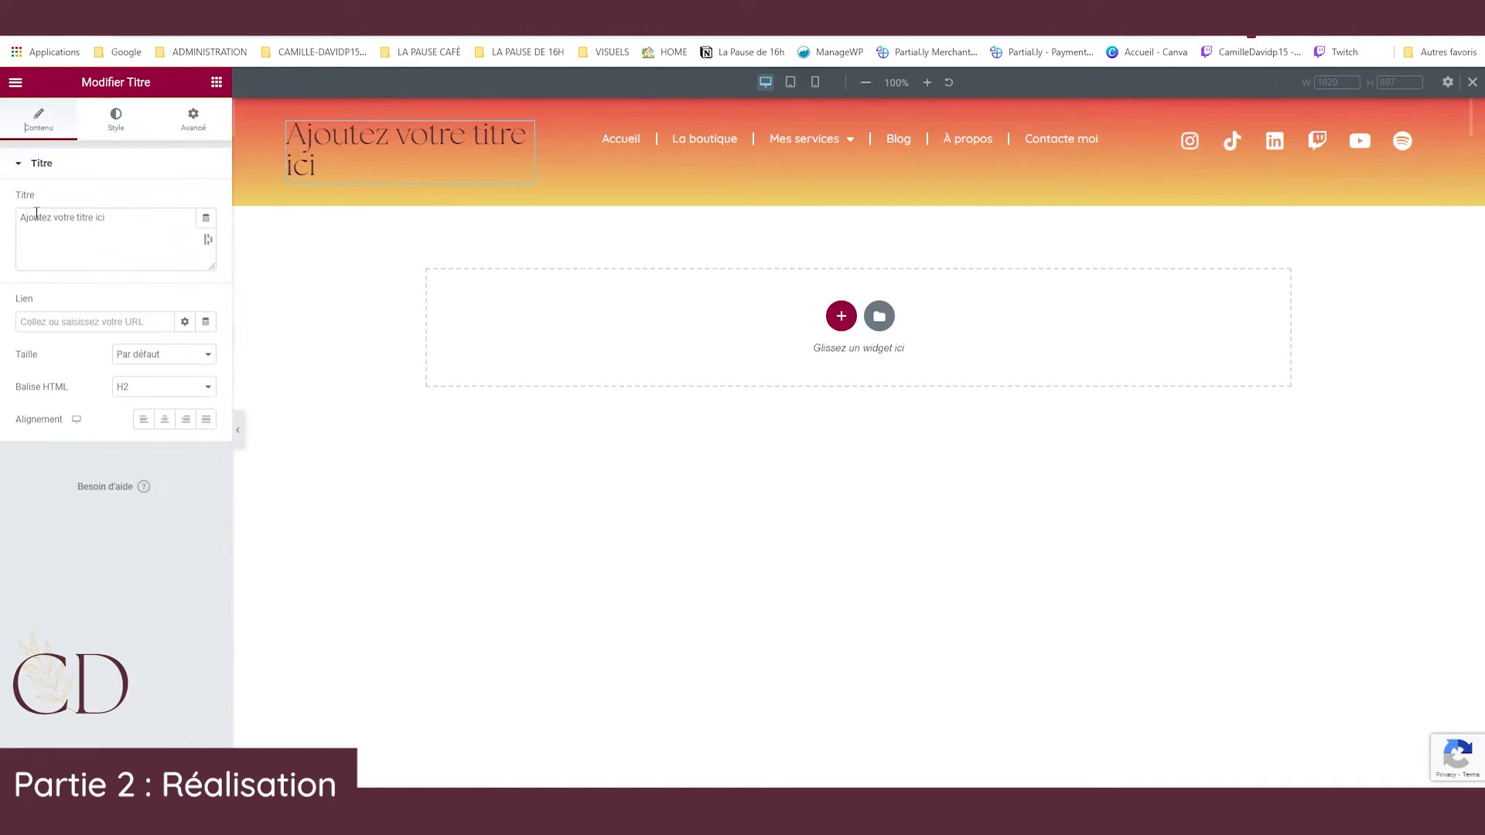
{"action": "triple_click", "coordinate": [49, 237]}
{"action": "type", "text": "BrainZ"}
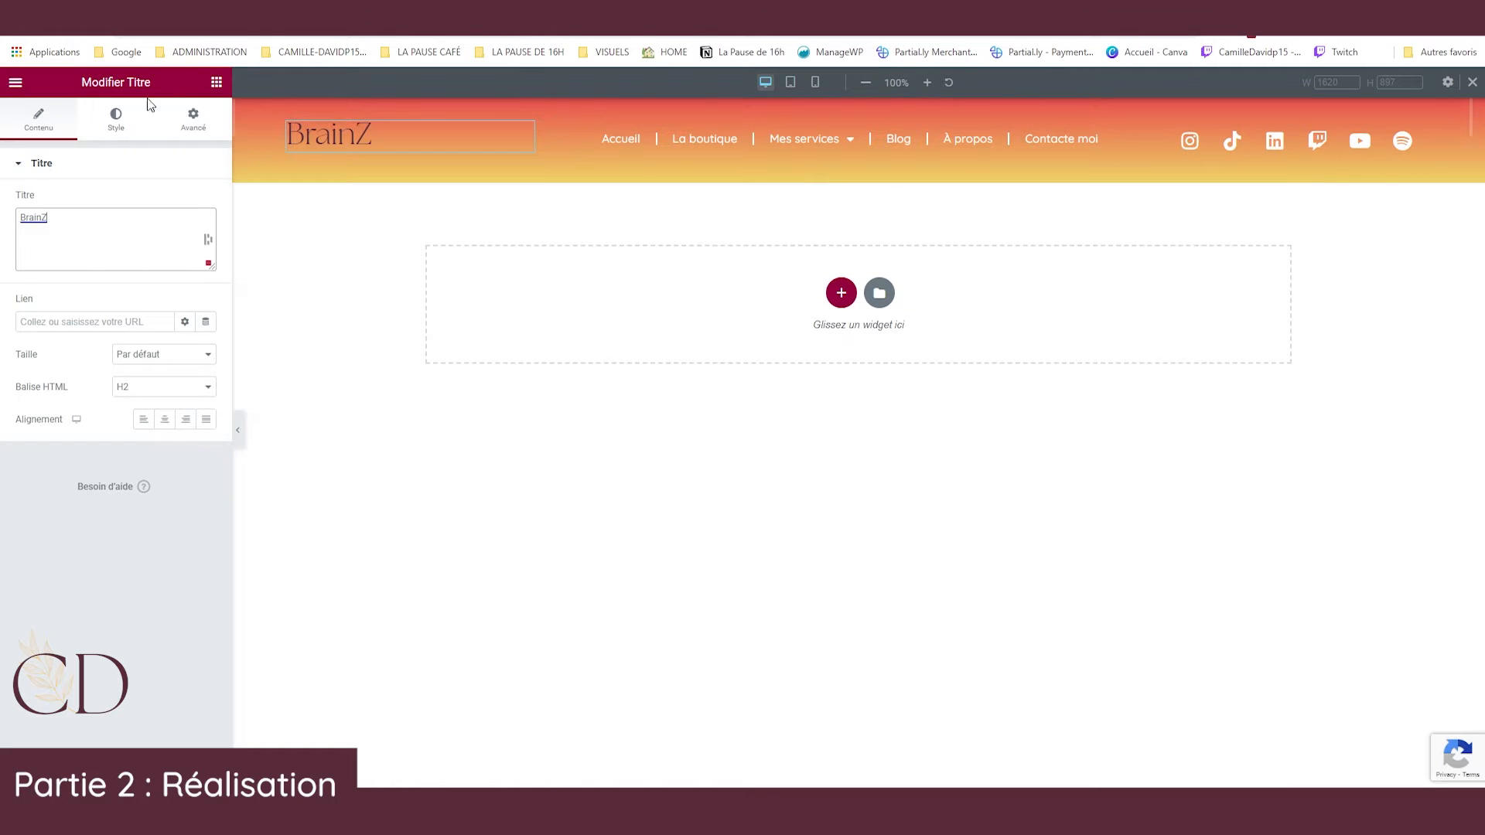
{"action": "left_click", "coordinate": [116, 120]}
{"action": "left_click", "coordinate": [186, 202]}
{"action": "left_click", "coordinate": [122, 403]}
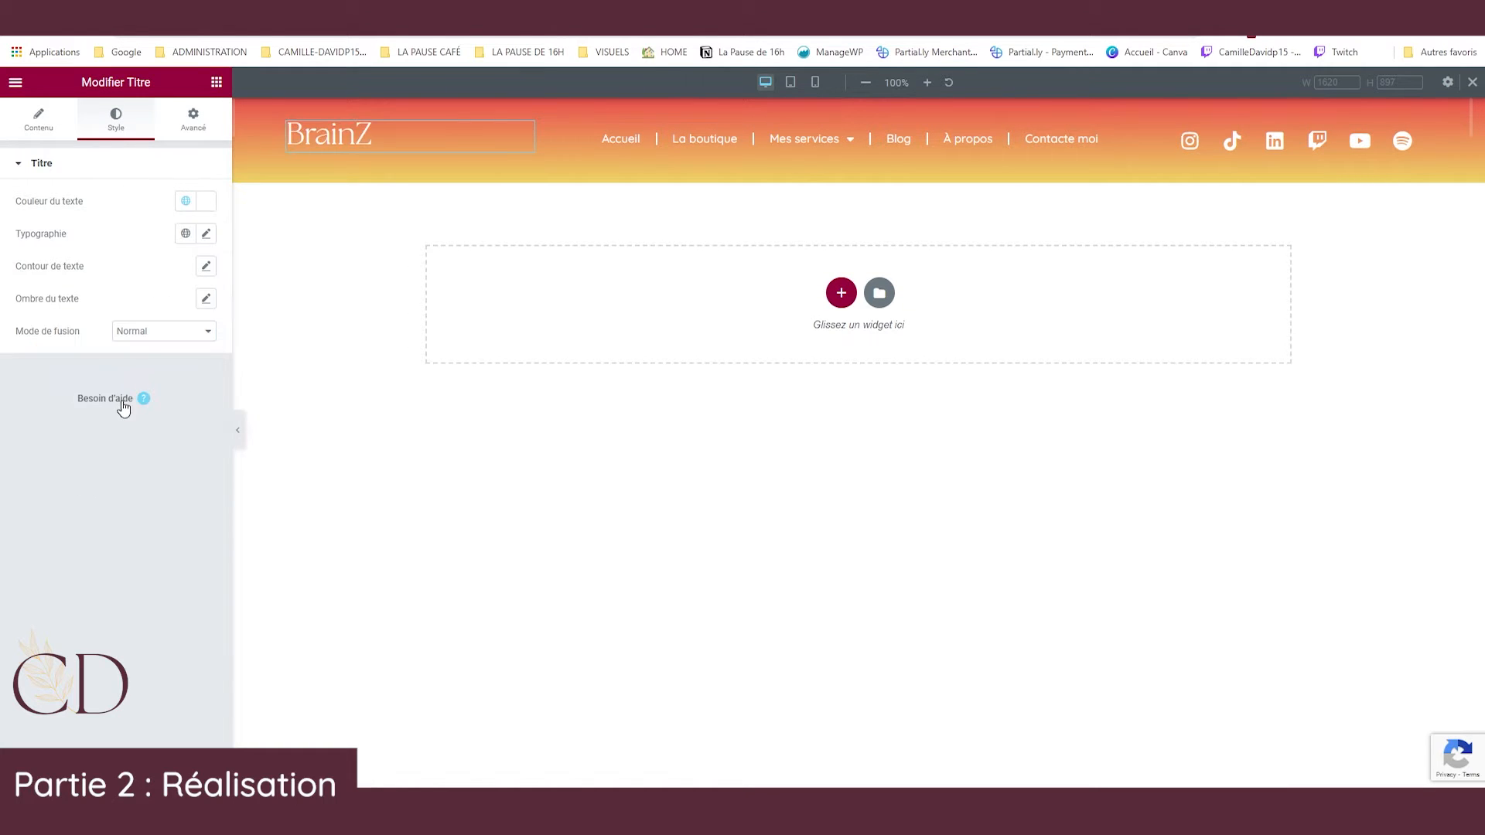
Try div as the BrainZ heading's HTML tag and delete the heading widget from the first column.
{"action": "left_click", "coordinate": [38, 120]}
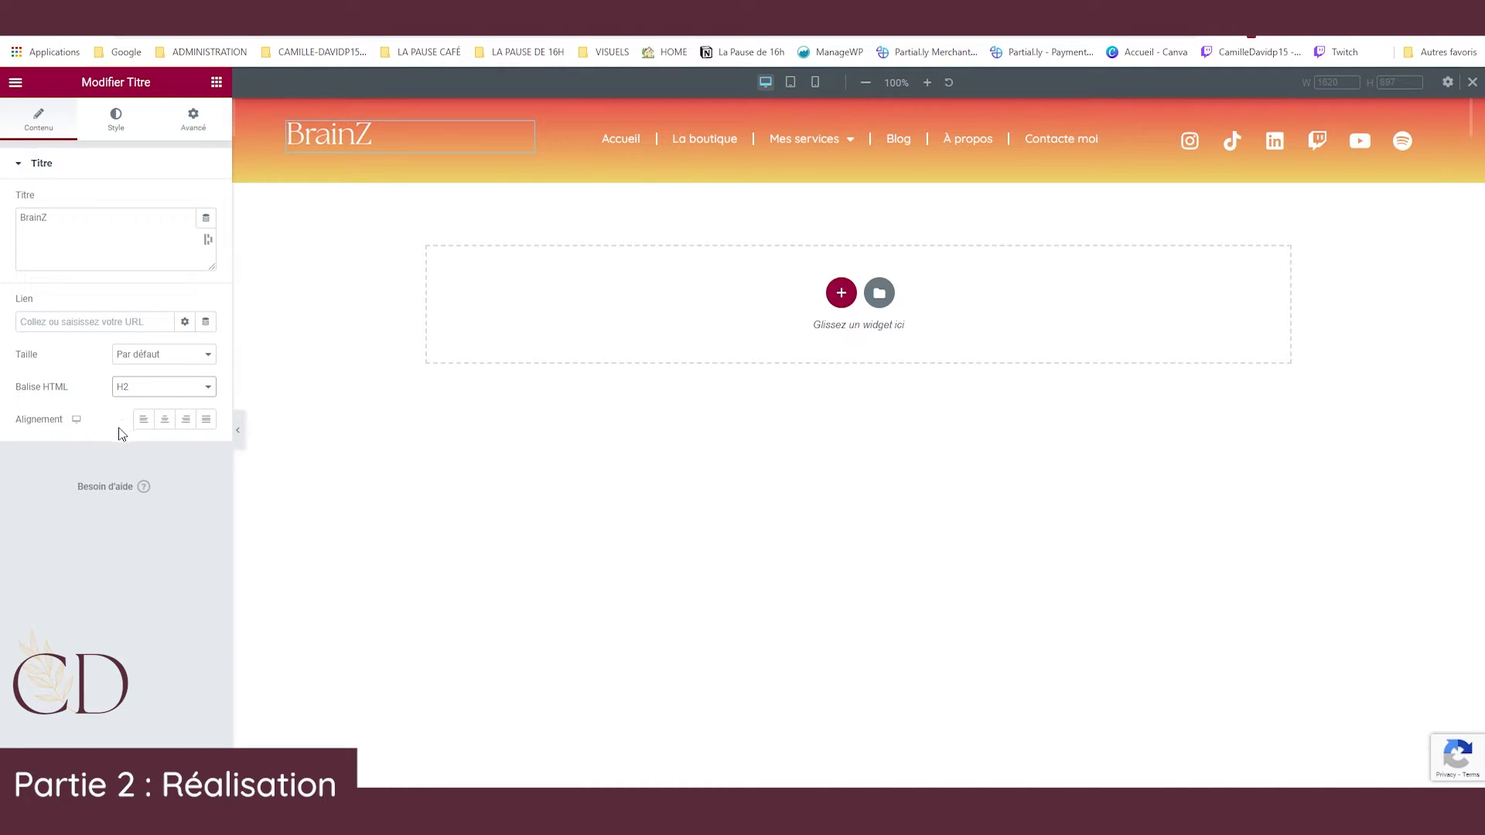
{"action": "left_click", "coordinate": [147, 479]}
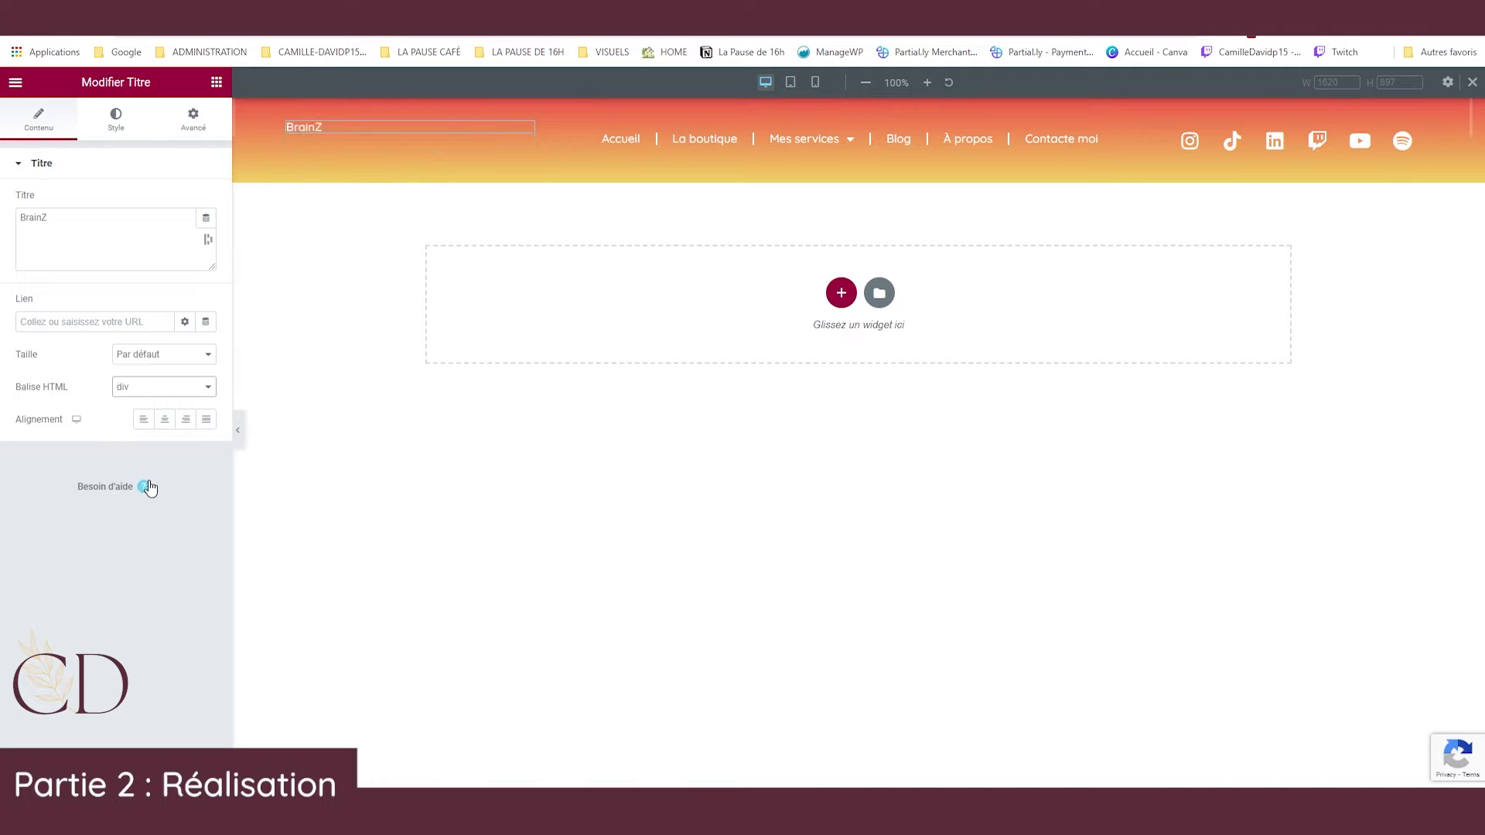
{"action": "left_click", "coordinate": [122, 511]}
{"action": "left_click", "coordinate": [217, 82]}
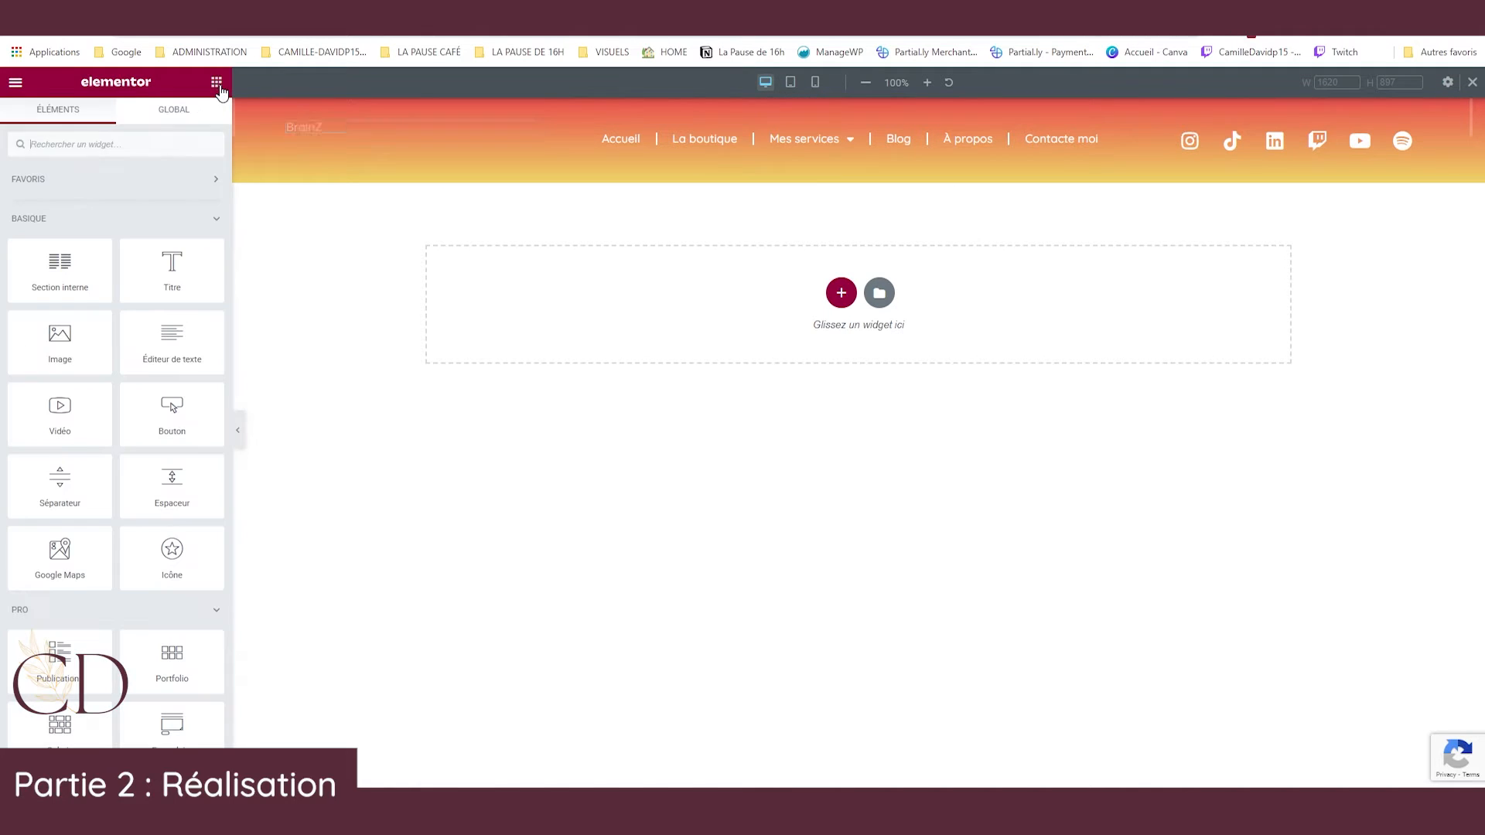
{"action": "right_click", "coordinate": [338, 126]}
{"action": "left_click", "coordinate": [412, 349]}
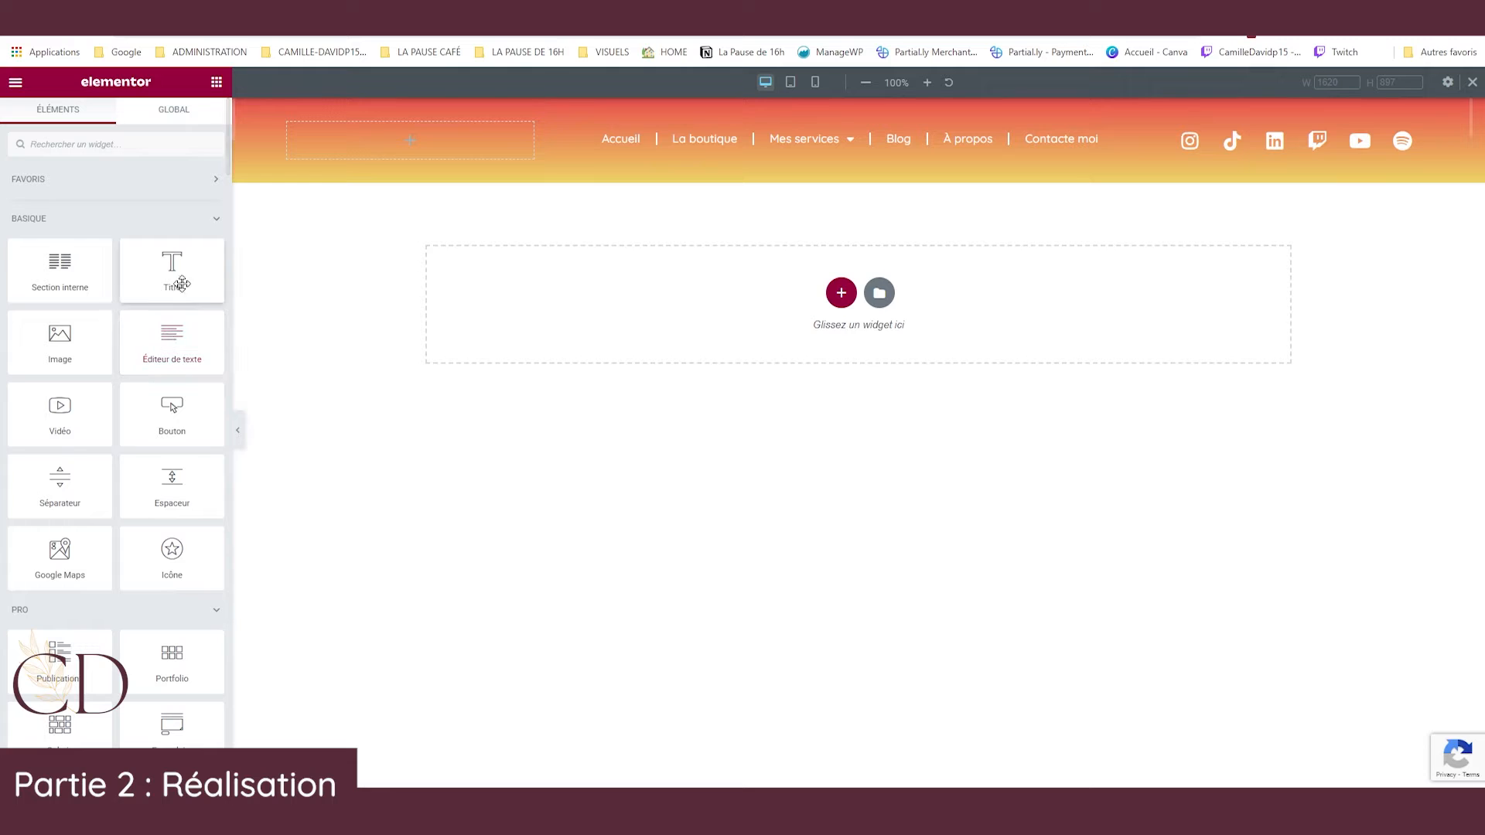
Add a Titre widget to the header's first column with the text BrainZ and the HTML tag p.
{"action": "left_click_drag", "start_coordinate": [172, 271], "coordinate": [344, 154]}
{"action": "triple_click", "coordinate": [116, 239]}
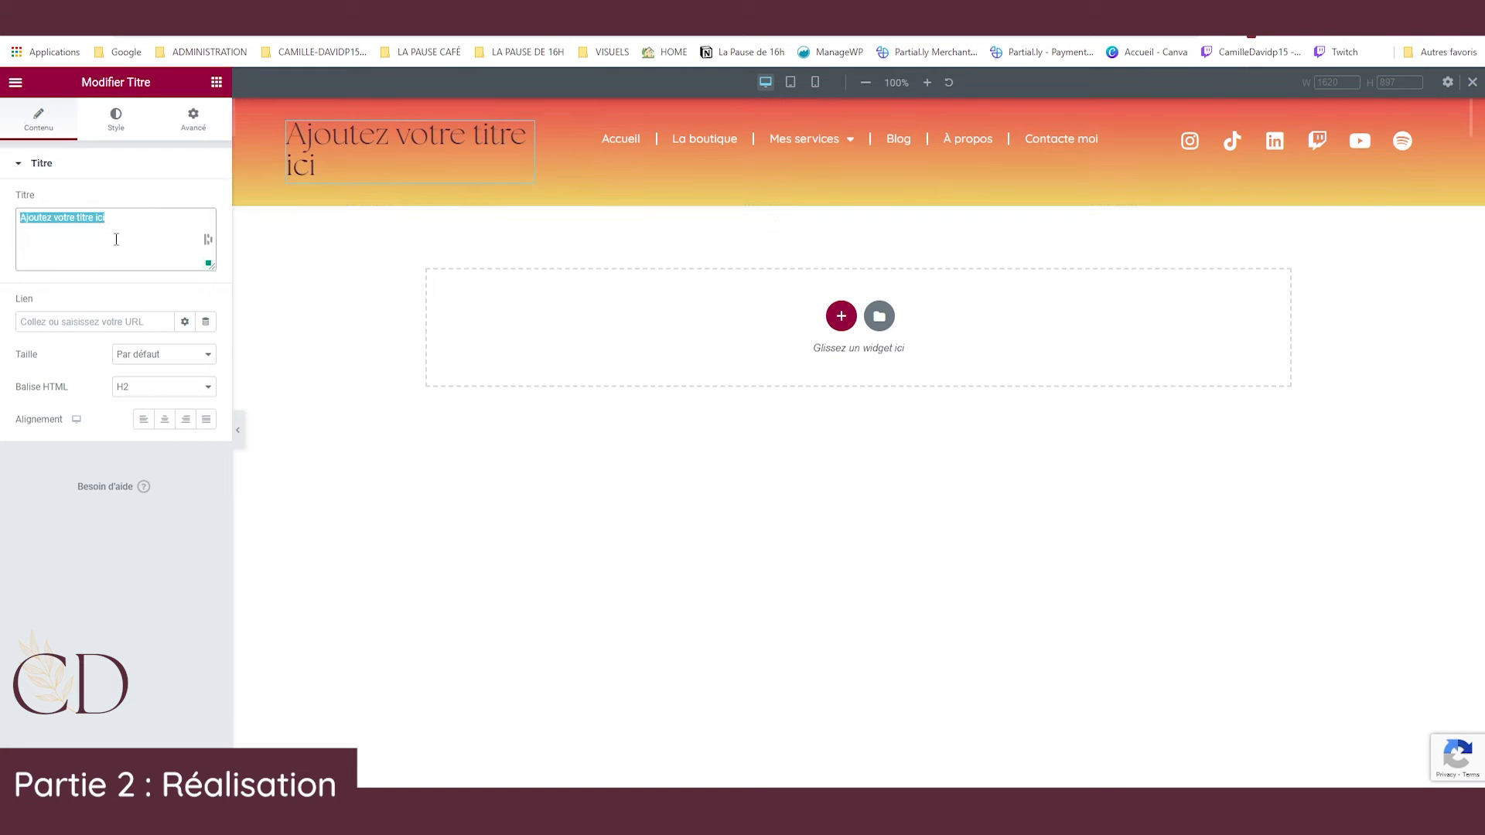
{"action": "type", "text": "Brain"}
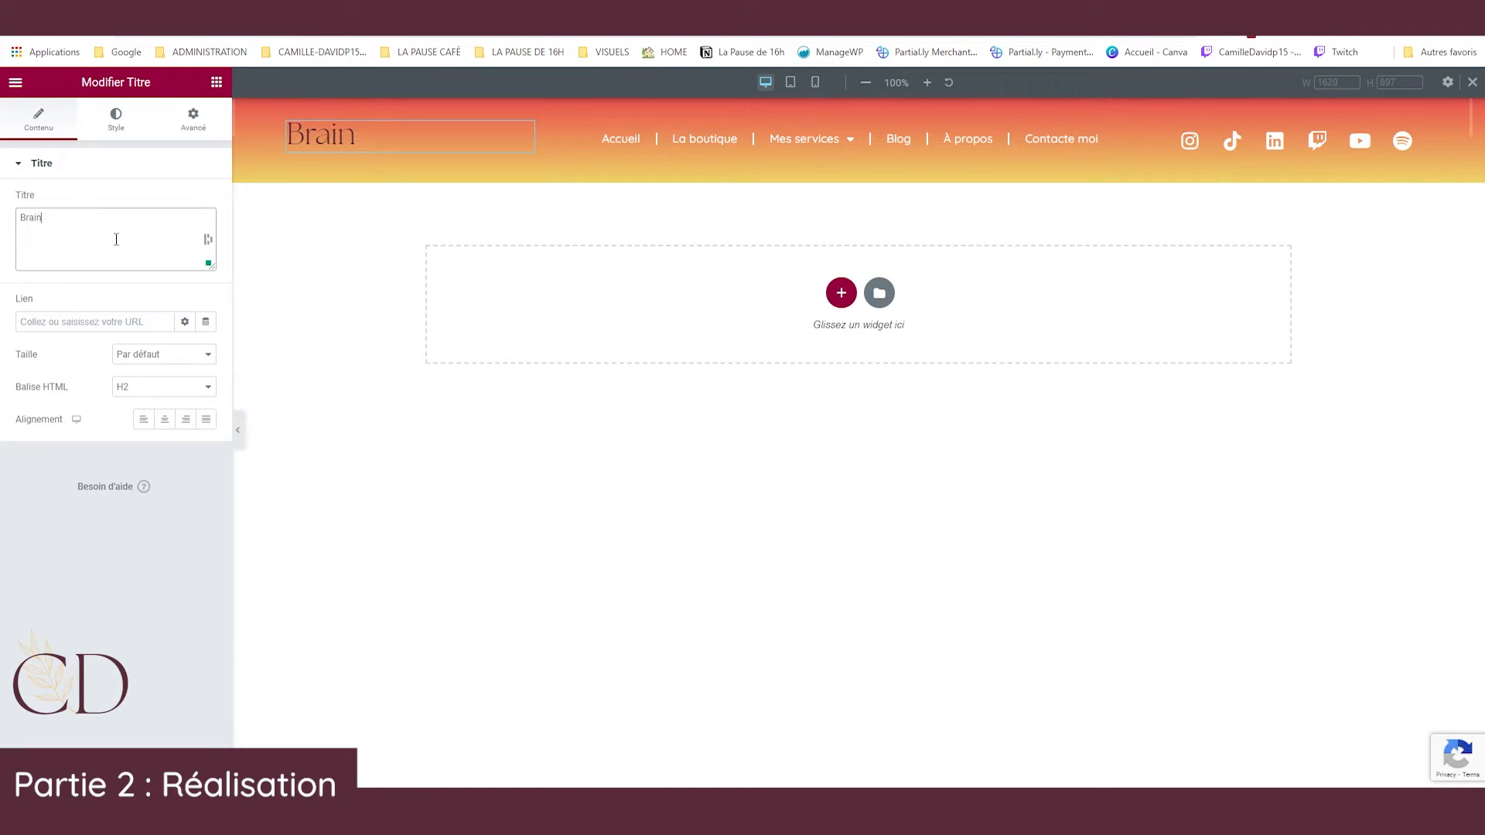
{"action": "type", "text": "Z"}
{"action": "left_click", "coordinate": [163, 498]}
Apply the global typography that uses The Seasons font and the global colour Blanc to the BrainZ heading.
{"action": "left_click", "coordinate": [111, 122]}
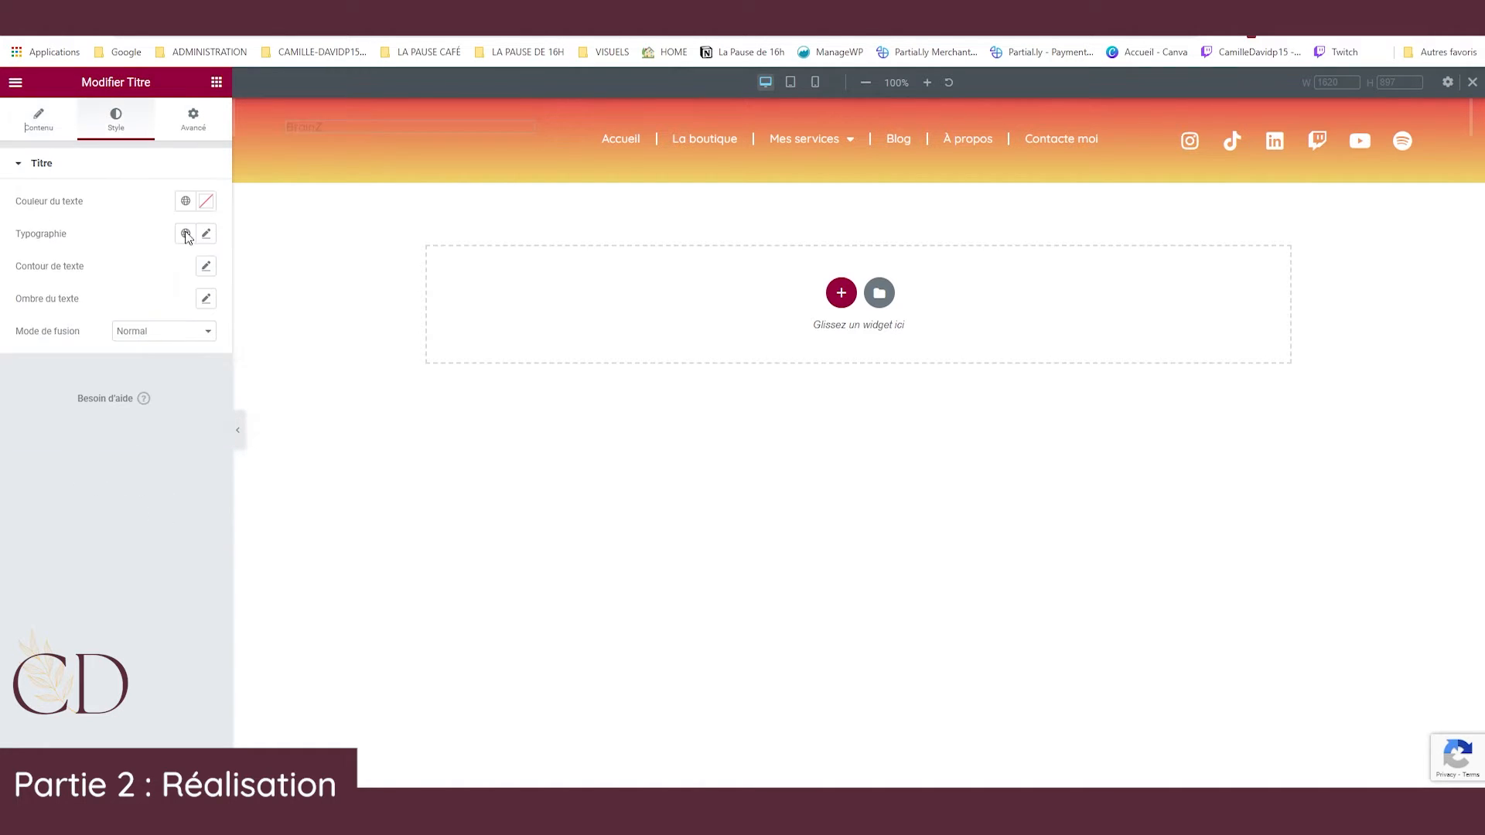
{"action": "left_click", "coordinate": [186, 235]}
{"action": "left_click", "coordinate": [188, 364]}
{"action": "left_click", "coordinate": [184, 235]}
{"action": "left_click", "coordinate": [164, 317]}
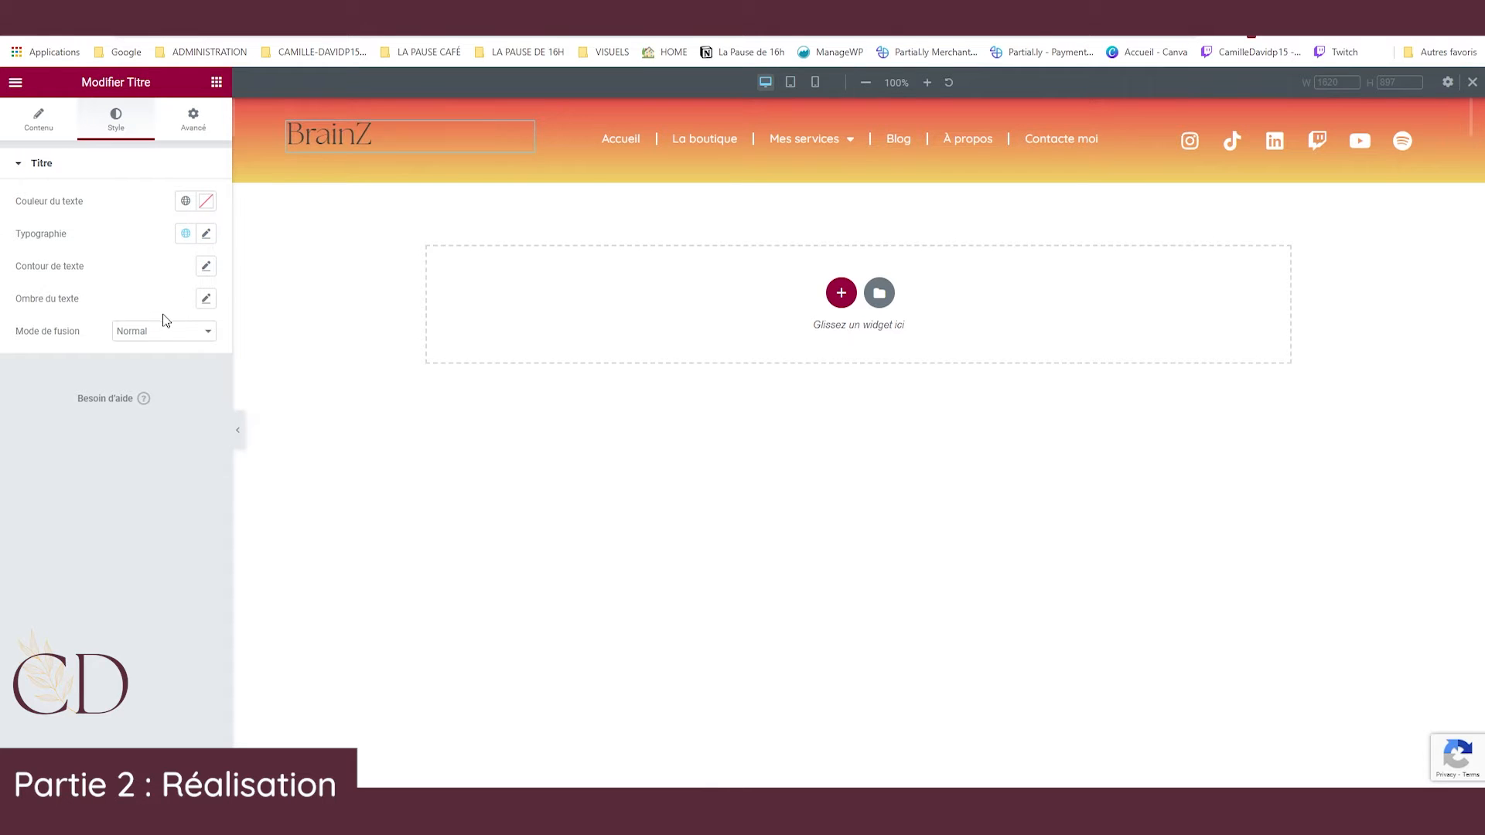
{"action": "left_click", "coordinate": [187, 203]}
{"action": "left_click", "coordinate": [105, 407]}
Set the BrainZ heading's font size to 51 px.
{"action": "left_click", "coordinate": [205, 234]}
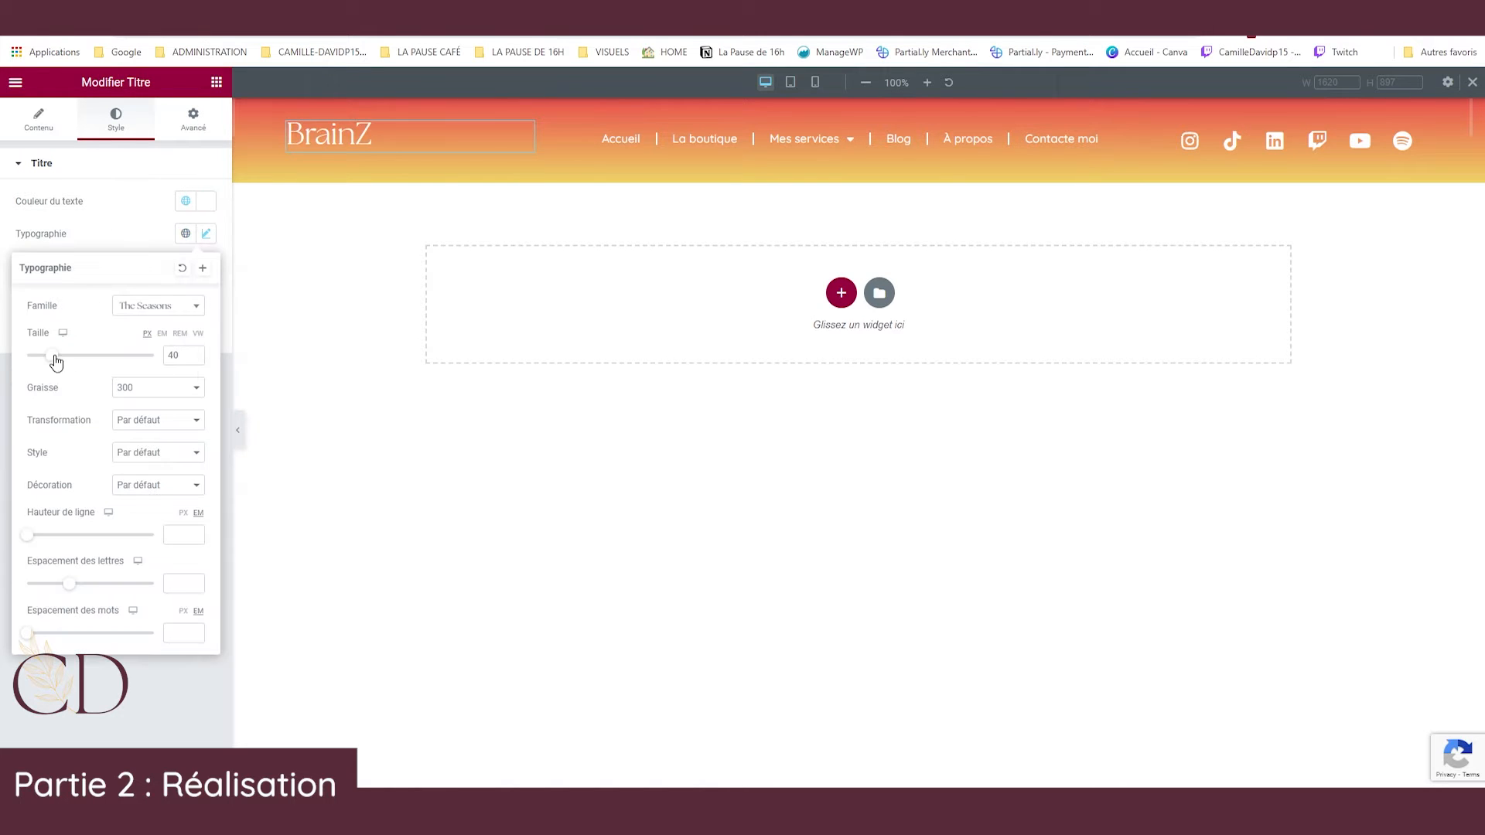
{"action": "mouse_move", "coordinate": [55, 360]}
{"action": "left_mouse_down"}
{"action": "mouse_move", "coordinate": [73, 355]}
{"action": "mouse_move", "coordinate": [60, 357]}
{"action": "left_mouse_up"}
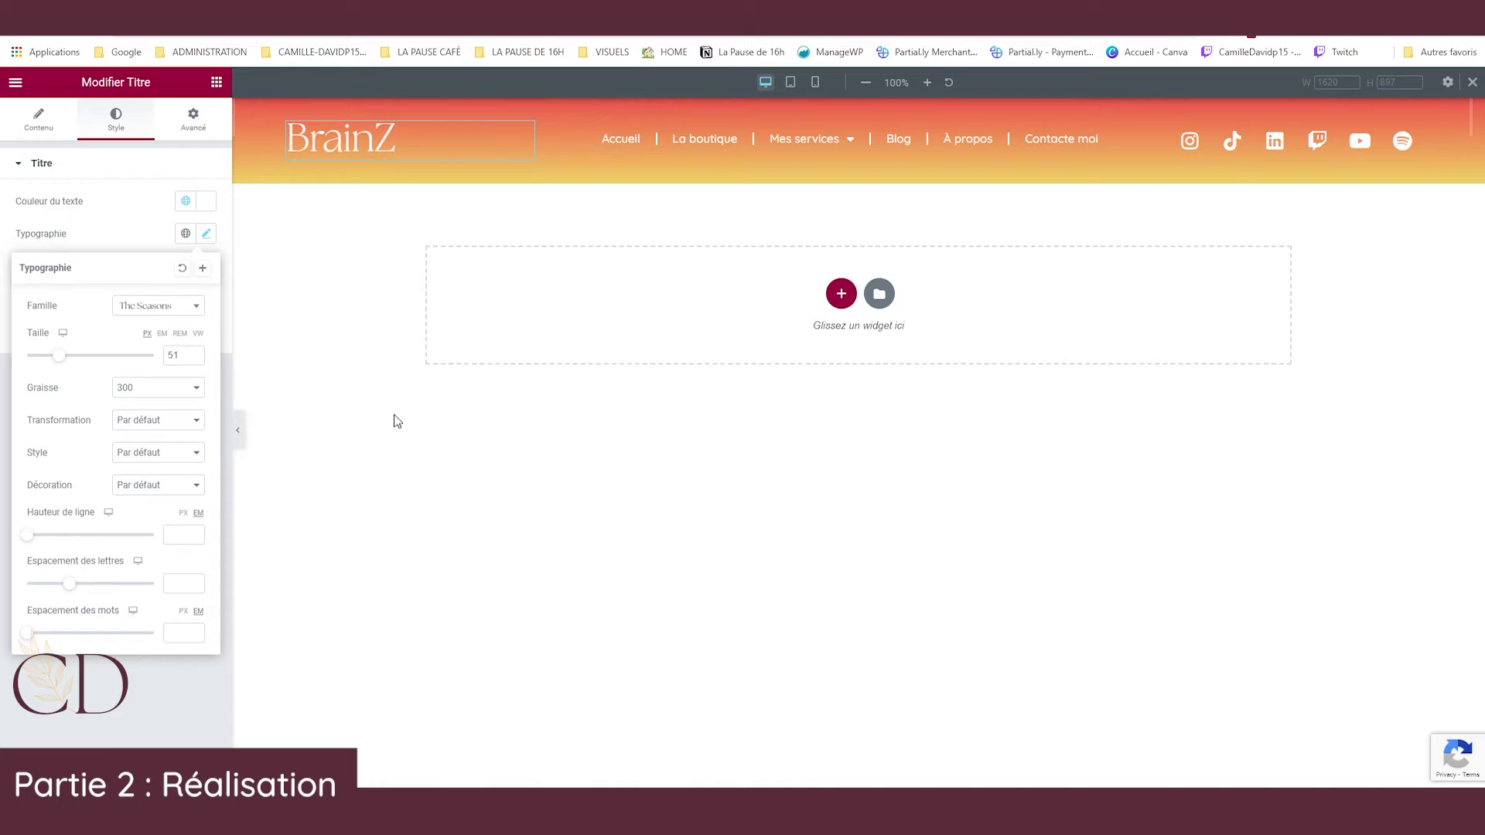
{"action": "left_click", "coordinate": [620, 488]}
Switch to the tablet preview, open the Navigateur and duplicate the header's inner section.
{"action": "left_click", "coordinate": [790, 82]}
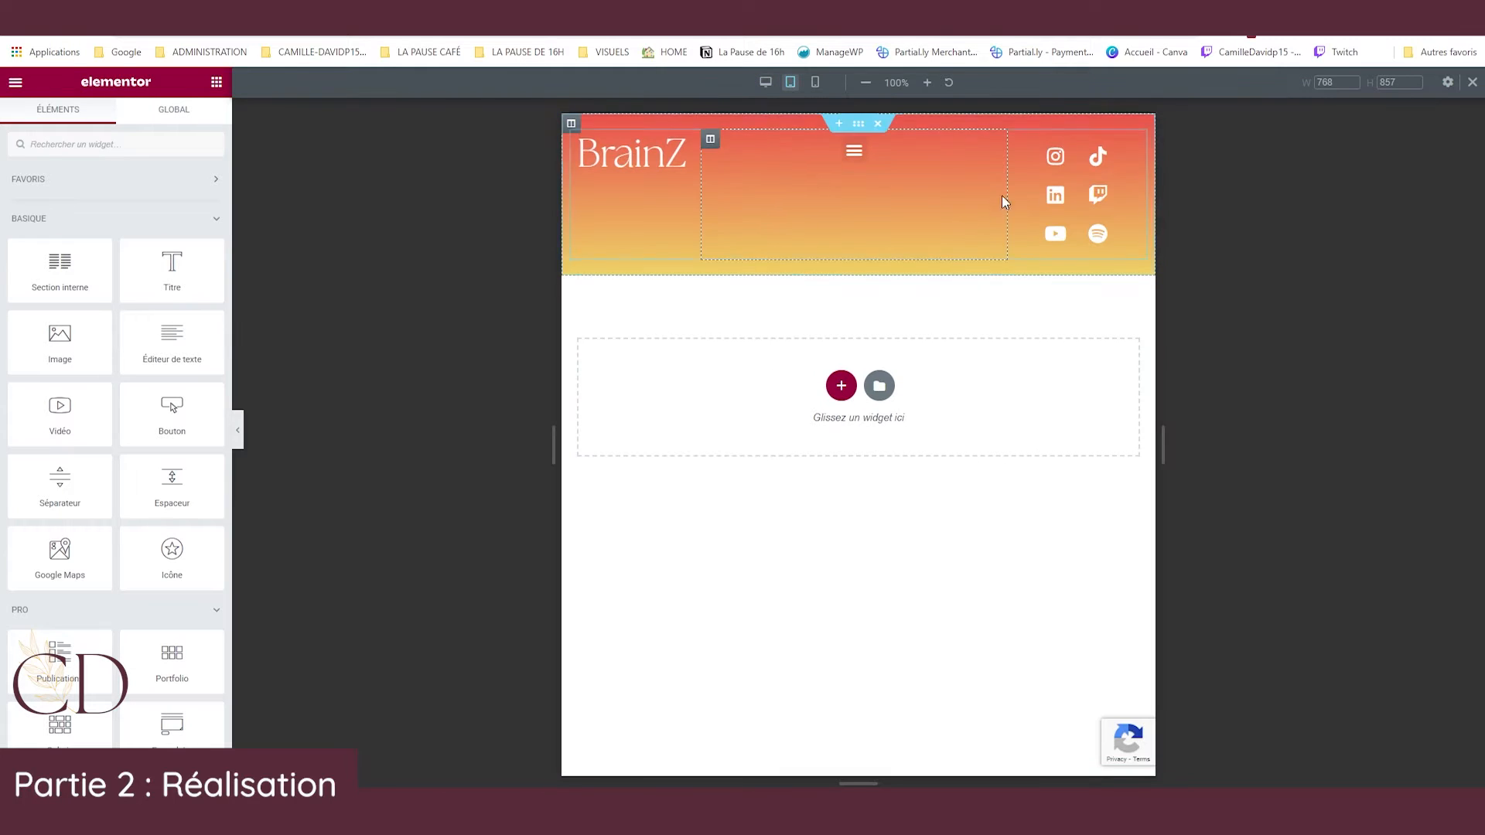
{"action": "left_click", "coordinate": [42, 766]}
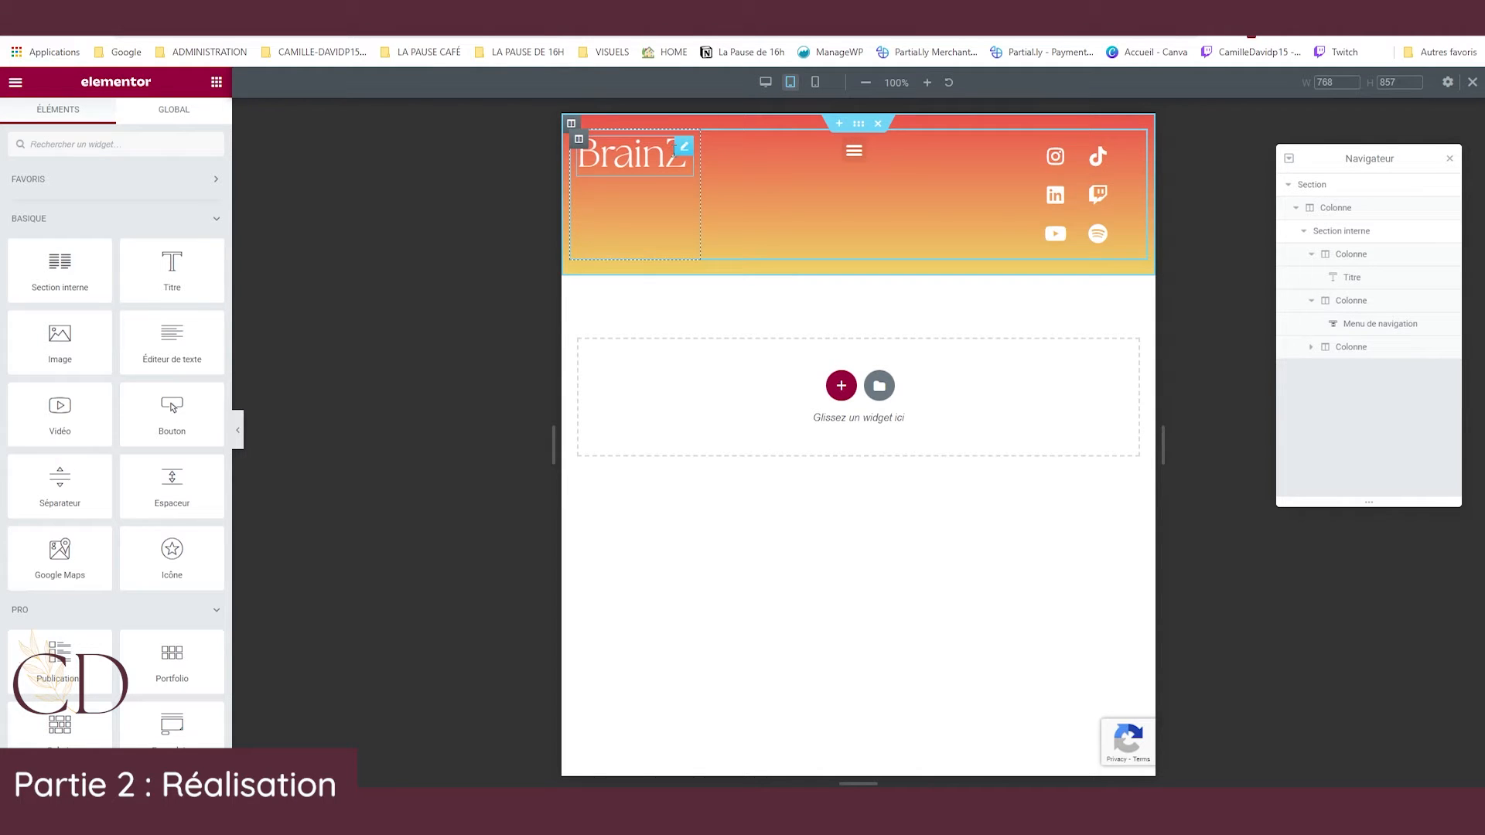
{"action": "left_click", "coordinate": [1416, 237]}
{"action": "right_click", "coordinate": [1417, 237]}
{"action": "left_click", "coordinate": [1424, 266]}
Toggle the original inner section's visibility in the Navigateur, leaving it hidden so only the duplicate shows.
{"action": "left_click", "coordinate": [1443, 232]}
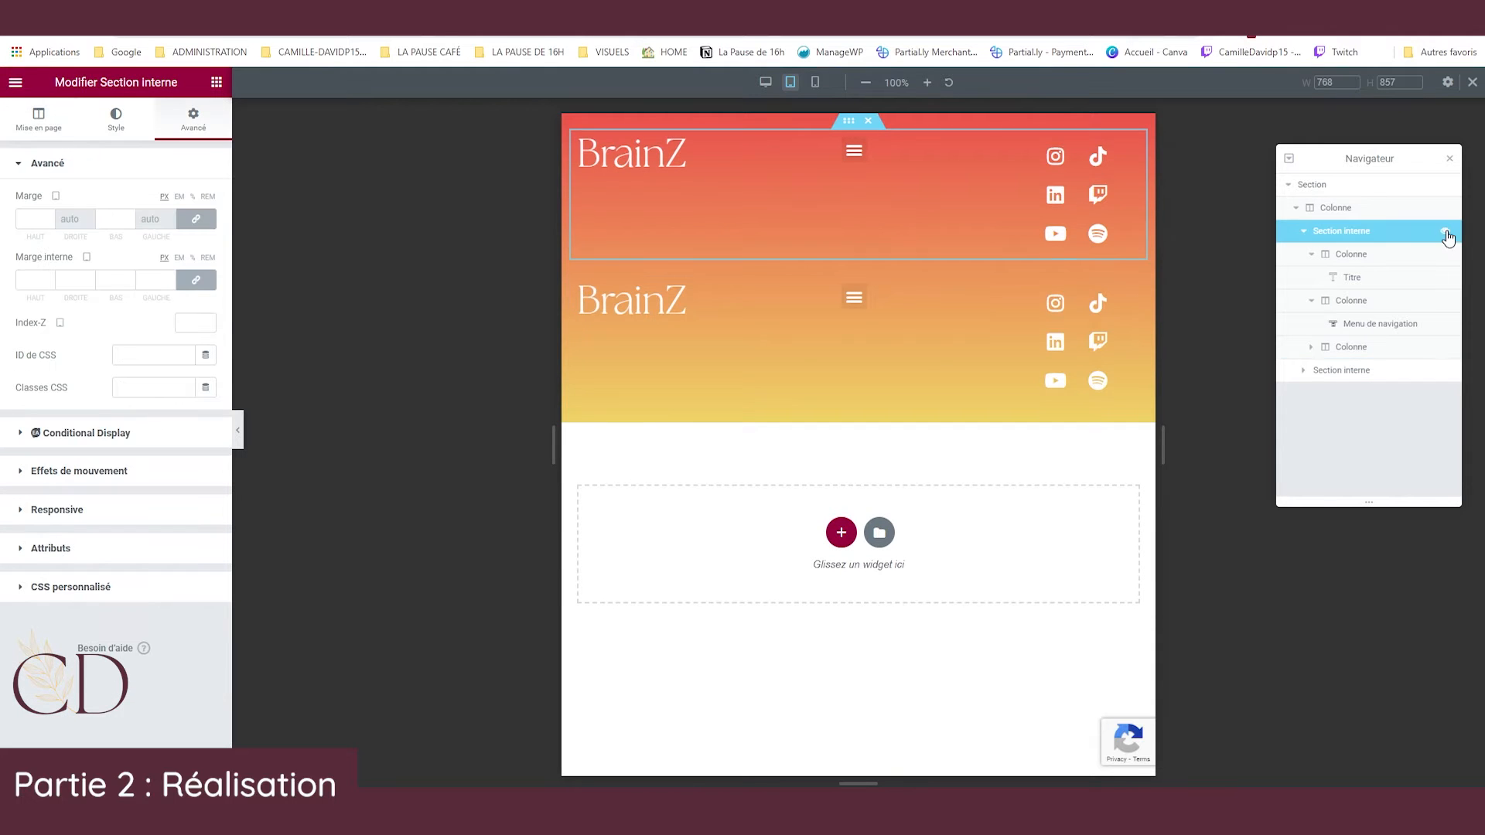
{"action": "left_click", "coordinate": [1447, 233]}
{"action": "left_click", "coordinate": [1448, 233]}
{"action": "left_click", "coordinate": [1448, 234]}
{"action": "left_click", "coordinate": [1448, 233]}
{"action": "left_click", "coordinate": [1448, 234]}
{"action": "left_click", "coordinate": [1448, 233]}
{"action": "left_click", "coordinate": [1448, 233]}
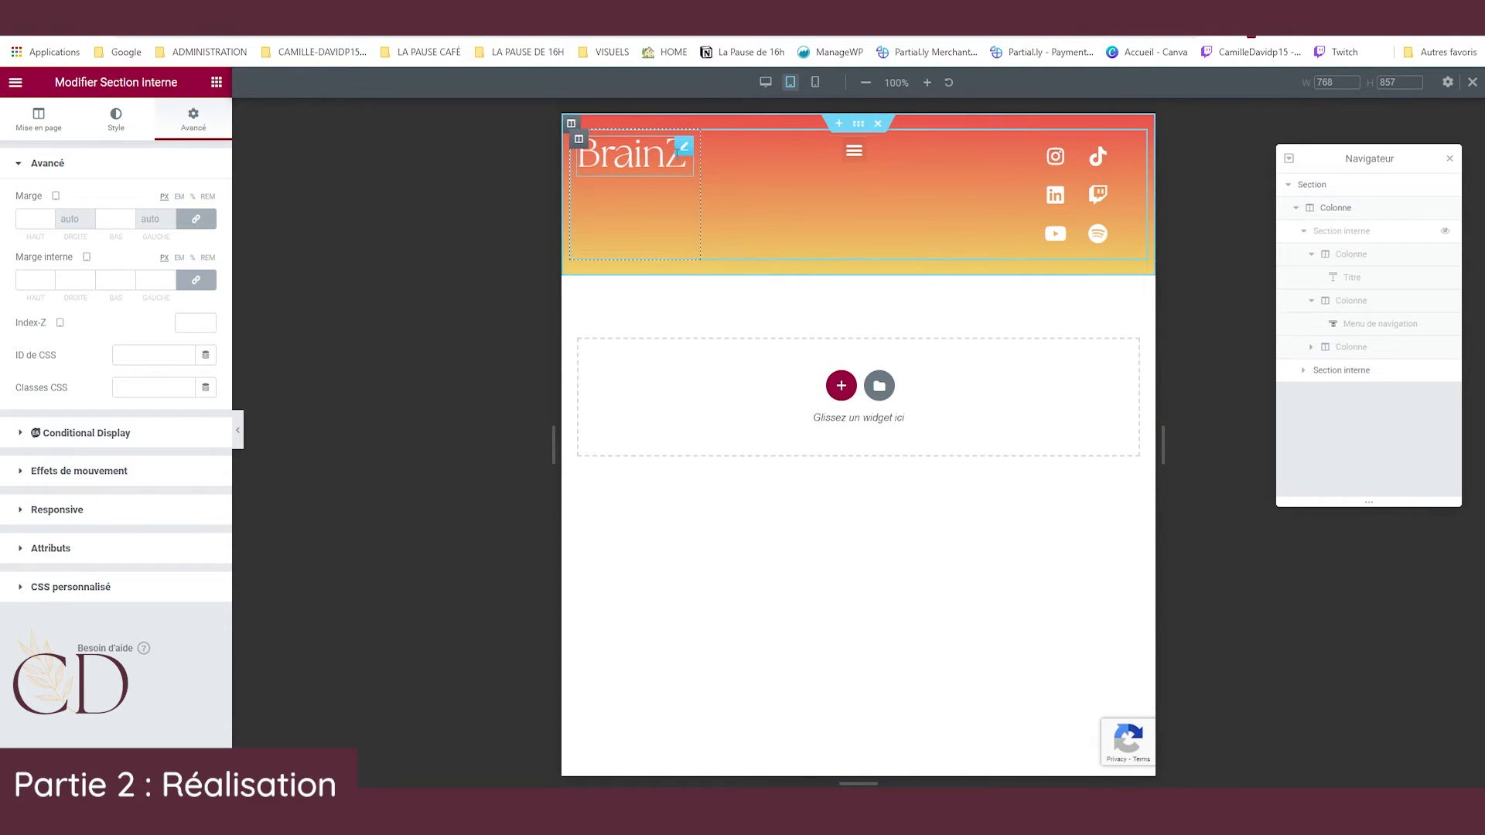
In the duplicated inner section, stack the social icons, BrainZ heading and navigation menu in the first column and delete the two emptied columns.
{"action": "left_click_drag", "start_coordinate": [1128, 148], "coordinate": [615, 142]}
{"action": "left_click_drag", "start_coordinate": [988, 150], "coordinate": [636, 308]}
{"action": "right_click", "coordinate": [772, 183]}
{"action": "left_click", "coordinate": [805, 399]}
{"action": "right_click", "coordinate": [930, 231]}
{"action": "left_click", "coordinate": [967, 448]}
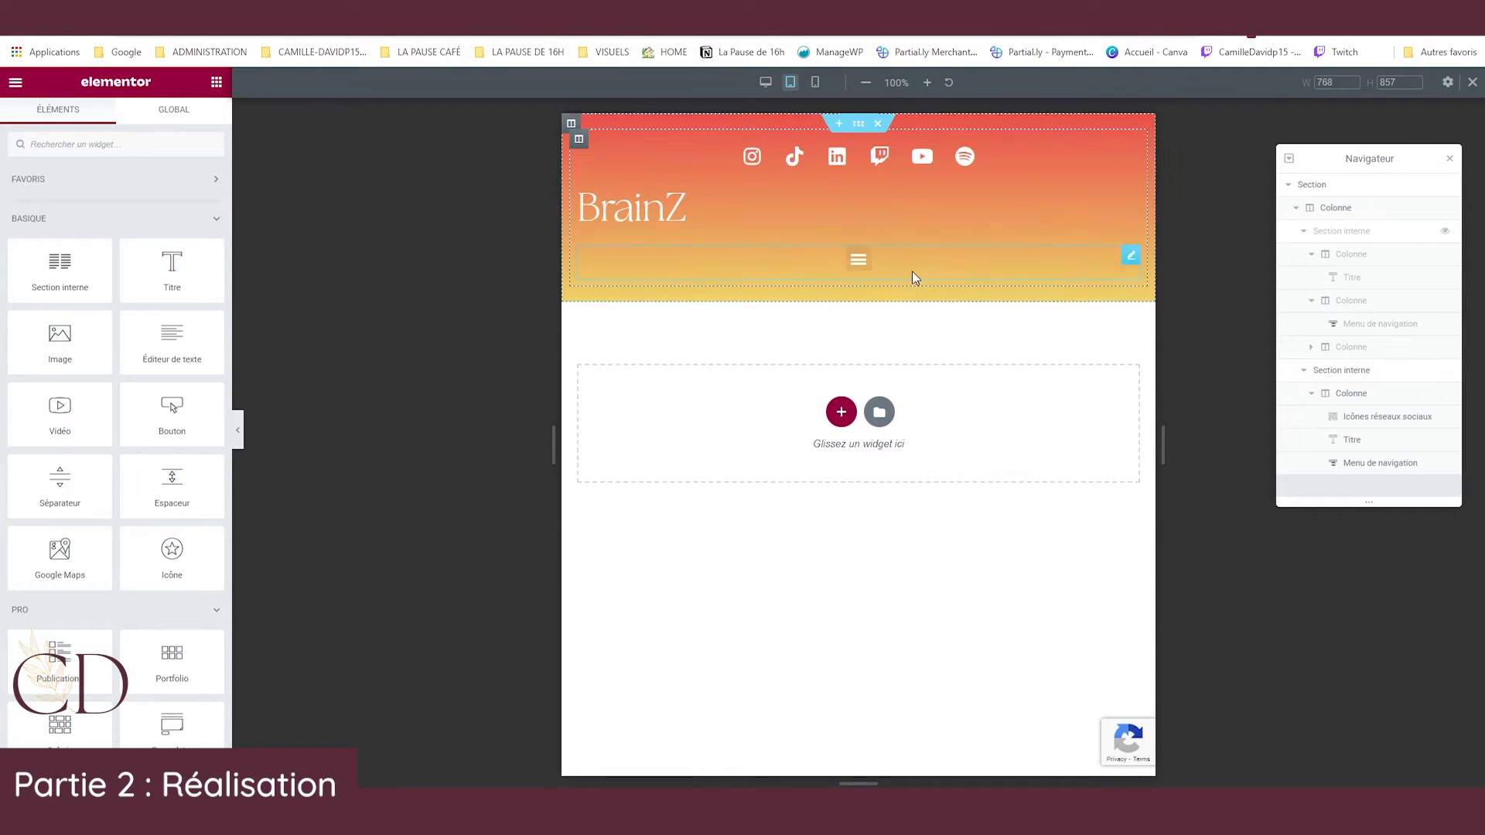
Centre the BrainZ heading in the tablet layout.
{"action": "left_click", "coordinate": [1131, 199]}
{"action": "left_click", "coordinate": [166, 419]}
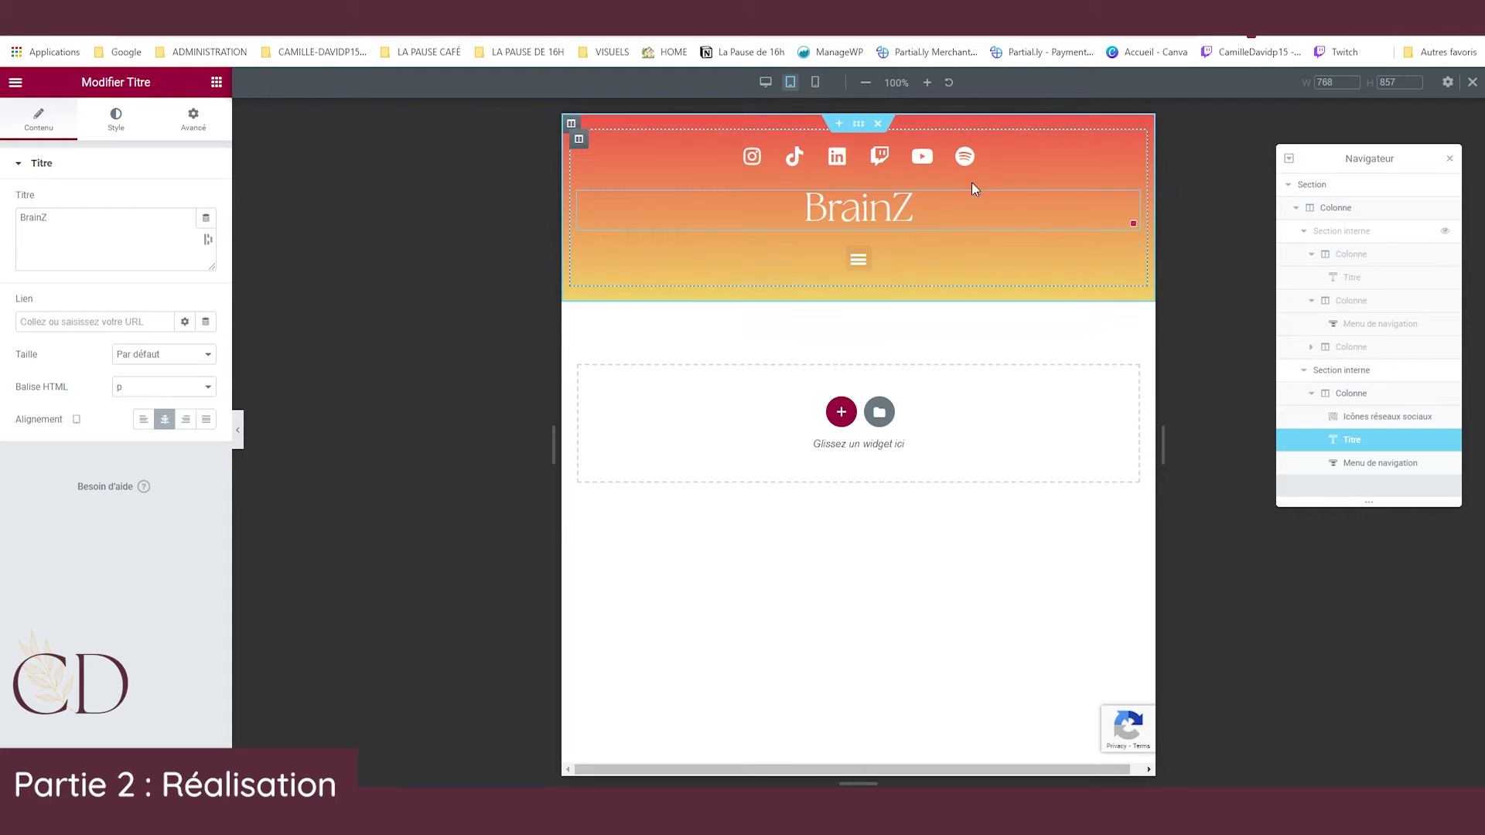
Try Mobile (> 767px) as the duplicated navigation menu's dropdown breakpoint, then return it to Tablette (> 1024px).
{"action": "left_click", "coordinate": [859, 262]}
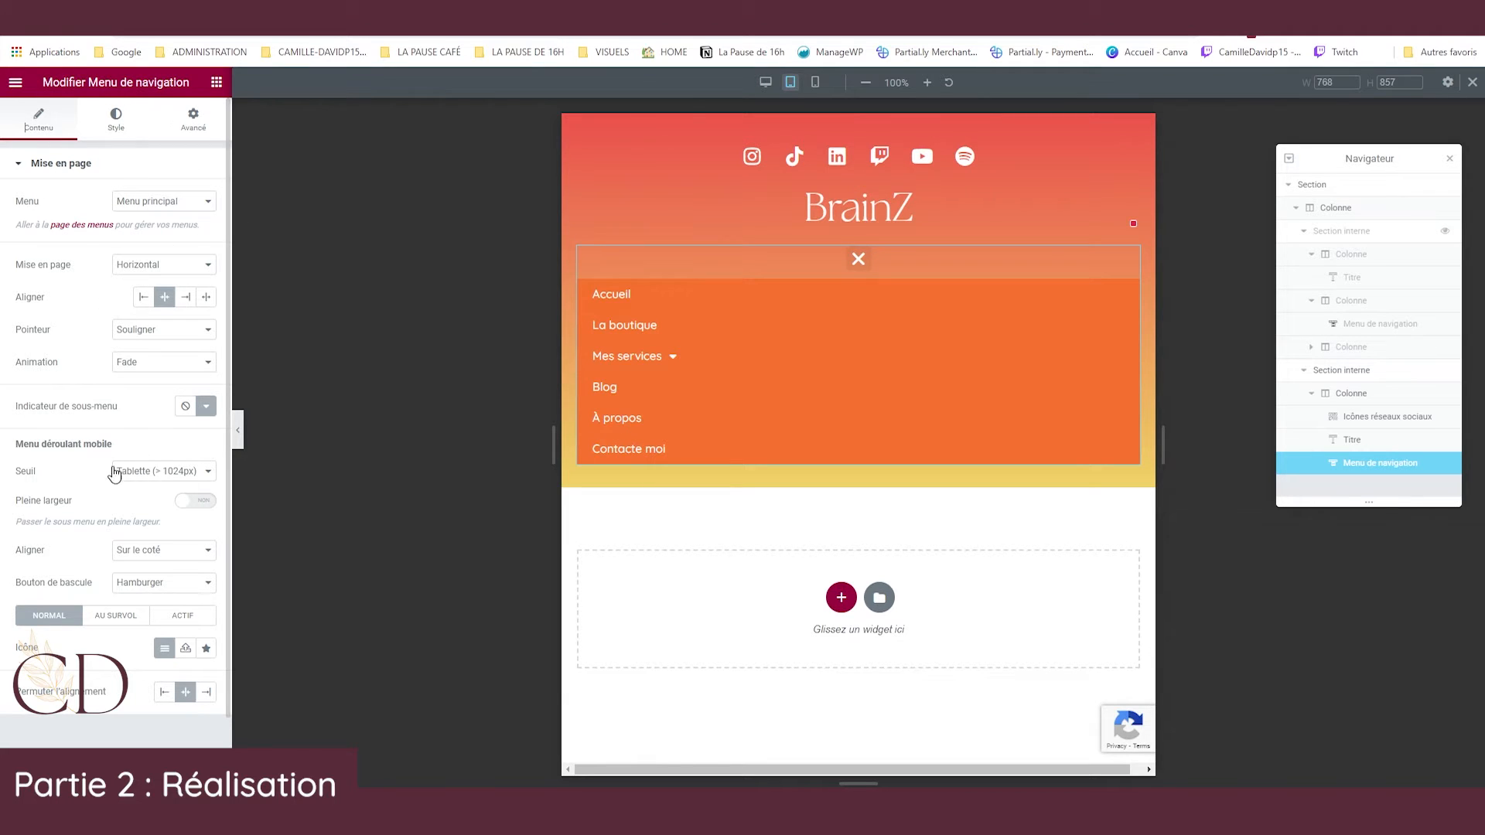
{"action": "left_click", "coordinate": [147, 495]}
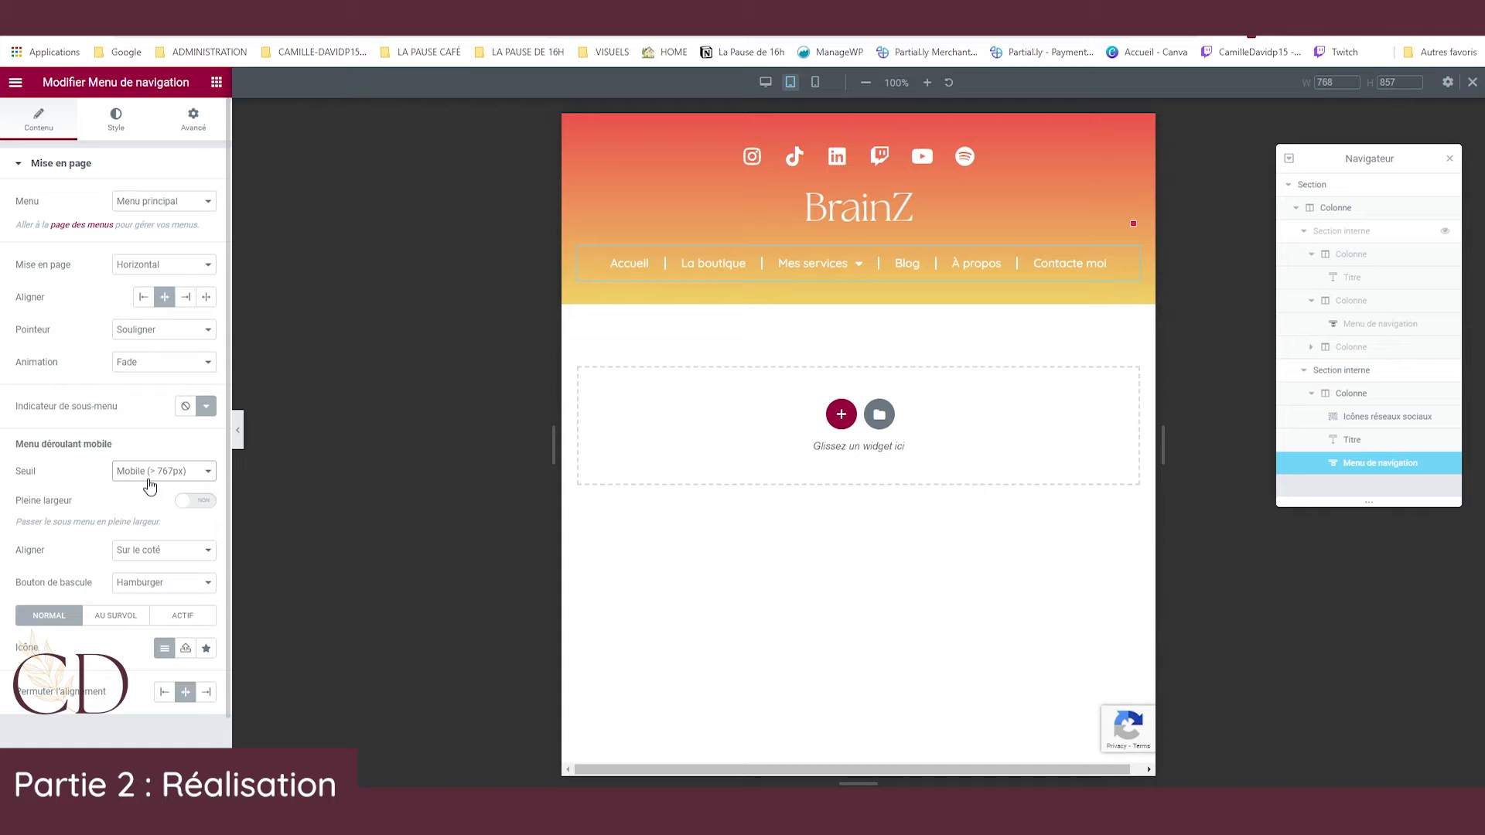
{"action": "left_click", "coordinate": [134, 499]}
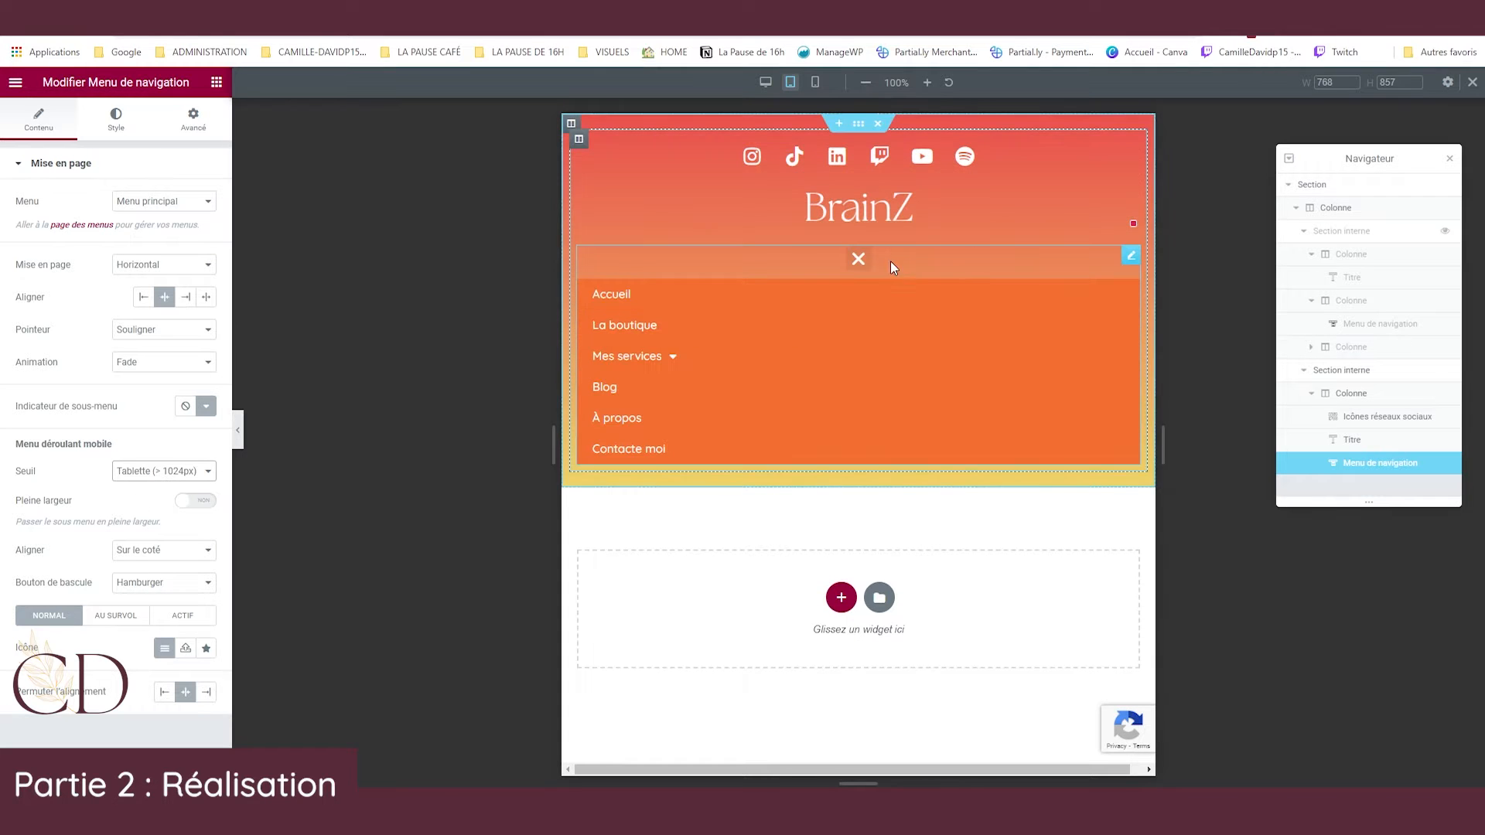
Set the duplicated navigation menu's dropdown list to global BrainZ Rose text on a global white background.
{"action": "left_click", "coordinate": [851, 260]}
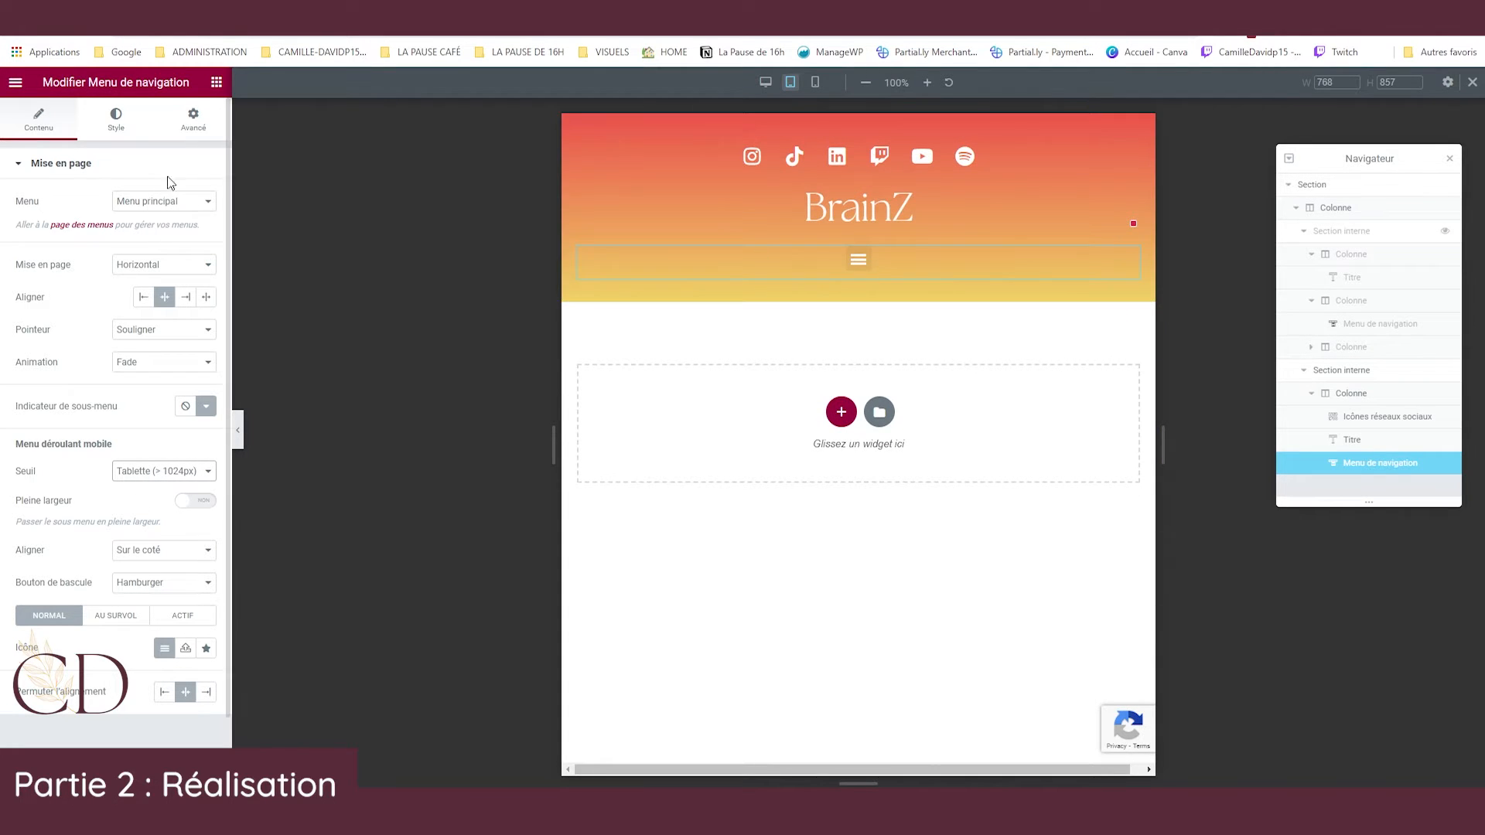
{"action": "left_click", "coordinate": [95, 133]}
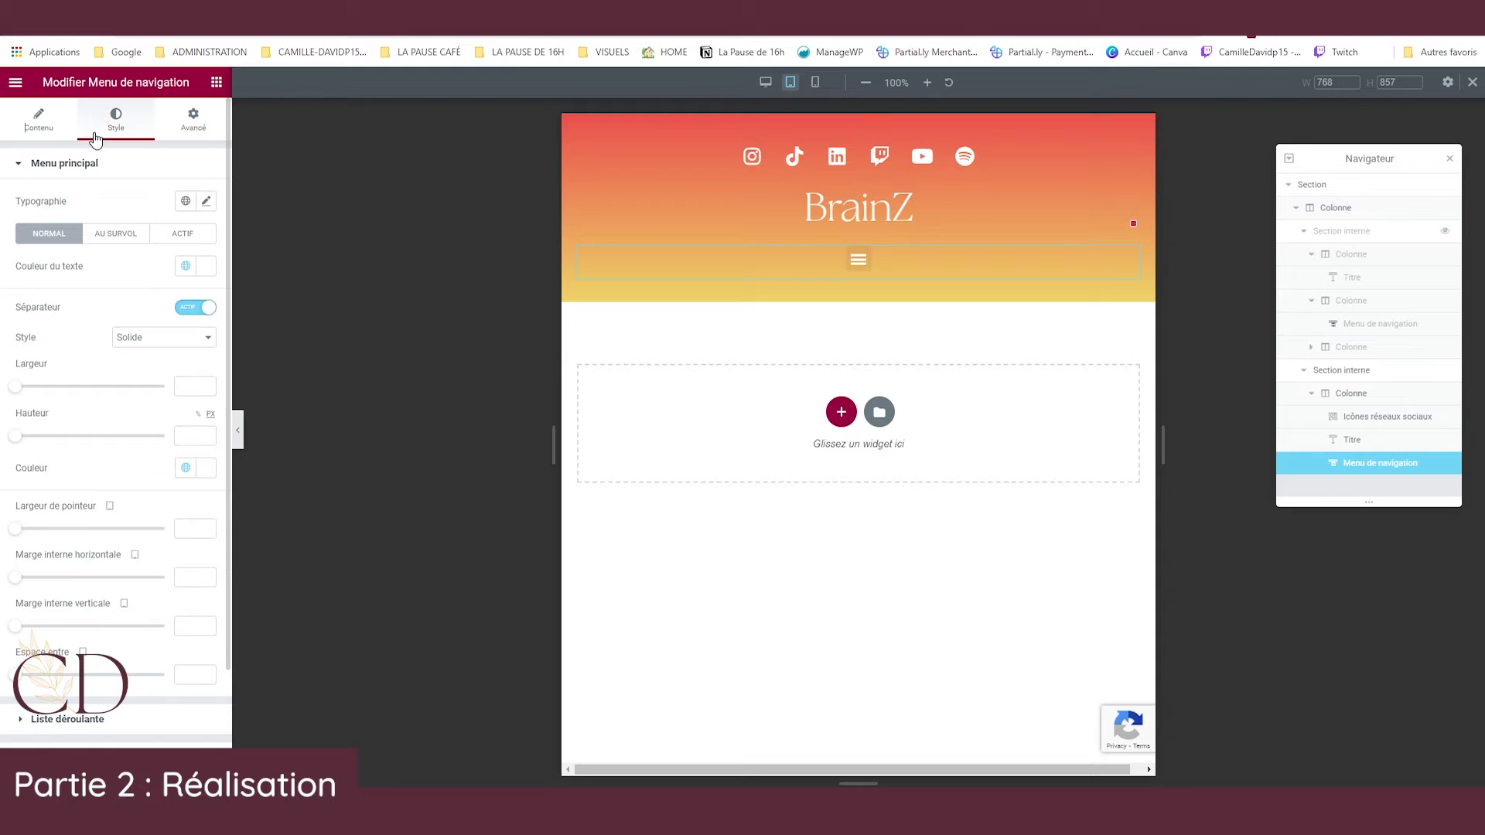
{"action": "left_click", "coordinate": [122, 236]}
{"action": "left_click", "coordinate": [68, 164]}
{"action": "left_click", "coordinate": [105, 204]}
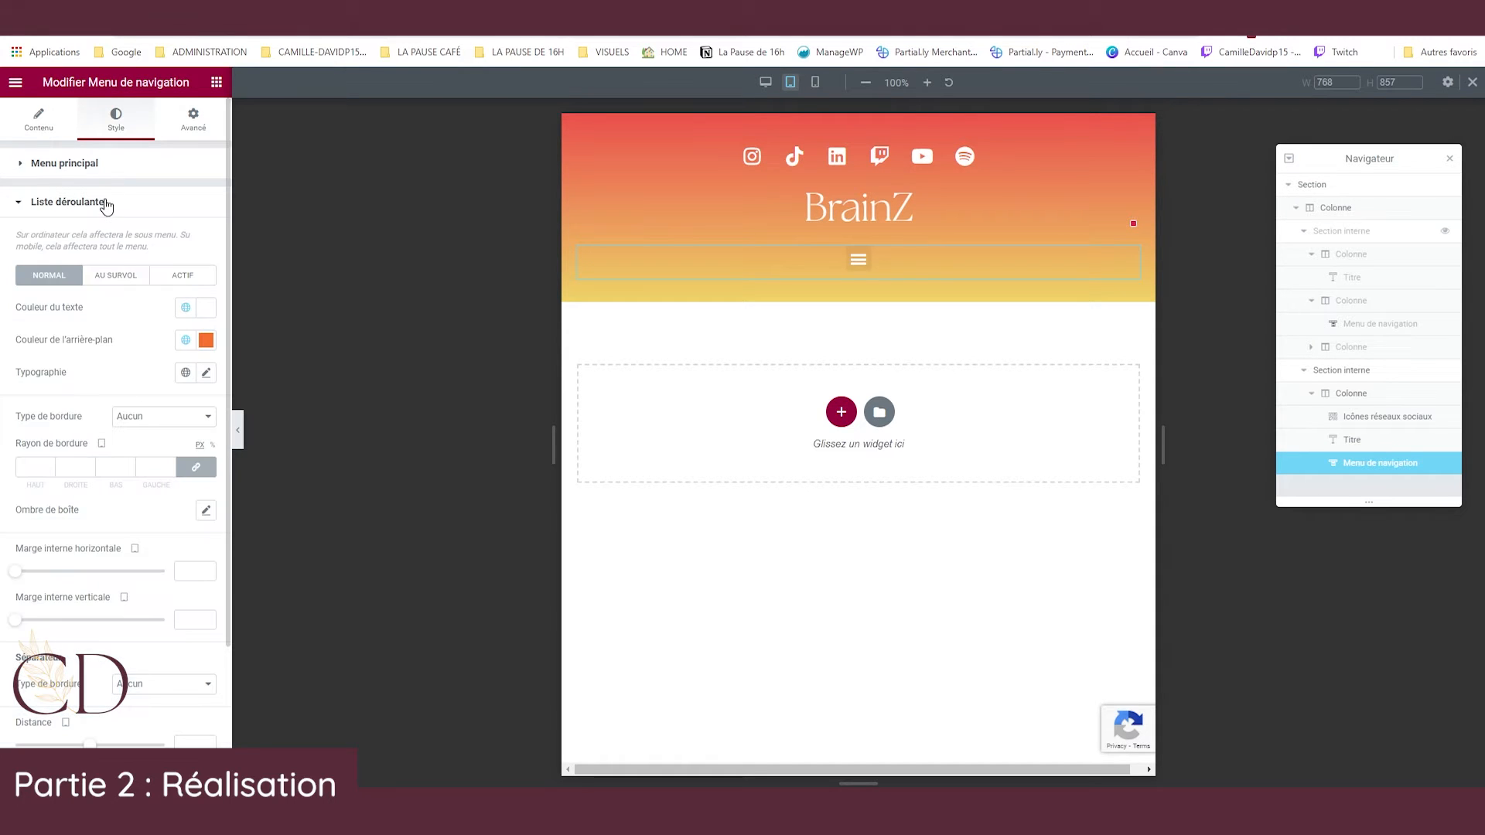
{"action": "left_click", "coordinate": [186, 307]}
{"action": "scroll", "coordinate": [86, 464], "scroll_direction": "down", "scroll_amount": 3}
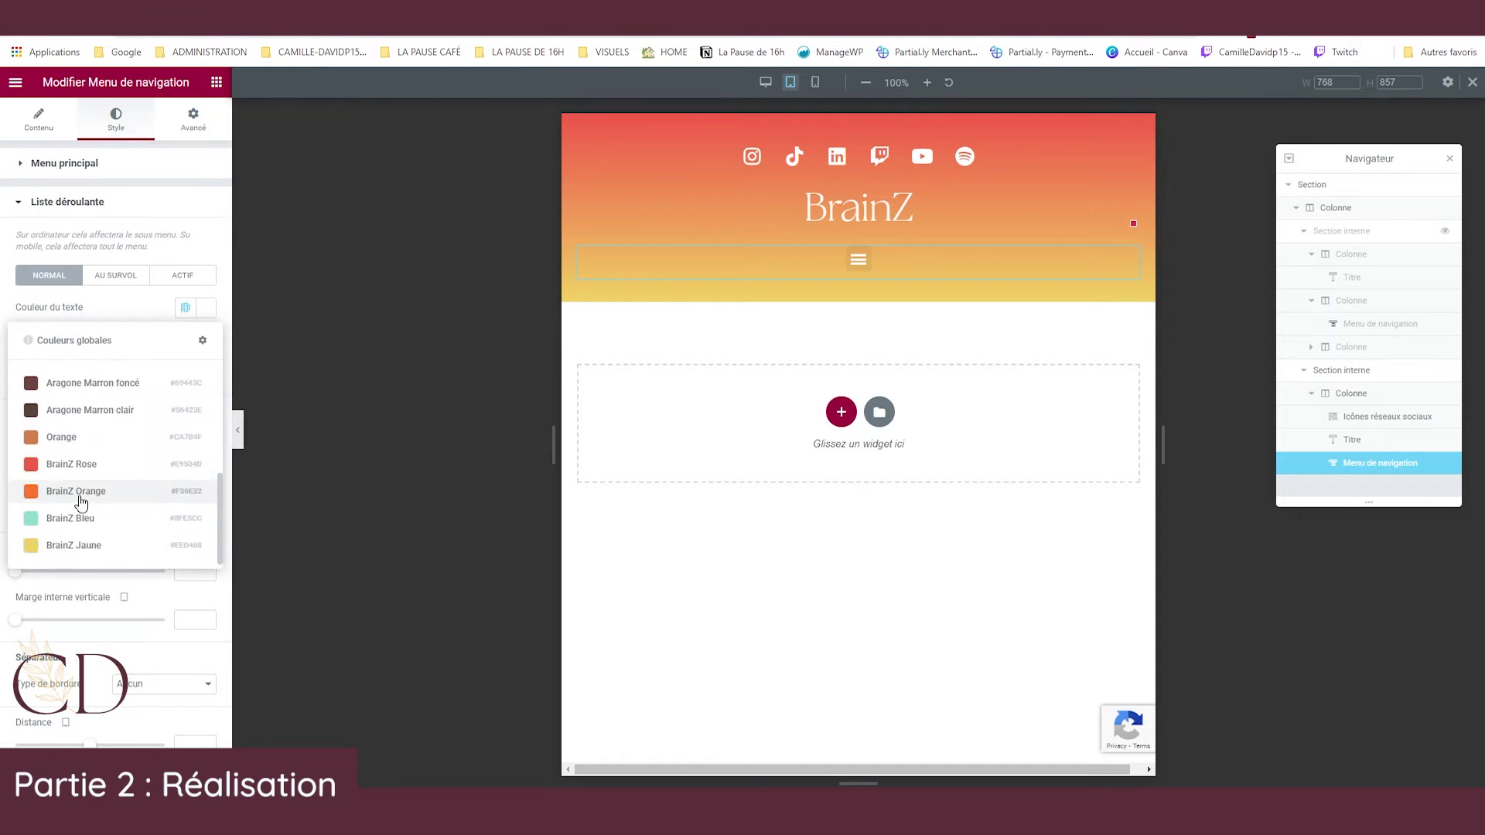
{"action": "left_click", "coordinate": [78, 464]}
{"action": "left_click", "coordinate": [186, 340]}
{"action": "left_click", "coordinate": [58, 547]}
{"action": "left_click", "coordinate": [859, 260]}
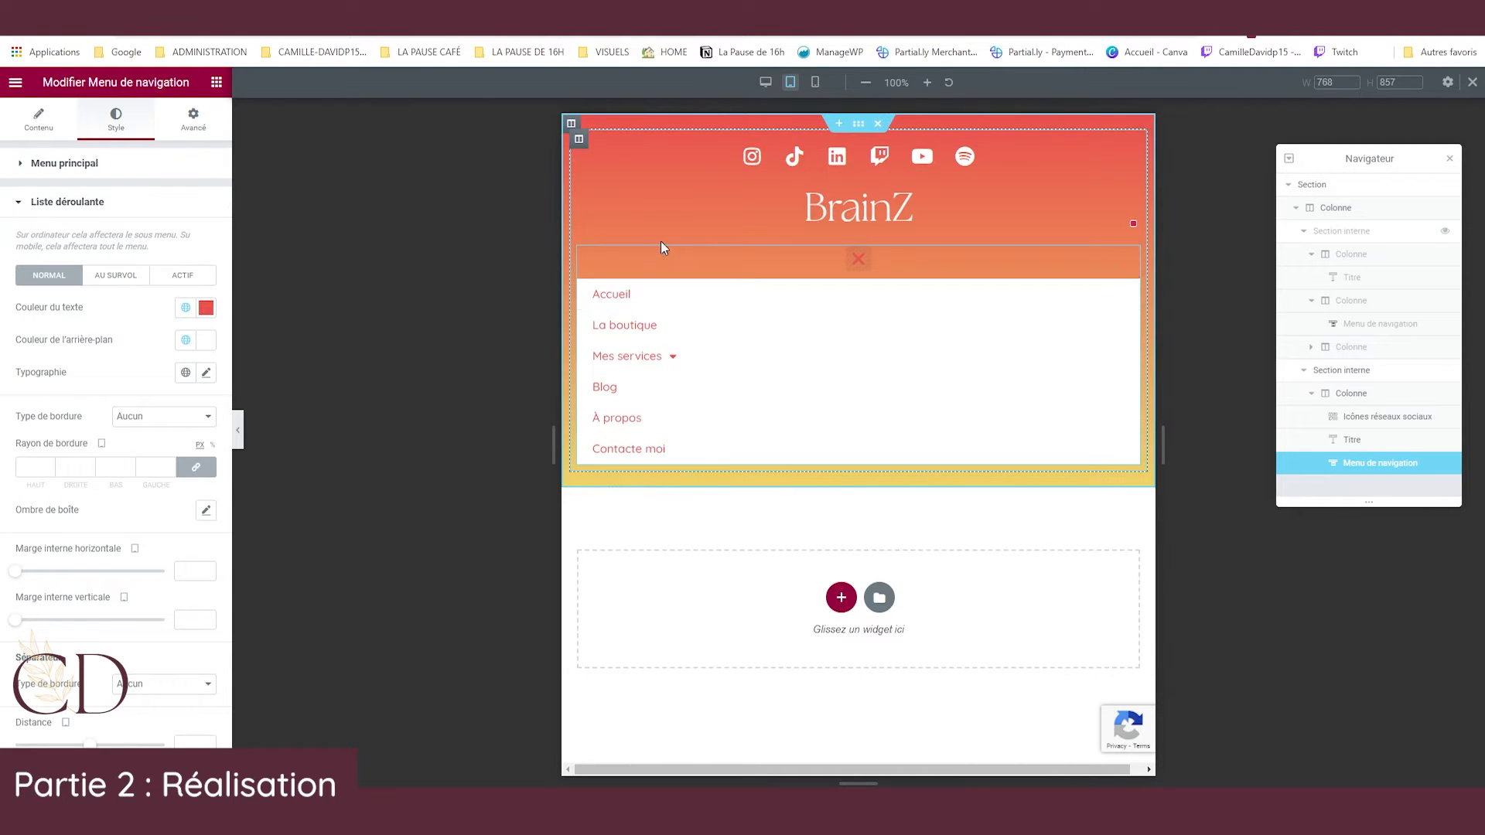
Check the dropdown list's hover and active colour settings and collapse the opened menu.
{"action": "left_click", "coordinate": [116, 275]}
{"action": "left_click", "coordinate": [183, 276]}
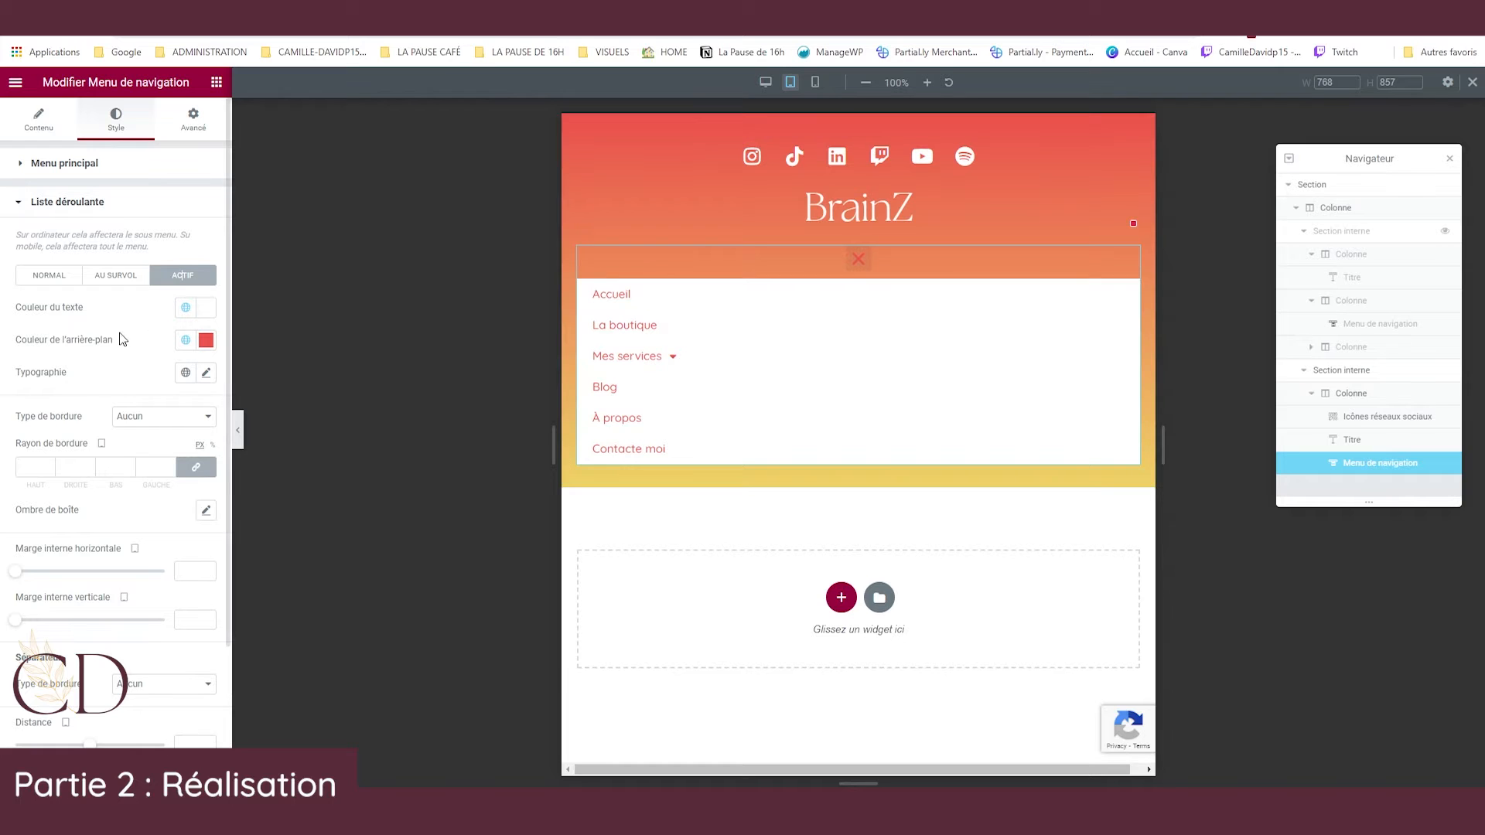
{"action": "left_click", "coordinate": [857, 261]}
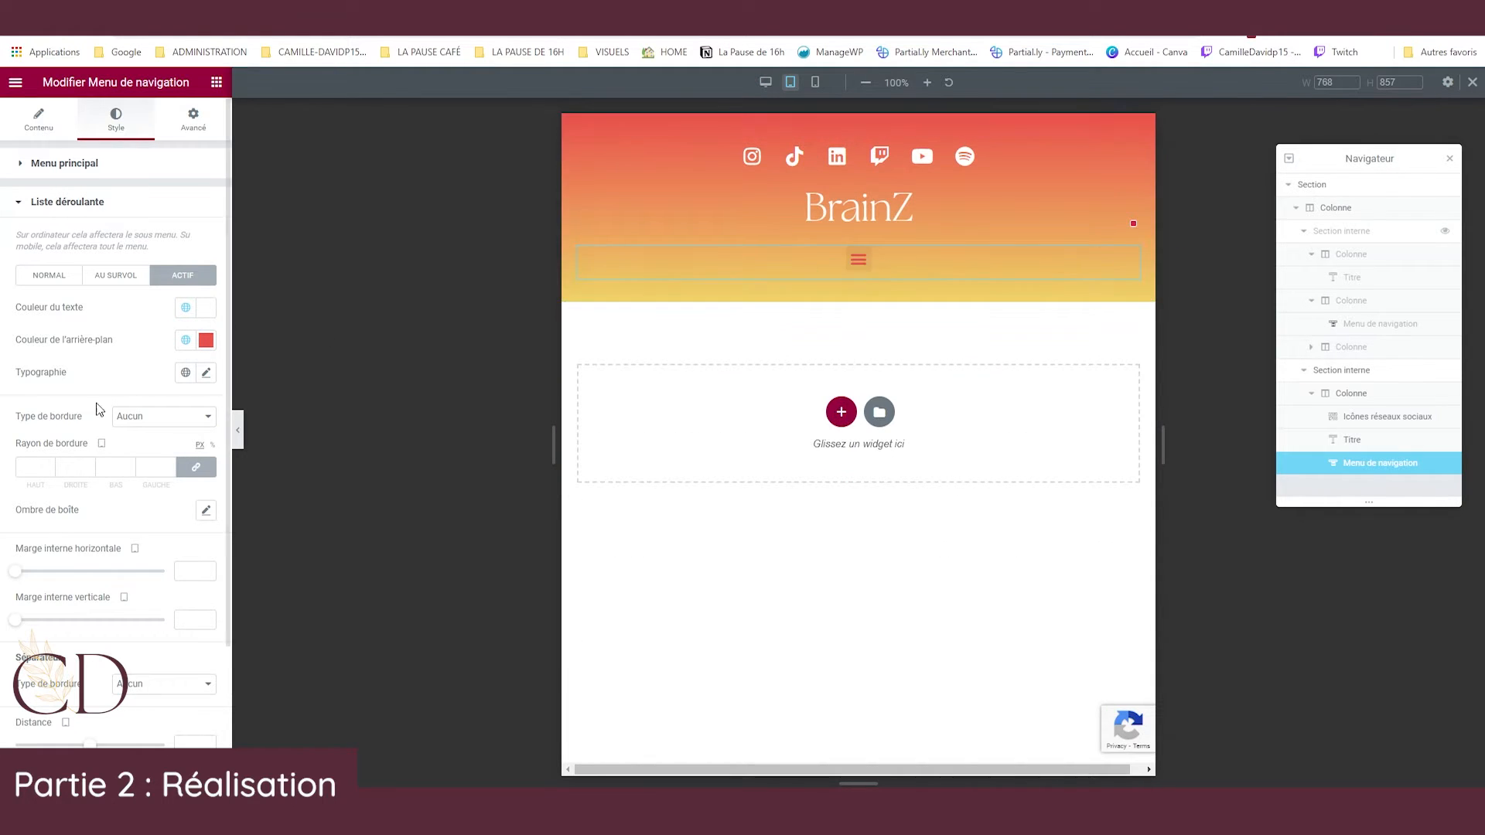
Give the menu's toggle button a rose icon on a white background in its normal state.
{"action": "left_click", "coordinate": [99, 202]}
{"action": "left_click", "coordinate": [98, 241]}
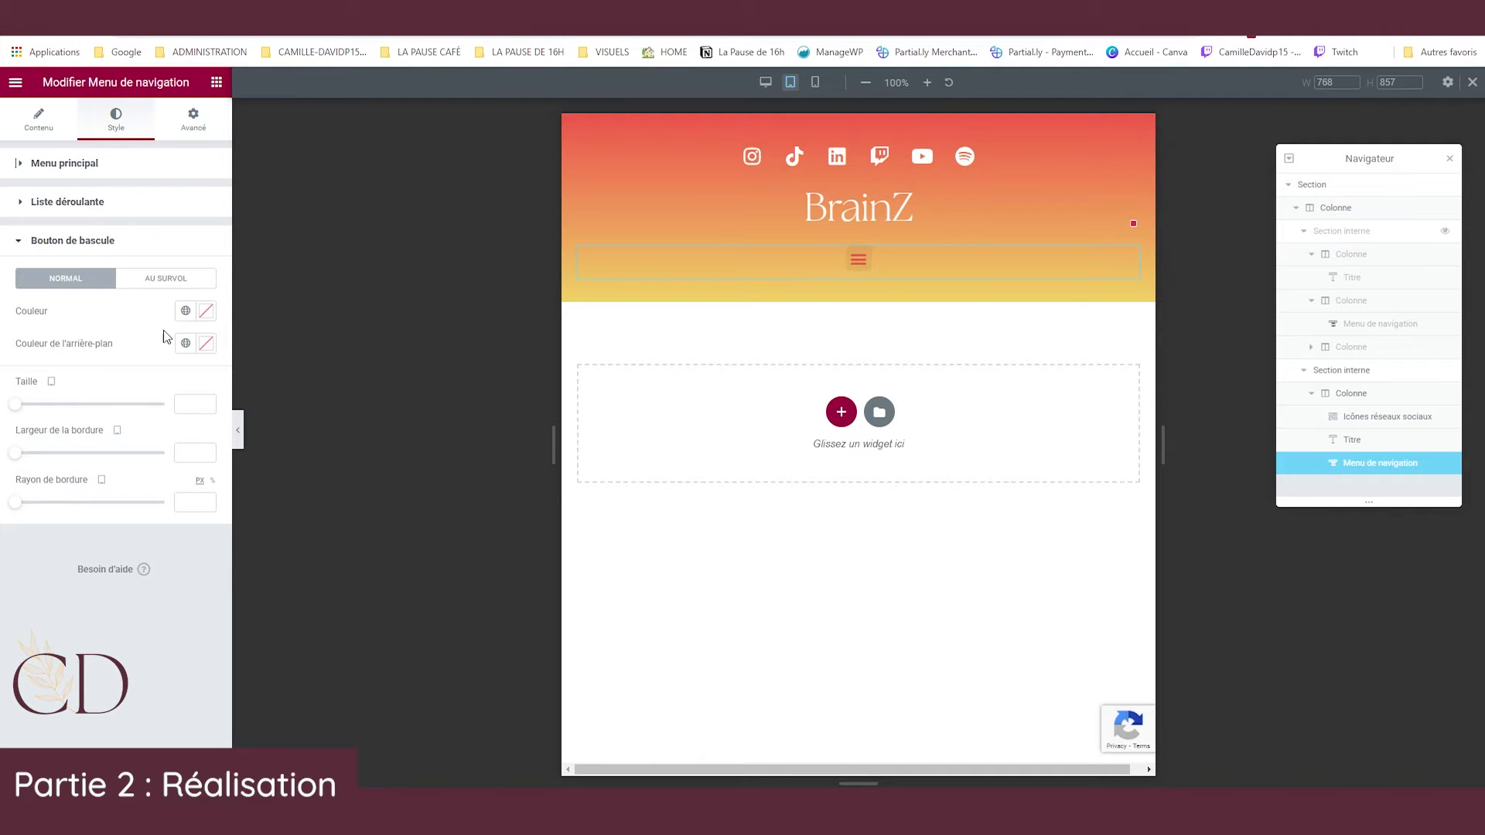
{"action": "left_click", "coordinate": [185, 312]}
{"action": "left_click", "coordinate": [109, 304]}
{"action": "left_click", "coordinate": [186, 345]}
{"action": "left_click", "coordinate": [144, 552]}
{"action": "left_click", "coordinate": [857, 261]}
Set the toggle button's hover state to global BrainZ Rose on white and test opening and closing the menu.
{"action": "left_click", "coordinate": [166, 279]}
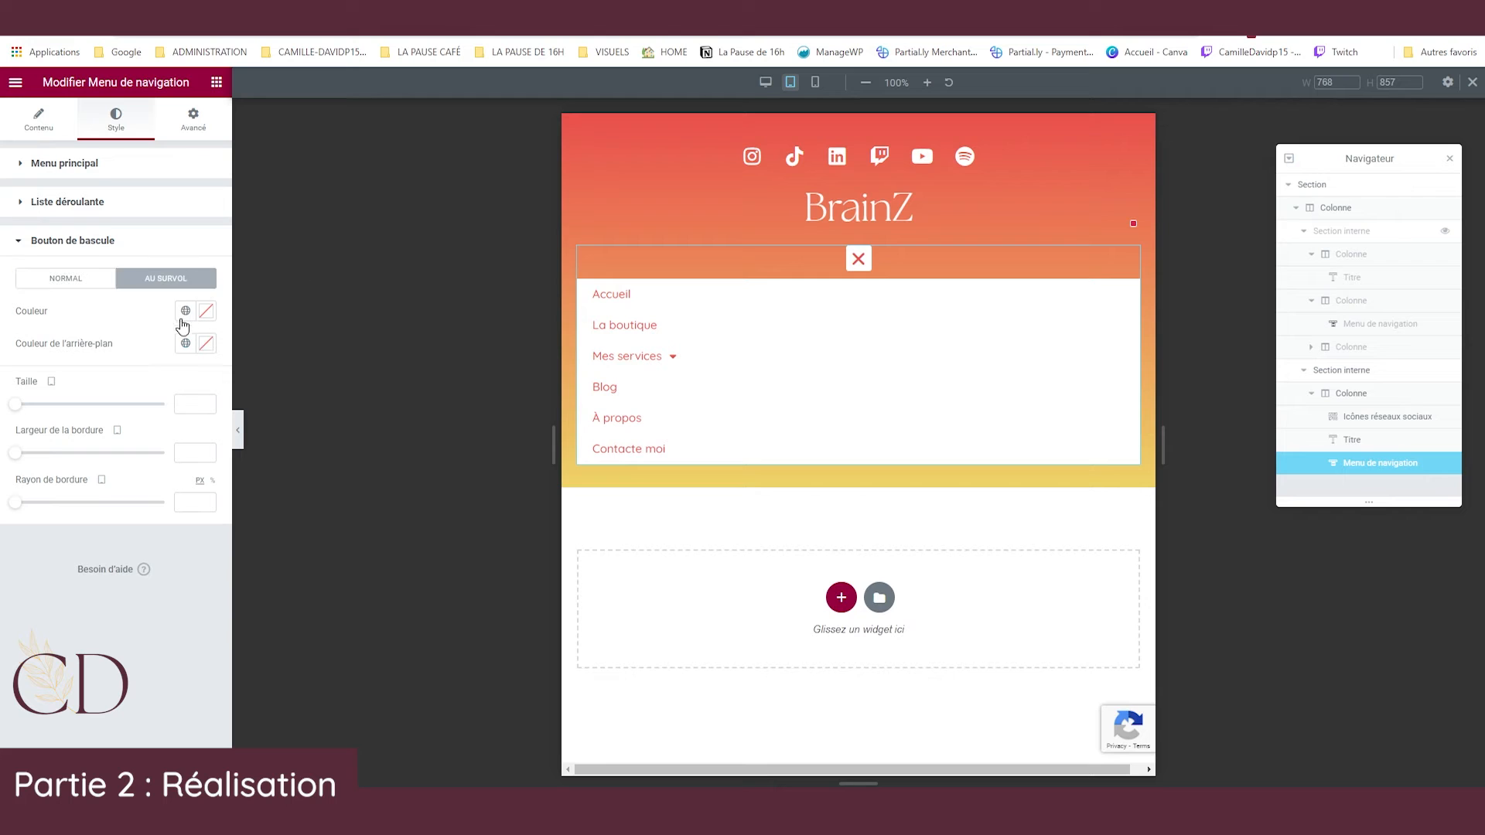
{"action": "left_click", "coordinate": [186, 311]}
{"action": "scroll", "coordinate": [93, 465], "scroll_direction": "down", "scroll_amount": 2}
{"action": "left_click", "coordinate": [93, 497]}
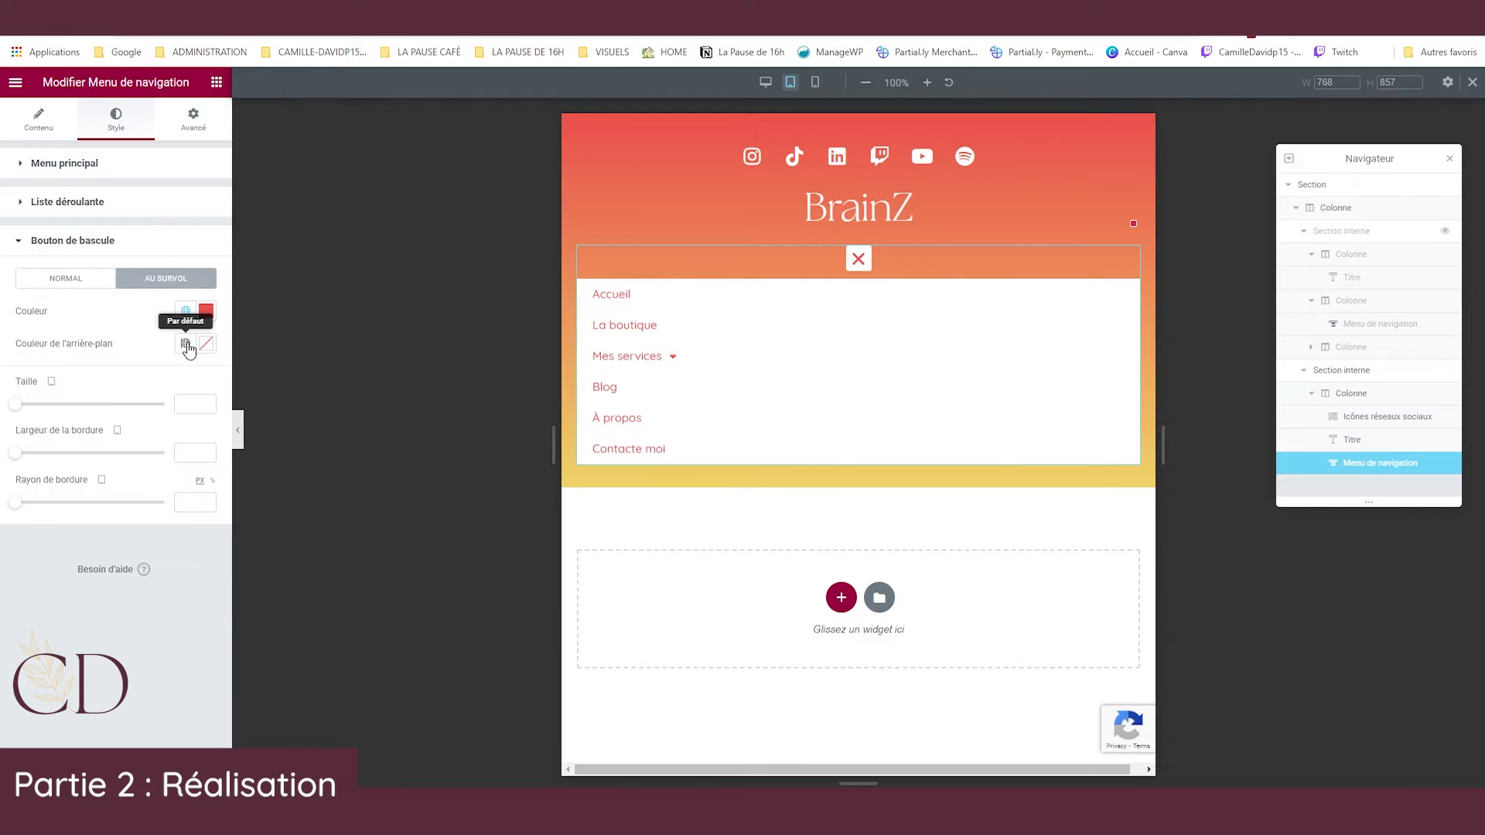
{"action": "left_click", "coordinate": [186, 345]}
{"action": "left_click", "coordinate": [90, 552]}
{"action": "left_click", "coordinate": [858, 260]}
{"action": "left_click", "coordinate": [859, 260]}
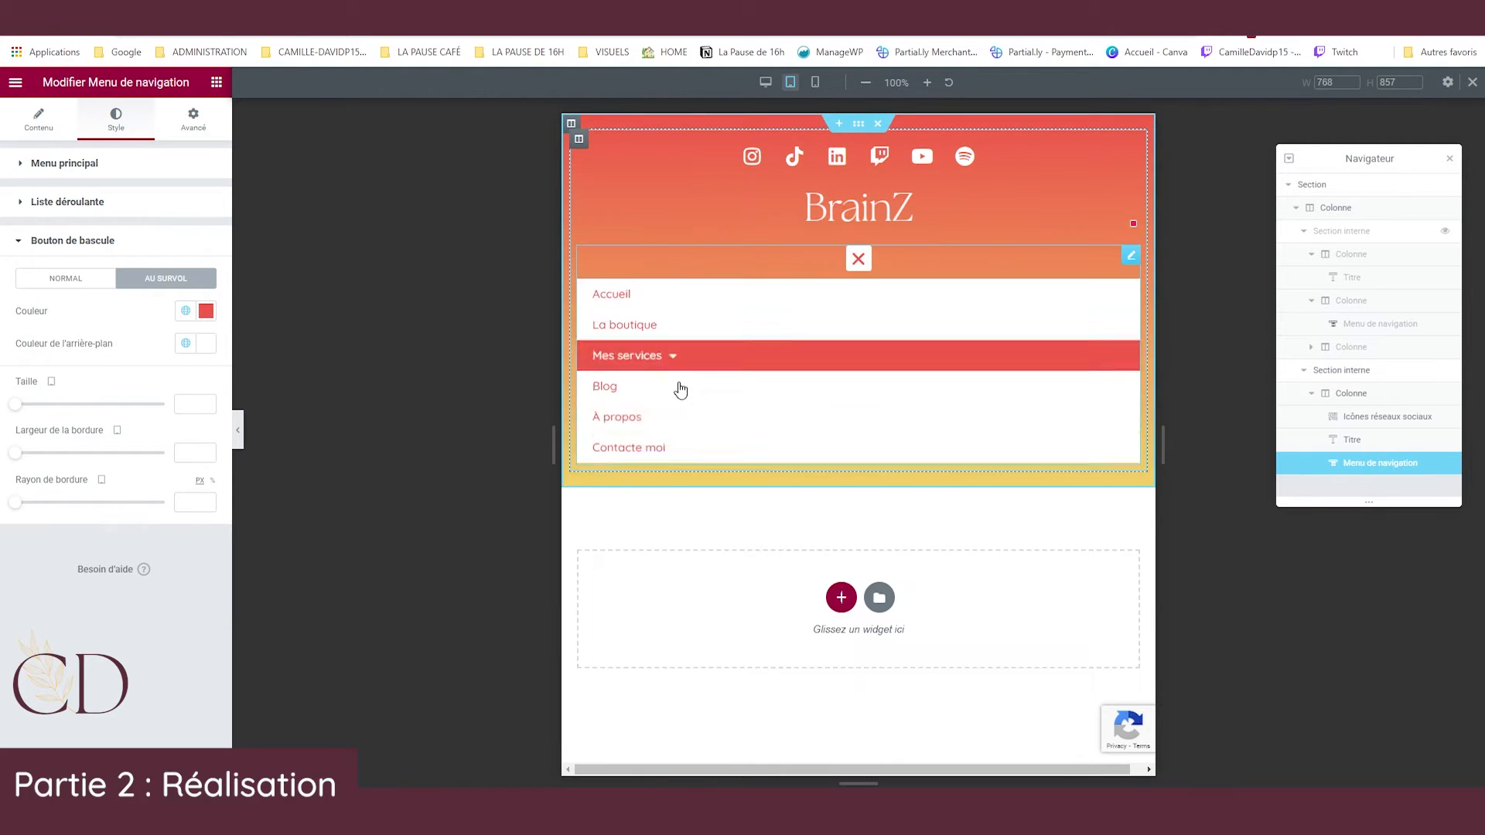
{"action": "left_click", "coordinate": [857, 263]}
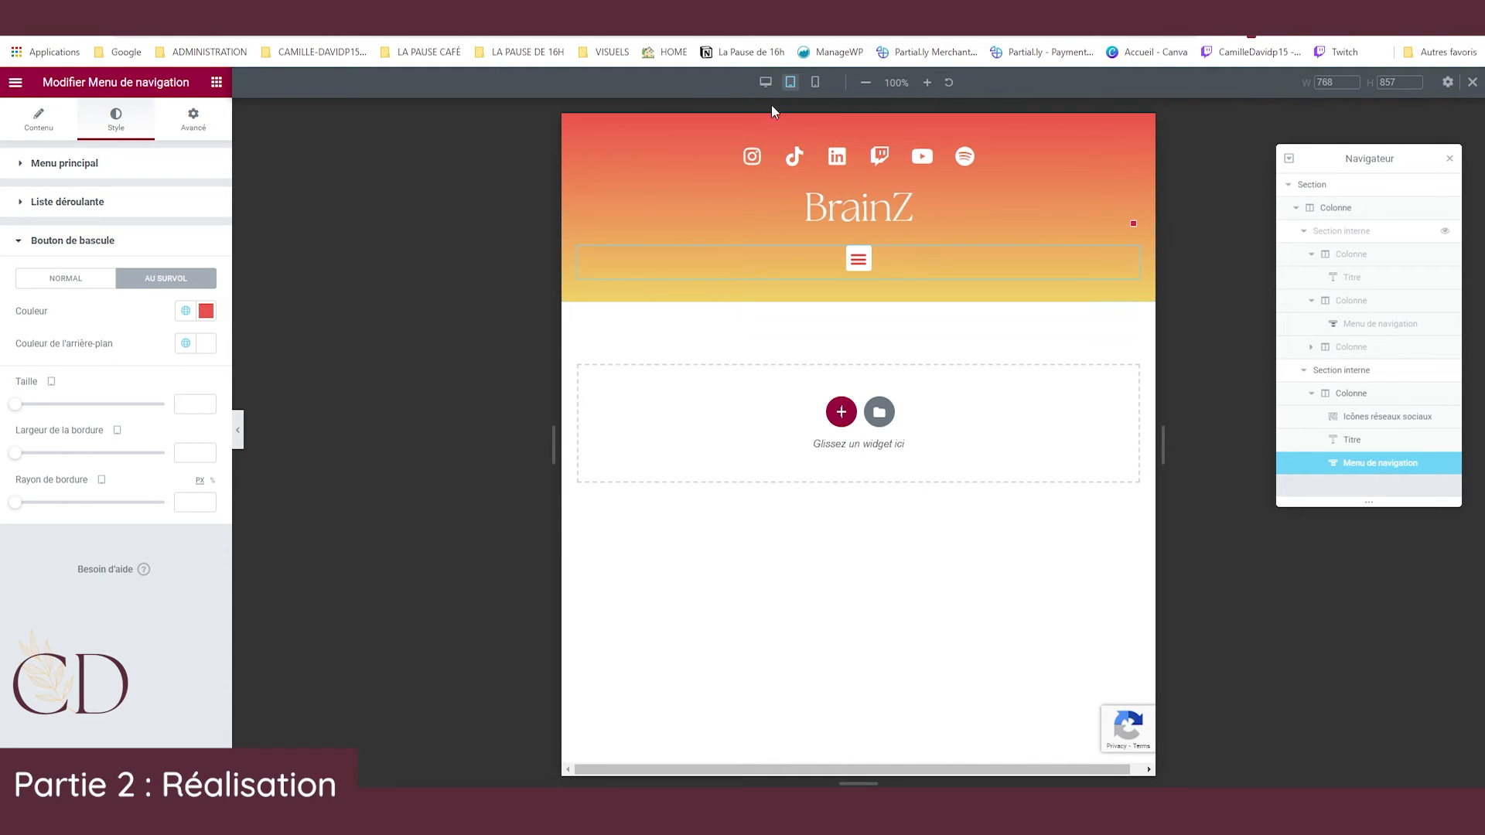
In the desktop view, set the duplicated inner section's responsive visibility to hidden on computers (Masquer sur Ordinateur).
{"action": "left_click", "coordinate": [766, 82]}
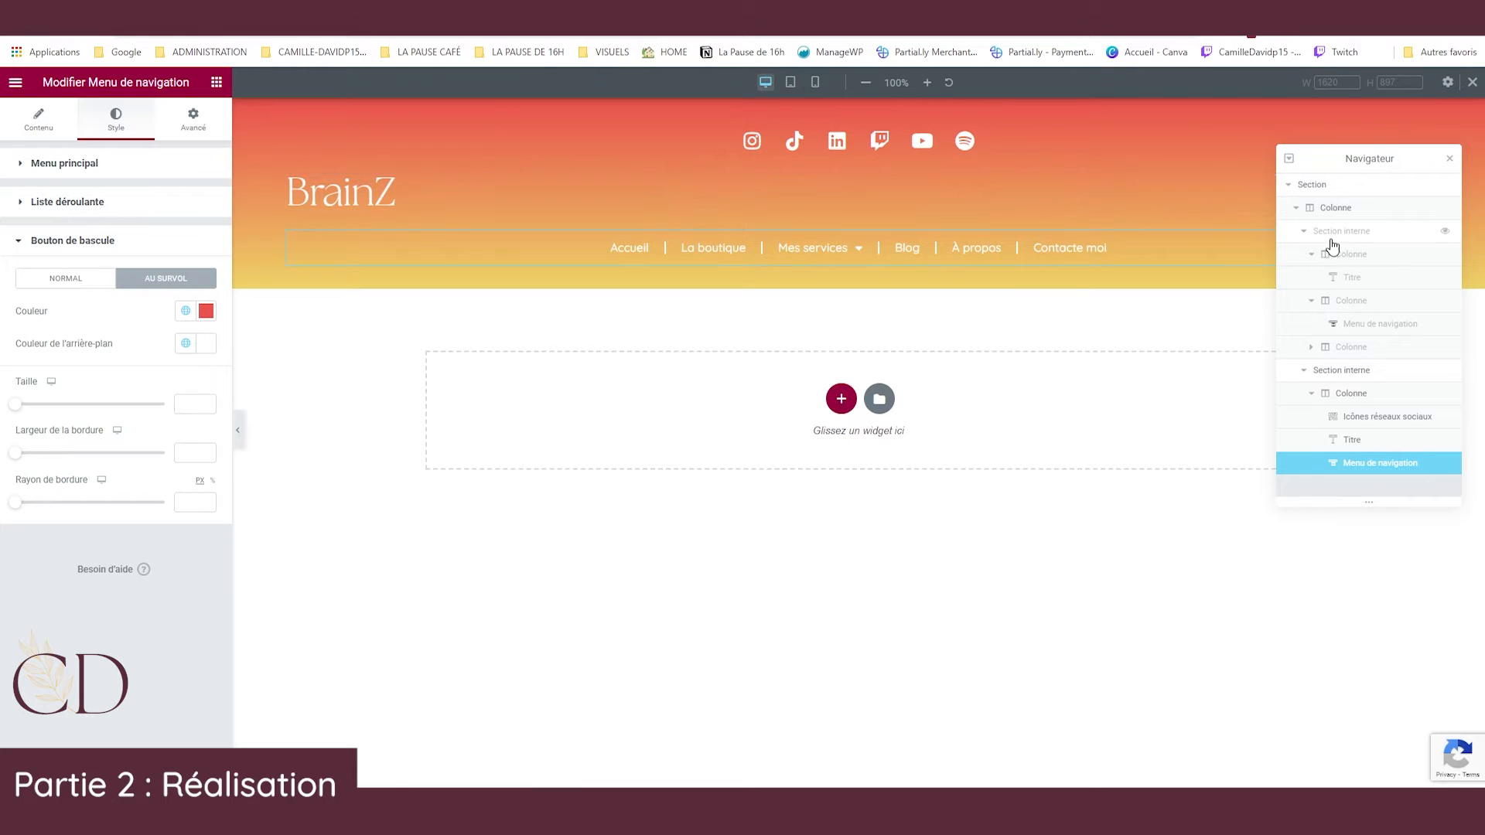
{"action": "left_click", "coordinate": [1354, 372]}
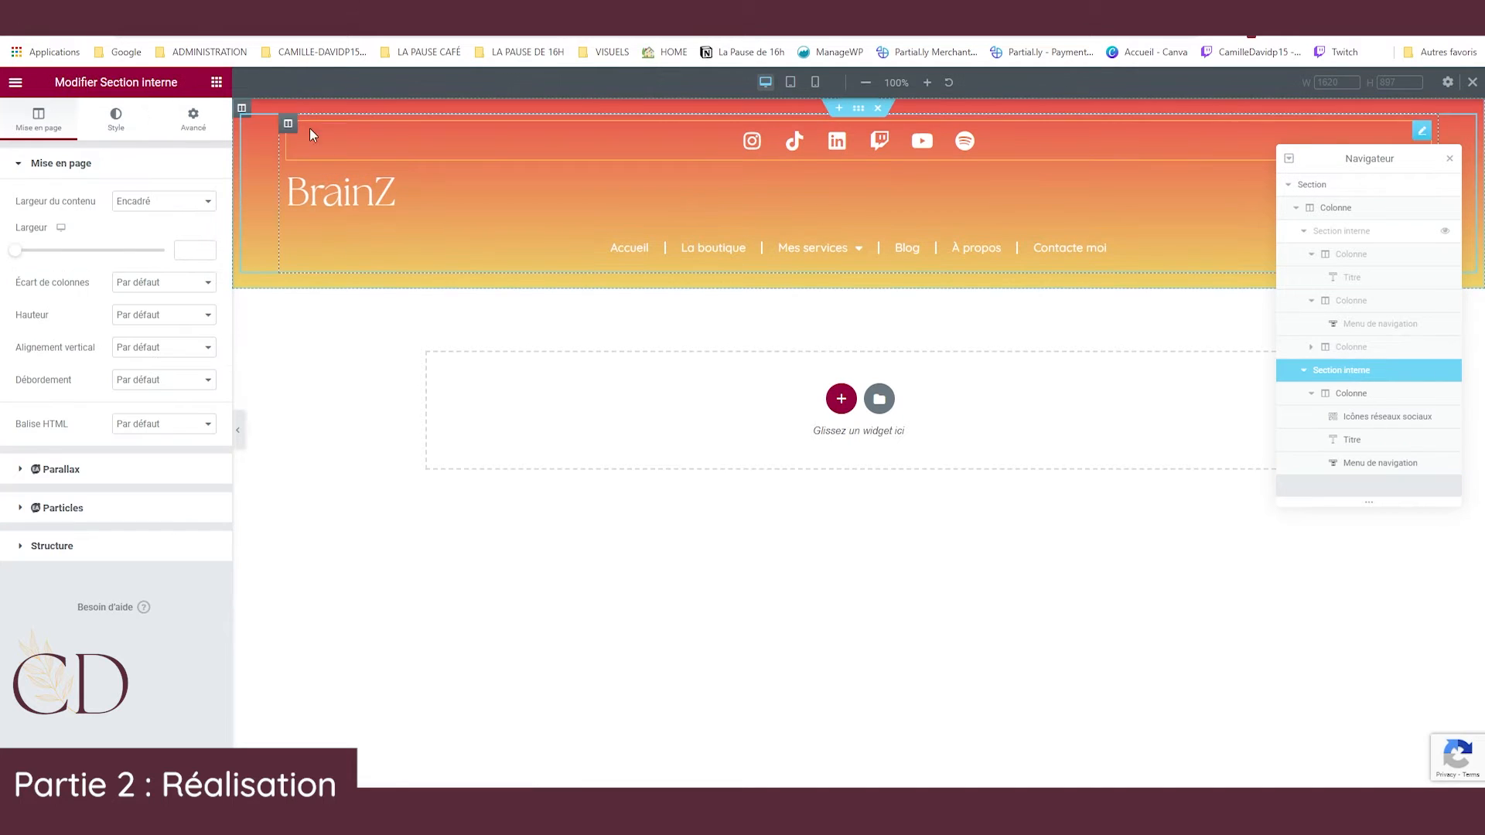
{"action": "left_click", "coordinate": [193, 124]}
{"action": "left_click", "coordinate": [164, 508]}
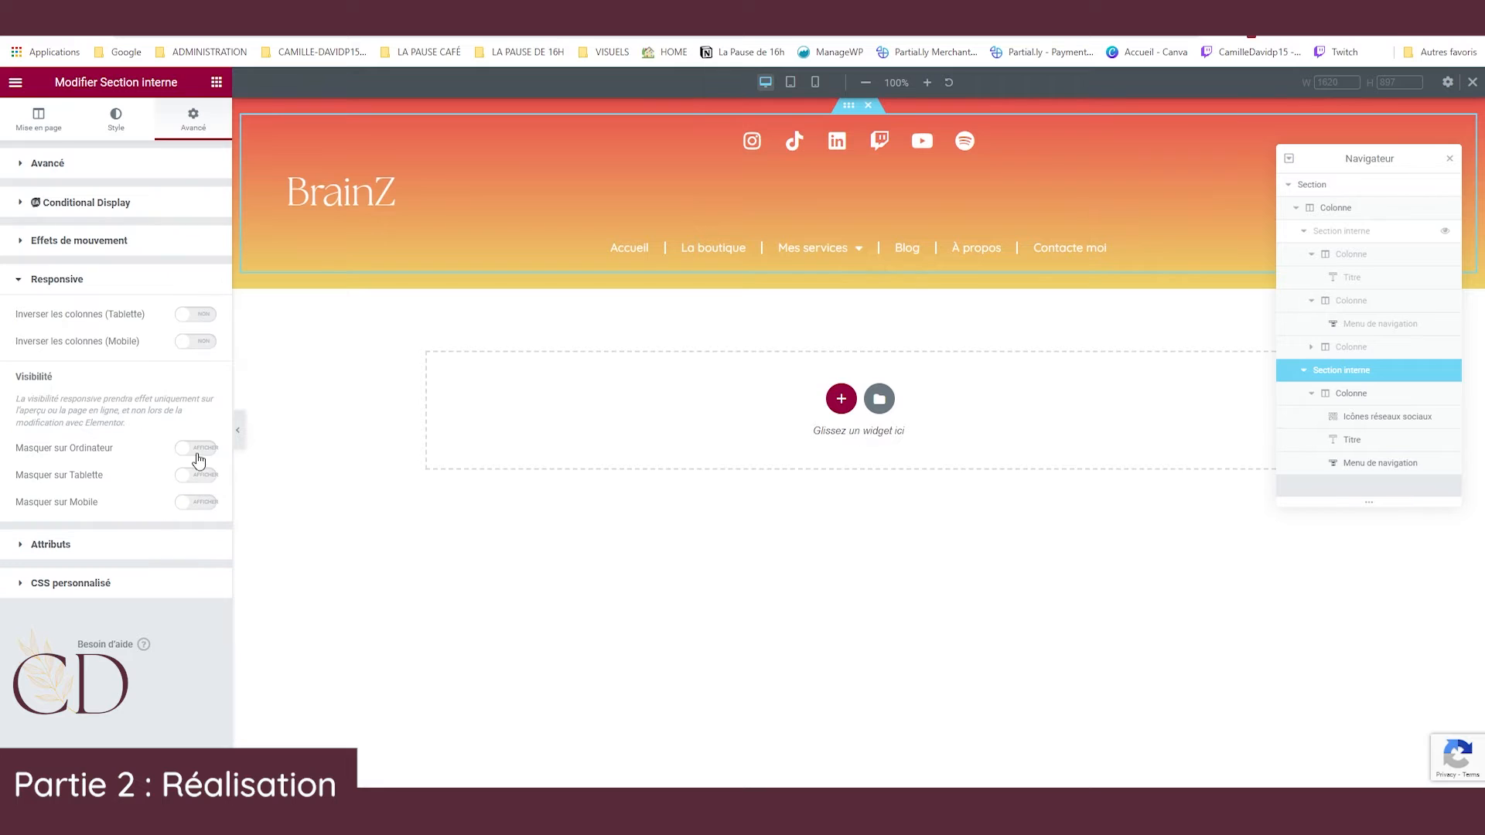
{"action": "left_click", "coordinate": [198, 455]}
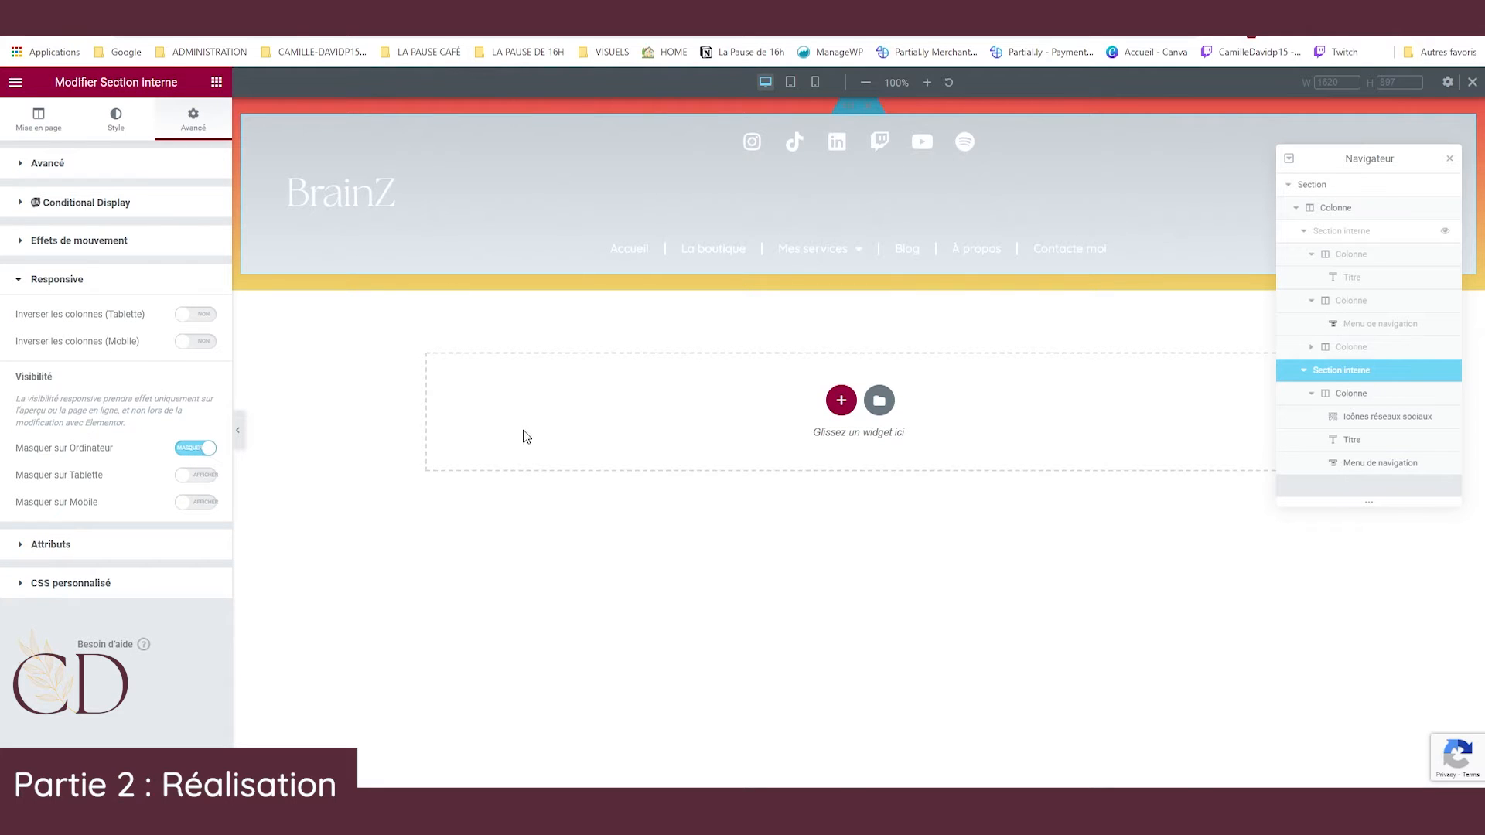
Show the original inner section again and set it to be hidden on tablet and mobile.
{"action": "left_click", "coordinate": [1444, 231]}
{"action": "left_click", "coordinate": [1350, 231]}
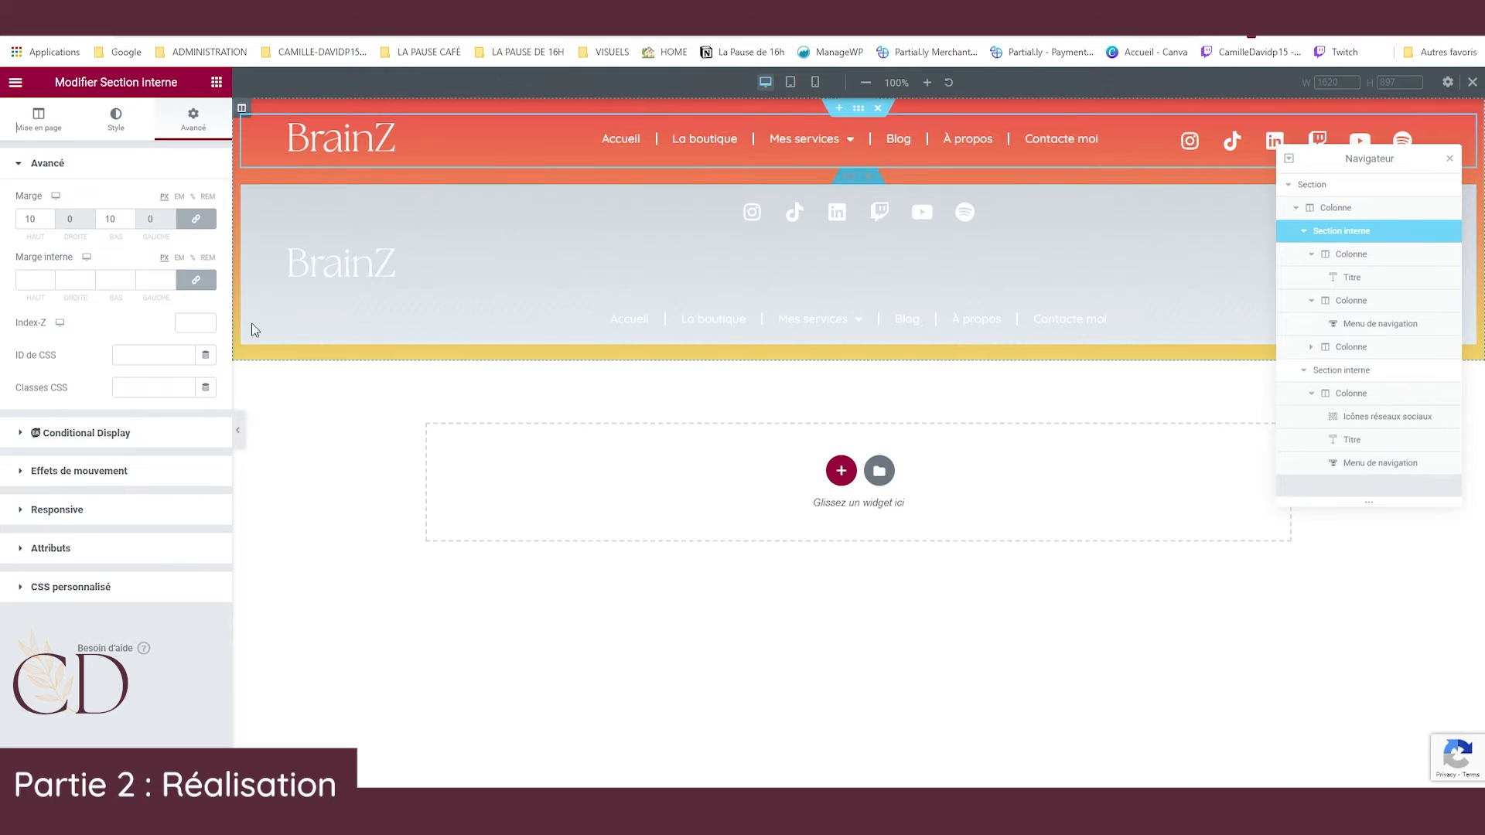
{"action": "left_click", "coordinate": [125, 512]}
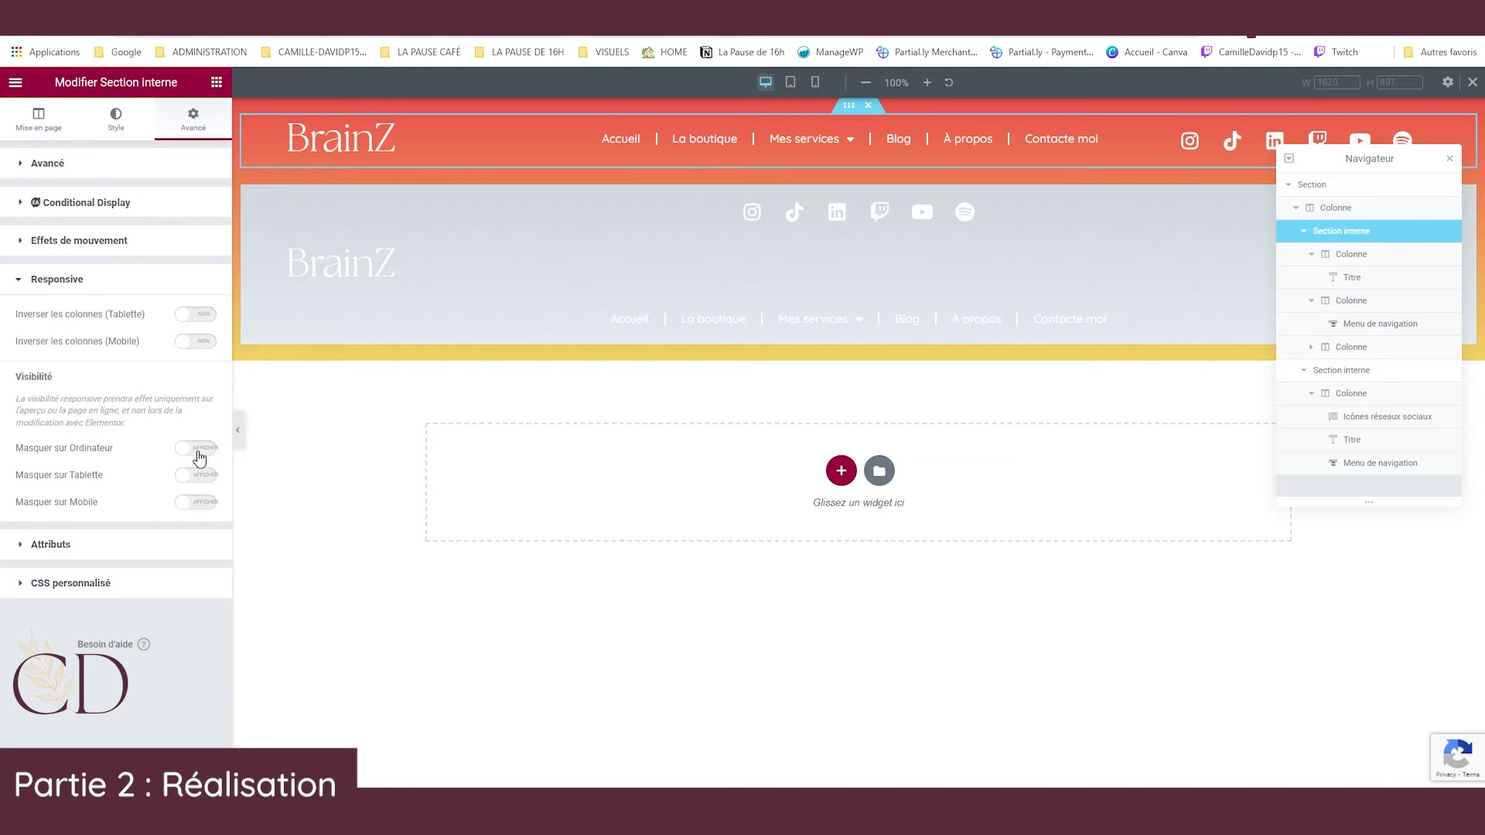
{"action": "left_click", "coordinate": [197, 475]}
{"action": "left_click", "coordinate": [196, 502]}
Preview the header in tablet and mobile views with the original inner section hidden in the Navigateur, then return to desktop.
{"action": "left_click", "coordinate": [791, 82]}
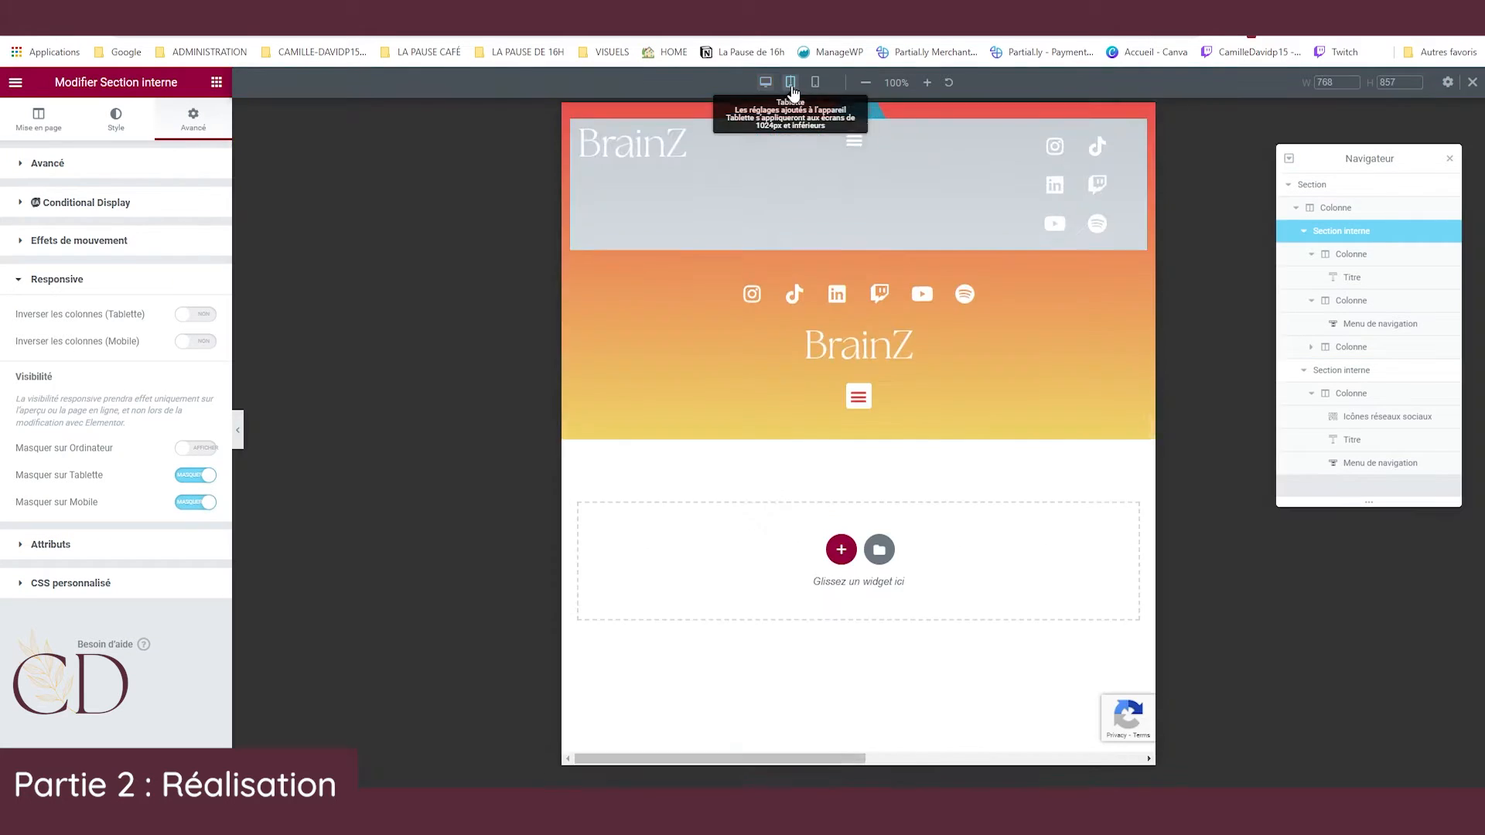
{"action": "left_click", "coordinate": [1446, 232]}
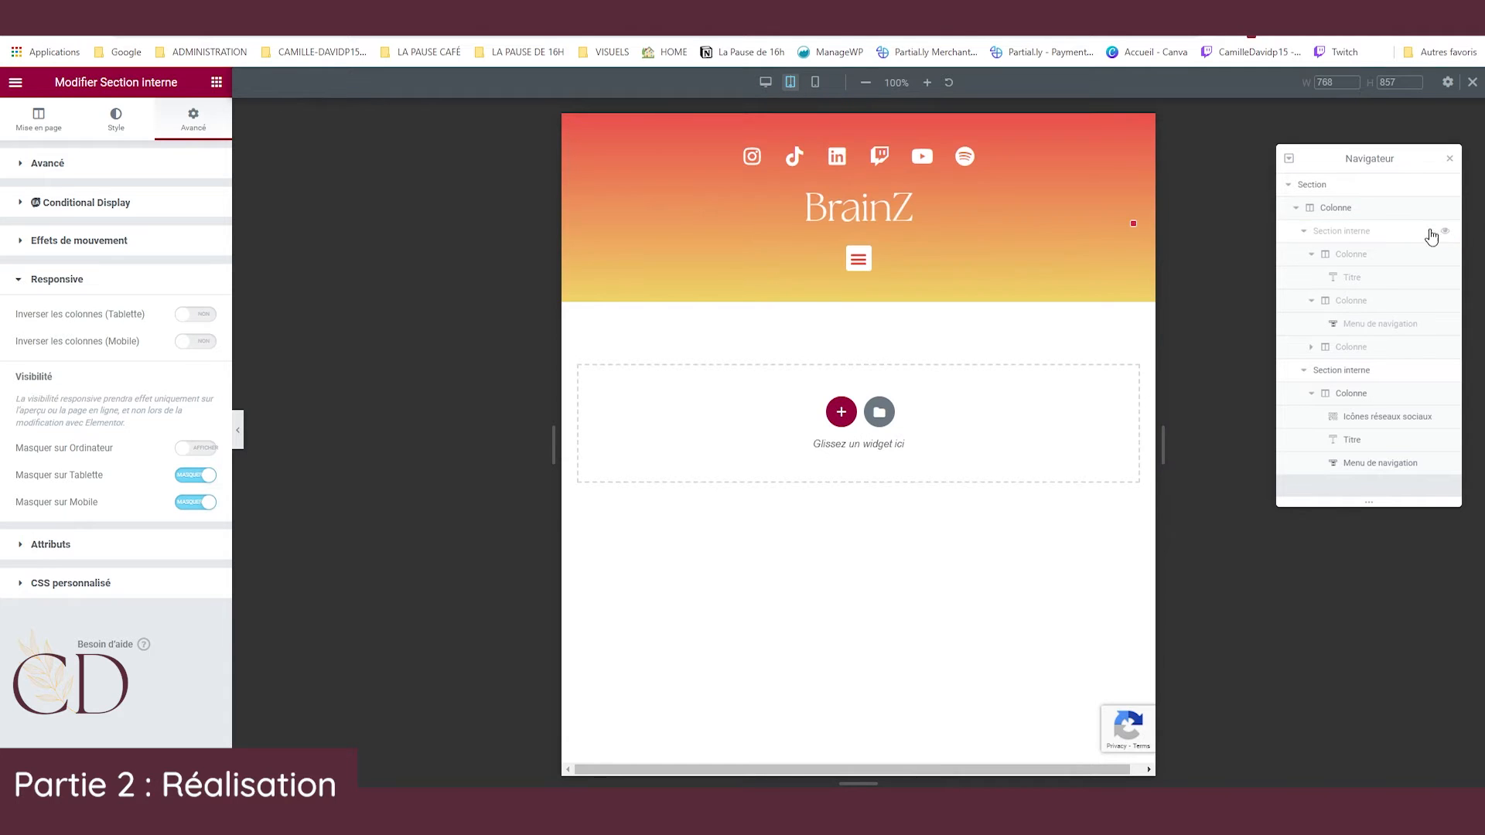
{"action": "left_click", "coordinate": [815, 82]}
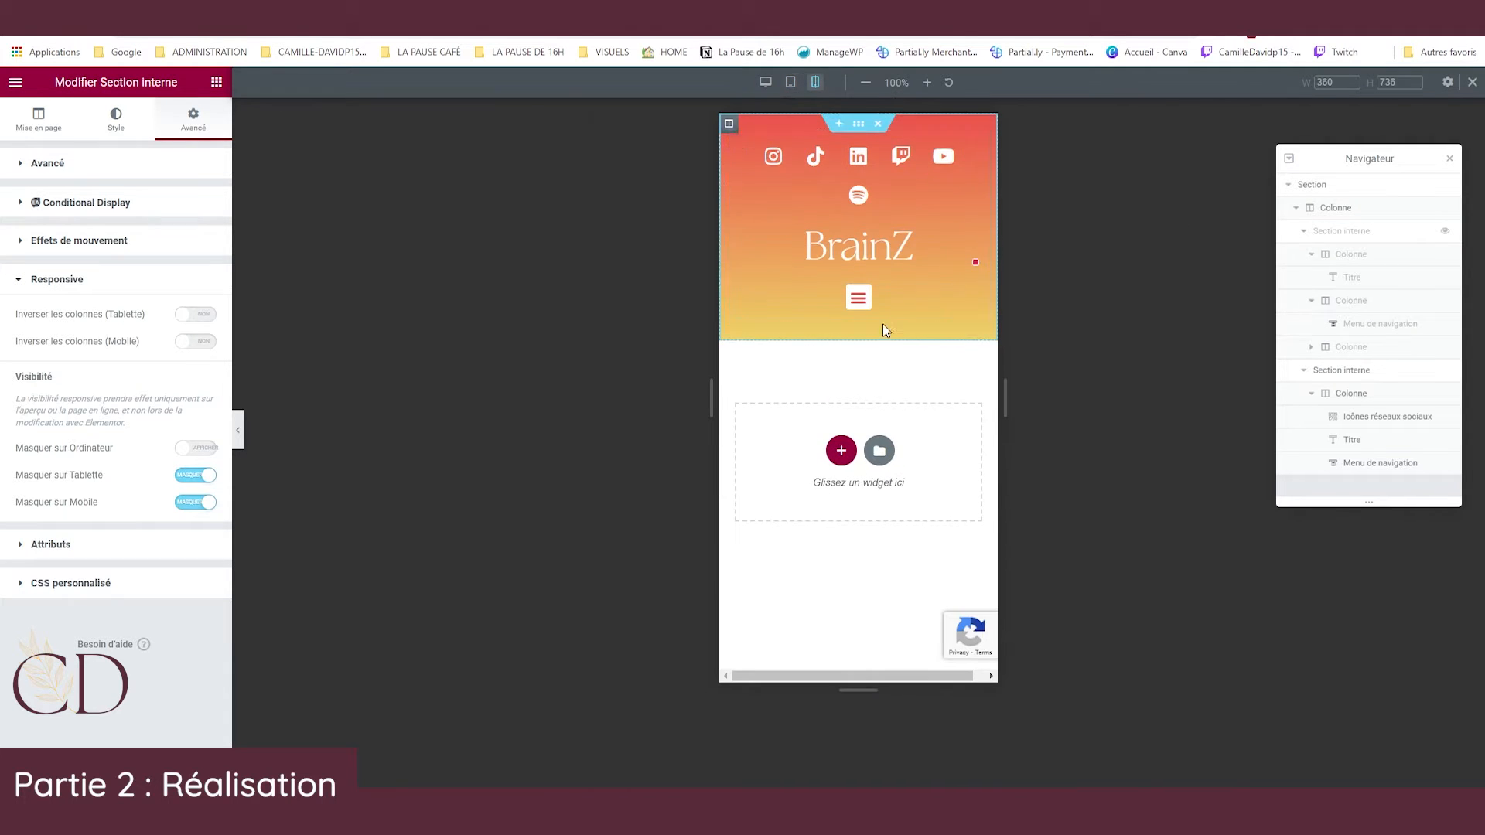
{"action": "left_click", "coordinate": [834, 181]}
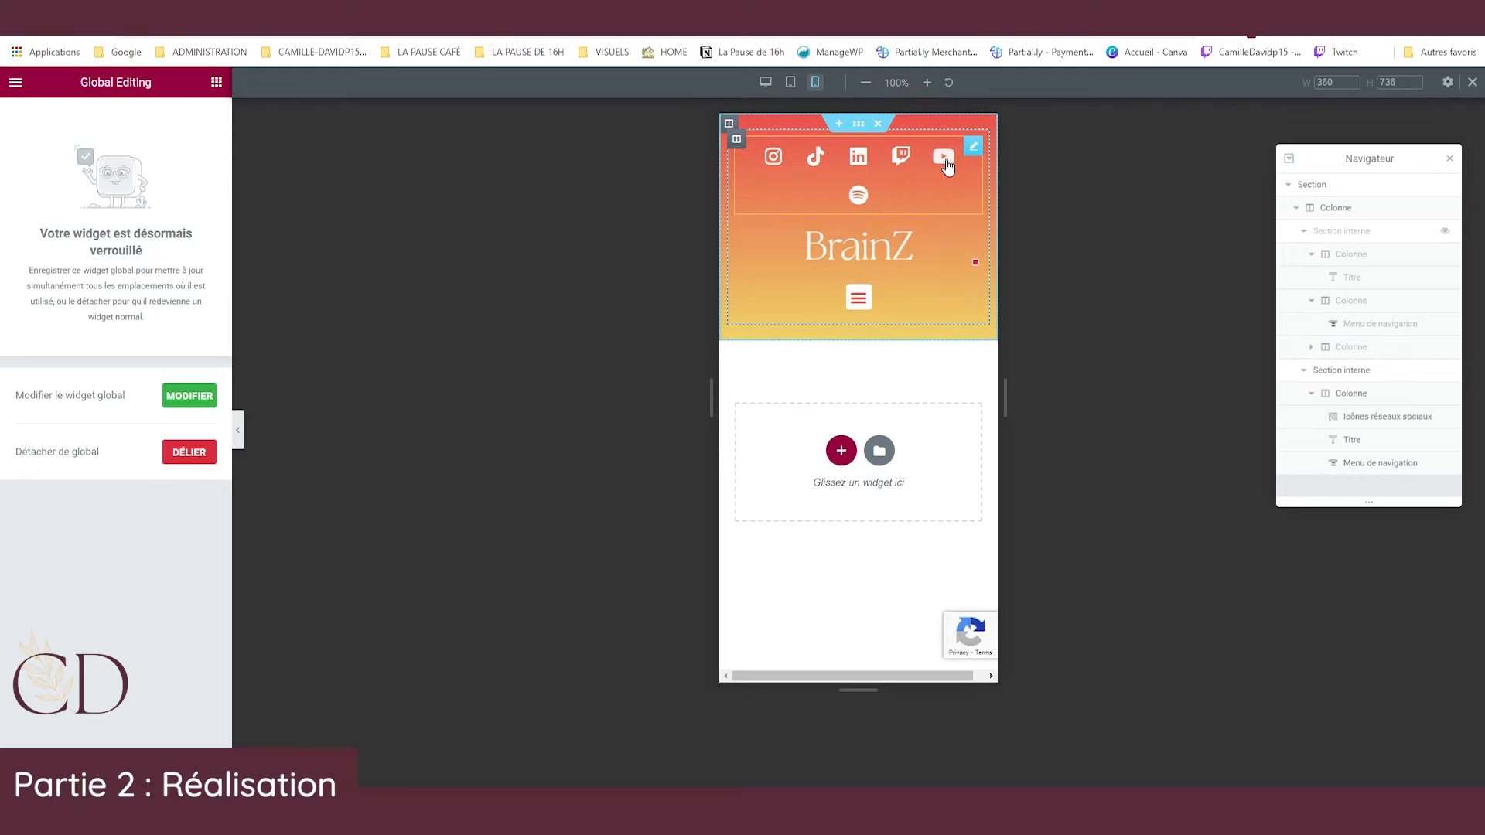
{"action": "left_click", "coordinate": [791, 82]}
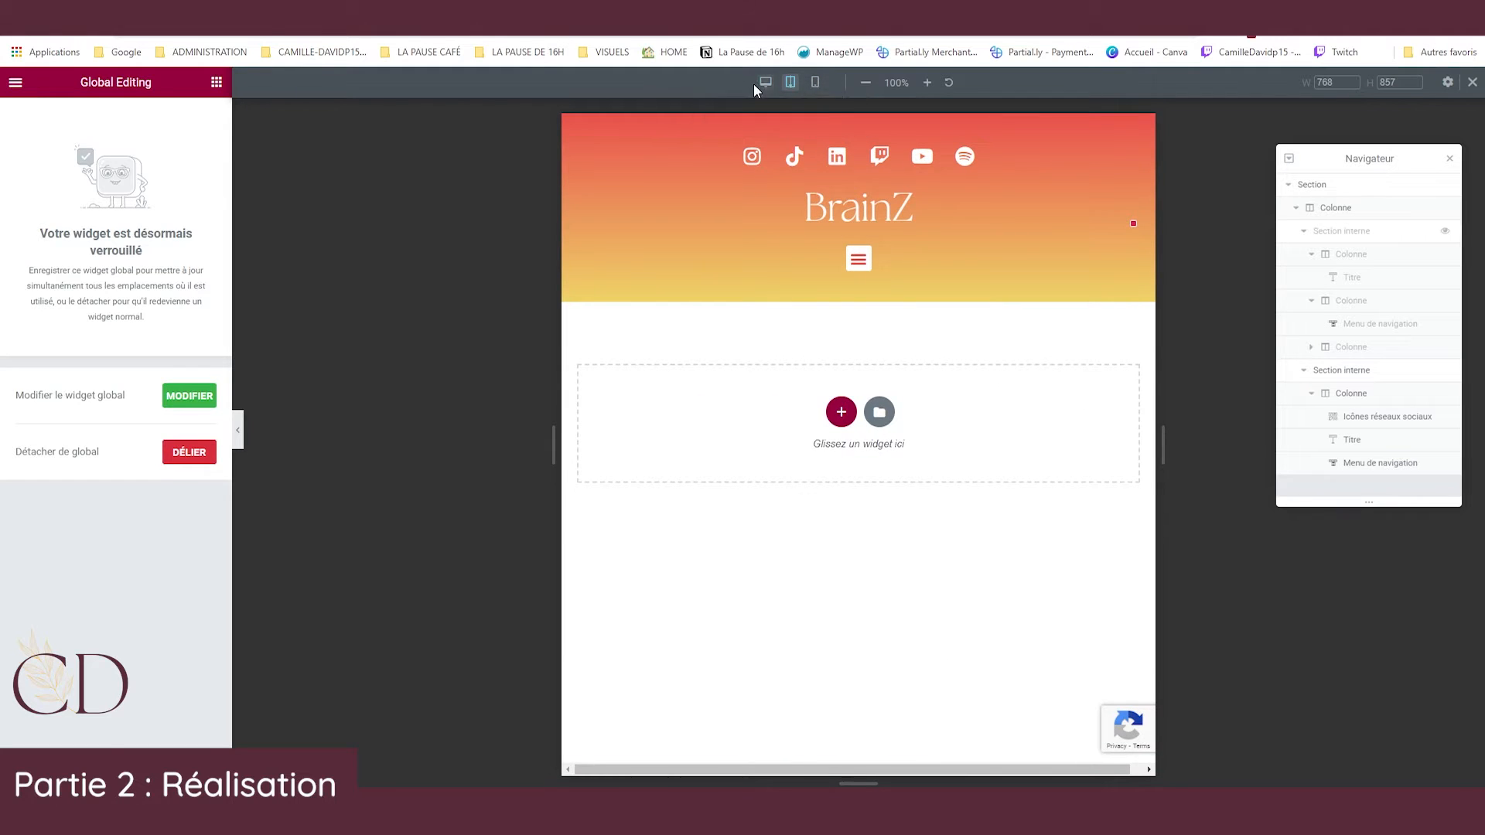
{"action": "left_click", "coordinate": [766, 82]}
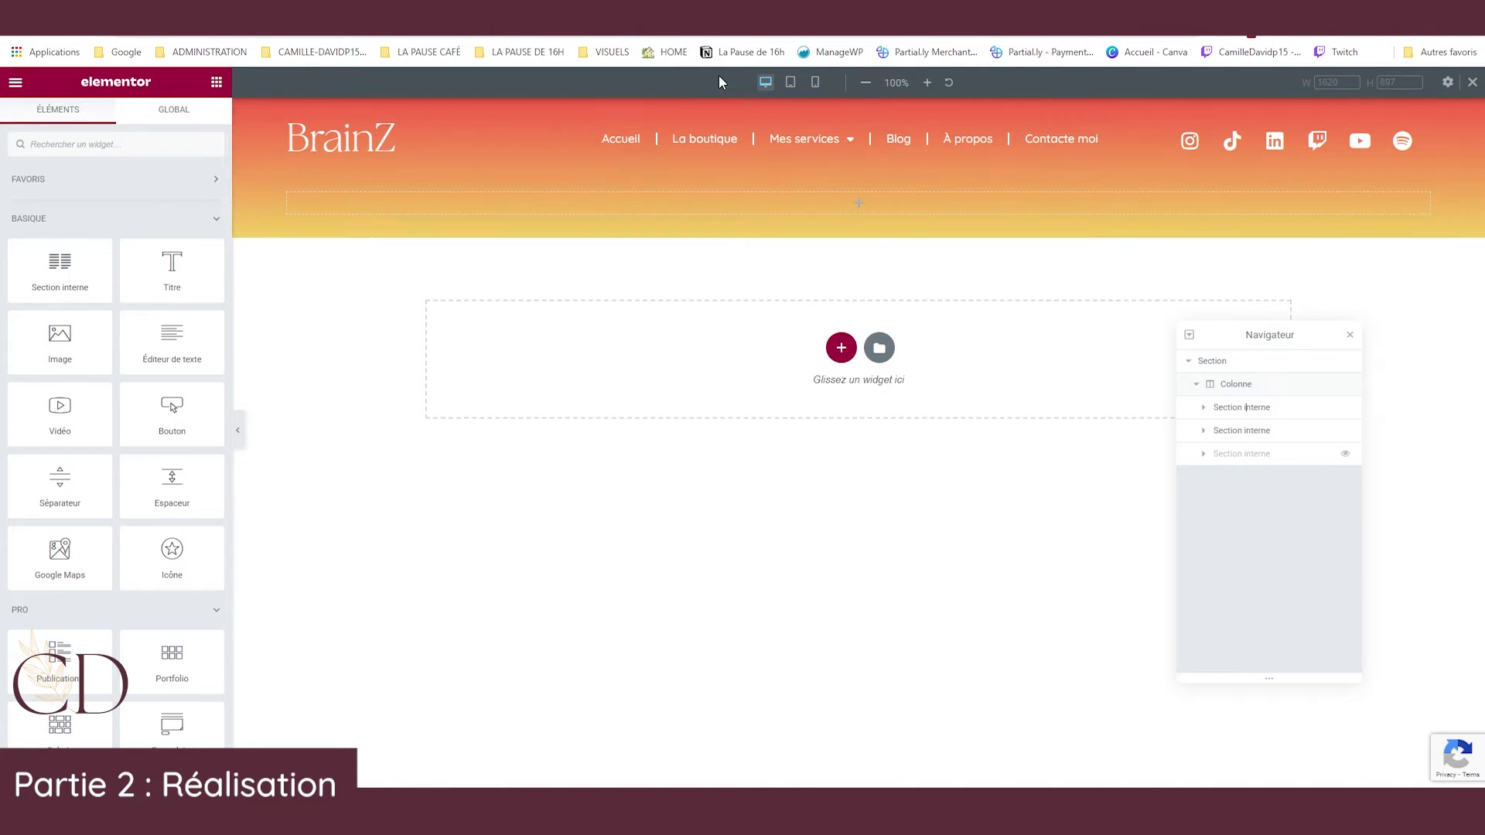
Open the existing webmaster website in a new browser tab and examine the headers of its home and blog pages.
{"action": "mouse_move", "coordinate": [826, 171]}
{"action": "key", "text": "ctrl+t"}
{"action": "type", "text": "ca"}
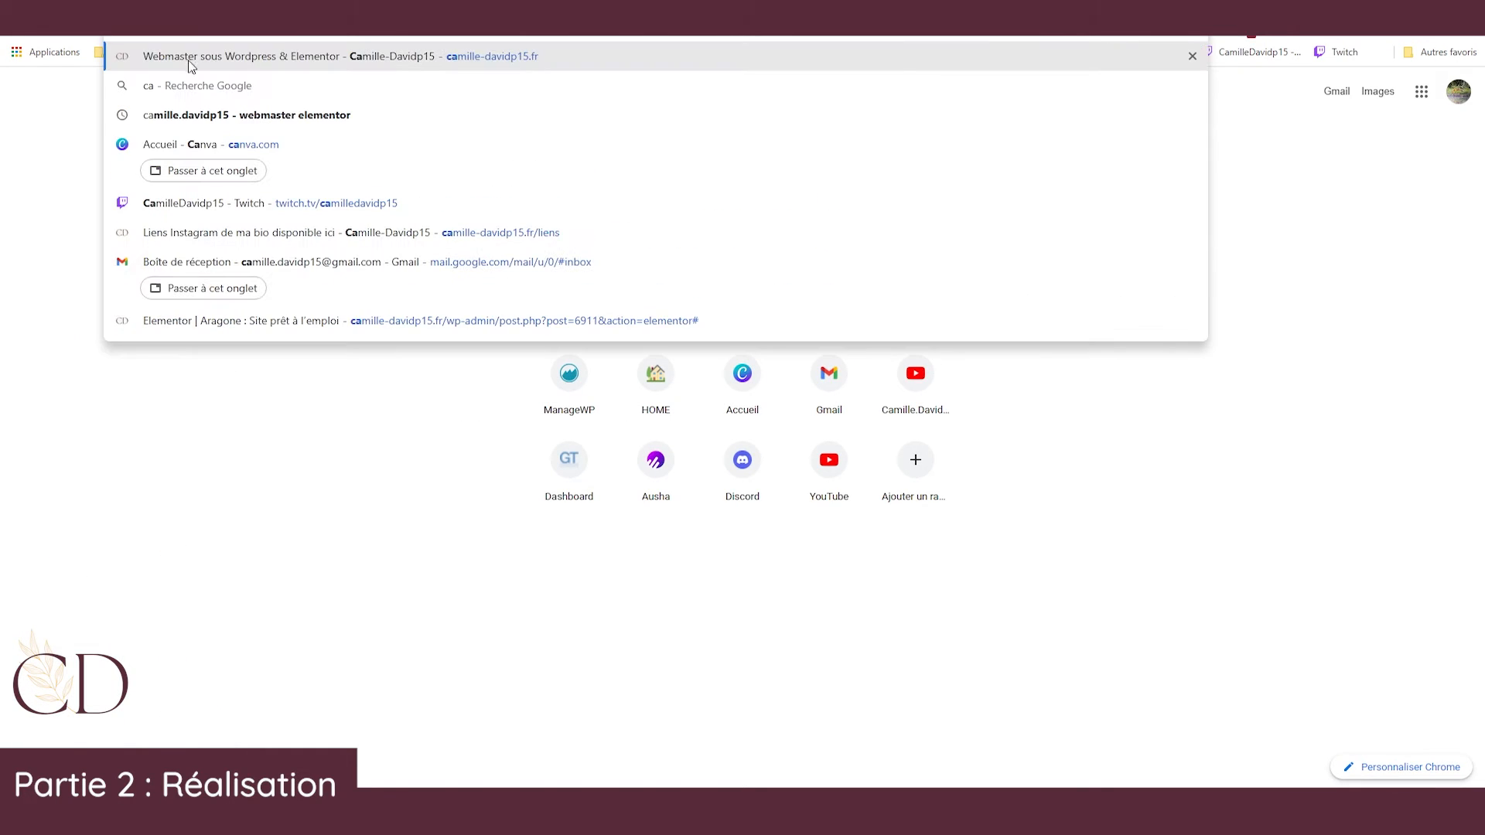
{"action": "key", "text": "Escape"}
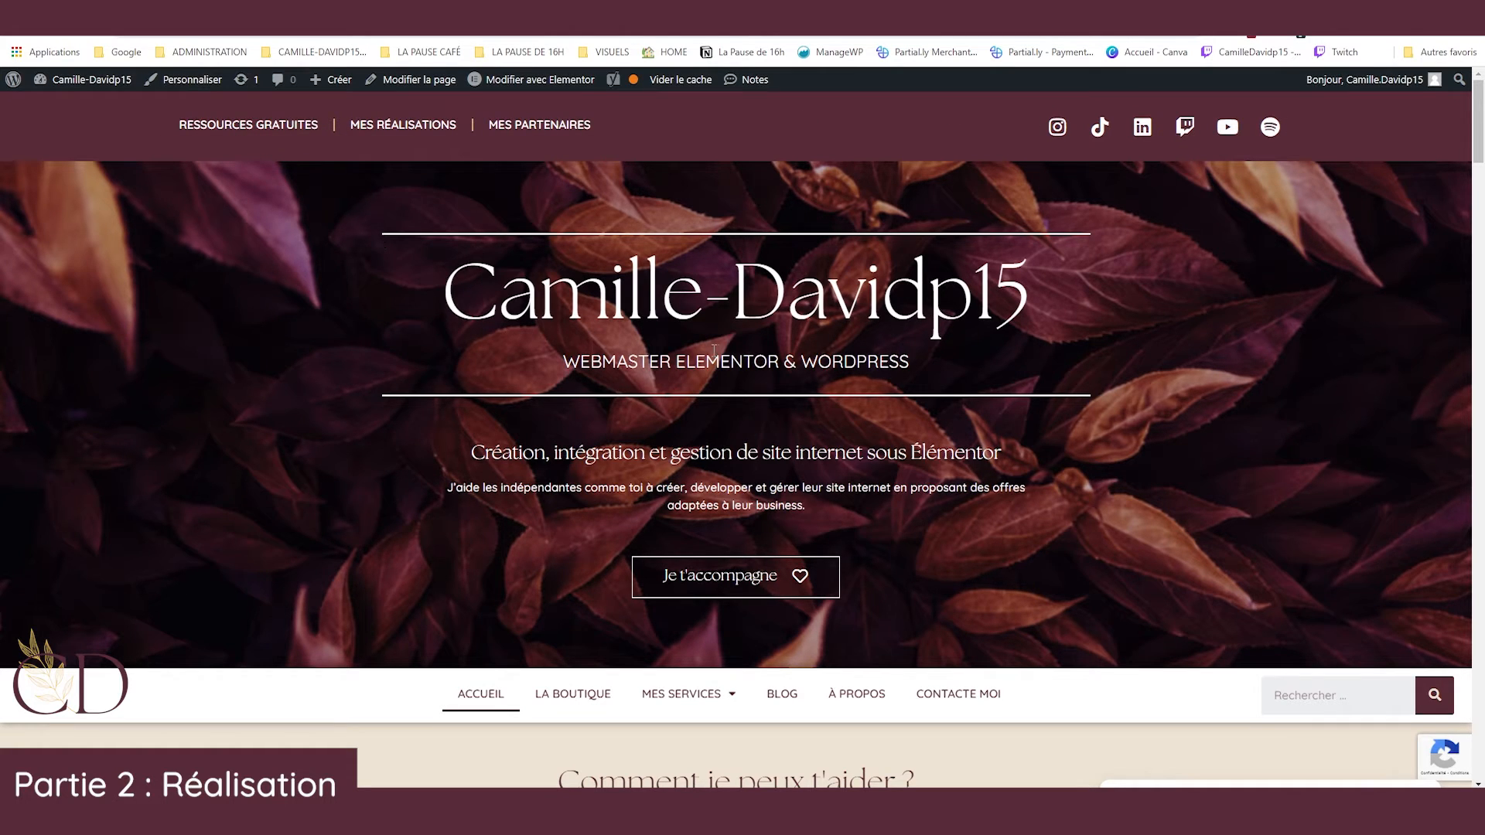
{"action": "scroll", "coordinate": [714, 350], "scroll_direction": "down", "scroll_amount": 3}
{"action": "left_click_drag", "start_coordinate": [455, 255], "coordinate": [806, 274]}
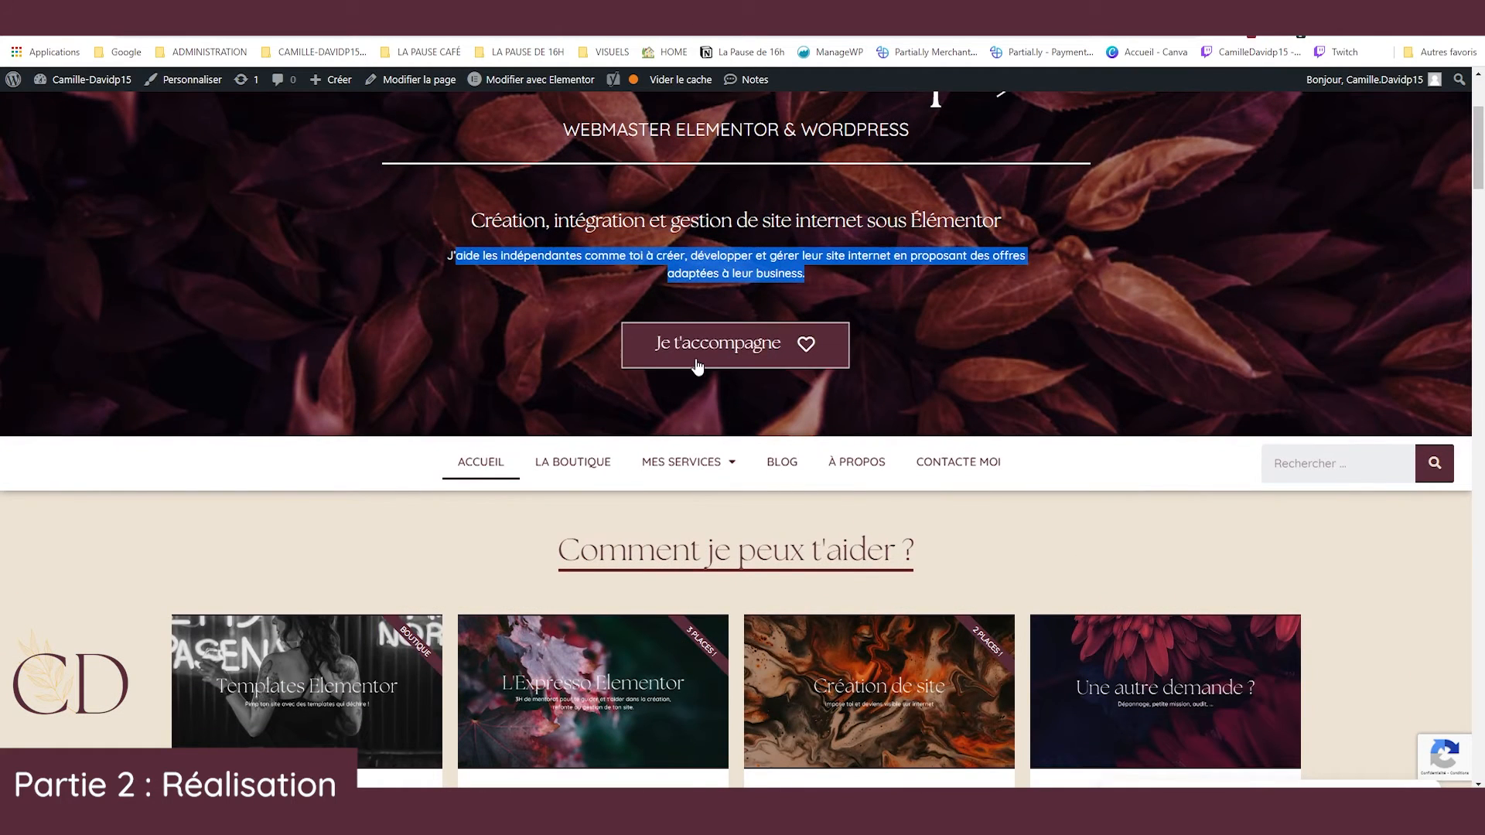
{"action": "mouse_move", "coordinate": [700, 466]}
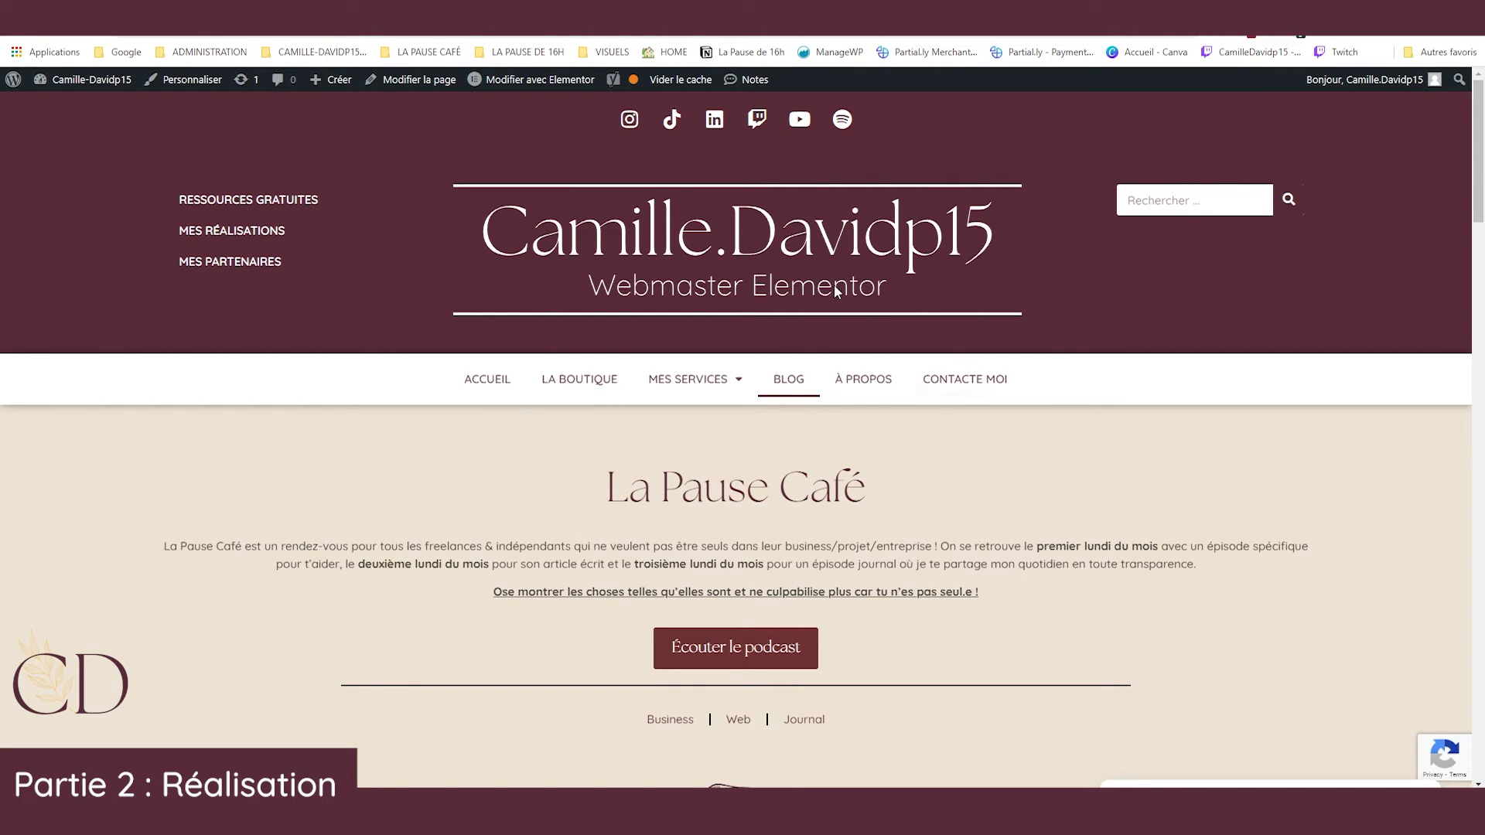
{"action": "scroll", "coordinate": [844, 192], "scroll_direction": "down", "scroll_amount": 3}
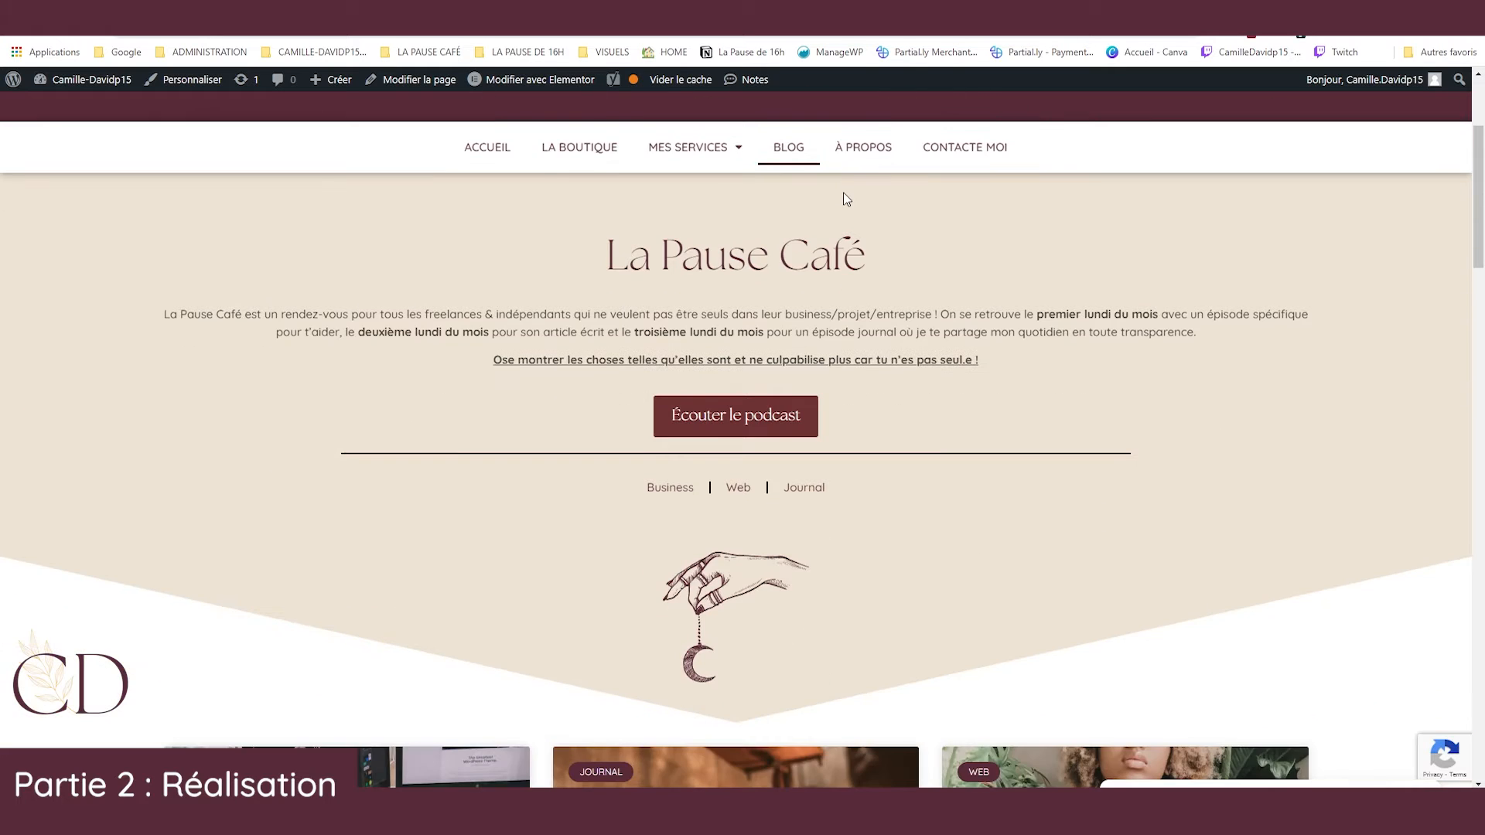
{"action": "scroll", "coordinate": [764, 194], "scroll_direction": "up", "scroll_amount": 3}
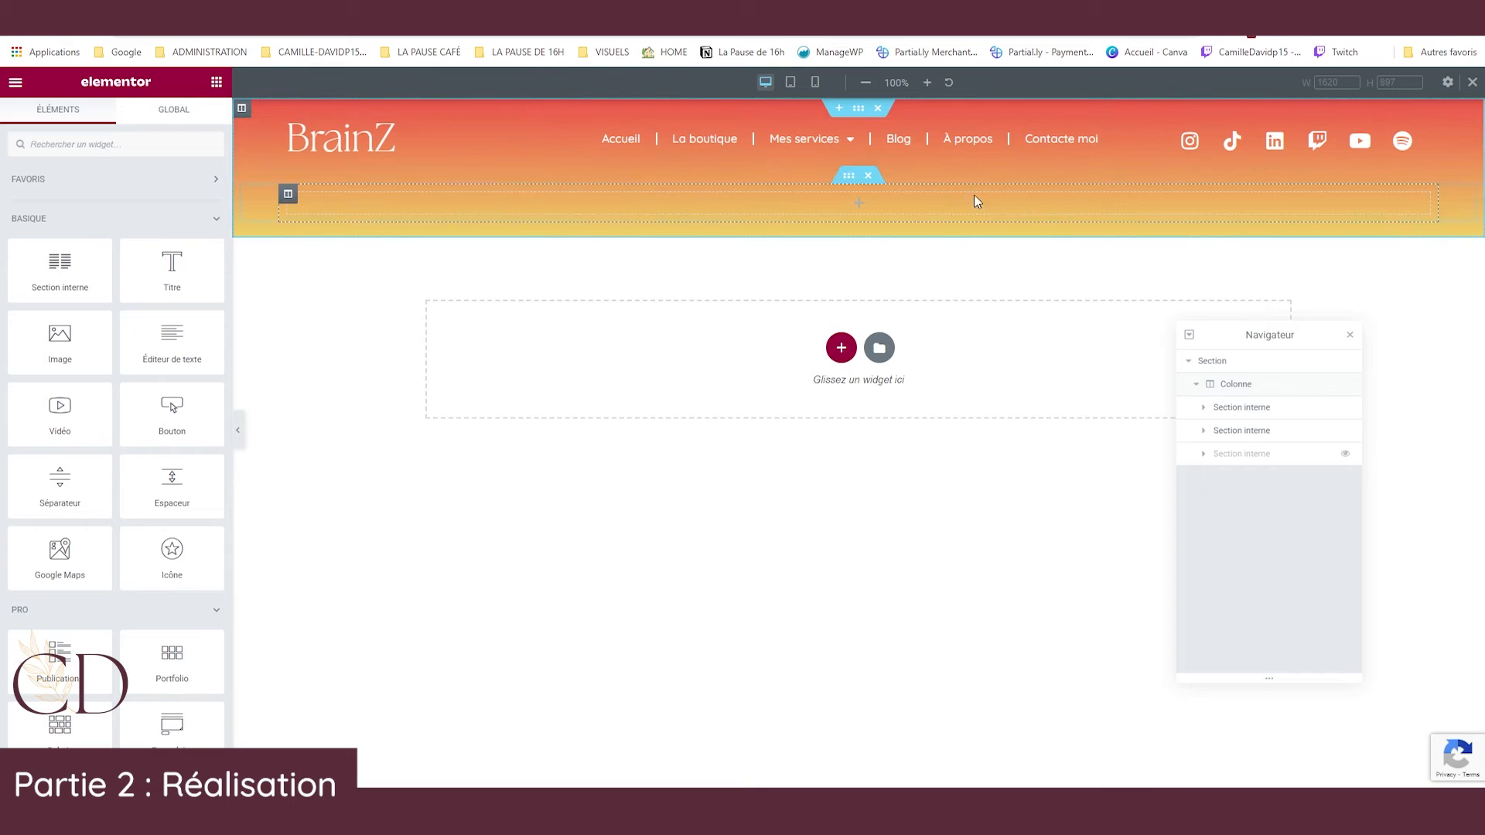
Back in Elementor, add a text editor reading "En tête minimaliste" above the header's inner sections and delete the empty inner section.
{"action": "mouse_move", "coordinate": [850, 141]}
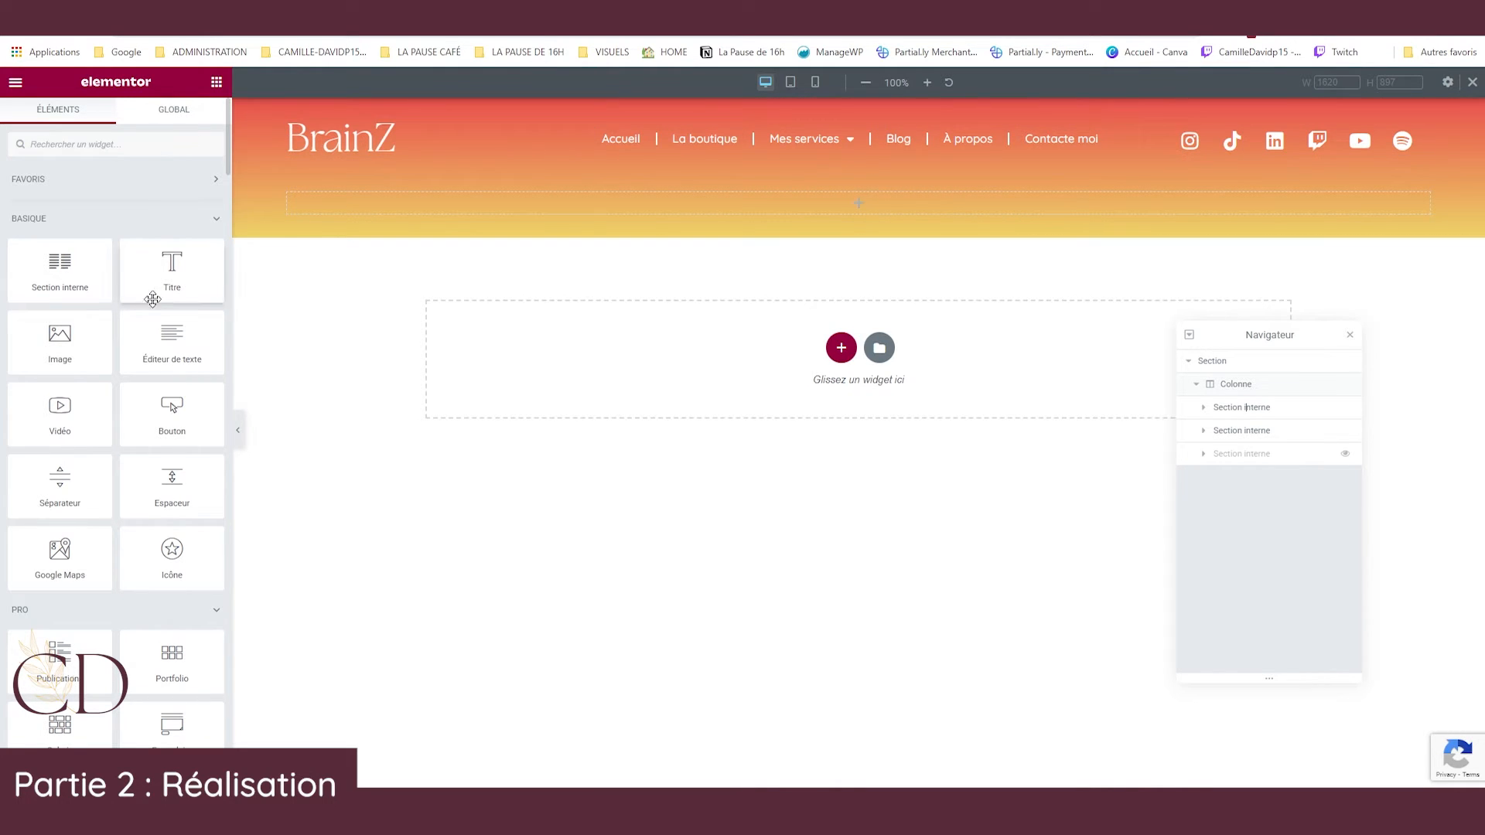
{"action": "left_click_drag", "start_coordinate": [159, 345], "coordinate": [649, 116]}
{"action": "left_click", "coordinate": [77, 209]}
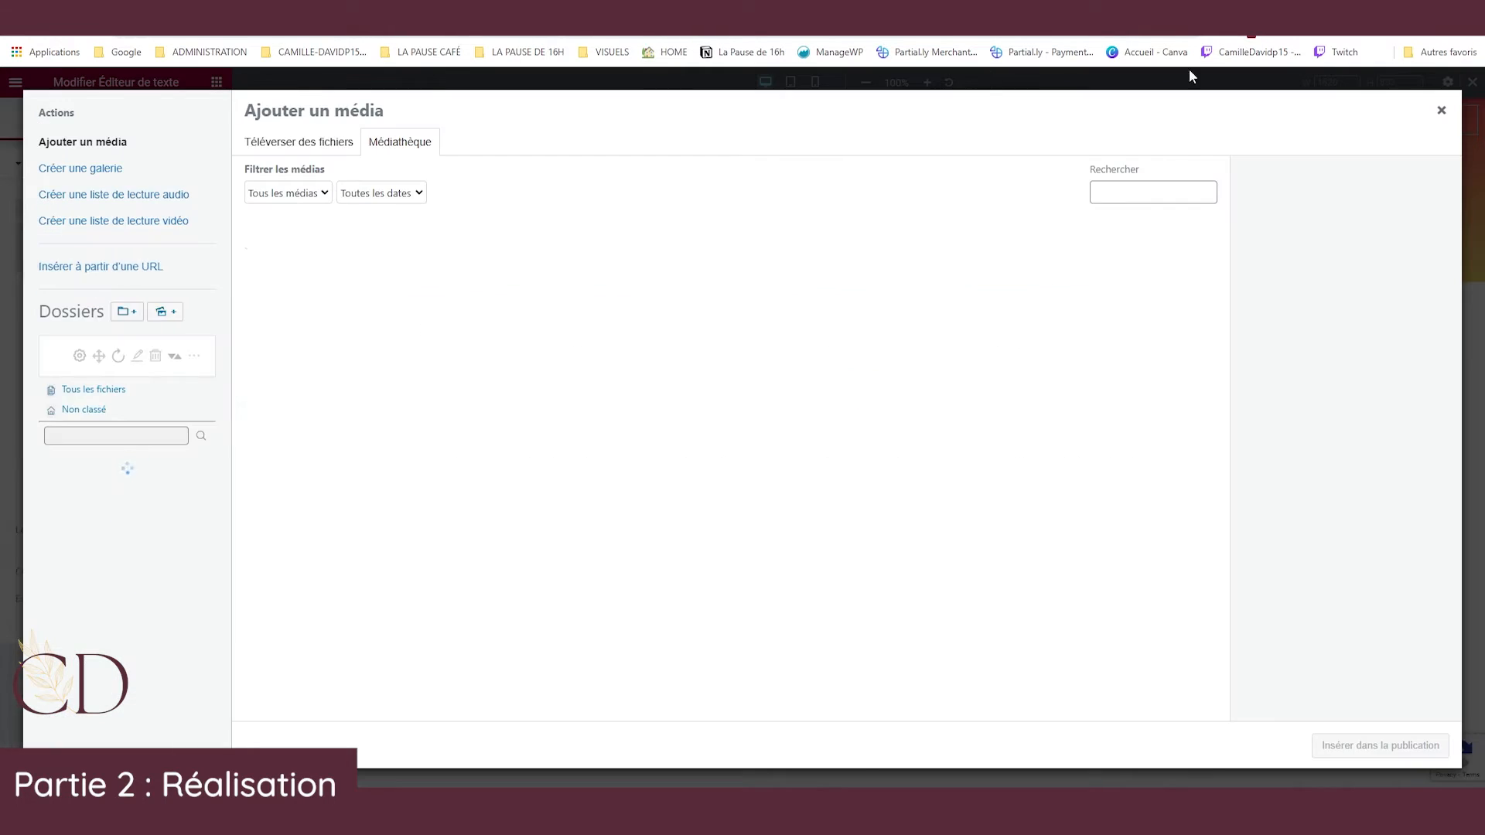
{"action": "key", "text": "Escape"}
{"action": "key", "text": "ctrl+a"}
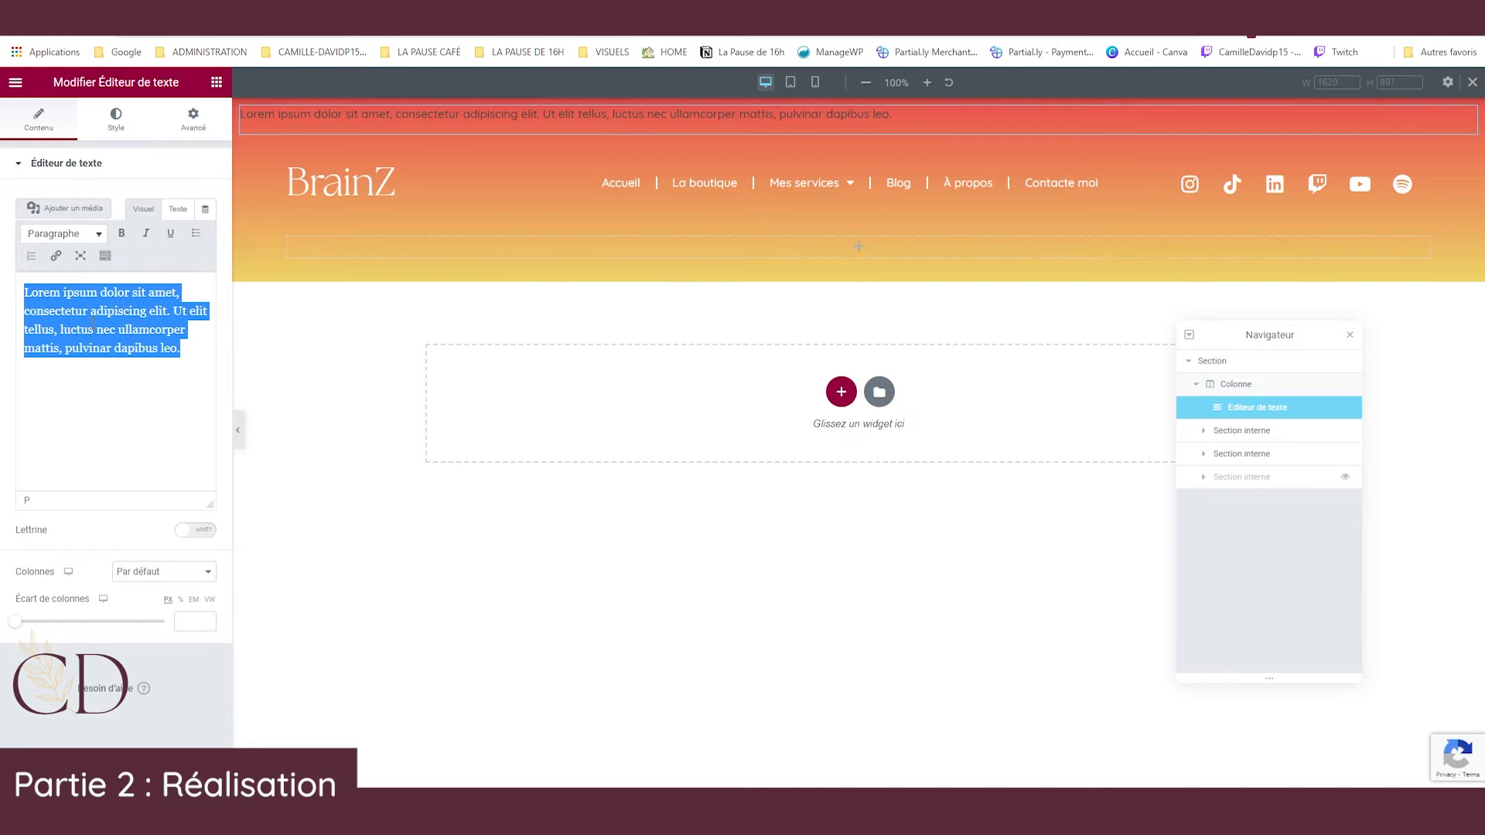
{"action": "type", "text": "En tête minimaliste"}
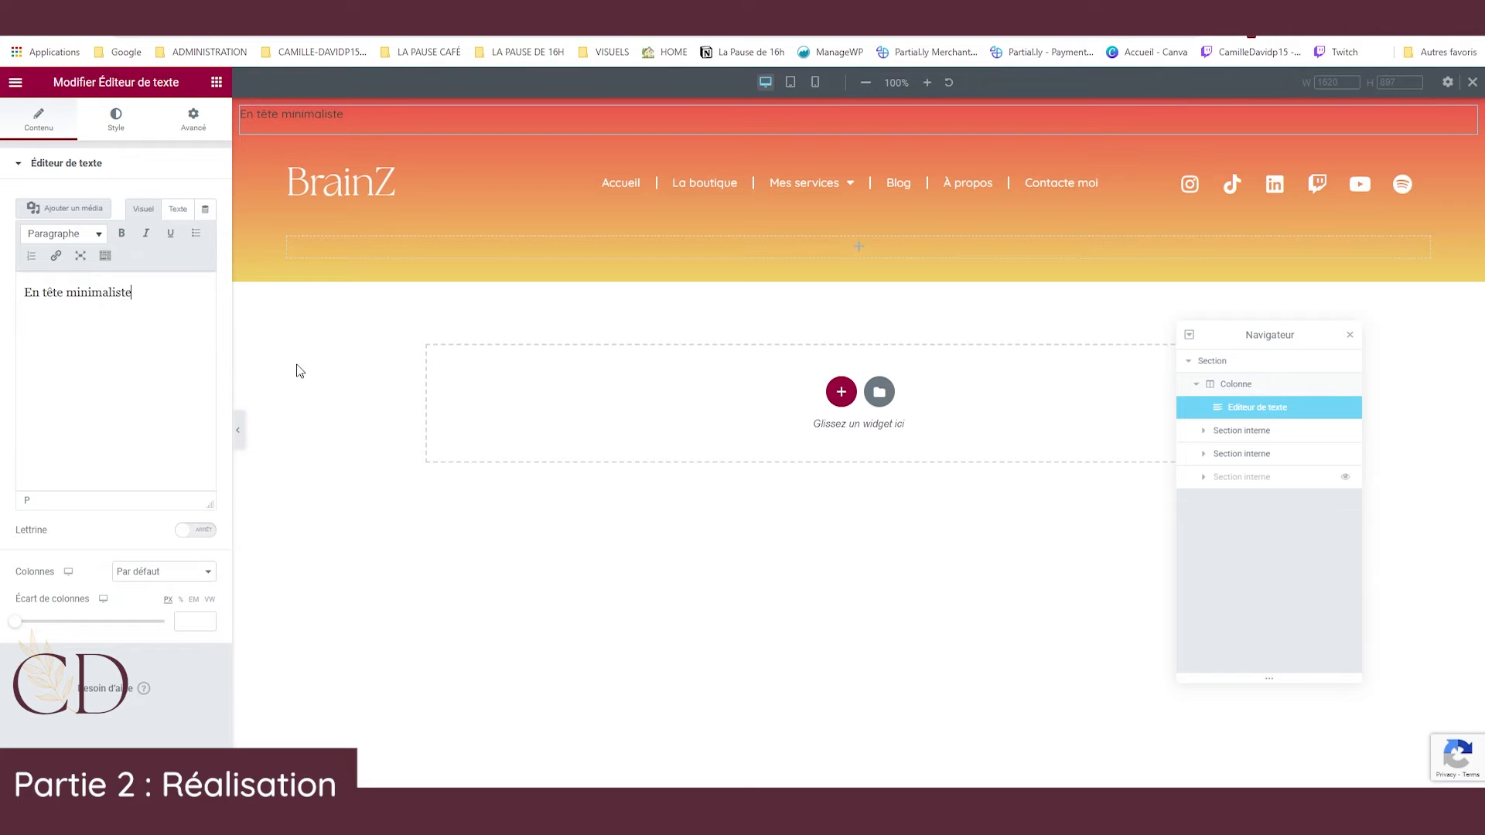
{"action": "left_click", "coordinate": [877, 220]}
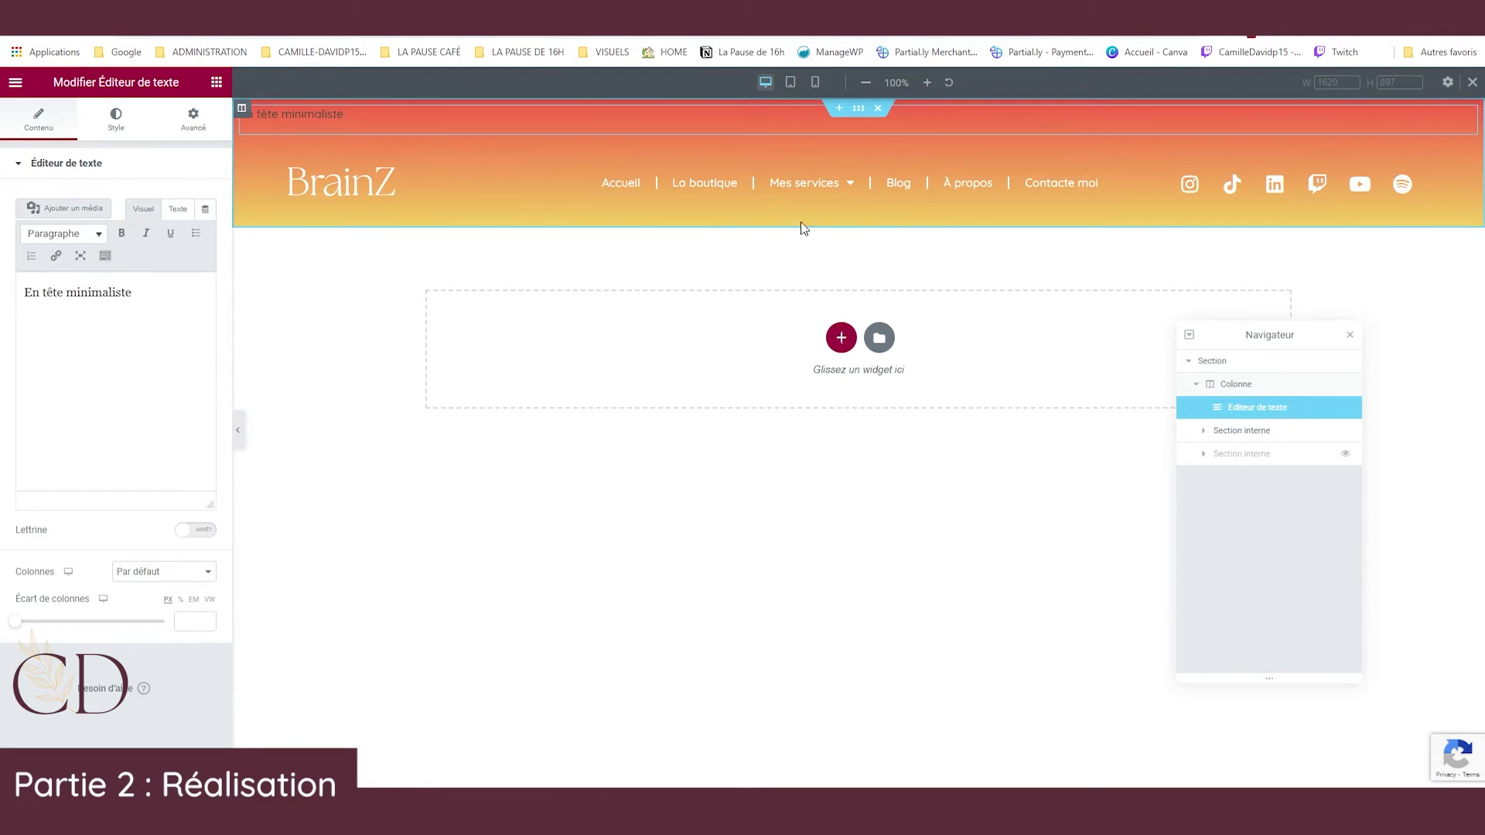
Make the hidden inner section visible again, collapse the minimalist header's structure in the Navigateur and hide the whole section.
{"action": "left_click", "coordinate": [1346, 455]}
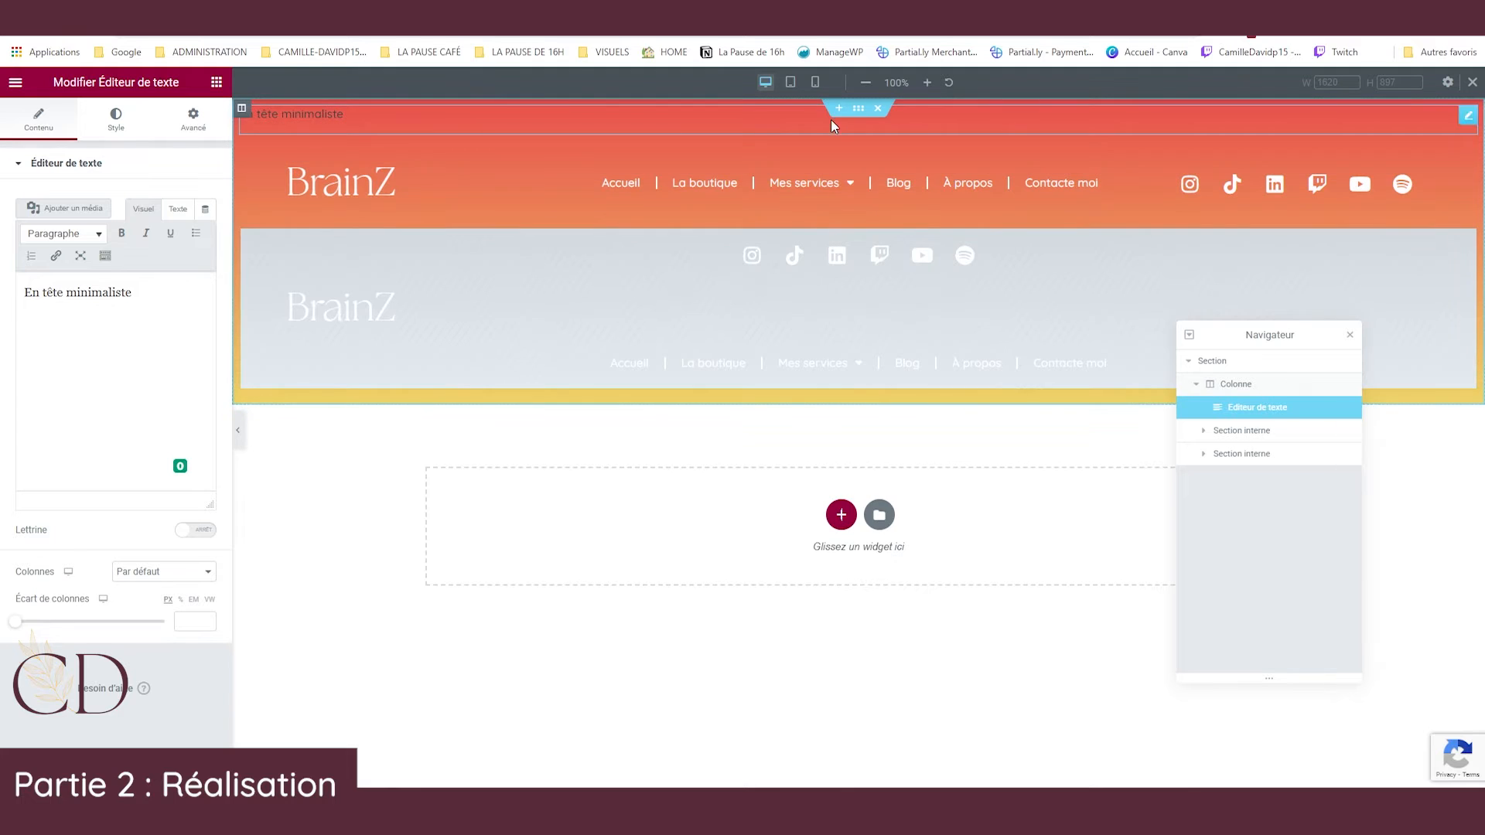
{"action": "left_click", "coordinate": [1278, 364]}
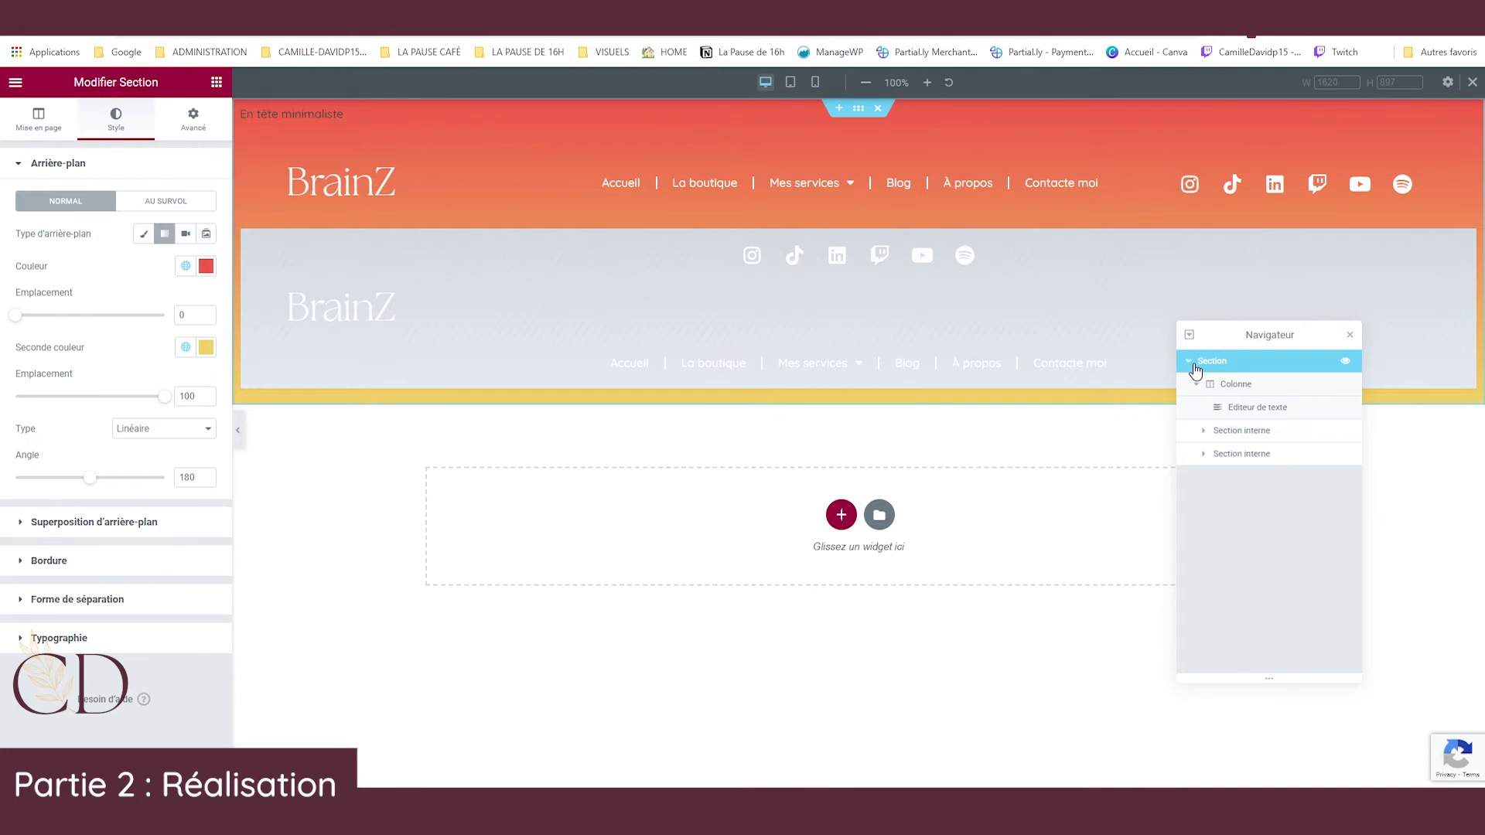
{"action": "left_click", "coordinate": [1189, 361]}
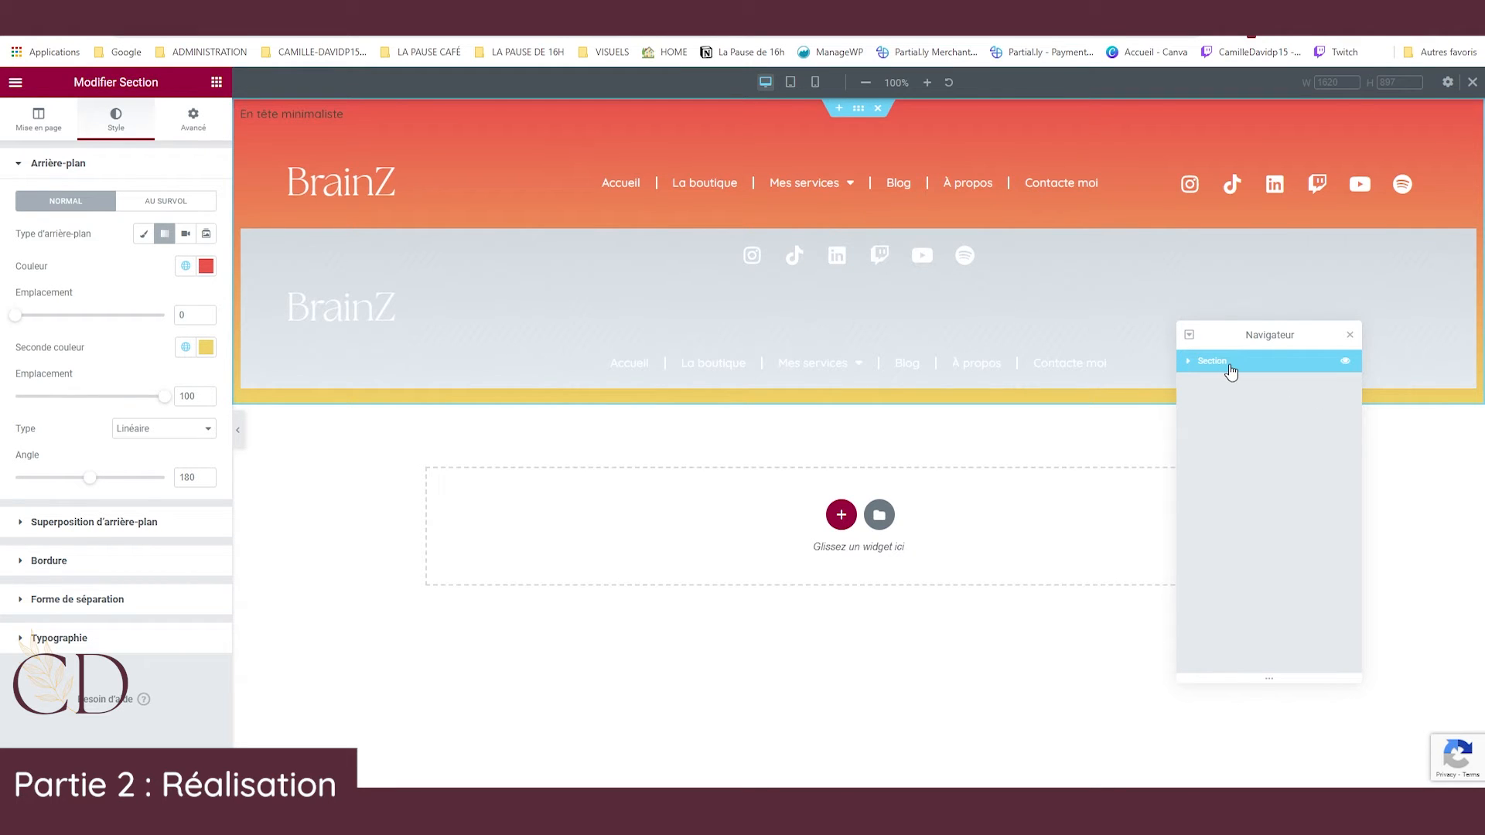
{"action": "left_click", "coordinate": [1345, 361]}
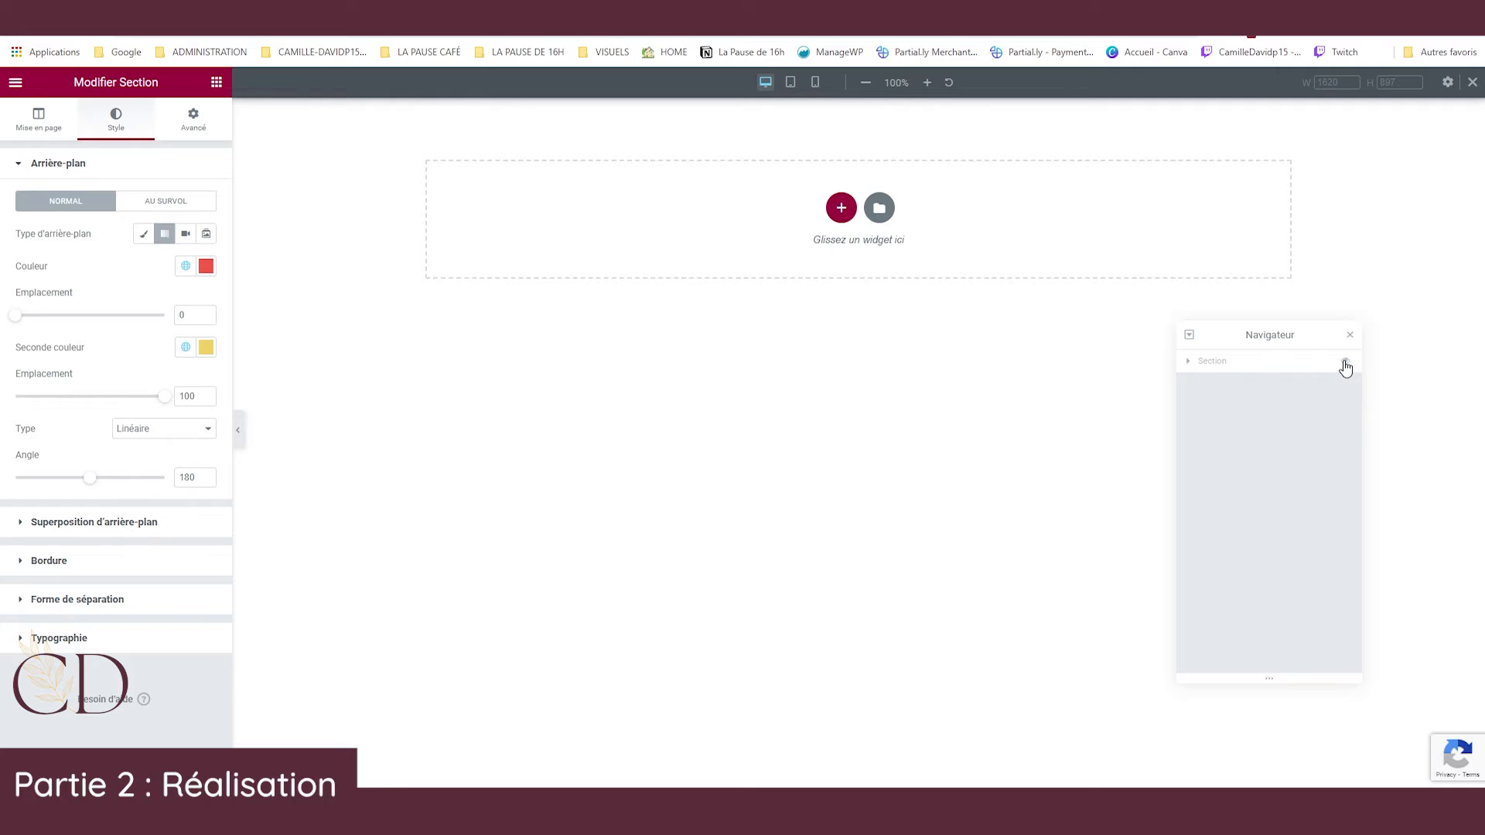
Add a new single-column section and set its content width to Pleine largeur.
{"action": "left_click", "coordinate": [828, 209]}
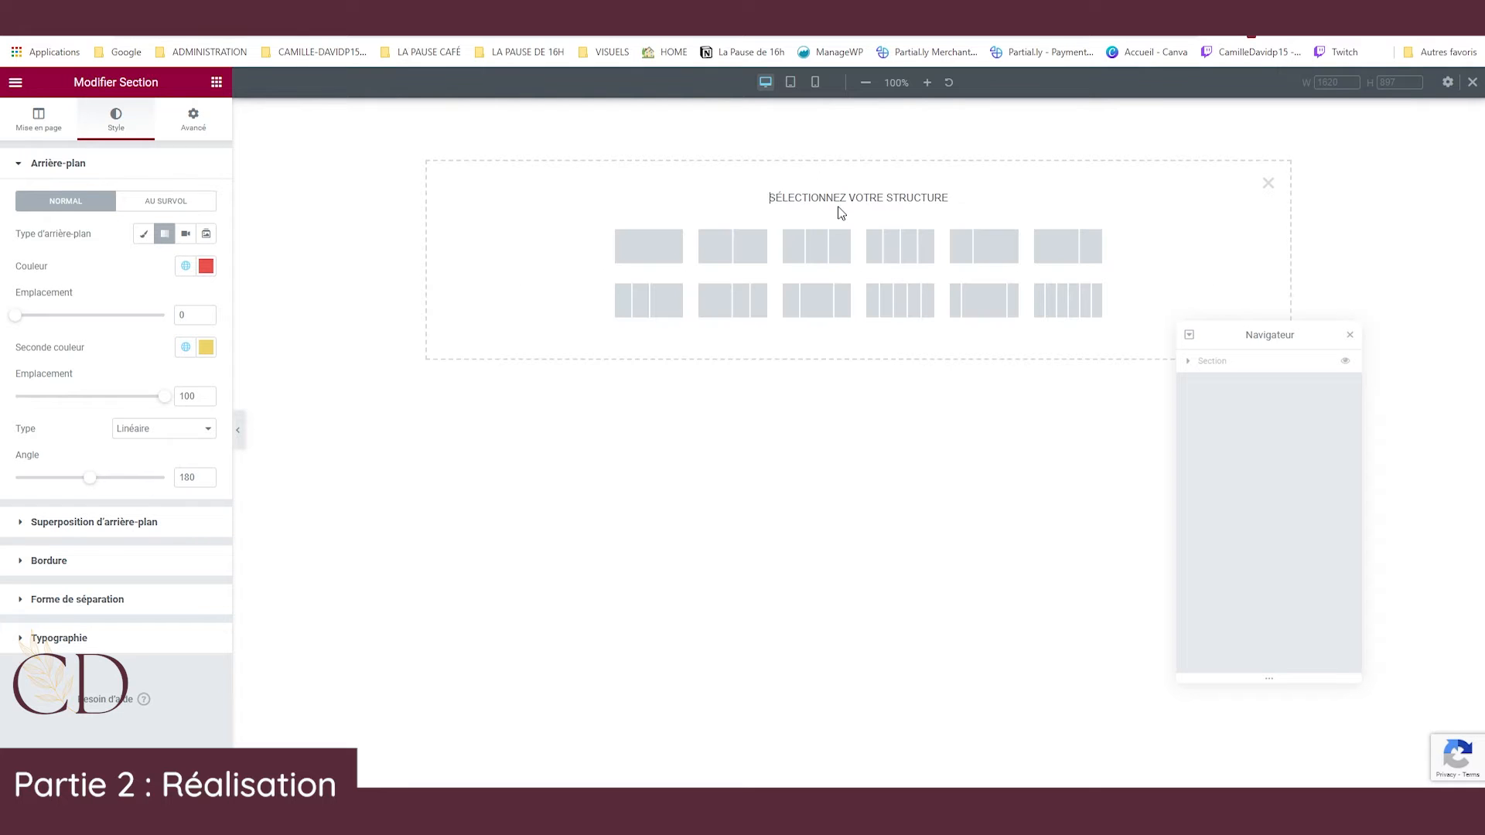
{"action": "left_click", "coordinate": [617, 248]}
{"action": "left_click", "coordinate": [159, 202]}
{"action": "left_click", "coordinate": [159, 228]}
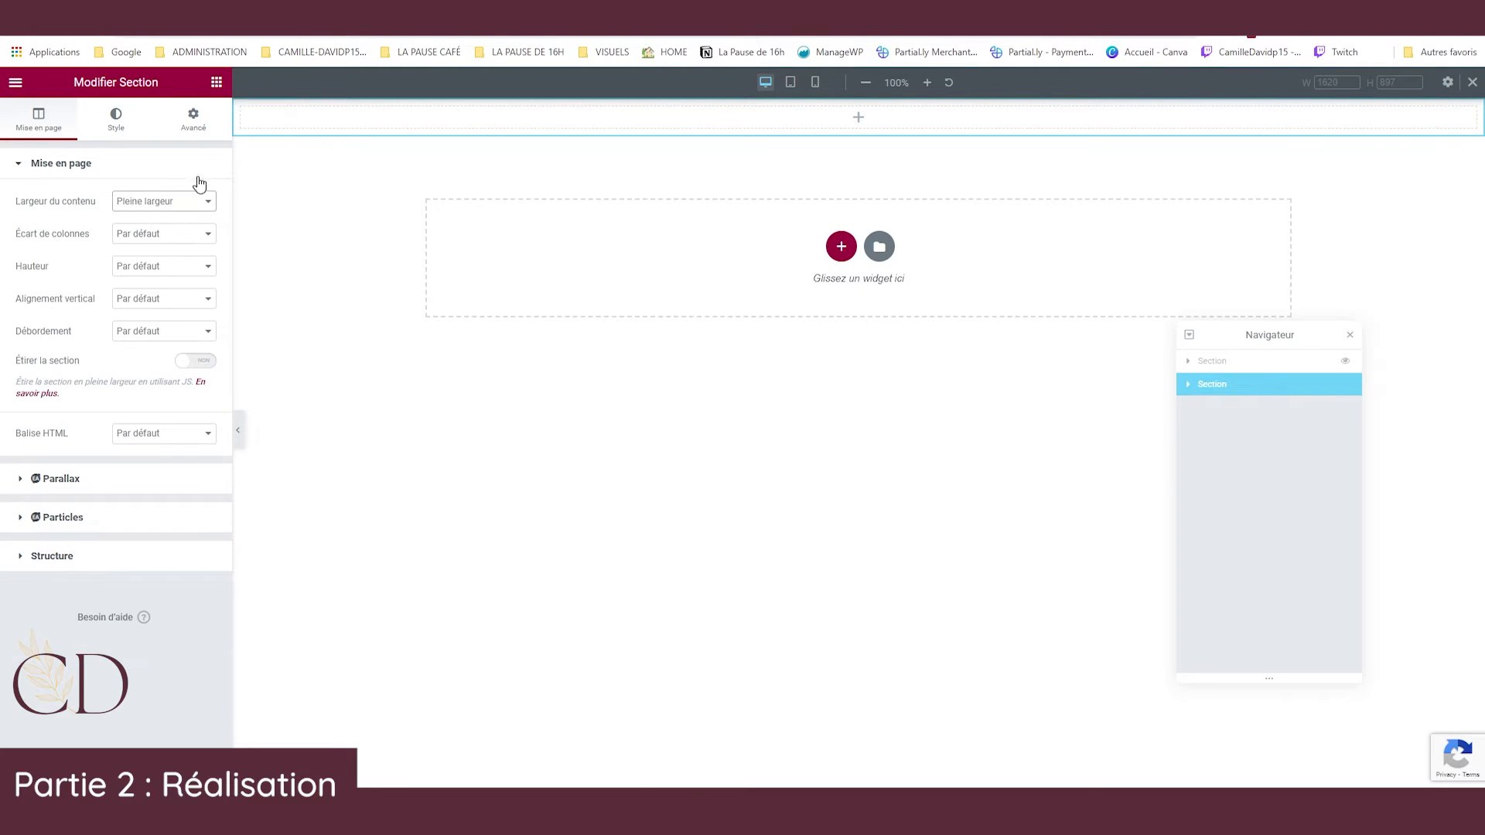
{"action": "left_click", "coordinate": [103, 135]}
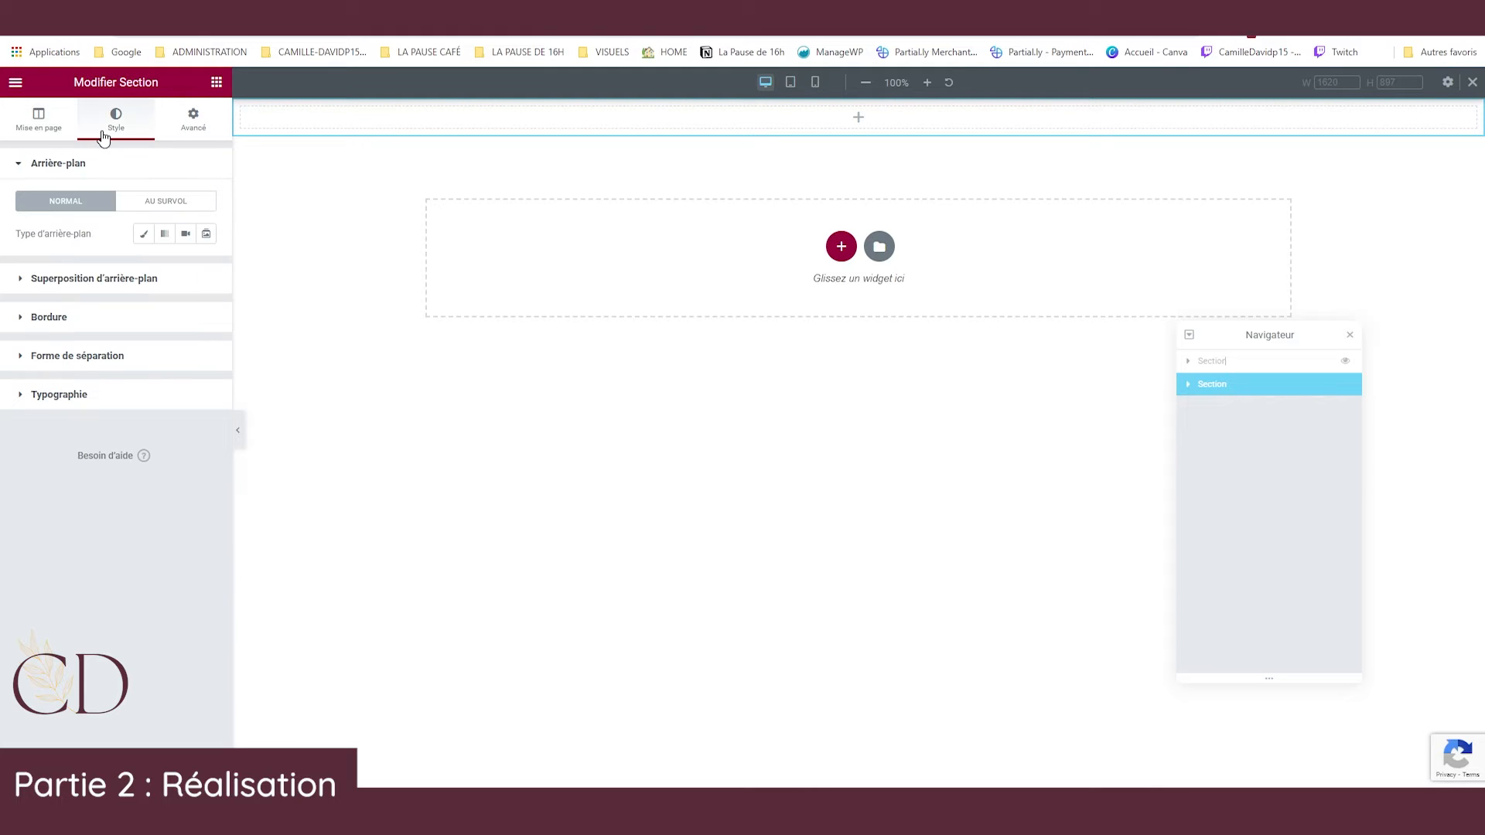
Insert a two-column inner section into the new section and set its content width to Pleine largeur.
{"action": "left_click", "coordinate": [217, 83]}
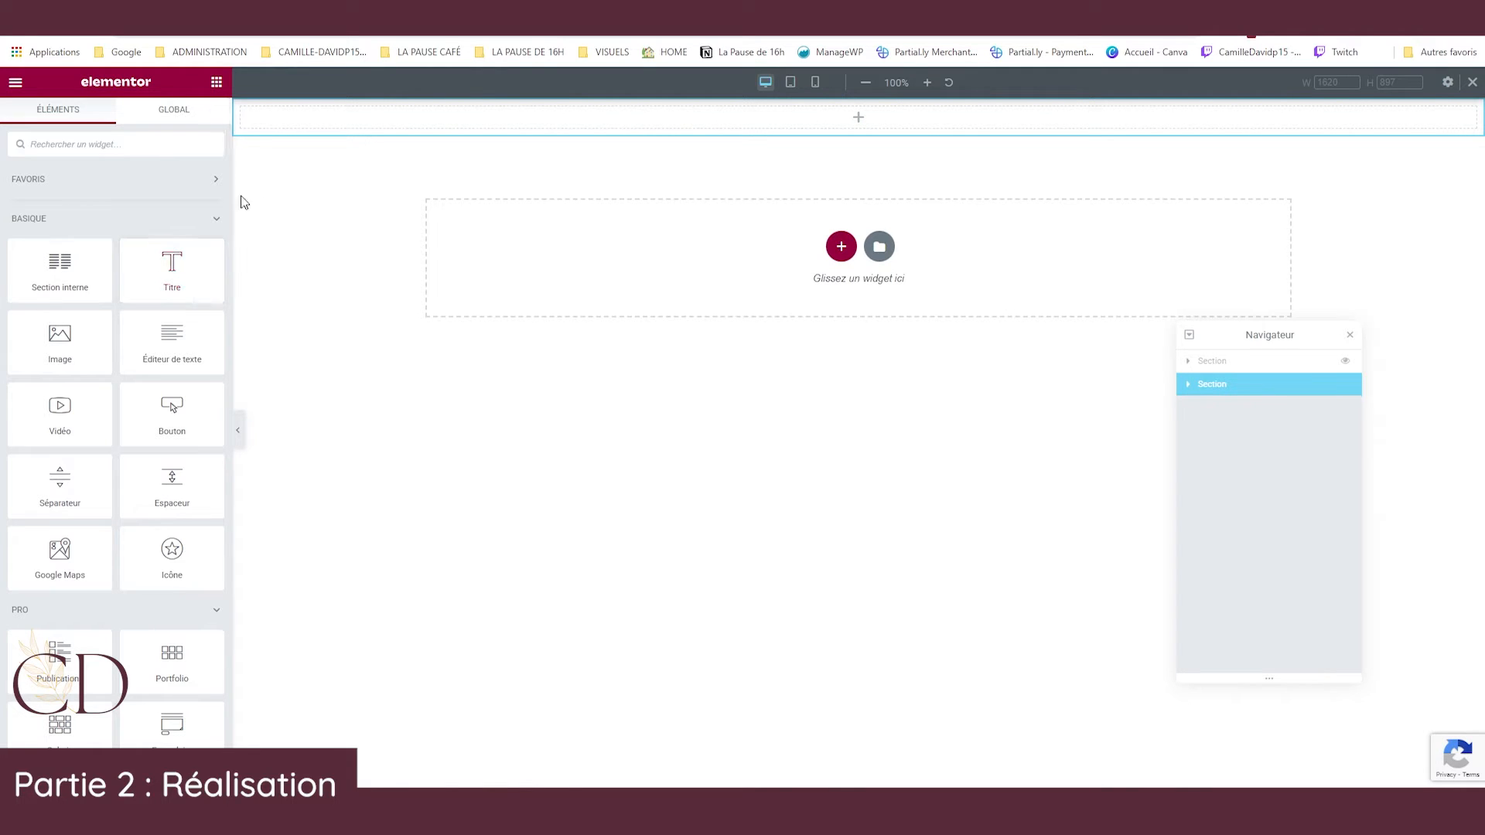
{"action": "left_click_drag", "start_coordinate": [93, 255], "coordinate": [460, 122]}
{"action": "left_click", "coordinate": [136, 207]}
{"action": "left_click", "coordinate": [141, 230]}
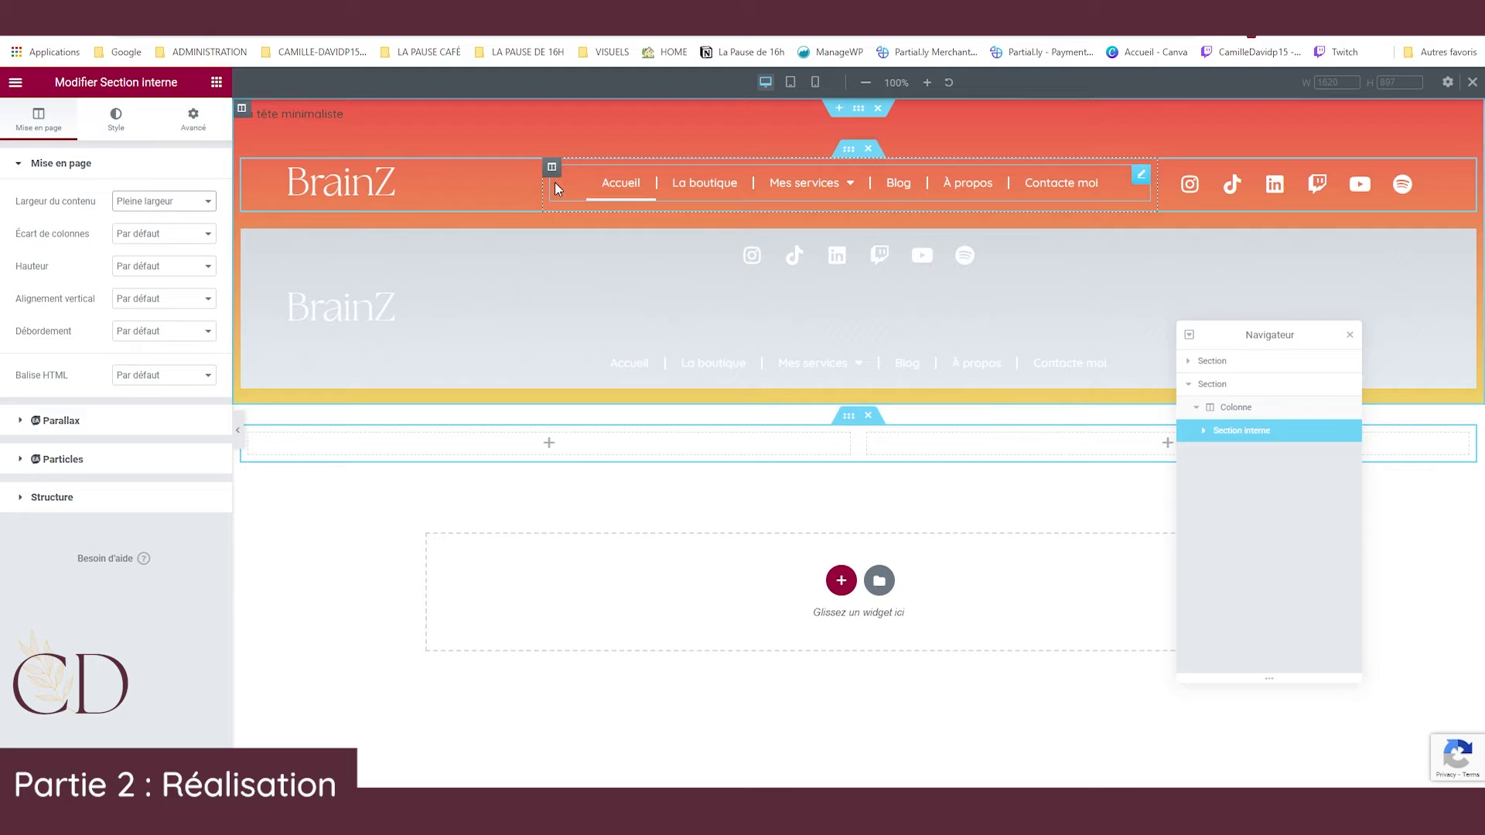
Dock the Navigateur and copy the BrainZ title and navigation menu from the original header into the new inner section's two columns.
{"action": "left_click_drag", "start_coordinate": [1277, 335], "coordinate": [1471, 521]}
{"action": "right_click", "coordinate": [364, 186]}
{"action": "left_click", "coordinate": [405, 220]}
{"action": "left_click_drag", "start_coordinate": [461, 222], "coordinate": [480, 475]}
{"action": "right_click", "coordinate": [703, 185]}
{"action": "left_click", "coordinate": [778, 219]}
{"action": "left_click_drag", "start_coordinate": [1021, 222], "coordinate": [990, 484]}
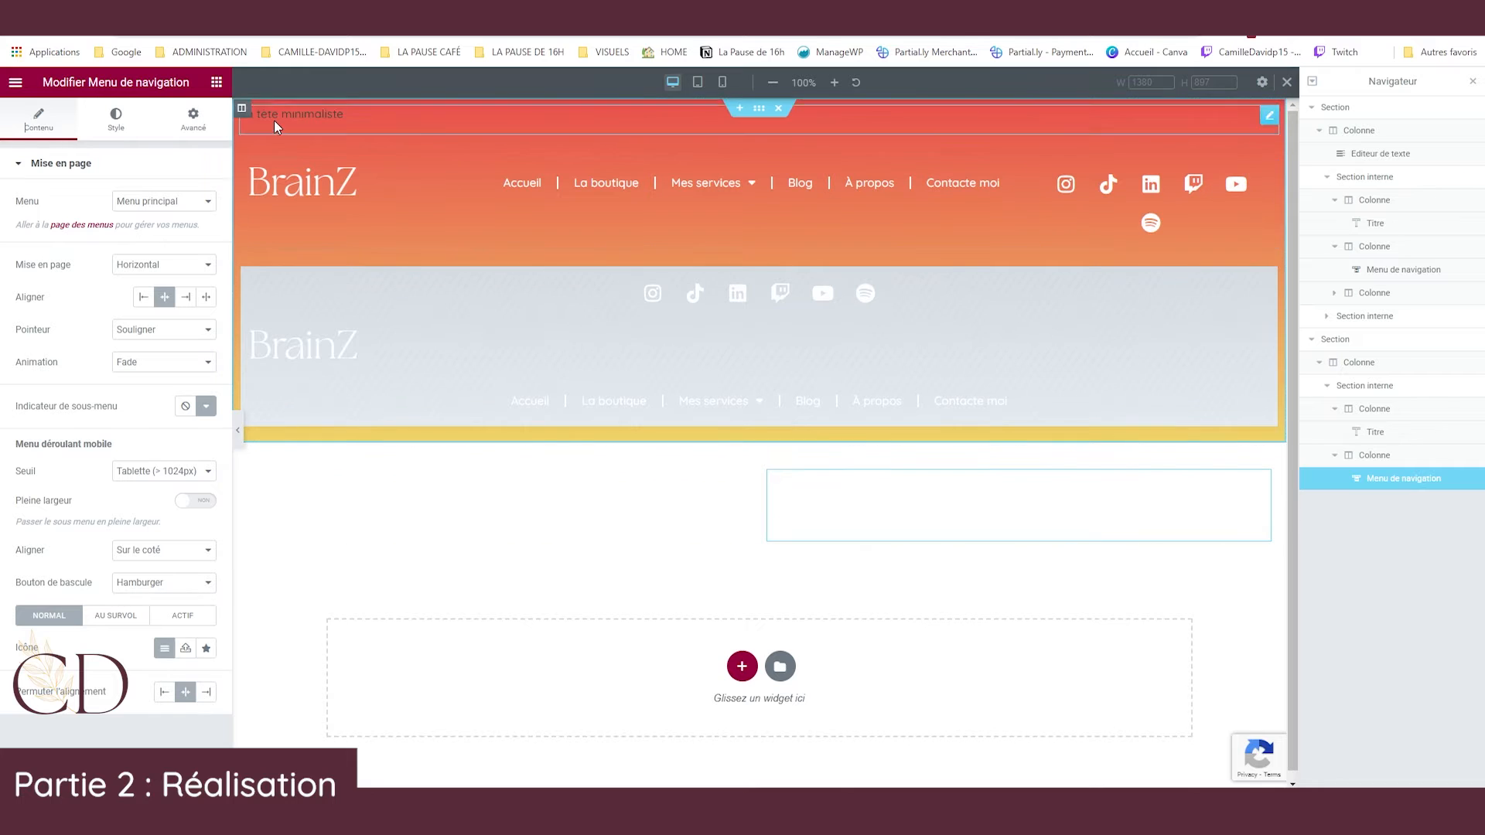
Add the global social icons widget above the inner section in the new section.
{"action": "left_click", "coordinate": [217, 83]}
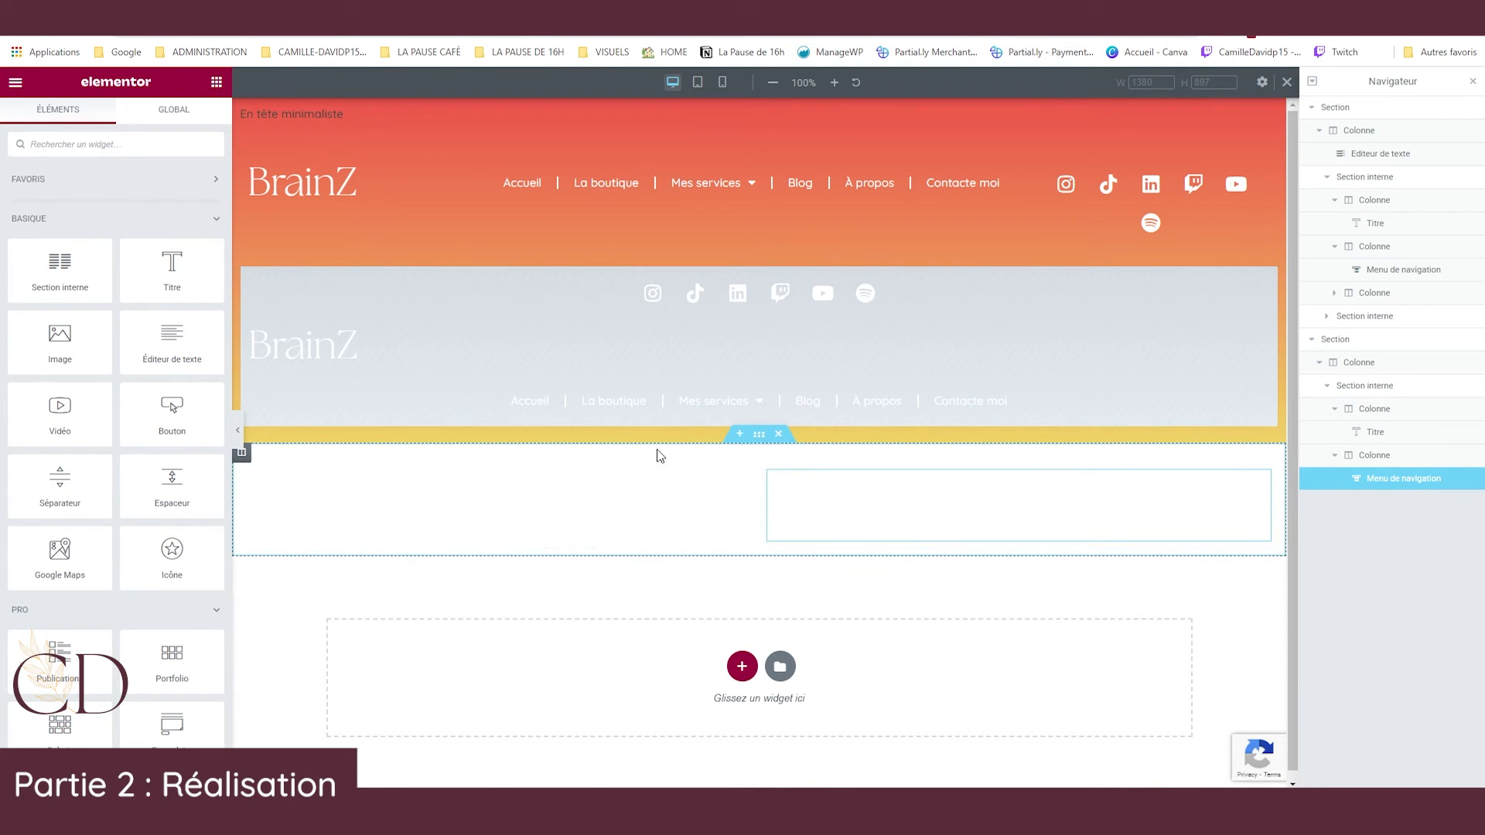
{"action": "left_click", "coordinate": [173, 109]}
{"action": "left_click_drag", "start_coordinate": [172, 340], "coordinate": [809, 495]}
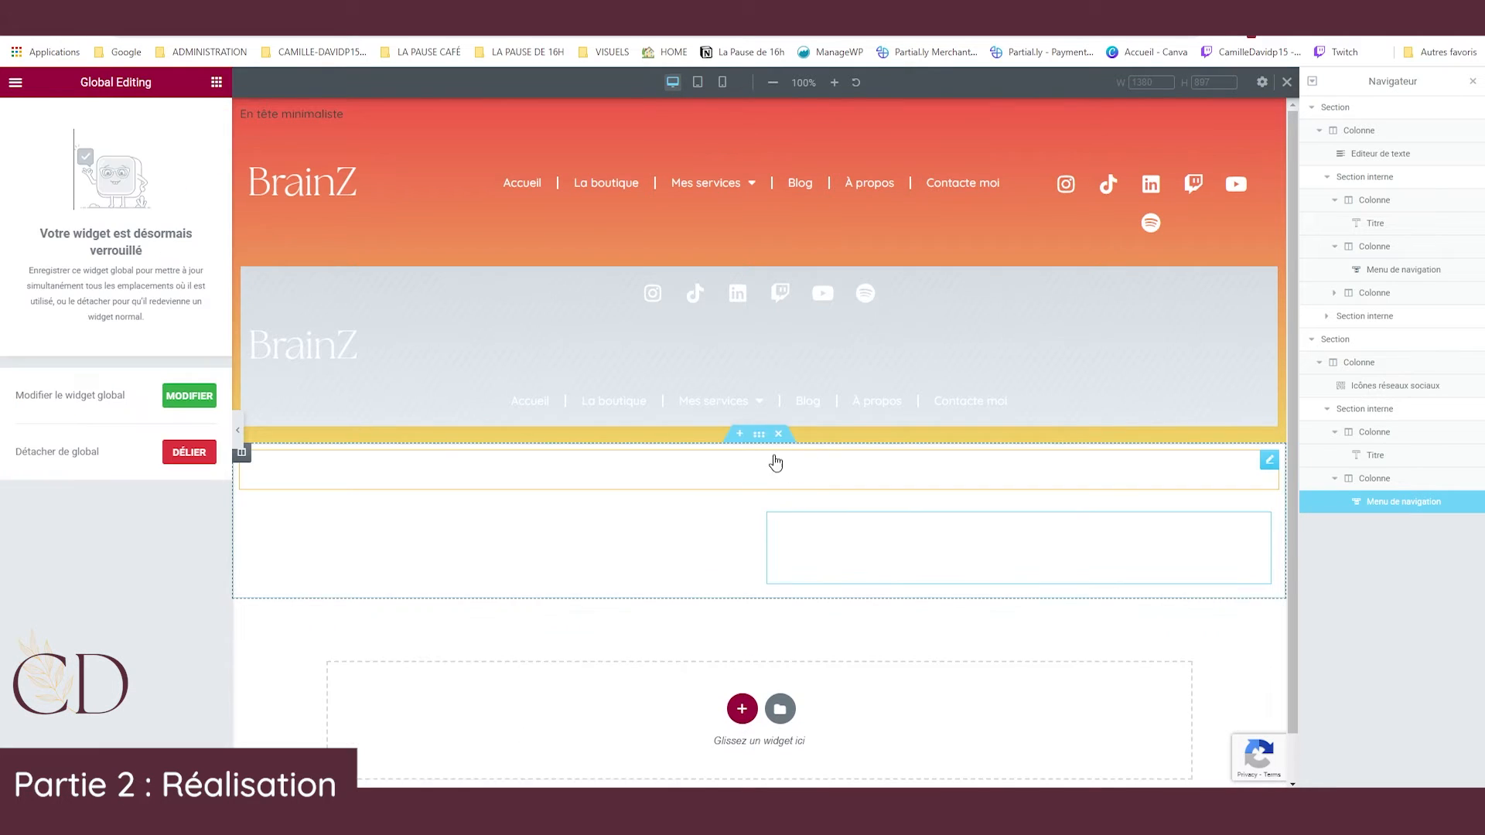
Copy the original header section's gradient style onto the new section.
{"action": "left_click", "coordinate": [763, 113]}
{"action": "right_click", "coordinate": [762, 114]}
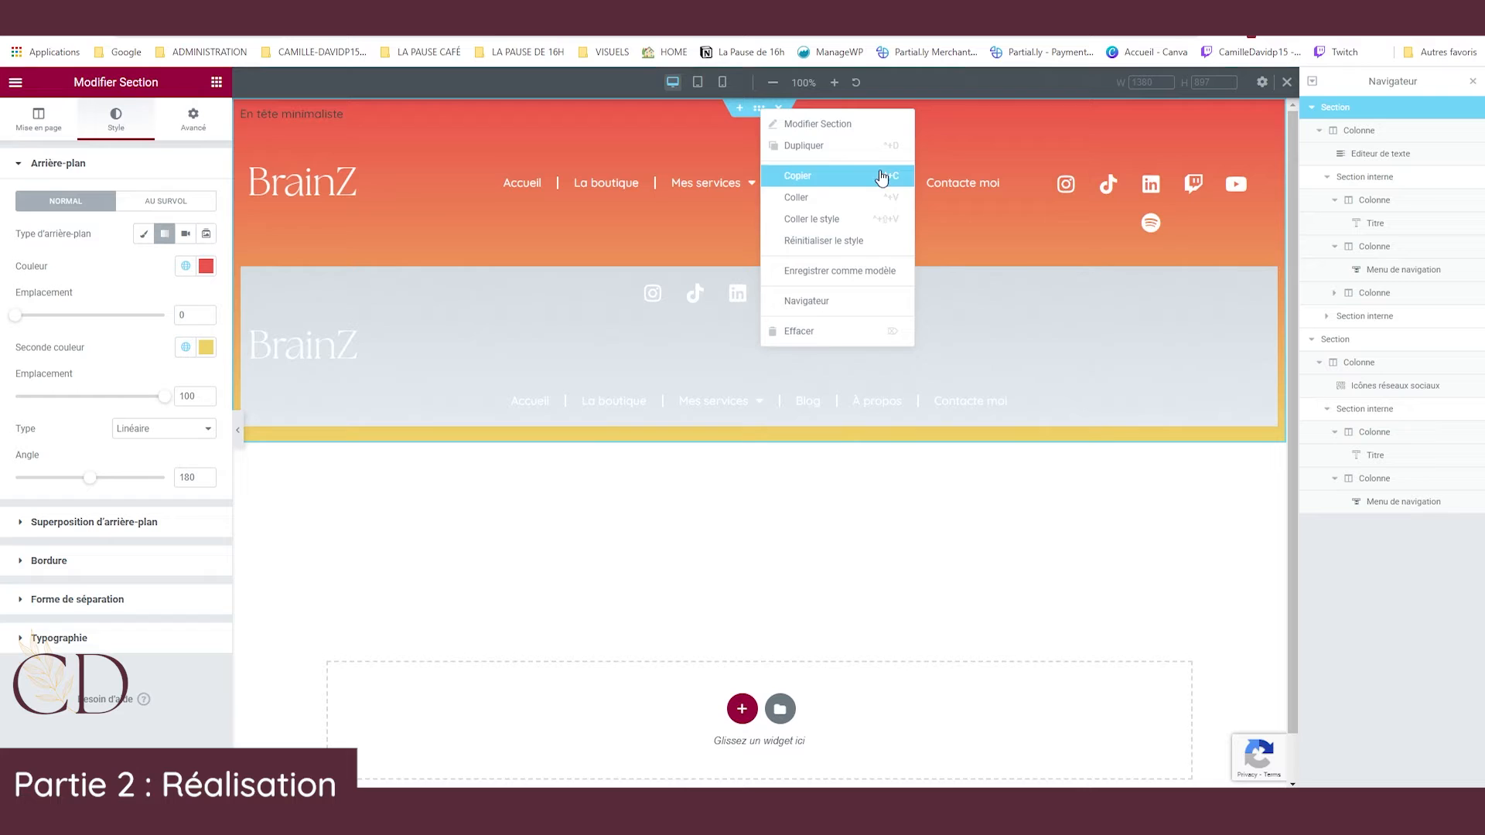
{"action": "left_click", "coordinate": [823, 178]}
{"action": "right_click", "coordinate": [762, 441]}
{"action": "left_click", "coordinate": [837, 539]}
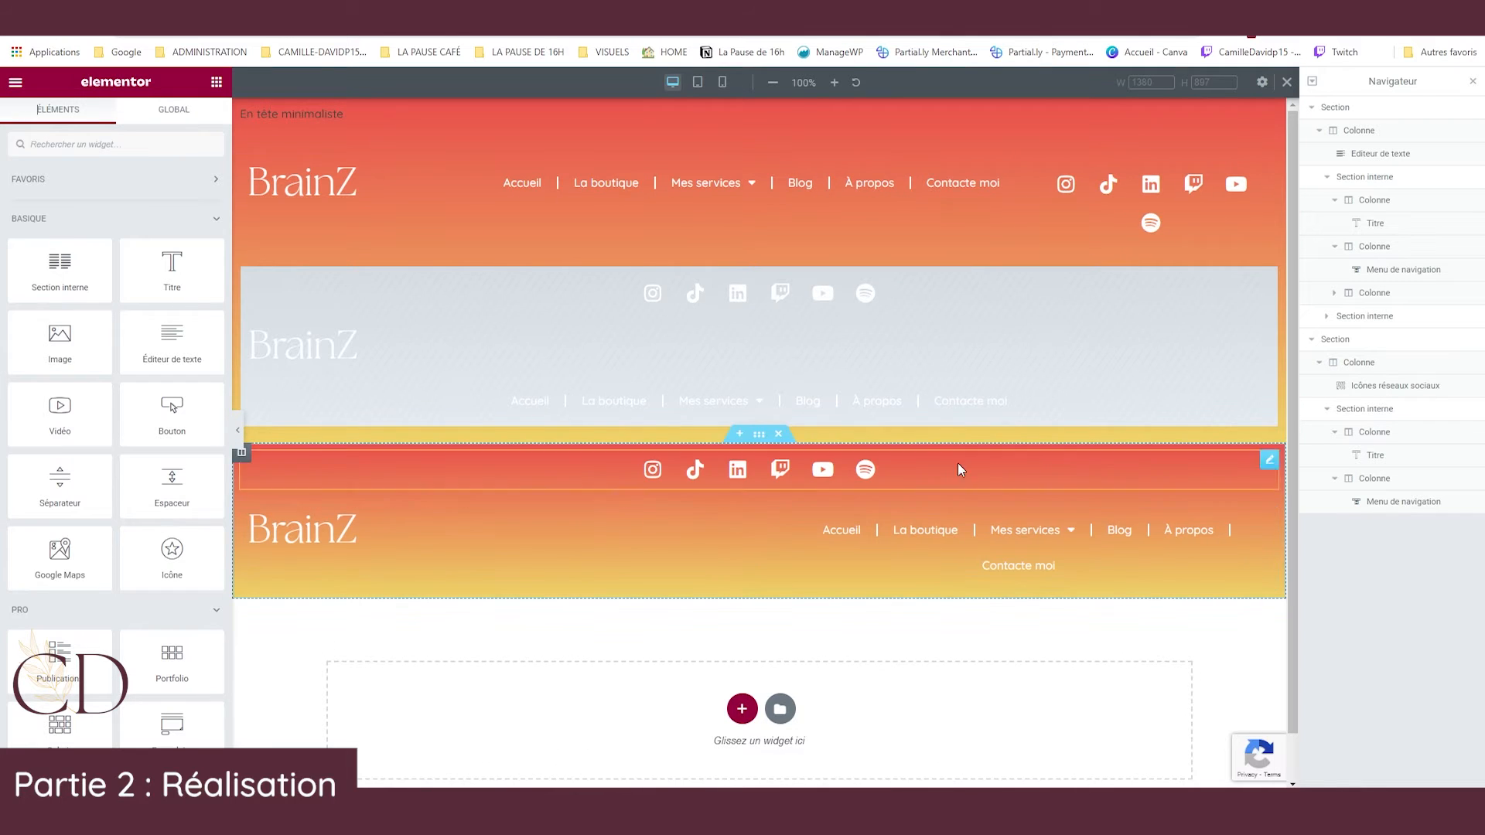
Hide the original header section, align the new section's navigation menu to the right and close the Navigateur.
{"action": "left_click", "coordinate": [1467, 110]}
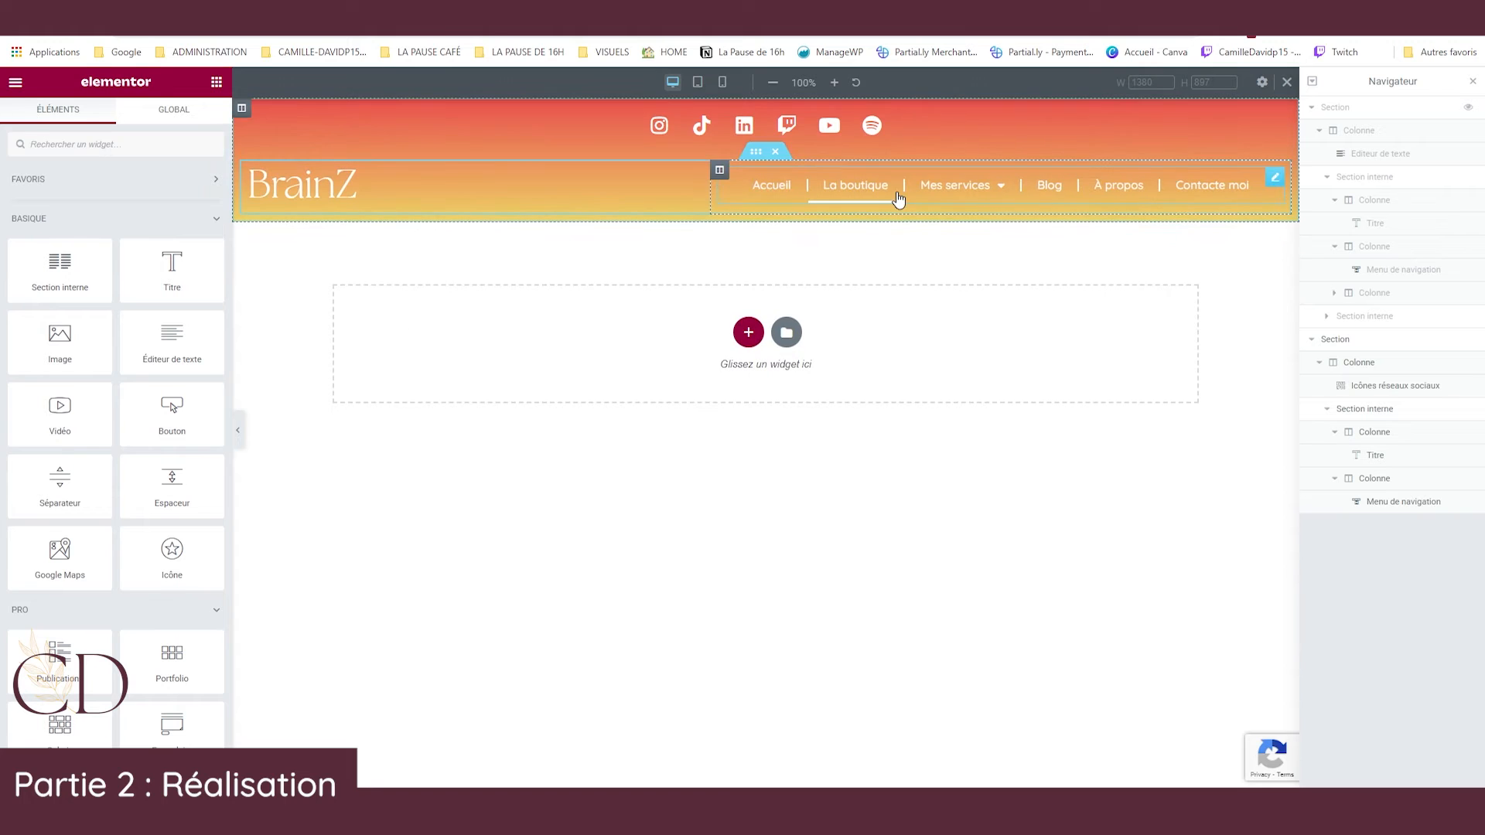
{"action": "left_click", "coordinate": [851, 195]}
{"action": "left_click", "coordinate": [1473, 82]}
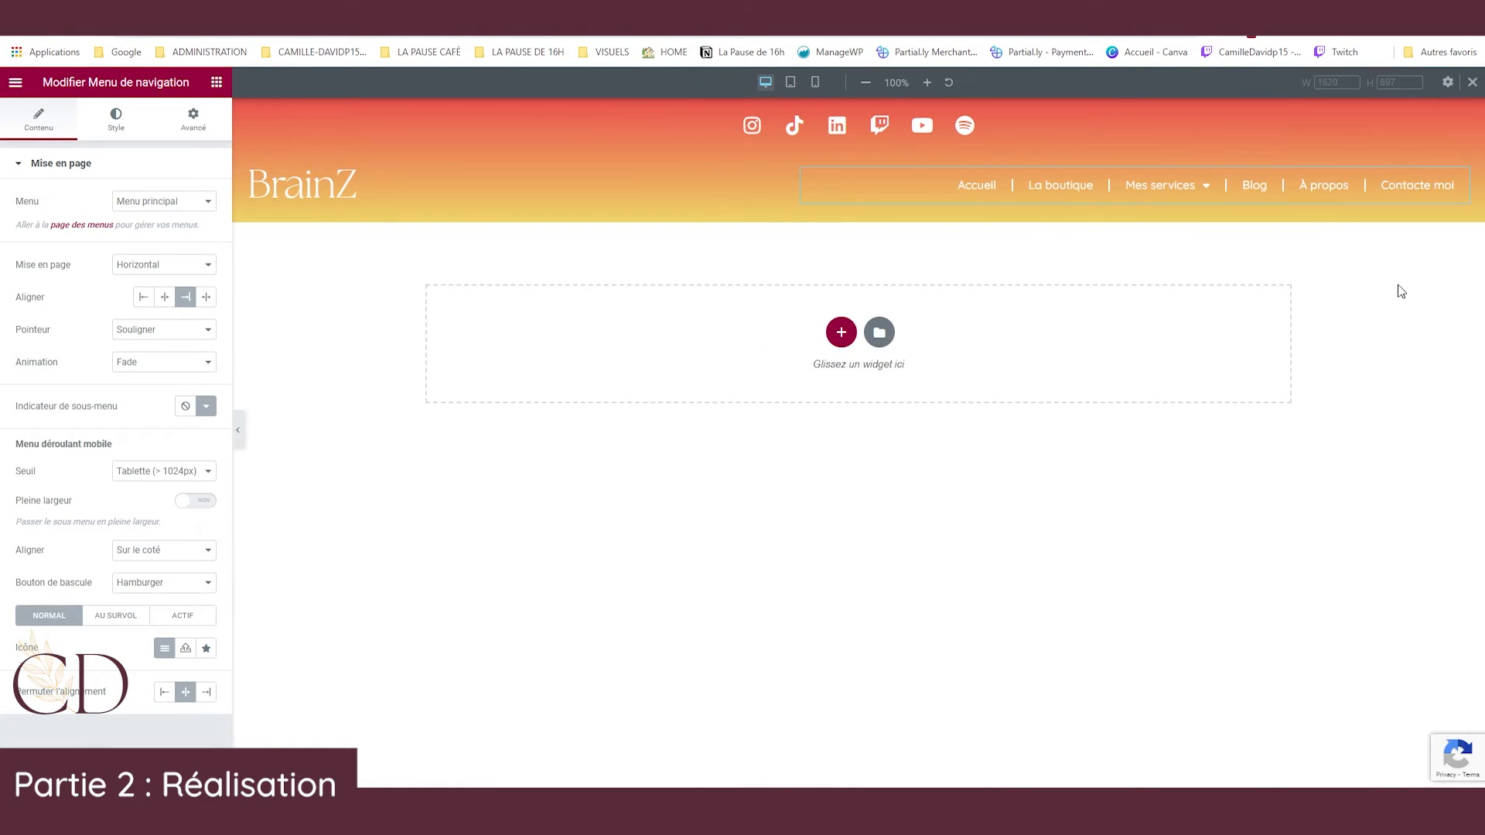
Increase the font size of the BrainZ title in its typography settings.
{"action": "left_click", "coordinate": [774, 173]}
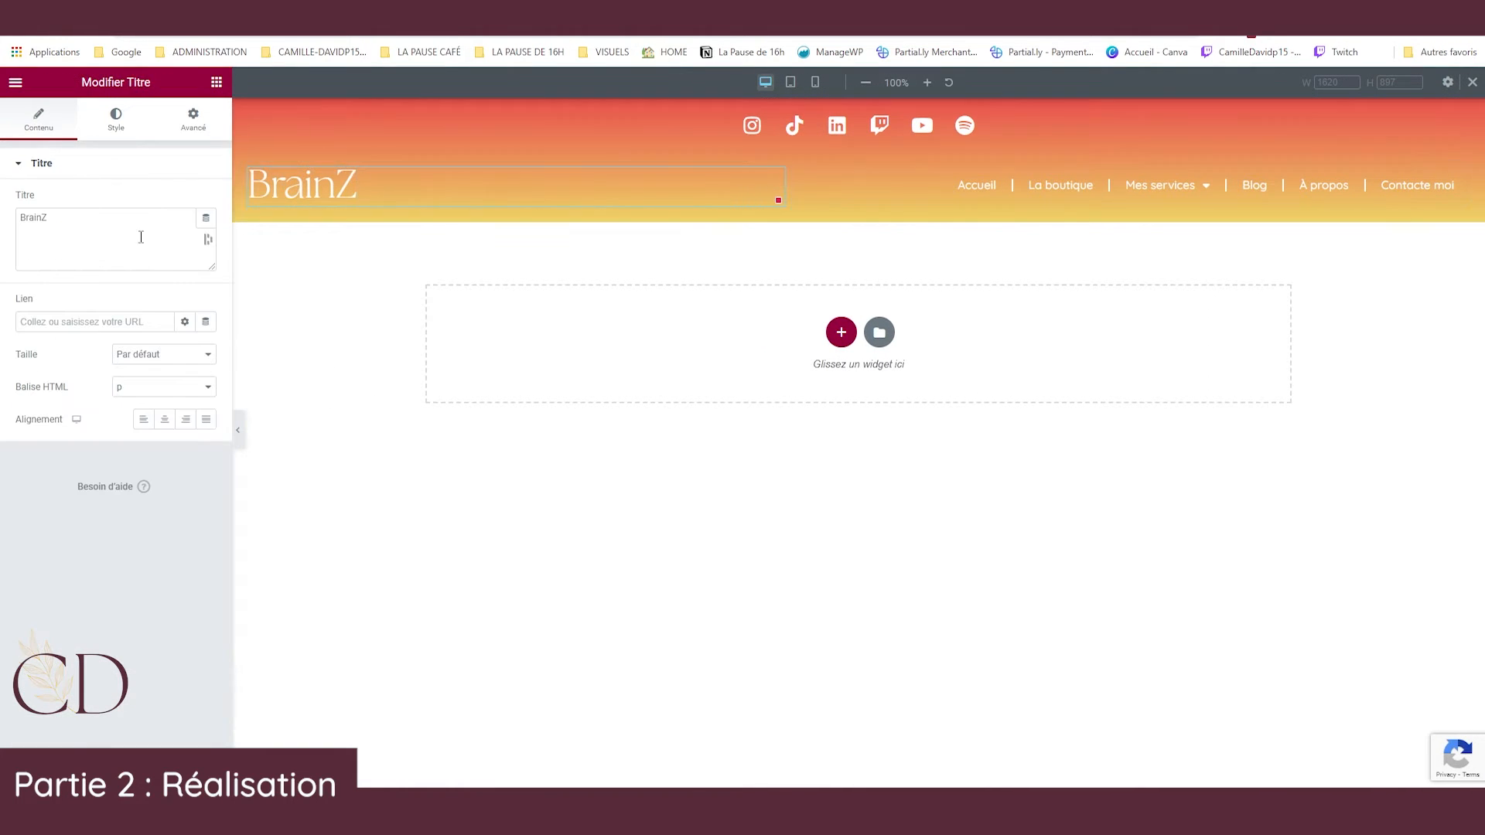
{"action": "left_click", "coordinate": [116, 120]}
{"action": "left_click", "coordinate": [205, 234]}
{"action": "mouse_move", "coordinate": [64, 356]}
{"action": "left_mouse_down"}
{"action": "mouse_move", "coordinate": [106, 360]}
{"action": "mouse_move", "coordinate": [77, 357]}
{"action": "left_mouse_up"}
{"action": "left_click", "coordinate": [194, 360]}
{"action": "left_click", "coordinate": [194, 360]}
{"action": "left_click", "coordinate": [680, 245]}
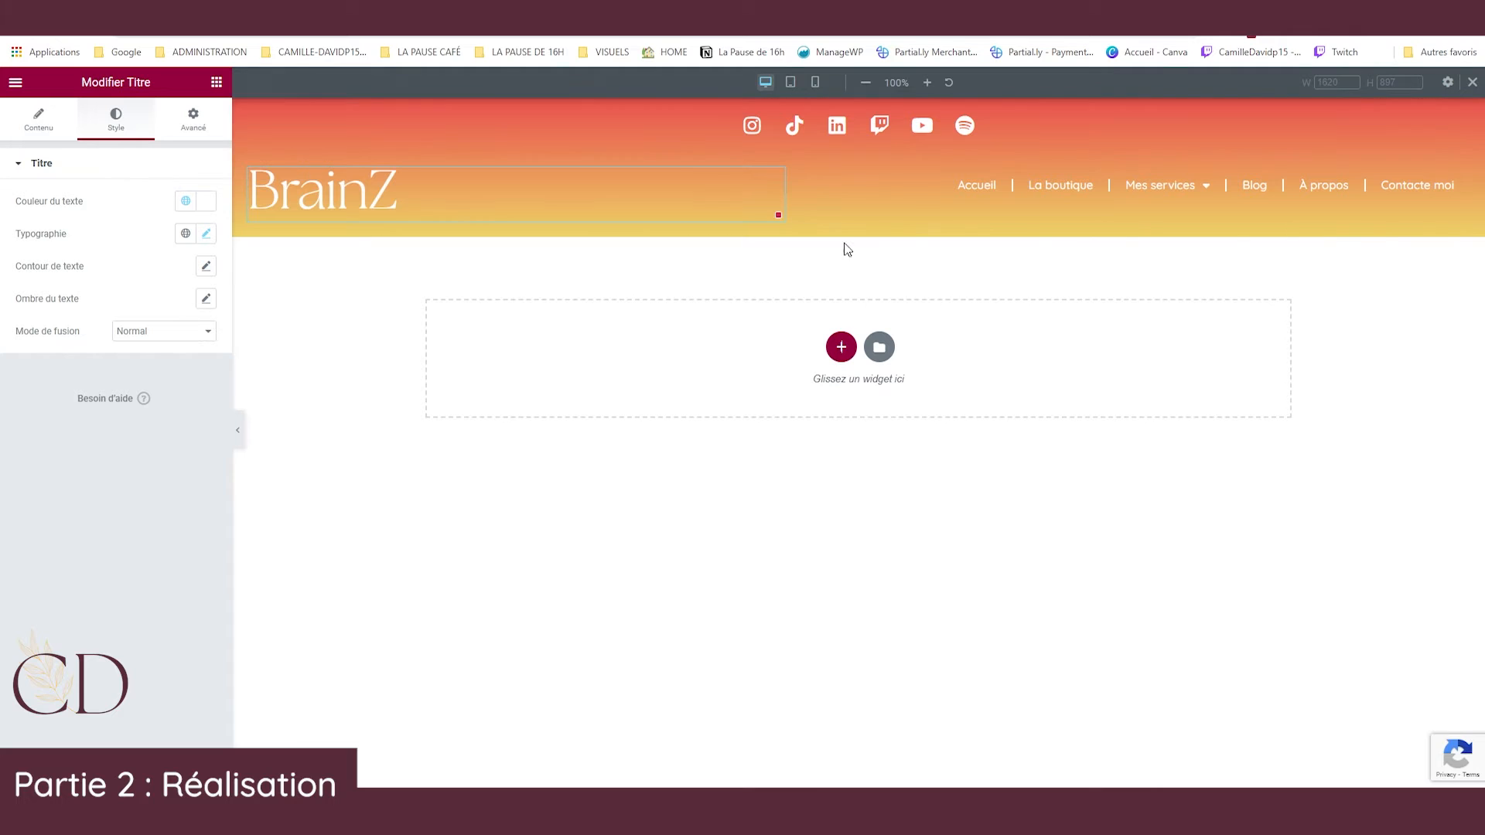
{"action": "left_click_drag", "start_coordinate": [999, 239], "coordinate": [1046, 252]}
{"action": "left_click", "coordinate": [1046, 252]}
Unlink the navigation menu's margins and set its top margin to 15 px.
{"action": "left_click", "coordinate": [921, 193]}
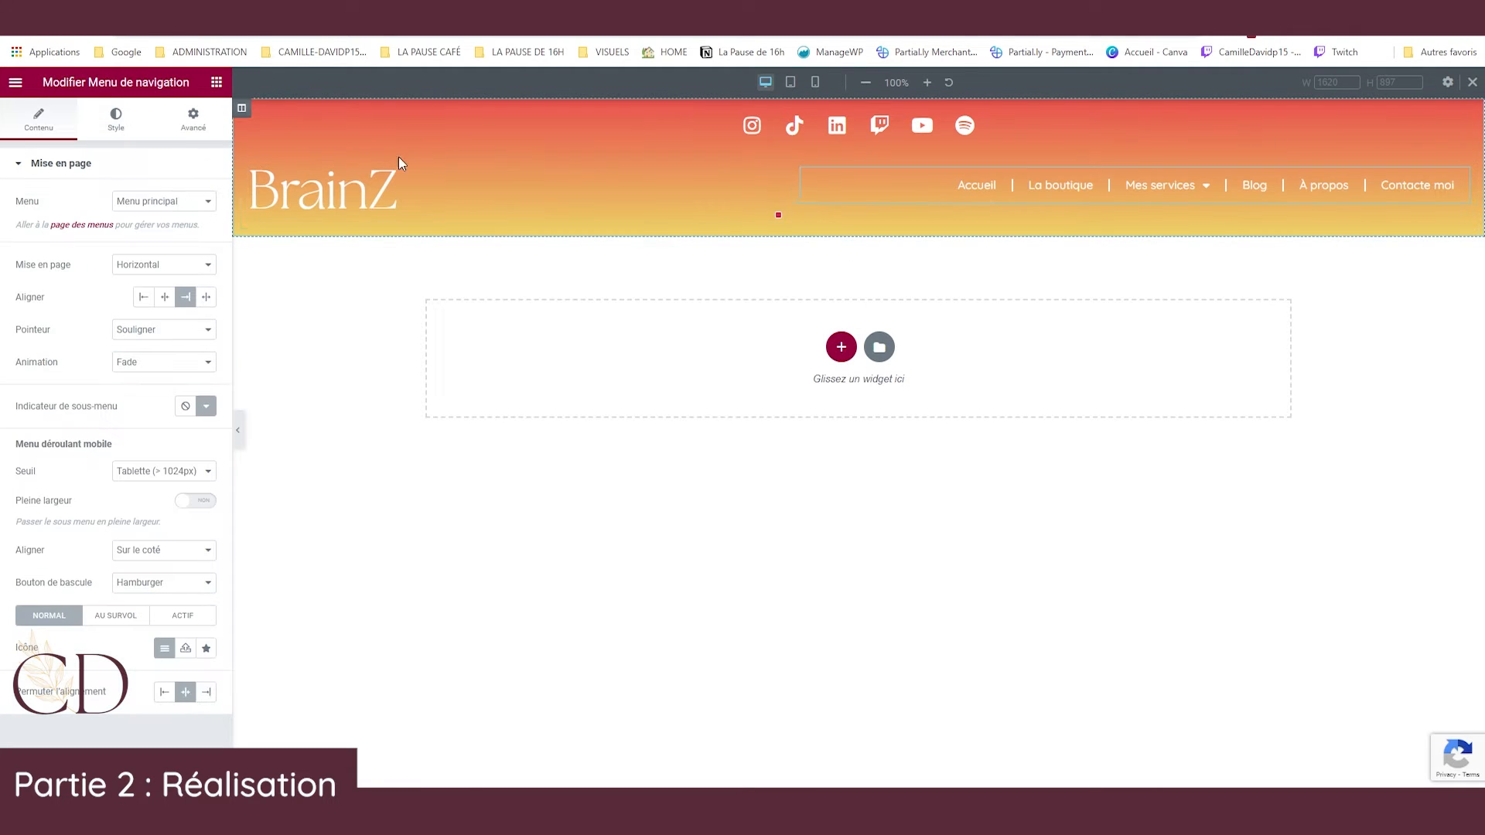
{"action": "left_click", "coordinate": [193, 120]}
{"action": "left_click", "coordinate": [195, 218]}
{"action": "left_click", "coordinate": [48, 217]}
{"action": "left_click", "coordinate": [49, 218]}
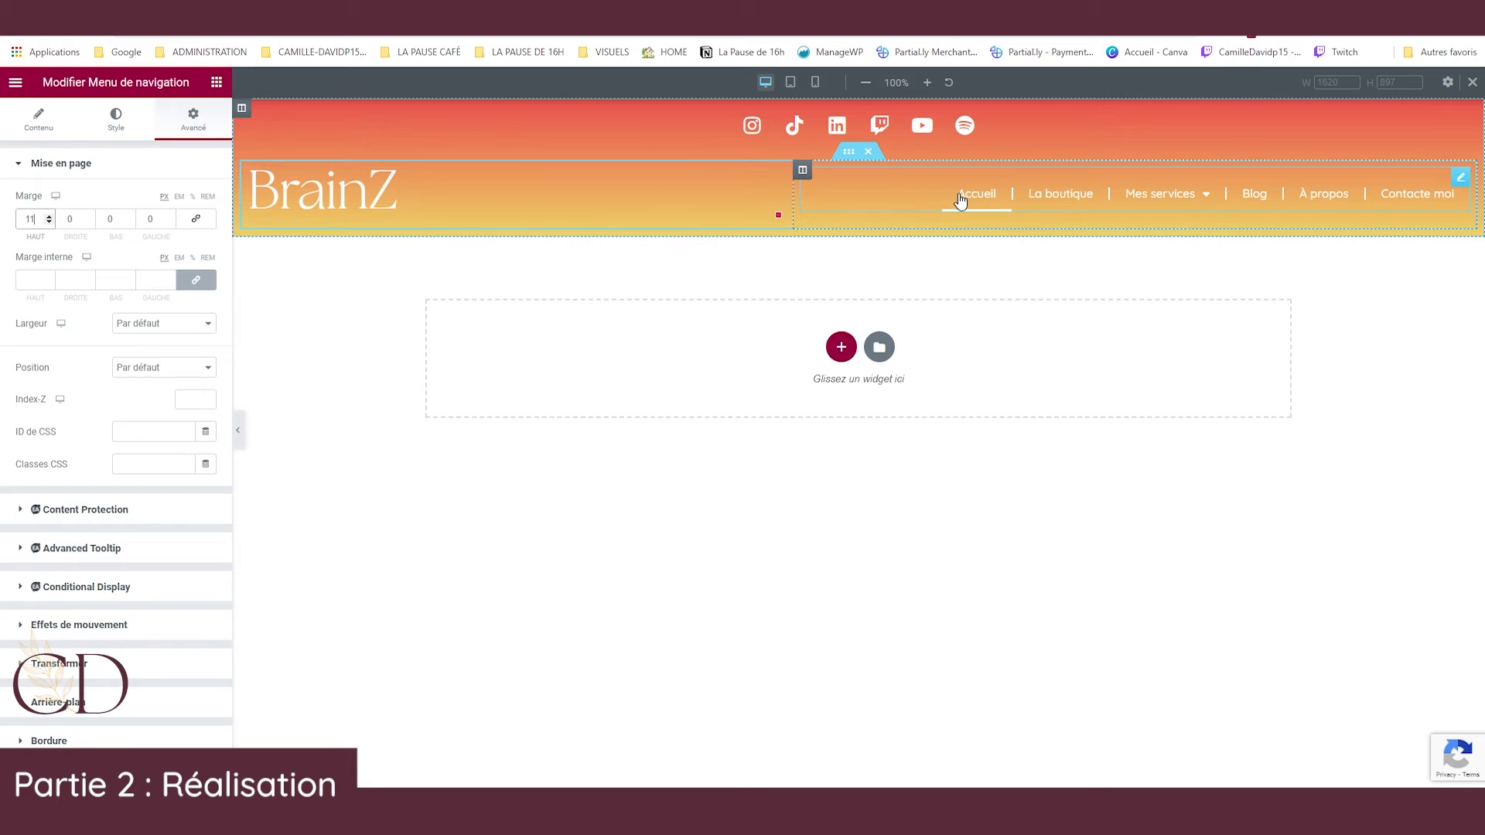
{"action": "key", "text": "Up"}
{"action": "key", "text": "Up"}
{"action": "key", "text": "Up"}
{"action": "key", "text": "Up"}
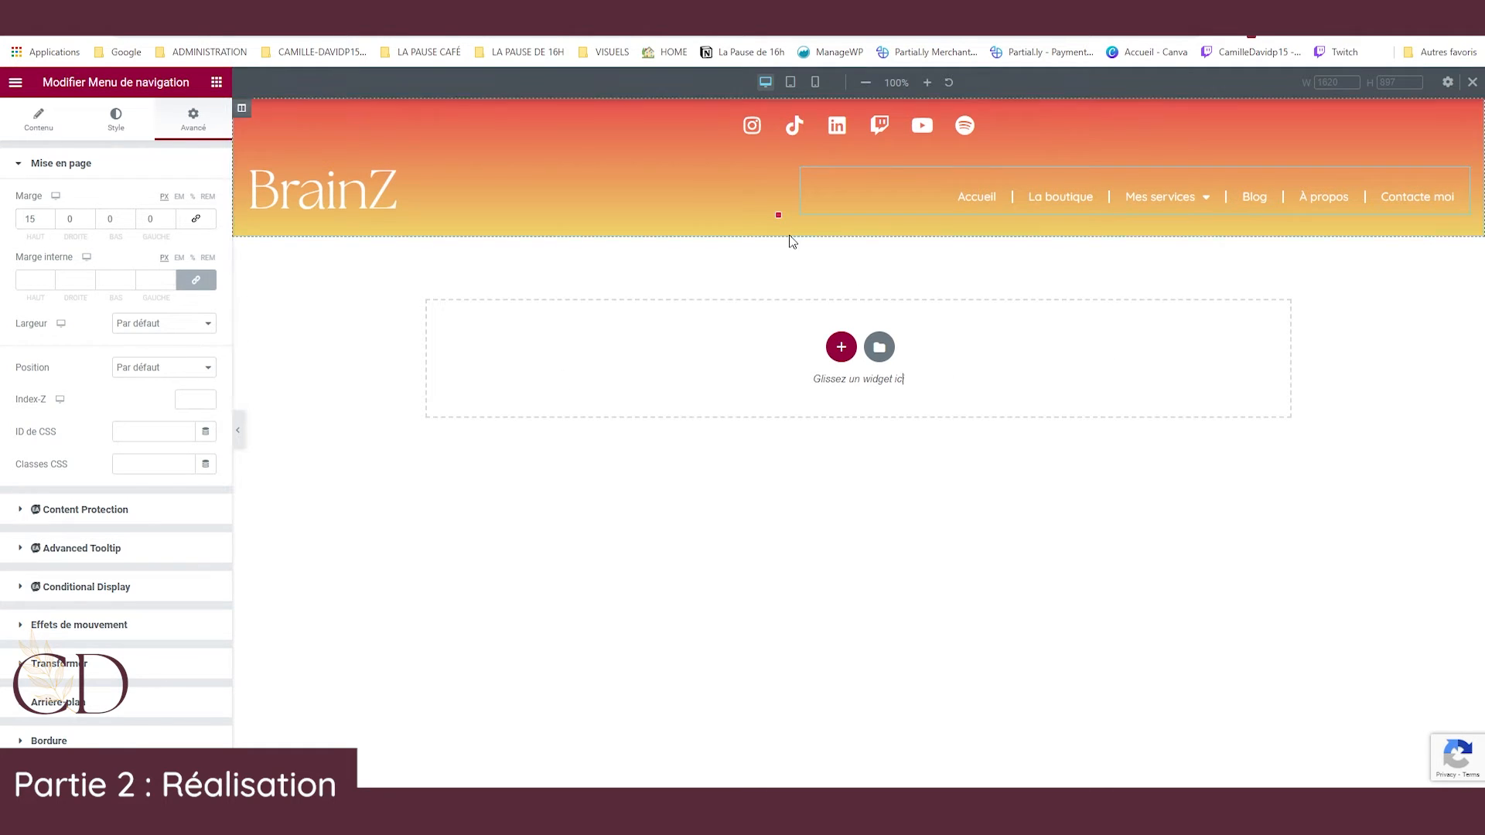
Duplicate the inner section and strip the copy of its menu, title and second column to leave one empty column.
{"action": "right_click", "coordinate": [847, 157]}
{"action": "left_click", "coordinate": [885, 192]}
{"action": "right_click", "coordinate": [818, 253]}
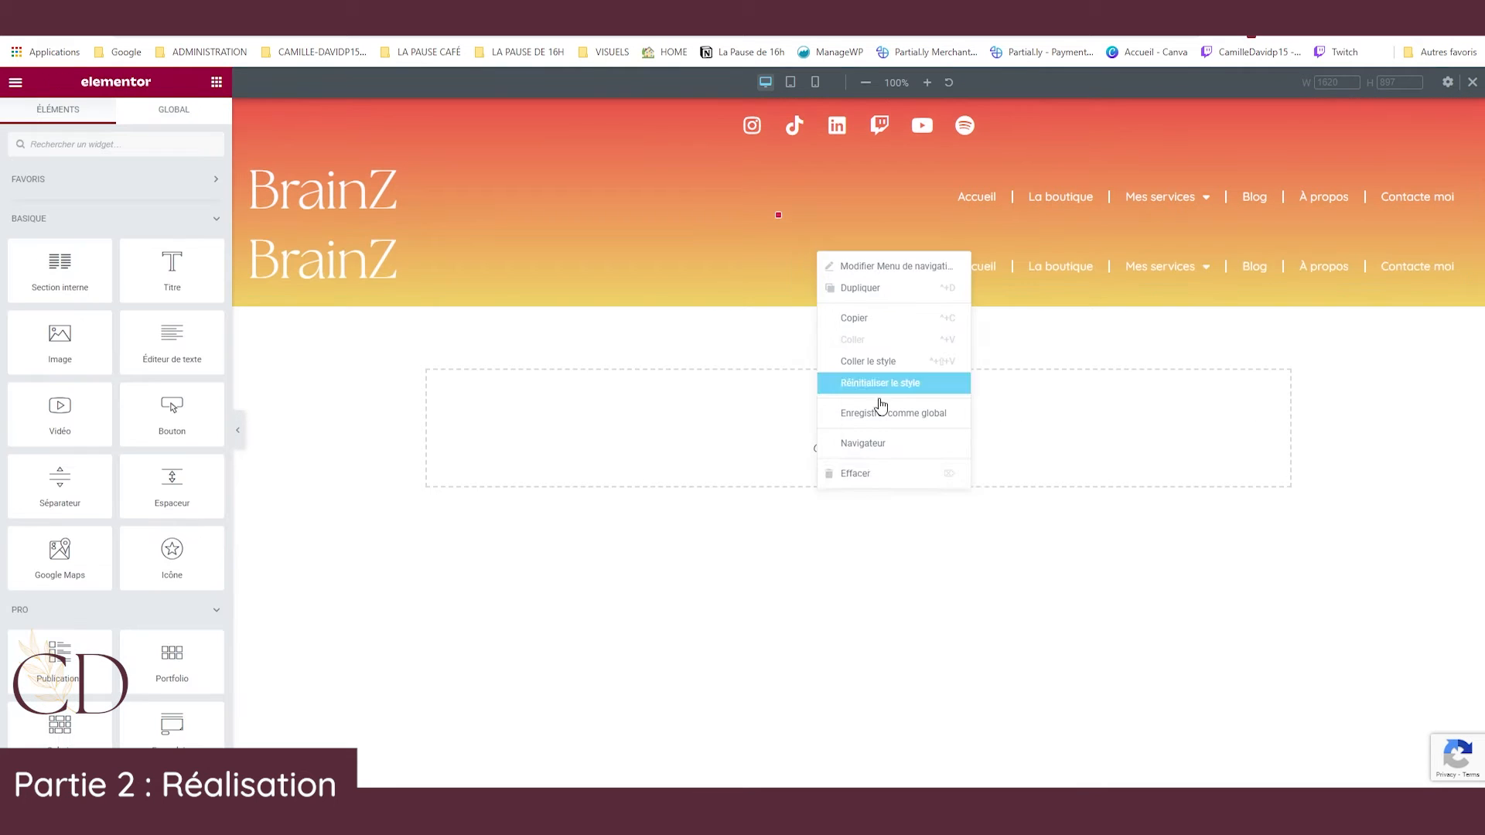
{"action": "left_click", "coordinate": [874, 472]}
{"action": "right_click", "coordinate": [646, 246]}
{"action": "left_click", "coordinate": [737, 464]}
{"action": "right_click", "coordinate": [728, 246]}
{"action": "left_click", "coordinate": [781, 467]}
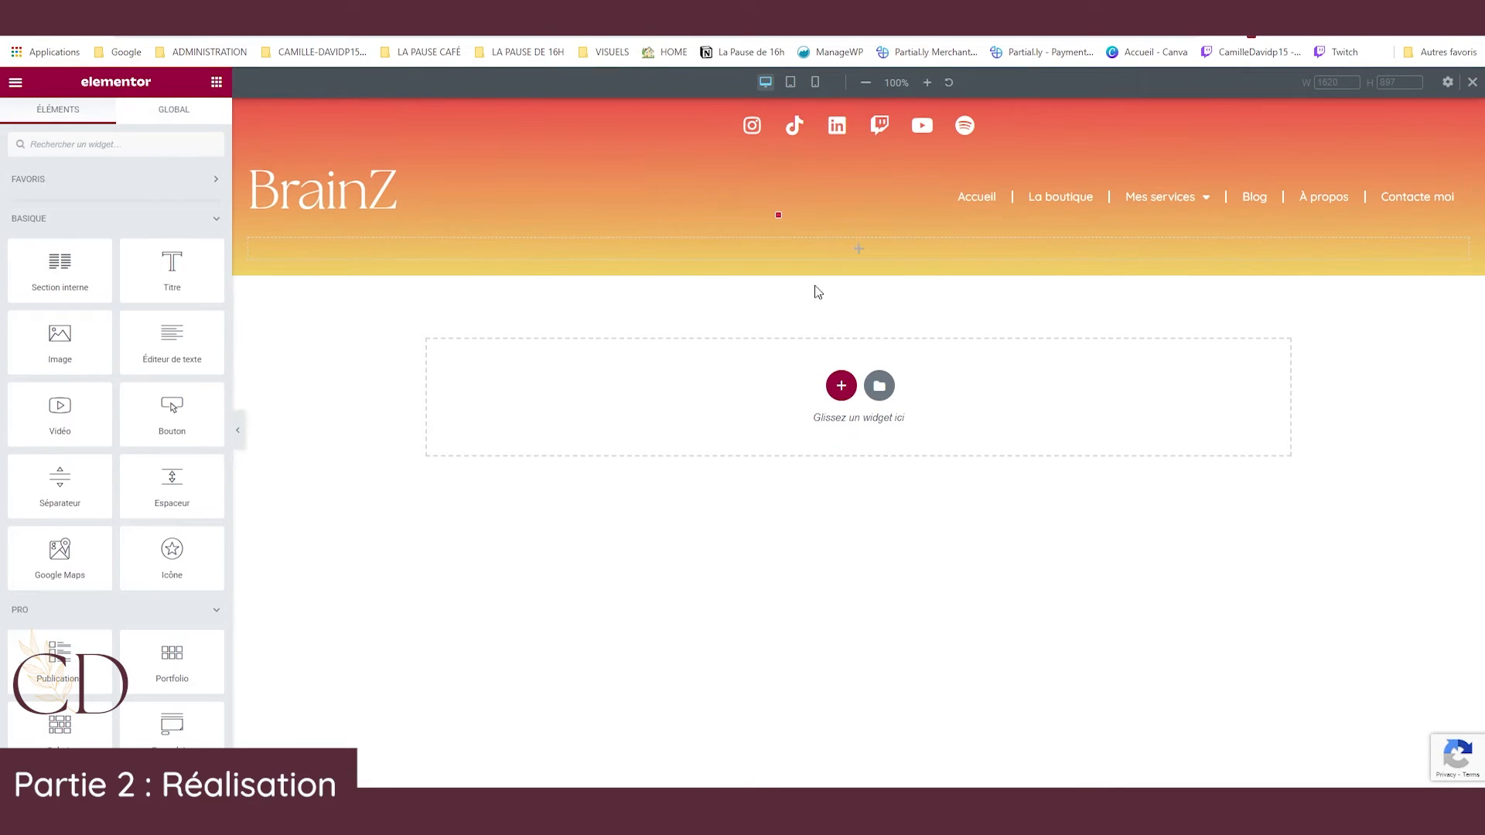
Set the duplicated inner section's content width to Encadré and add a text editor widget inside it.
{"action": "left_click", "coordinate": [851, 221]}
{"action": "left_click", "coordinate": [208, 212]}
{"action": "left_click", "coordinate": [171, 229]}
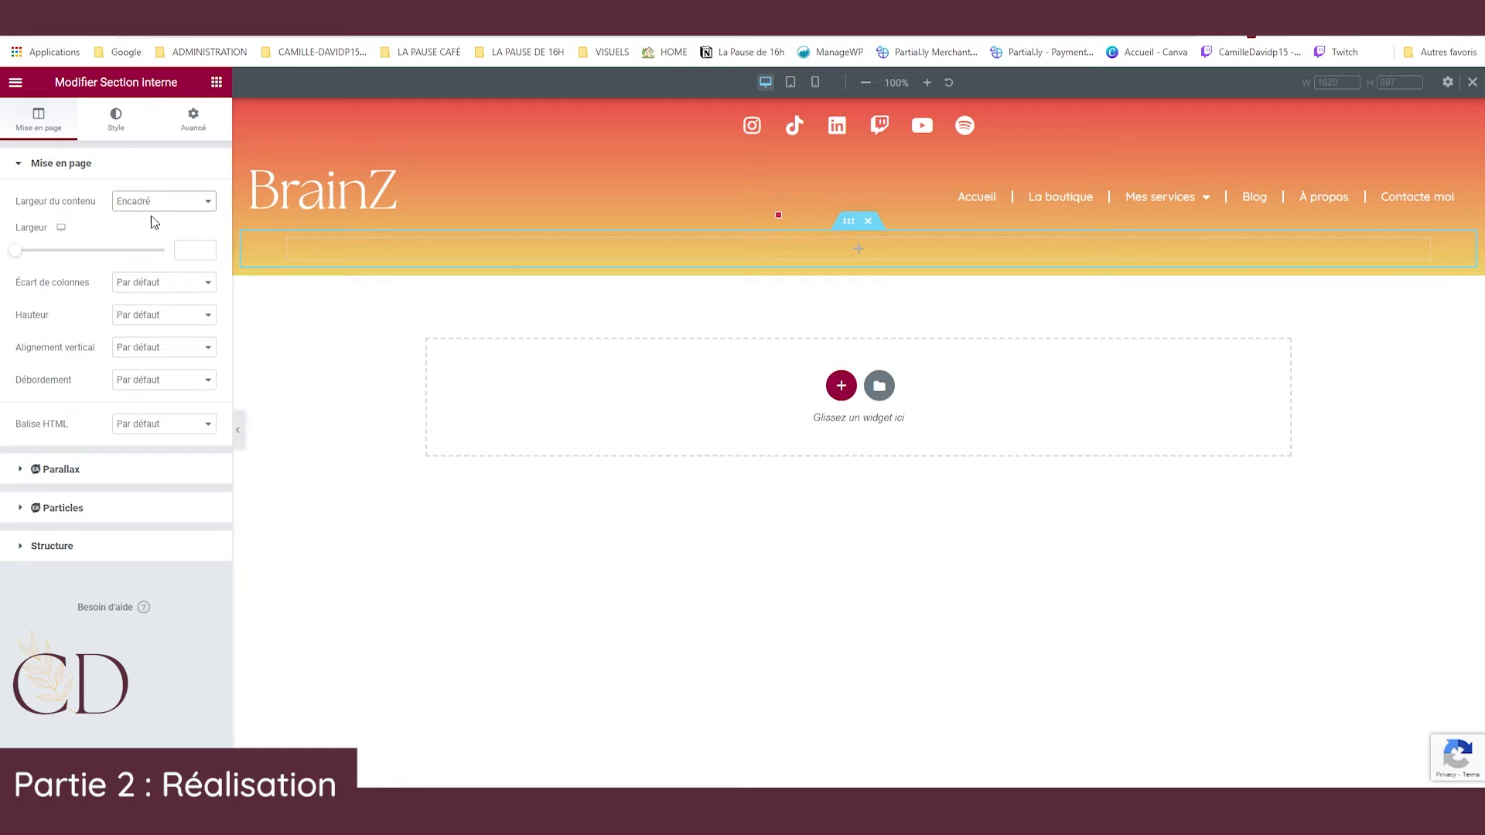
{"action": "left_click", "coordinate": [217, 82]}
{"action": "left_click_drag", "start_coordinate": [173, 348], "coordinate": [838, 256]}
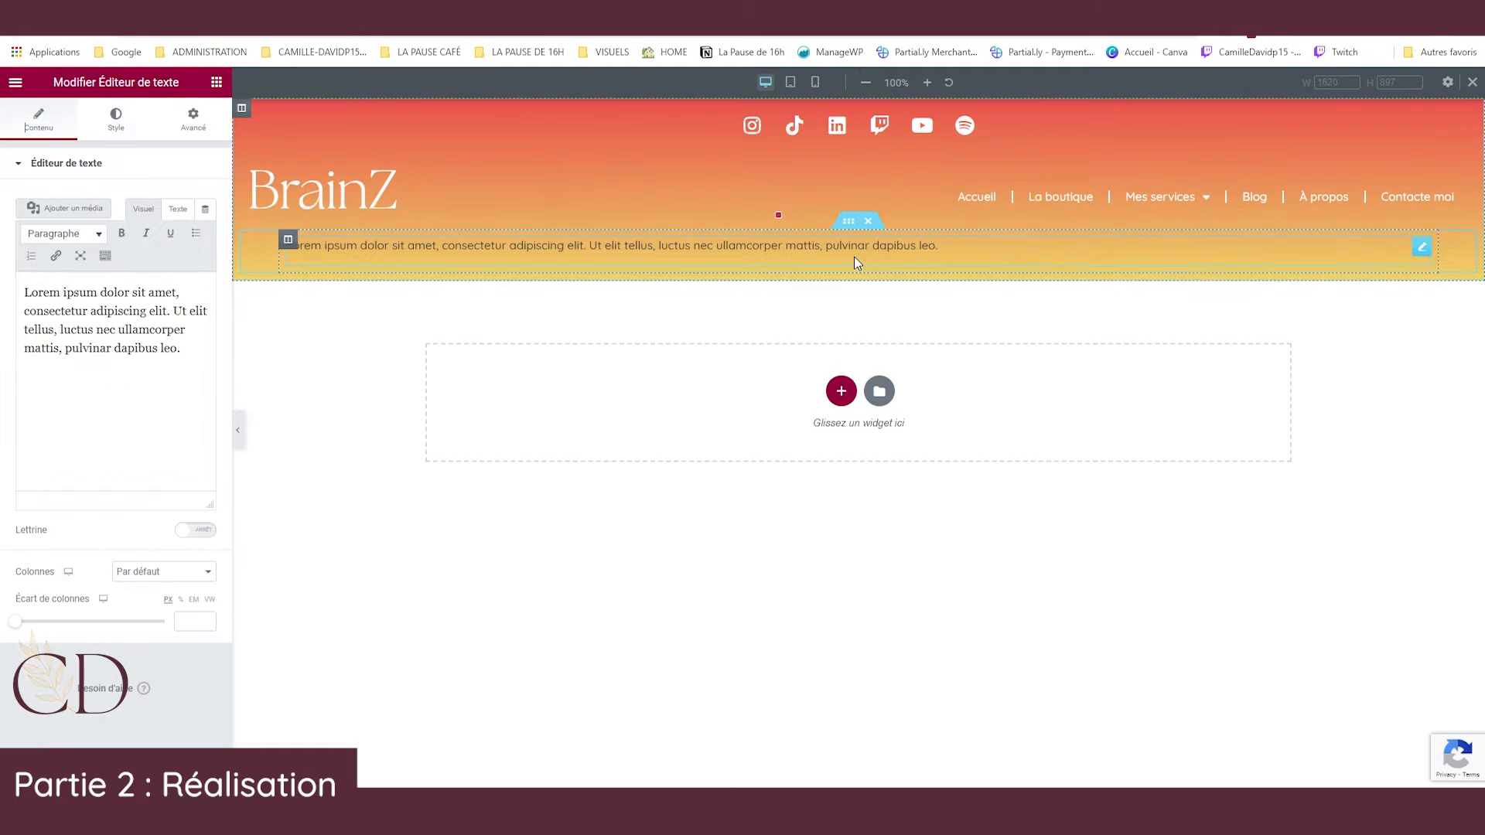
Reduce the inner section's content width to the minimum and centre the text inside it.
{"action": "left_click", "coordinate": [288, 241]}
{"action": "left_click", "coordinate": [848, 222]}
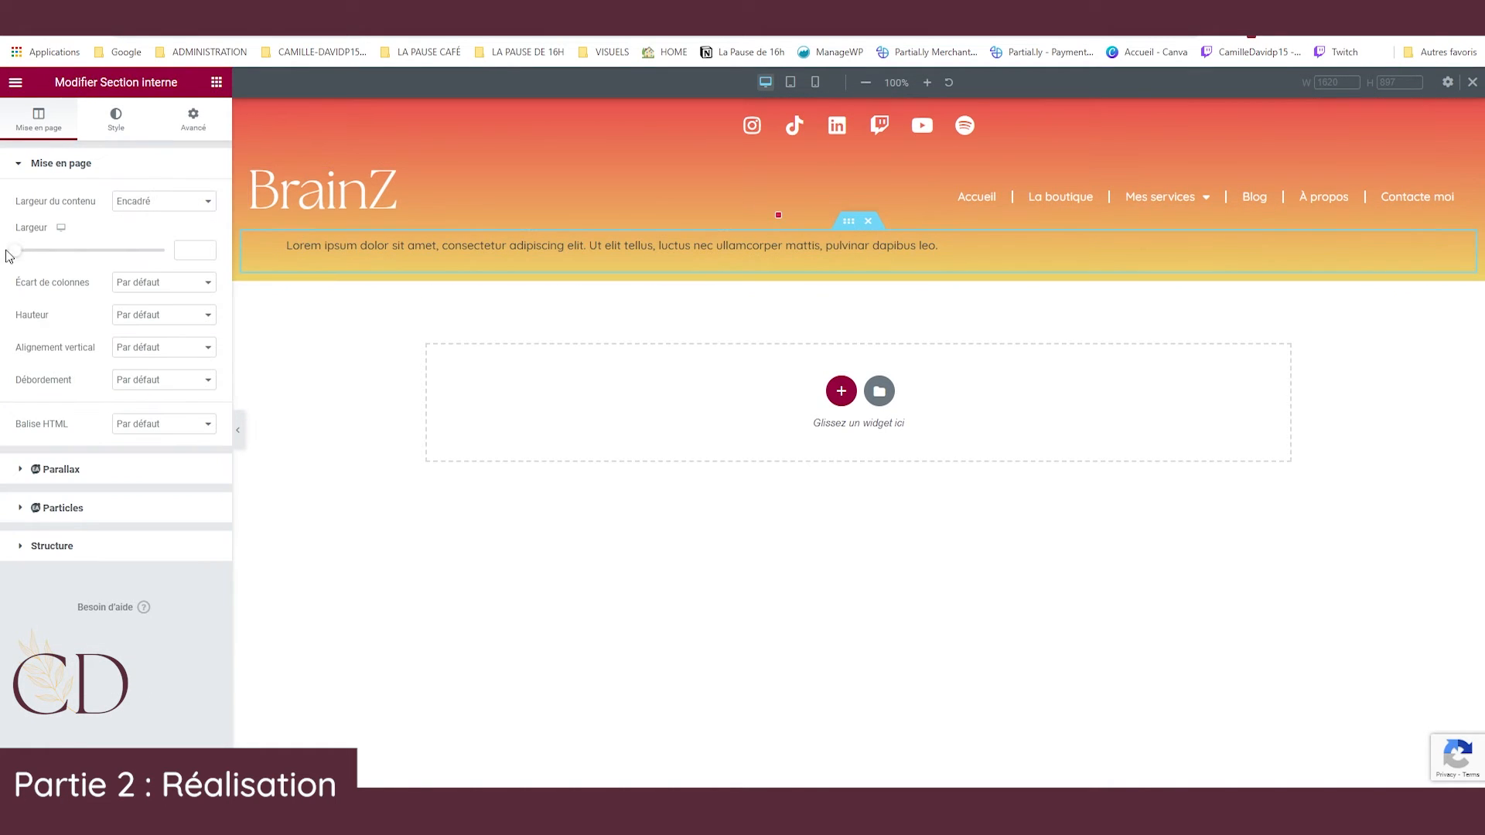
{"action": "left_click_drag", "start_coordinate": [15, 251], "coordinate": [3, 254]}
{"action": "left_click", "coordinate": [788, 261]}
{"action": "left_click", "coordinate": [116, 120]}
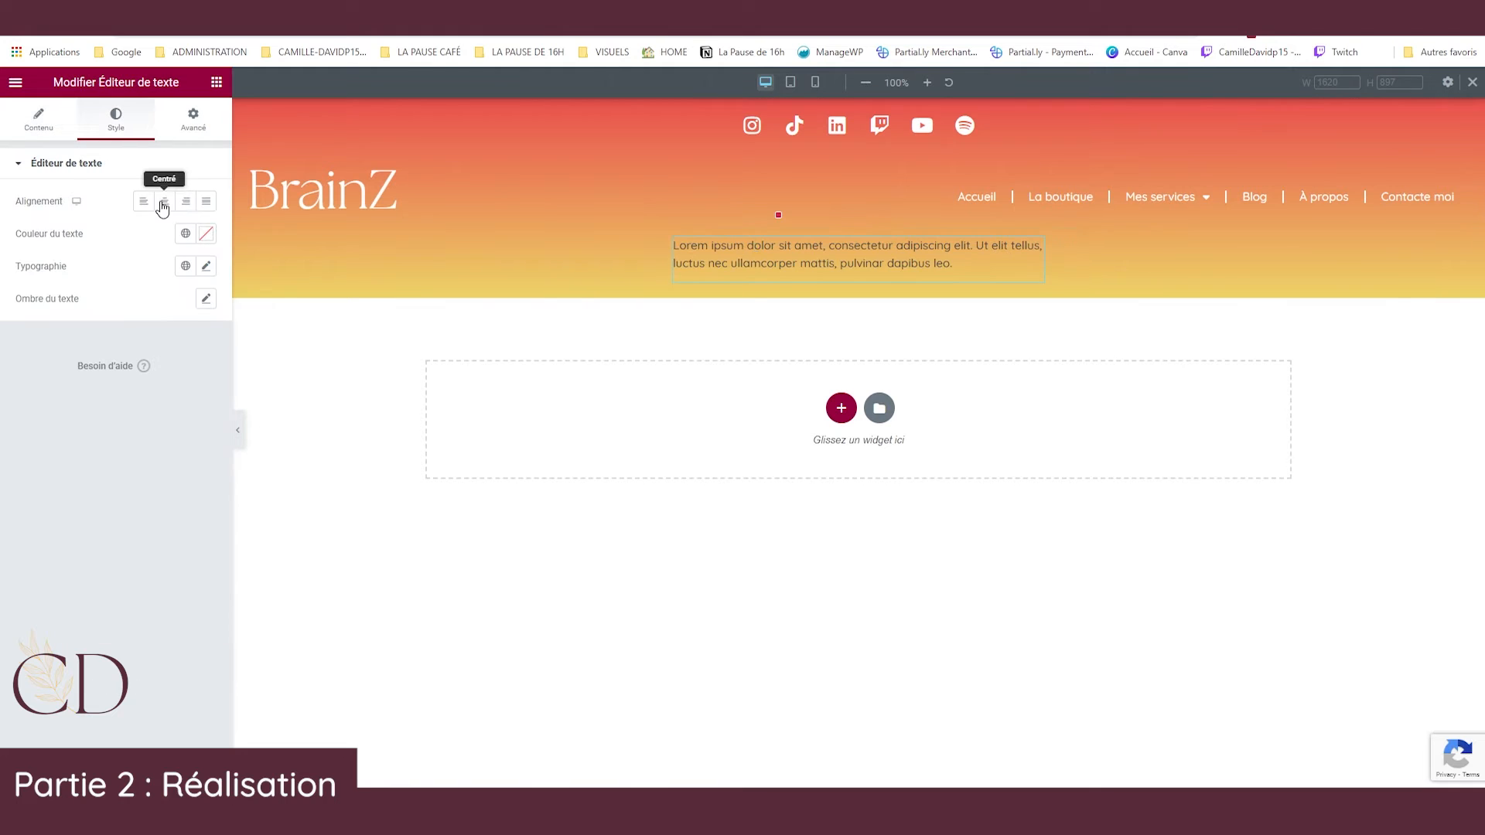
{"action": "left_click", "coordinate": [164, 201]}
Switch to the other browser tab, search the web for "lorem ipsum" and open the generator site.
{"action": "key", "text": "ctrl+Tab"}
{"action": "key", "text": "ctrl+l"}
{"action": "type", "text": "lore"}
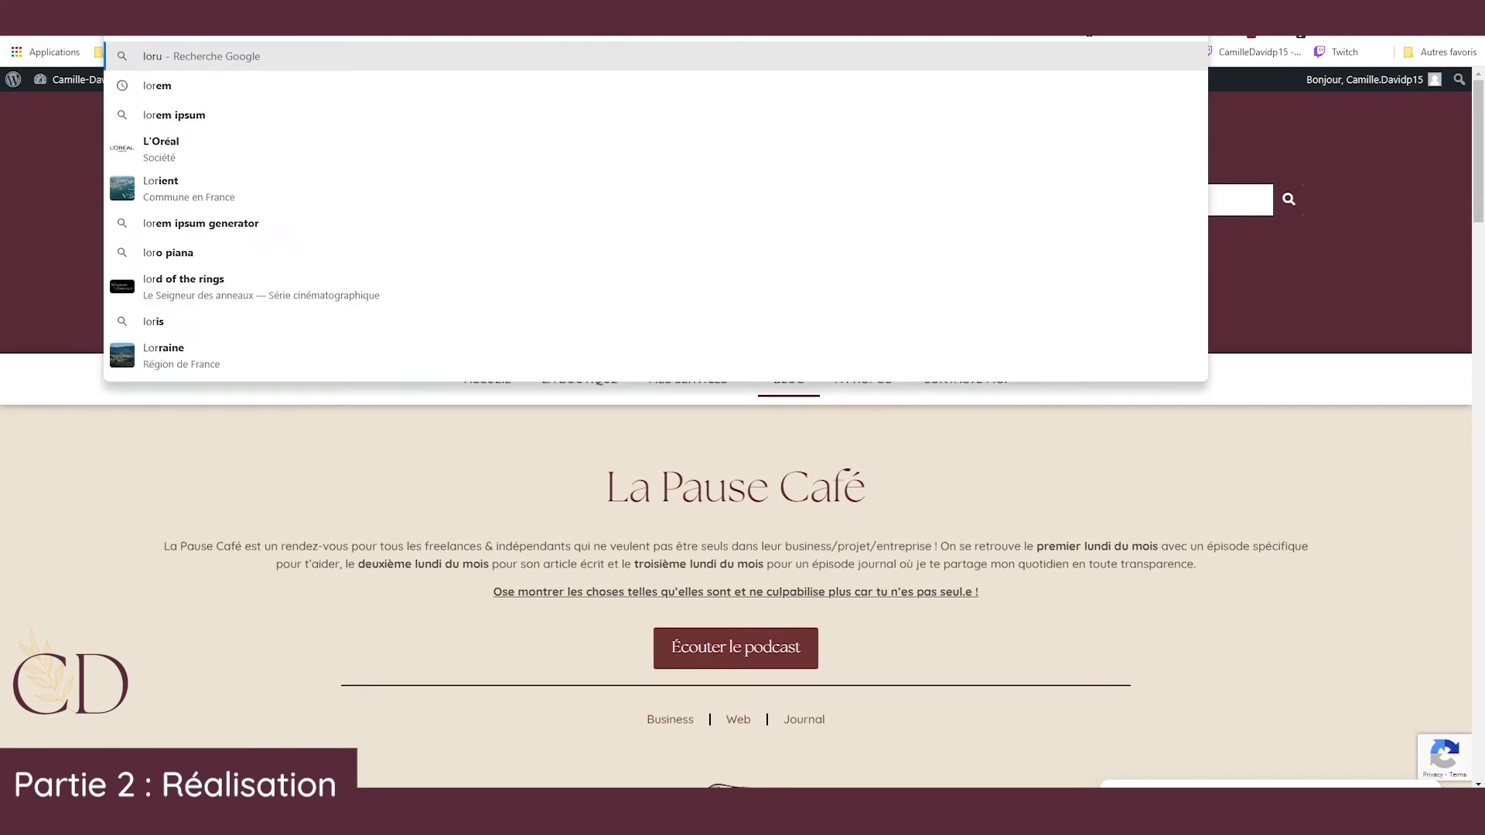
{"action": "left_click", "coordinate": [470, 112]}
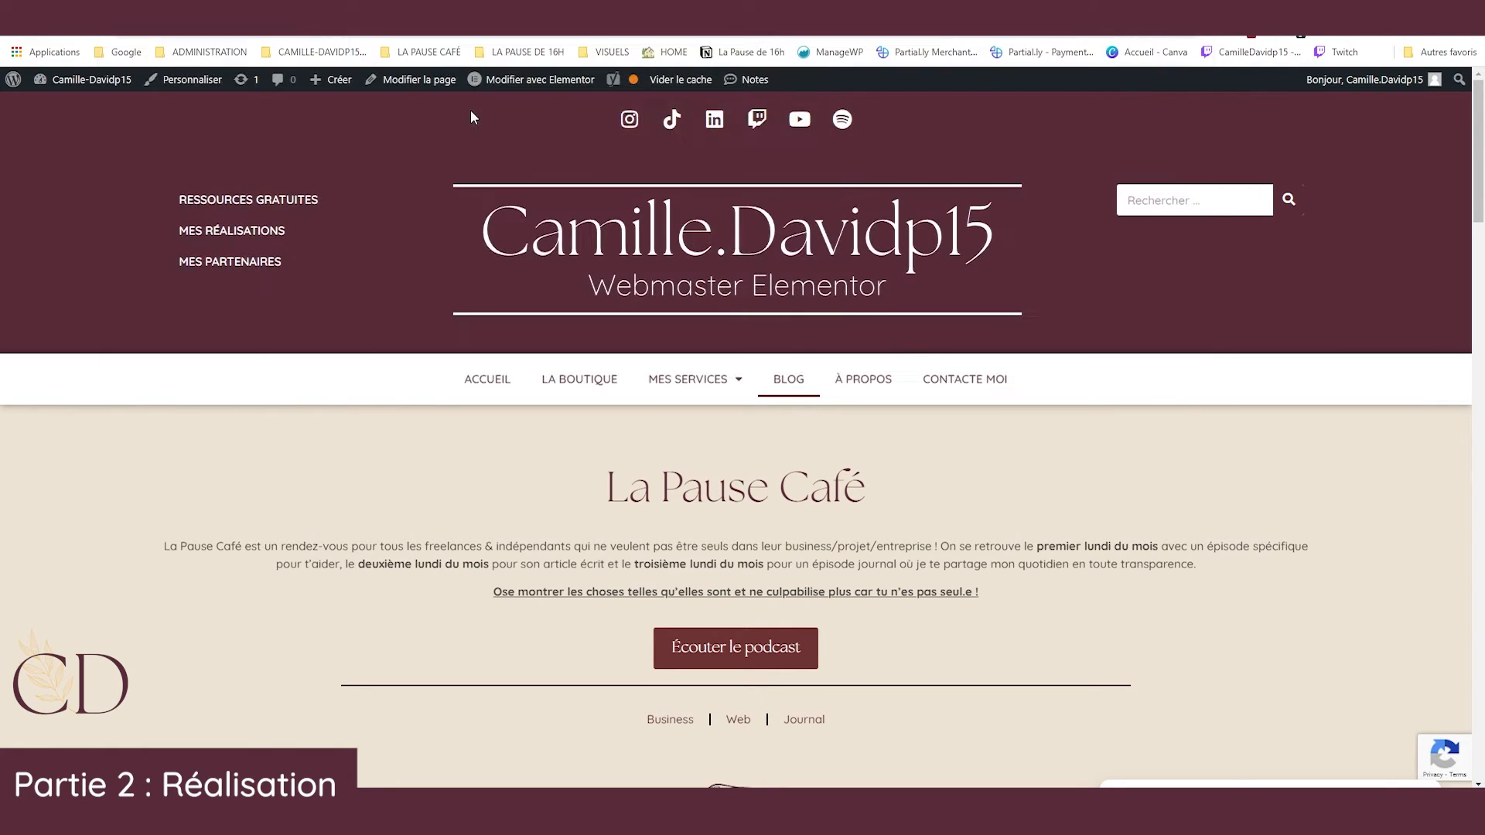
{"action": "left_click", "coordinate": [326, 242]}
Generate five paragraphs of Lorem Ipsum placeholder text and copy the first paragraph.
{"action": "scroll", "coordinate": [379, 310], "scroll_direction": "down", "scroll_amount": 6}
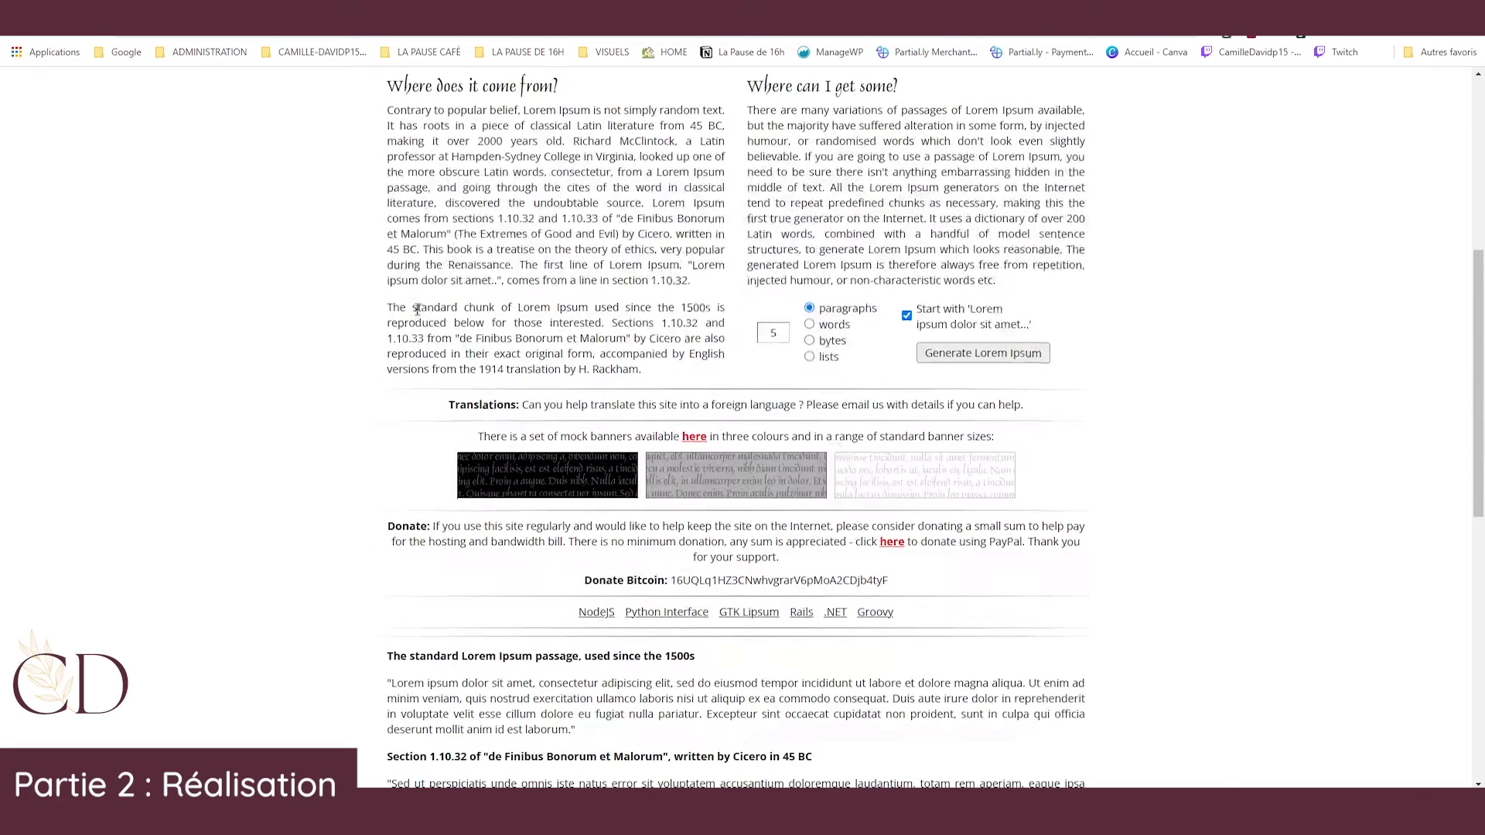
{"action": "left_click", "coordinate": [986, 352]}
{"action": "left_click_drag", "start_coordinate": [389, 352], "coordinate": [873, 385]}
{"action": "key", "text": "ctrl+c"}
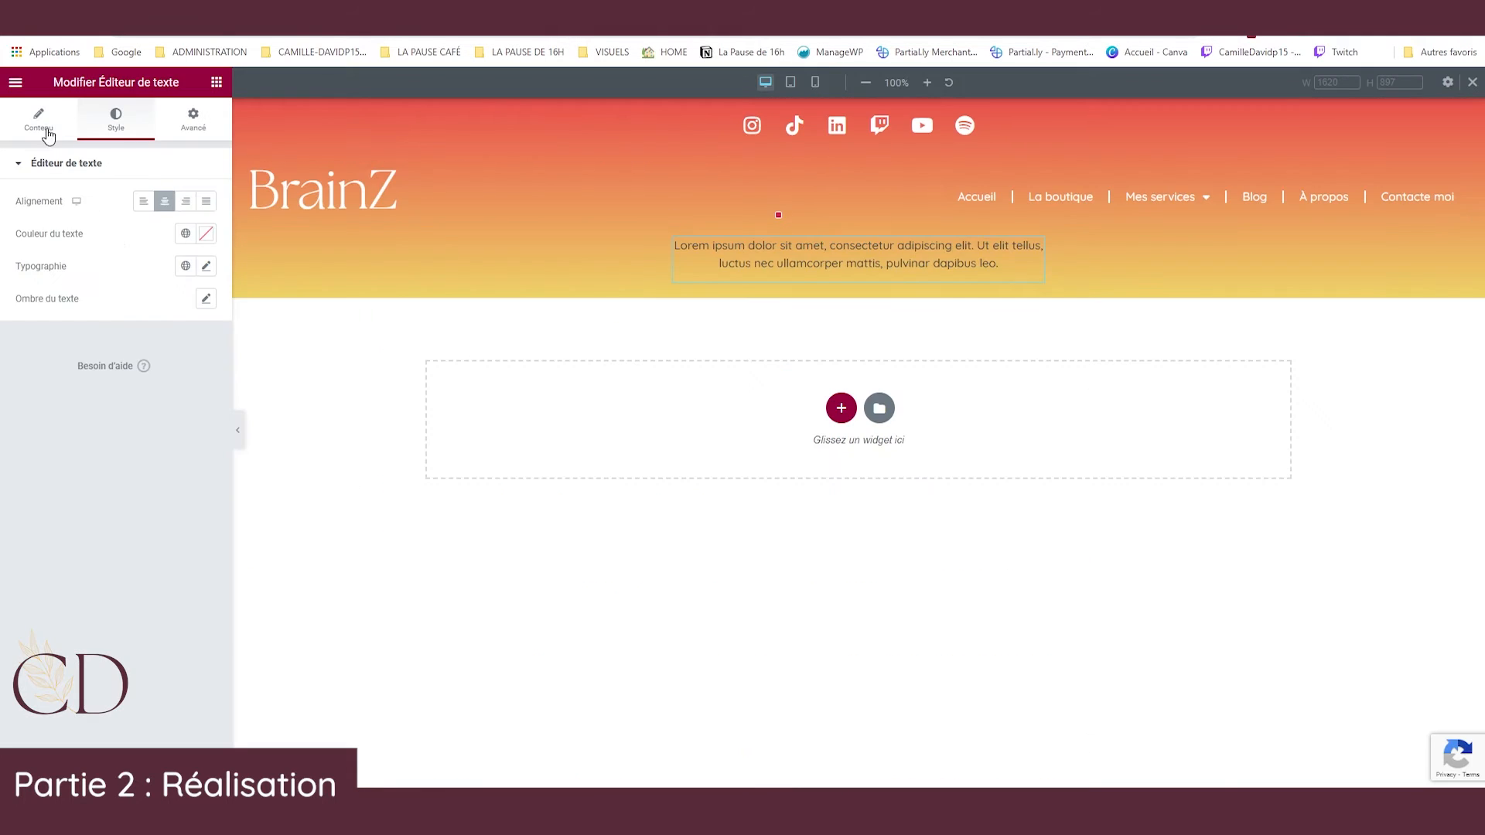
Back in Elementor, replace the text editor's content with the copied paragraph and set its text colour to white.
{"action": "triple_click", "coordinate": [133, 316]}
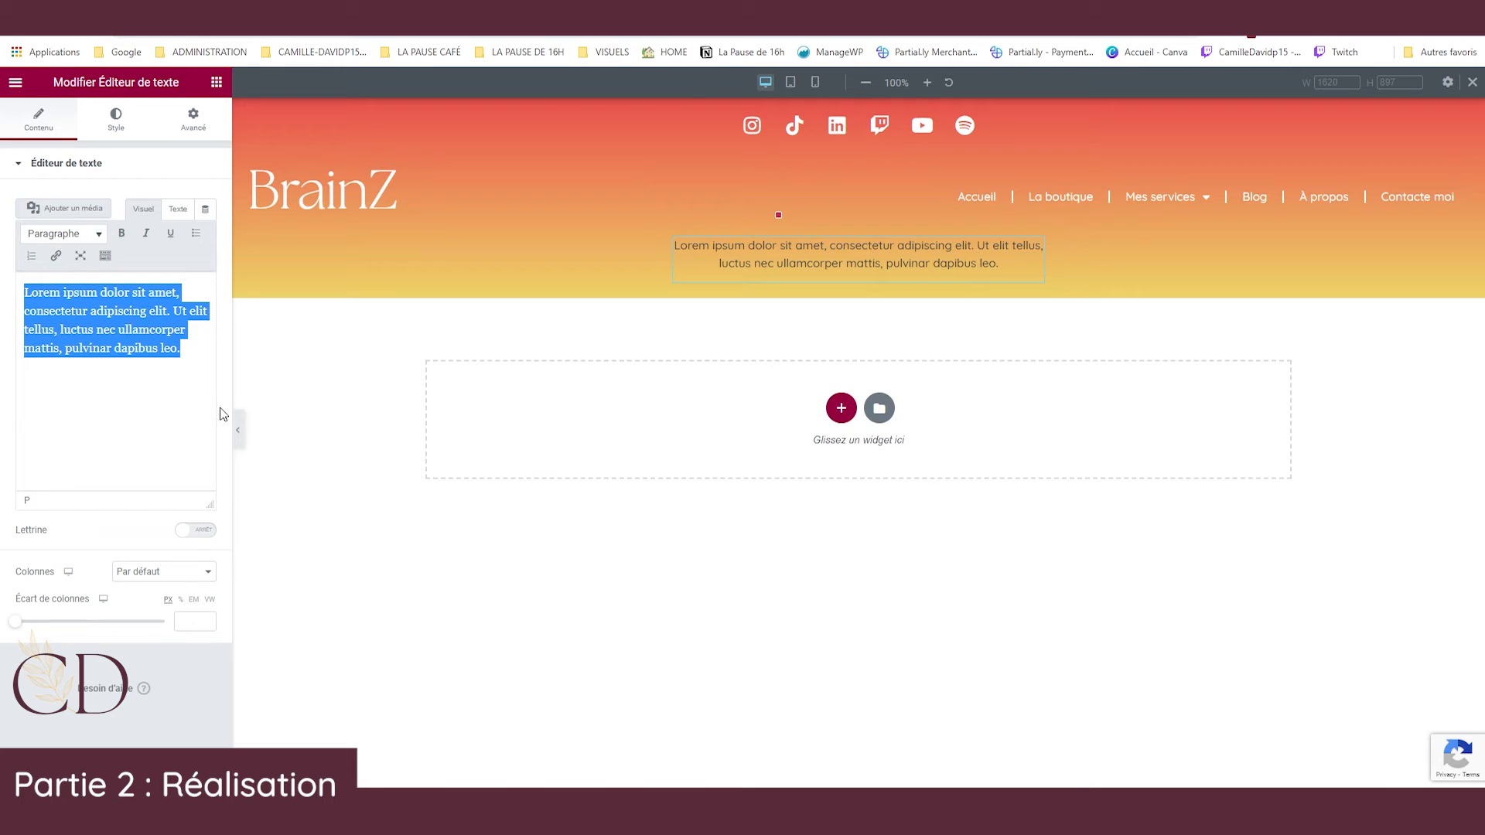
{"action": "key", "text": "ctrl+v"}
{"action": "left_click", "coordinate": [133, 130]}
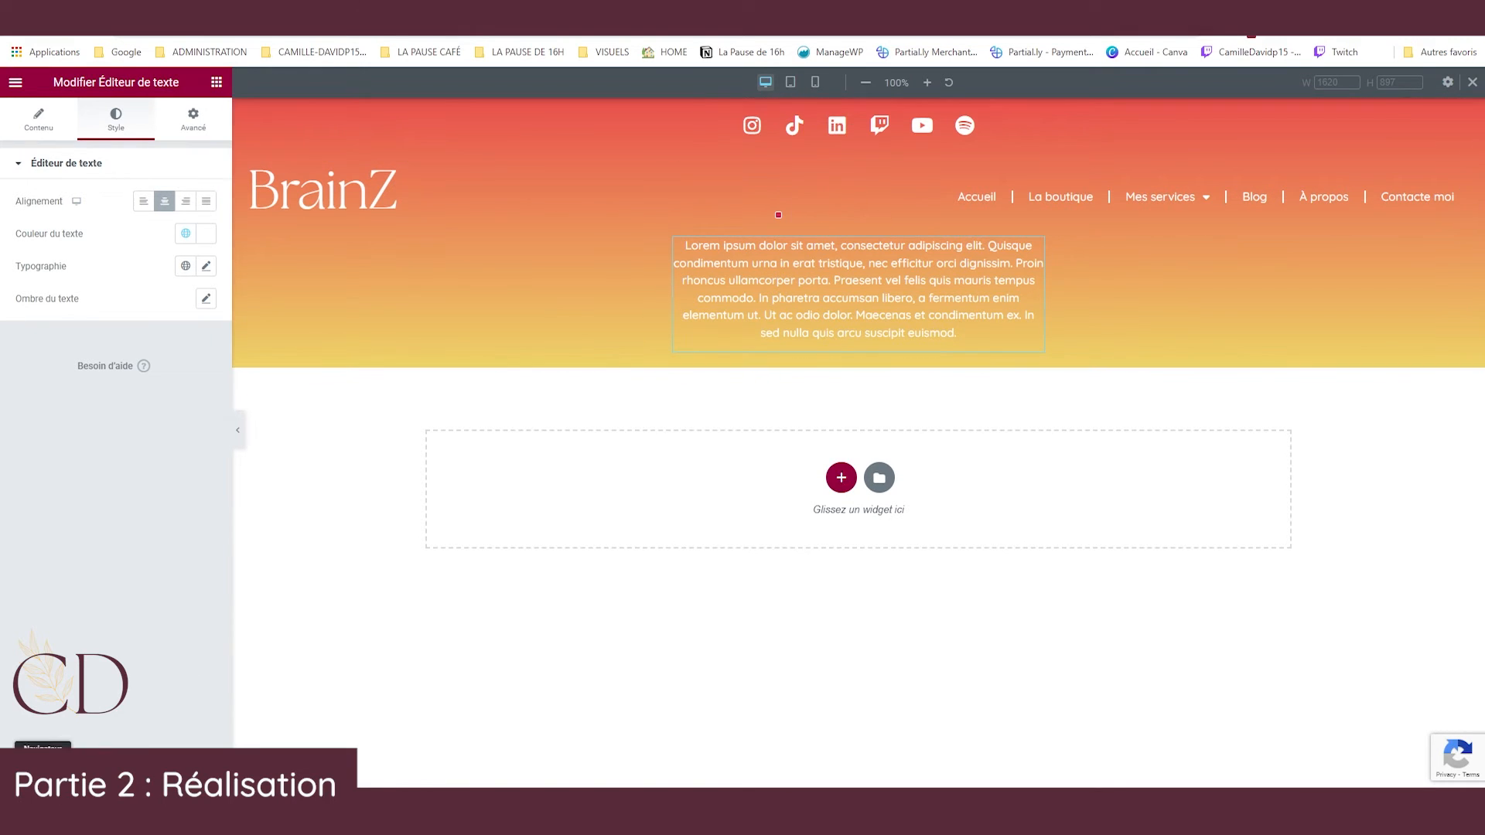
Select the new header section in the Navigateur and give its bottom edge a Gouttes shape divider.
{"action": "left_click", "coordinate": [43, 772]}
{"action": "left_click", "coordinate": [1348, 342]}
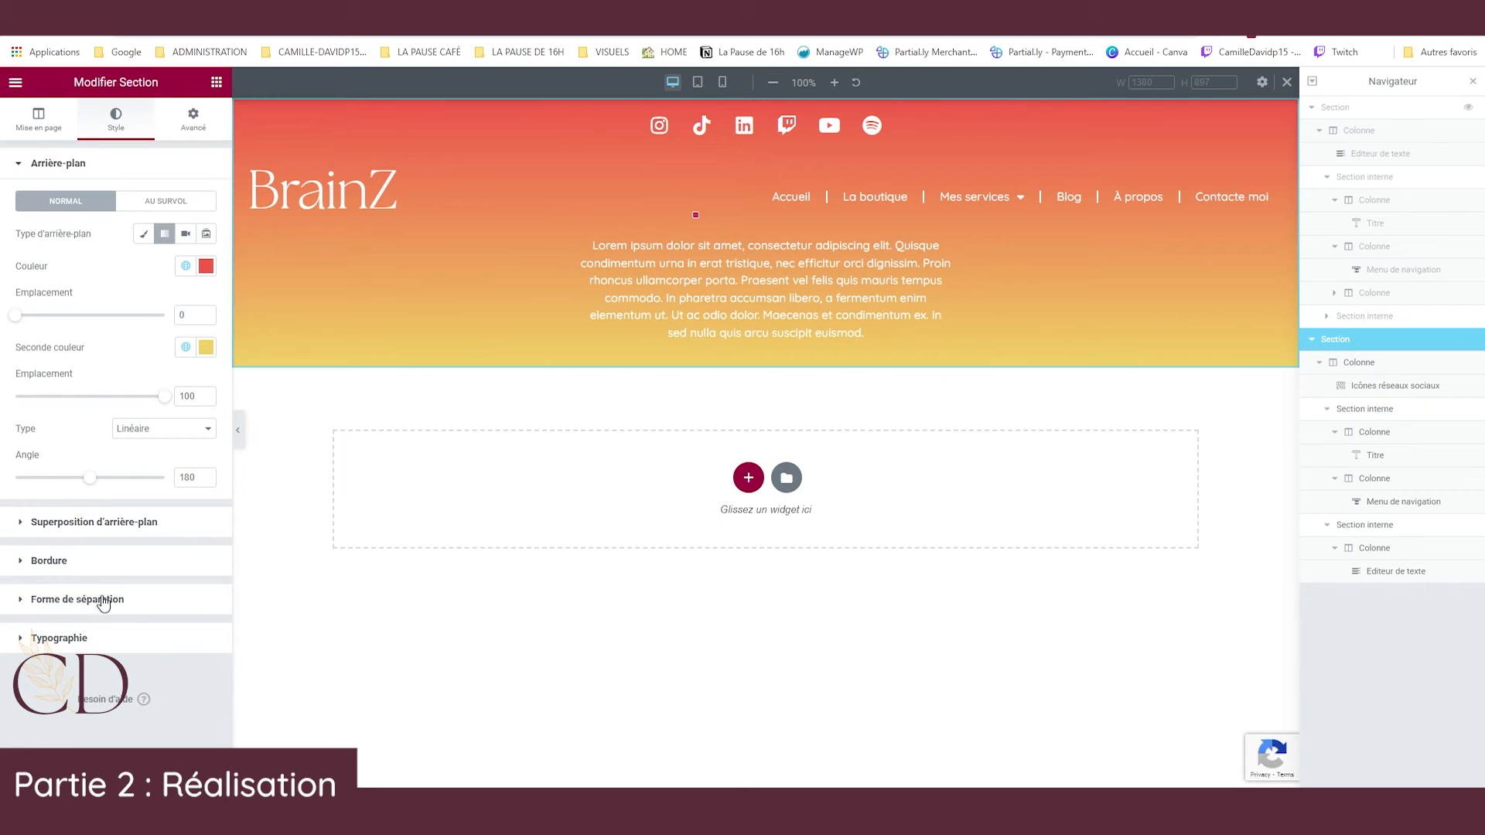
{"action": "left_click", "coordinate": [77, 599]}
{"action": "left_click", "coordinate": [166, 317]}
{"action": "left_click", "coordinate": [151, 350]}
{"action": "left_click", "coordinate": [145, 399]}
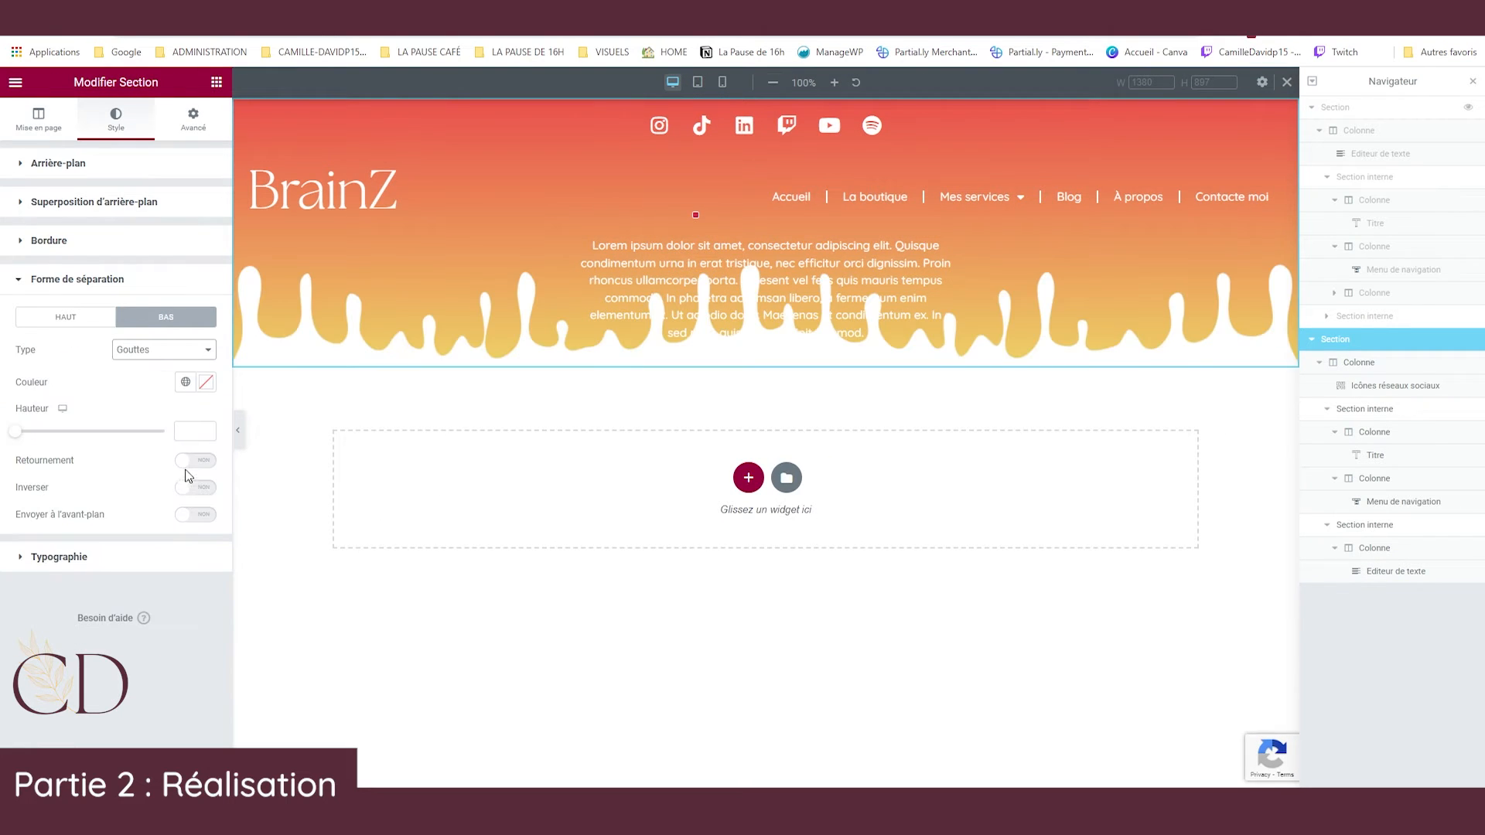
Invert the header section's bottom Gouttes divider and set its height to 137.
{"action": "left_click", "coordinate": [196, 488]}
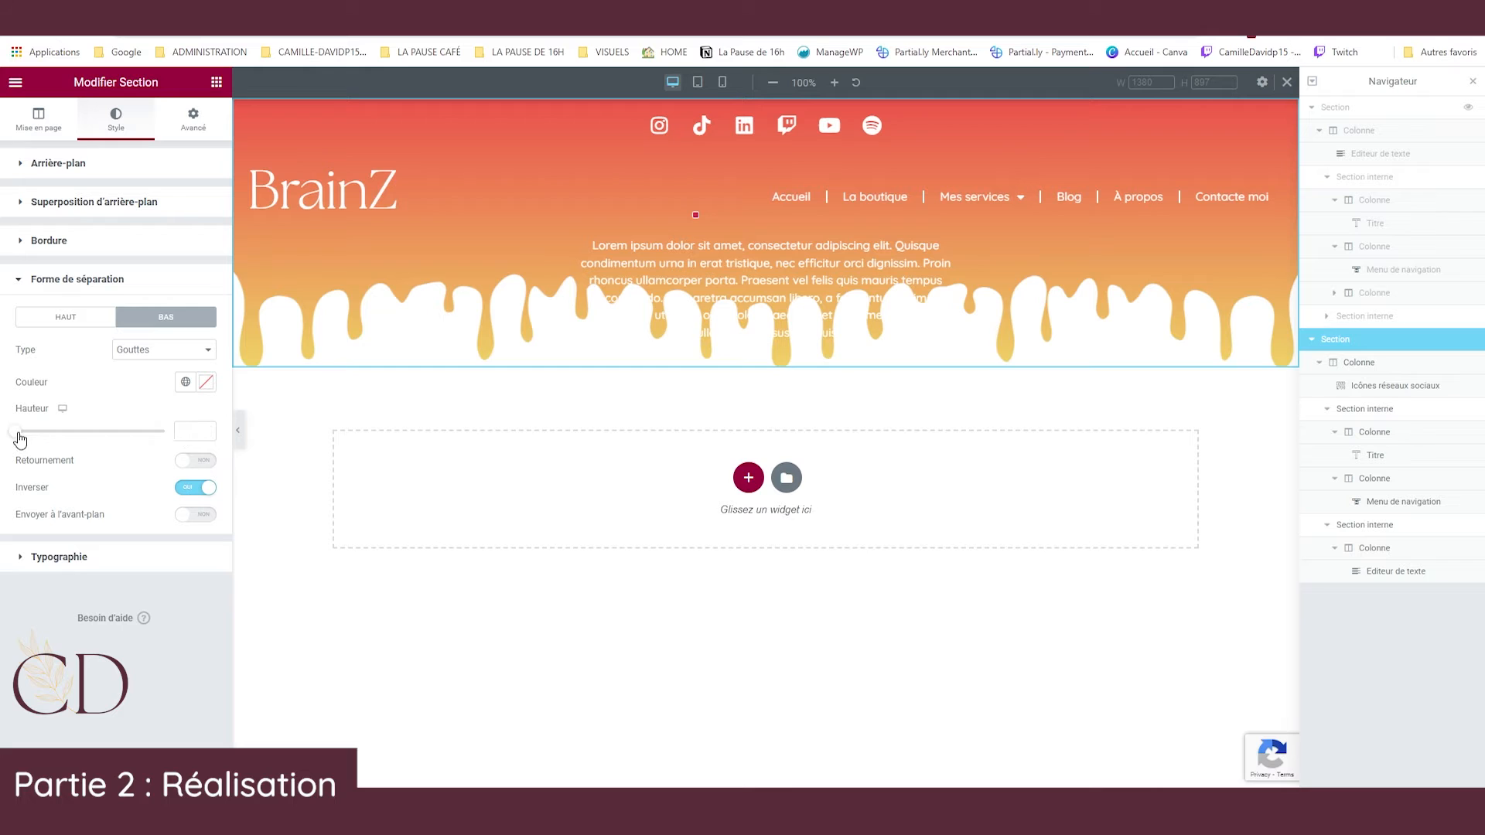
{"action": "left_click_drag", "start_coordinate": [21, 440], "coordinate": [60, 441]}
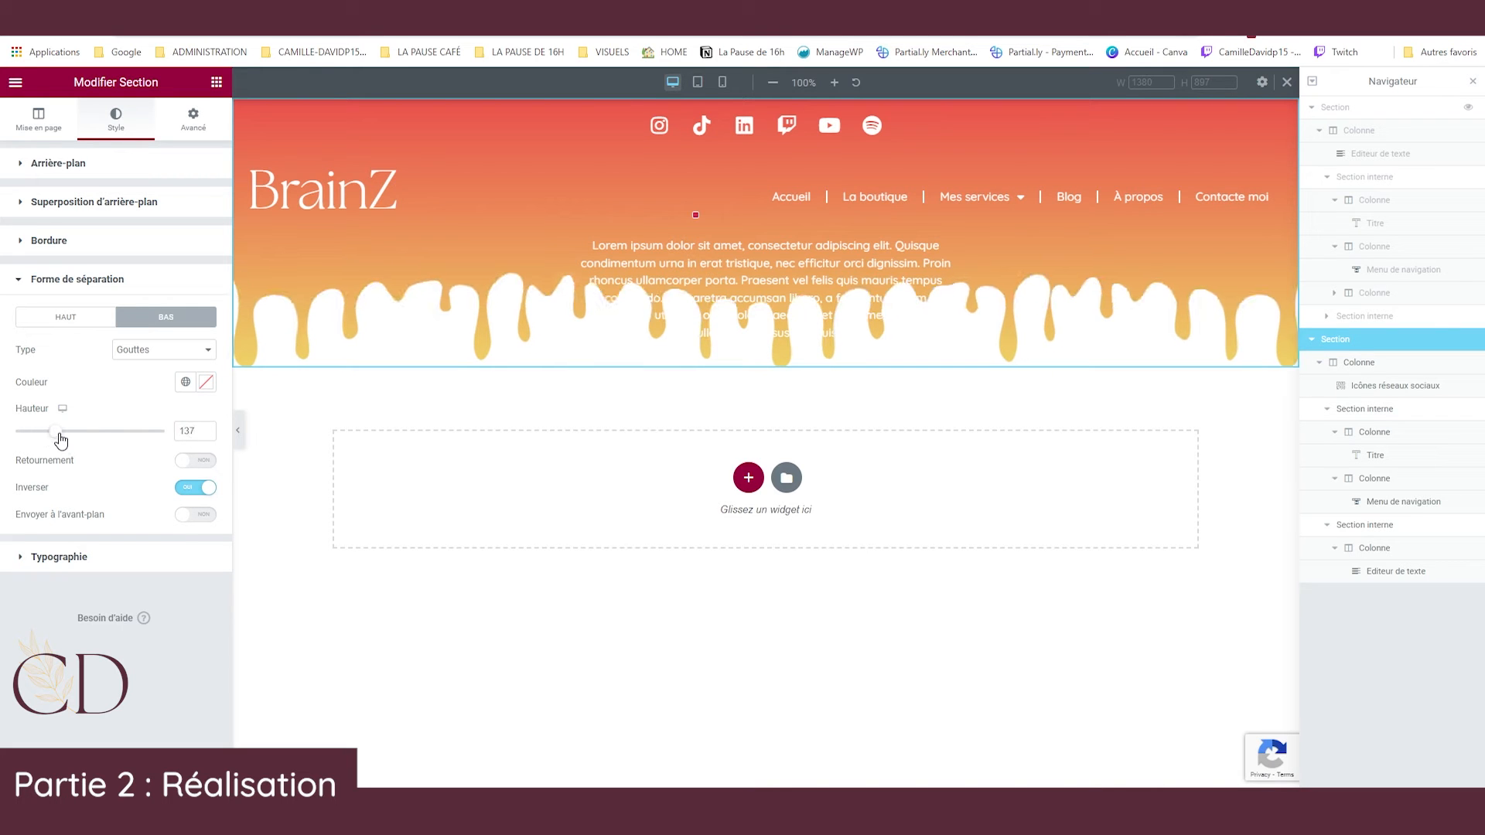
Give the inner section holding the Lorem ipsum text a top margin of 10 px and a bottom margin of 130 px.
{"action": "left_click", "coordinate": [785, 232]}
{"action": "left_click", "coordinate": [193, 120]}
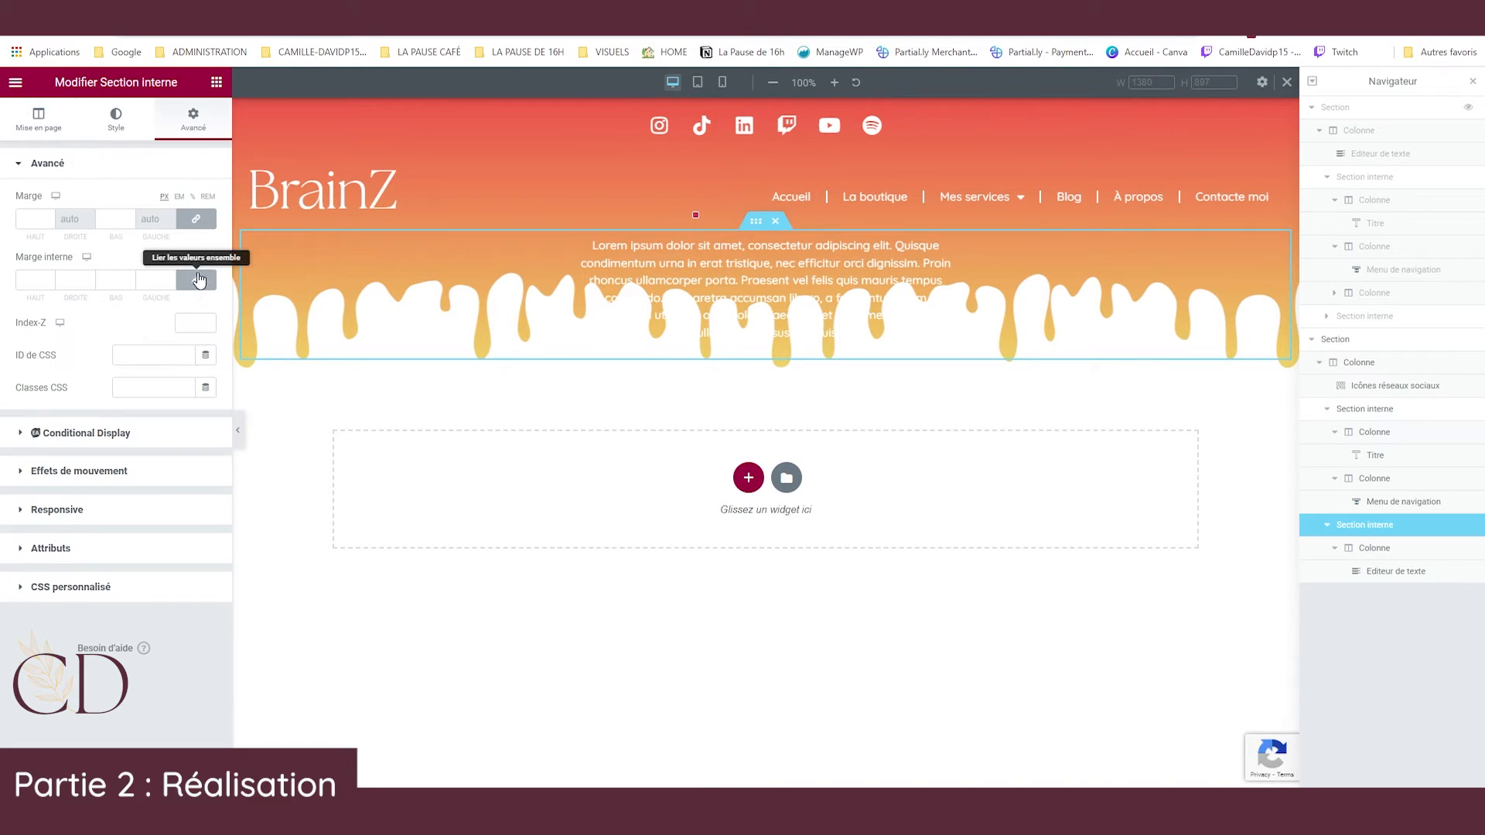
{"action": "left_click", "coordinate": [30, 220]}
{"action": "type", "text": "50"}
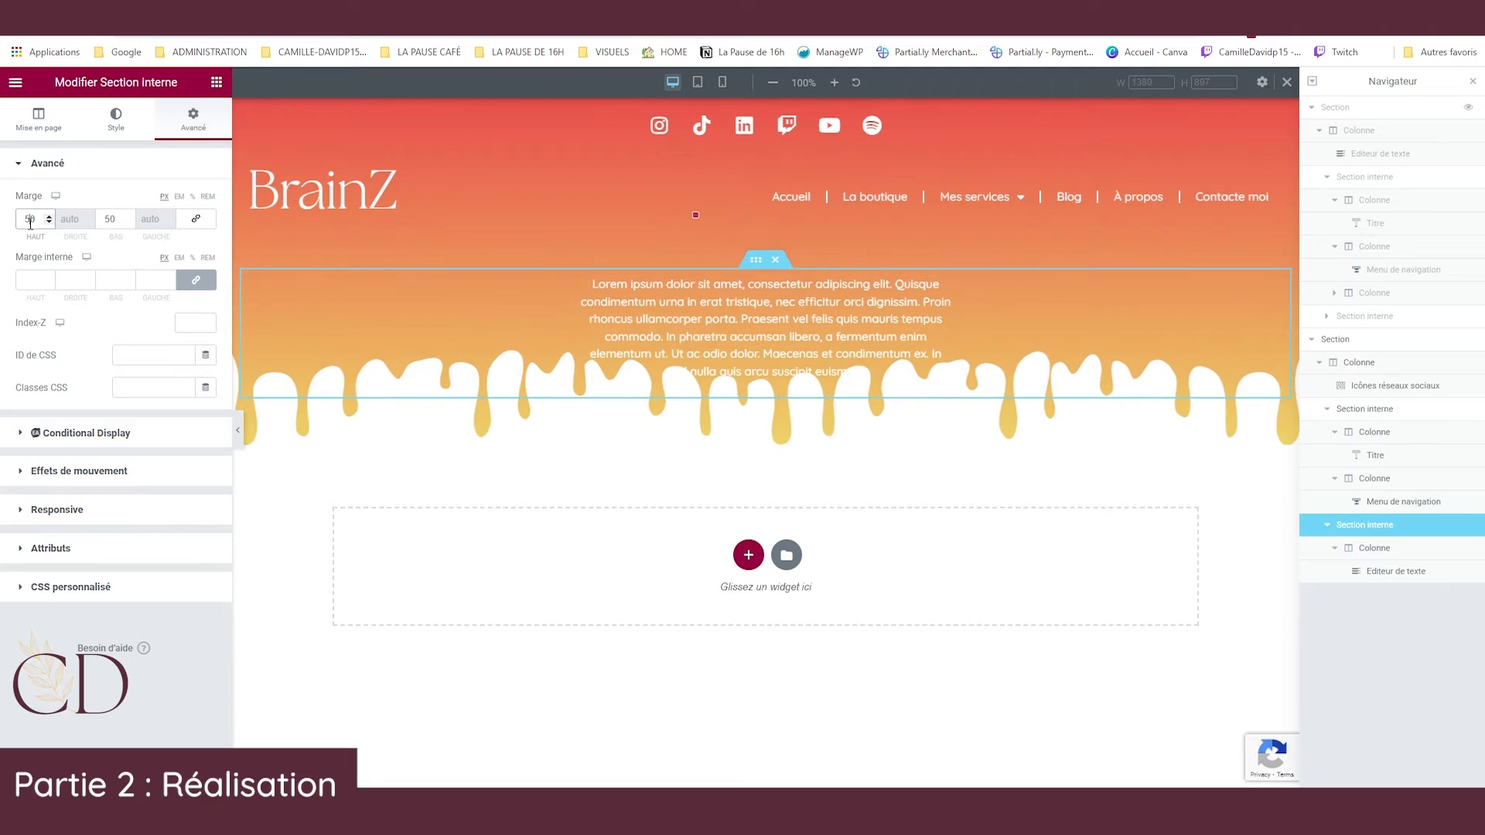
{"action": "type", "text": "10"}
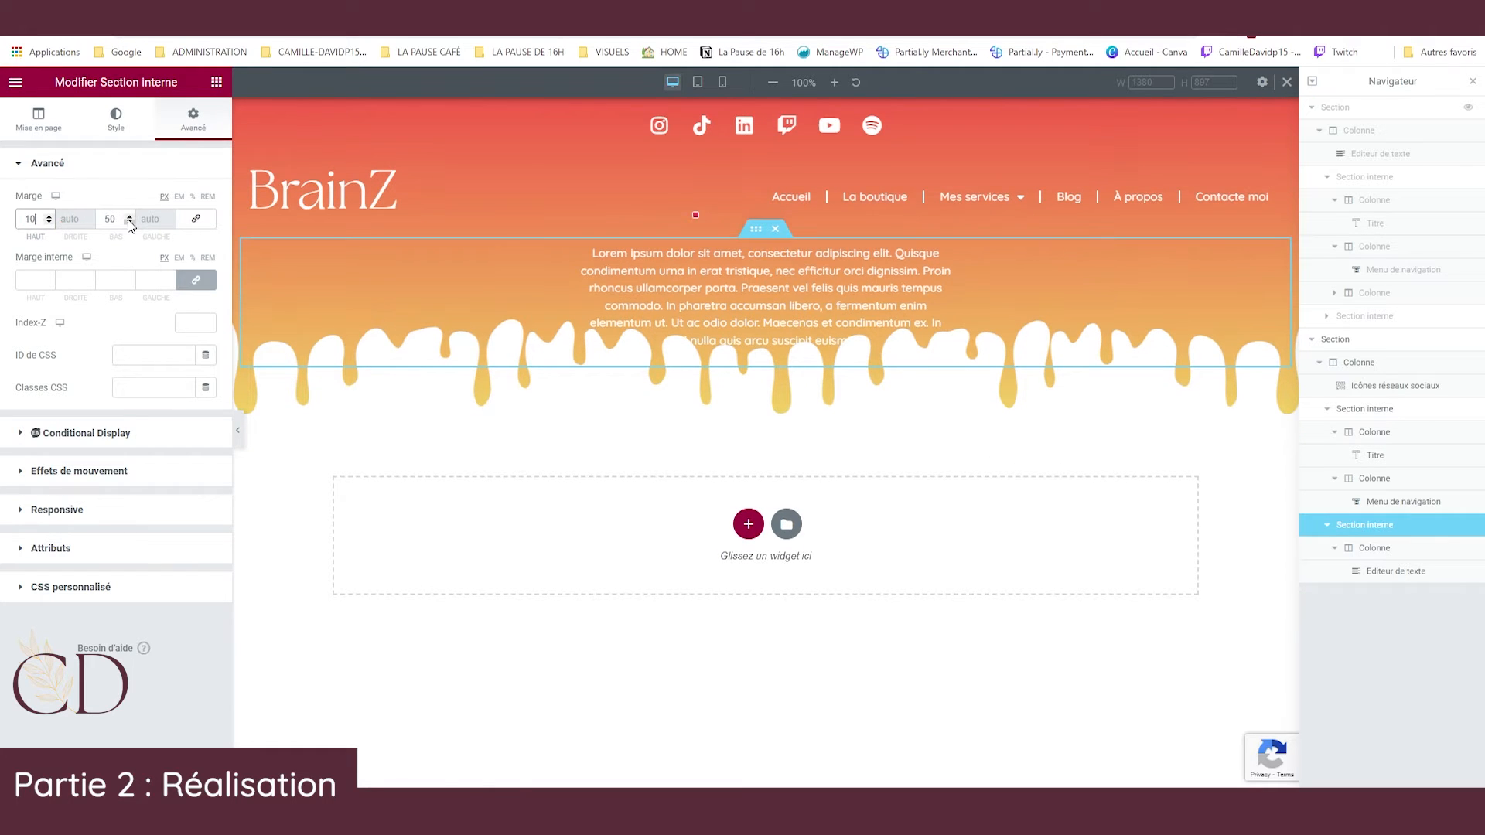
{"action": "type", "text": "150"}
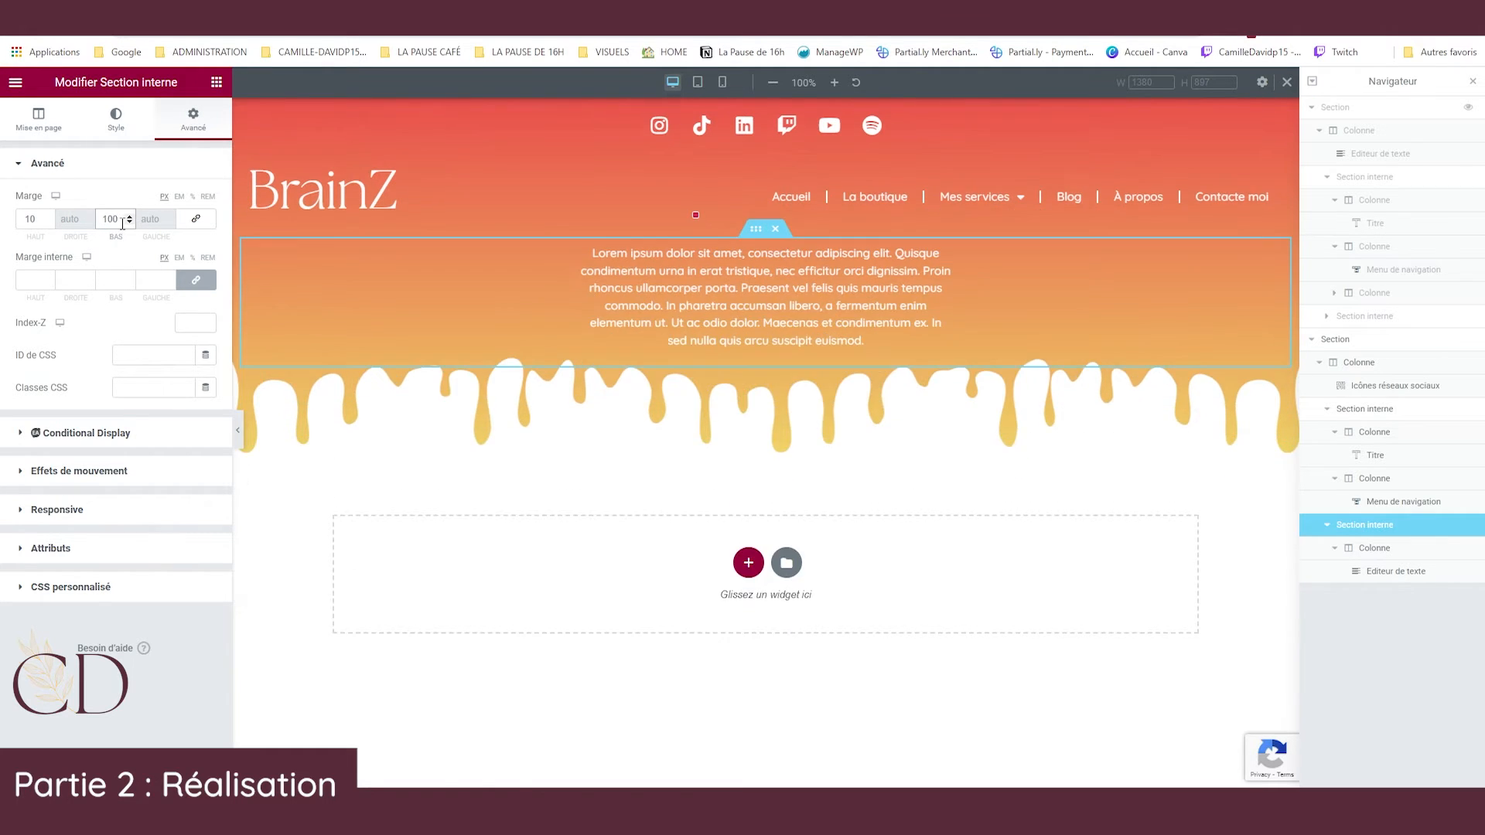
{"action": "type", "text": "130"}
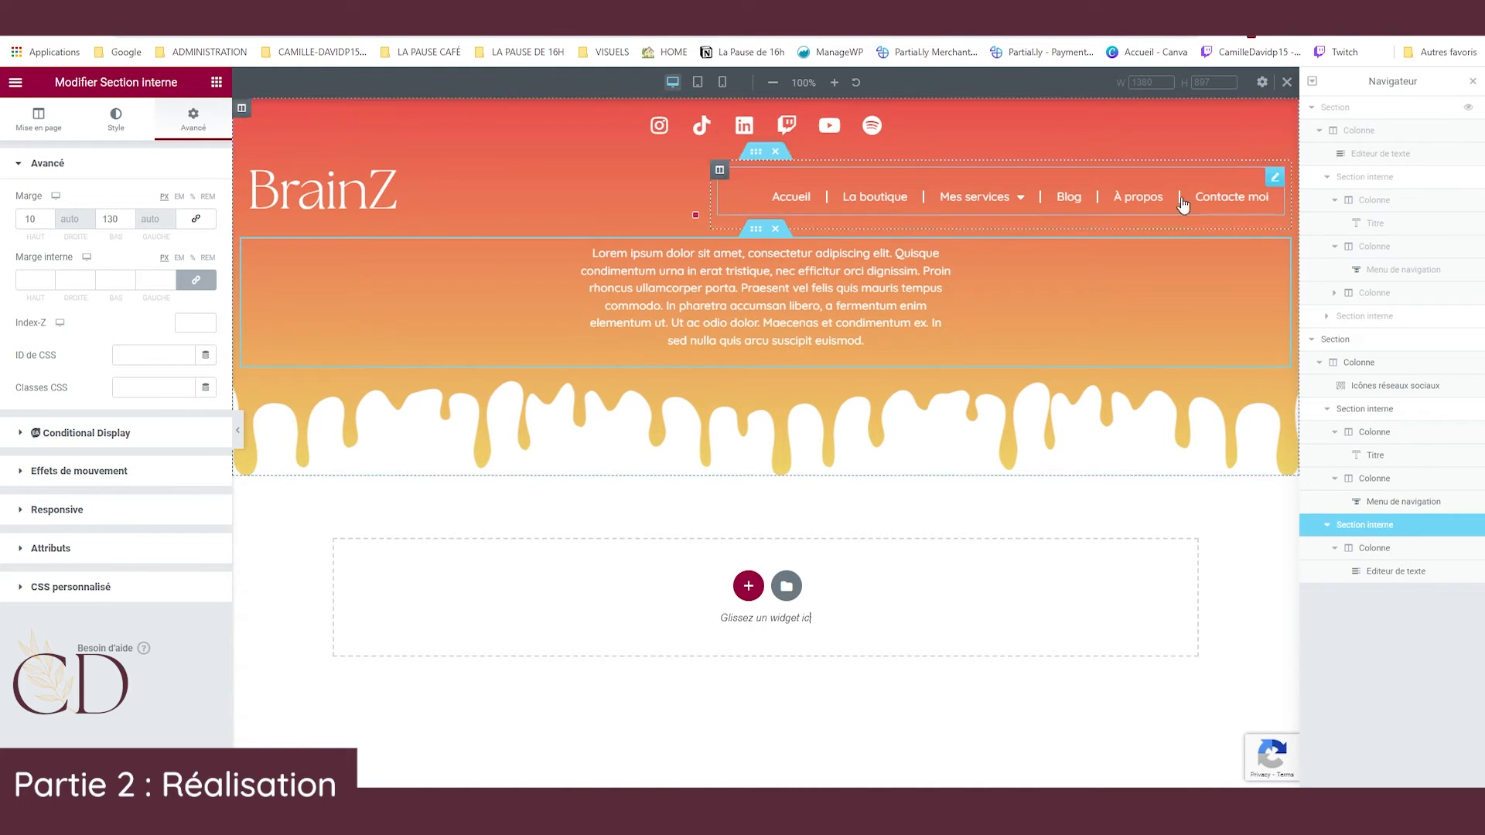
Add a single-column section below the header and place a two-column inner section in it.
{"action": "left_click", "coordinate": [516, 208]}
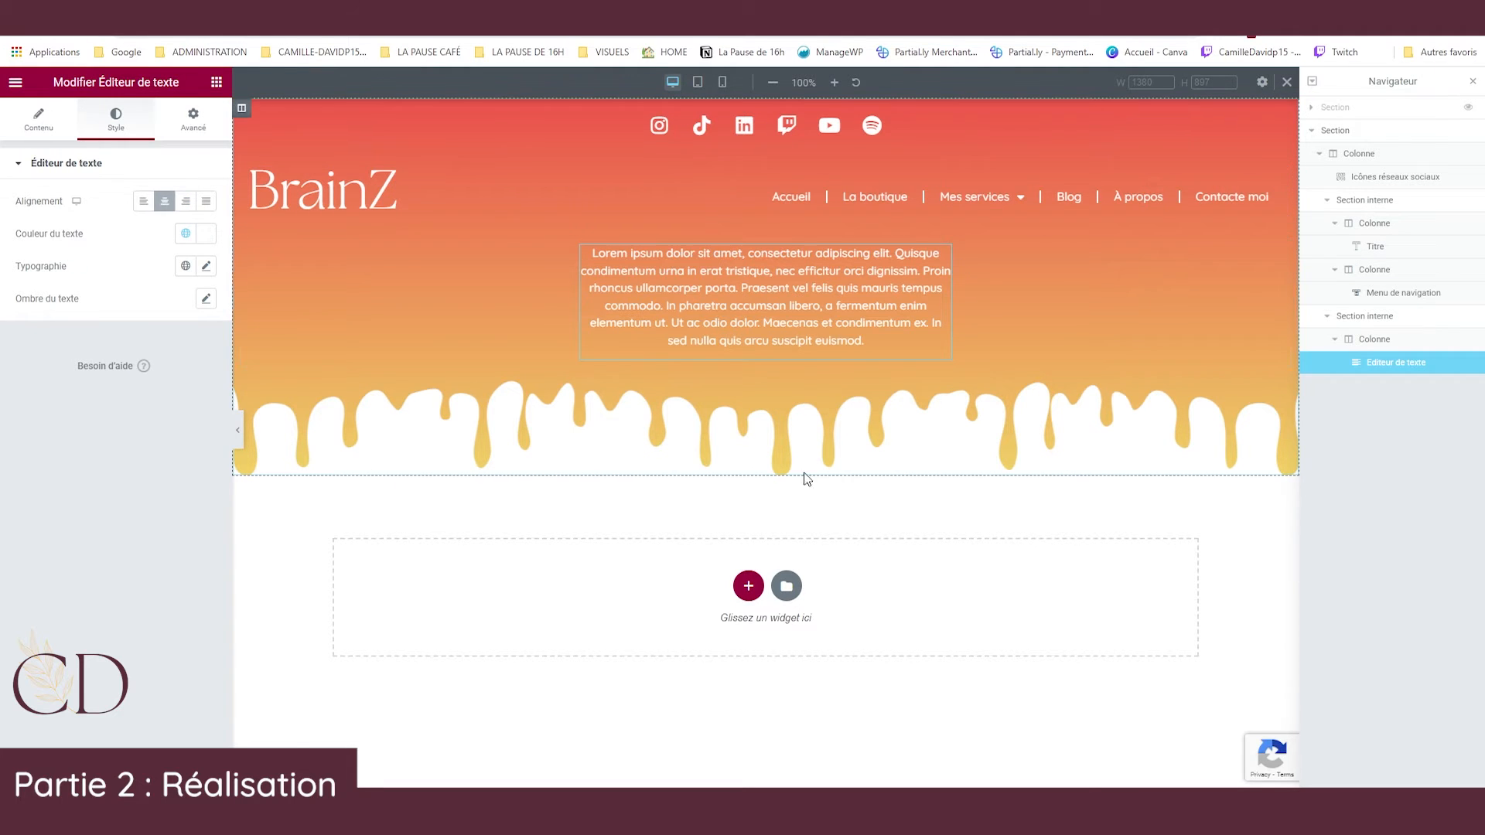
{"action": "left_click", "coordinate": [38, 124]}
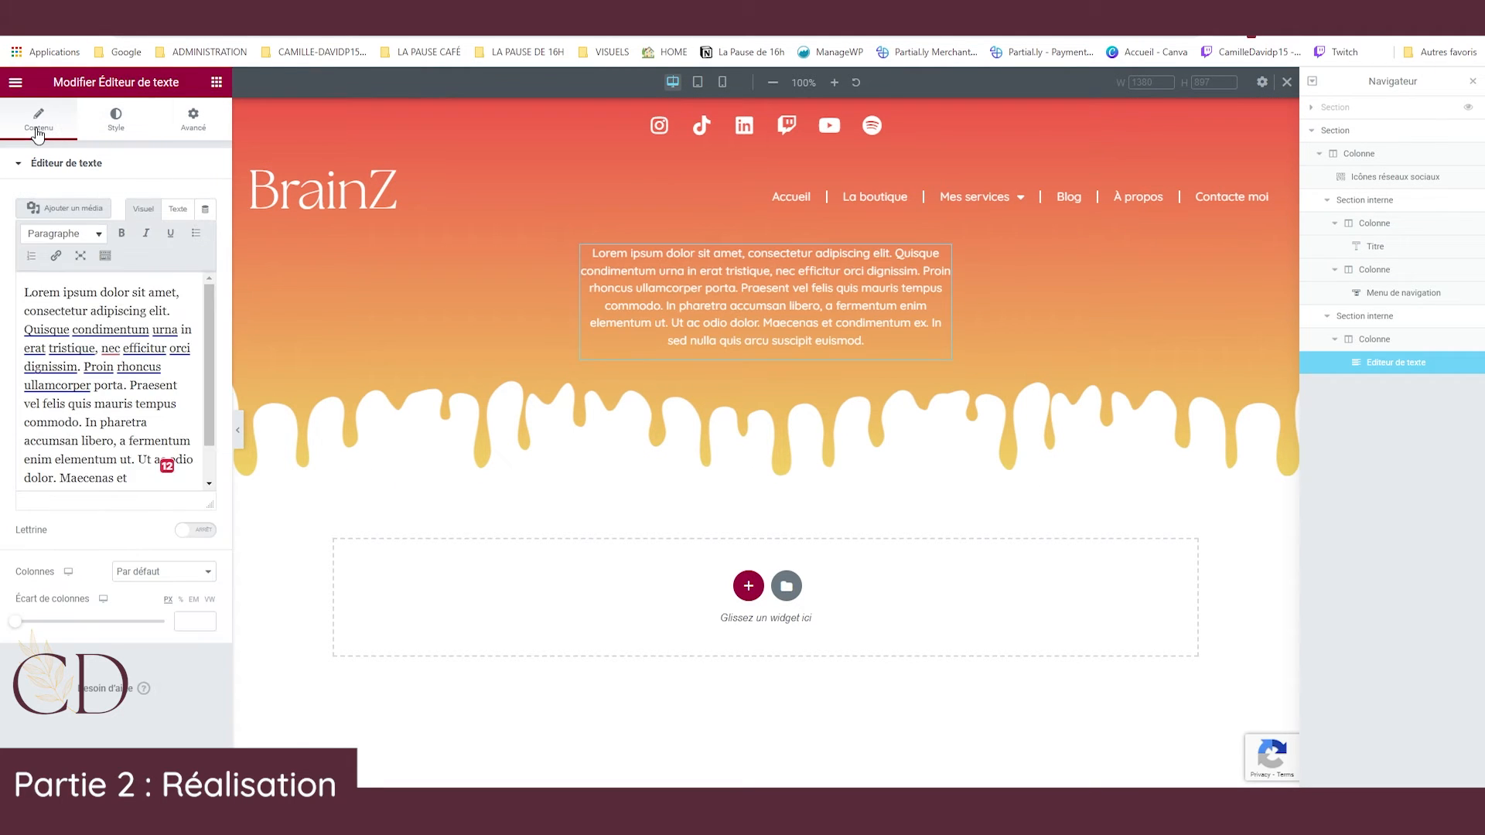
{"action": "left_click", "coordinate": [216, 82]}
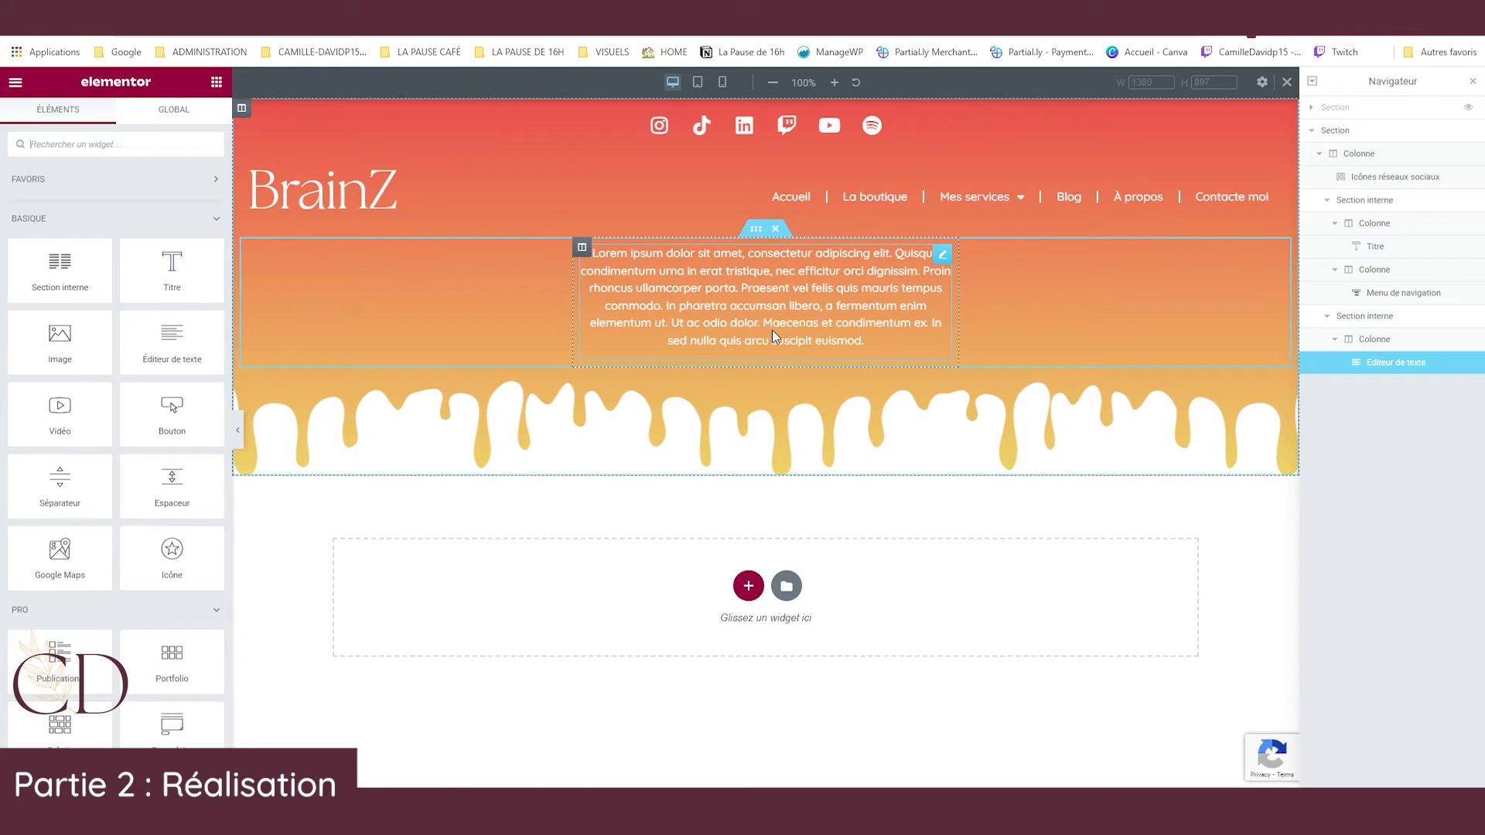
{"action": "left_click", "coordinate": [748, 586]}
{"action": "left_click", "coordinate": [547, 622]}
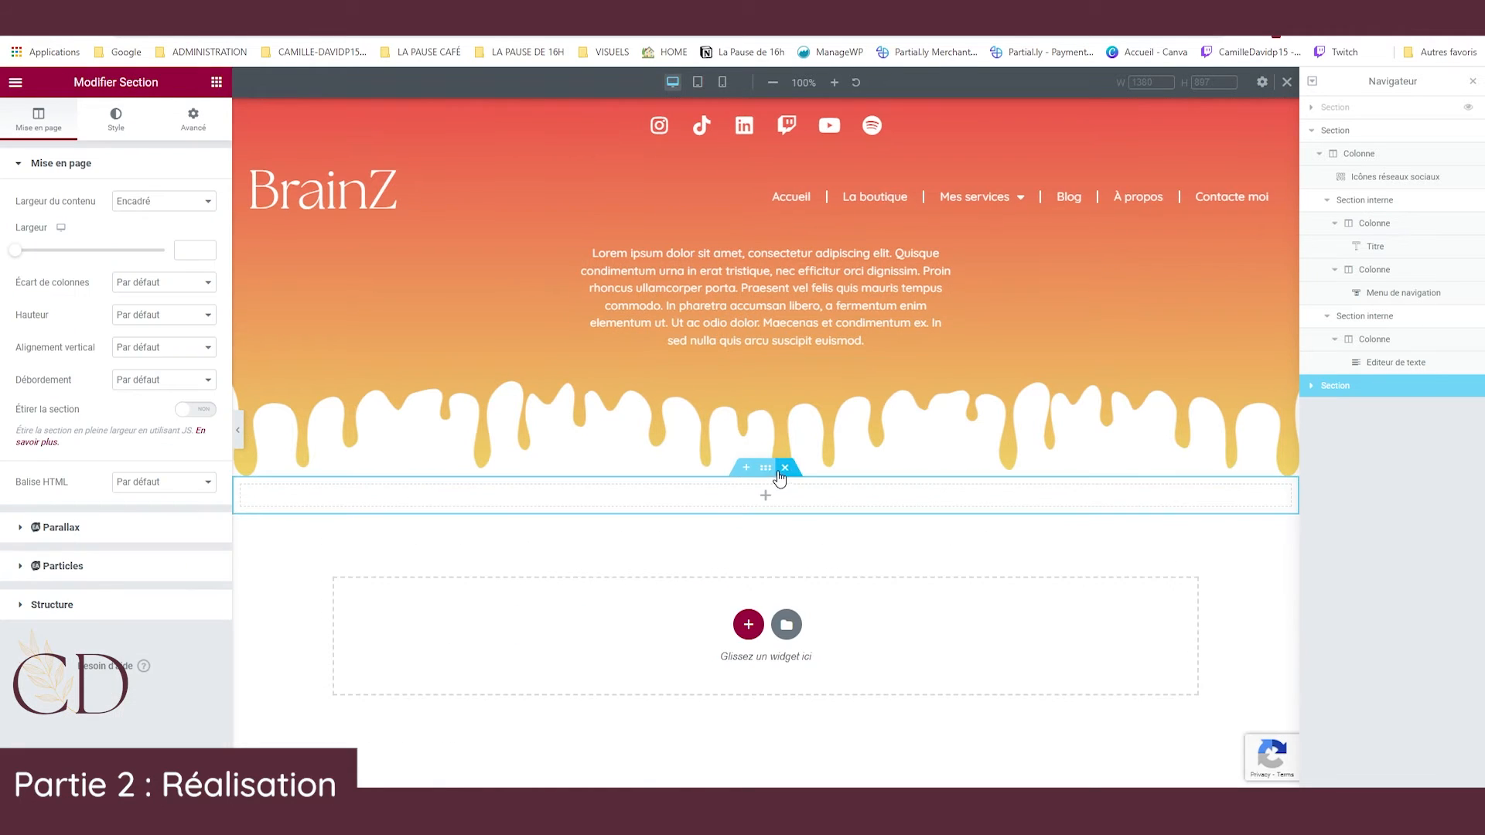
{"action": "left_click", "coordinate": [216, 82]}
{"action": "left_click_drag", "start_coordinate": [59, 267], "coordinate": [582, 503]}
{"action": "right_click", "coordinate": [830, 524]}
{"action": "left_click", "coordinate": [679, 610]}
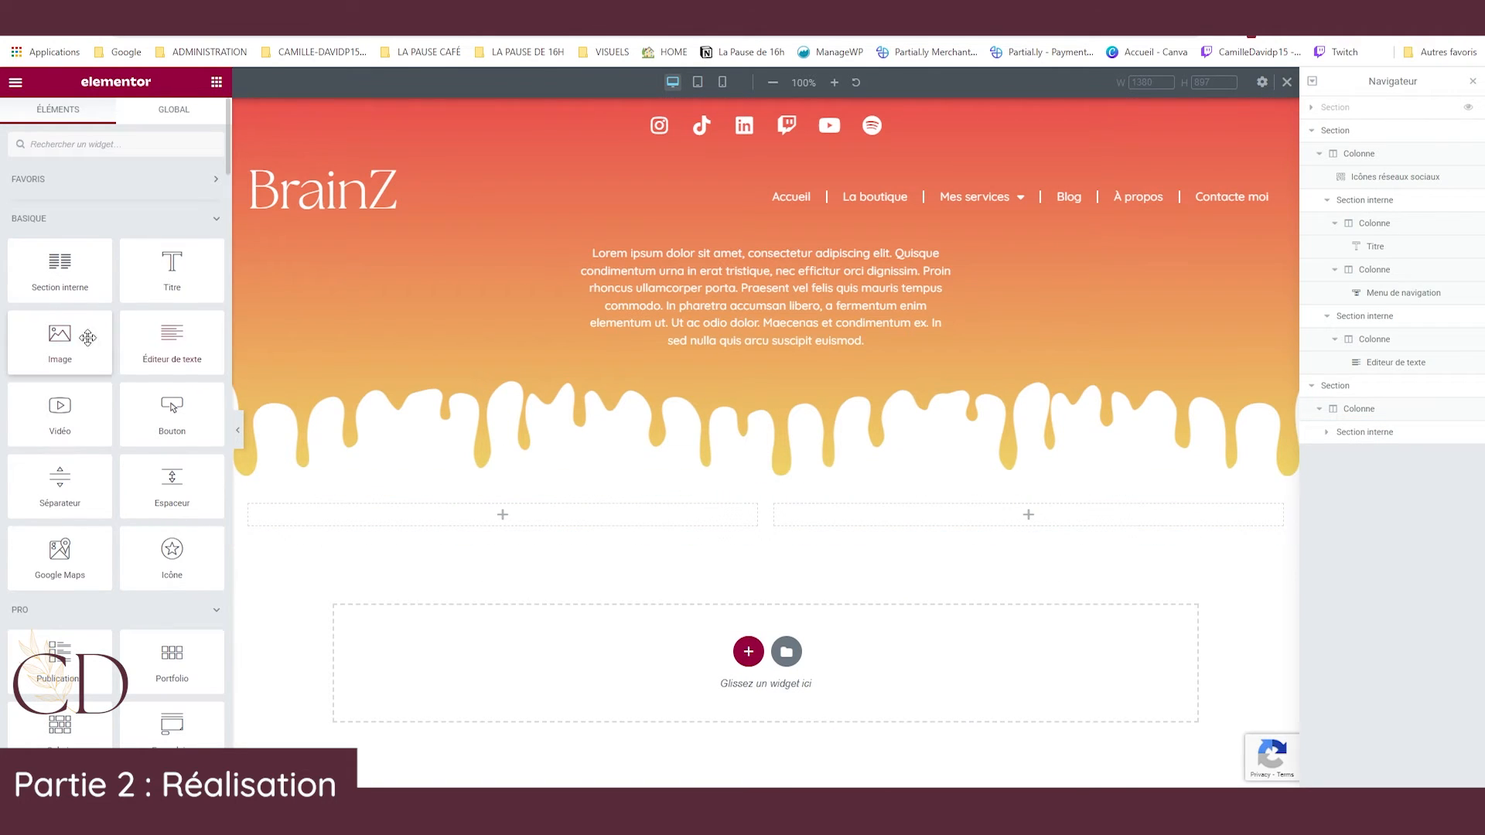
Insert the Peach Soda can image in the new inner section's first column and set its width to about 35%.
{"action": "left_click_drag", "start_coordinate": [52, 370], "coordinate": [341, 514]}
{"action": "left_click", "coordinate": [139, 248]}
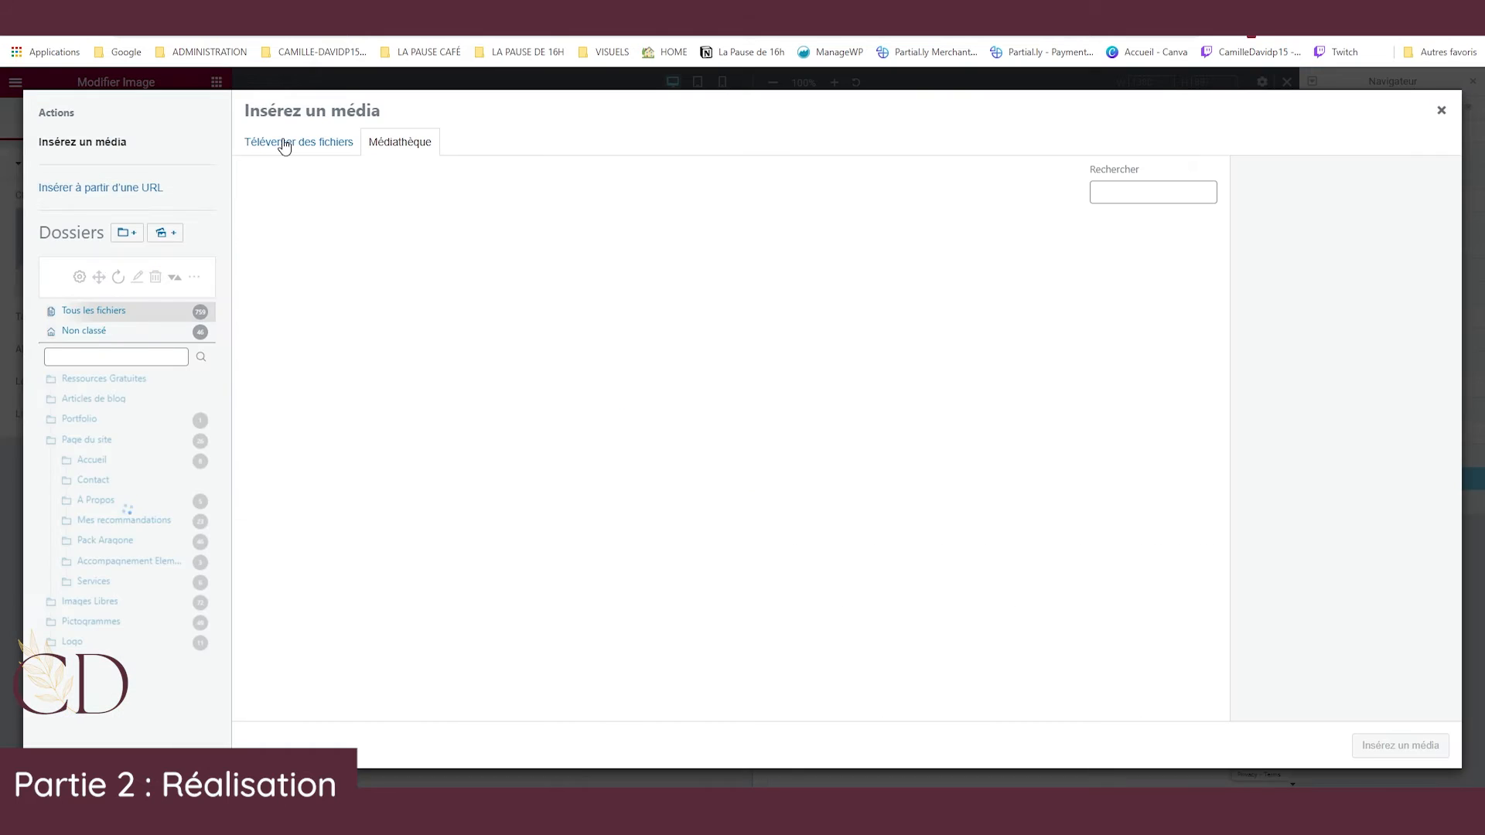
{"action": "left_click", "coordinate": [81, 409]}
{"action": "left_click", "coordinate": [299, 142]}
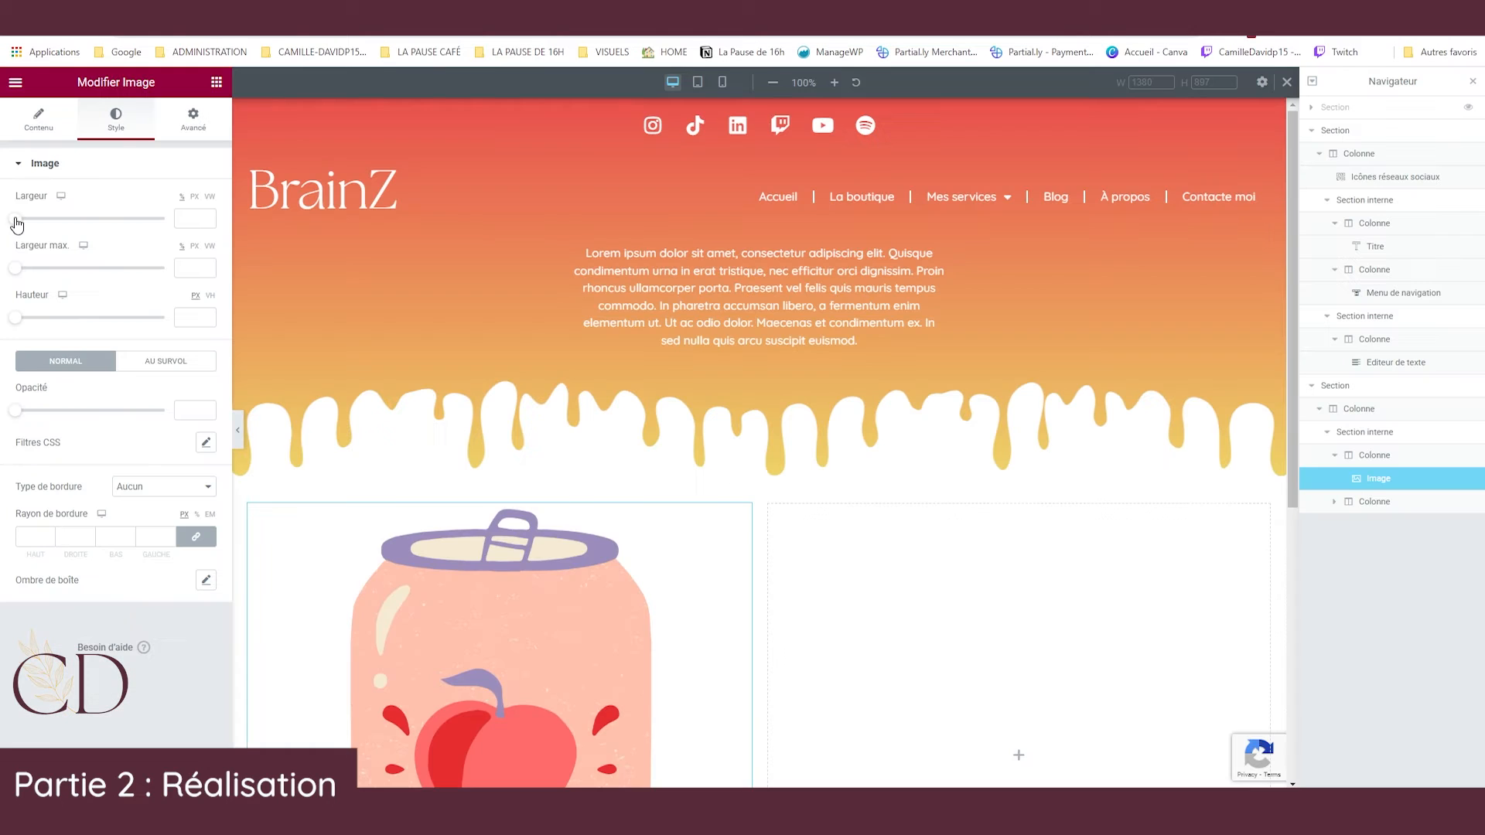
{"action": "left_click_drag", "start_coordinate": [35, 219], "coordinate": [68, 229]}
{"action": "left_click", "coordinate": [206, 215]}
{"action": "left_click", "coordinate": [205, 215]}
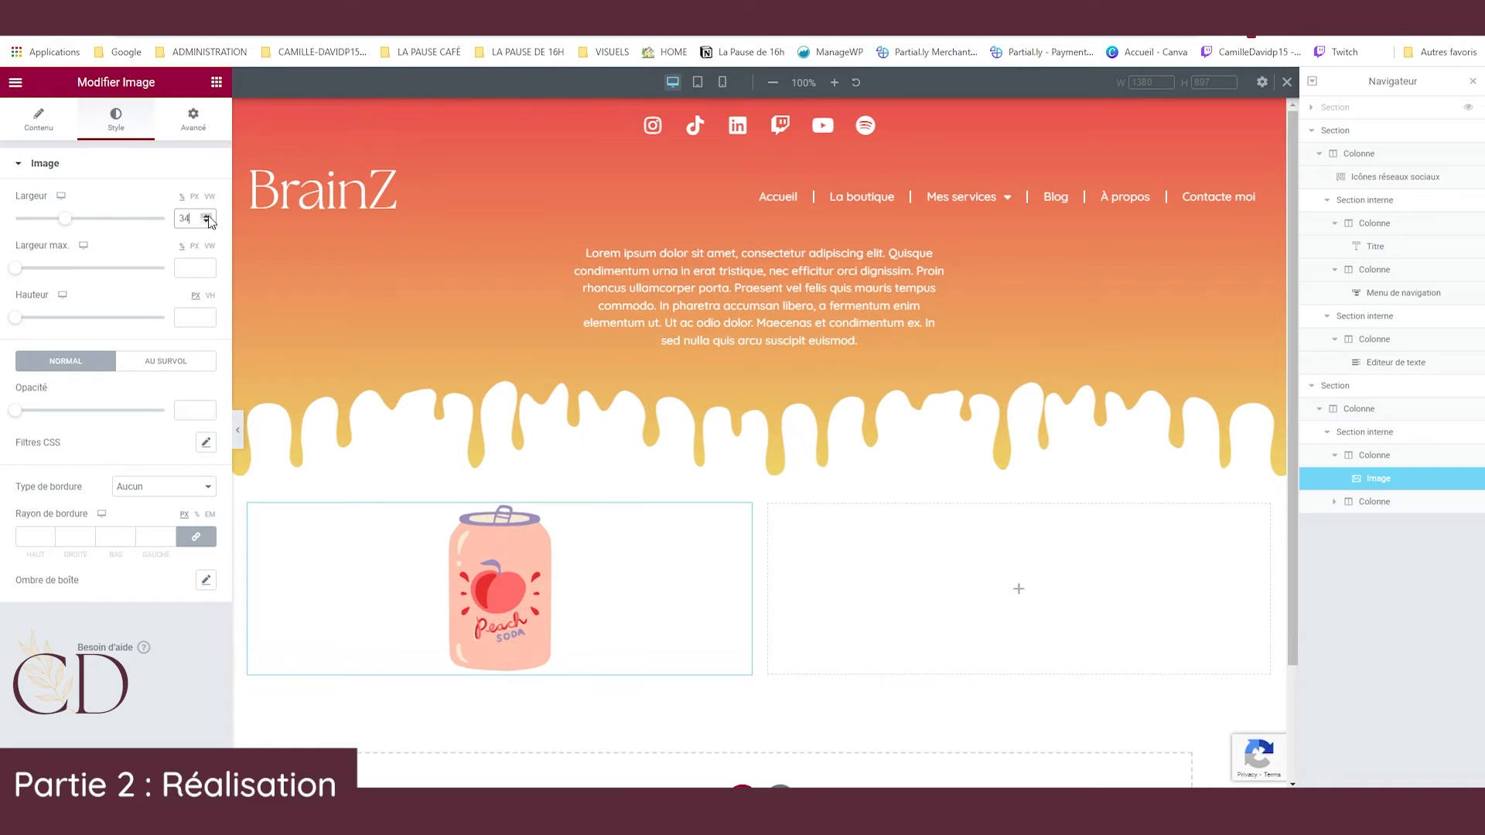
{"action": "left_click", "coordinate": [206, 216]}
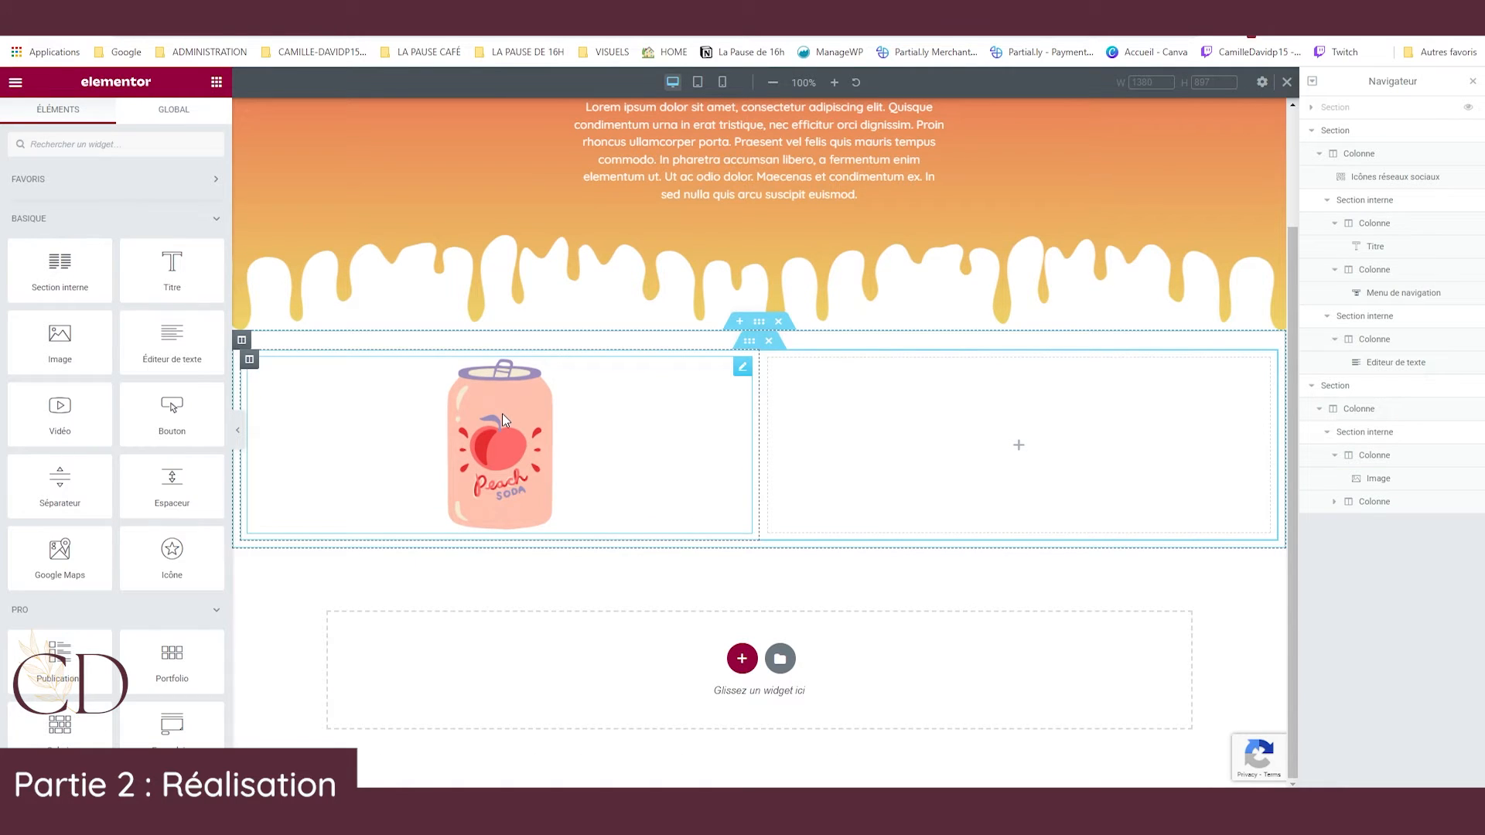
Add a centred title to the empty column beside the can and place a copy of the header's Lorem ipsum text below it.
{"action": "left_click_drag", "start_coordinate": [172, 267], "coordinate": [907, 394]}
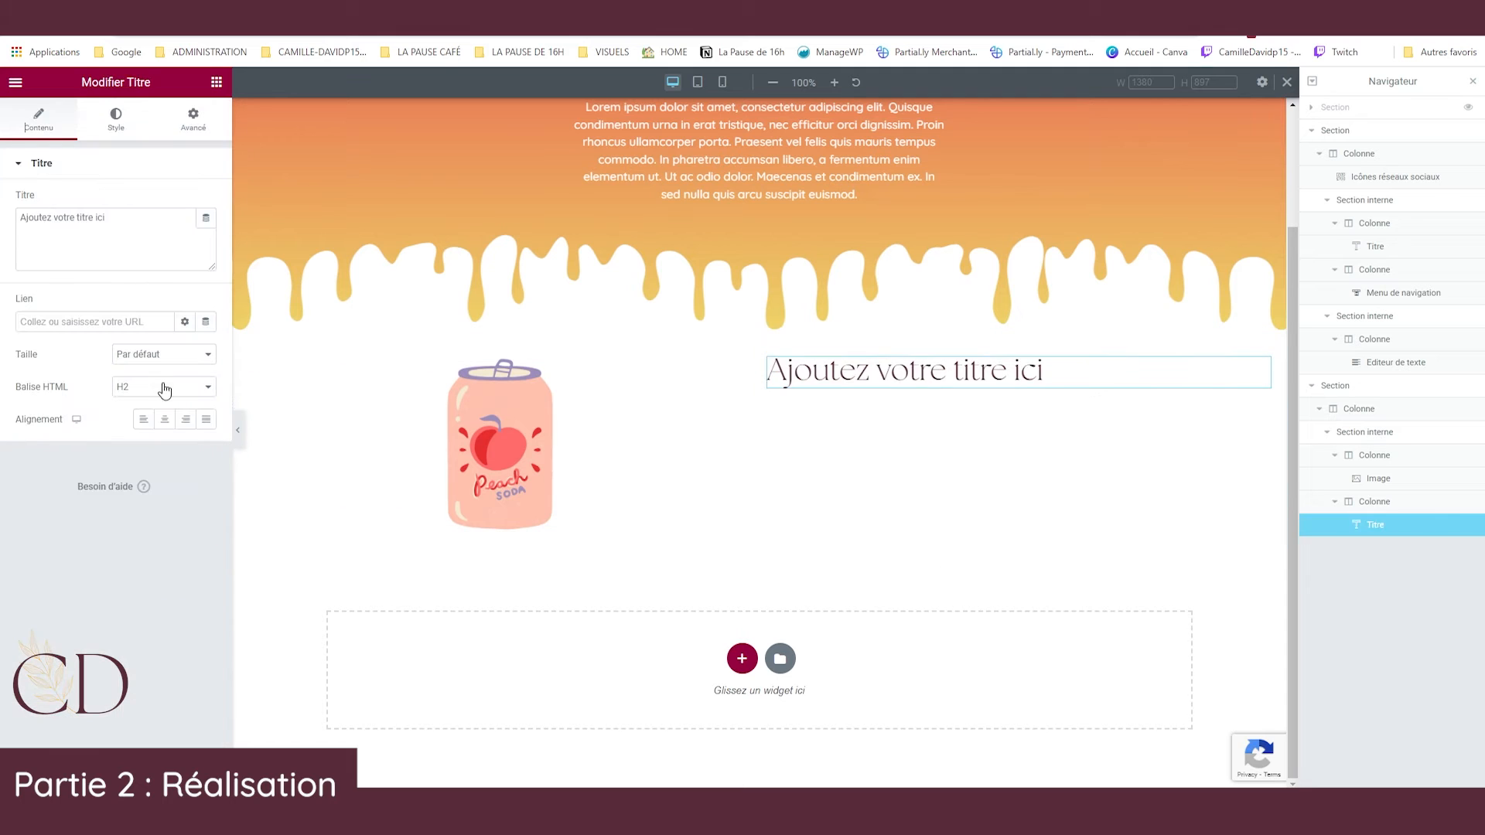
{"action": "right_click", "coordinate": [715, 146]}
{"action": "left_click", "coordinate": [766, 191]}
{"action": "left_click_drag", "start_coordinate": [941, 246], "coordinate": [998, 421]}
Set the text colour of the copied paragraph and the title above it to the global colour BrainZ Rose.
{"action": "left_click", "coordinate": [116, 120]}
{"action": "left_click", "coordinate": [185, 232]}
{"action": "scroll", "coordinate": [127, 401], "scroll_direction": "down", "scroll_amount": 3}
{"action": "left_click", "coordinate": [65, 397]}
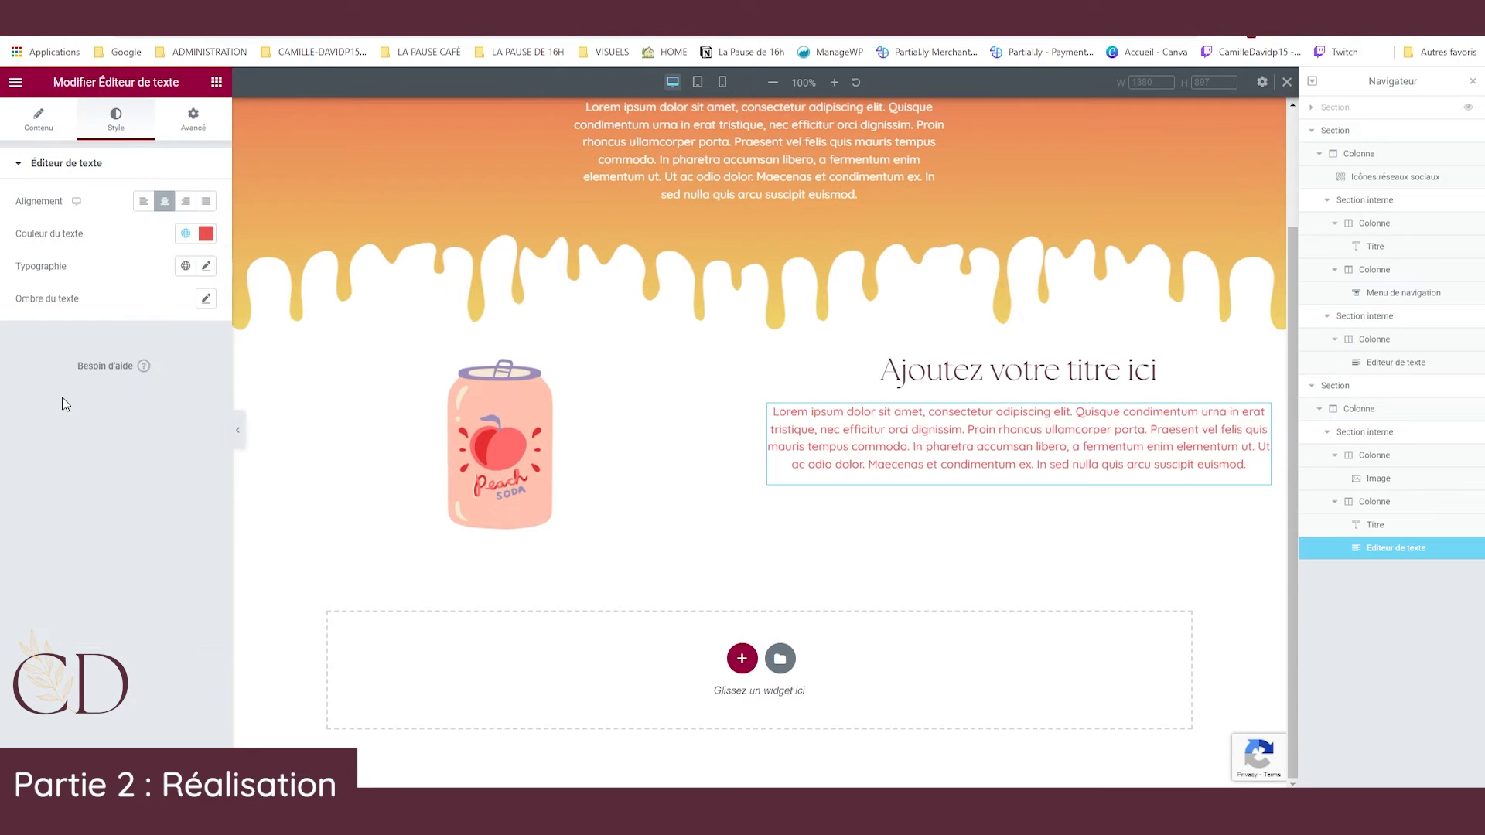
{"action": "left_click", "coordinate": [1006, 370]}
{"action": "left_click", "coordinate": [117, 123]}
{"action": "left_click", "coordinate": [186, 202]}
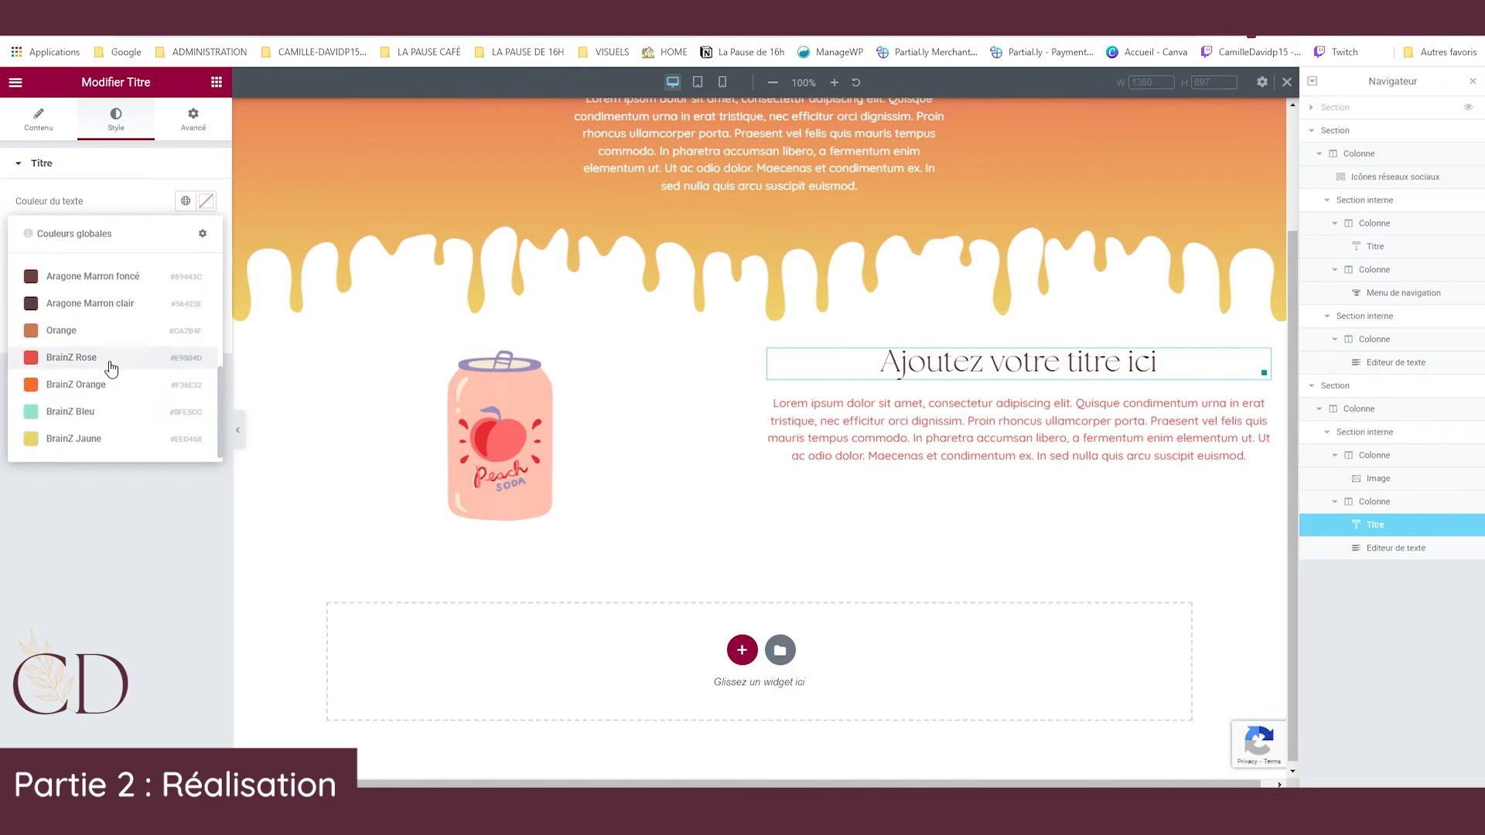
{"action": "left_click", "coordinate": [62, 355]}
{"action": "left_click", "coordinate": [924, 456]}
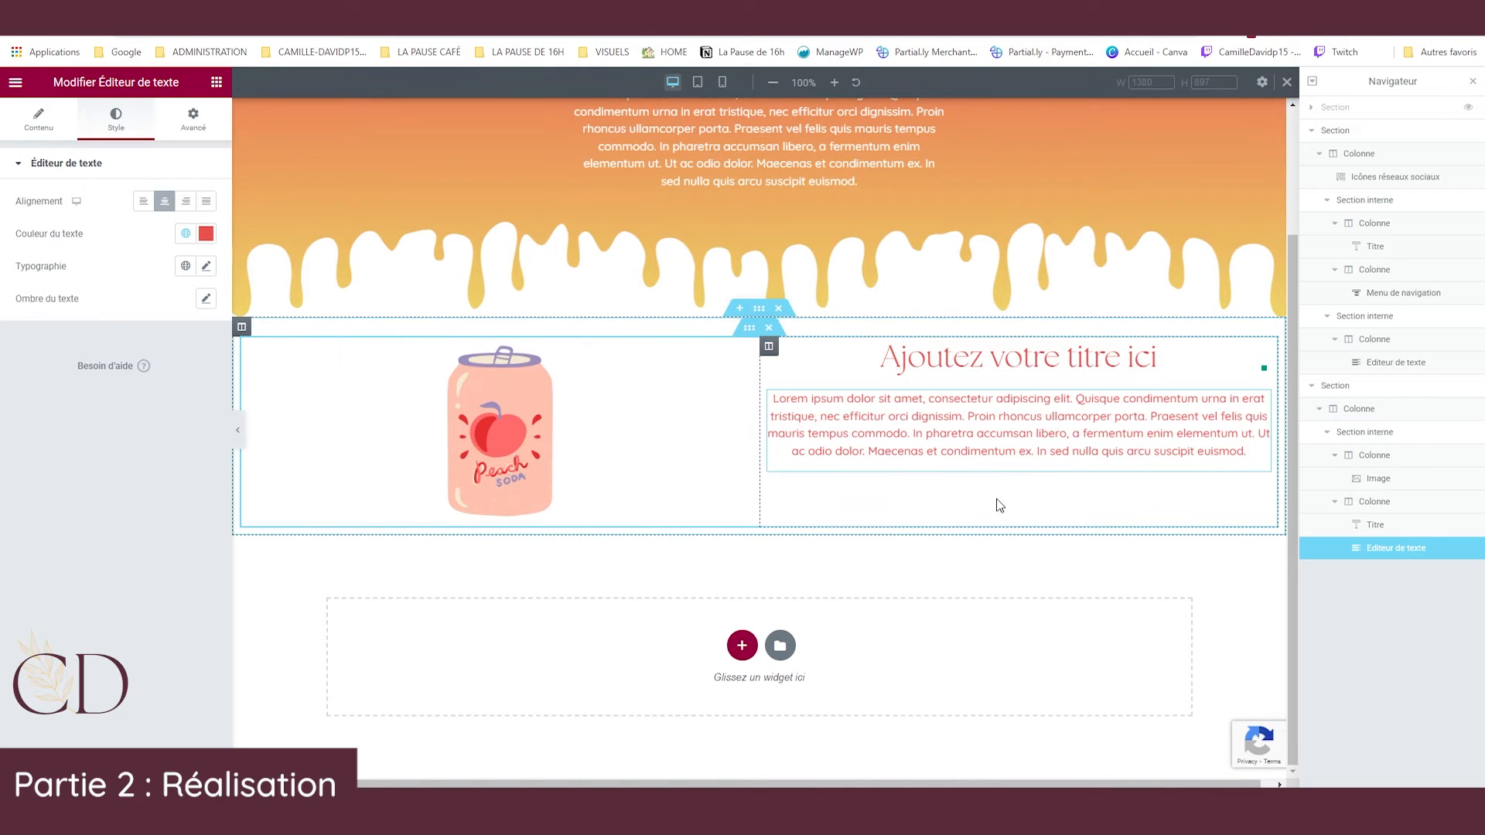
Set the top and bottom margins of the section containing the can image to 30 px.
{"action": "left_click", "coordinate": [759, 308]}
{"action": "left_click", "coordinate": [190, 134]}
{"action": "left_click", "coordinate": [38, 220]}
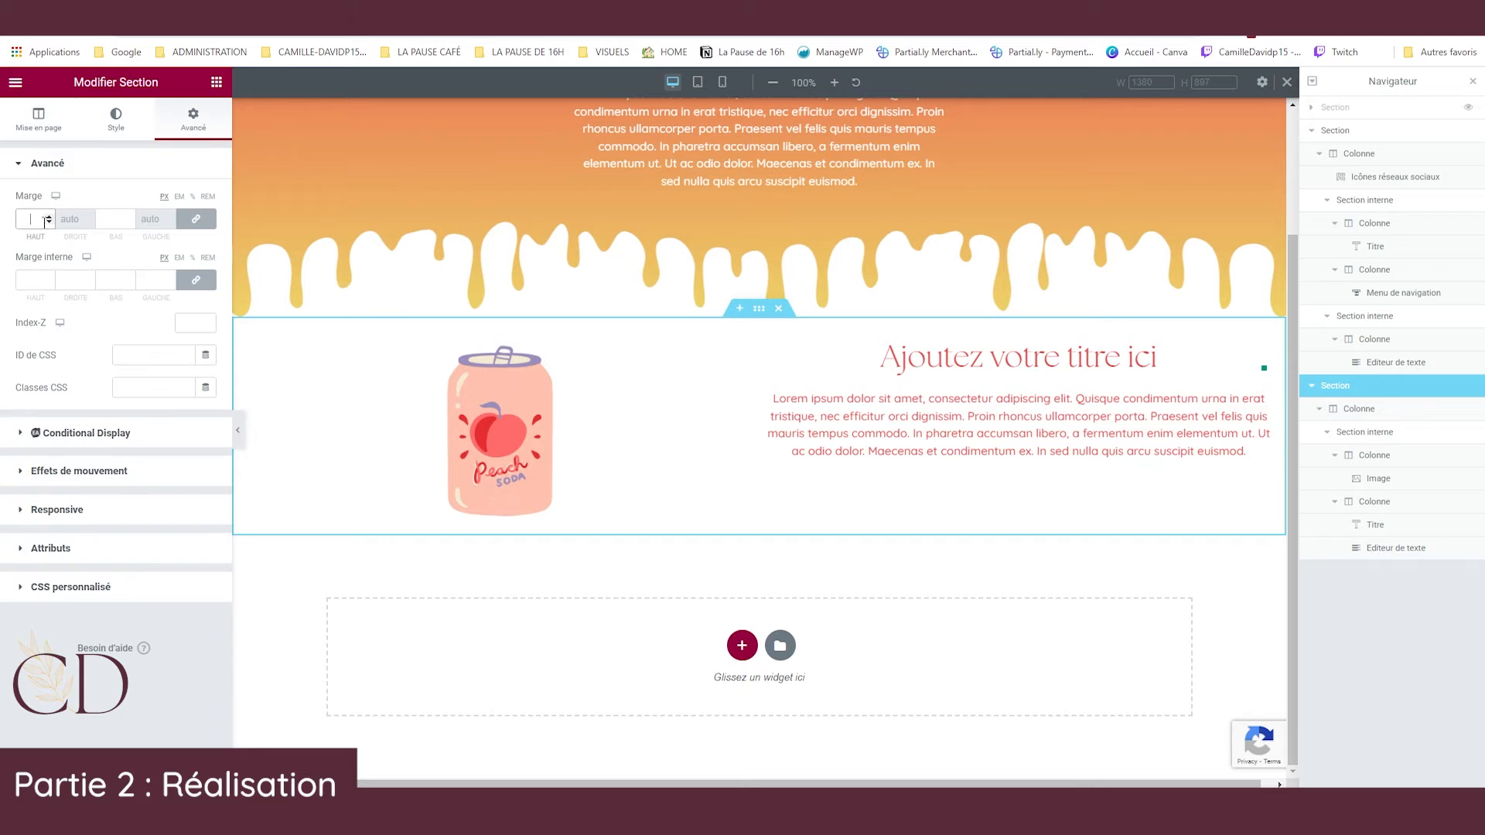
{"action": "type", "text": "30"}
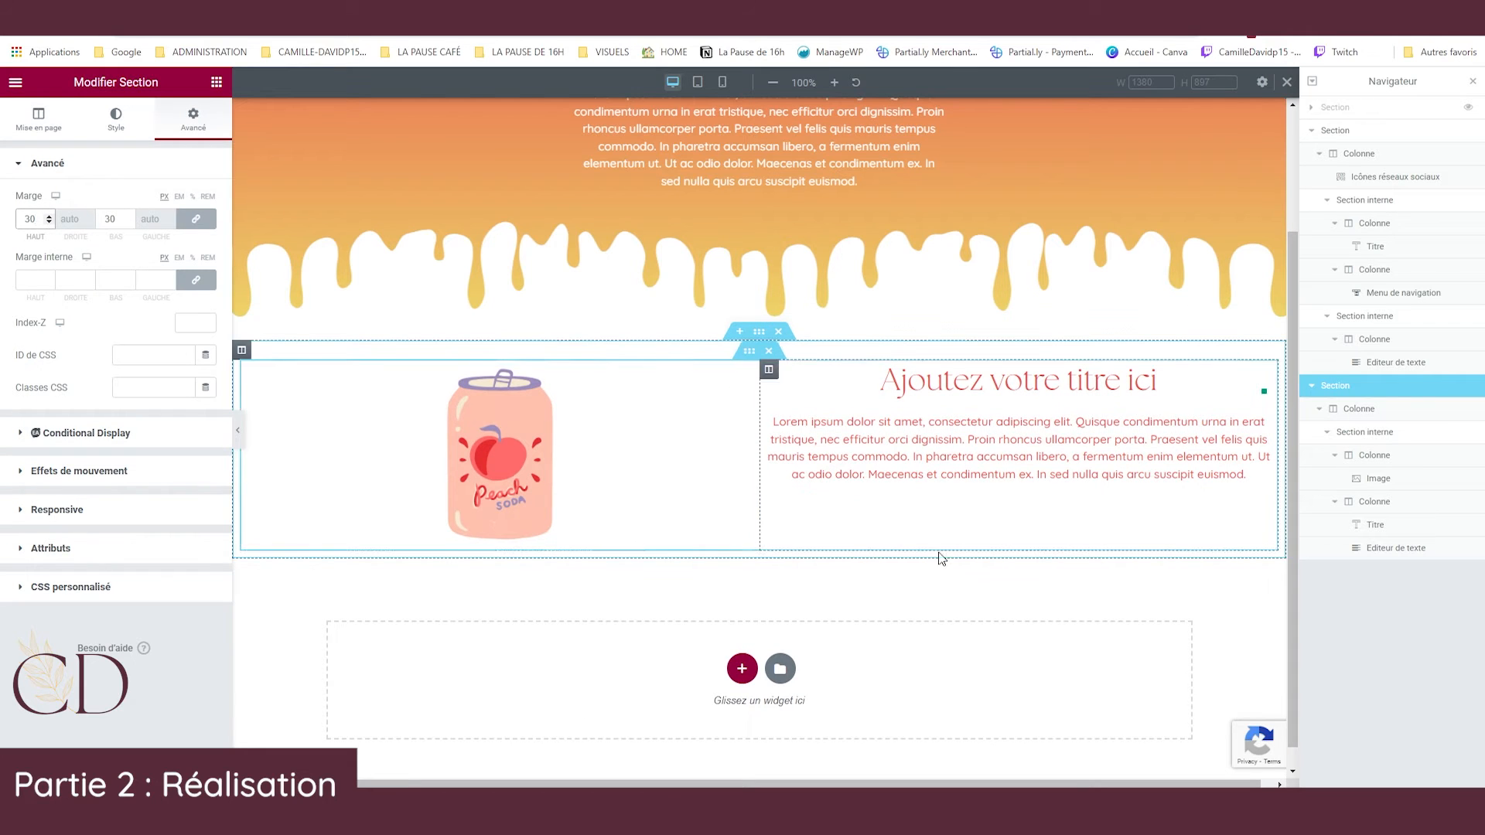
Add a single-column section below the can section and give it a BrainZ Orange background.
{"action": "left_click", "coordinate": [741, 669]}
{"action": "left_click", "coordinate": [554, 706]}
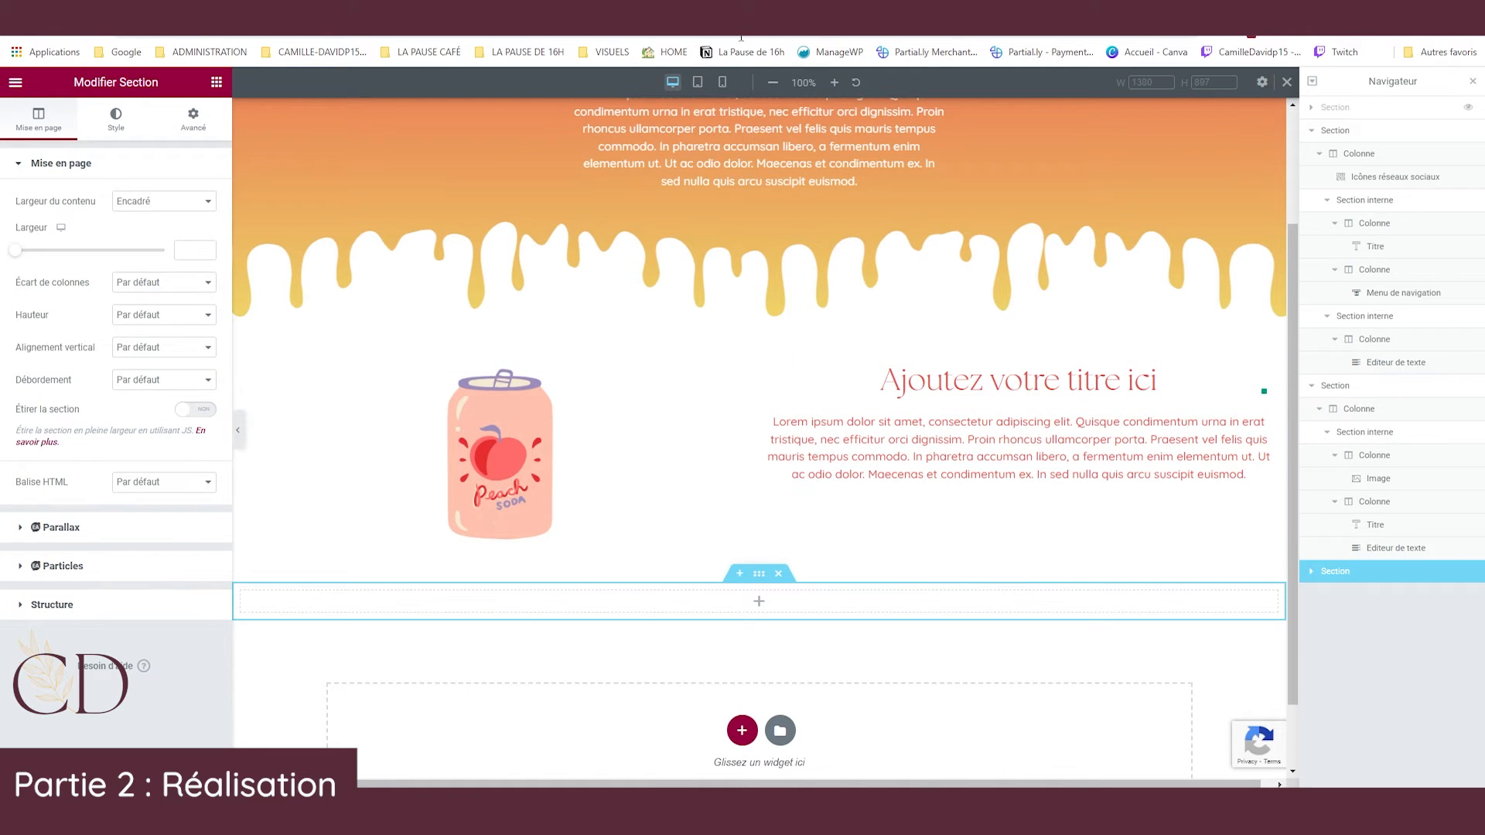
{"action": "left_click", "coordinate": [118, 131]}
{"action": "left_click", "coordinate": [143, 233]}
{"action": "left_click", "coordinate": [186, 266]}
{"action": "scroll", "coordinate": [99, 480], "scroll_direction": "down", "scroll_amount": 2}
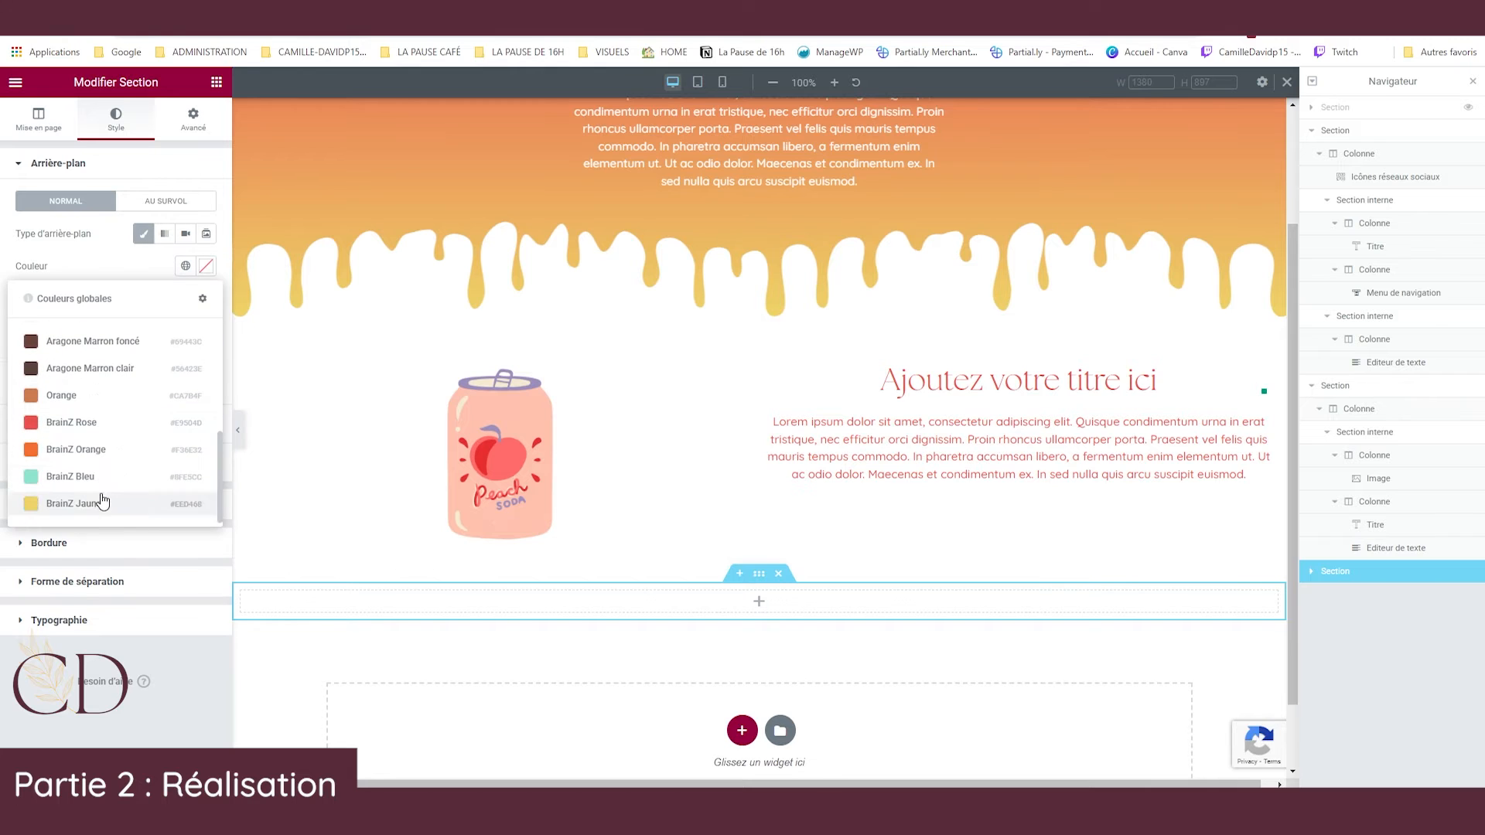
{"action": "left_click", "coordinate": [87, 458]}
Place an inner section in the orange section and delete one of its two columns.
{"action": "left_click", "coordinate": [217, 82]}
{"action": "left_click_drag", "start_coordinate": [109, 290], "coordinate": [860, 615]}
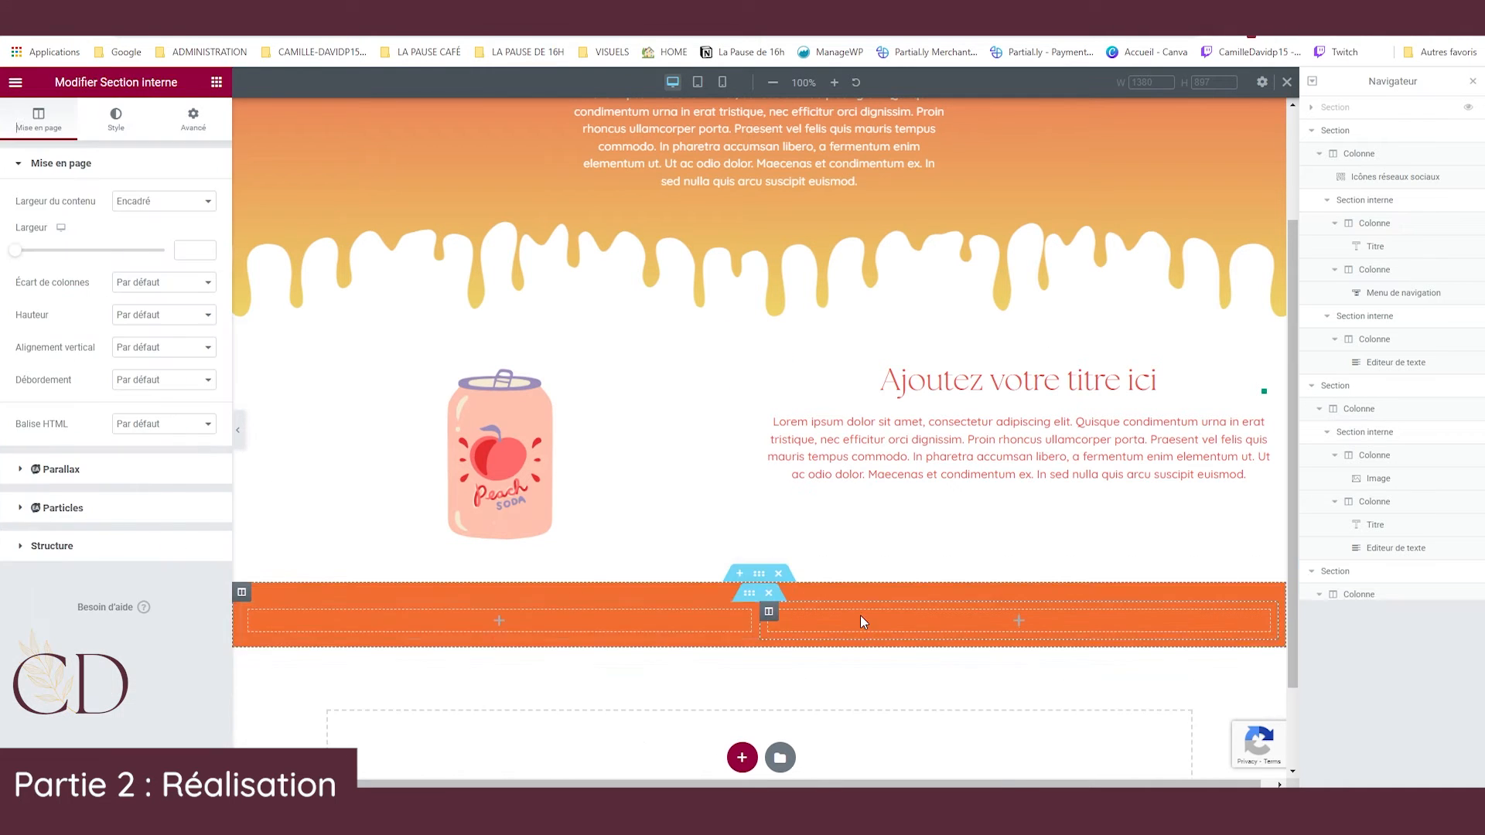
{"action": "right_click", "coordinate": [860, 615]}
{"action": "scroll", "coordinate": [751, 576], "scroll_direction": "down", "scroll_amount": 2}
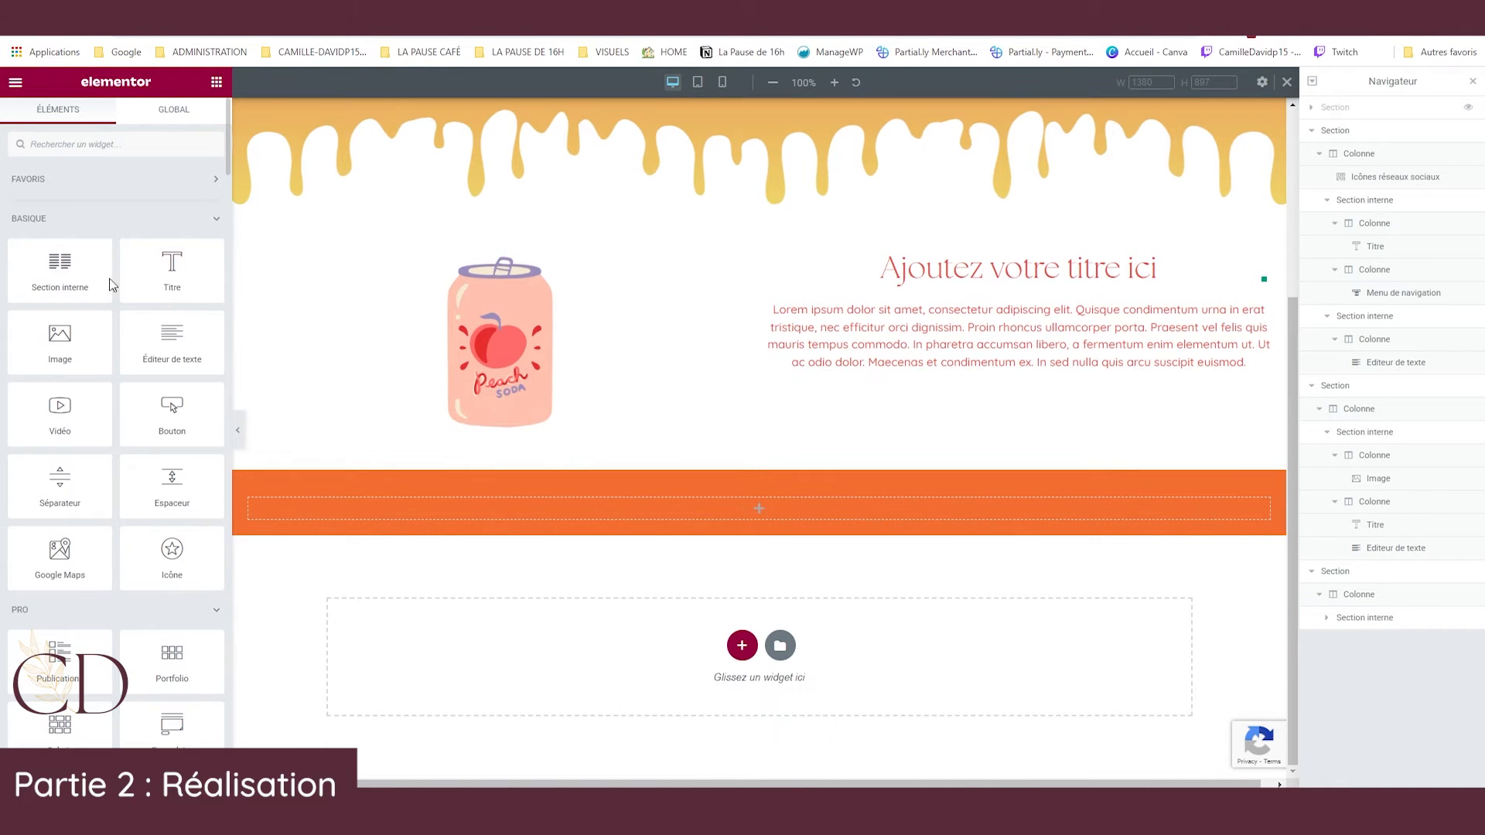
{"action": "scroll", "coordinate": [108, 333], "scroll_direction": "down", "scroll_amount": 3}
{"action": "scroll", "coordinate": [108, 332], "scroll_direction": "up", "scroll_amount": 3}
Add a Titre animé widget to the orange section and set its leading text to "La seule boisson".
{"action": "left_click", "coordinate": [92, 150]}
{"action": "type", "text": "titr"}
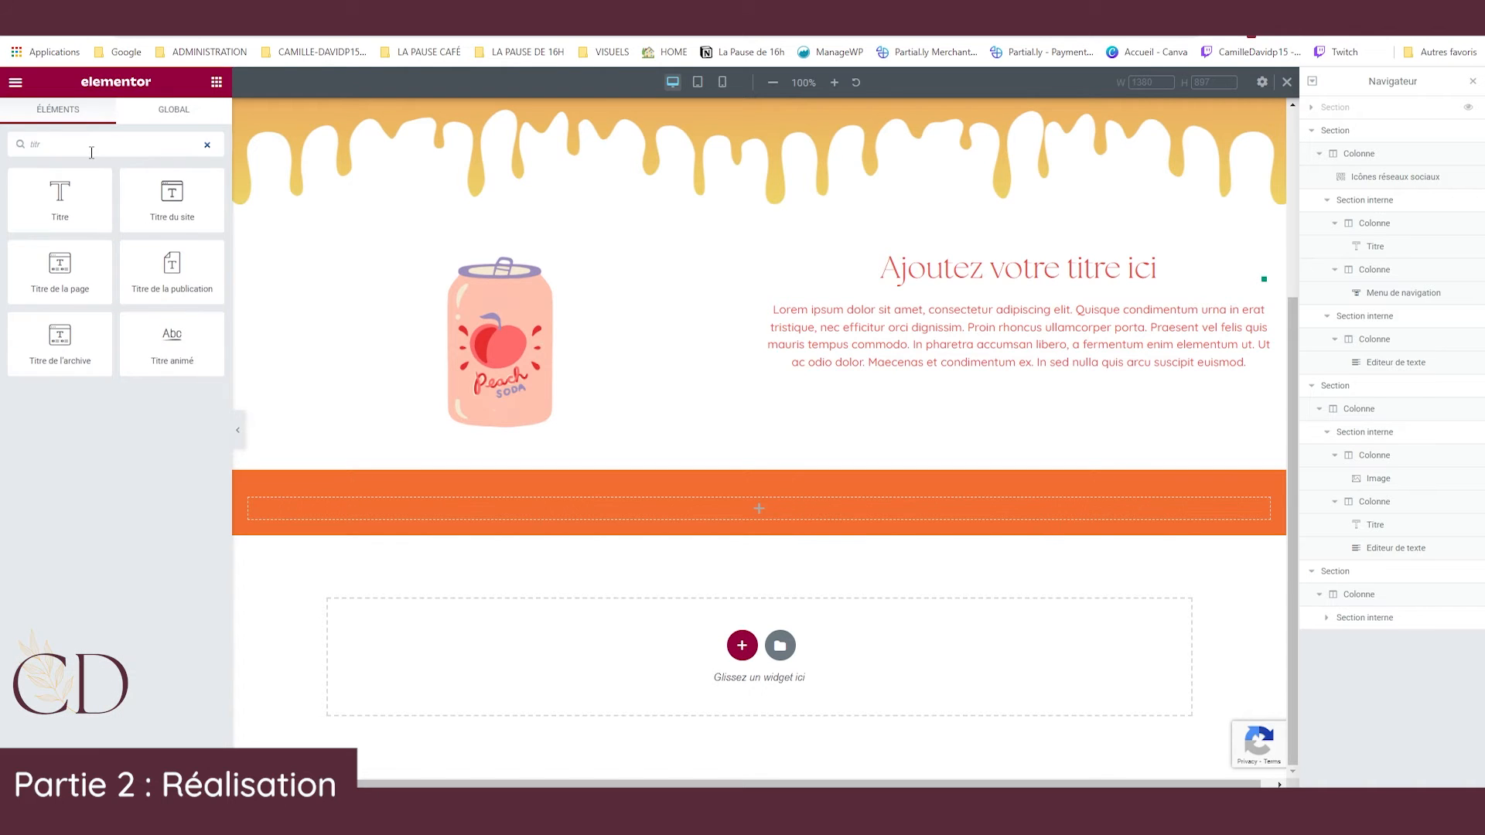
{"action": "left_click_drag", "start_coordinate": [171, 340], "coordinate": [608, 500]}
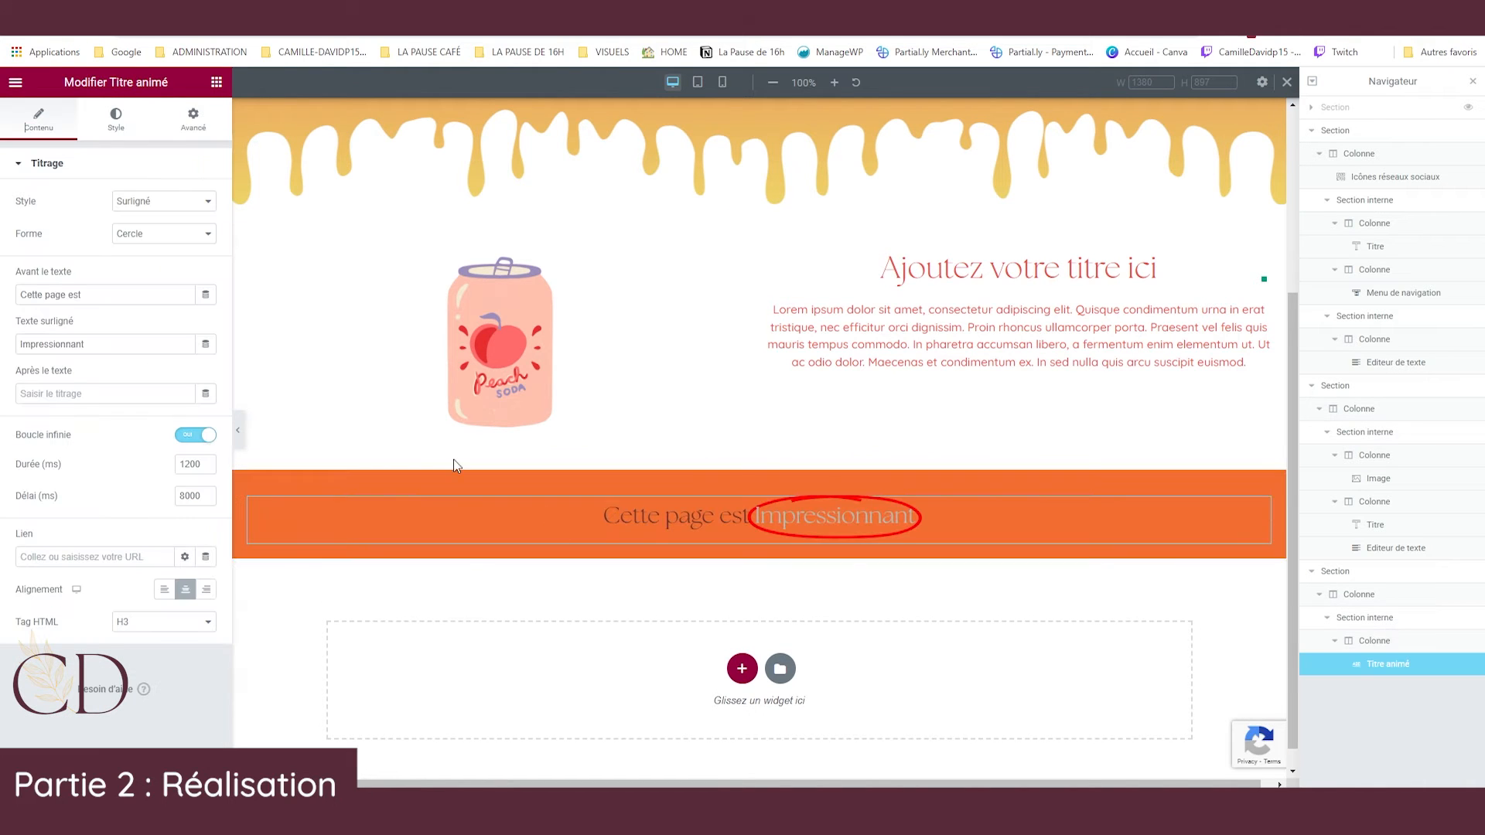
{"action": "triple_click", "coordinate": [106, 302]}
{"action": "type", "text": "La seule boisson"}
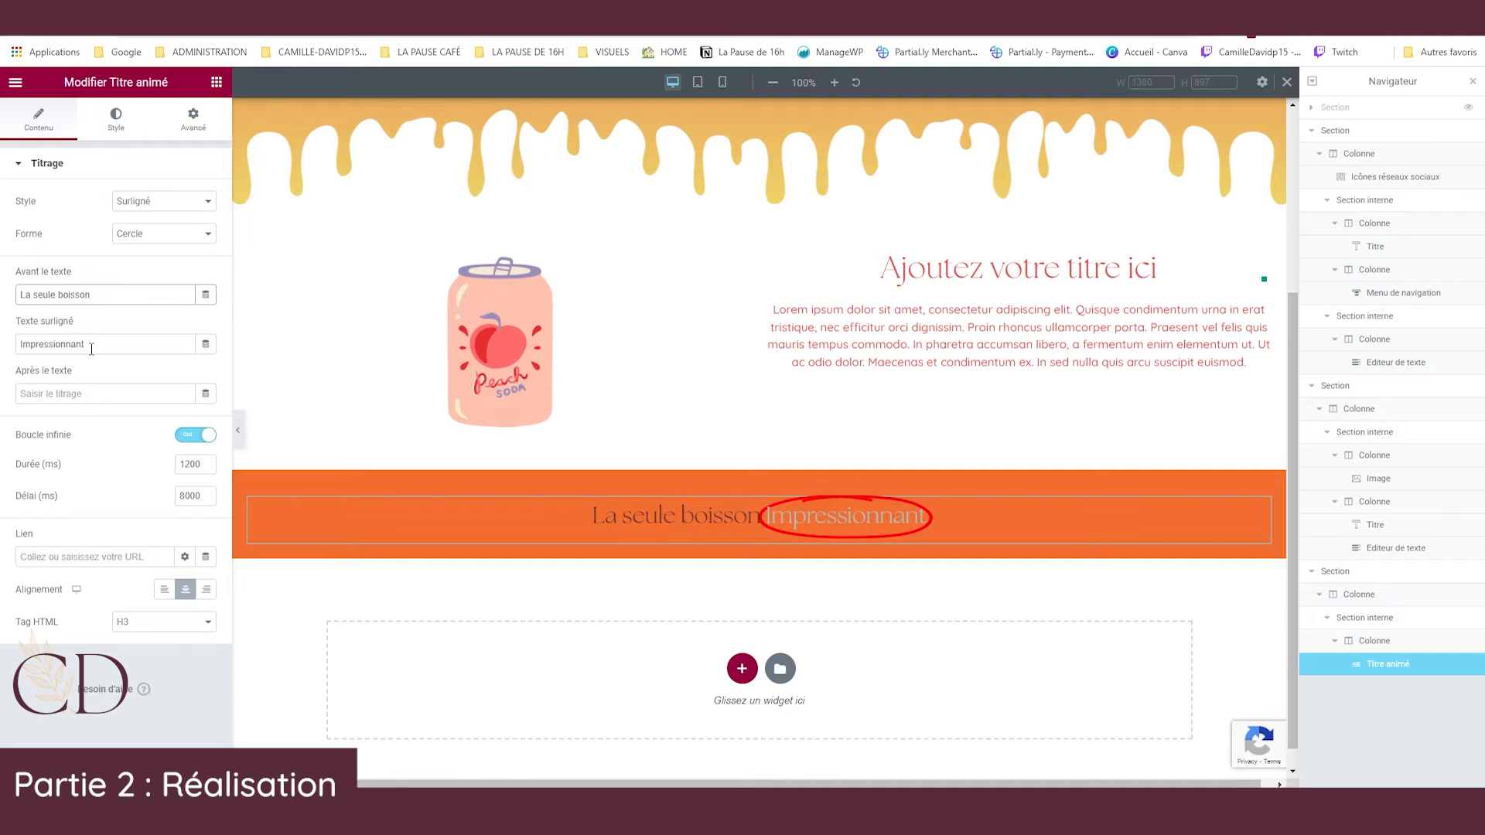
Switch the animated title's style to Tournant and enter punchy, énergisante and colorée as its rotating words, one per line.
{"action": "left_click", "coordinate": [146, 202]}
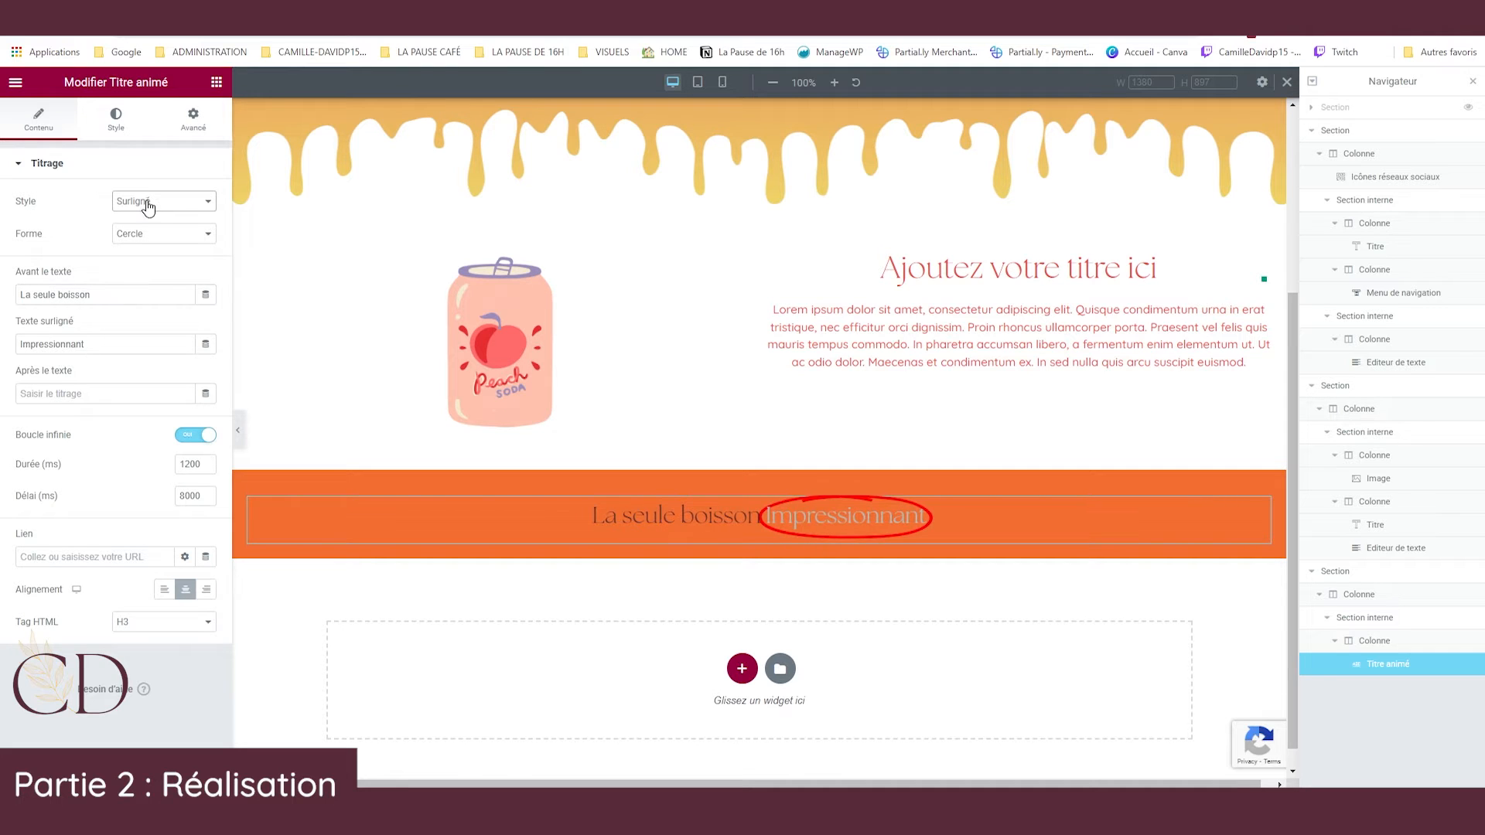
{"action": "left_click", "coordinate": [145, 234]}
{"action": "double_click", "coordinate": [22, 340]}
{"action": "type", "text": "Punchy"}
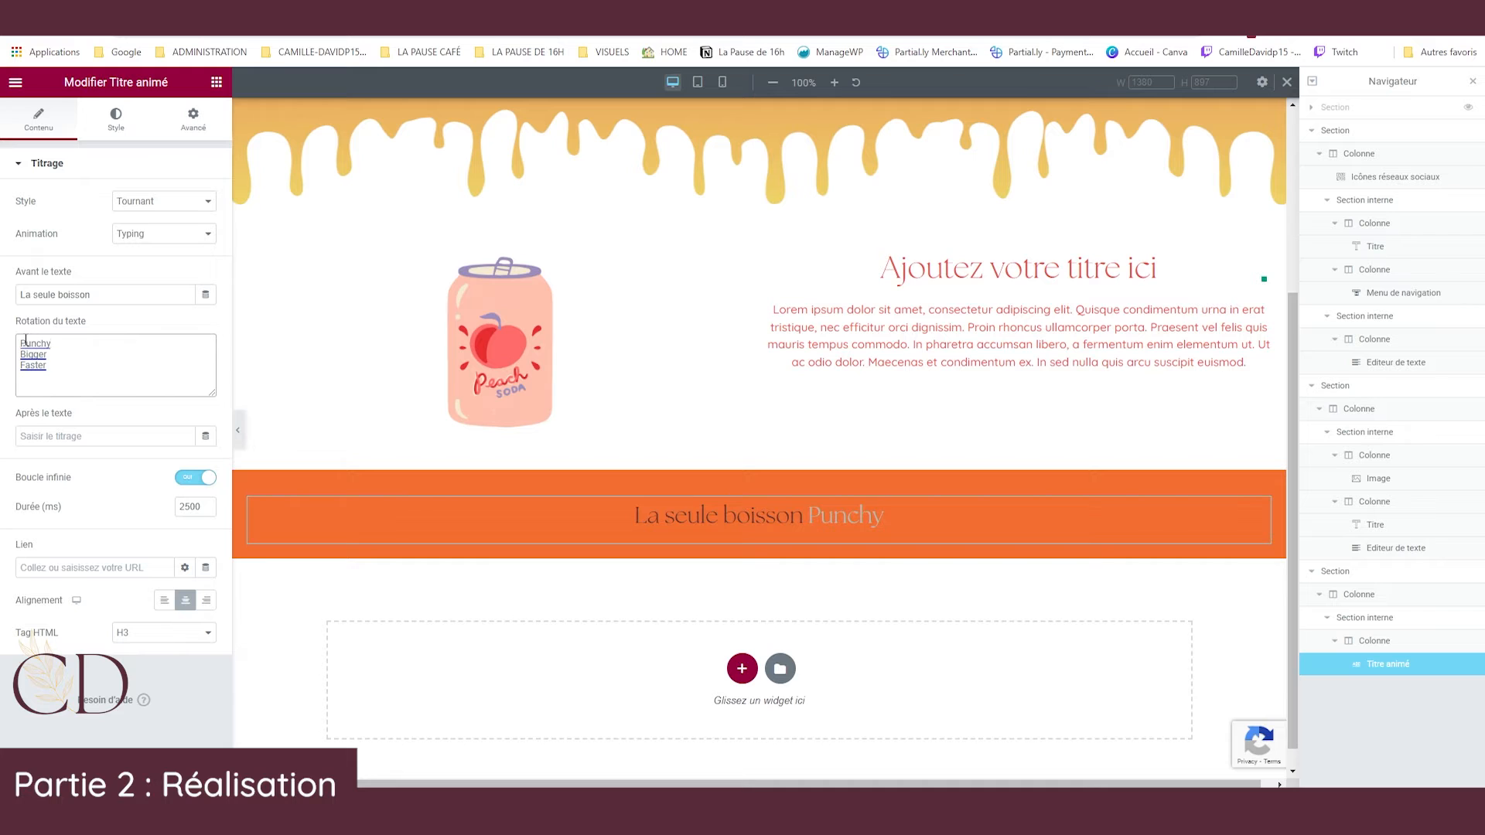
{"action": "right_click", "coordinate": [25, 340]}
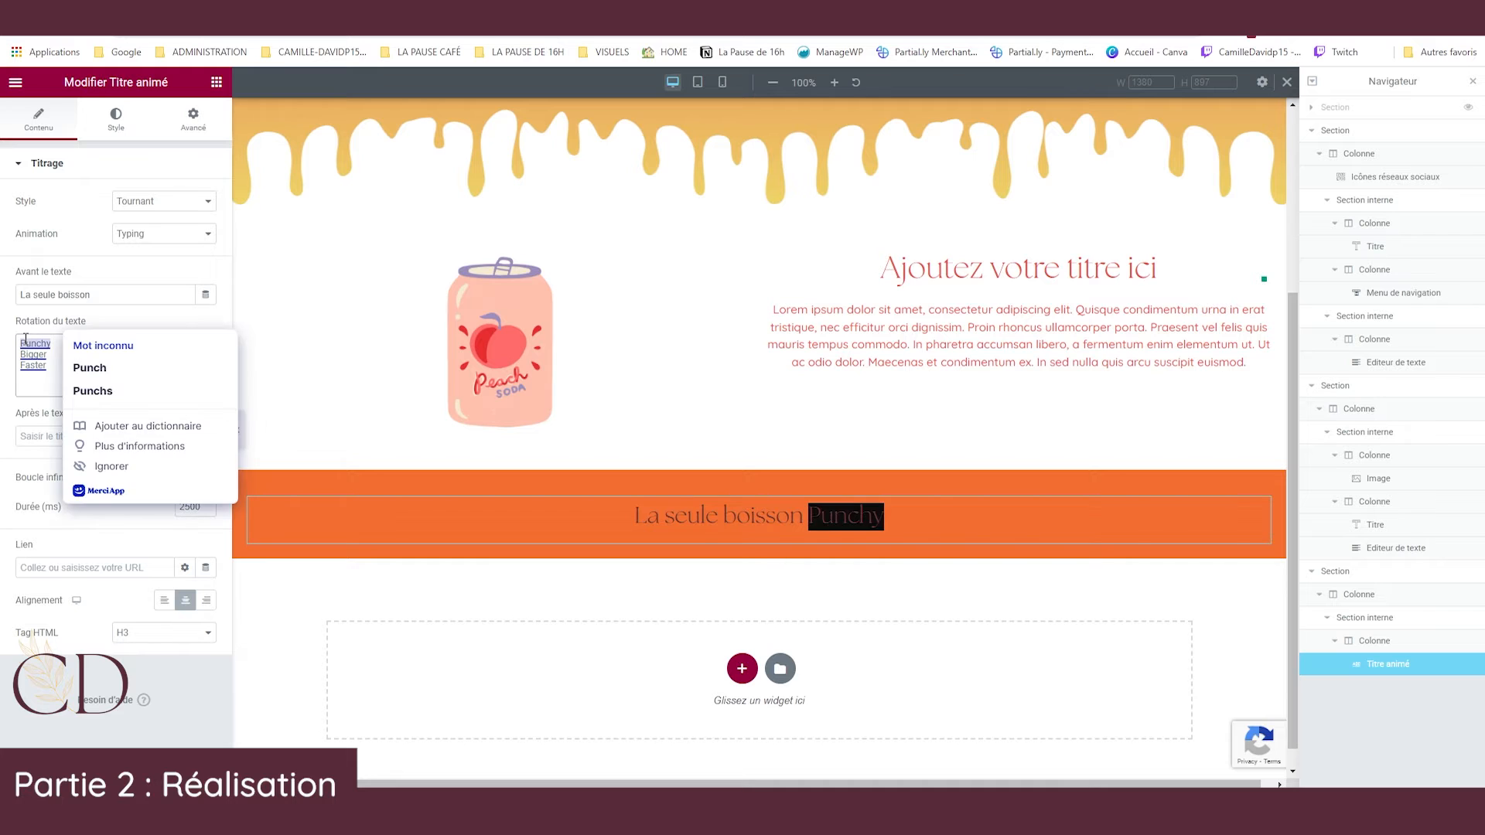
{"action": "left_click", "coordinate": [82, 363]}
{"action": "right_click", "coordinate": [27, 356]}
{"action": "type", "text": "éneergisante"}
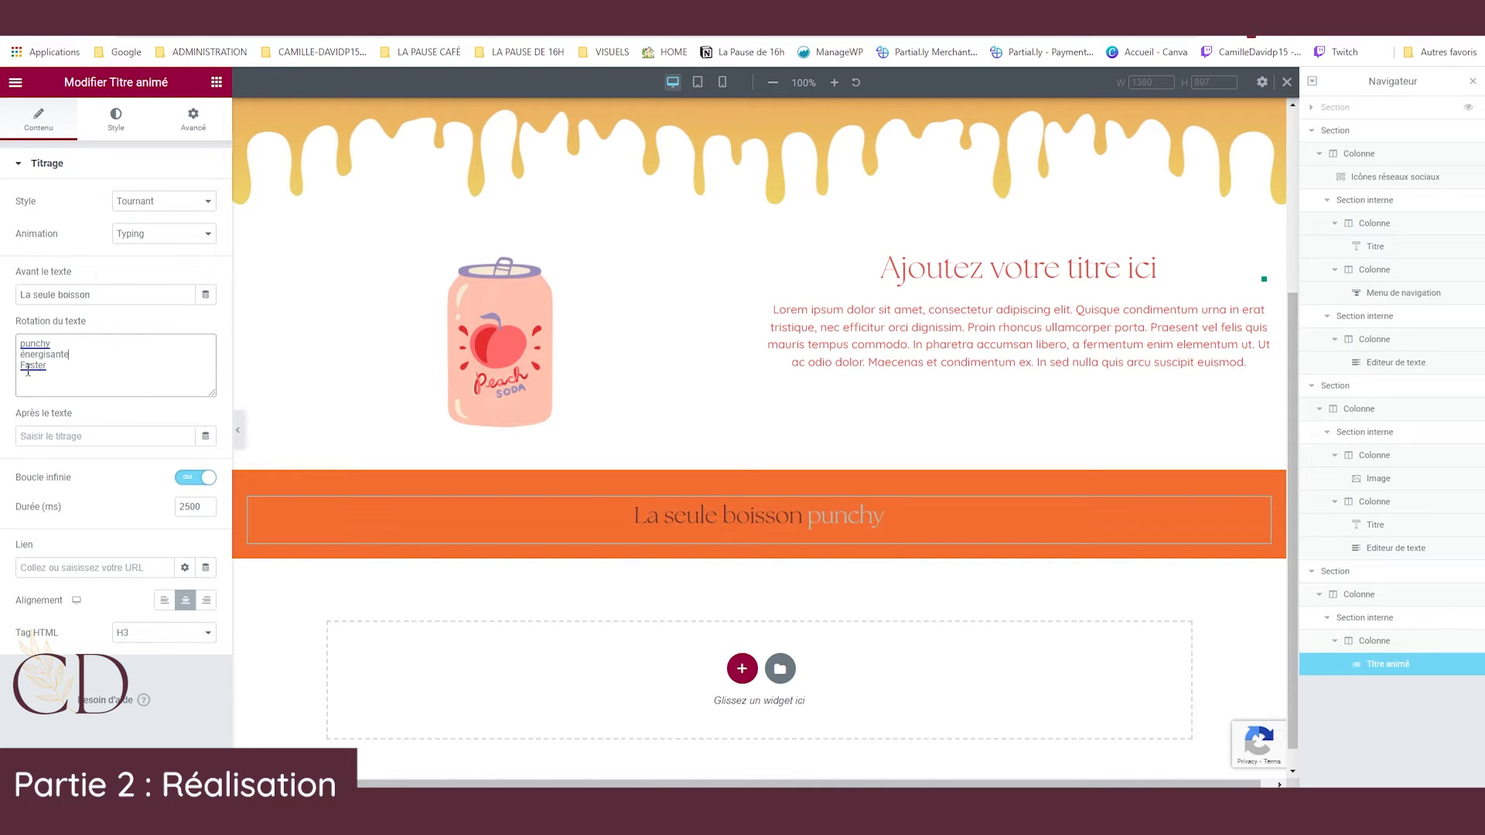
{"action": "double_click", "coordinate": [28, 370]}
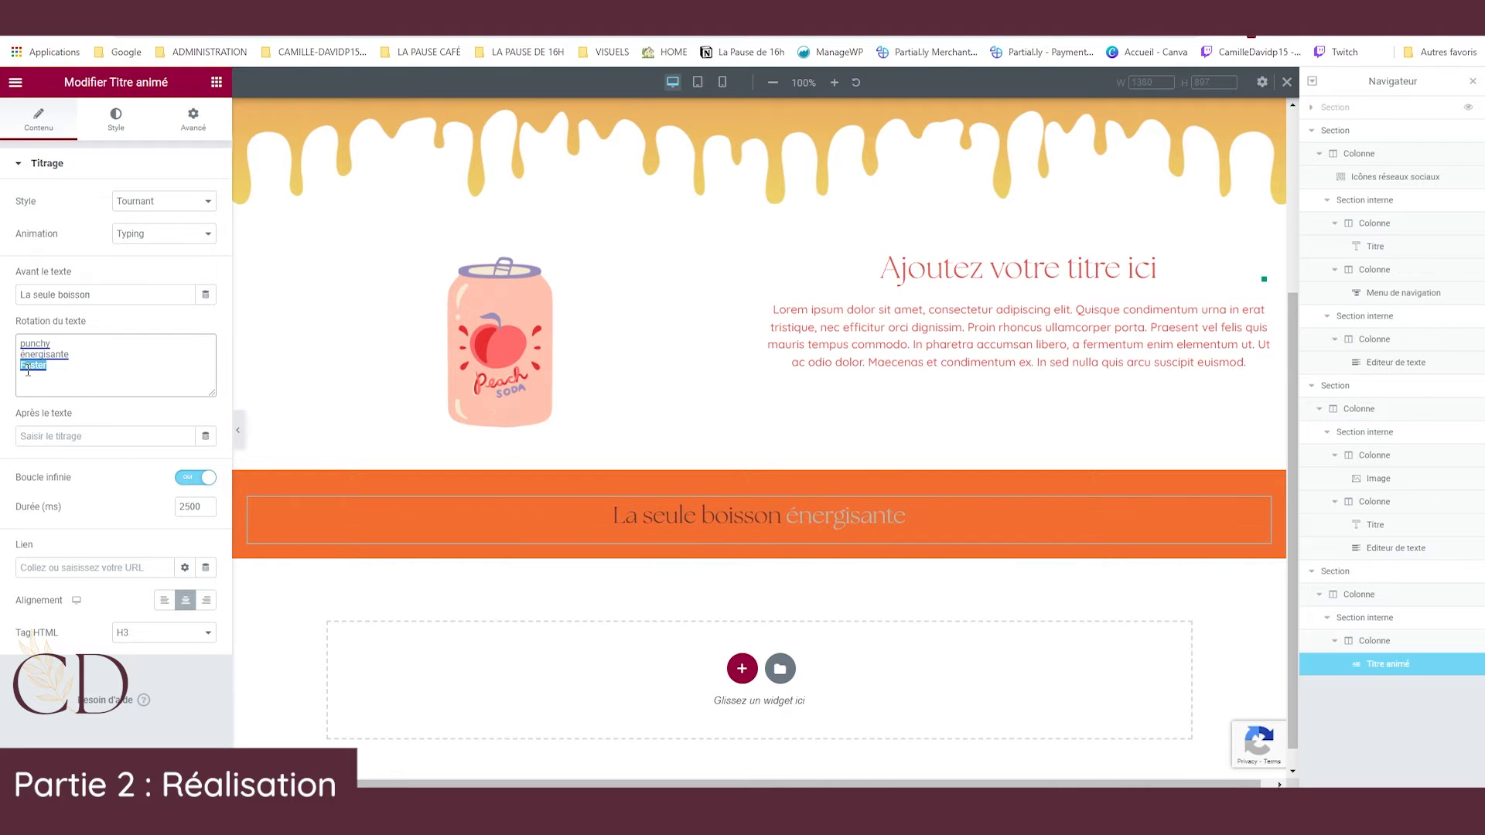
{"action": "type", "text": "colorée"}
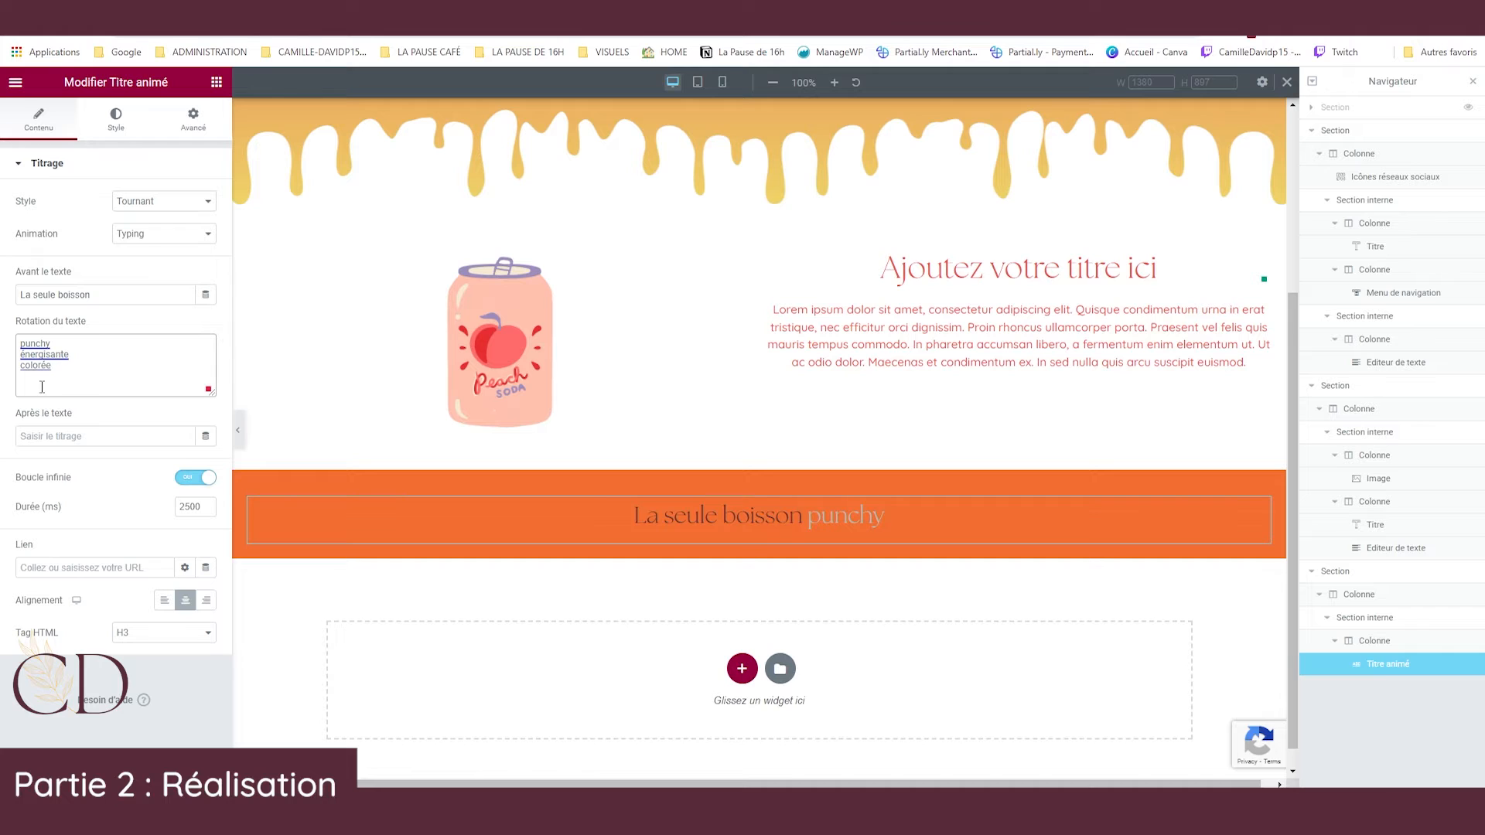
Complete the animated title with "pour les créatifs" as the text after the rotating words.
{"action": "left_click", "coordinate": [68, 435]}
{"action": "type", "text": "pour les cr"}
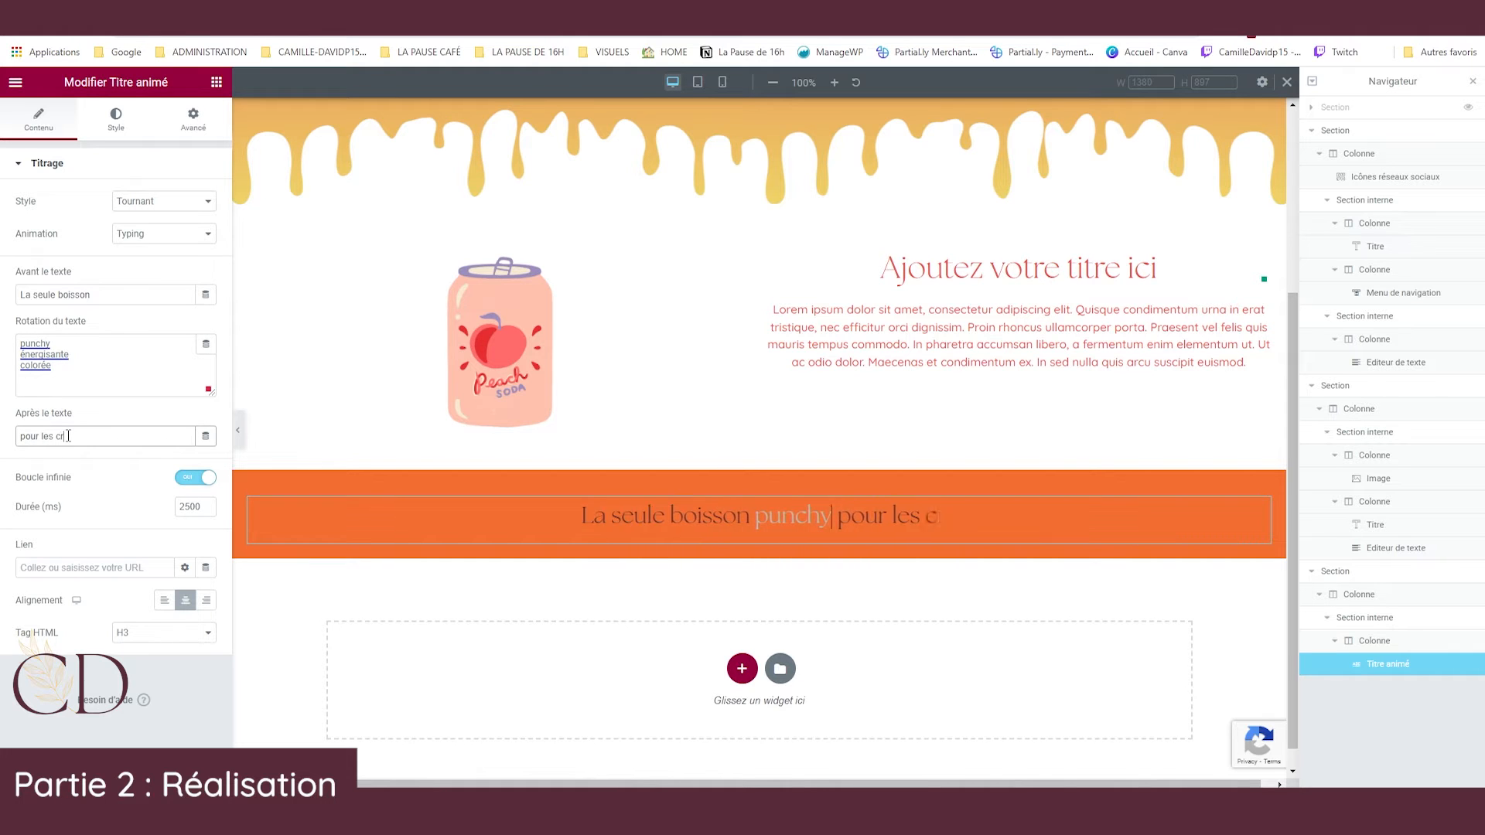
{"action": "type", "text": "éatifs"}
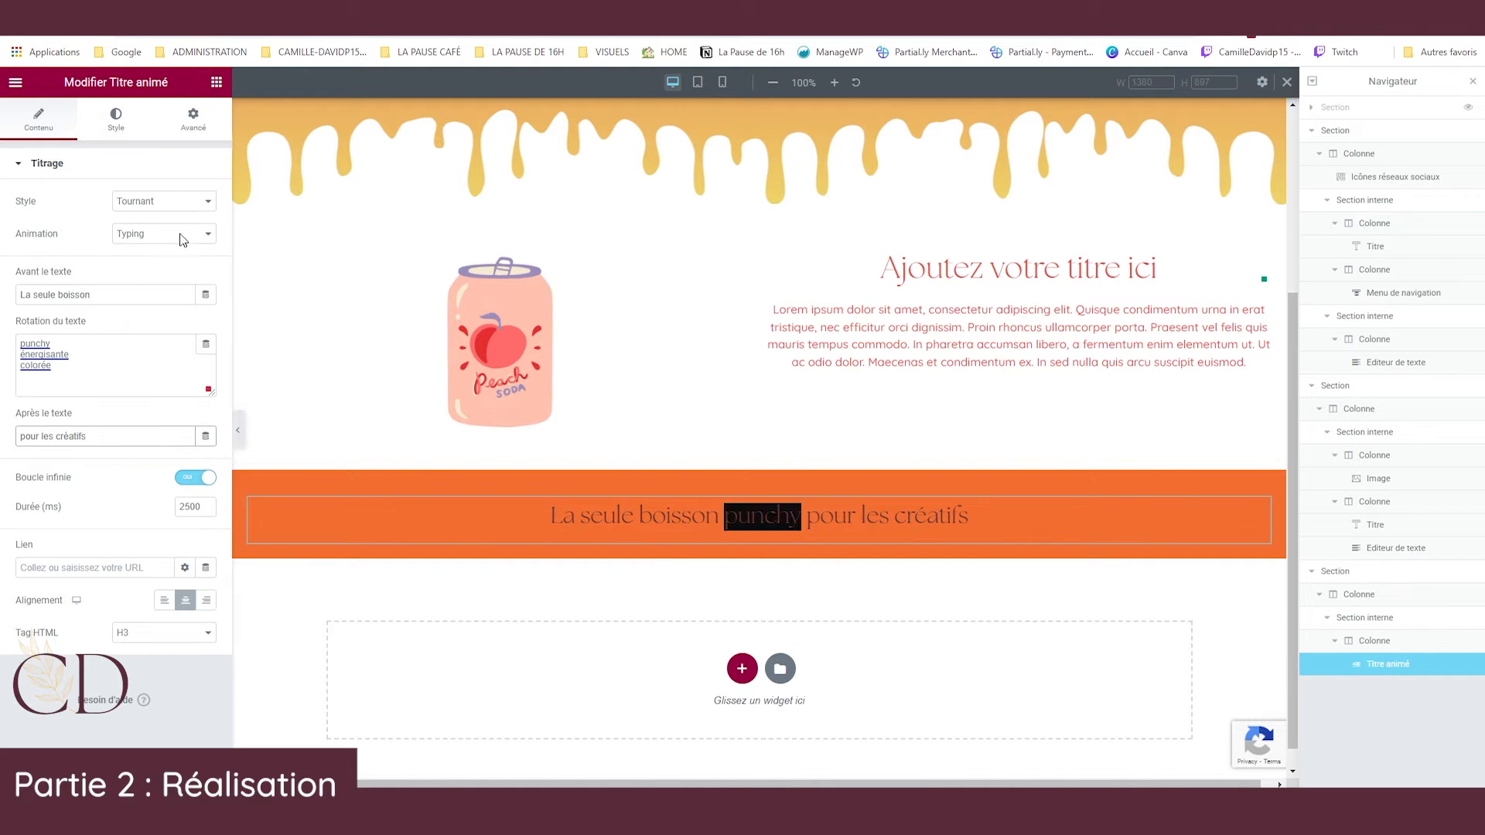
Set the animated title's main text colour to the global colour Blanc.
{"action": "left_click", "coordinate": [116, 120]}
{"action": "left_click", "coordinate": [189, 202]}
{"action": "left_click", "coordinate": [111, 408]}
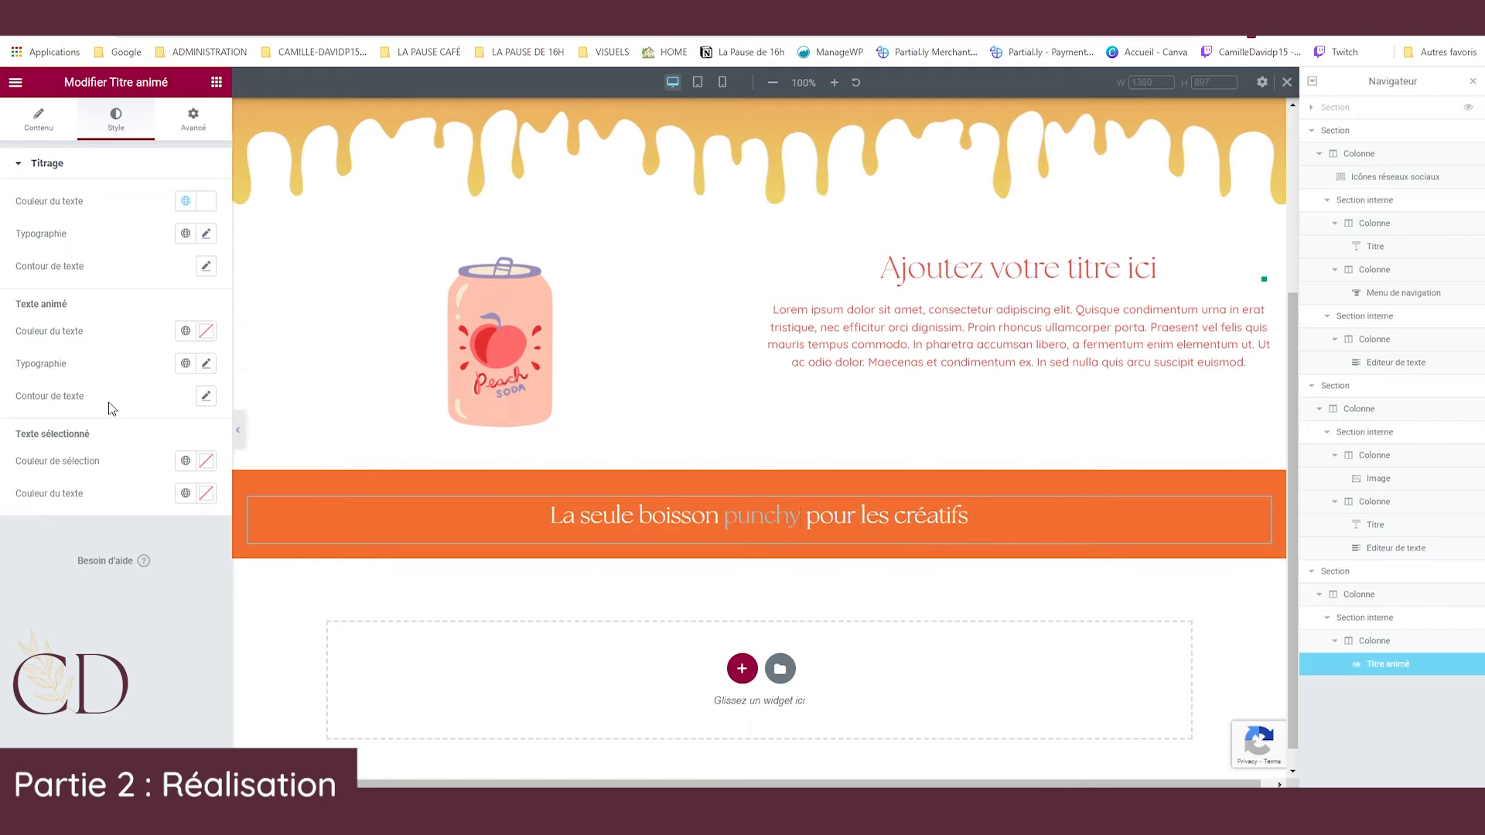
Make the animated title's selection colour transparent and set its selected-text colour to BrainZ Bleu.
{"action": "left_click", "coordinate": [205, 462]}
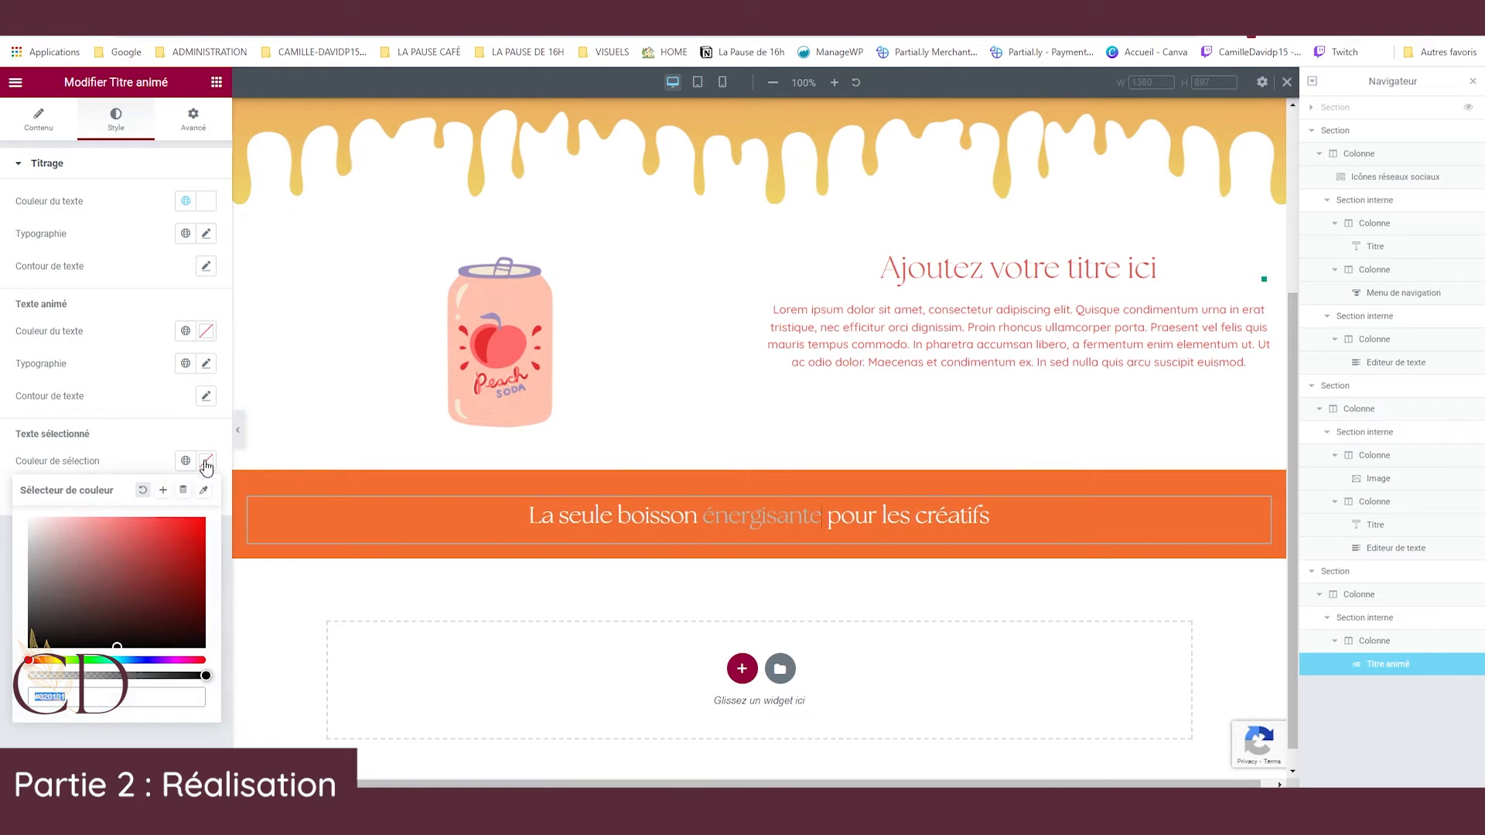
{"action": "left_click", "coordinate": [142, 432]}
{"action": "left_click", "coordinate": [185, 493]}
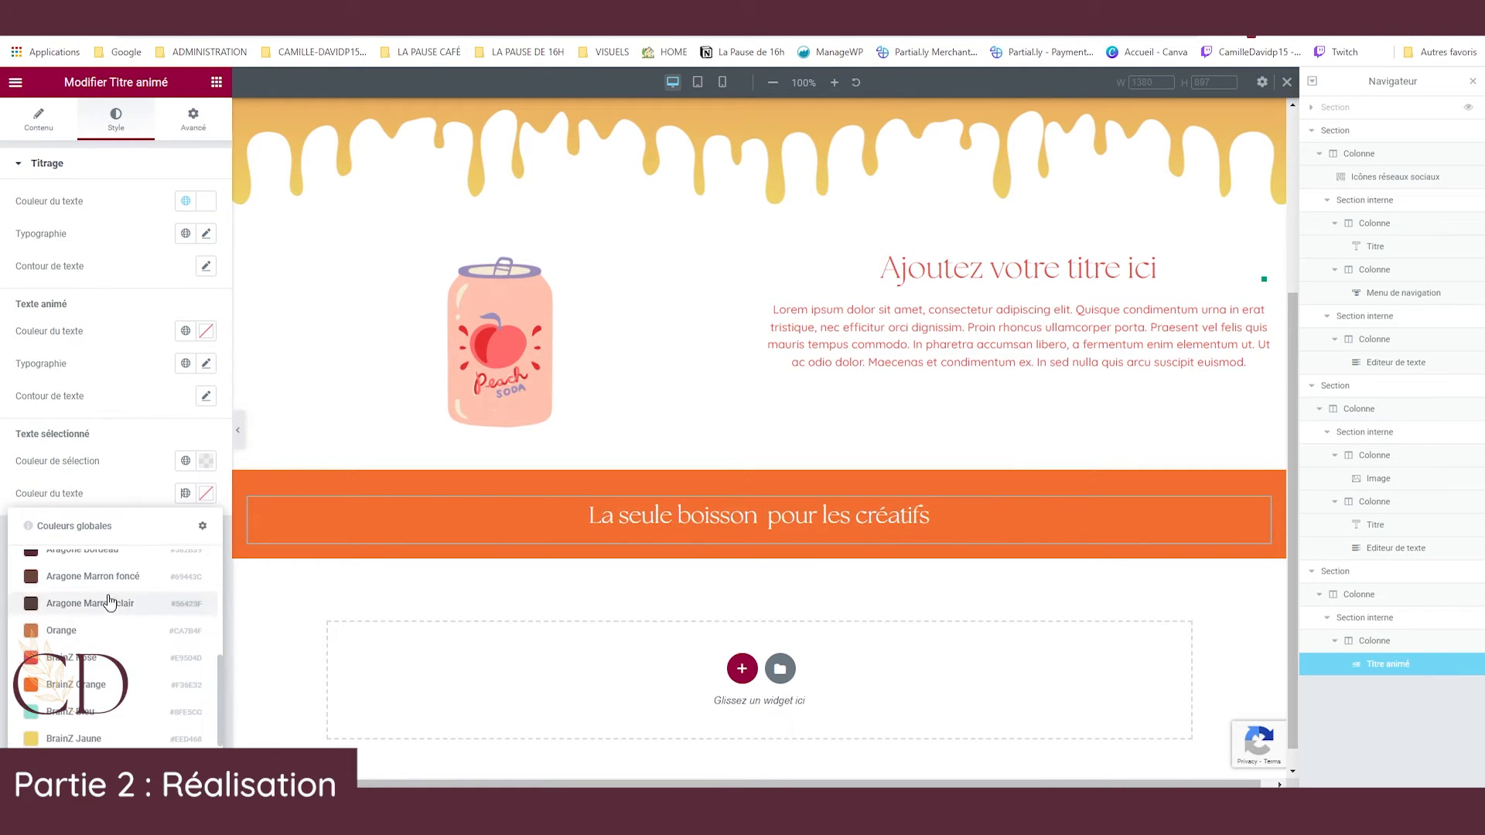
{"action": "left_click", "coordinate": [90, 721]}
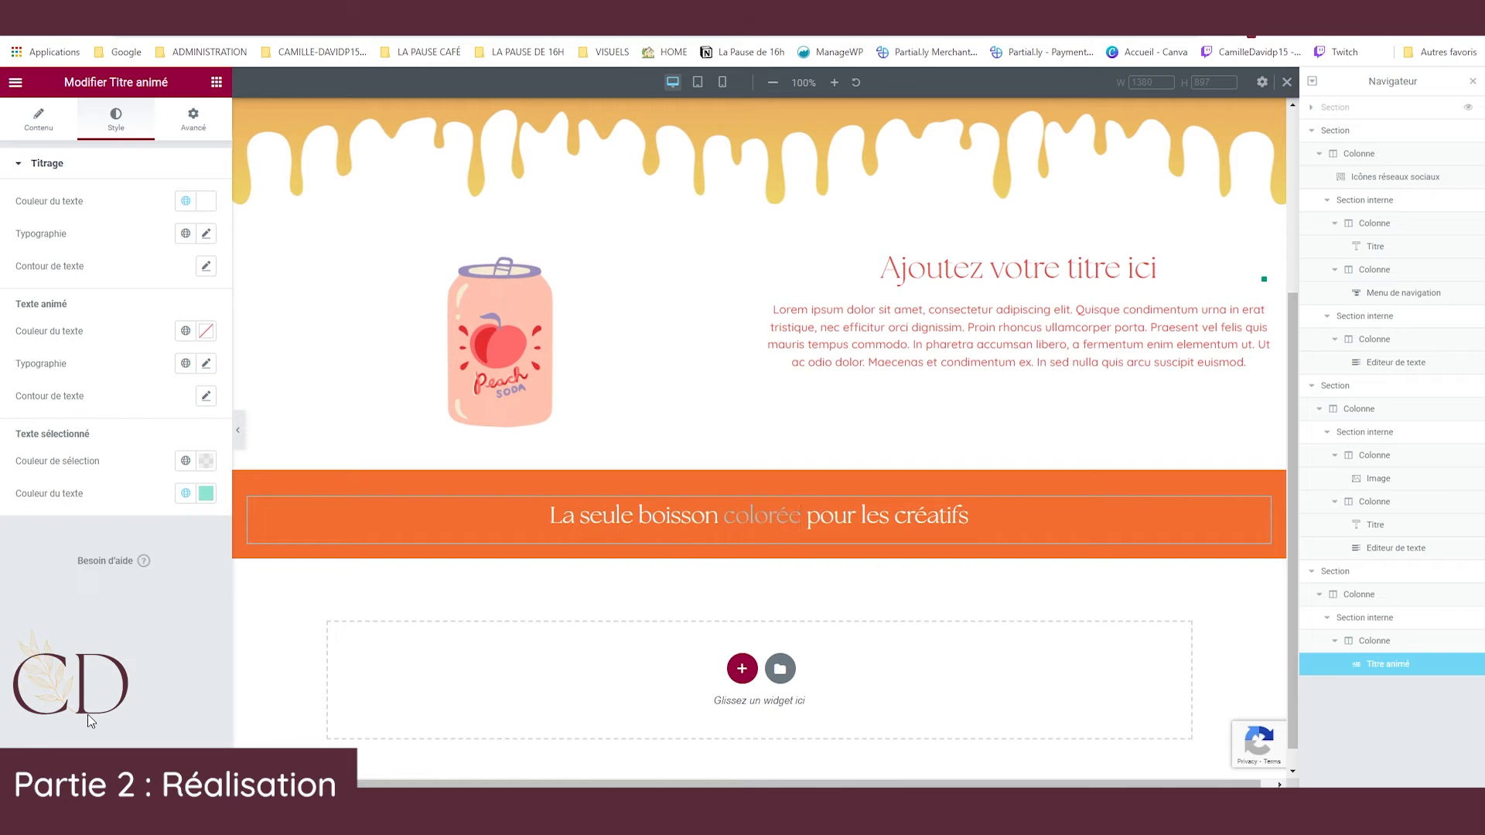
Try BrainZ Bleu on the rotating words, settle on Aragone Doré, and clear the title's selected-text colour.
{"action": "left_click", "coordinate": [186, 331]}
{"action": "left_click", "coordinate": [68, 561]}
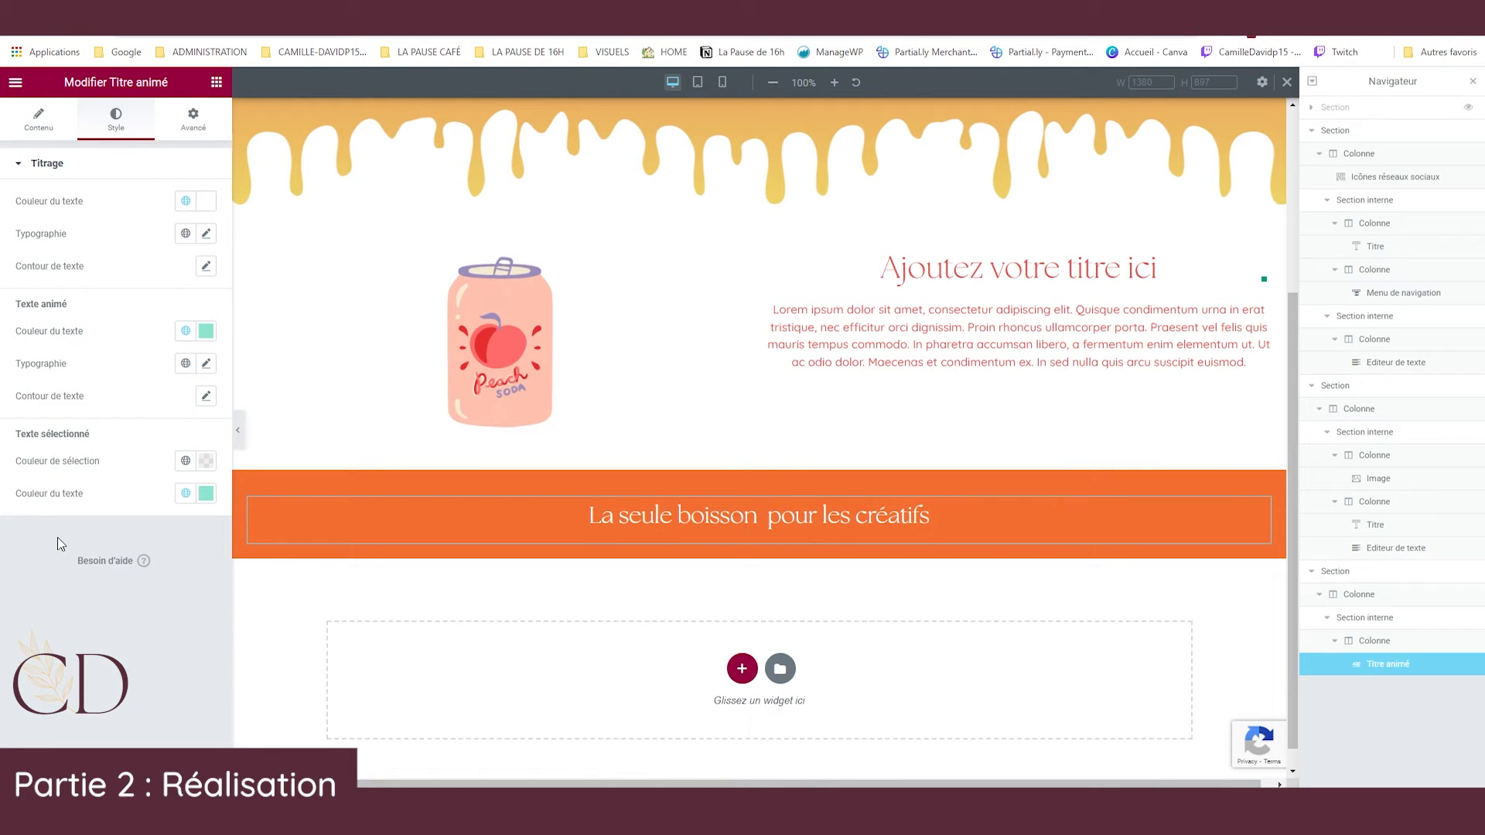
{"action": "left_click", "coordinate": [186, 331]}
{"action": "left_click", "coordinate": [46, 434]}
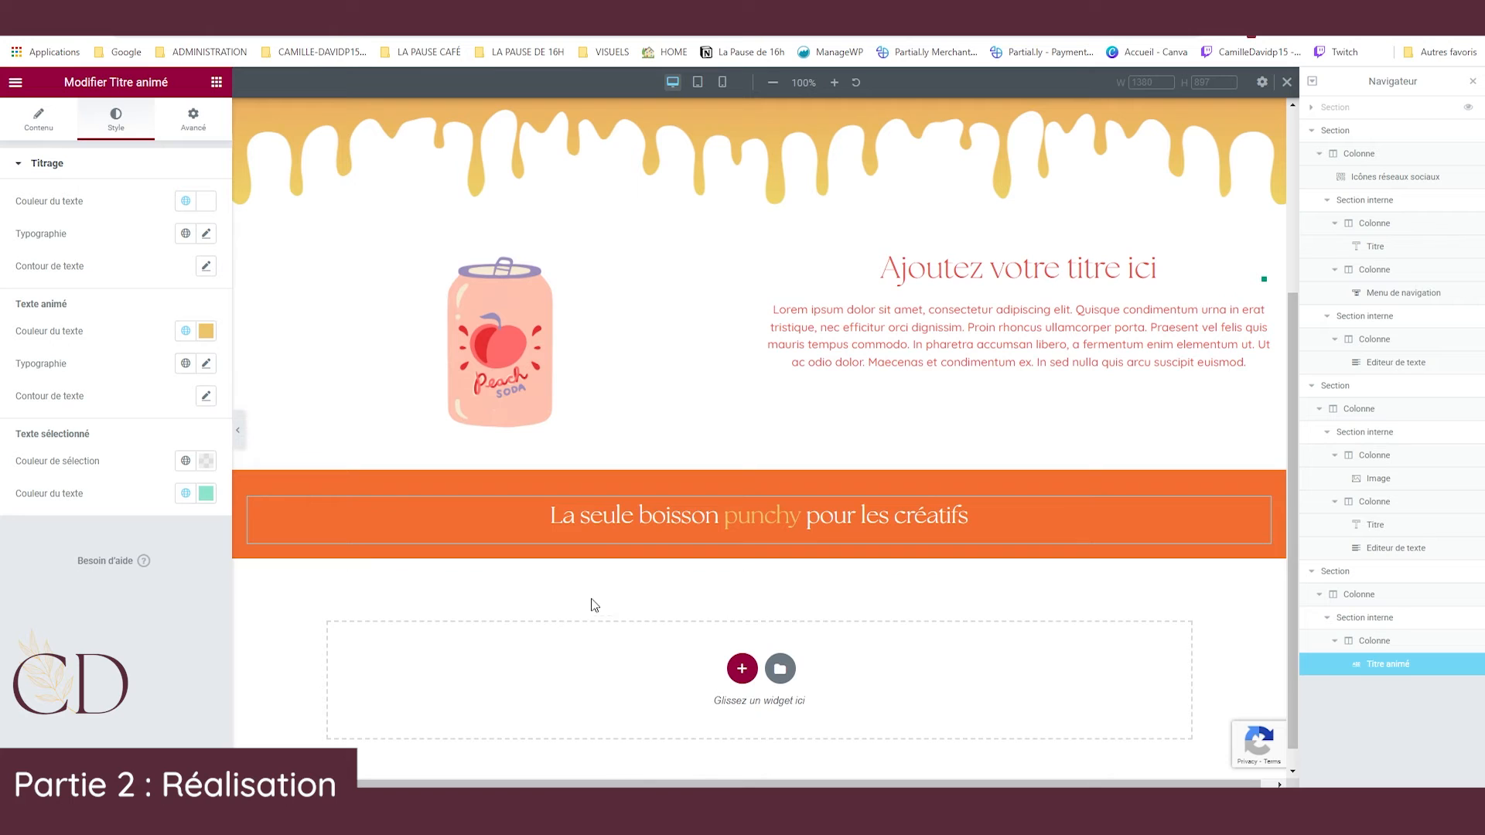
{"action": "left_click", "coordinate": [206, 494]}
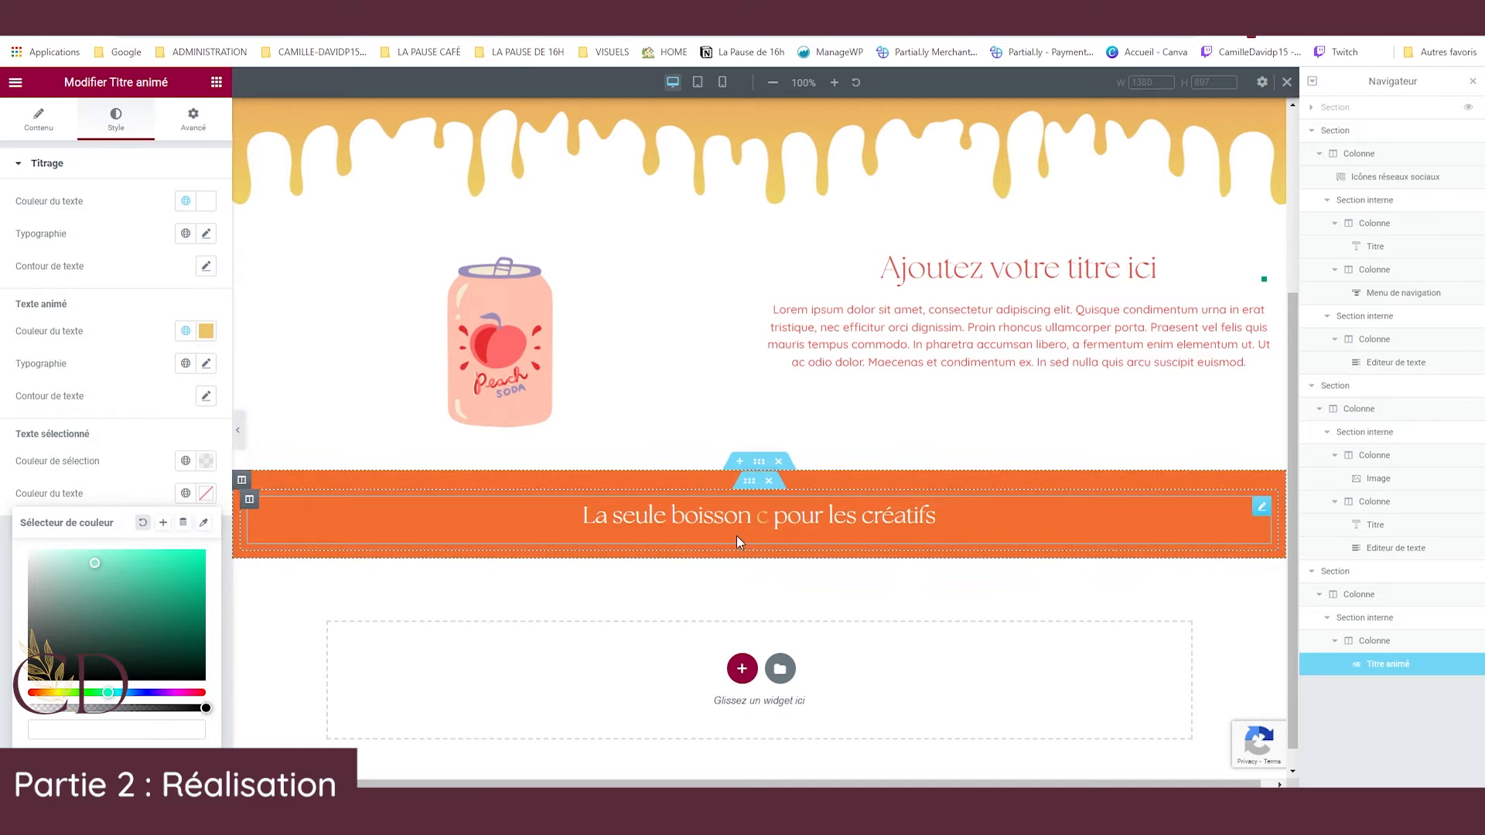
{"action": "scroll", "coordinate": [763, 549], "scroll_direction": "down", "scroll_amount": 1}
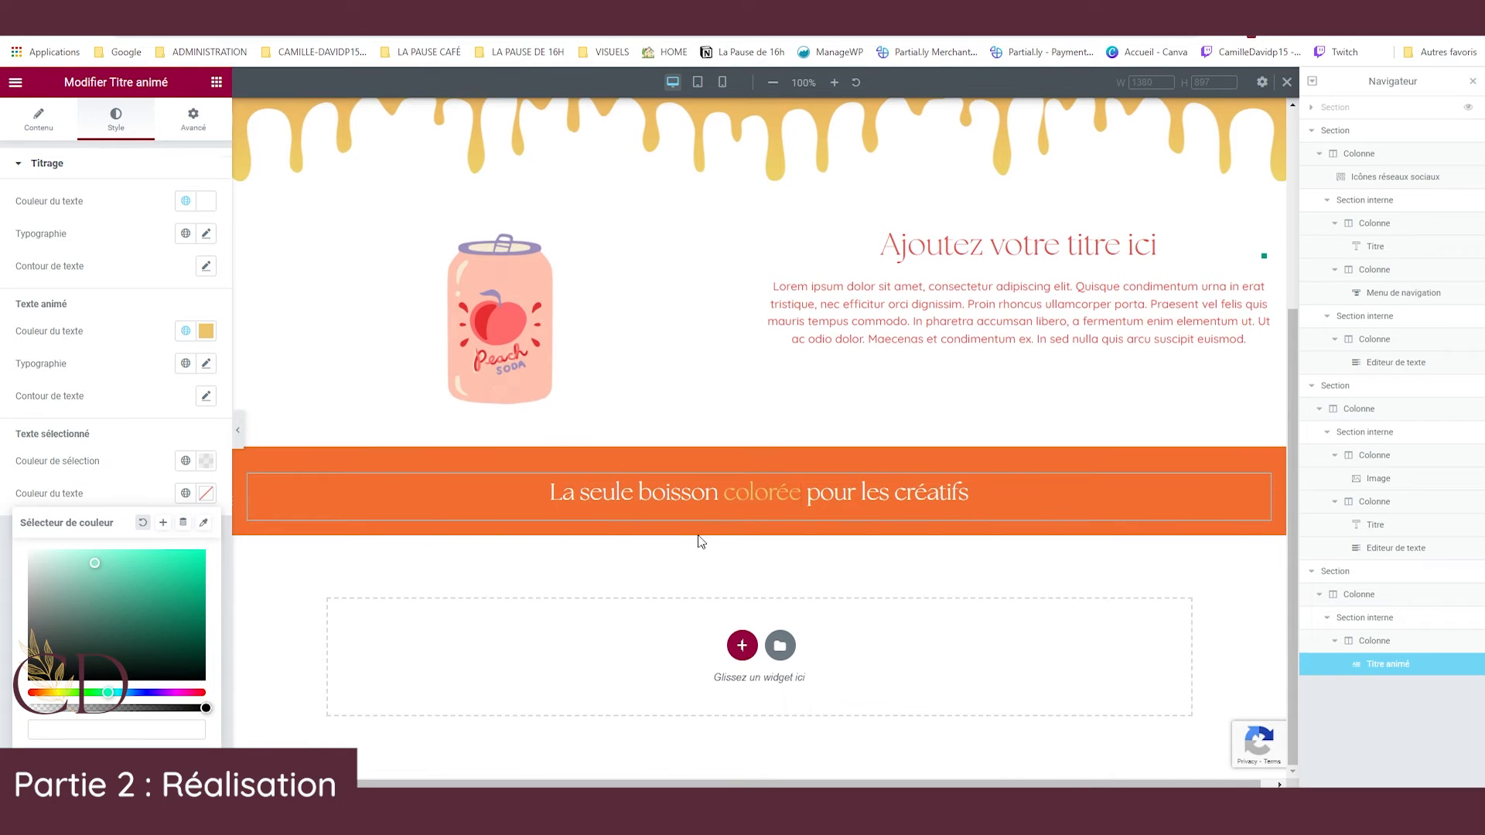
{"action": "left_click", "coordinate": [186, 201]}
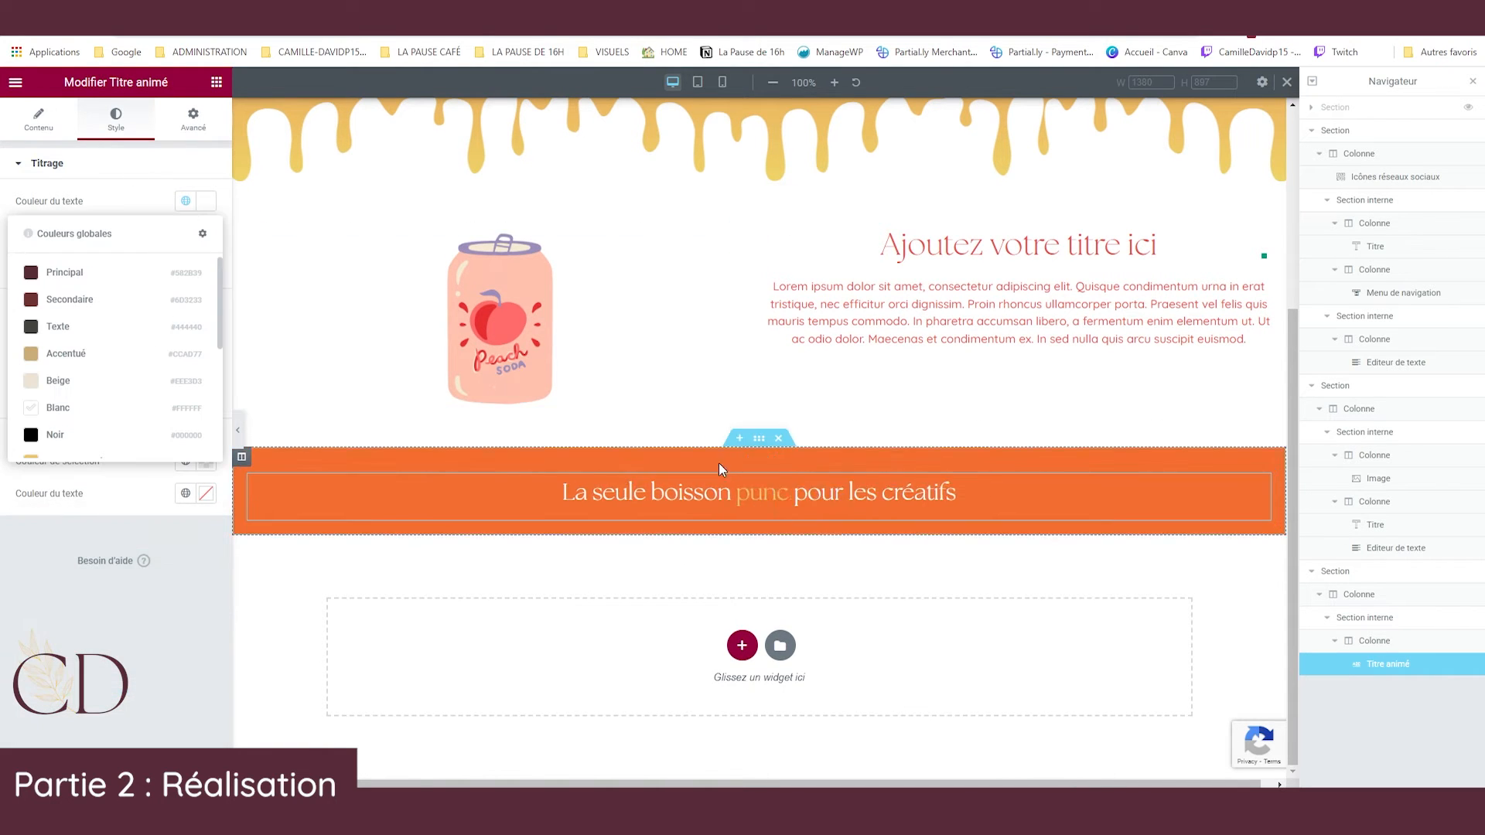
Clear the background colour of the orange section that holds the animated title.
{"action": "left_click", "coordinate": [759, 439]}
{"action": "left_click", "coordinate": [206, 266]}
{"action": "mouse_move", "coordinate": [204, 481]}
{"action": "left_mouse_down"}
{"action": "mouse_move", "coordinate": [134, 482]}
{"action": "mouse_move", "coordinate": [211, 482]}
{"action": "left_mouse_up"}
{"action": "left_click", "coordinate": [226, 503]}
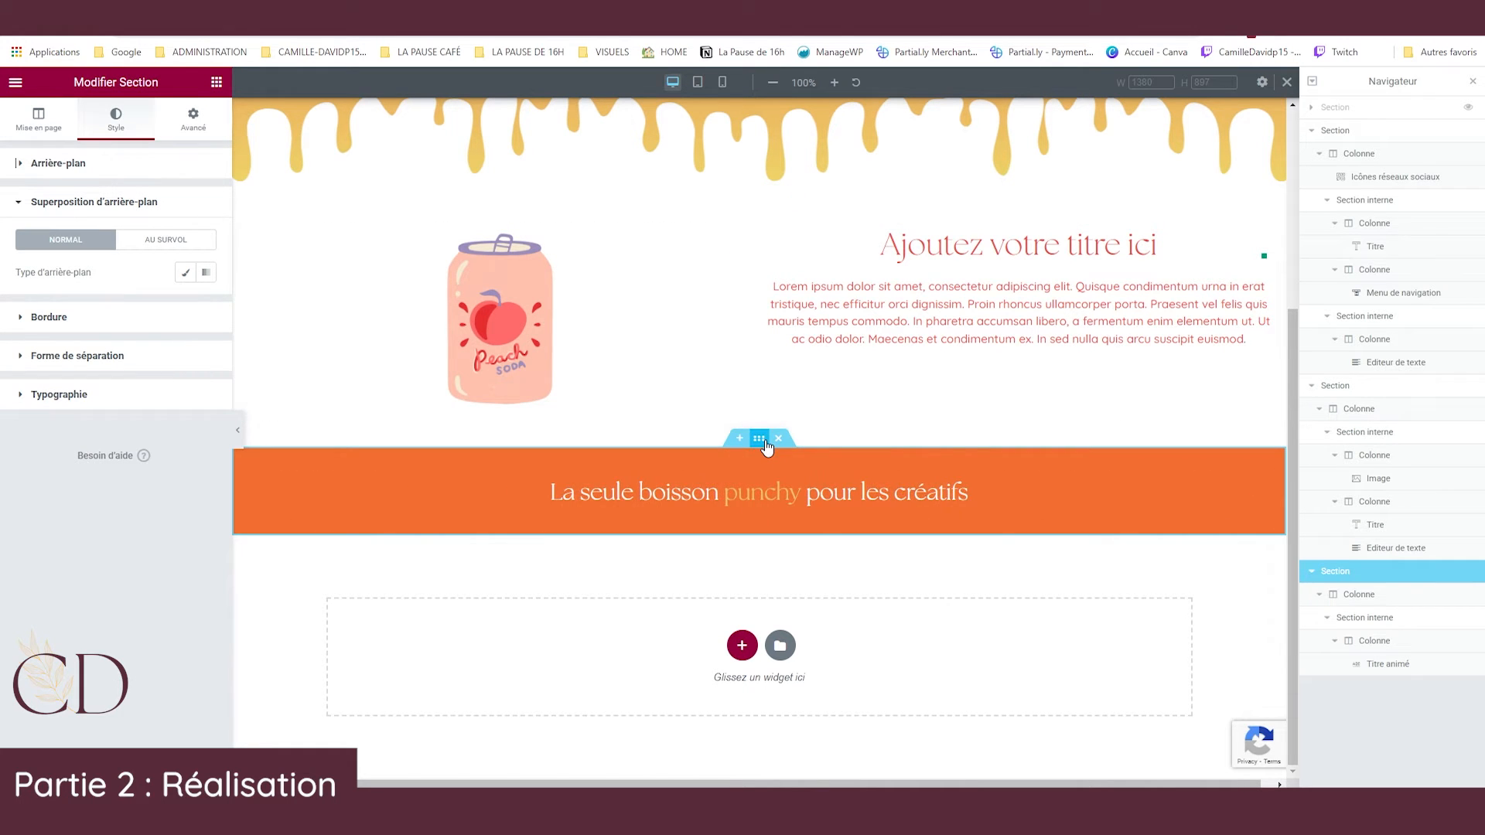
{"action": "left_click", "coordinate": [58, 163]}
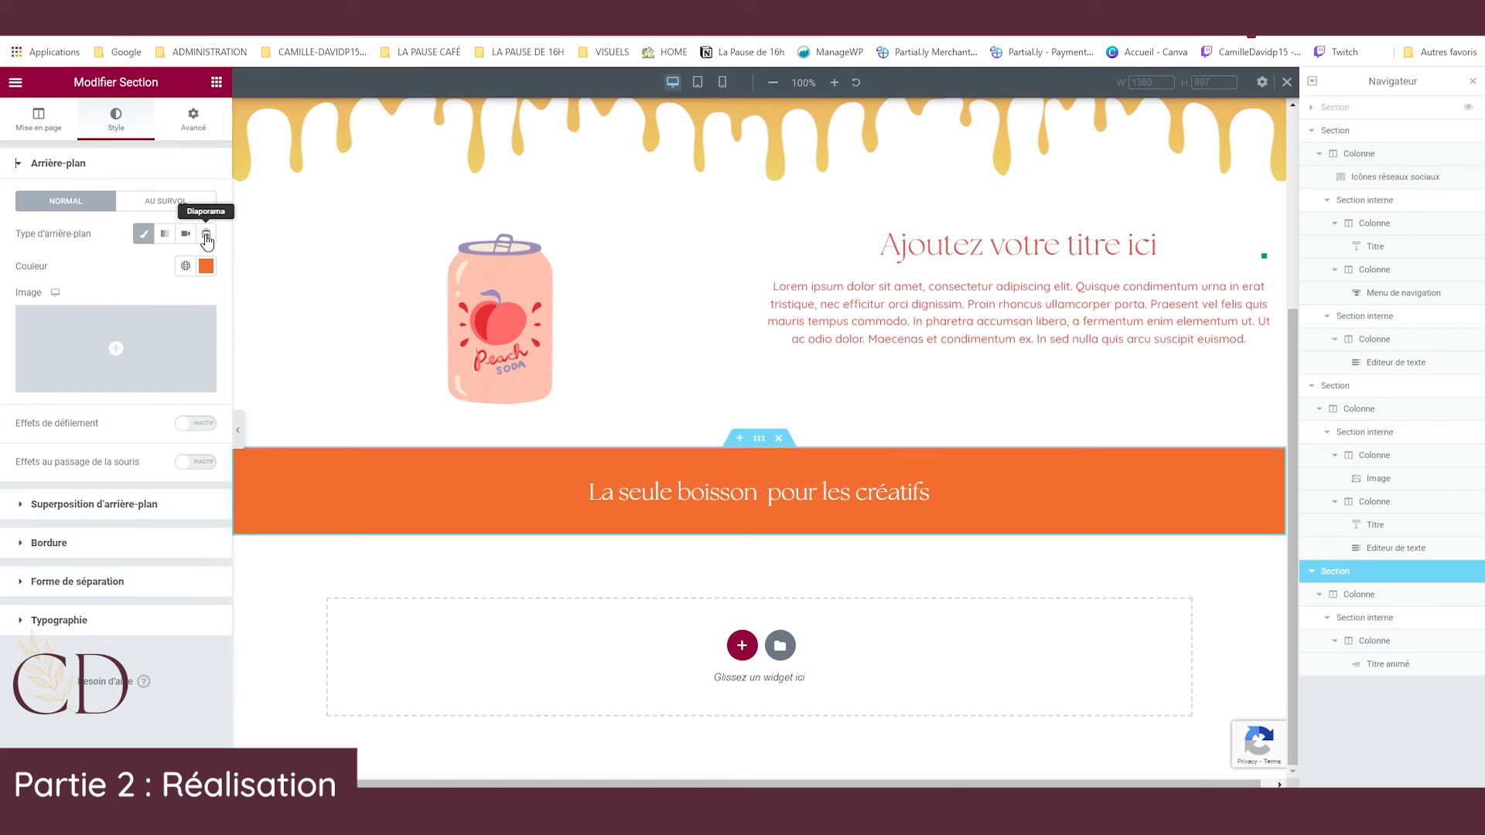
{"action": "left_click", "coordinate": [206, 271]}
{"action": "left_click", "coordinate": [143, 298]}
{"action": "left_click", "coordinate": [155, 269]}
Insert orange.jpg from the media library as the animated-title section's background image.
{"action": "left_click", "coordinate": [170, 340]}
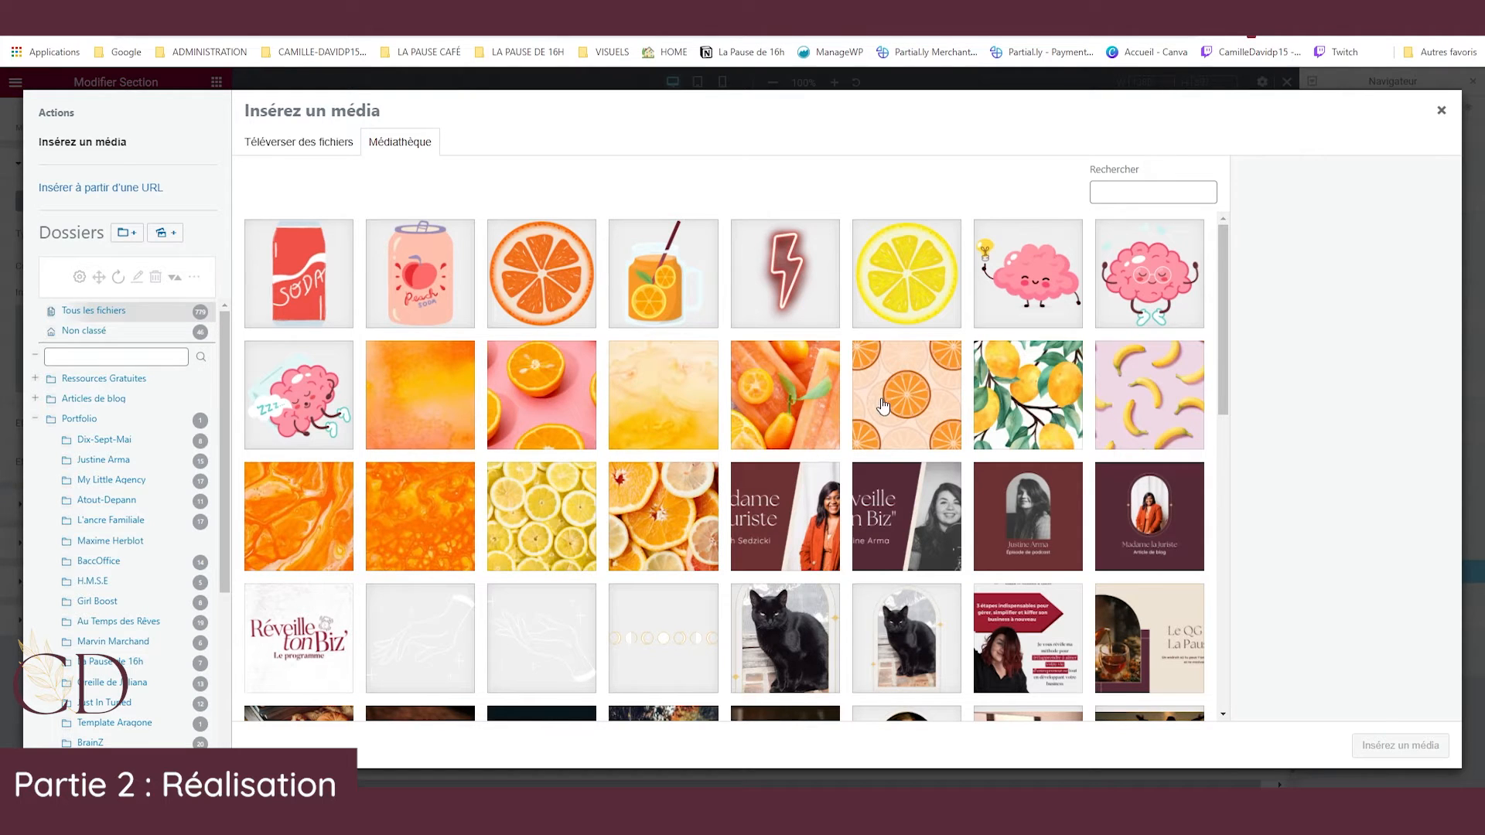
{"action": "left_click", "coordinate": [541, 395]}
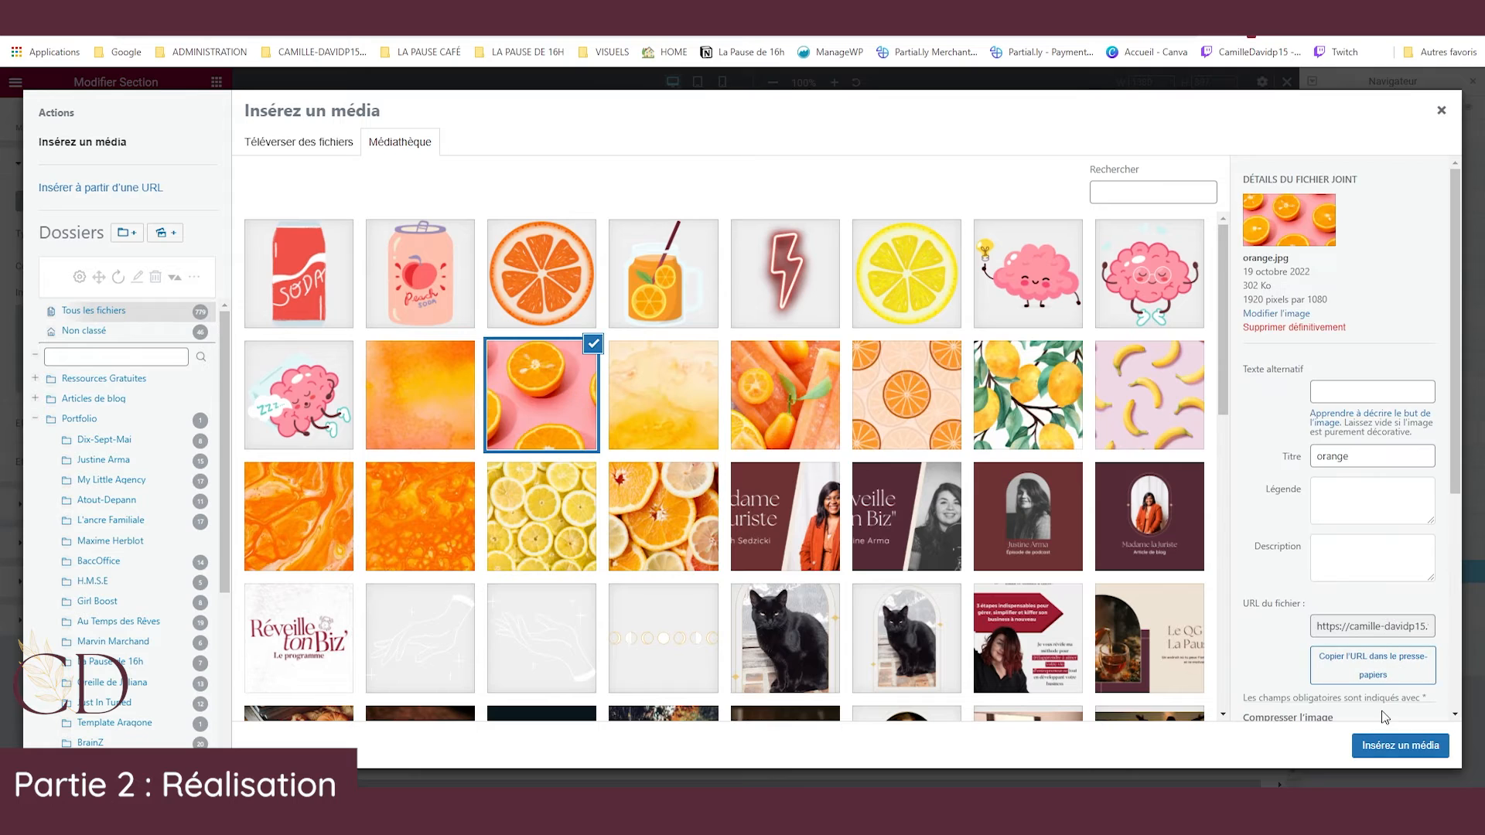
{"action": "left_click", "coordinate": [1400, 746]}
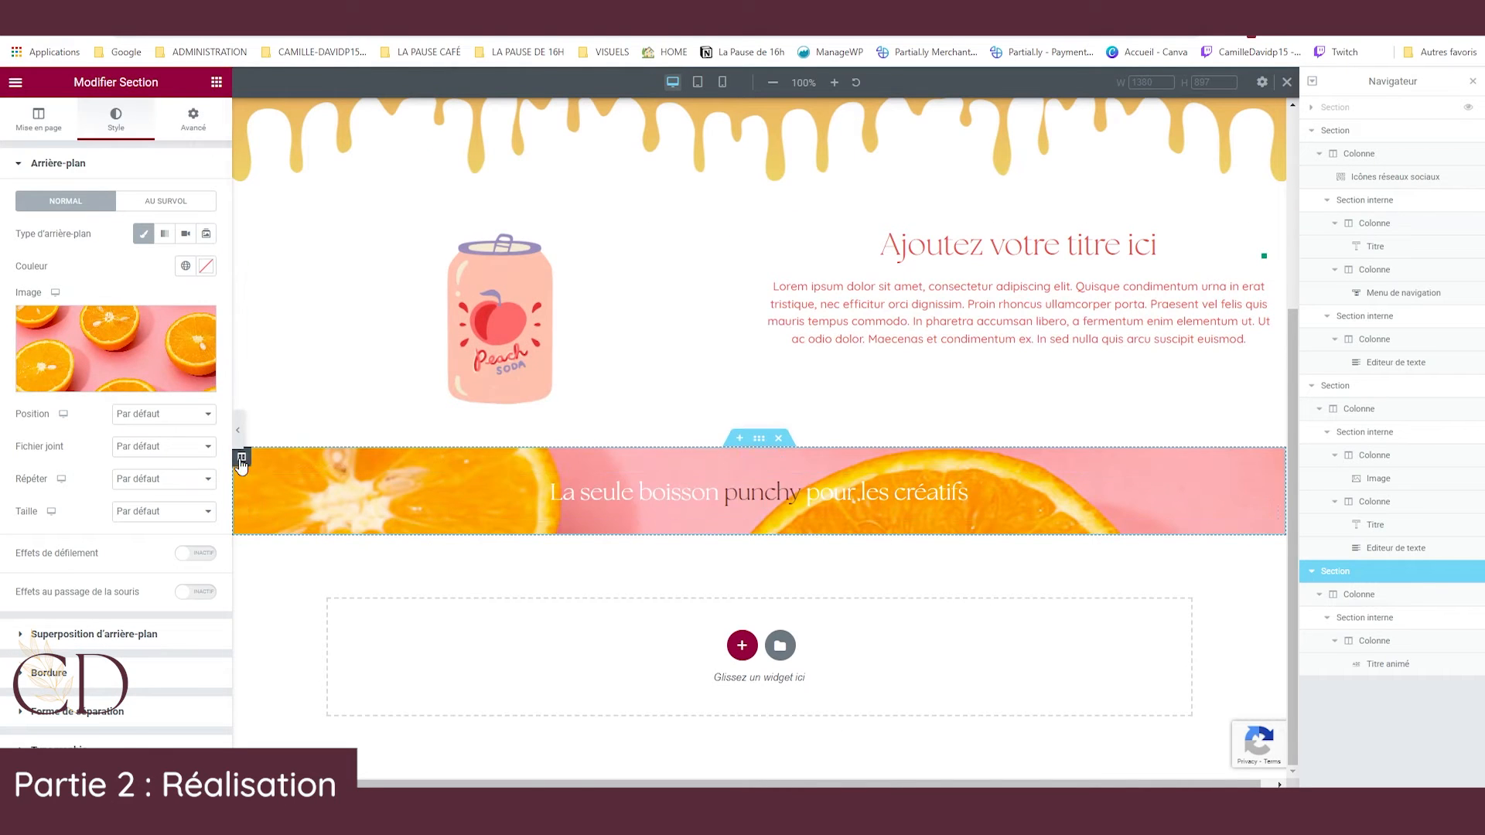
Set the section's background image to position Centre centré, Non-répété and size Couvrir.
{"action": "left_click", "coordinate": [167, 414]}
{"action": "left_click", "coordinate": [162, 450]}
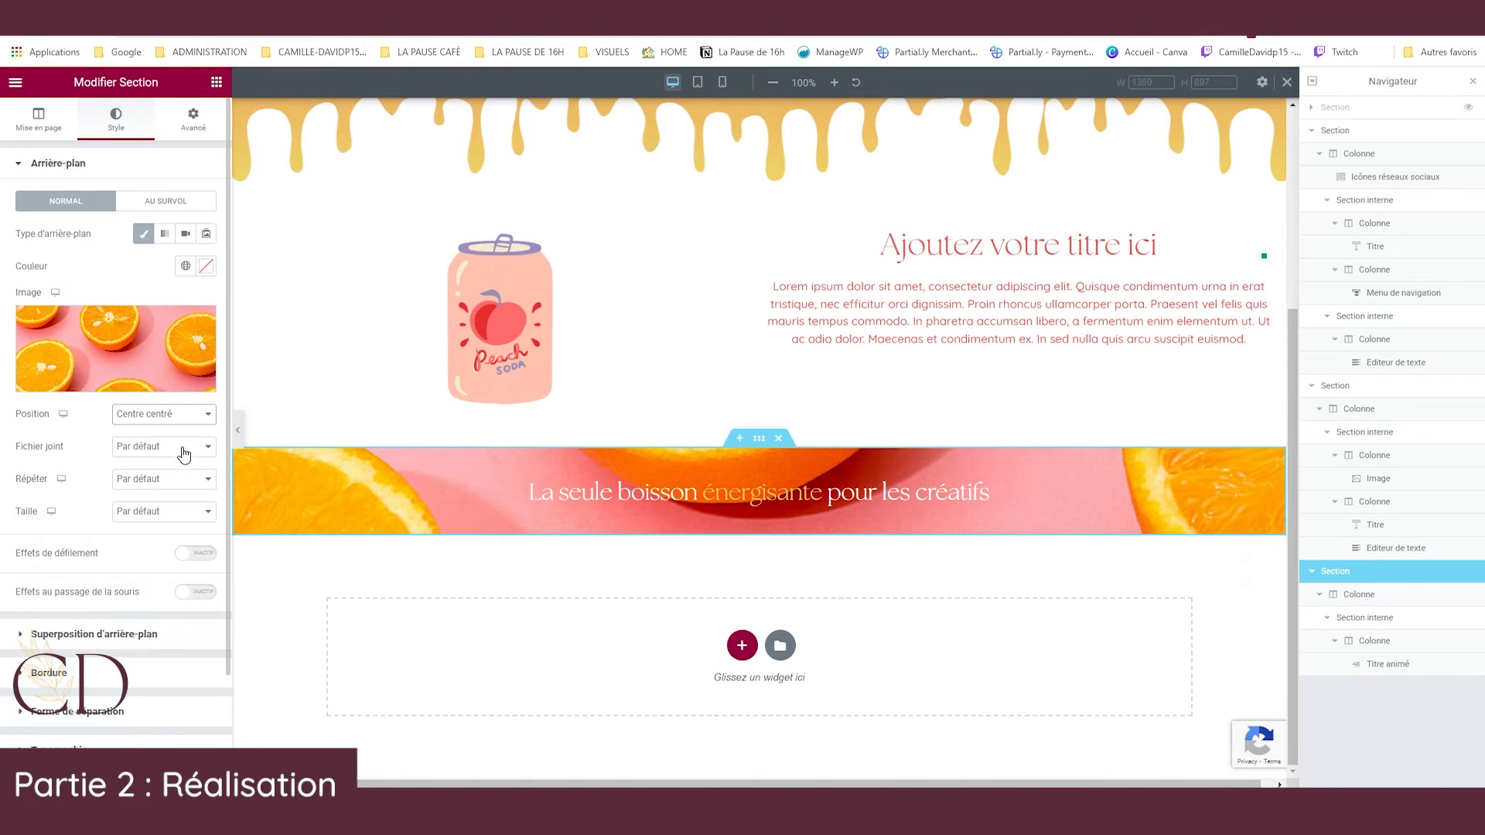
{"action": "left_click", "coordinate": [157, 513]}
{"action": "left_click", "coordinate": [158, 555]}
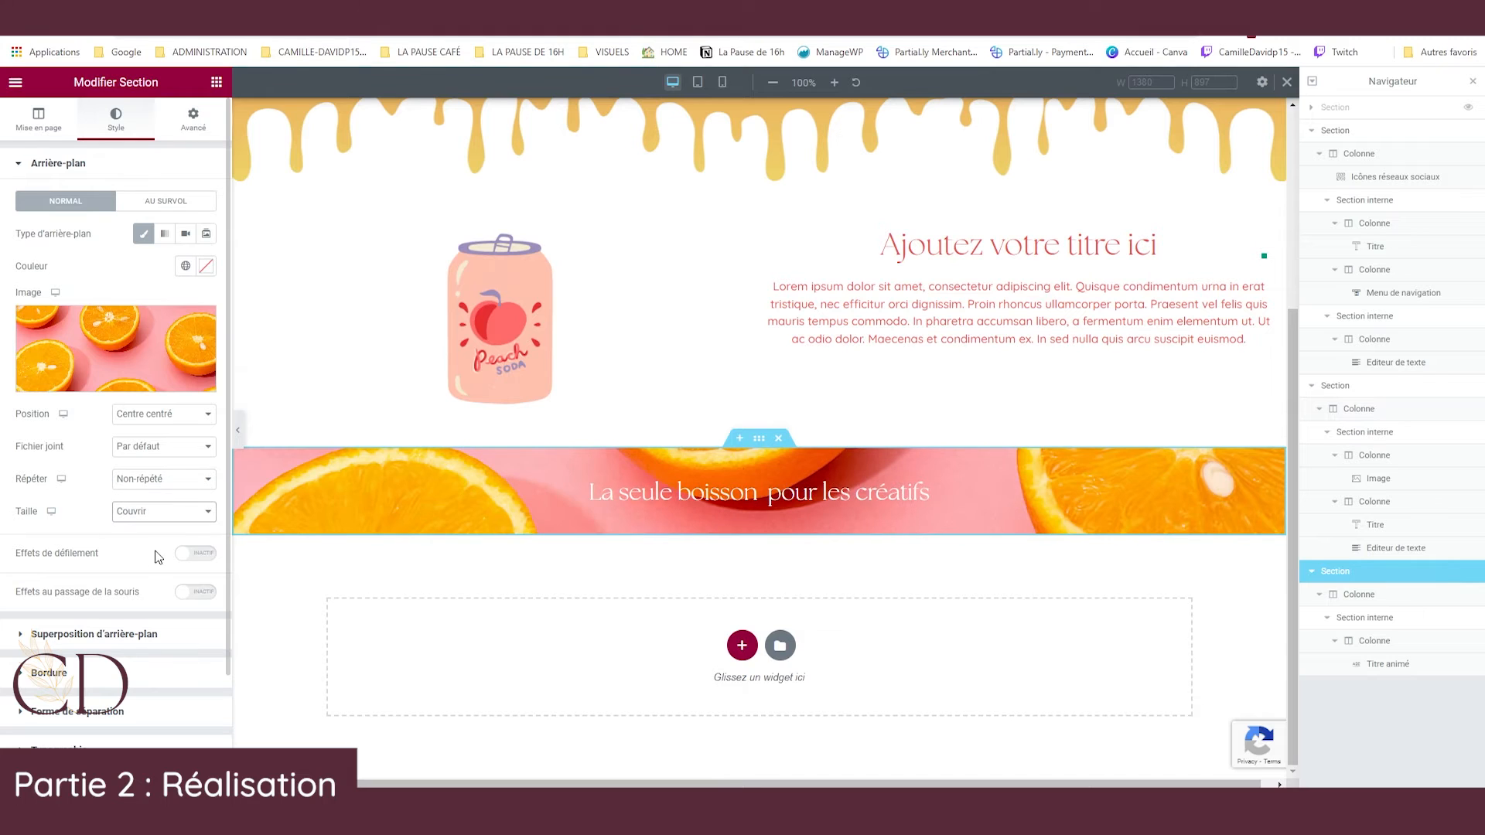
Enable scrolling effects on the section's background and add a Fade In blur with level 11.
{"action": "left_click", "coordinate": [204, 554]}
{"action": "scroll", "coordinate": [207, 562], "scroll_direction": "down", "scroll_amount": 1}
{"action": "left_click", "coordinate": [206, 605]}
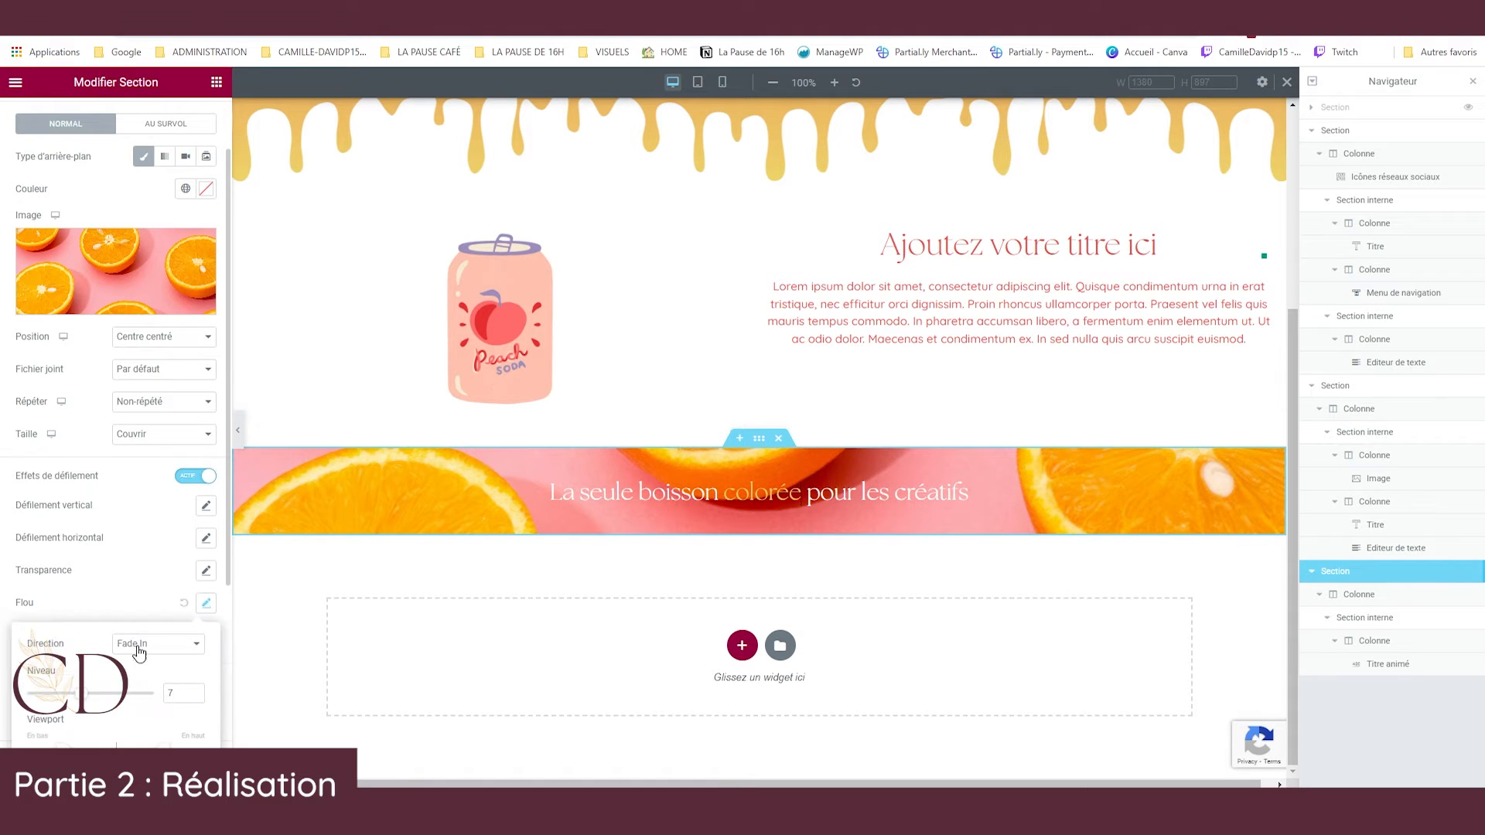
{"action": "scroll", "coordinate": [206, 605], "scroll_direction": "down", "scroll_amount": 1}
{"action": "left_click_drag", "start_coordinate": [81, 619], "coordinate": [117, 624]}
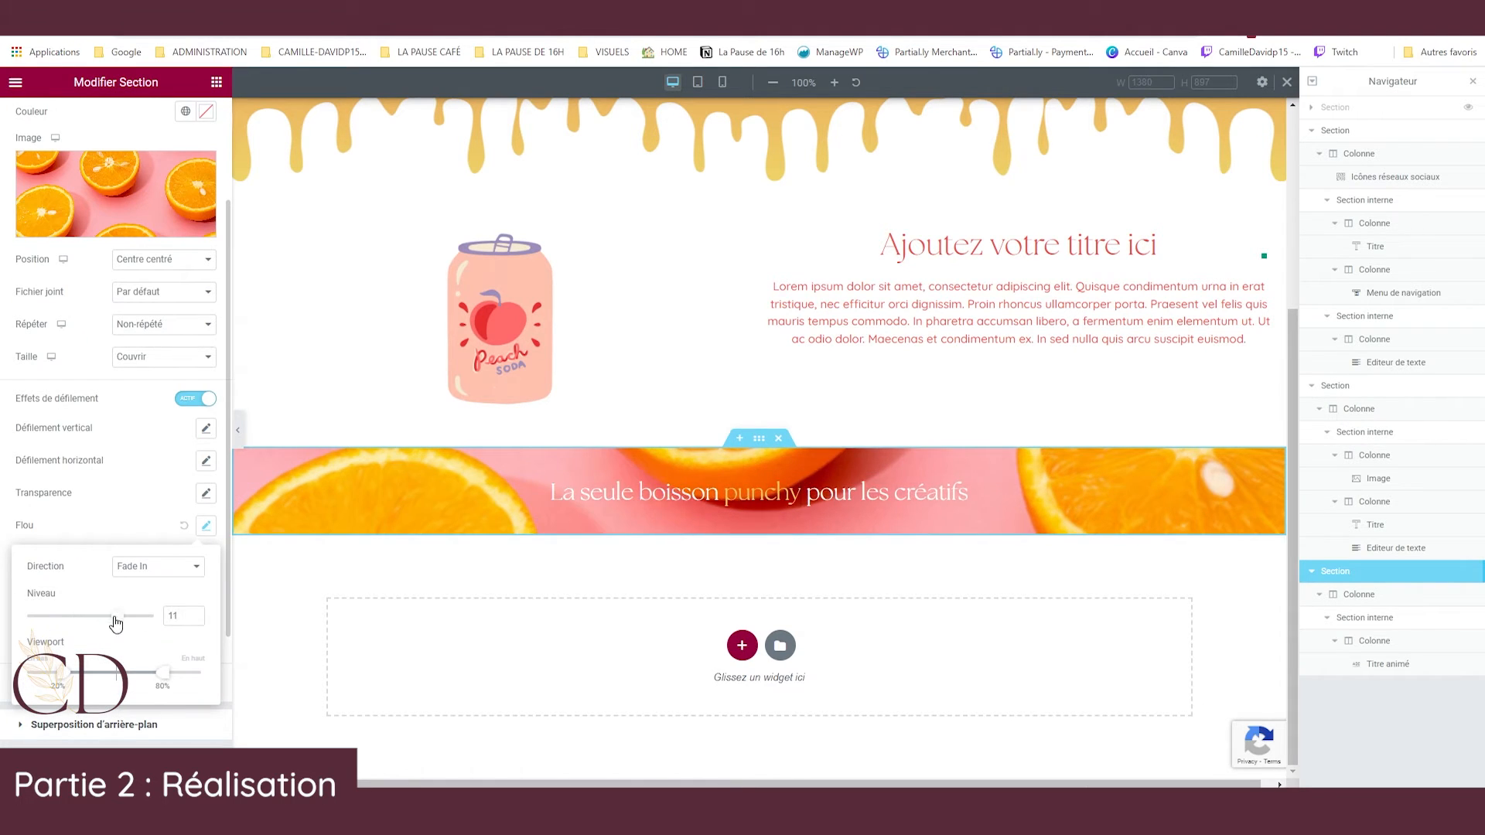
{"action": "left_click", "coordinate": [786, 560]}
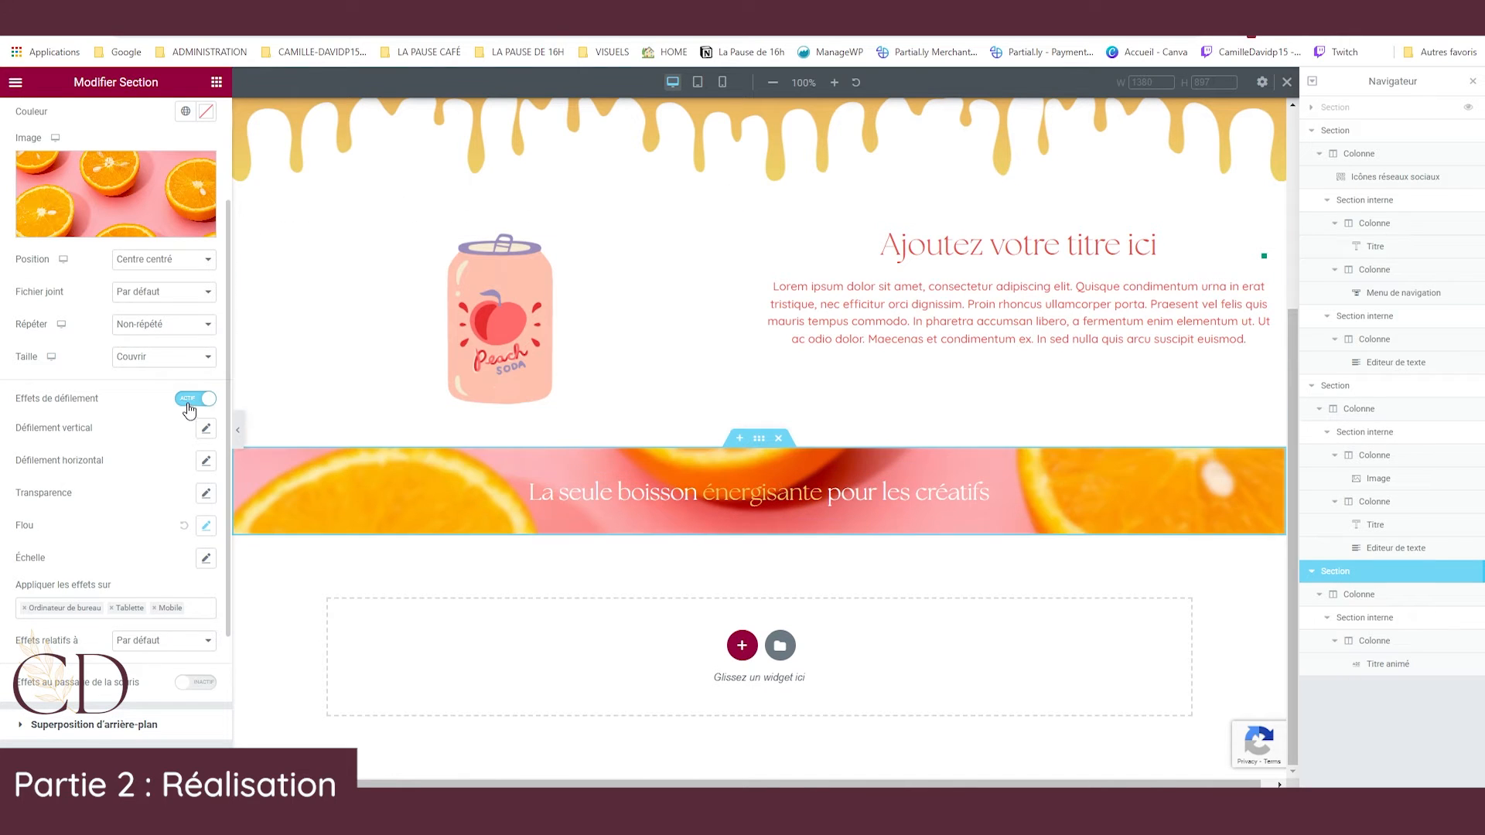
Give the inner section around the animated title top and bottom margins of 50 px.
{"action": "left_click", "coordinate": [666, 520]}
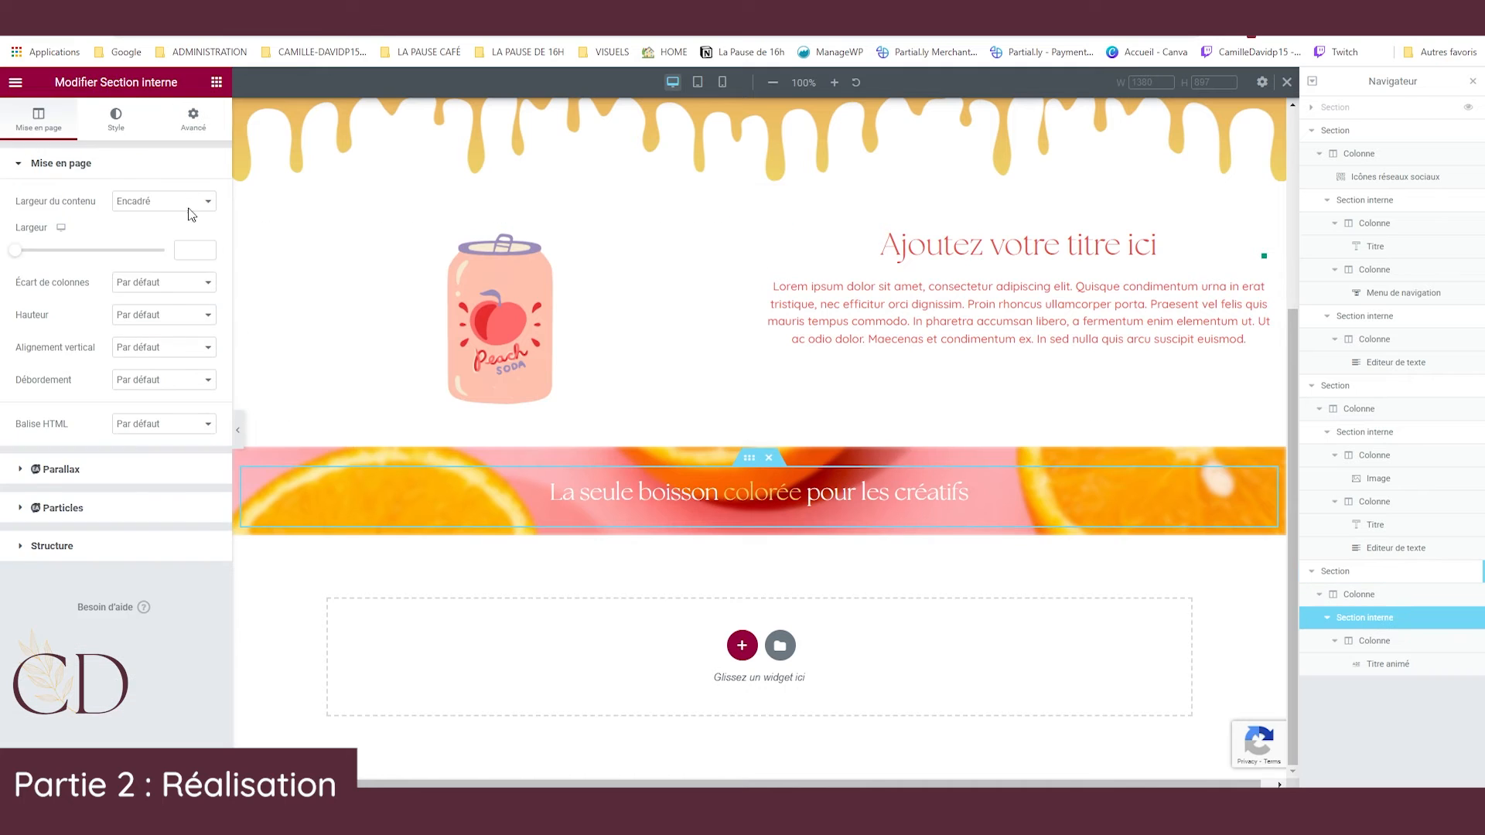
{"action": "type", "text": "50"}
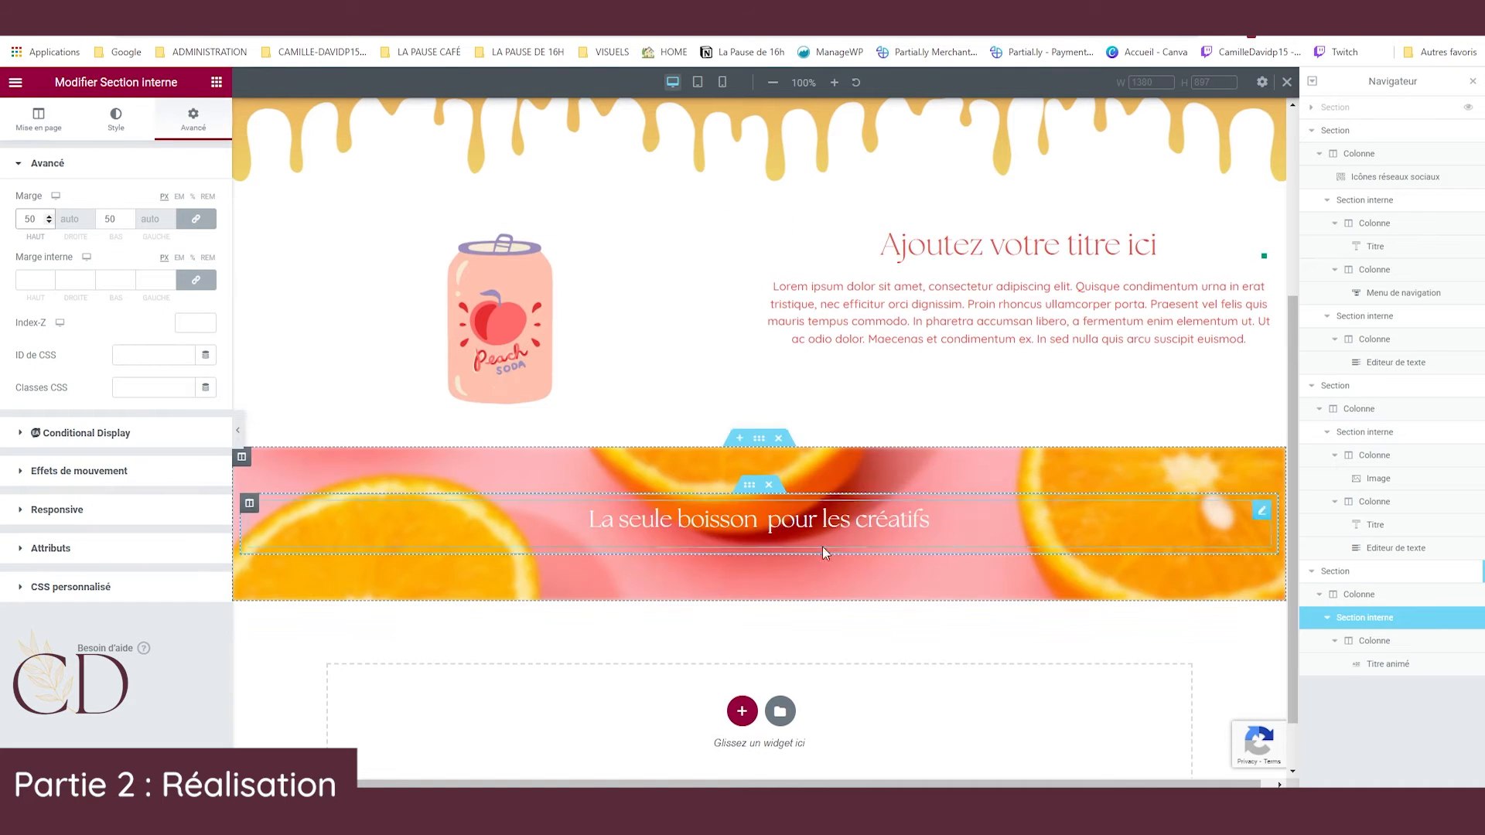
Try BrainZ Orange on the animated title's rotating words, and set their colour to BrainZ Jaune instead.
{"action": "left_click", "coordinate": [682, 539]}
{"action": "left_click", "coordinate": [192, 333]}
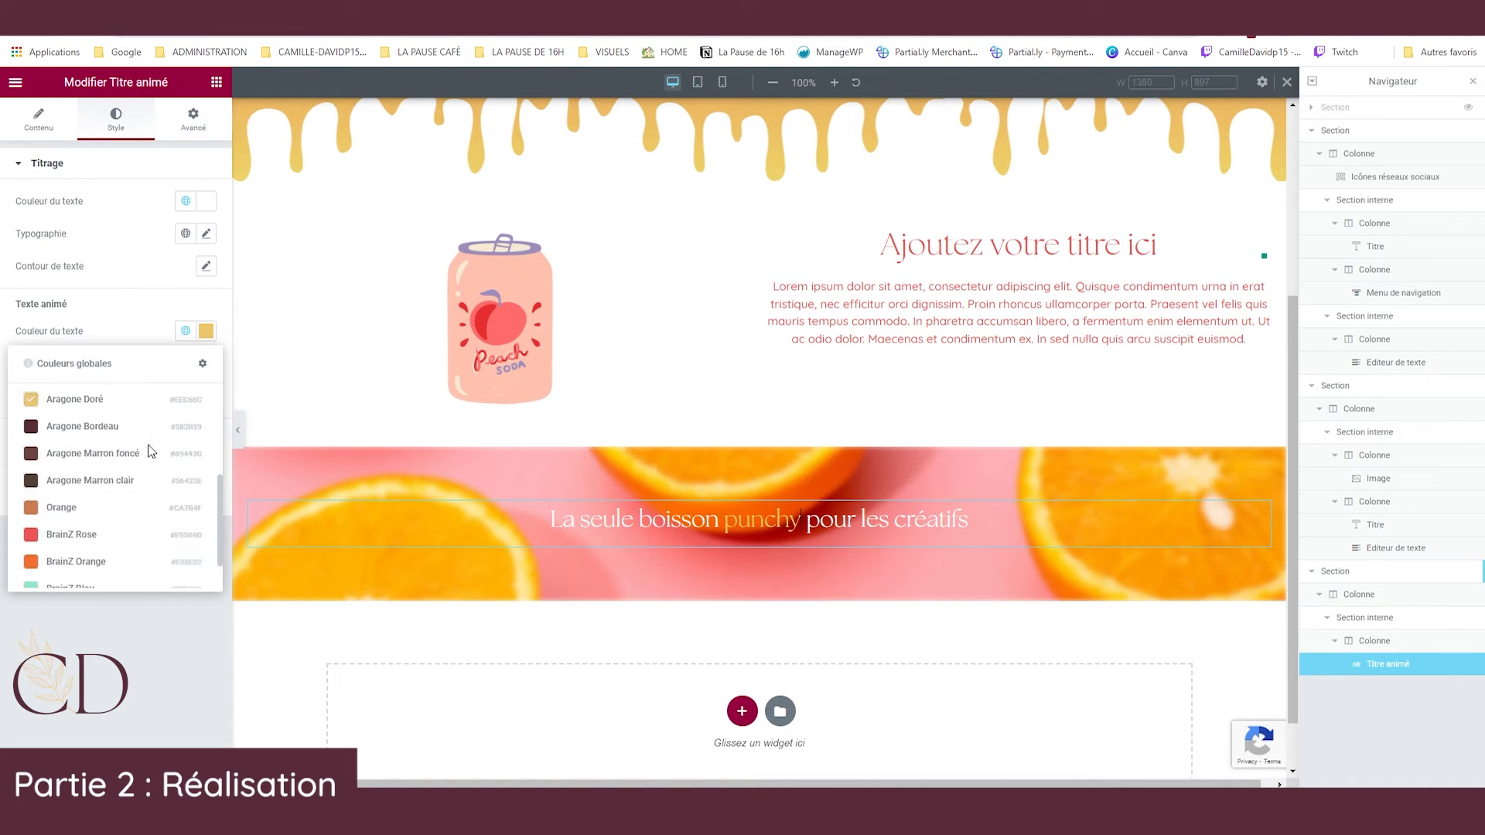
{"action": "scroll", "coordinate": [147, 464], "scroll_direction": "down", "scroll_amount": 2}
{"action": "left_click", "coordinate": [116, 524]}
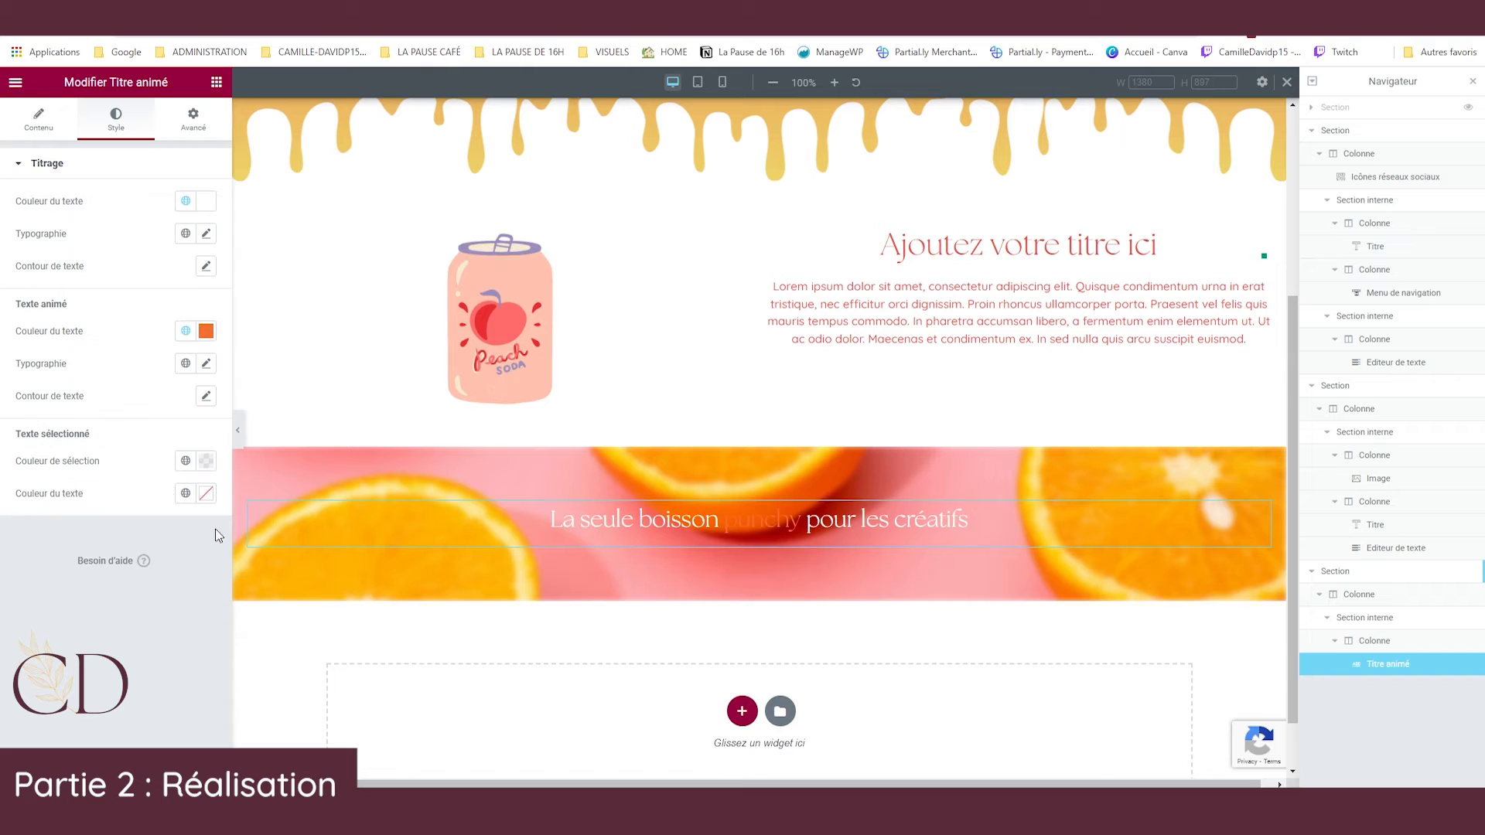
{"action": "left_click", "coordinate": [186, 331]}
{"action": "left_click", "coordinate": [81, 489]}
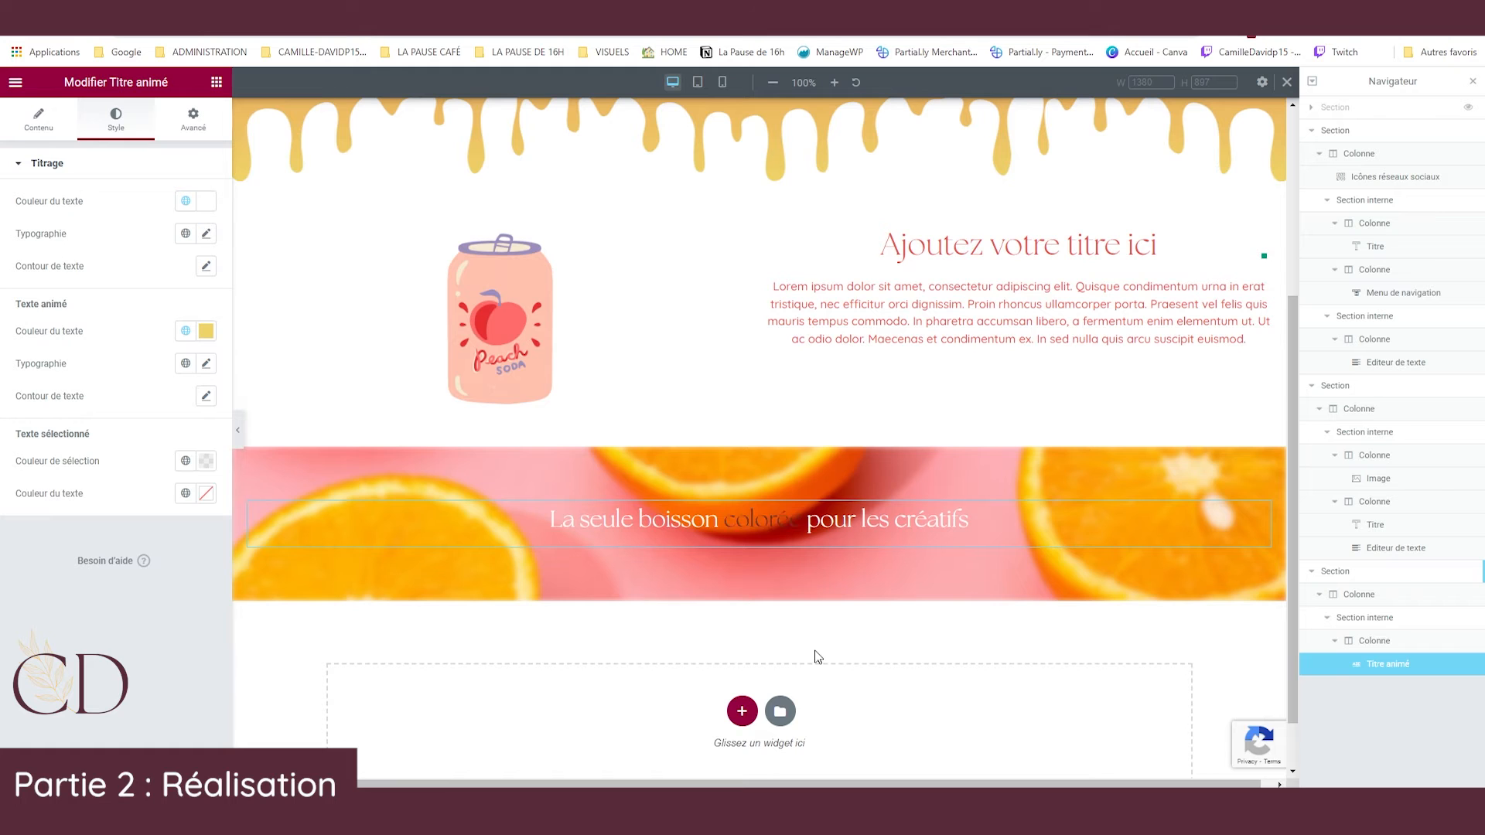
{"action": "scroll", "coordinate": [753, 592], "scroll_direction": "up", "scroll_amount": 4}
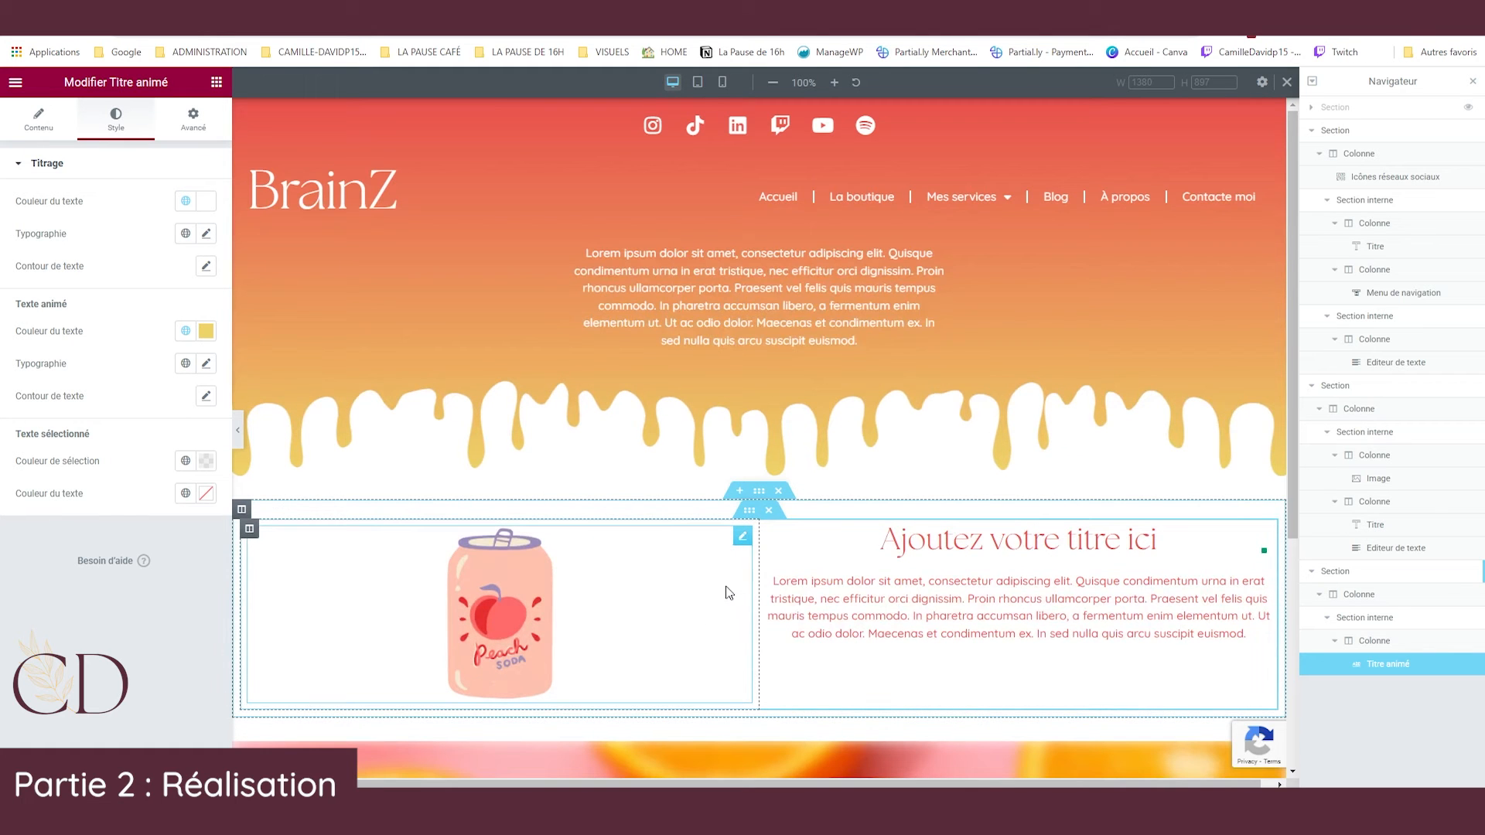
{"action": "scroll", "coordinate": [648, 554], "scroll_direction": "down", "scroll_amount": 4}
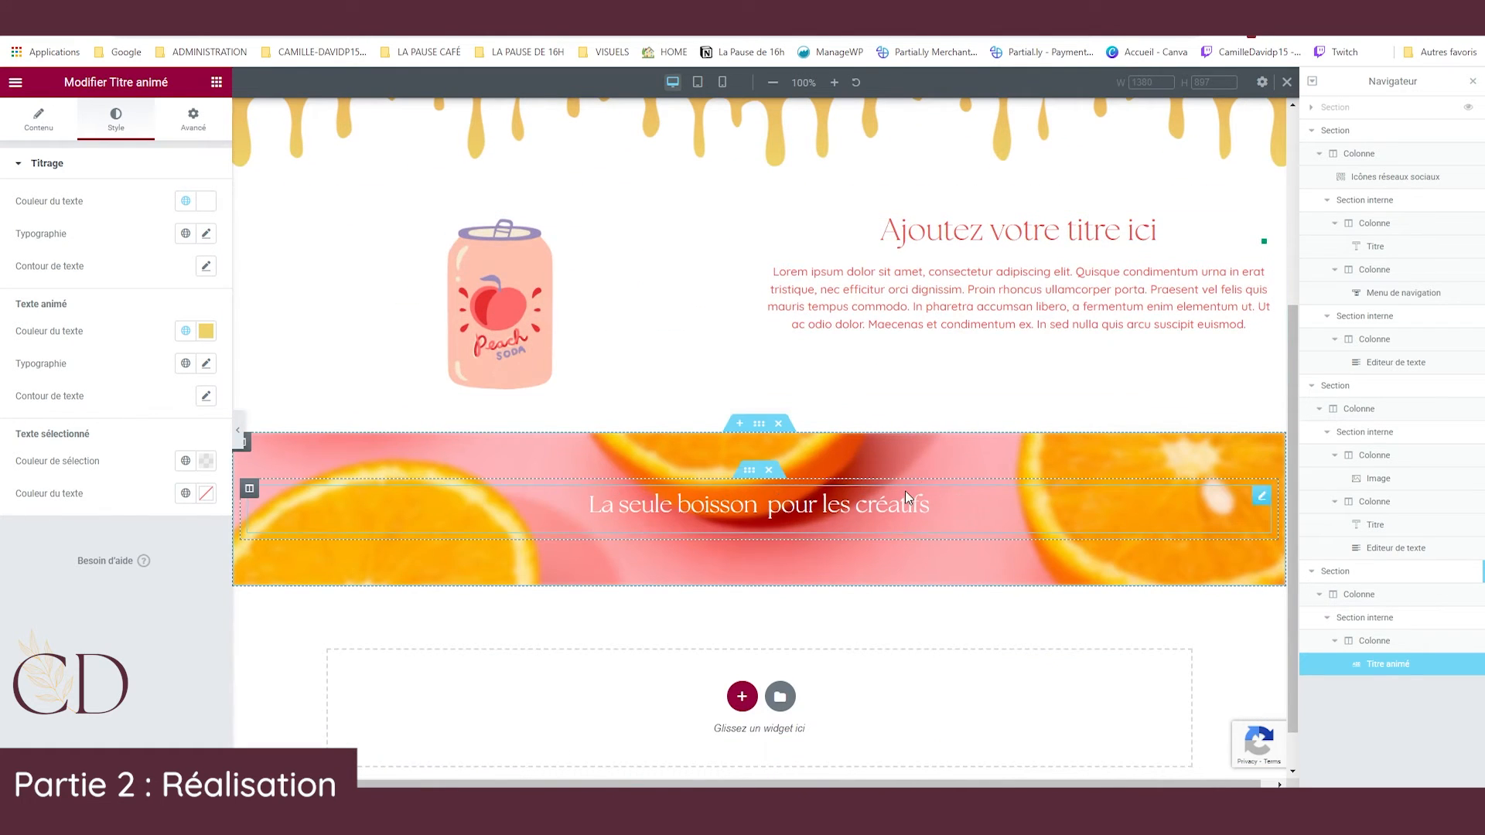
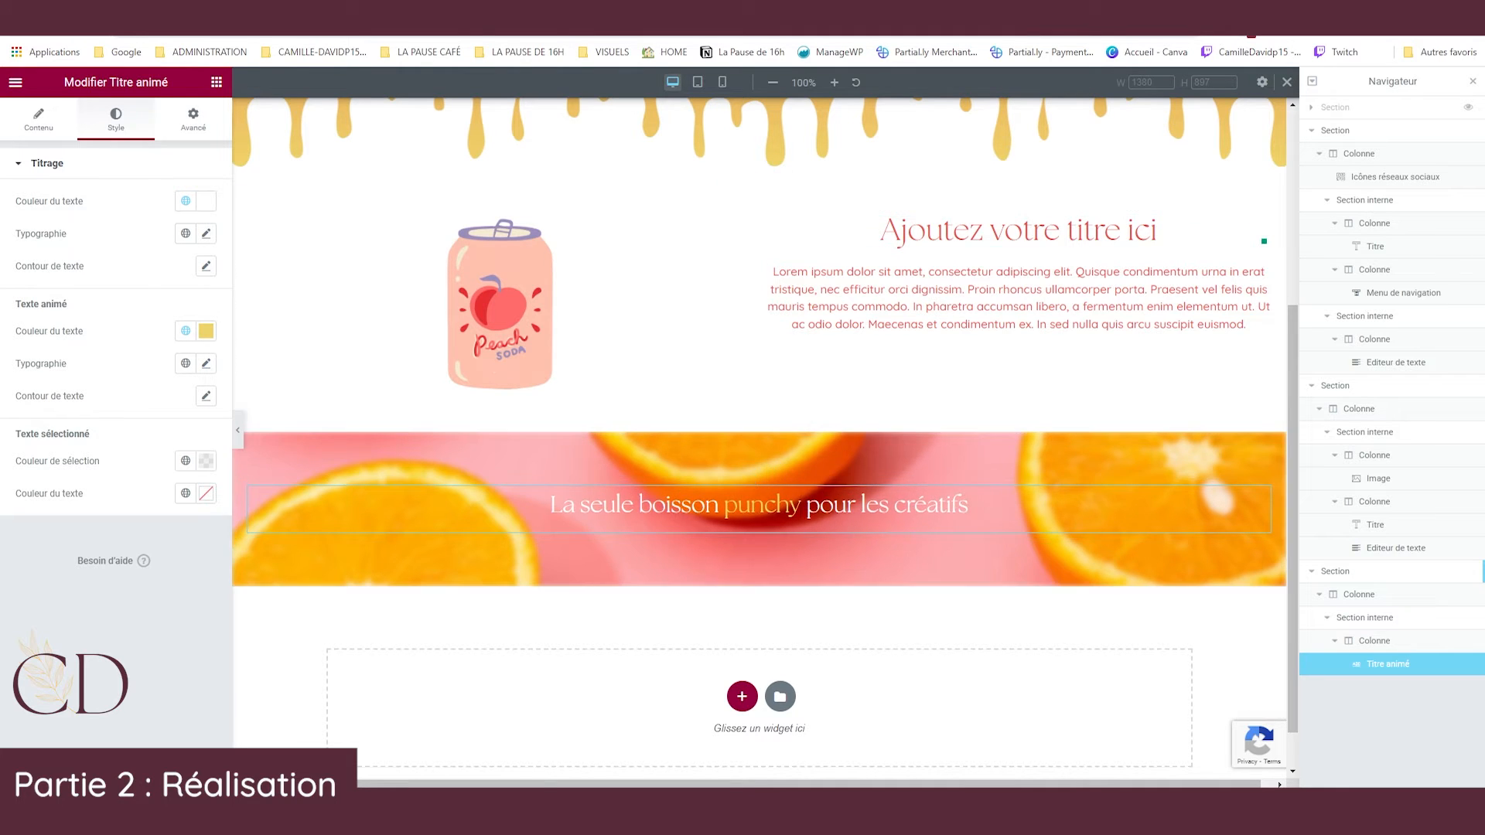
Switch to Unsplash, reload the page and browse its editorial photo feed.
{"action": "left_click", "coordinate": [602, 10]}
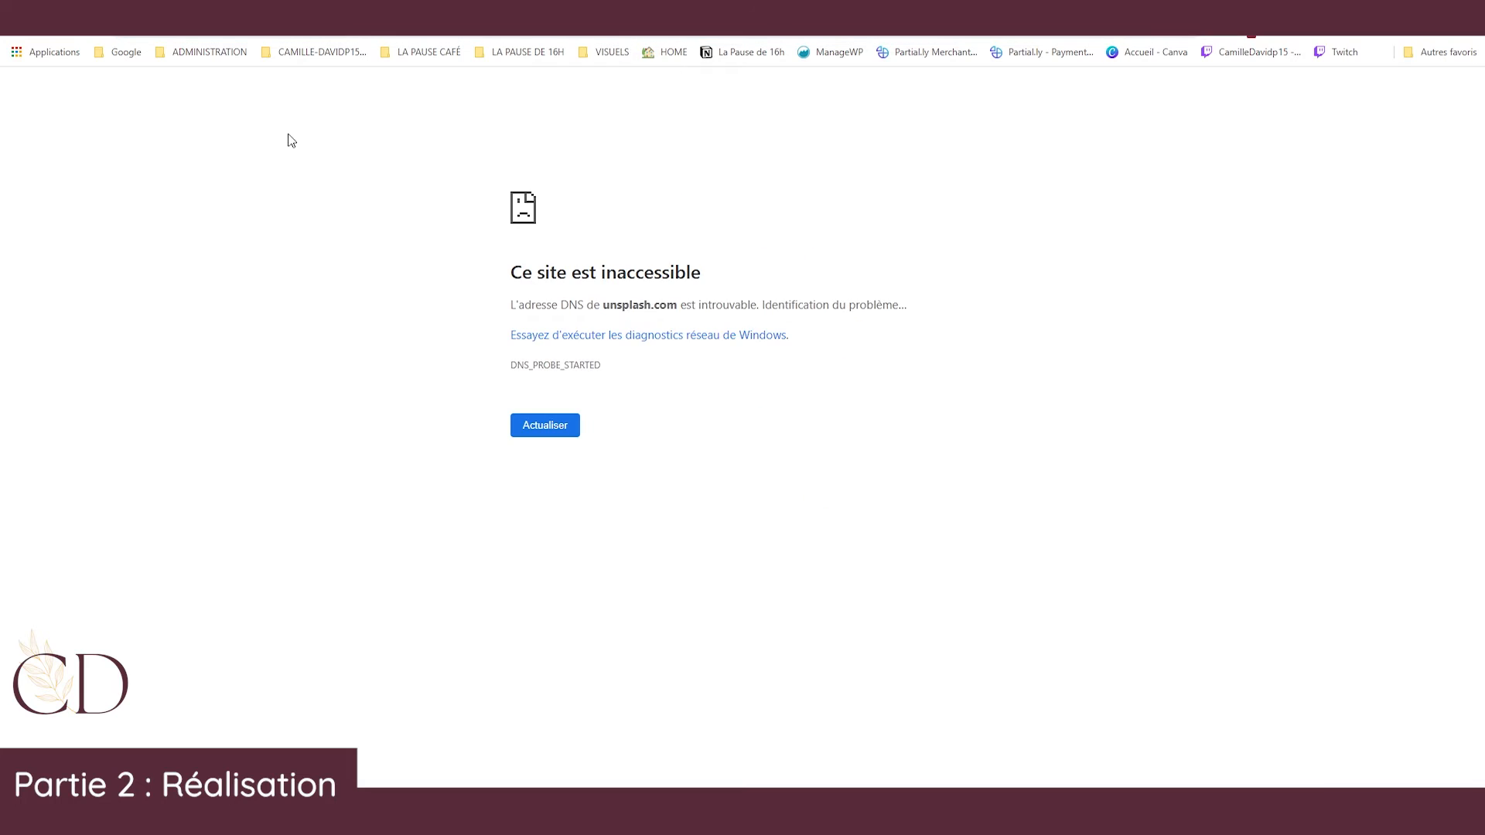
{"action": "left_click", "coordinate": [549, 433]}
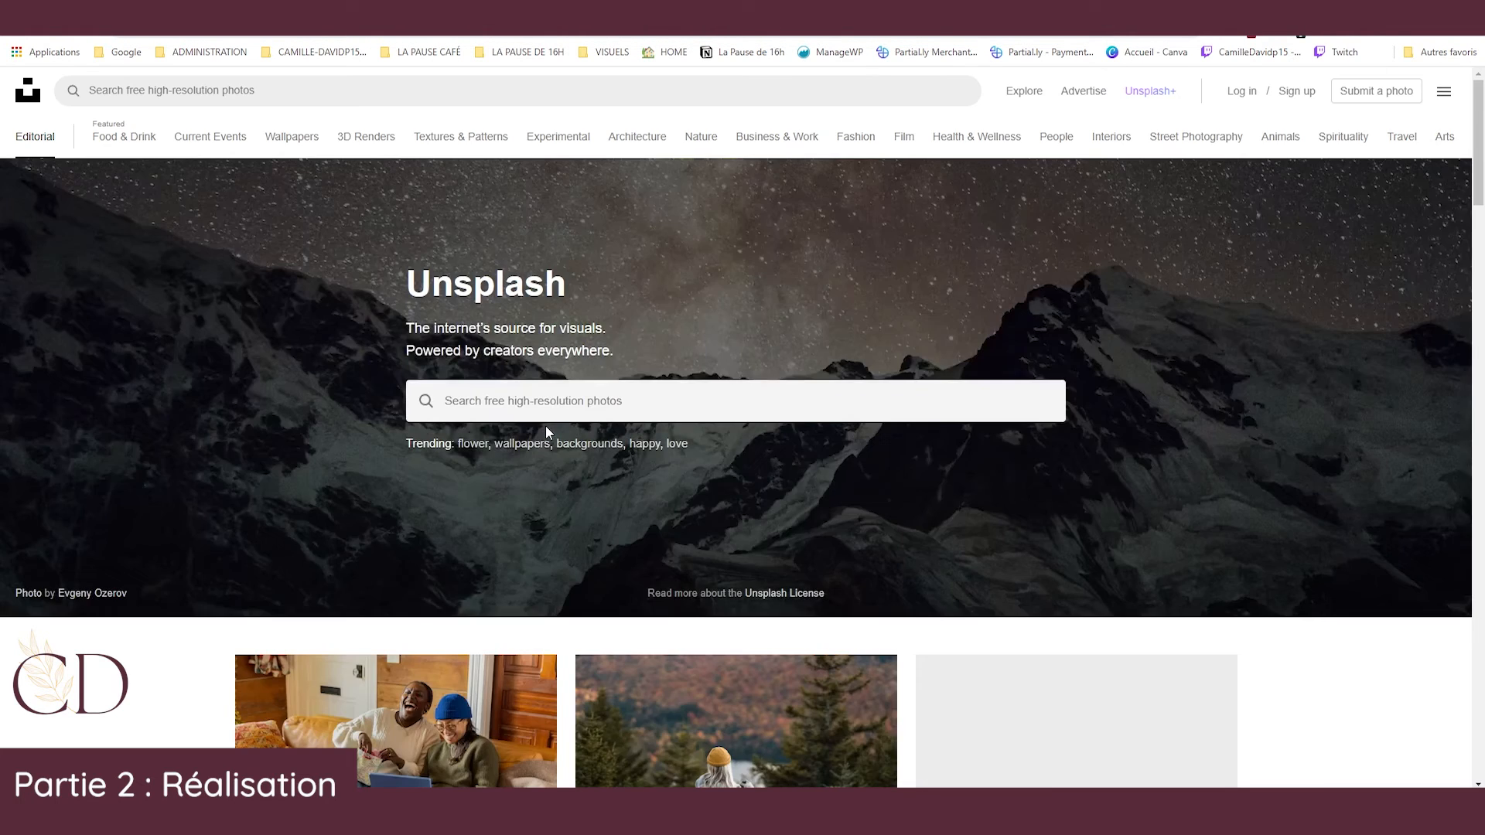
{"action": "scroll", "coordinate": [682, 399], "scroll_direction": "down", "scroll_amount": 15}
{"action": "scroll", "coordinate": [681, 400], "scroll_direction": "up", "scroll_amount": 3}
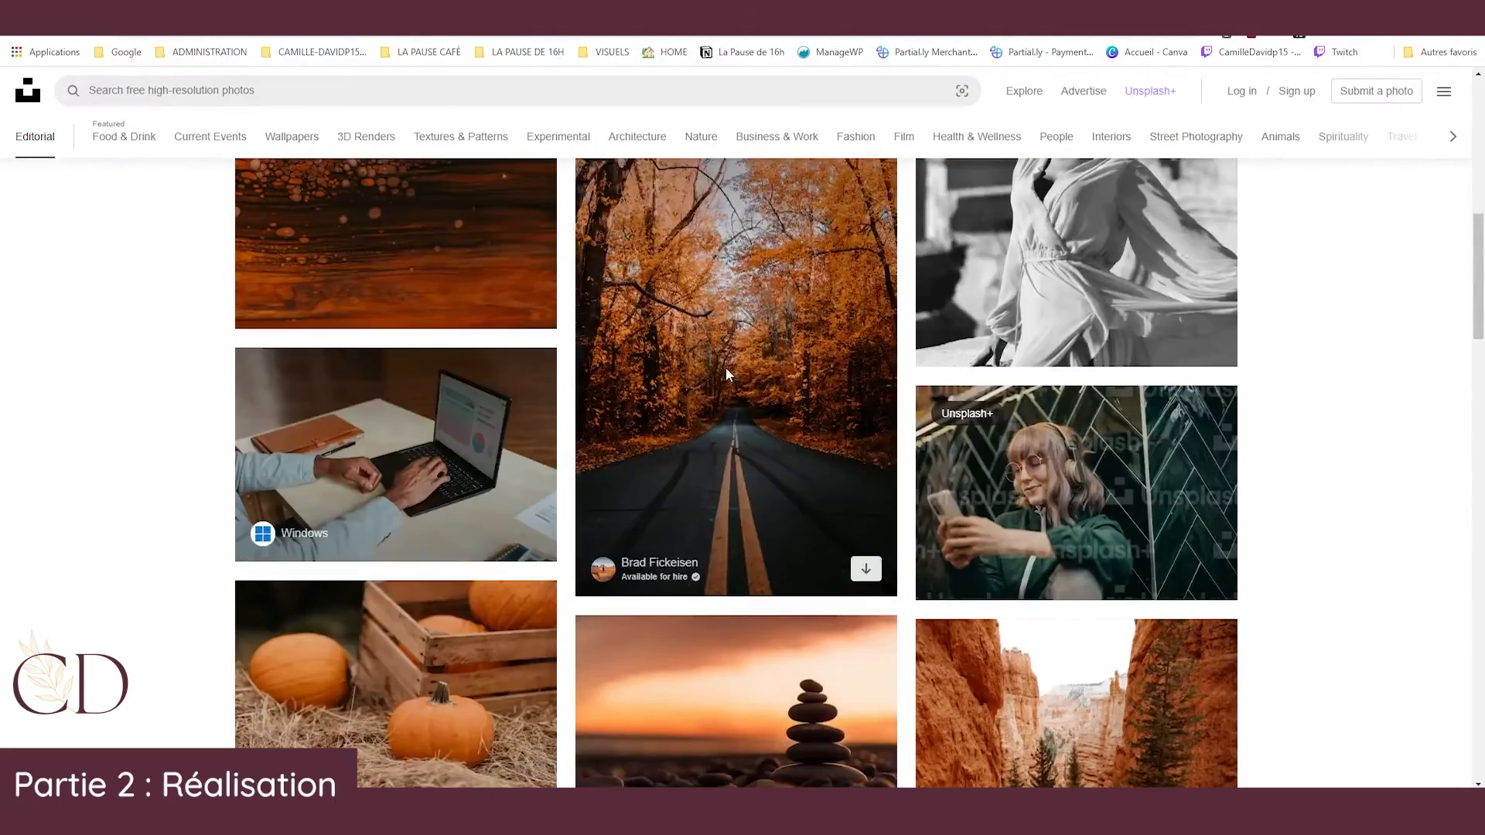
{"action": "scroll", "coordinate": [730, 371], "scroll_direction": "down", "scroll_amount": 13}
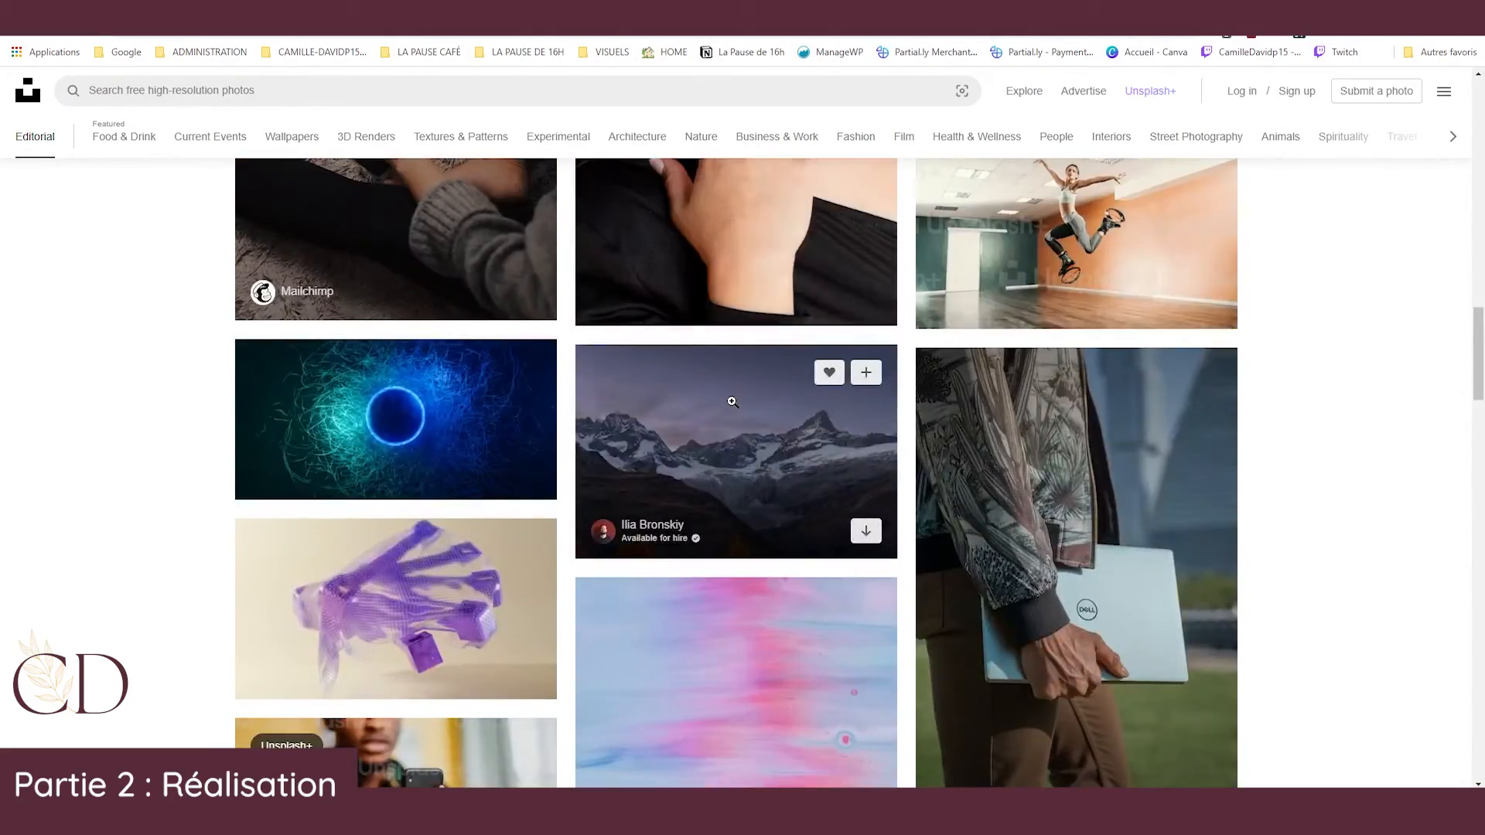
{"action": "scroll", "coordinate": [732, 401], "scroll_direction": "down", "scroll_amount": 20}
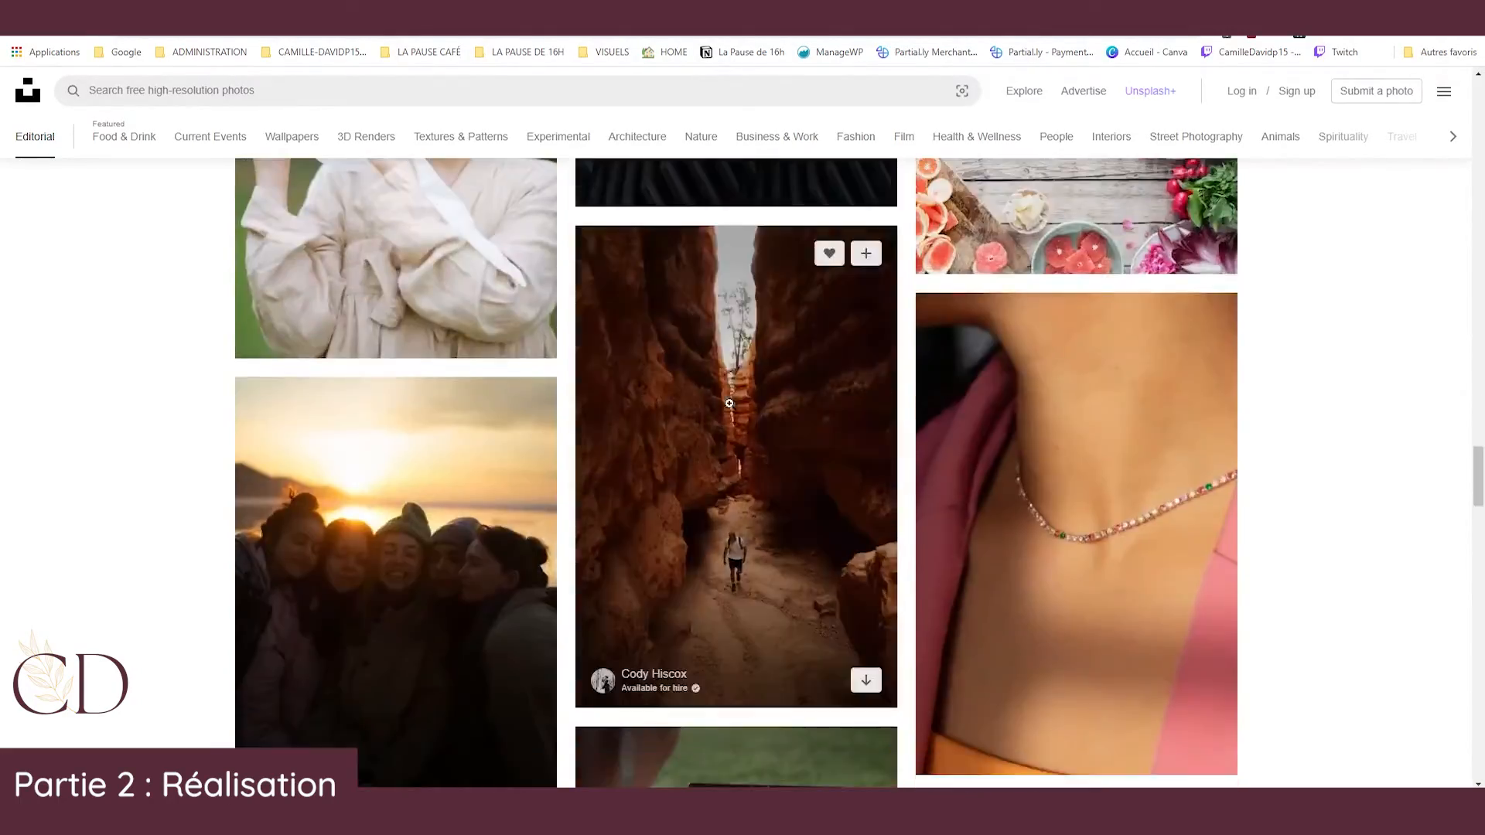
{"action": "scroll", "coordinate": [729, 403], "scroll_direction": "down", "scroll_amount": 20}
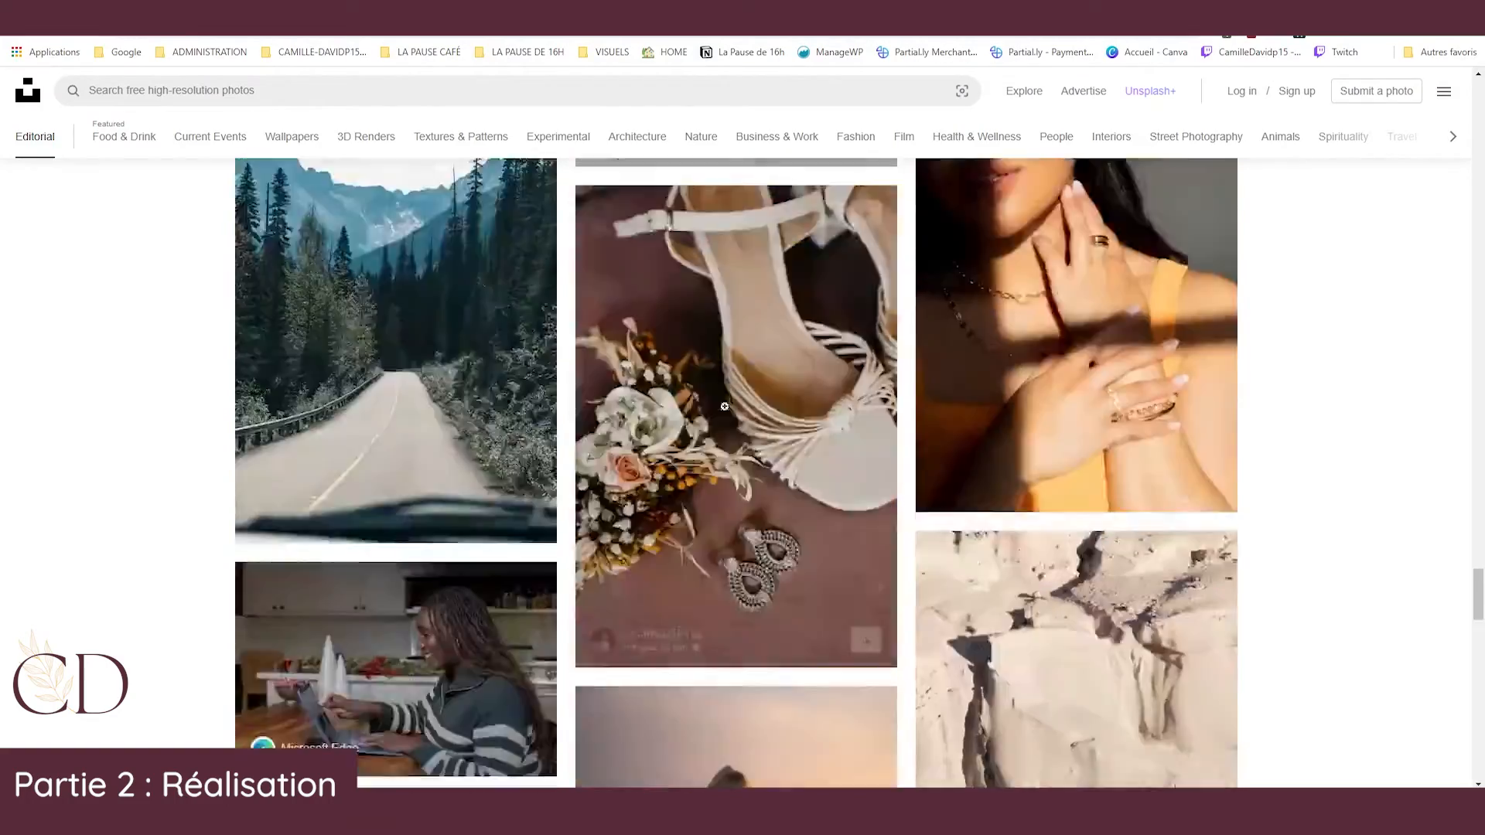
Search the photo library for "energie" and browse the resulting images.
{"action": "scroll", "coordinate": [724, 406], "scroll_direction": "down", "scroll_amount": 20}
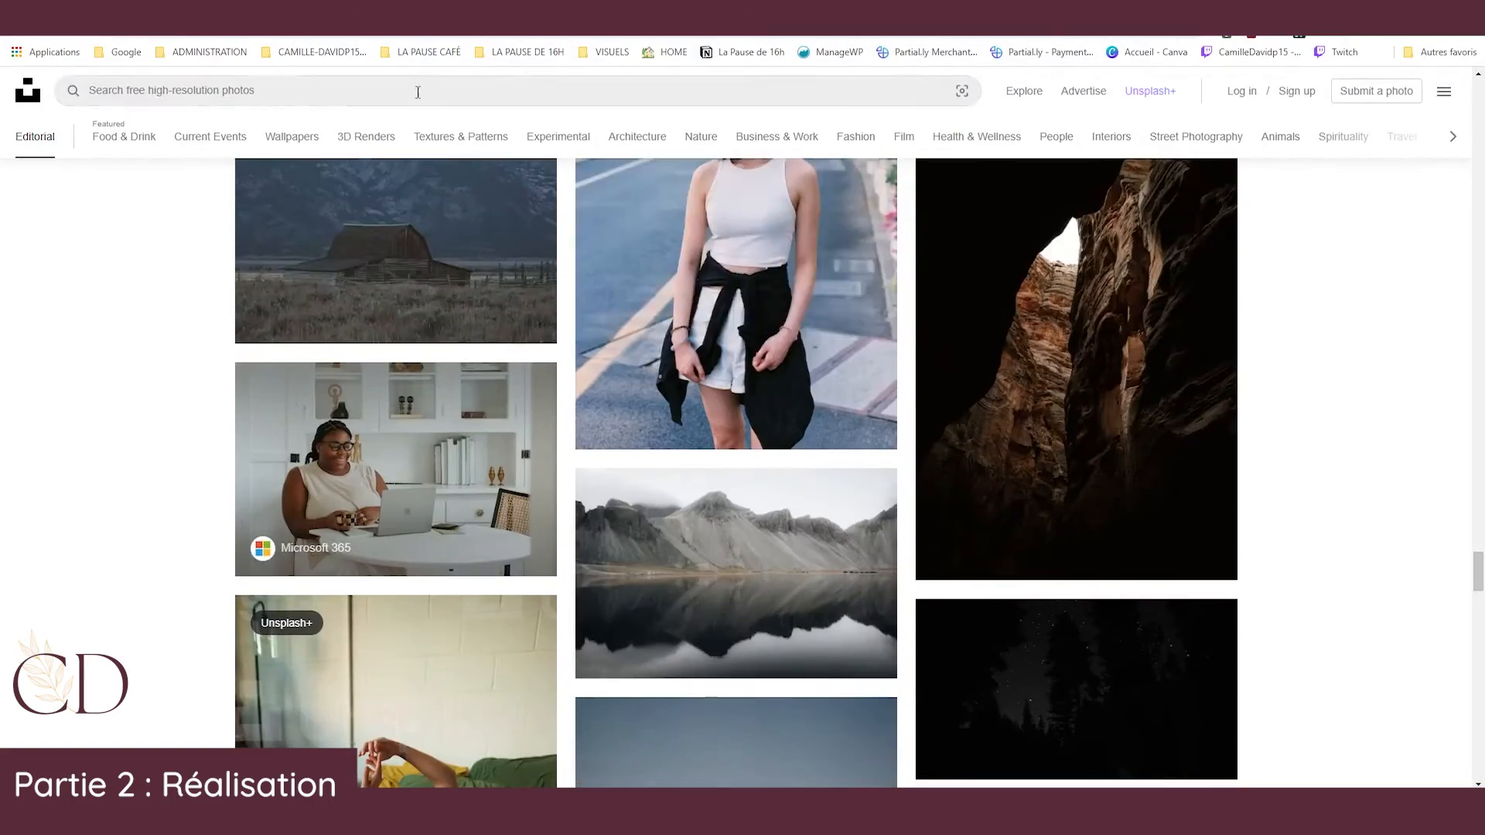
{"action": "left_click", "coordinate": [406, 99]}
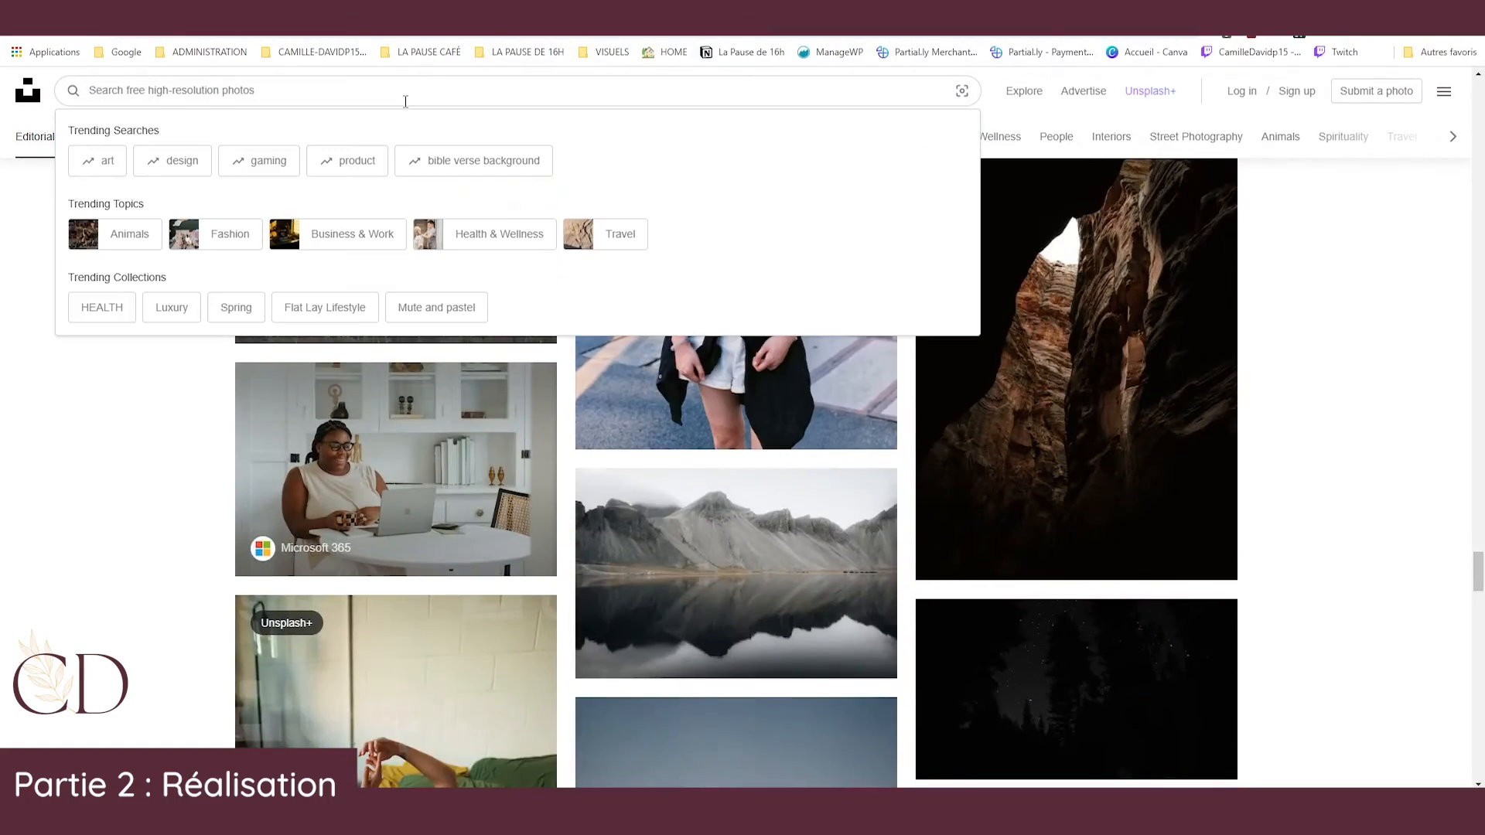
{"action": "type", "text": "energie"}
{"action": "key", "text": "Return"}
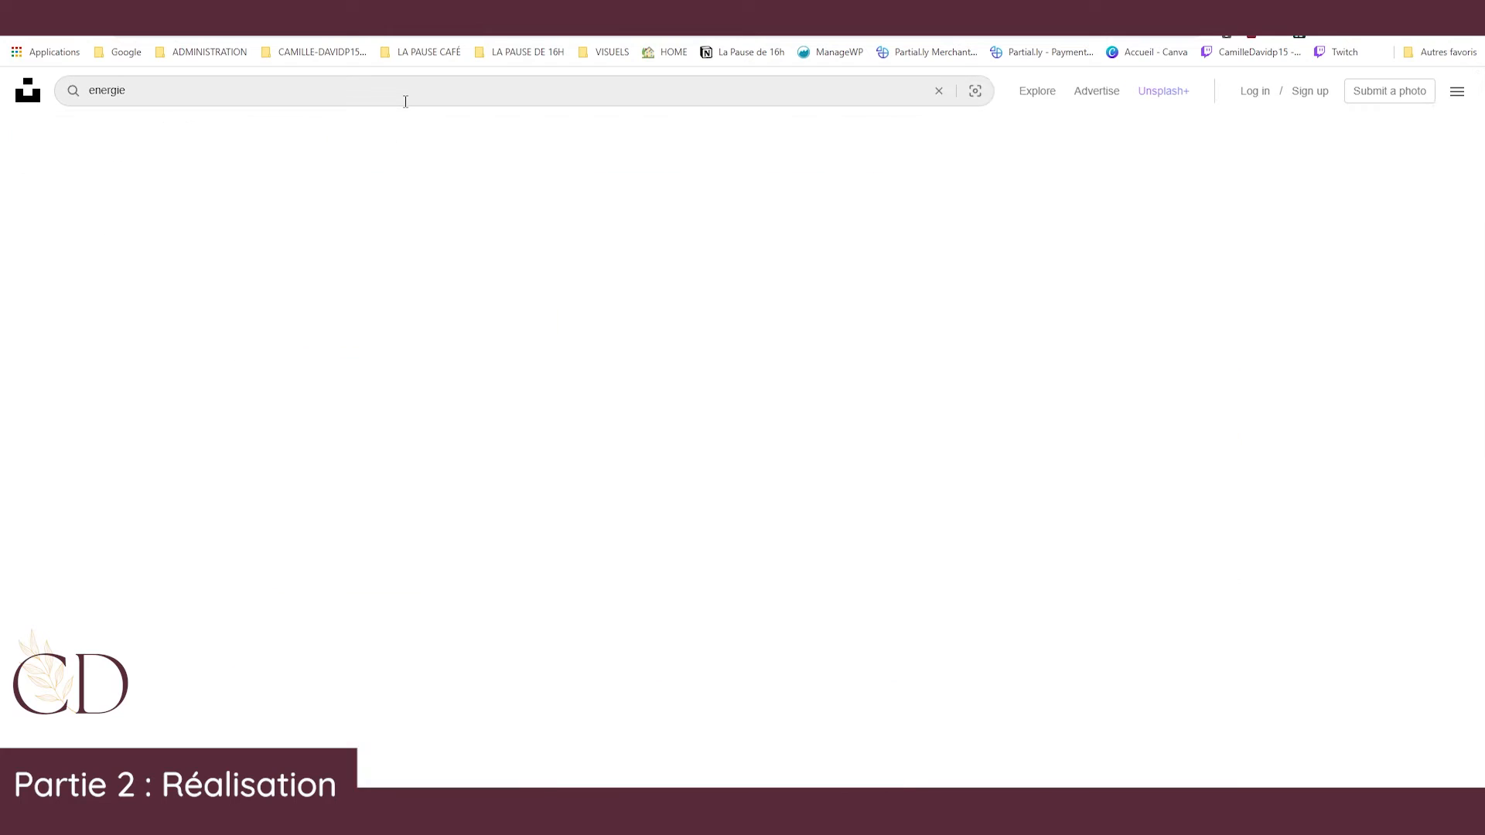
{"action": "scroll", "coordinate": [718, 518], "scroll_direction": "down", "scroll_amount": 15}
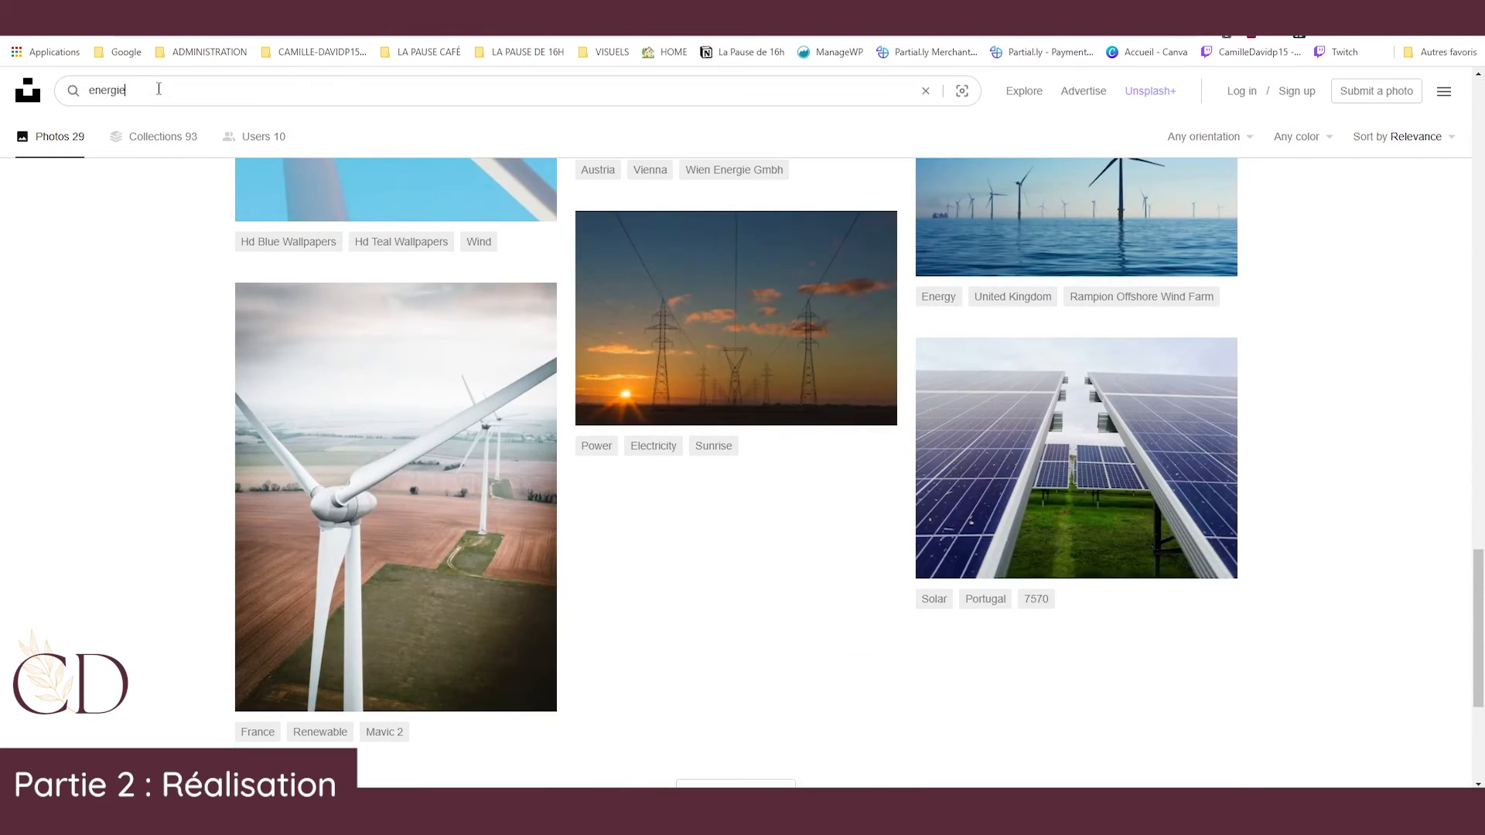
Search for "orange" photos and browse far down the results for a suitable background image.
{"action": "double_click", "coordinate": [158, 90]}
{"action": "type", "text": "orange"}
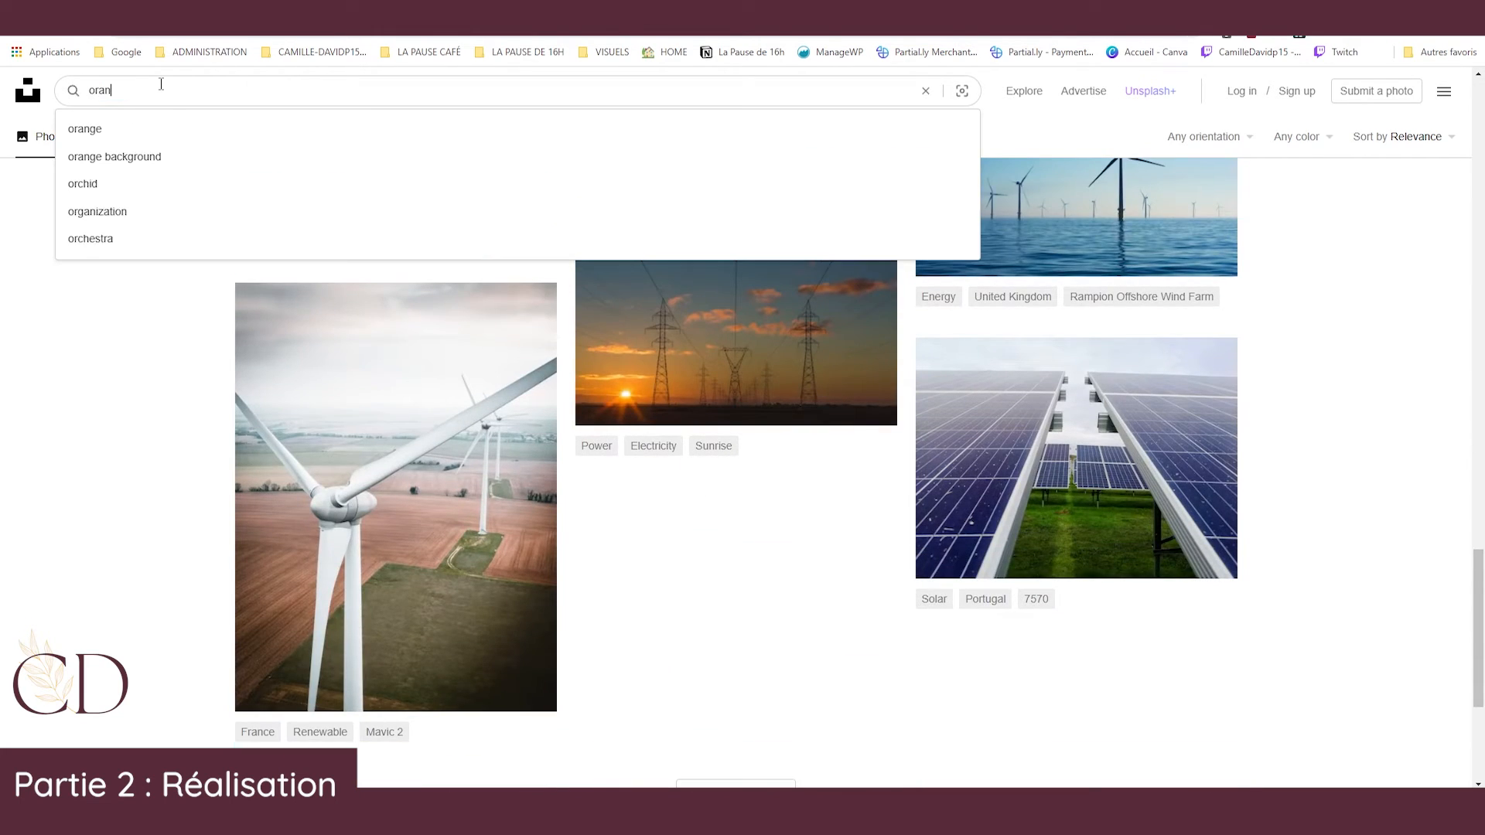
{"action": "key", "text": "Return"}
{"action": "scroll", "coordinate": [722, 433], "scroll_direction": "down", "scroll_amount": 5}
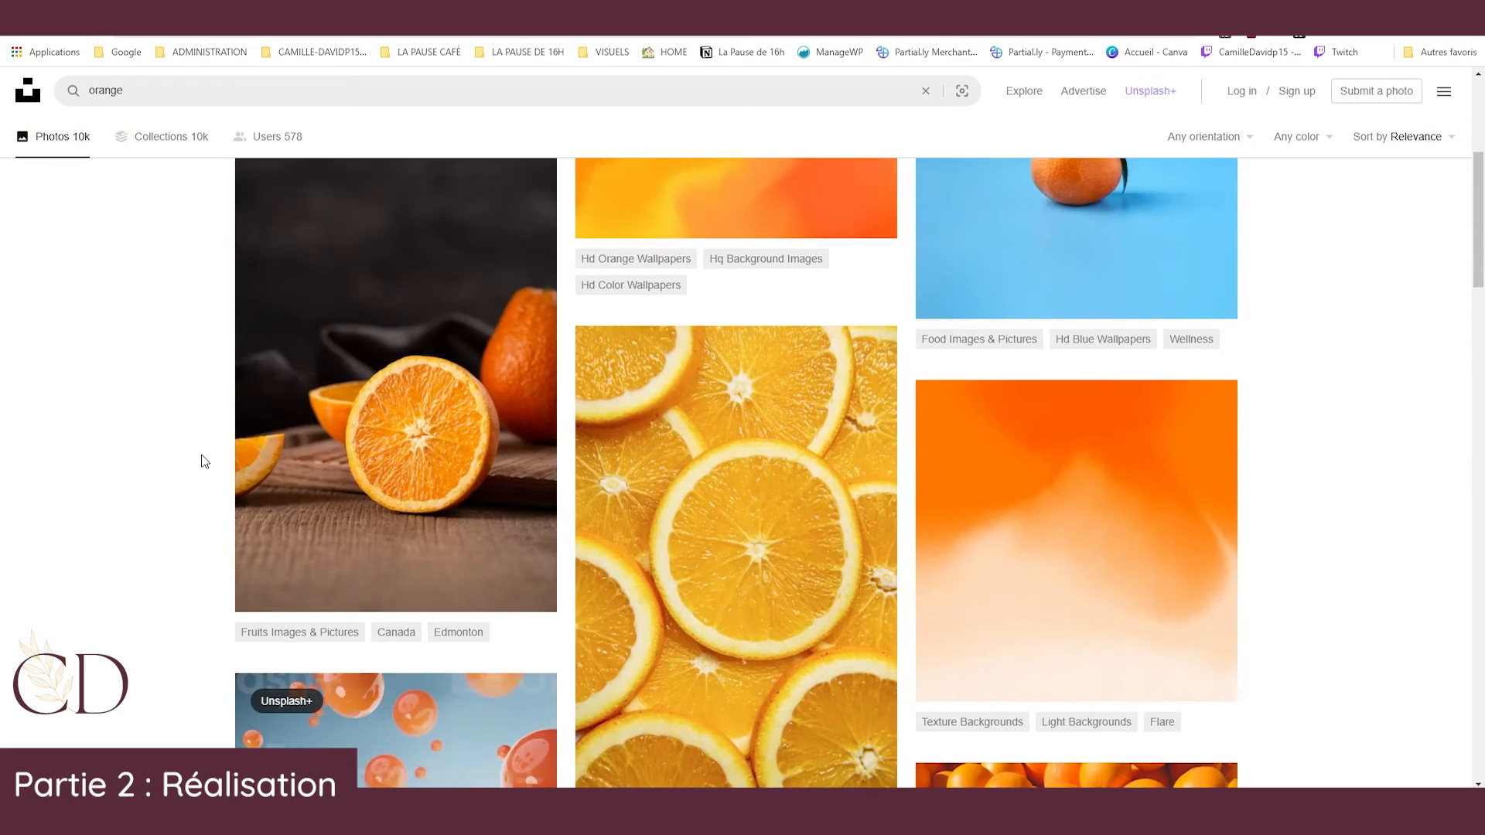
{"action": "scroll", "coordinate": [204, 462], "scroll_direction": "down", "scroll_amount": 15}
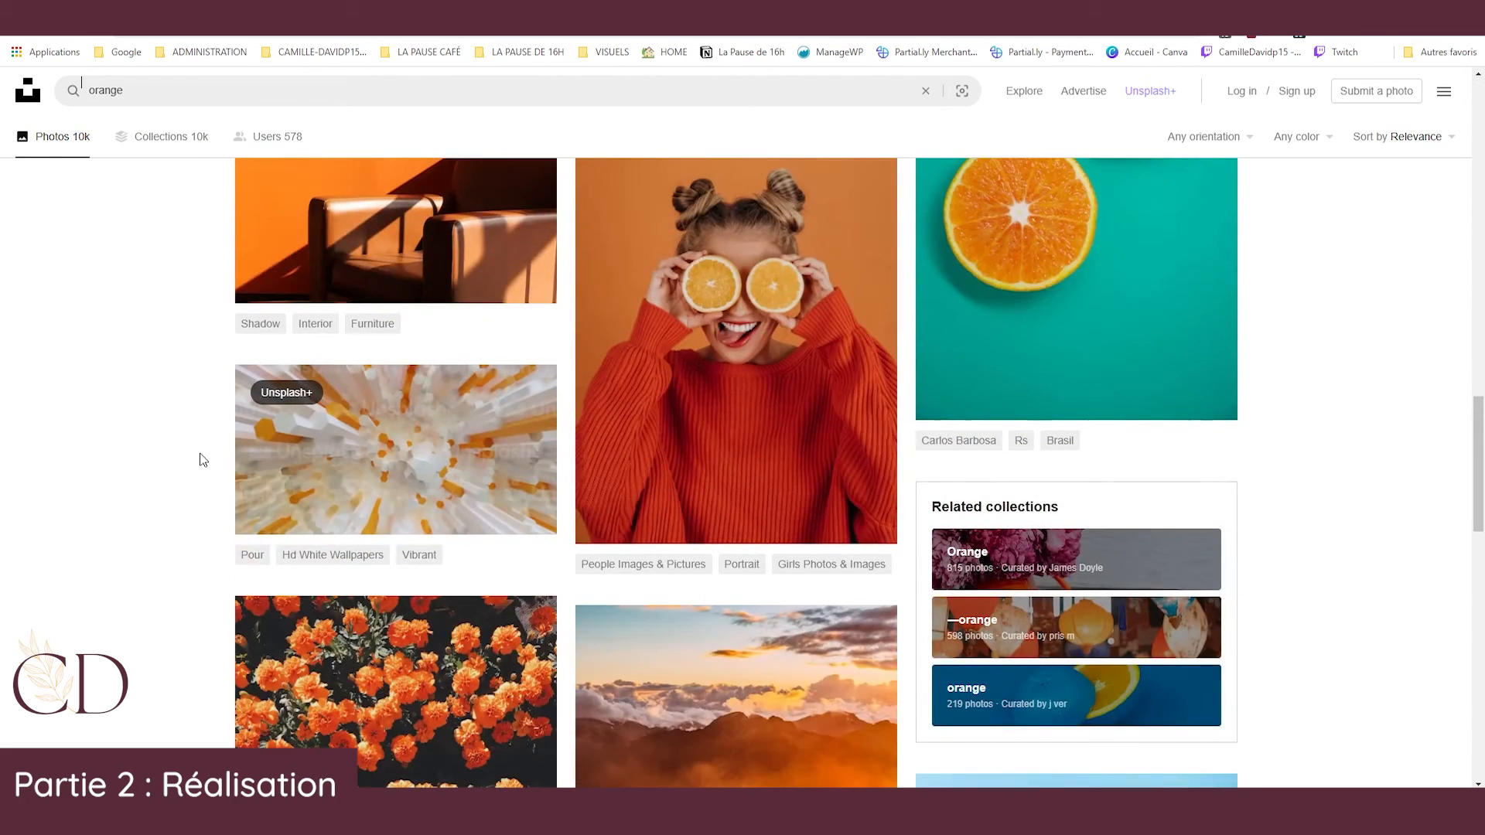
{"action": "scroll", "coordinate": [201, 459], "scroll_direction": "up", "scroll_amount": 1}
{"action": "scroll", "coordinate": [547, 384], "scroll_direction": "down", "scroll_amount": 8}
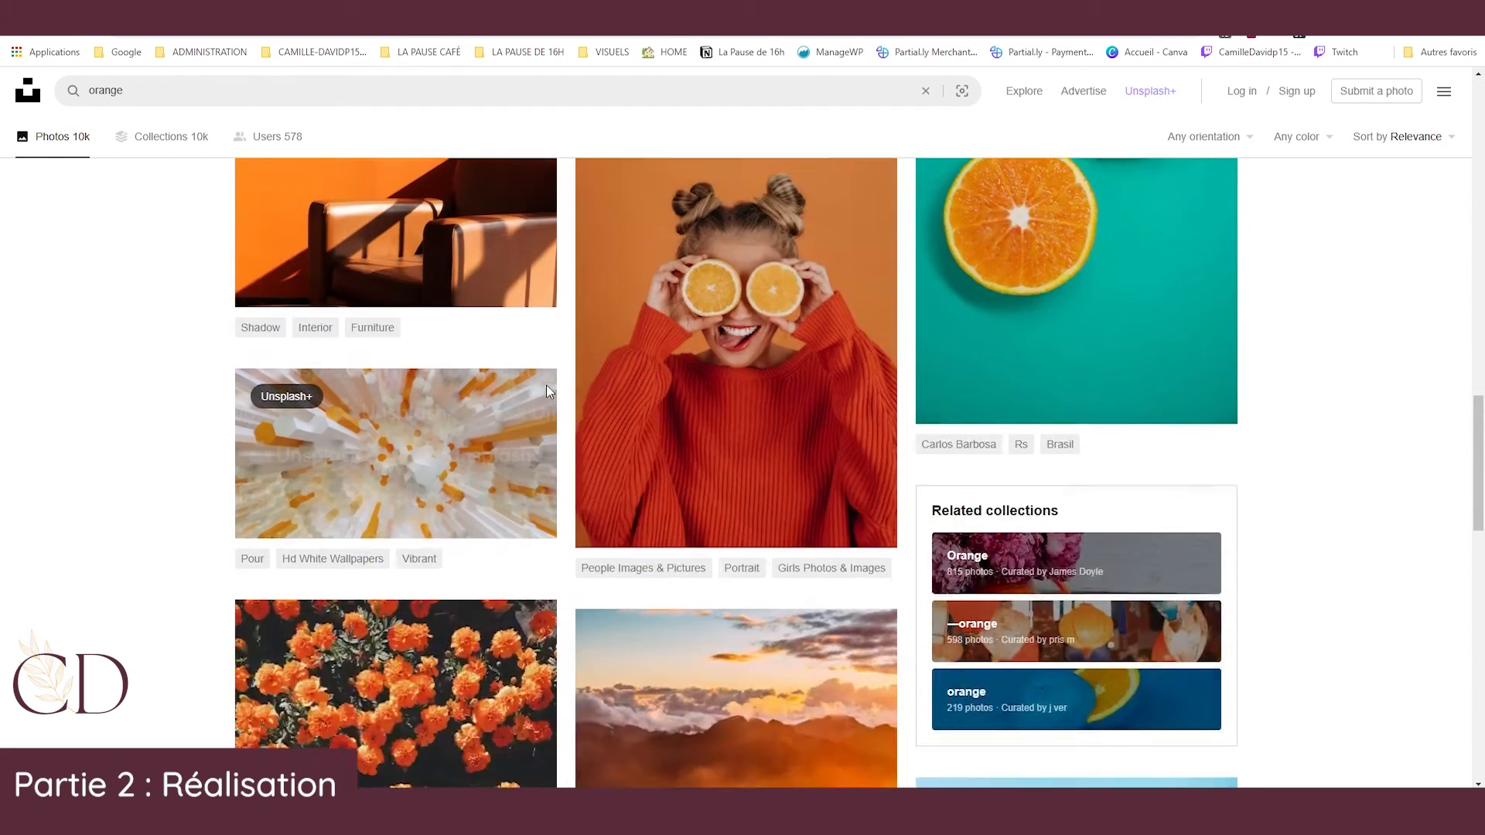
{"action": "scroll", "coordinate": [374, 284], "scroll_direction": "down", "scroll_amount": 20}
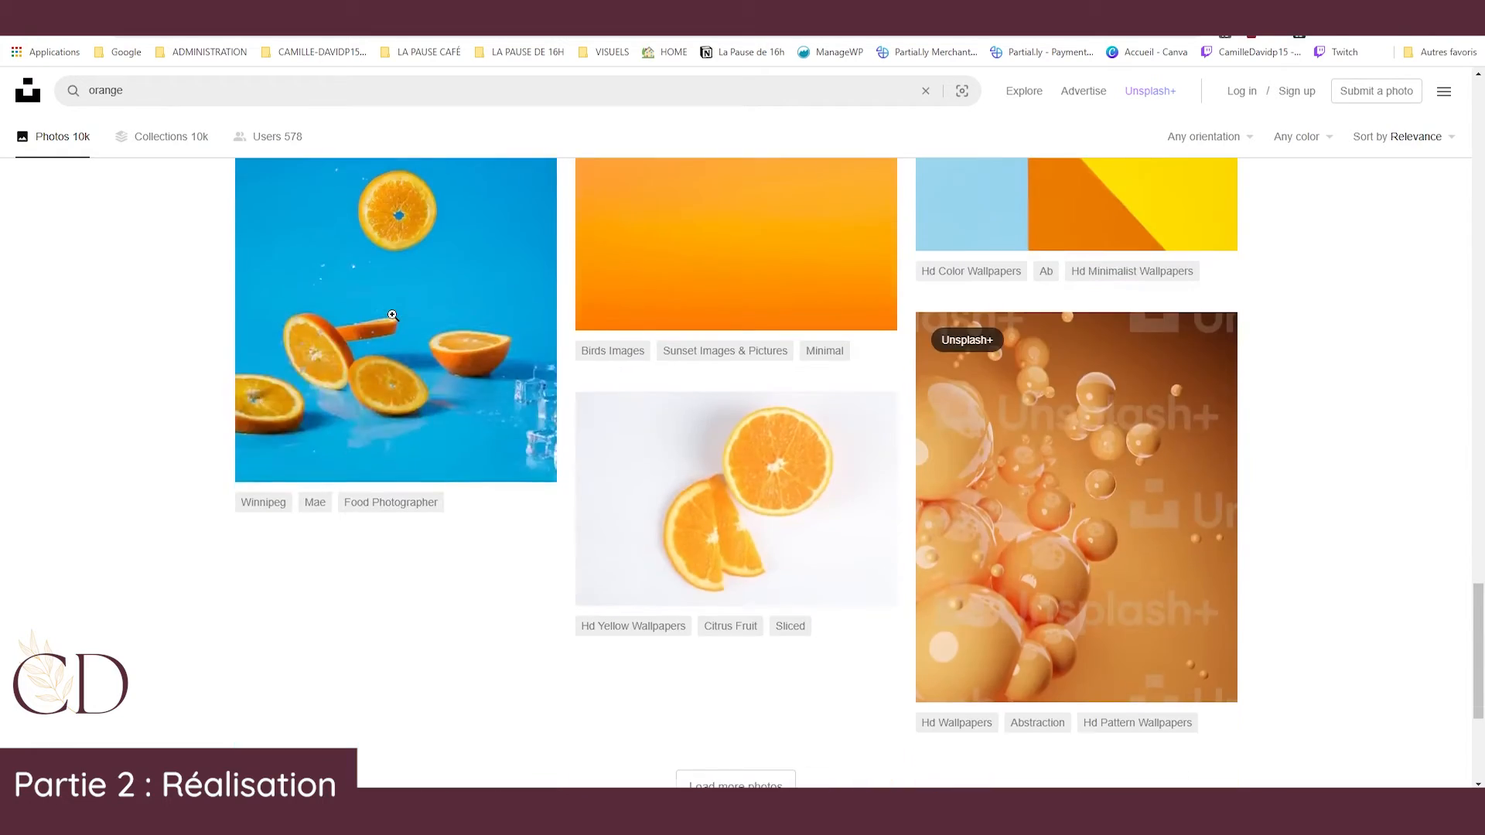
{"action": "scroll", "coordinate": [72, 399], "scroll_direction": "down", "scroll_amount": 8}
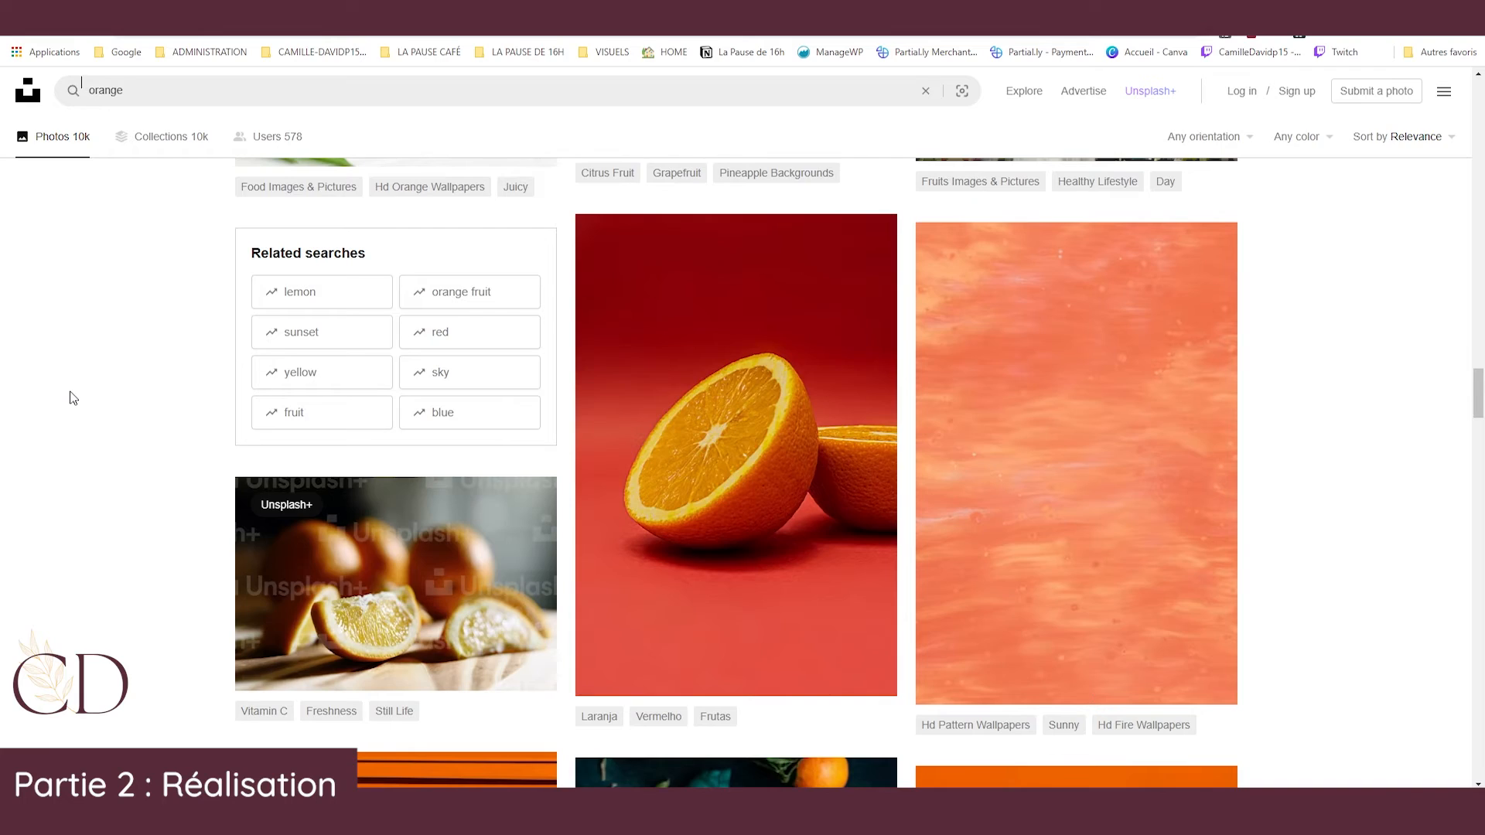
{"action": "scroll", "coordinate": [72, 399], "scroll_direction": "down", "scroll_amount": 10}
{"action": "scroll", "coordinate": [72, 398], "scroll_direction": "down", "scroll_amount": 10}
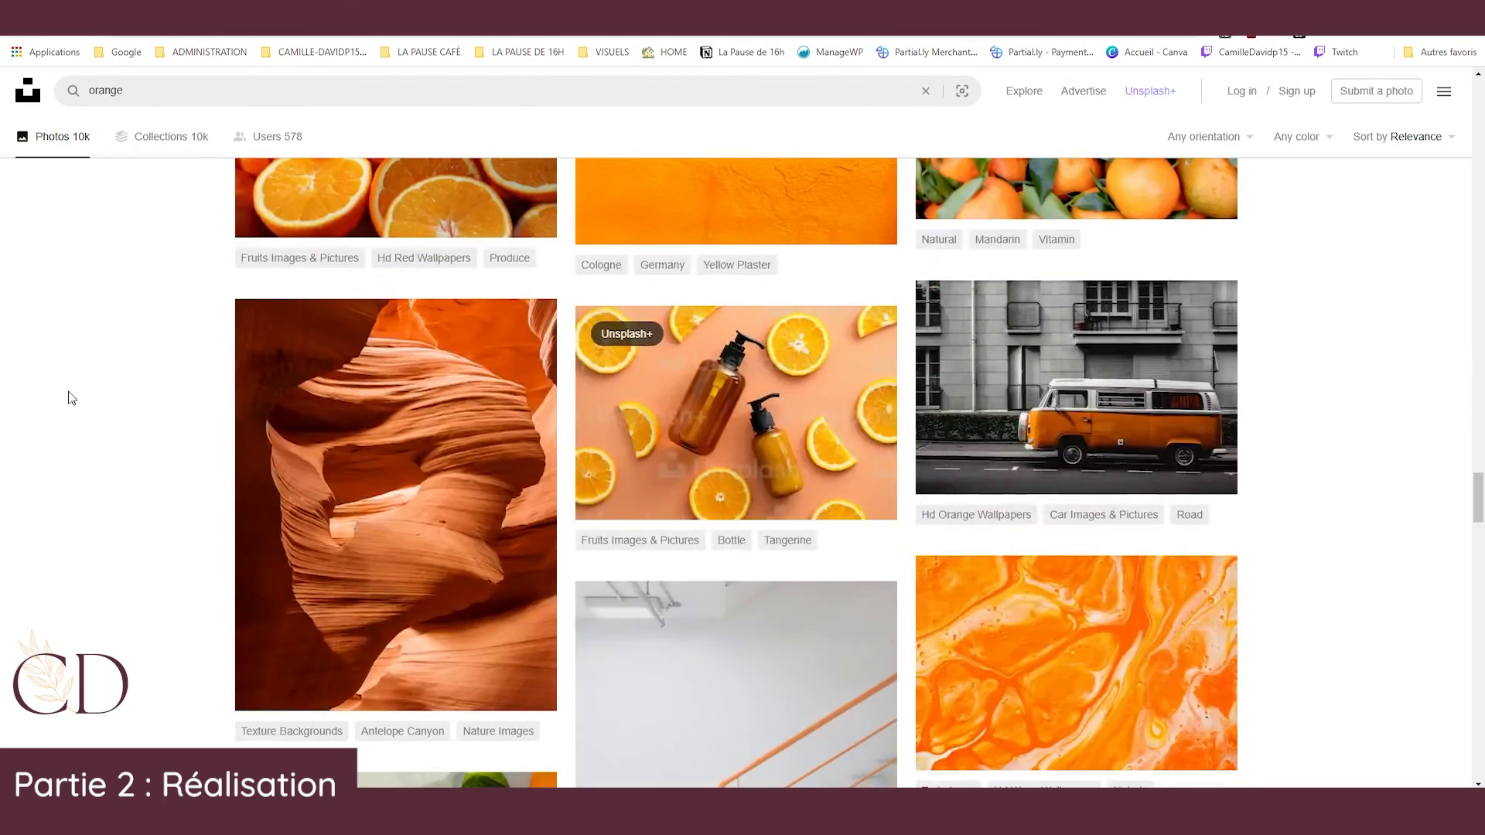
{"action": "scroll", "coordinate": [72, 399], "scroll_direction": "down", "scroll_amount": 20}
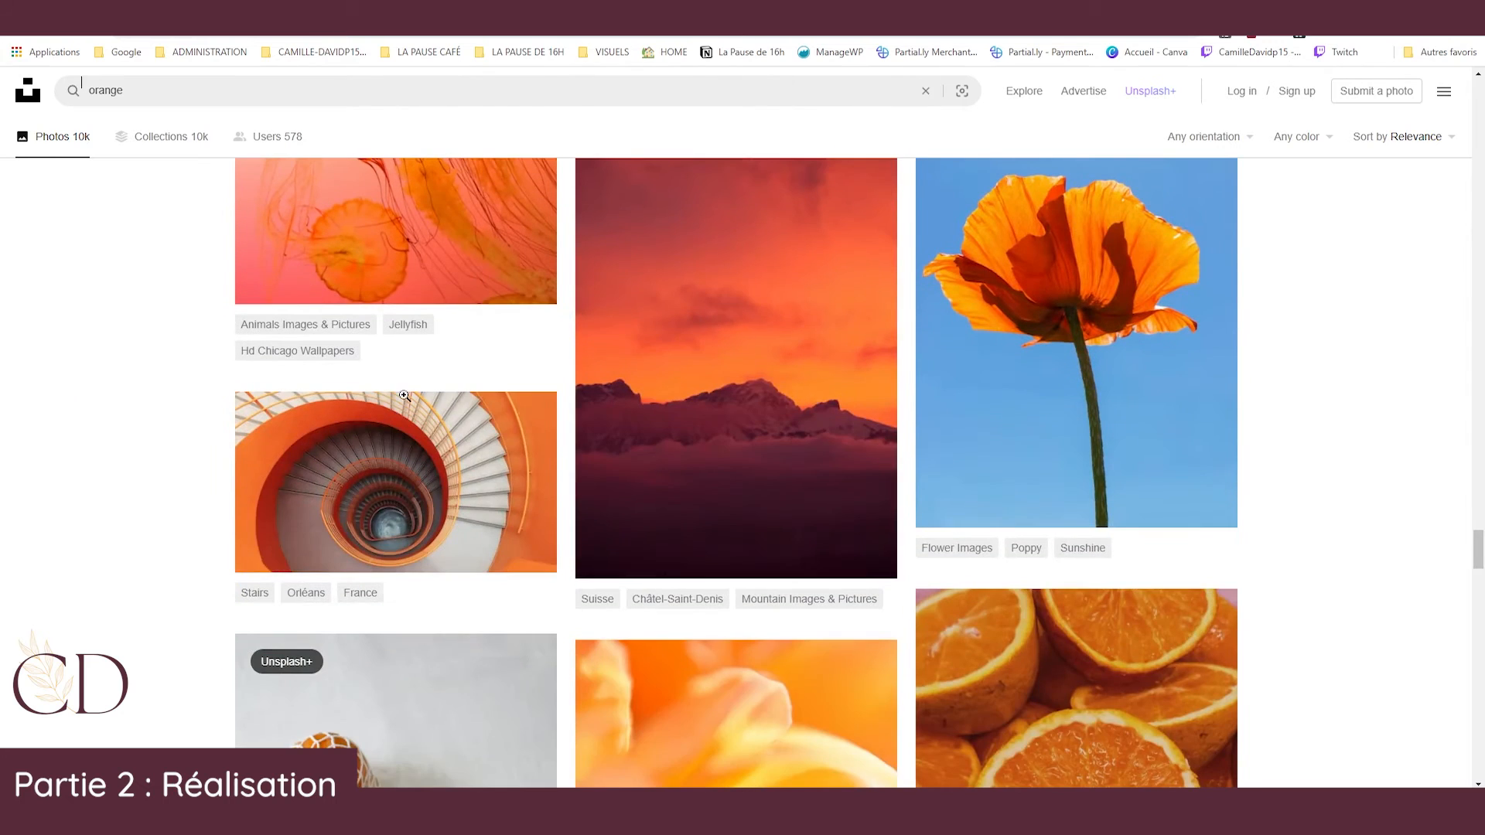
{"action": "scroll", "coordinate": [403, 396], "scroll_direction": "up", "scroll_amount": 2}
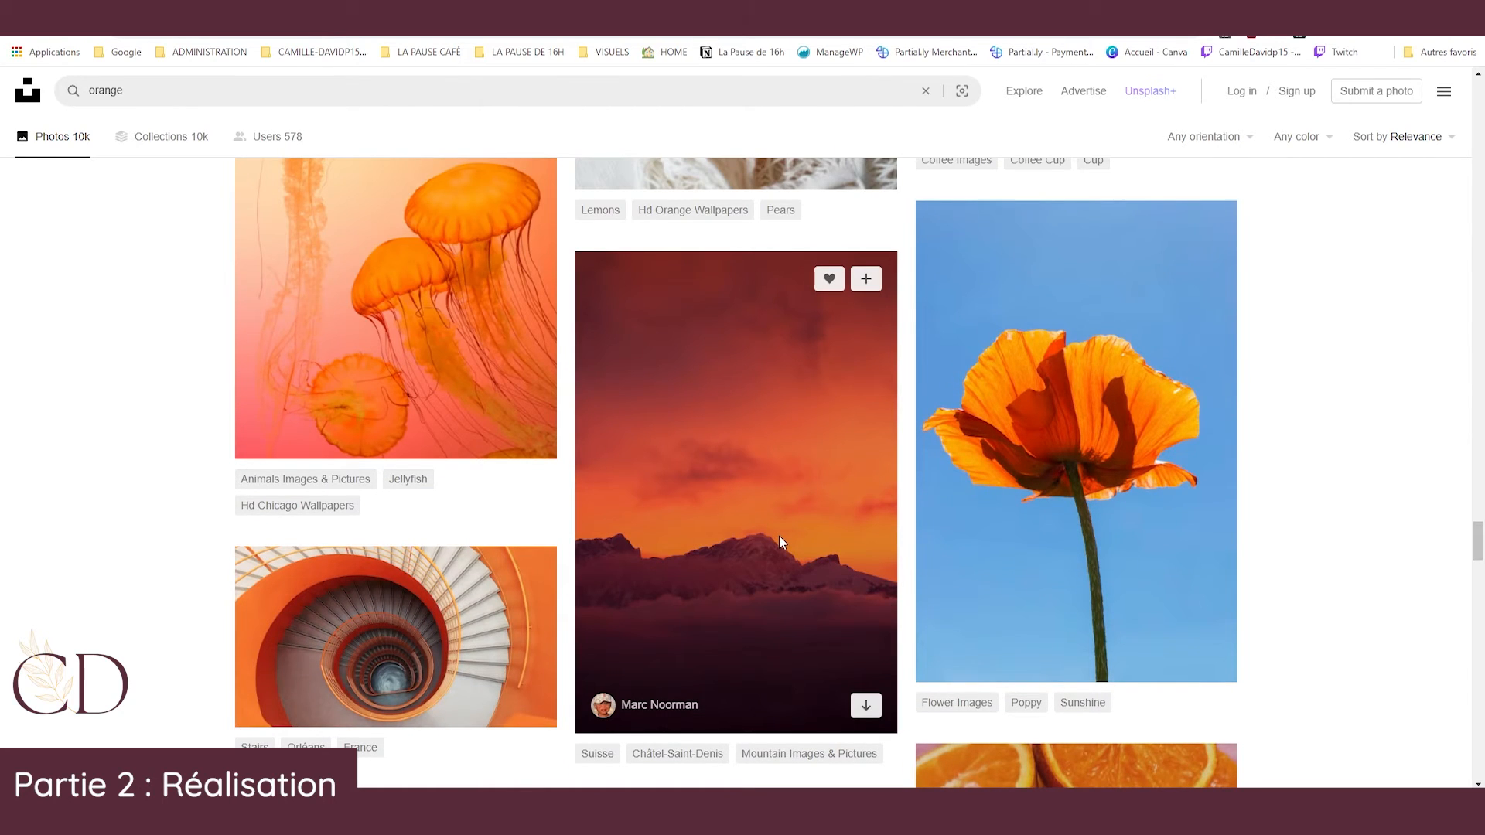
Open the red-orange sunset photo with mountain peaks and download it for free.
{"action": "left_click", "coordinate": [777, 495]}
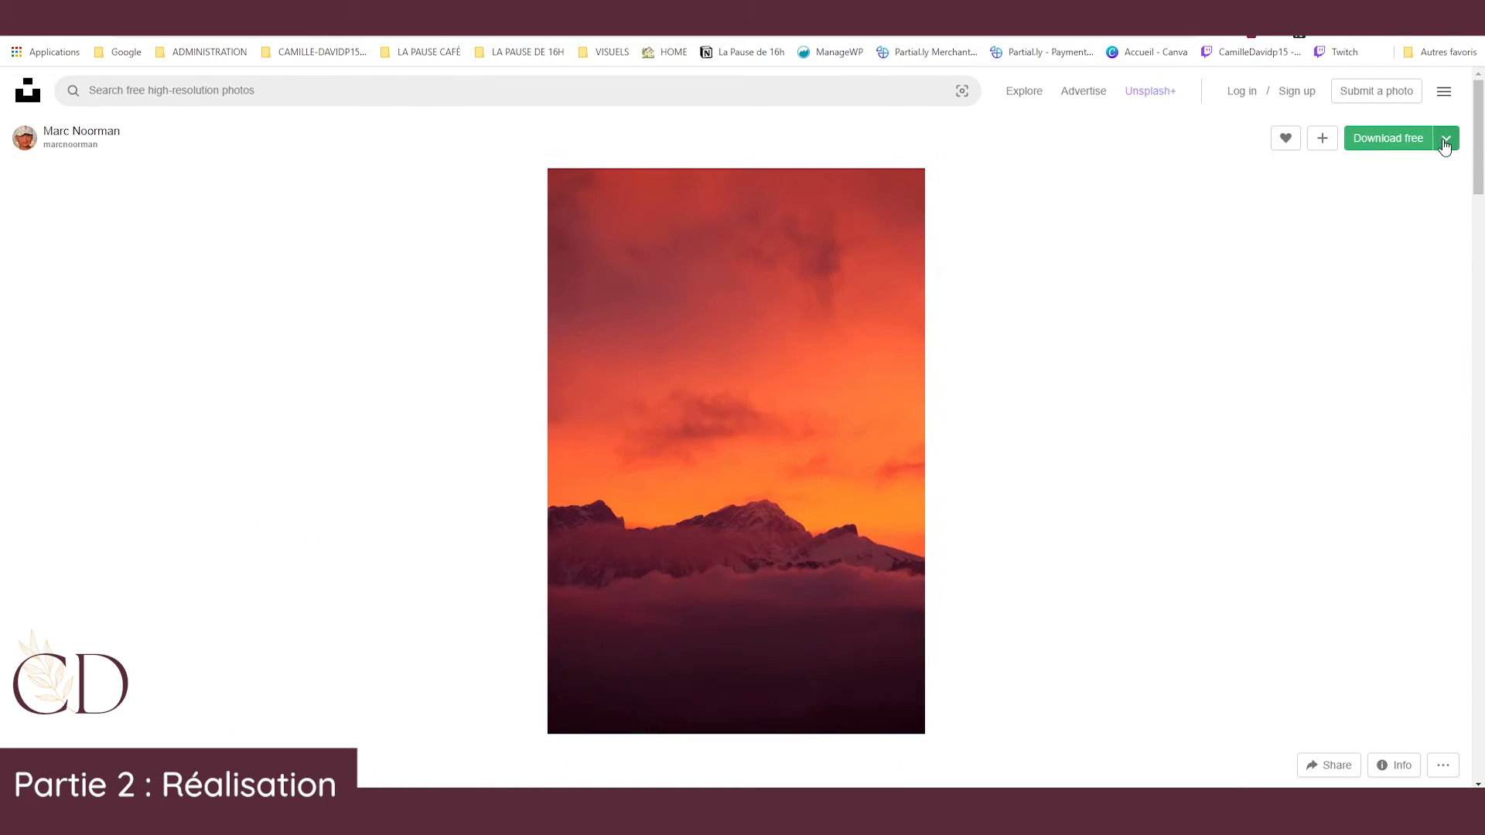
{"action": "left_click", "coordinate": [1446, 146]}
{"action": "left_click", "coordinate": [1391, 143]}
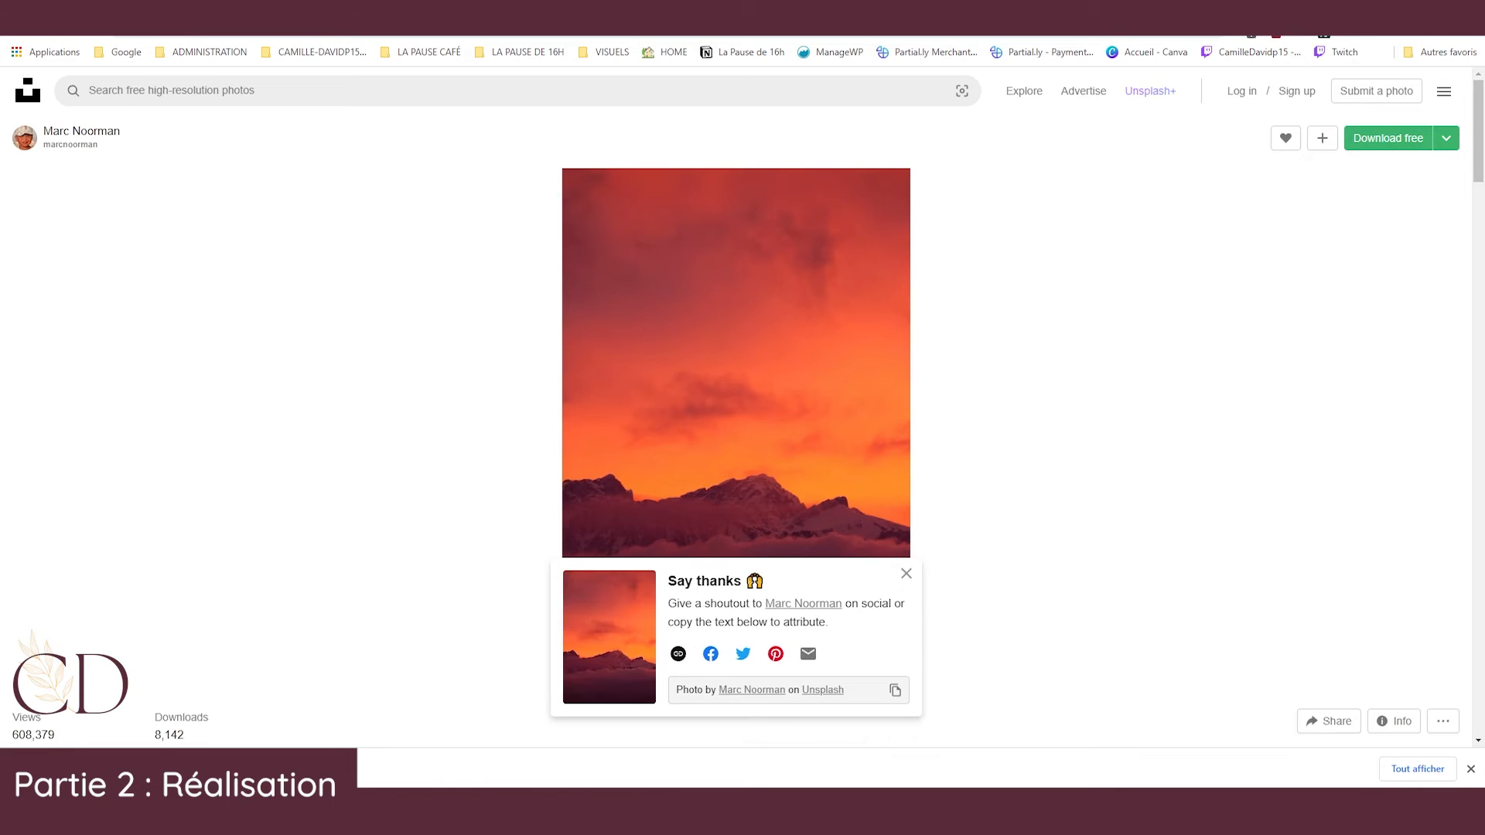
Switch to the Elementor page editor and set the BrainZ header section's background type to classic.
{"action": "left_click", "coordinate": [696, 6]}
{"action": "left_click", "coordinate": [536, 354]}
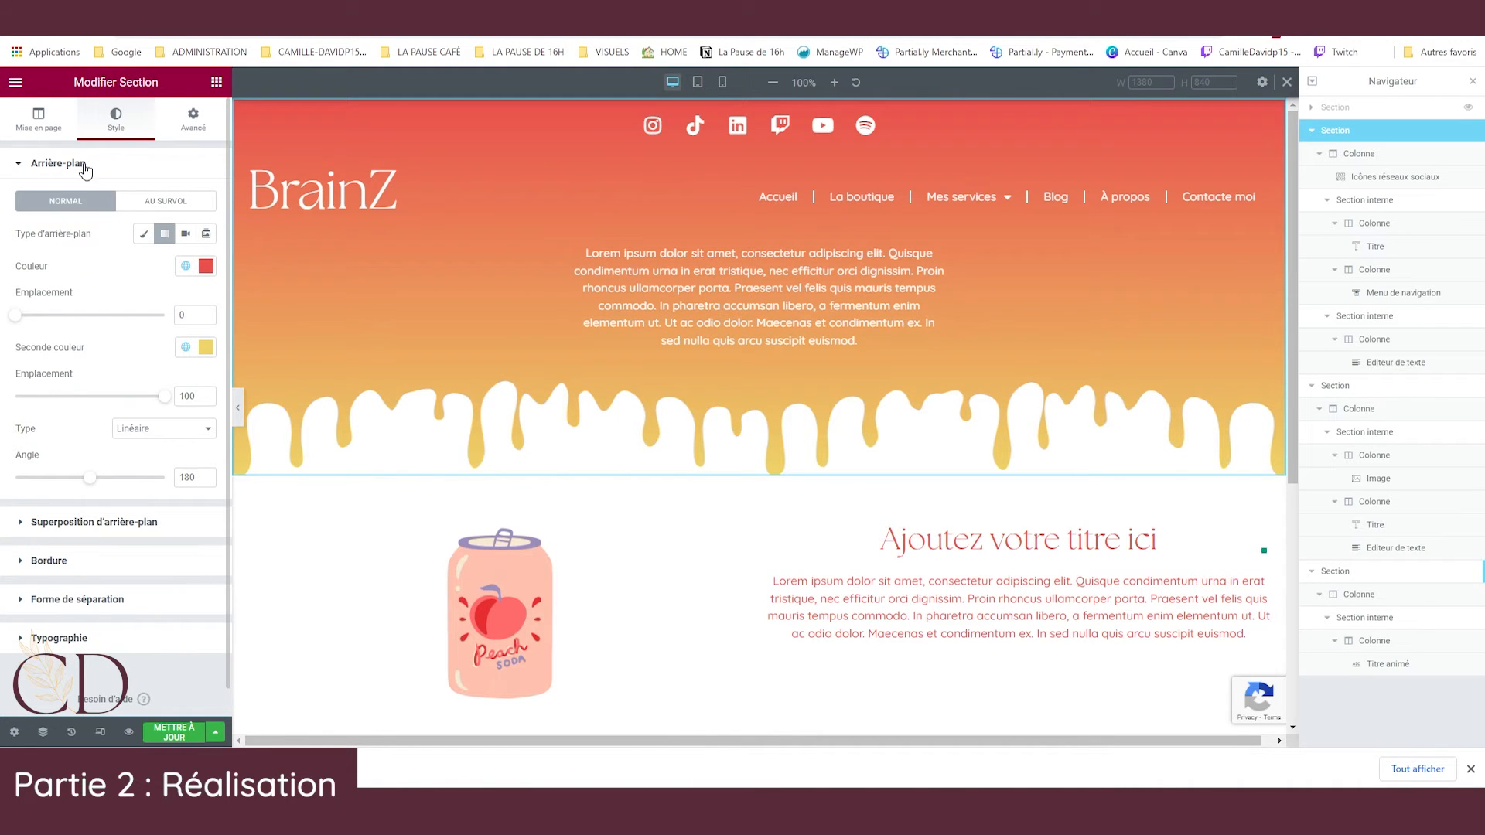
{"action": "left_click", "coordinate": [143, 234]}
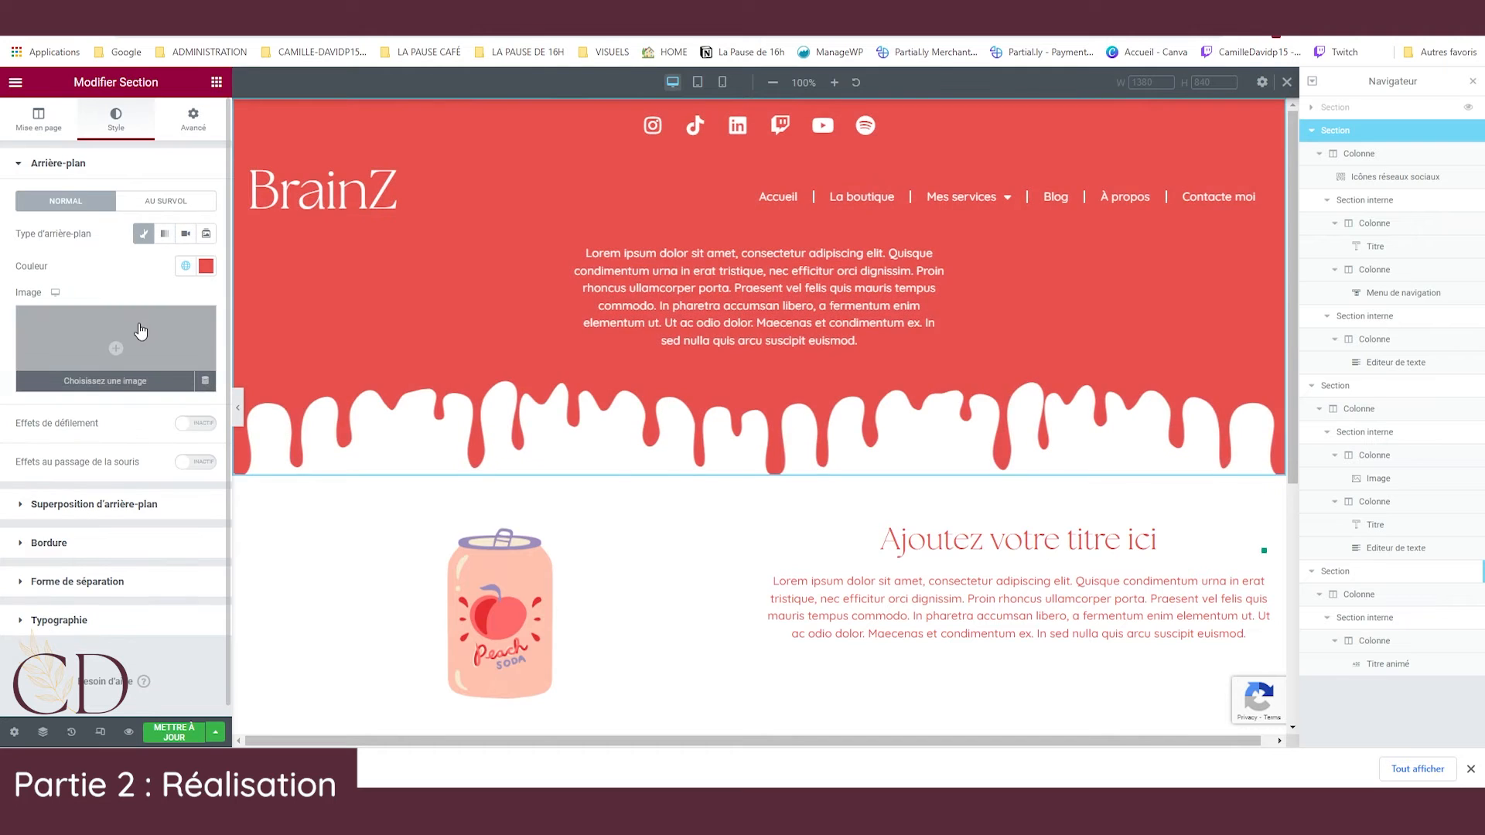
Upload the sunset photo as the header section's background image, using Portfolio > BrainZ as the destination folder.
{"action": "left_click", "coordinate": [140, 331]}
{"action": "left_click", "coordinate": [299, 142]}
{"action": "left_click", "coordinate": [774, 396]}
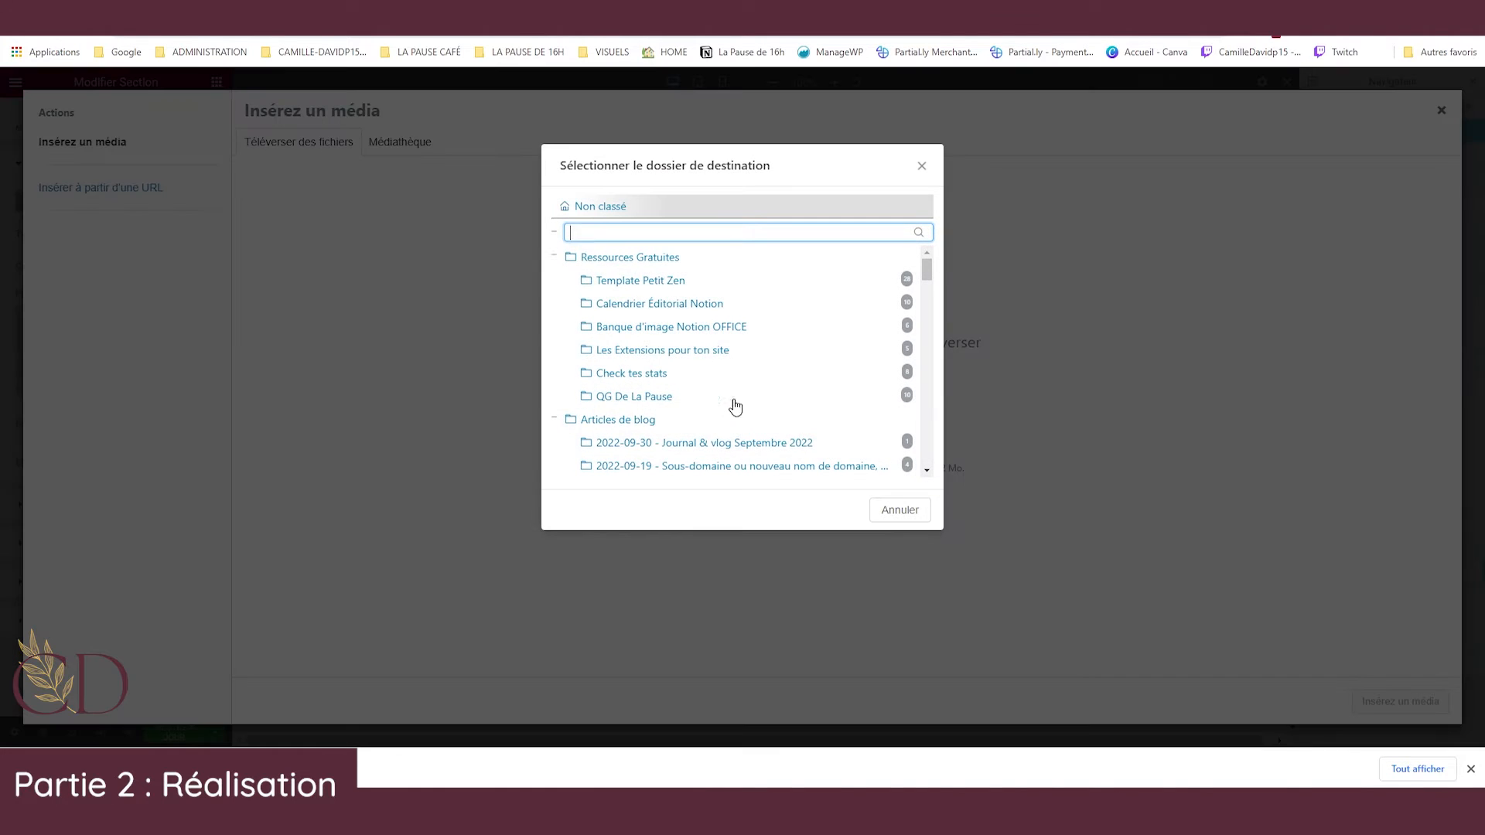
{"action": "left_click", "coordinate": [554, 256]}
{"action": "left_click", "coordinate": [554, 280]}
{"action": "scroll", "coordinate": [669, 371], "scroll_direction": "down", "scroll_amount": 5}
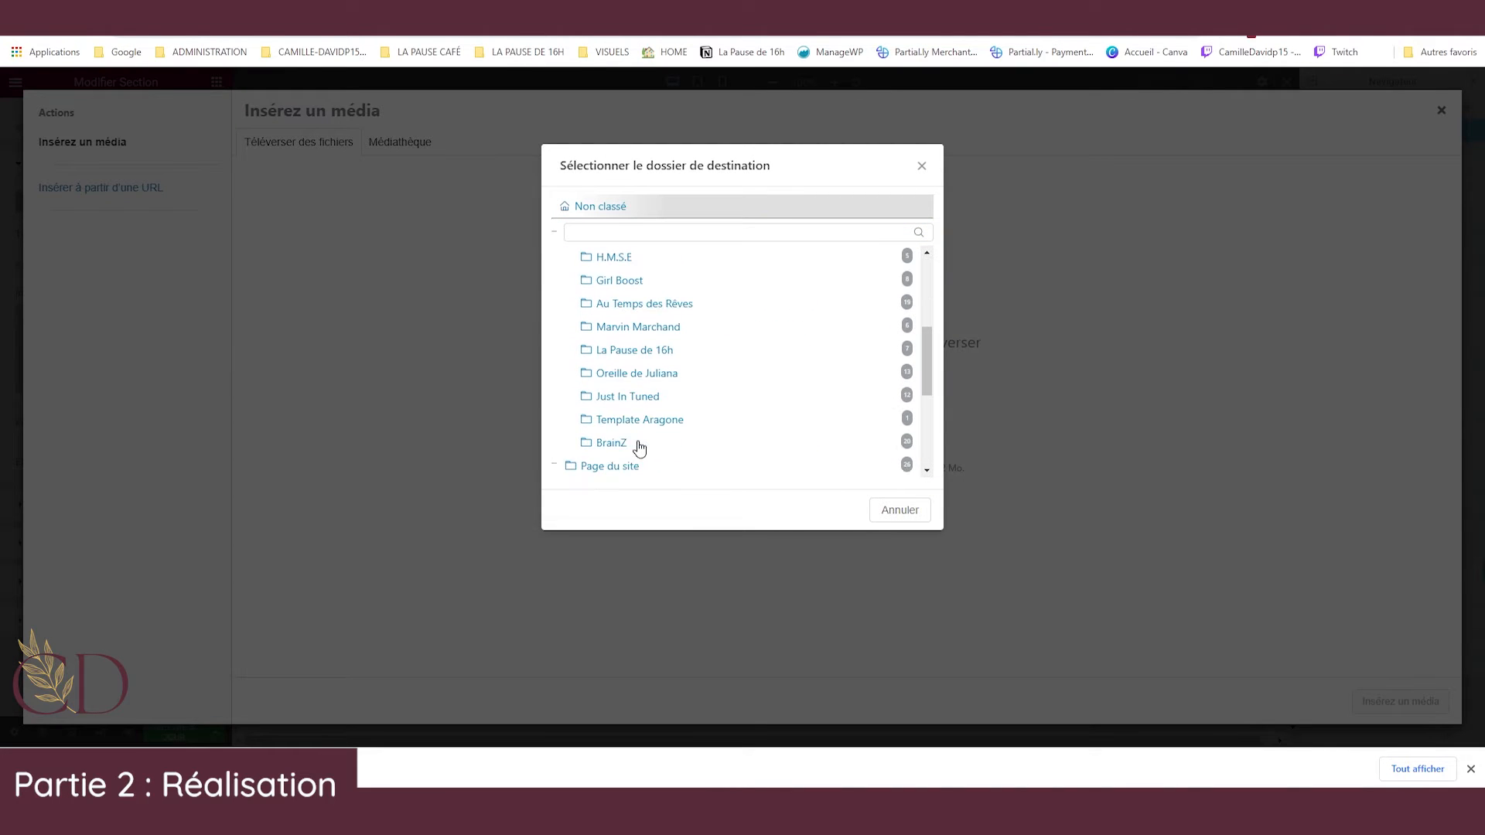
{"action": "left_click", "coordinate": [611, 442]}
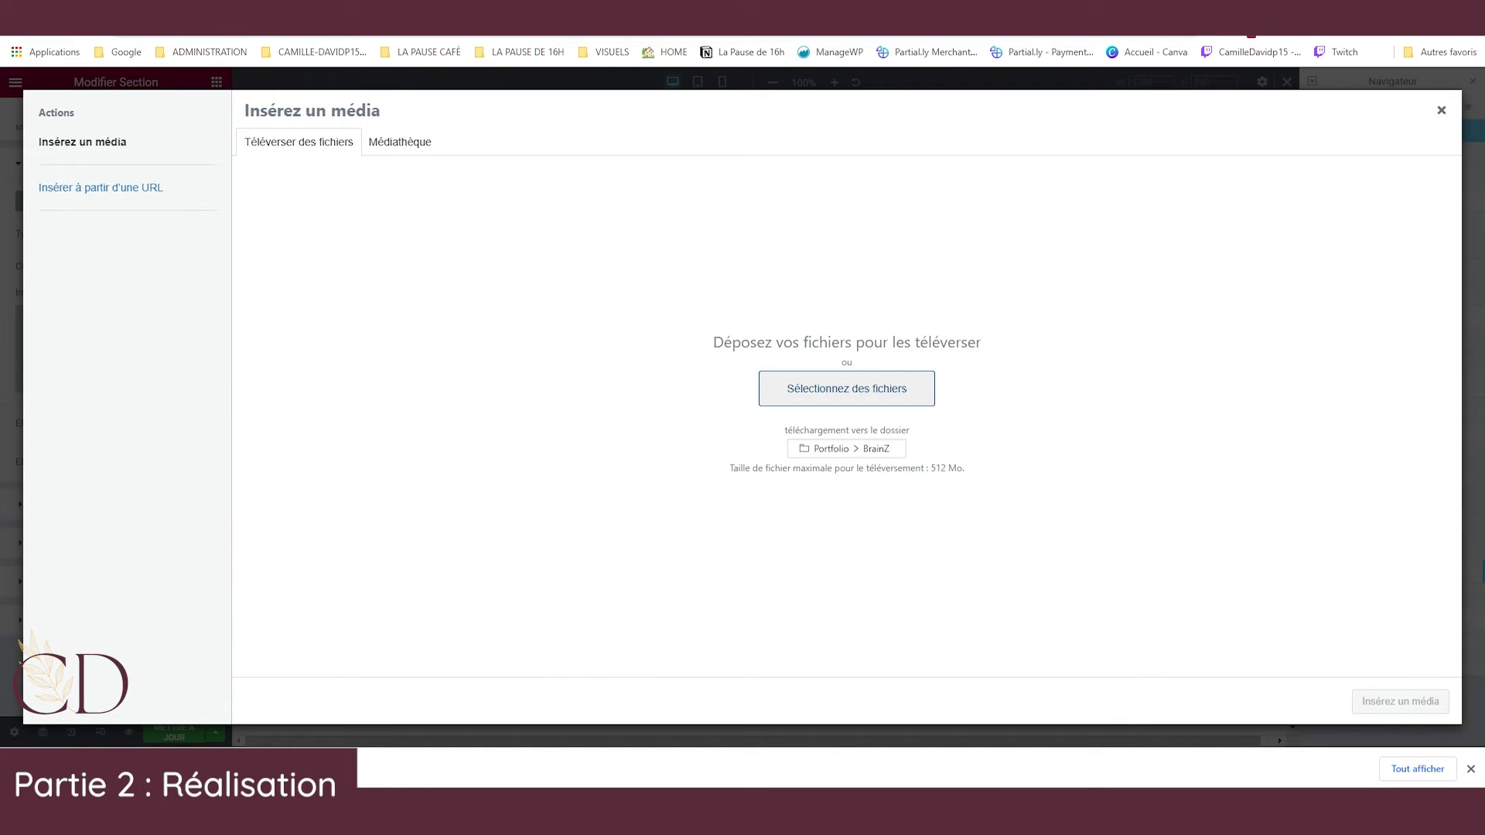
{"action": "left_click", "coordinate": [847, 388]}
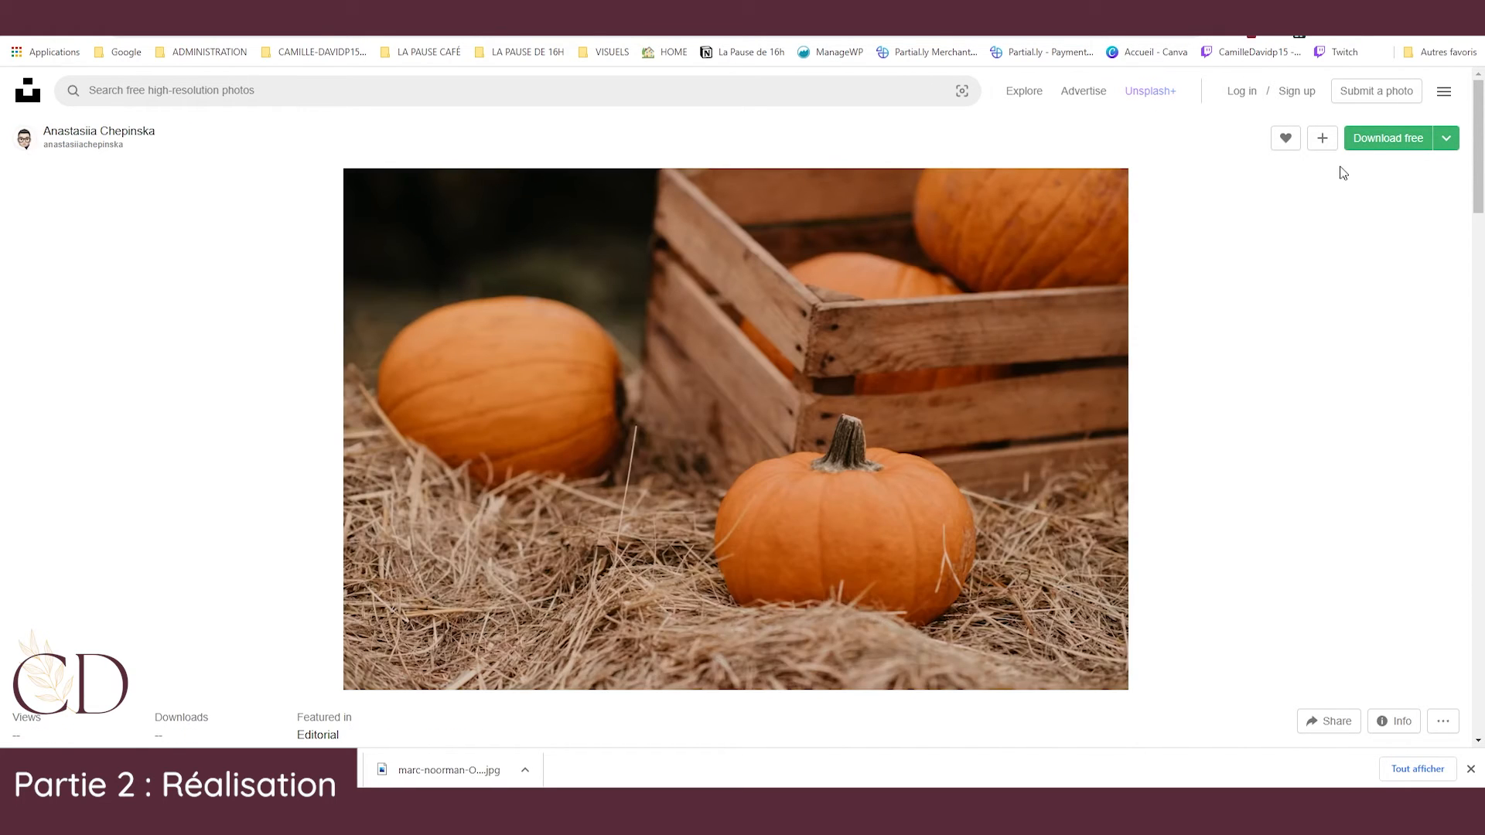
Switch to Unsplash and download further orange-toned photos.
{"action": "left_click", "coordinate": [1369, 139]}
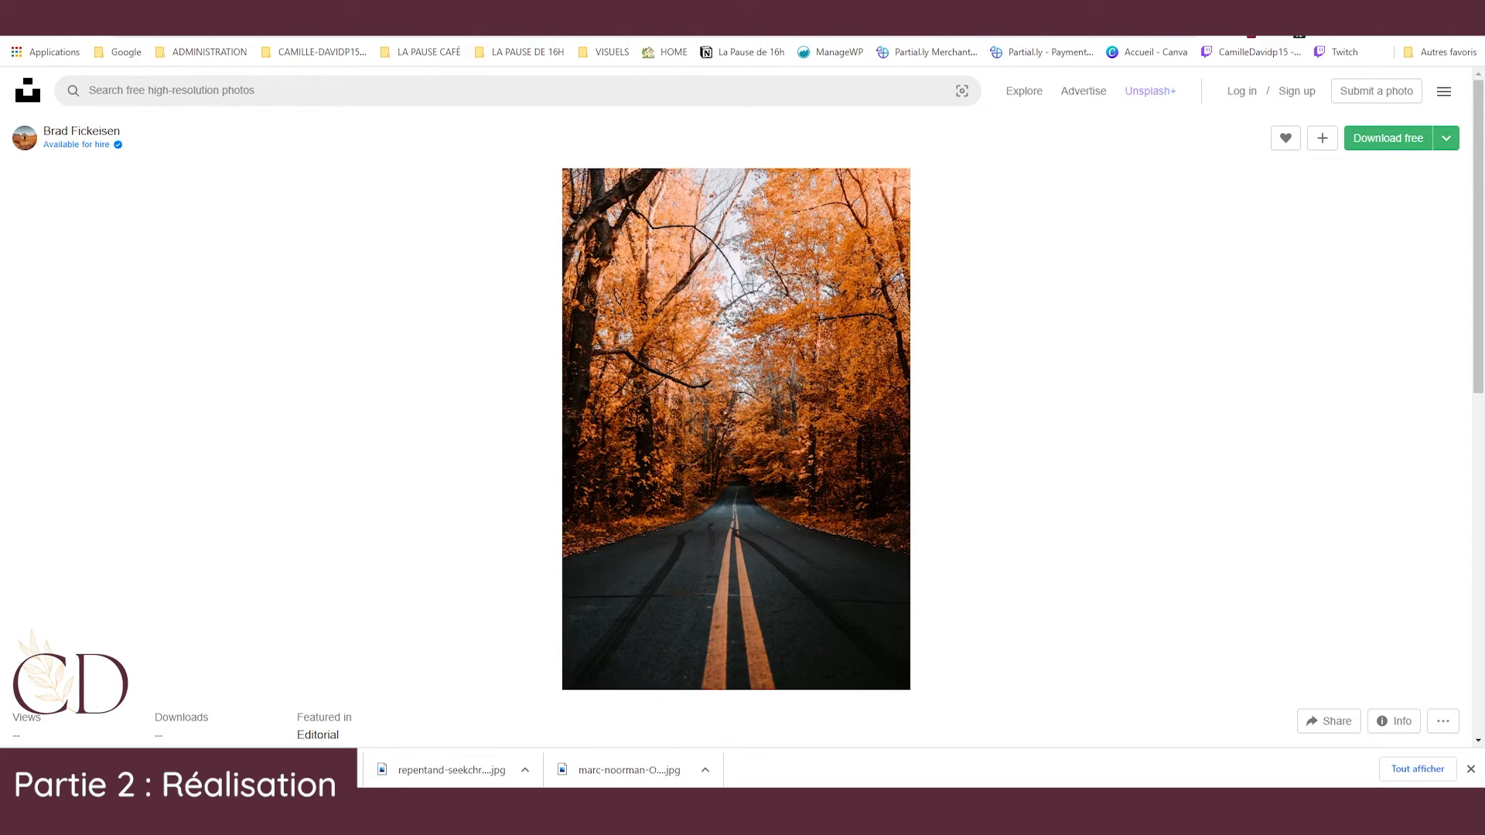
{"action": "left_click", "coordinate": [1388, 137]}
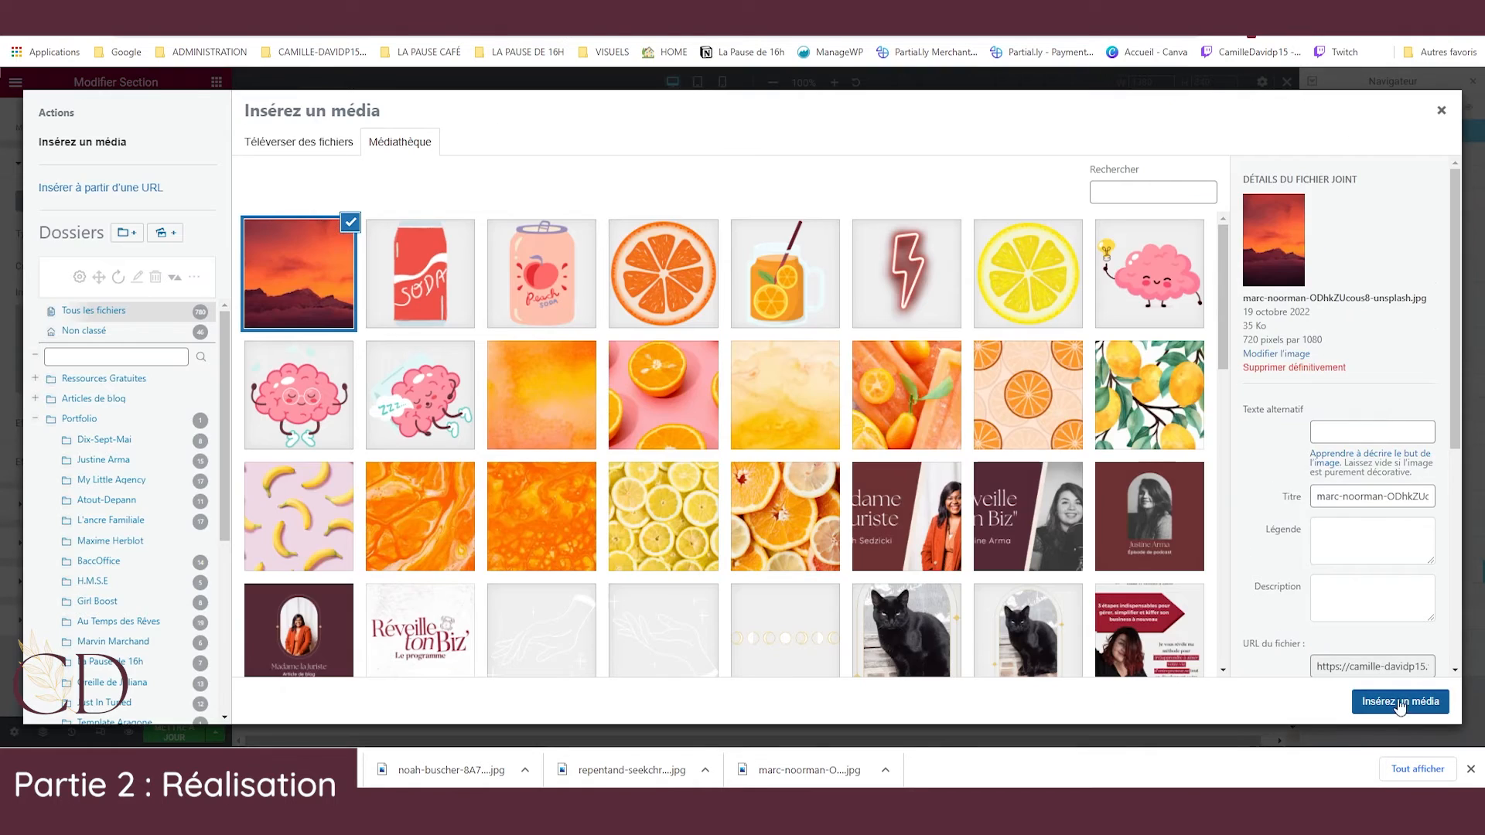
Insert the sunset photo as the header background and set it to Non-répété, size Couvrir and position Centre centré.
{"action": "left_click", "coordinate": [1401, 701]}
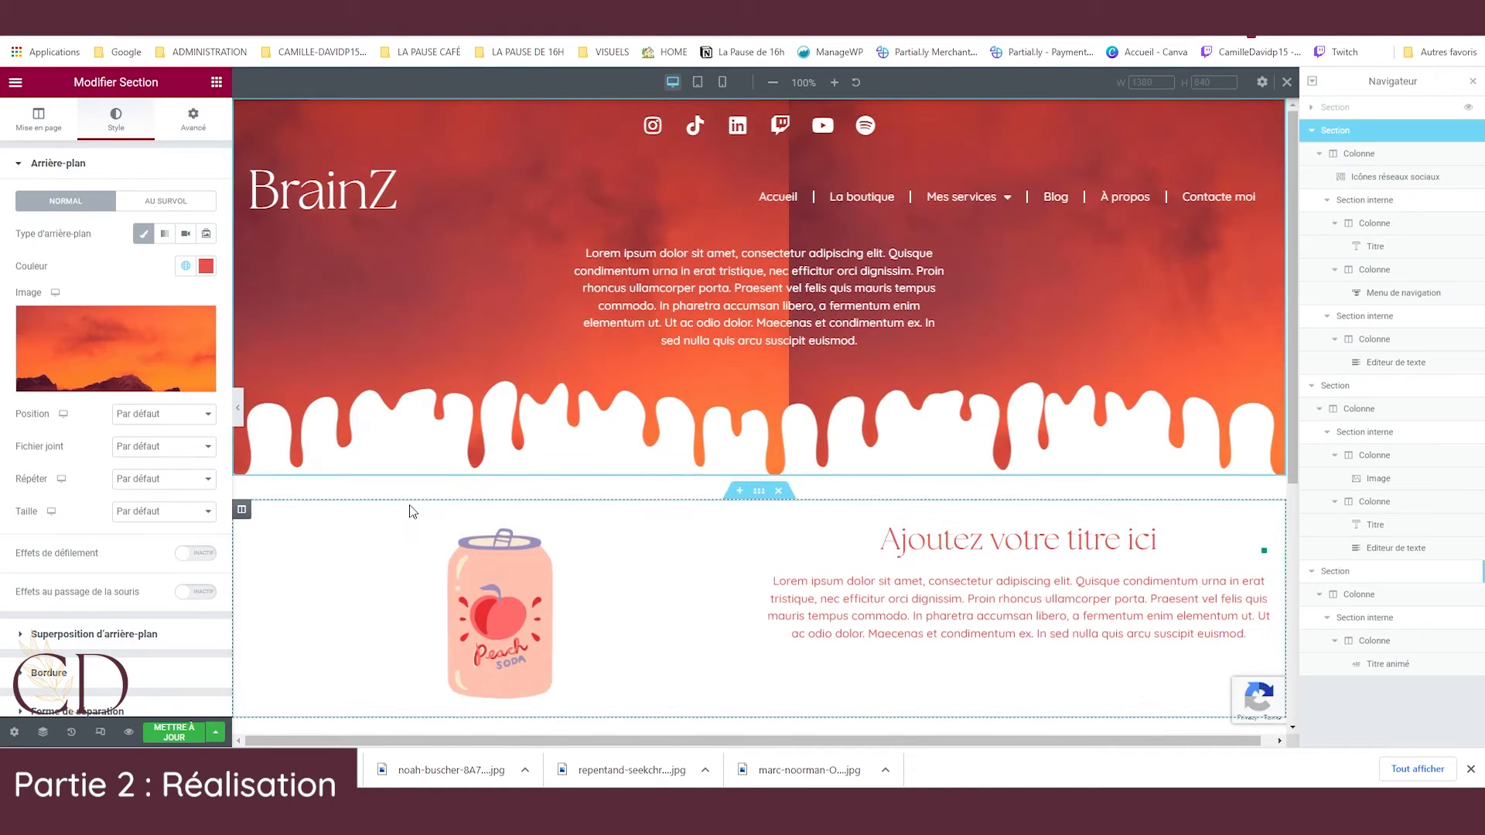
{"action": "left_click", "coordinate": [122, 479]}
{"action": "left_click", "coordinate": [140, 517]}
{"action": "left_click", "coordinate": [155, 548]}
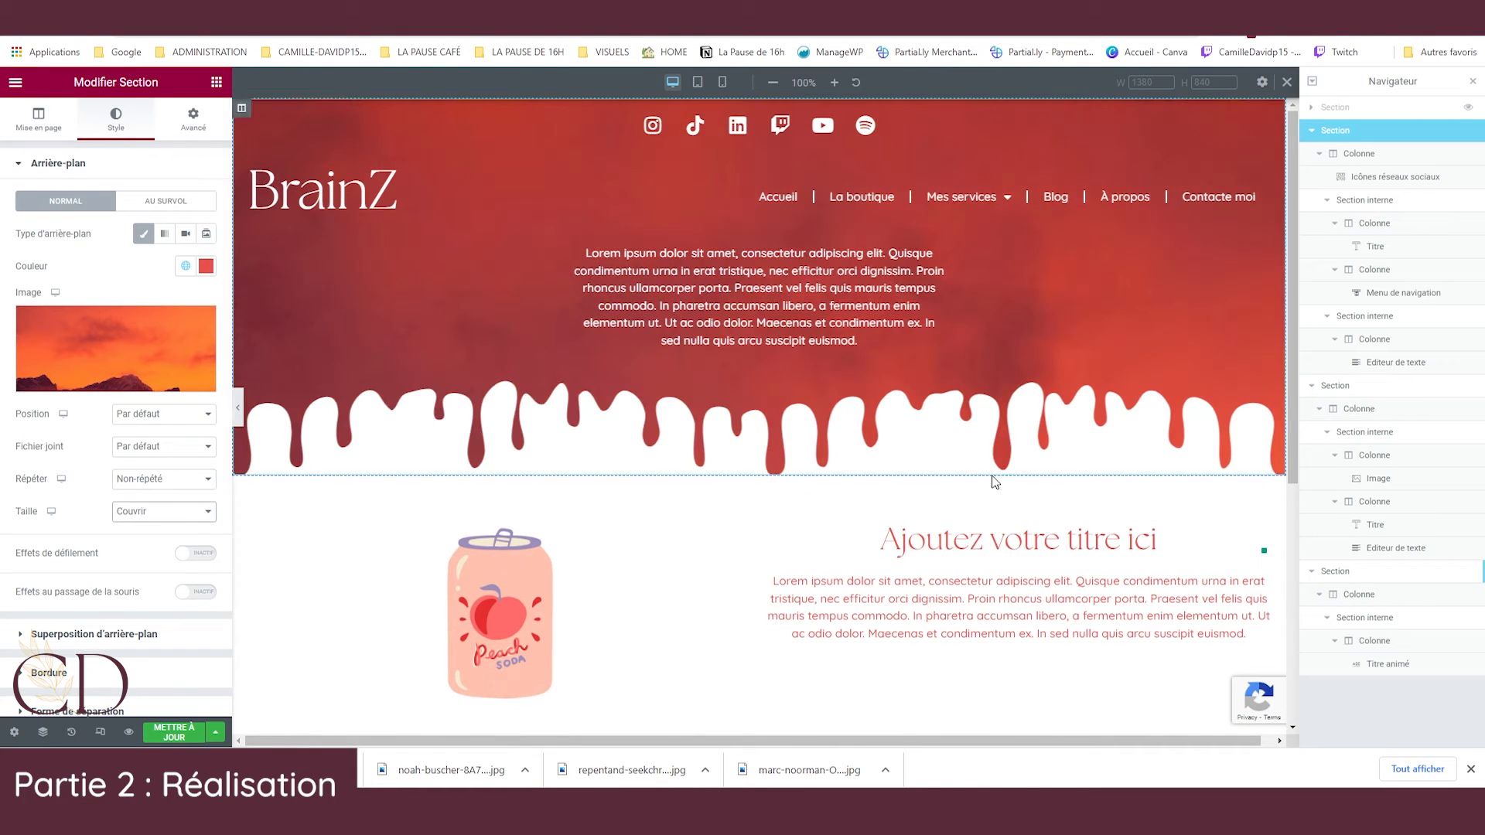
{"action": "left_click", "coordinate": [127, 422]}
{"action": "left_click", "coordinate": [169, 442]}
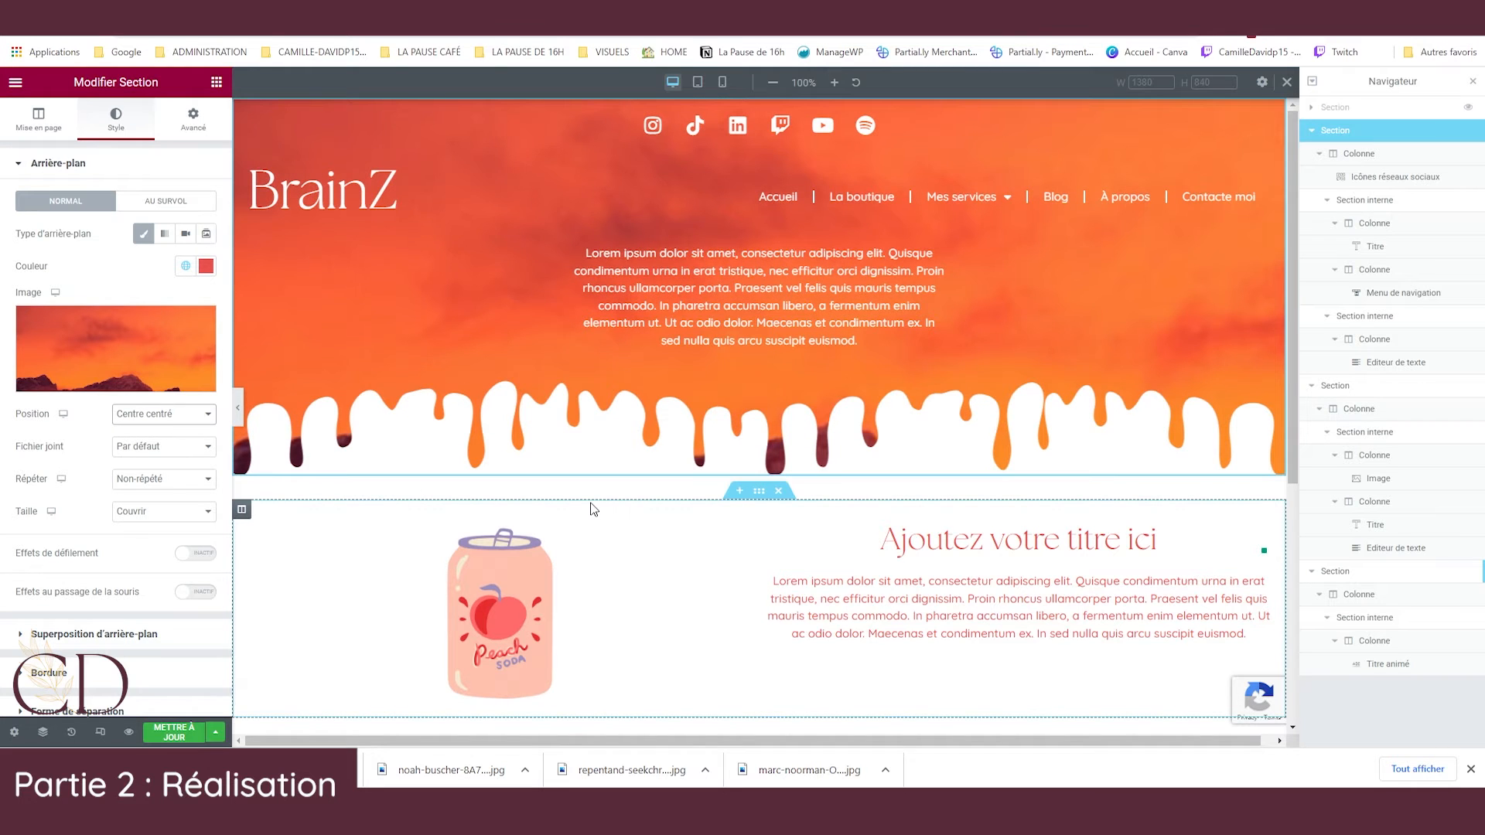
Permanently delete the sunset photo from the media library.
{"action": "left_click", "coordinate": [116, 348]}
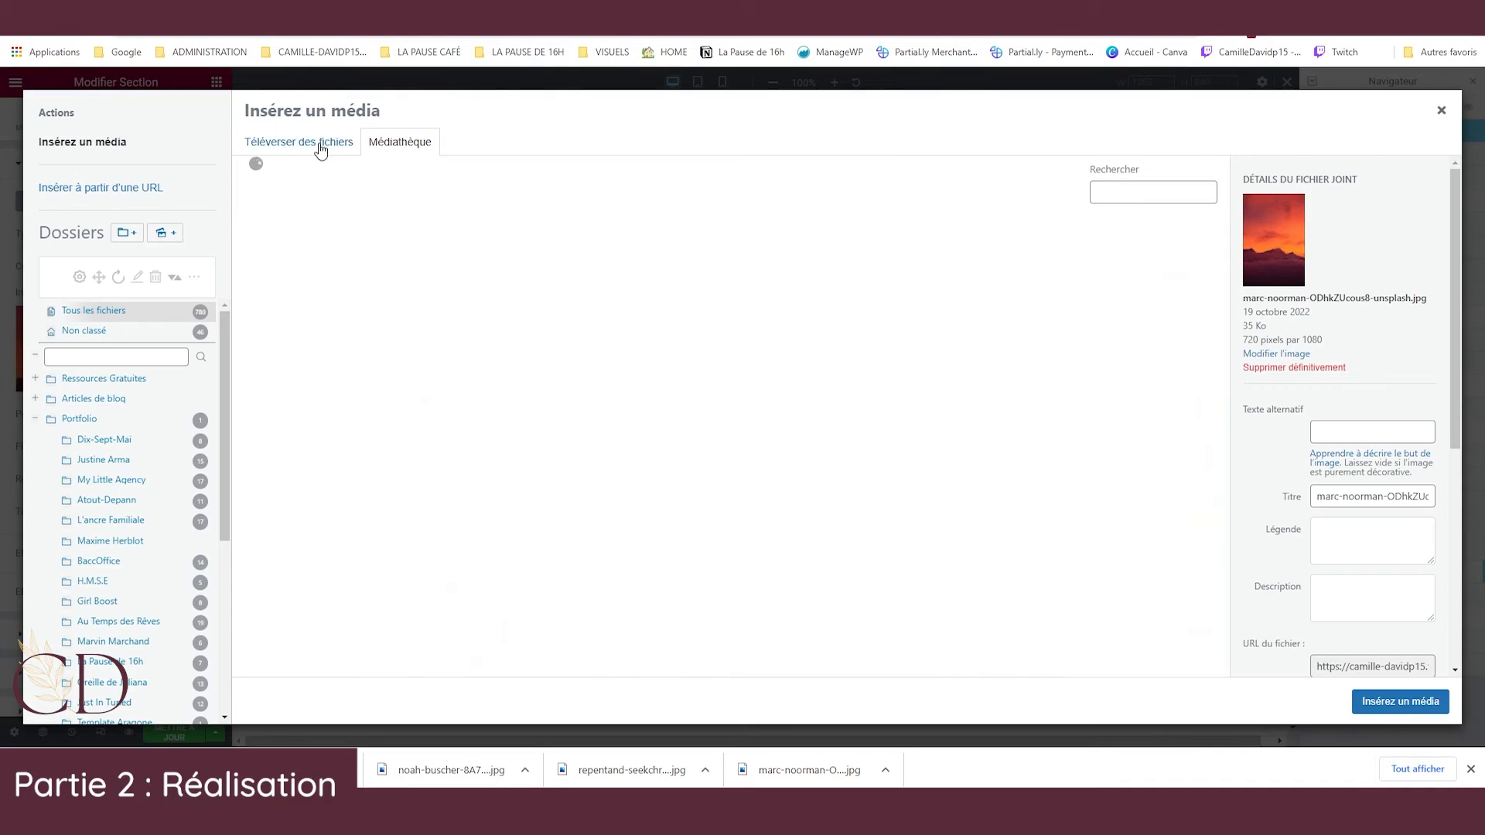
{"action": "left_click", "coordinate": [1295, 368]}
{"action": "left_click", "coordinate": [818, 239]}
Upload orange.png to the Portfolio > BrainZ folder and insert it as the header section's background image.
{"action": "left_click", "coordinate": [307, 143]}
{"action": "left_click", "coordinate": [824, 449]}
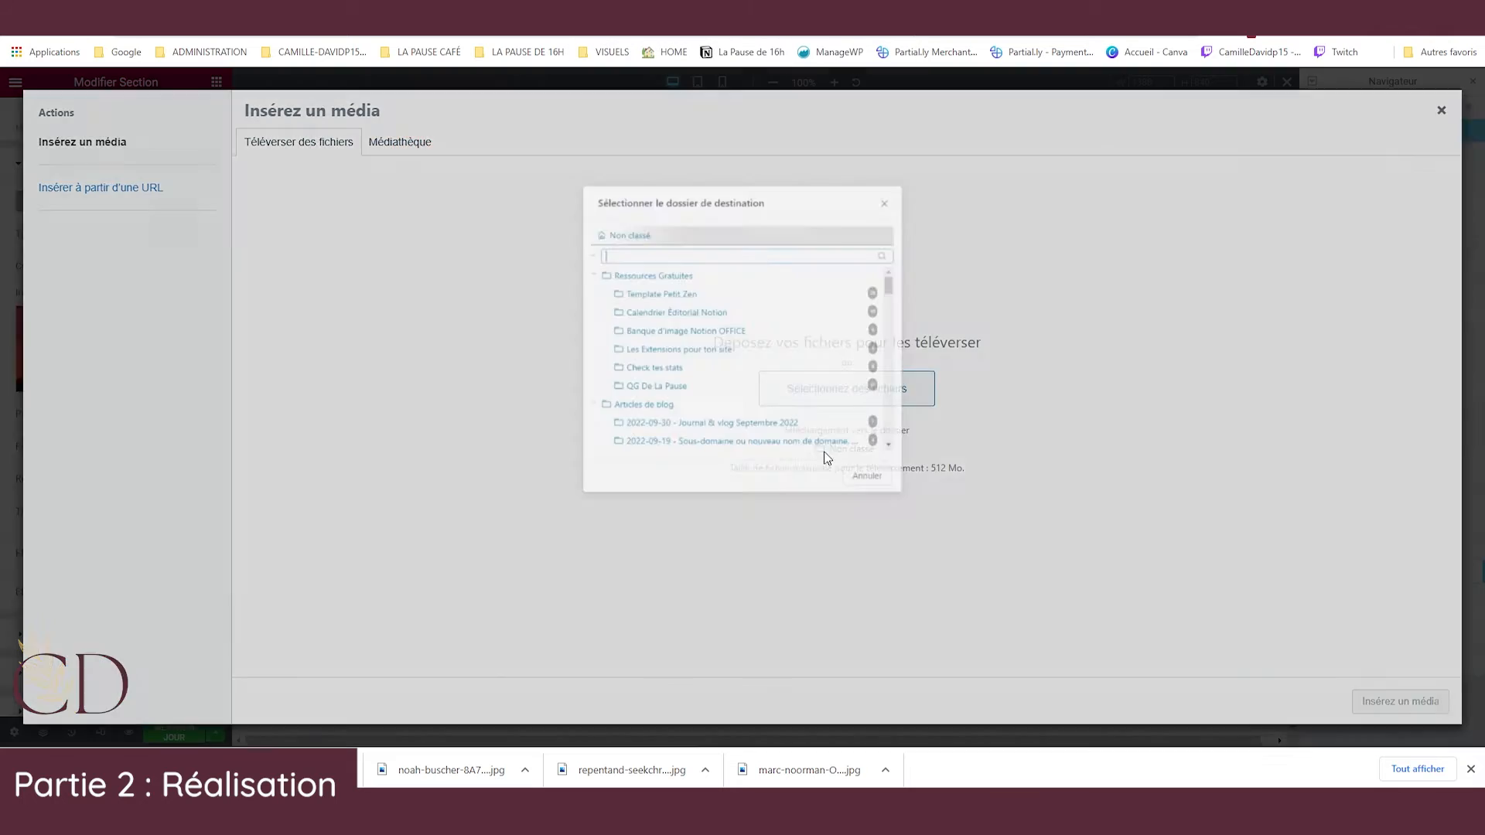
{"action": "scroll", "coordinate": [686, 402], "scroll_direction": "down", "scroll_amount": 18}
{"action": "scroll", "coordinate": [676, 412], "scroll_direction": "down", "scroll_amount": 10}
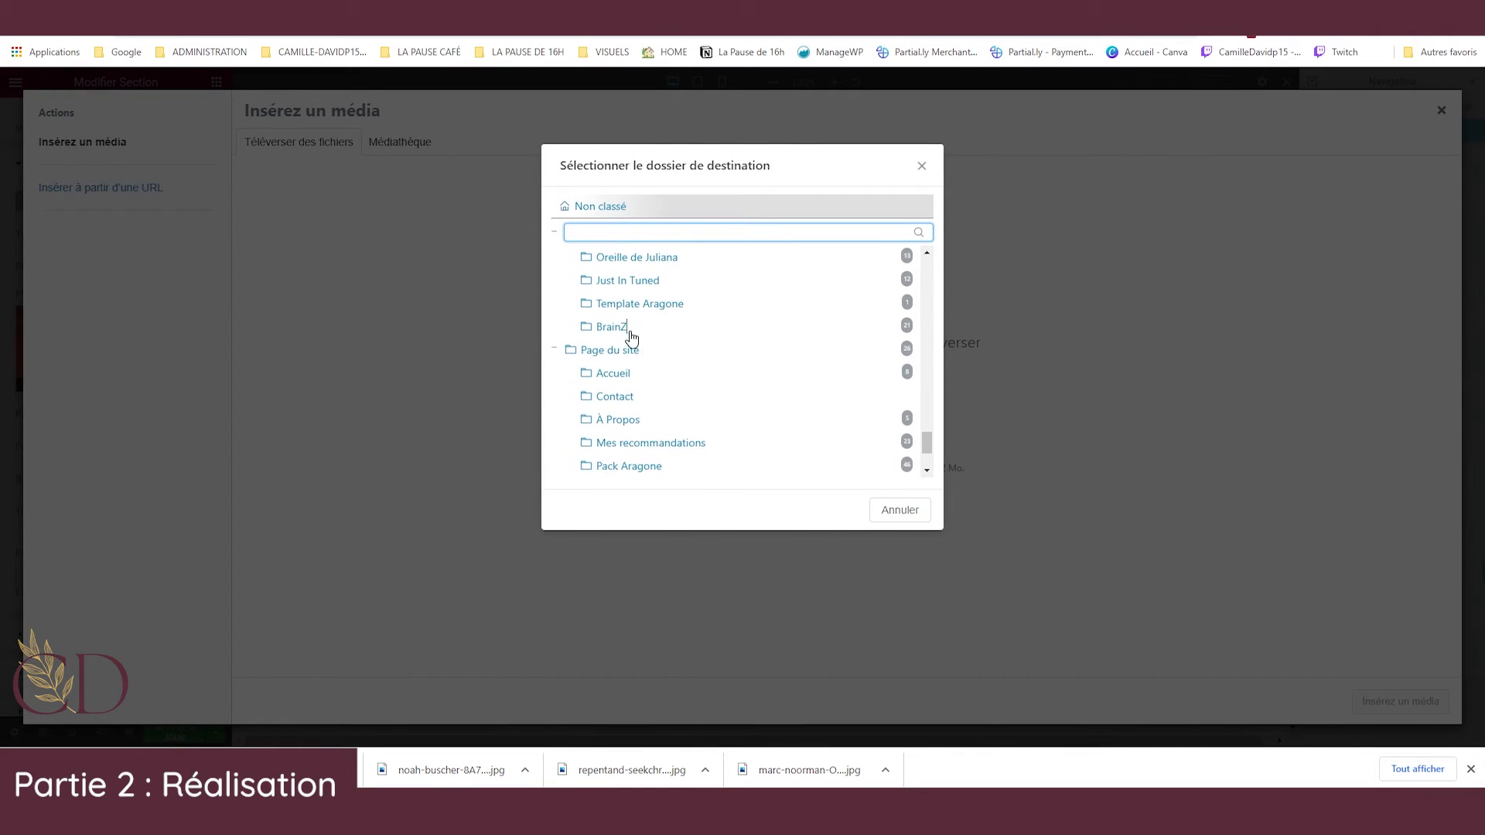
{"action": "left_click", "coordinate": [626, 330]}
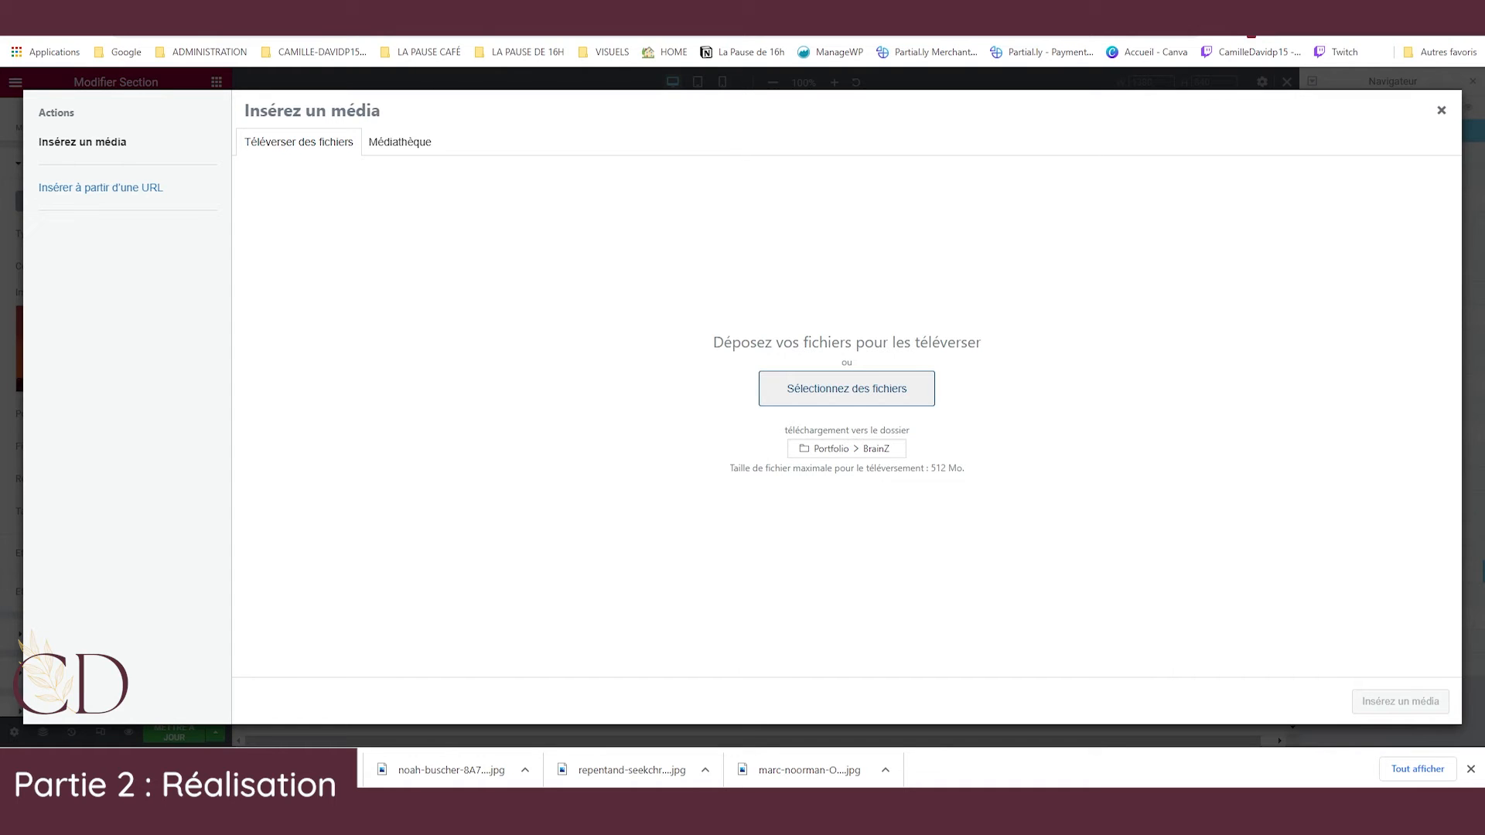
{"action": "left_click", "coordinate": [846, 388]}
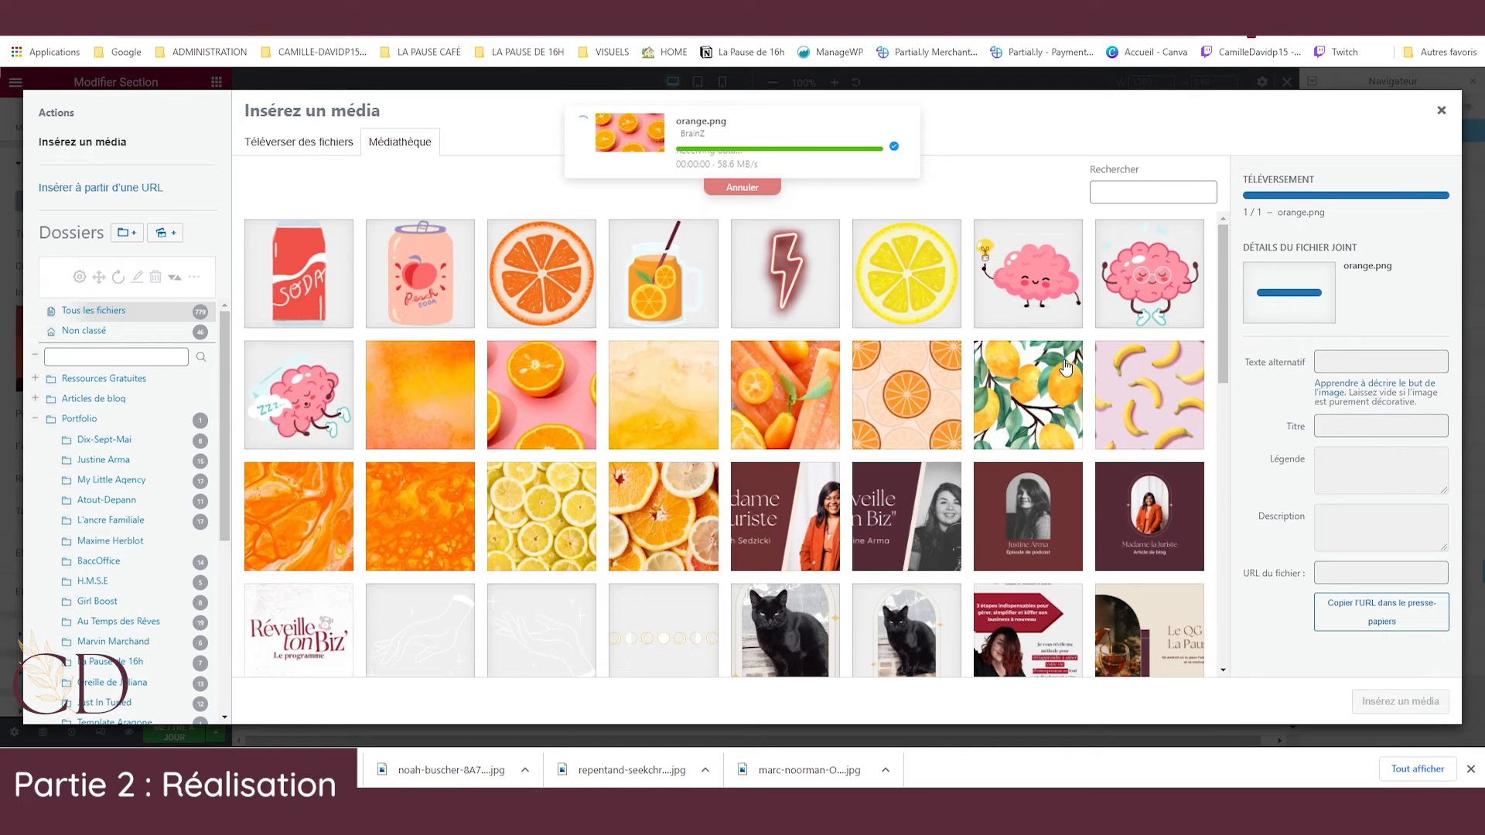
{"action": "left_click", "coordinate": [1400, 702]}
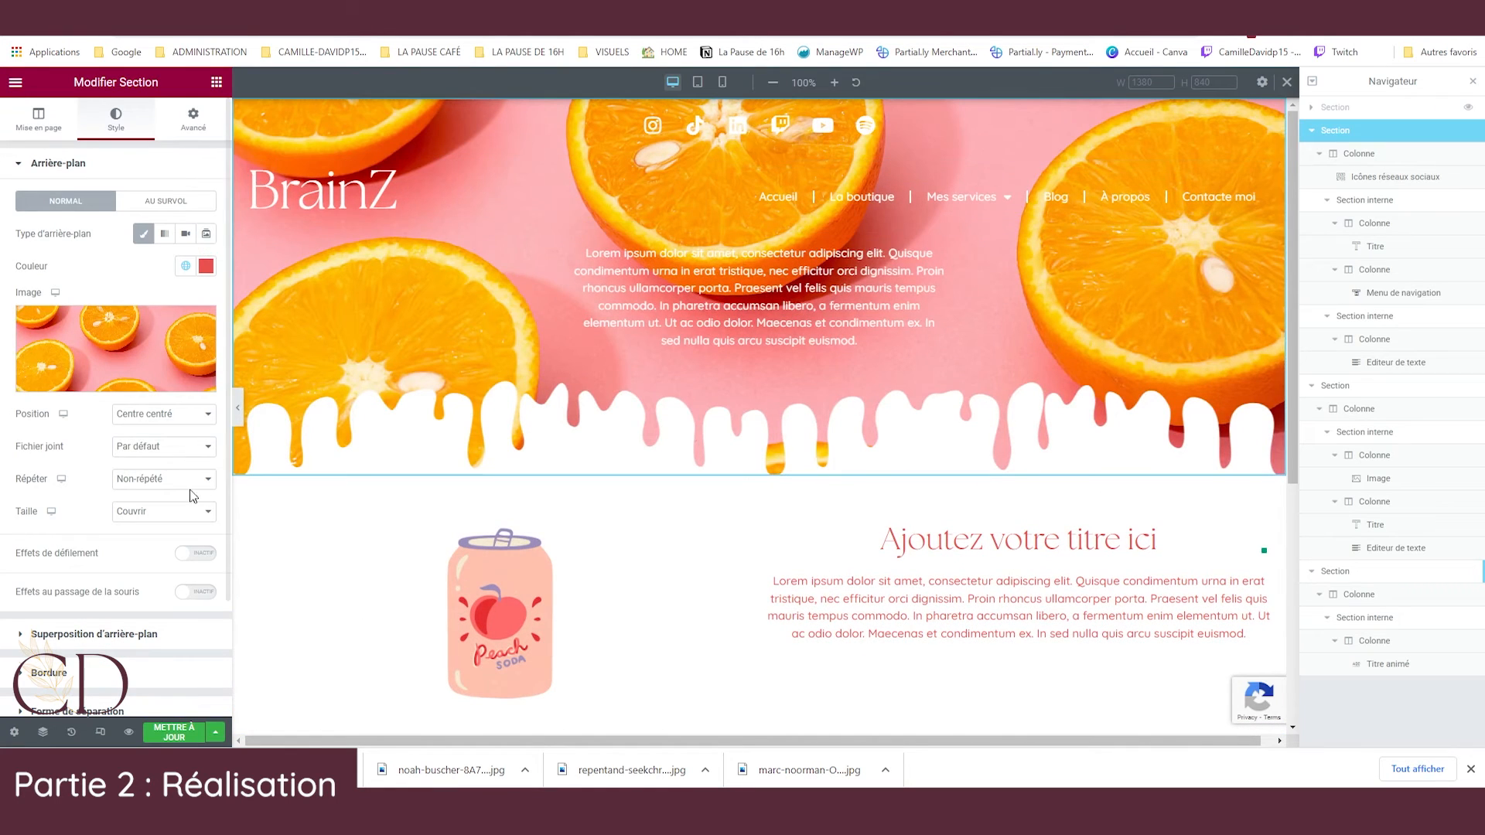
Enable scrolling effects on the header background and add a blur effect (Flou) with level 15.
{"action": "left_click", "coordinate": [205, 553]}
{"action": "scroll", "coordinate": [211, 588], "scroll_direction": "down", "scroll_amount": 1}
{"action": "left_click", "coordinate": [207, 603]}
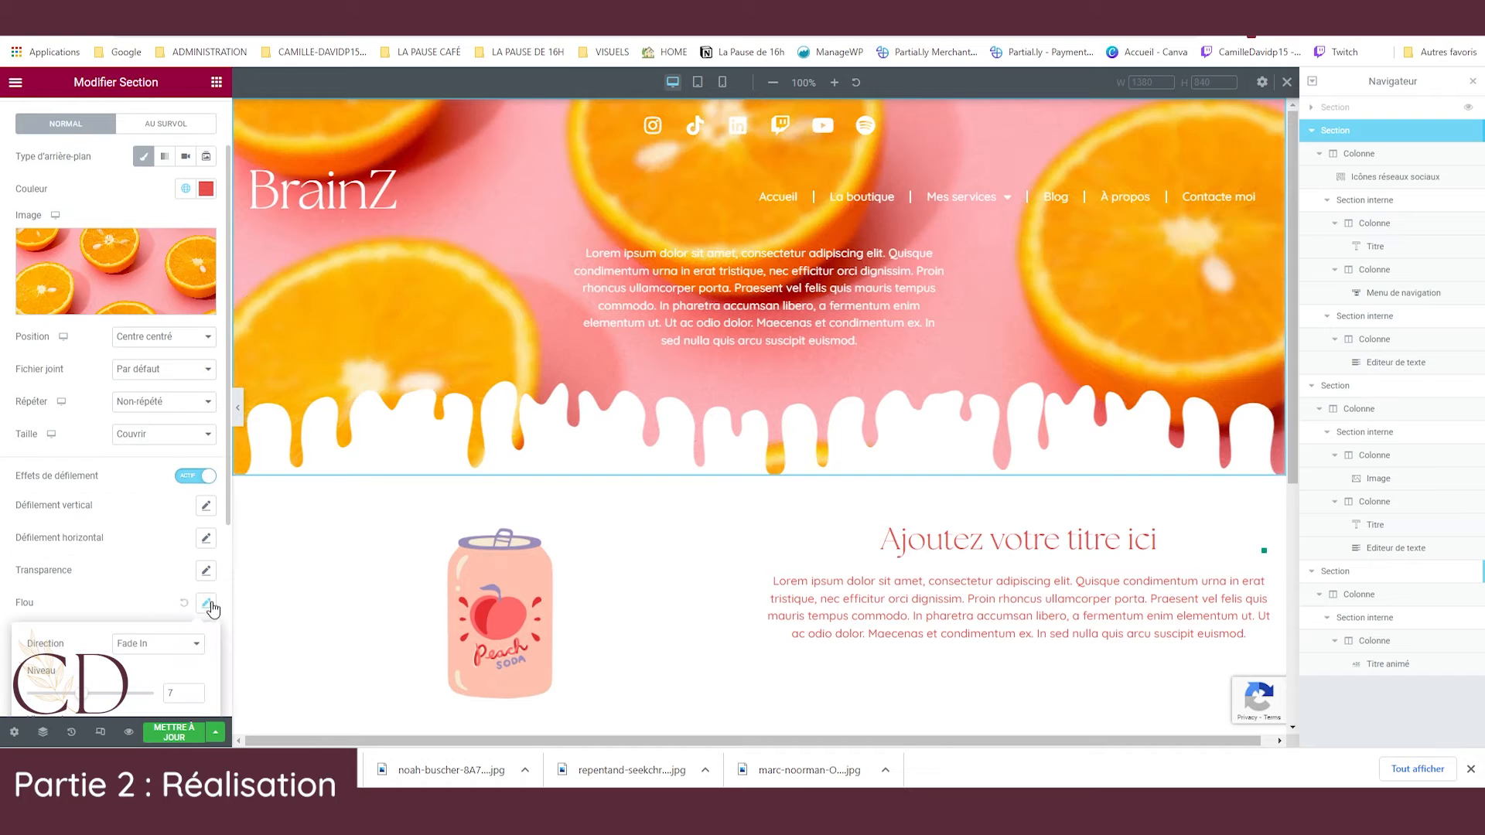
{"action": "left_click_drag", "start_coordinate": [91, 695], "coordinate": [153, 693]}
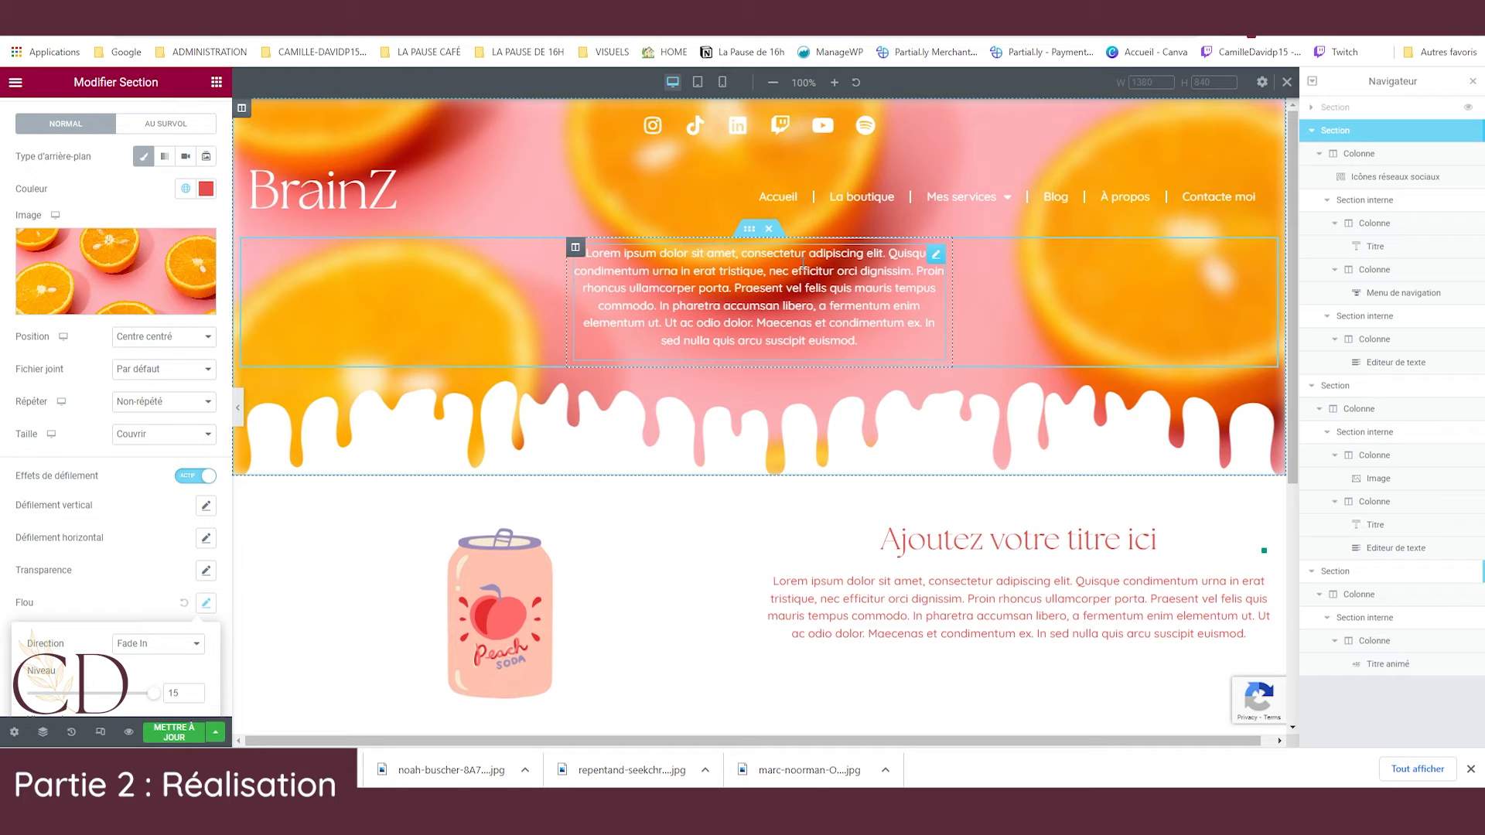
{"action": "scroll", "coordinate": [802, 263], "scroll_direction": "down", "scroll_amount": 5}
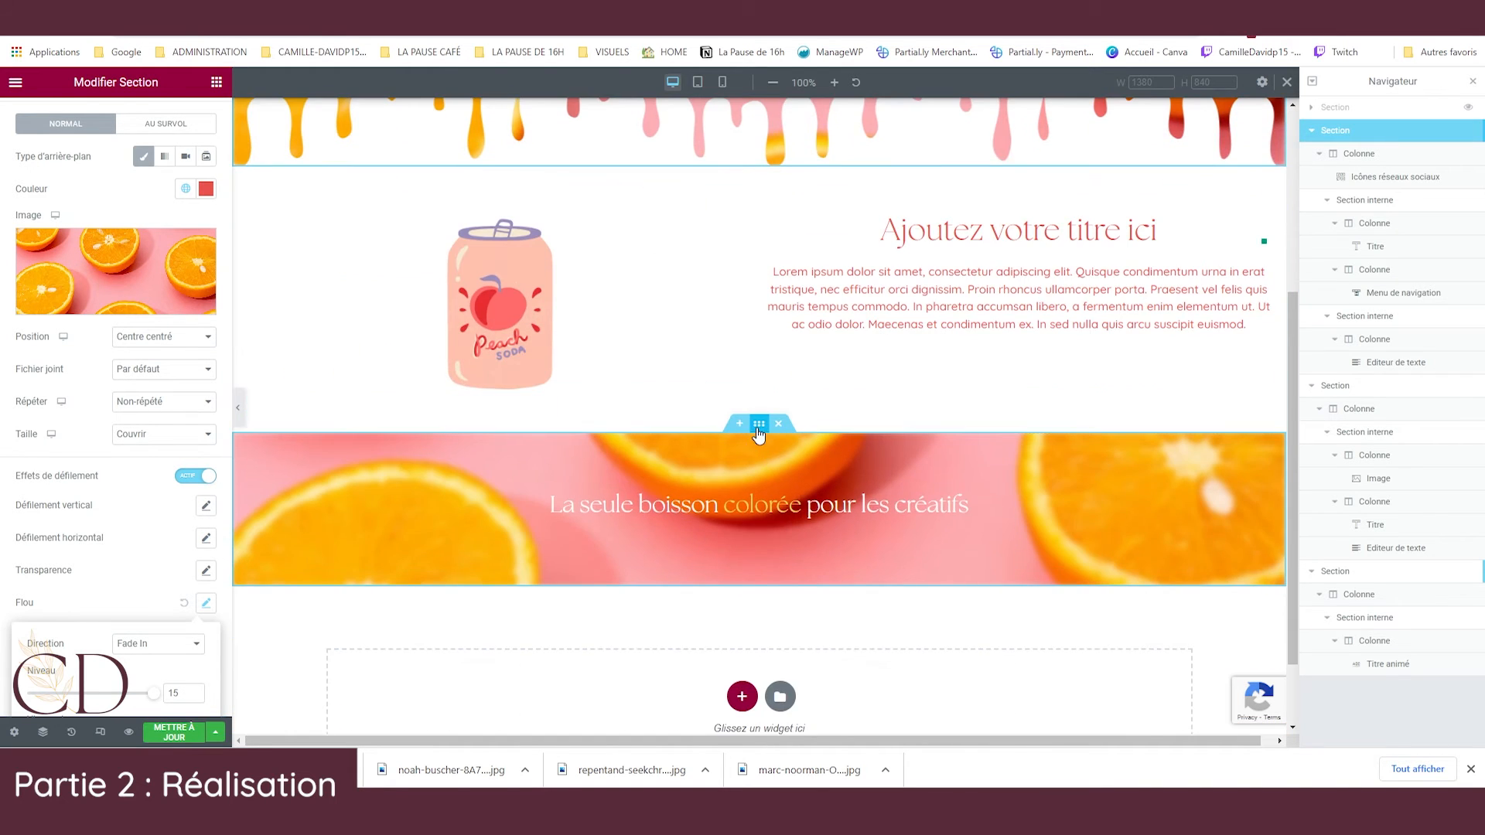
Change the background type of the section with the animated tagline to a gradient.
{"action": "left_click", "coordinate": [759, 424]}
{"action": "left_click", "coordinate": [200, 322]}
{"action": "left_click", "coordinate": [165, 233]}
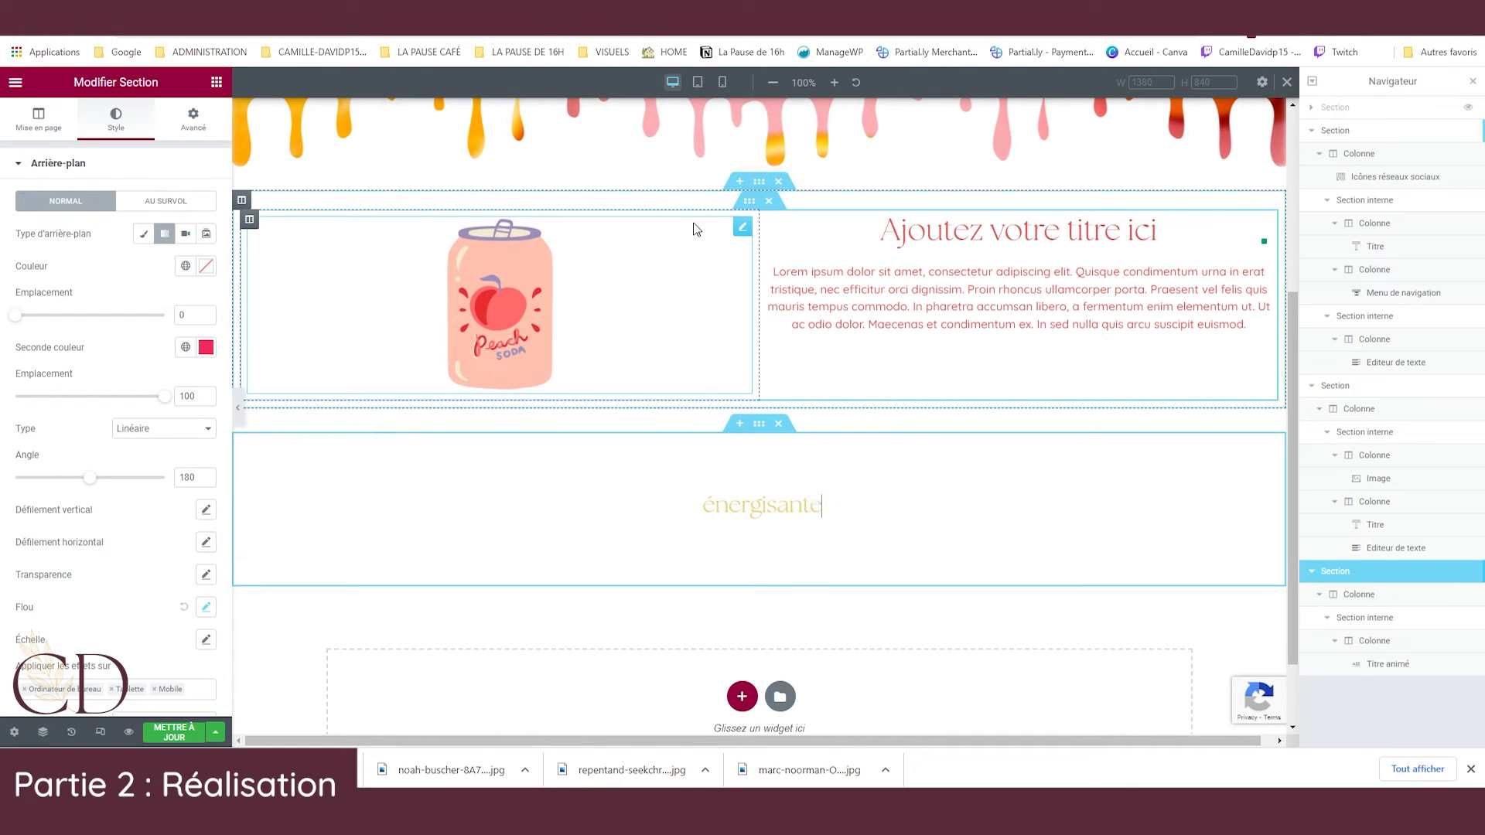
Try the gradient background type on the header section and return it to the classic orange image.
{"action": "scroll", "coordinate": [745, 178], "scroll_direction": "up", "scroll_amount": 4}
{"action": "left_click", "coordinate": [269, 163]}
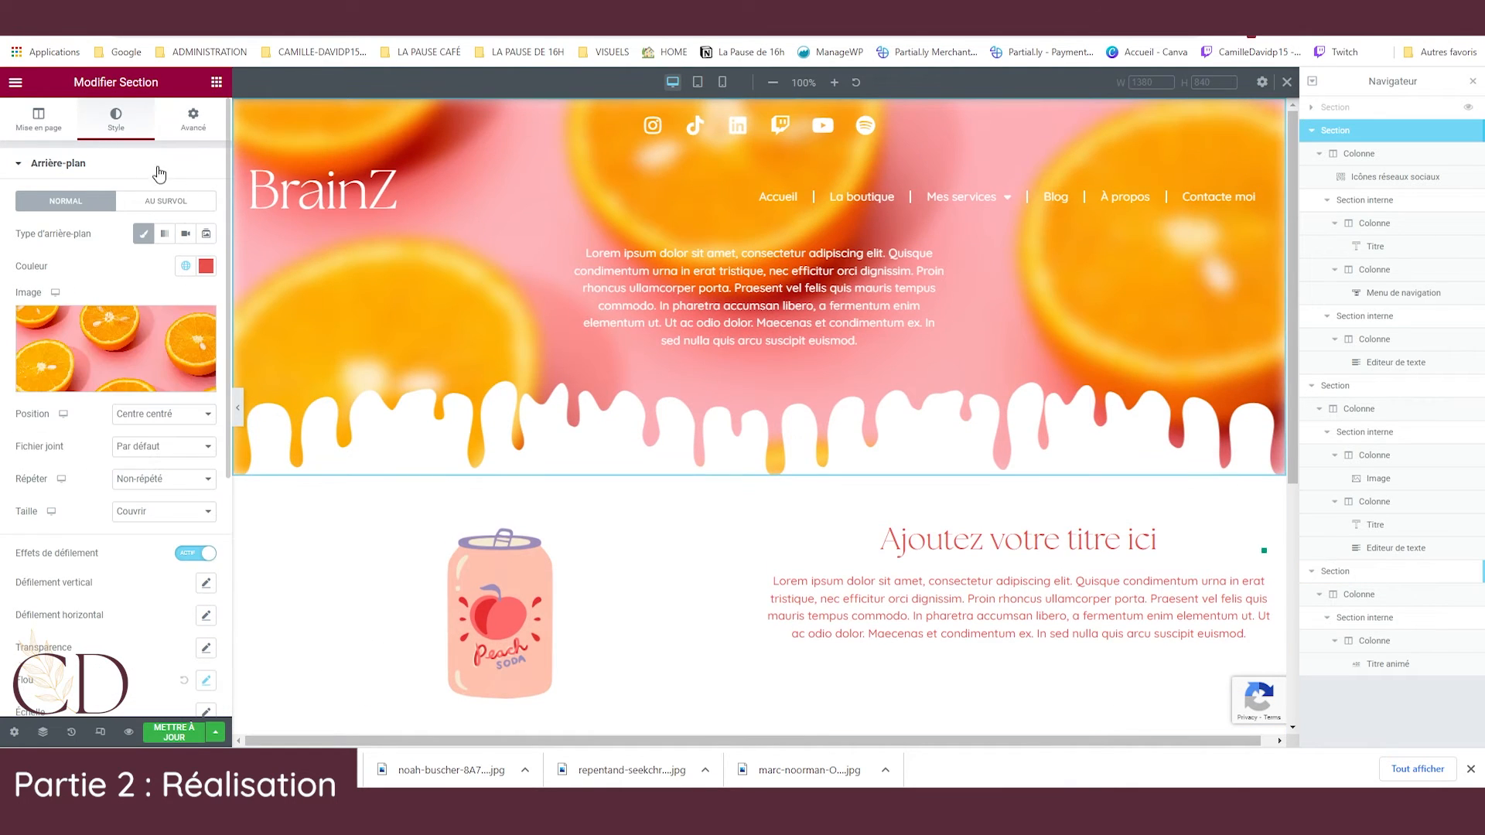
{"action": "left_click", "coordinate": [165, 234]}
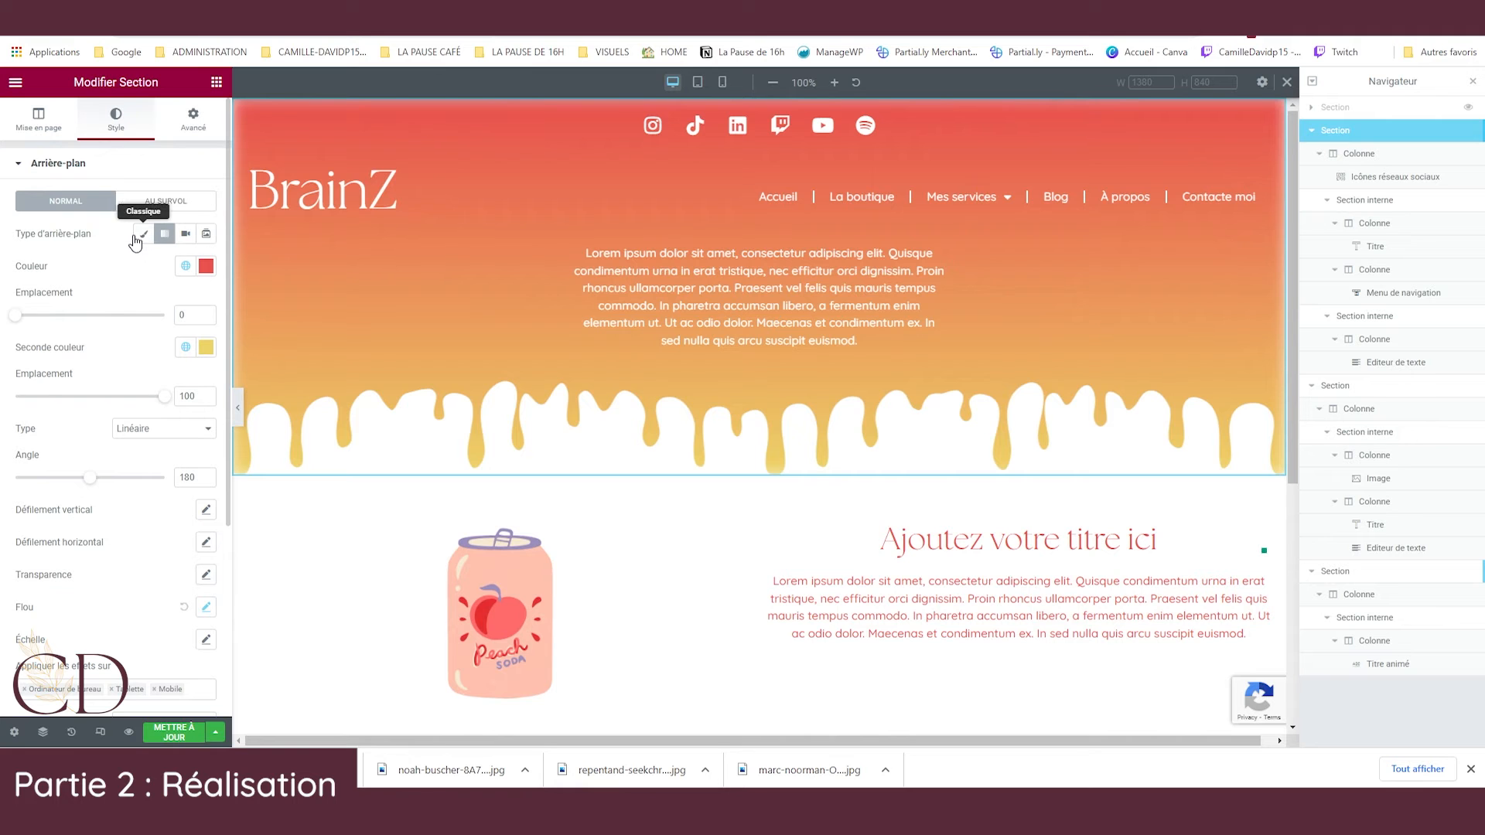
{"action": "left_click", "coordinate": [136, 237]}
{"action": "left_click", "coordinate": [168, 236]}
{"action": "left_click", "coordinate": [141, 238]}
Set the tagline section's gradient colours to BrainZ Orange for the first and BrainZ Jaune for the second.
{"action": "scroll", "coordinate": [742, 410], "scroll_direction": "down", "scroll_amount": 5}
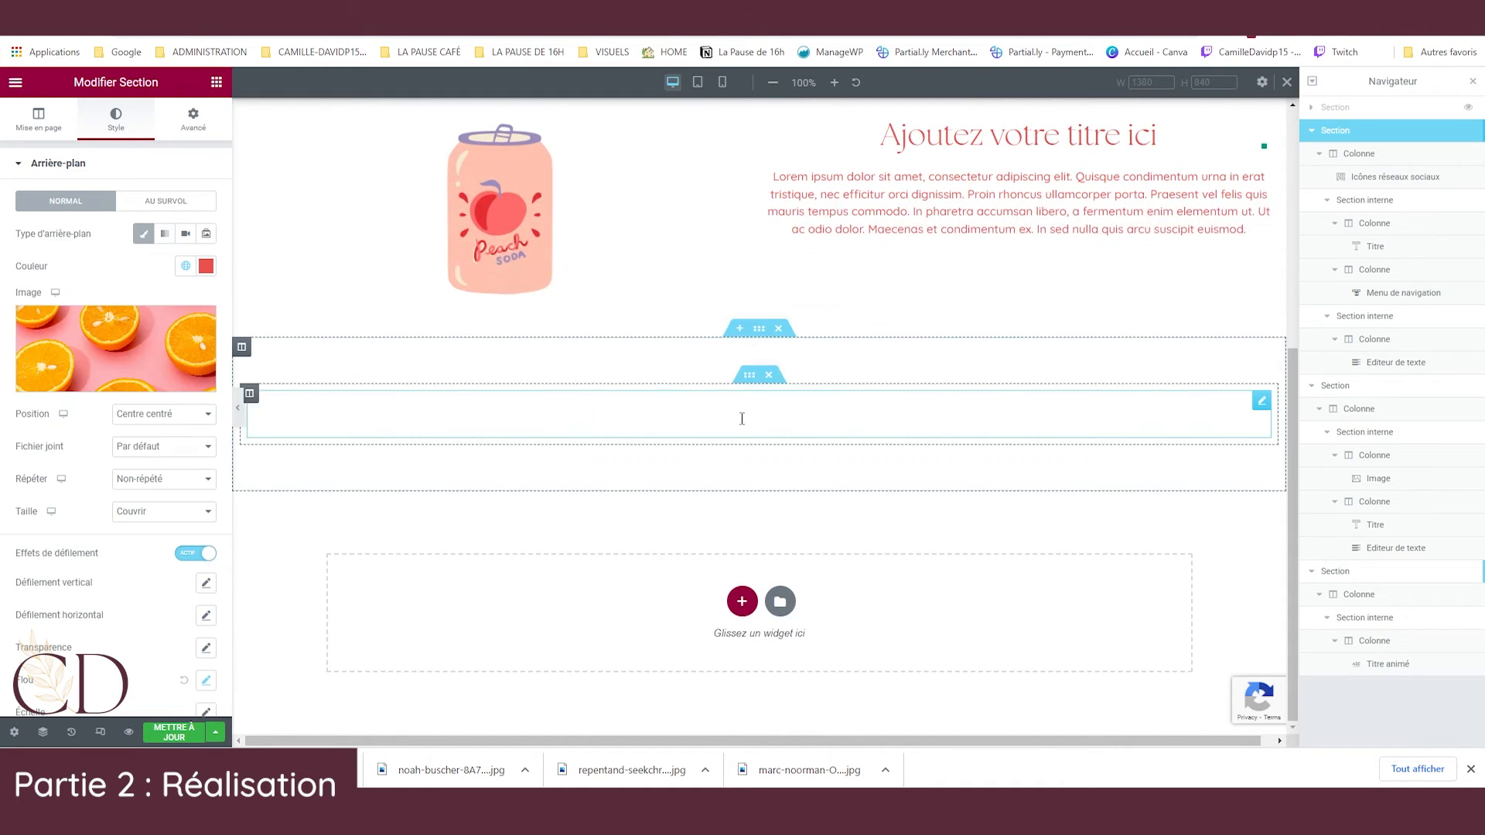
{"action": "left_click", "coordinate": [759, 329]}
{"action": "left_click", "coordinate": [185, 265]}
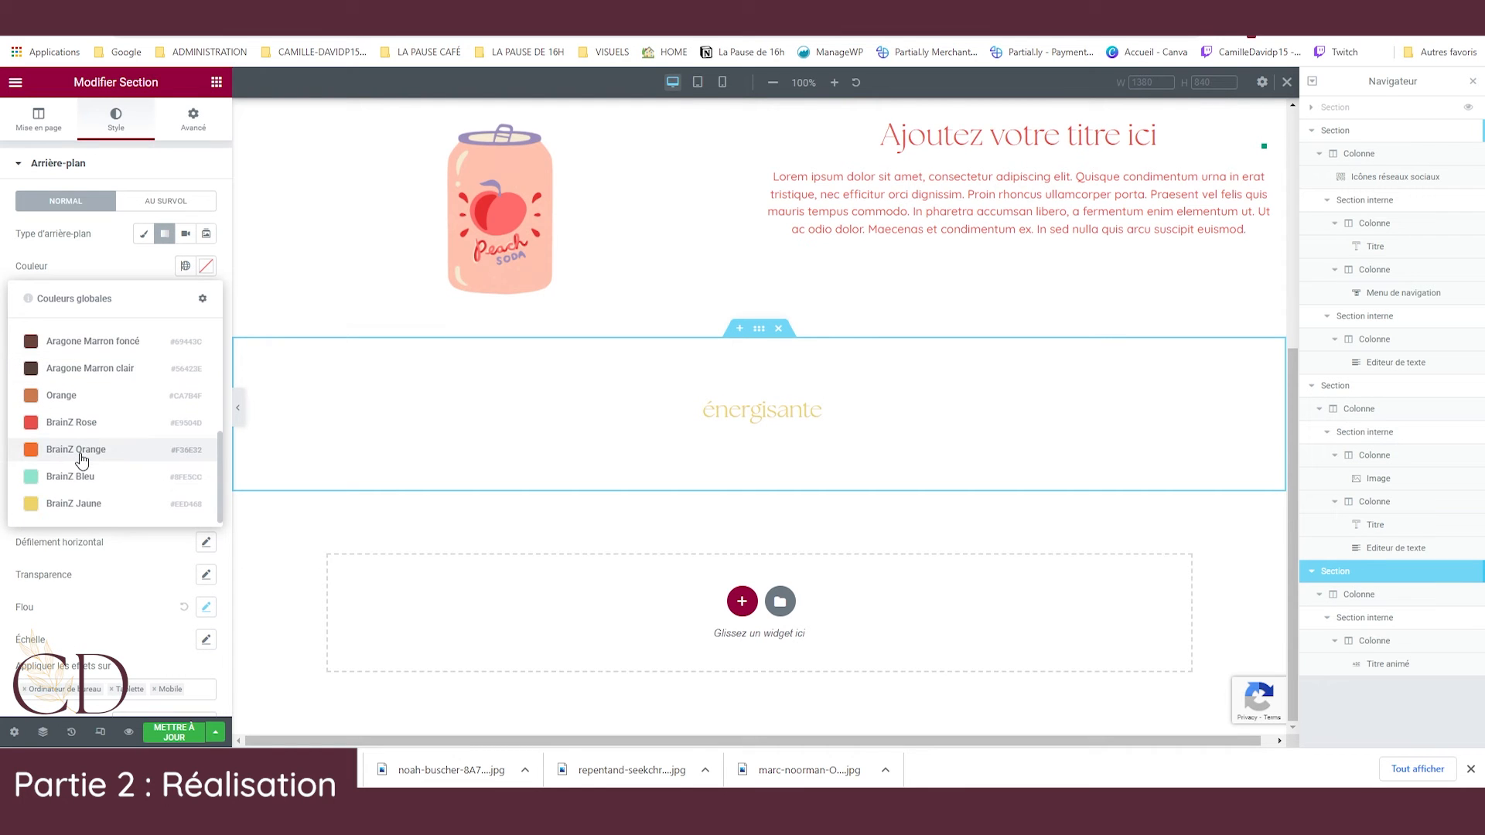
{"action": "left_click", "coordinate": [81, 455]}
{"action": "left_click", "coordinate": [185, 347]}
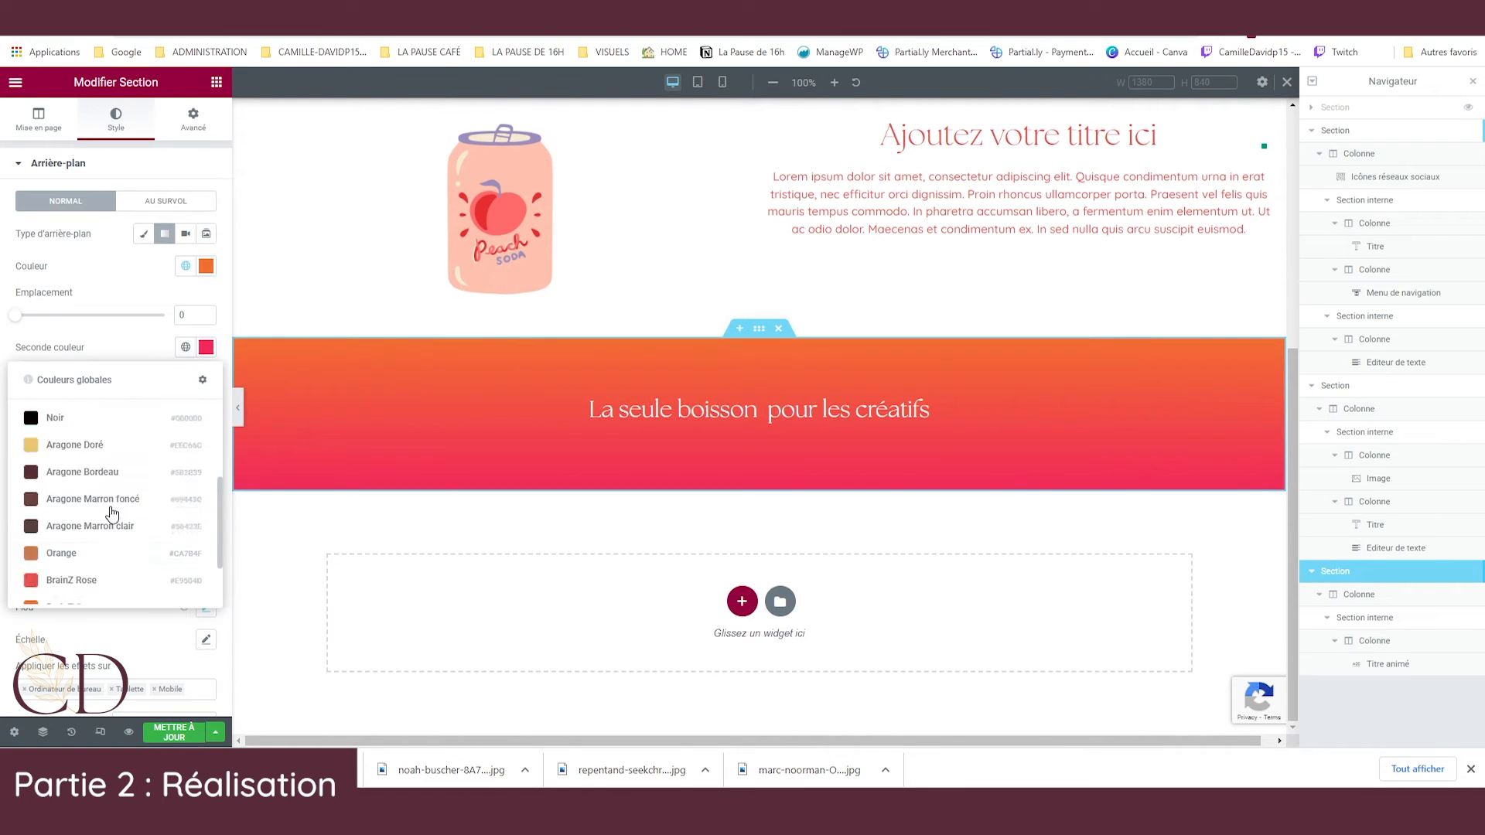
{"action": "left_click", "coordinate": [76, 586]}
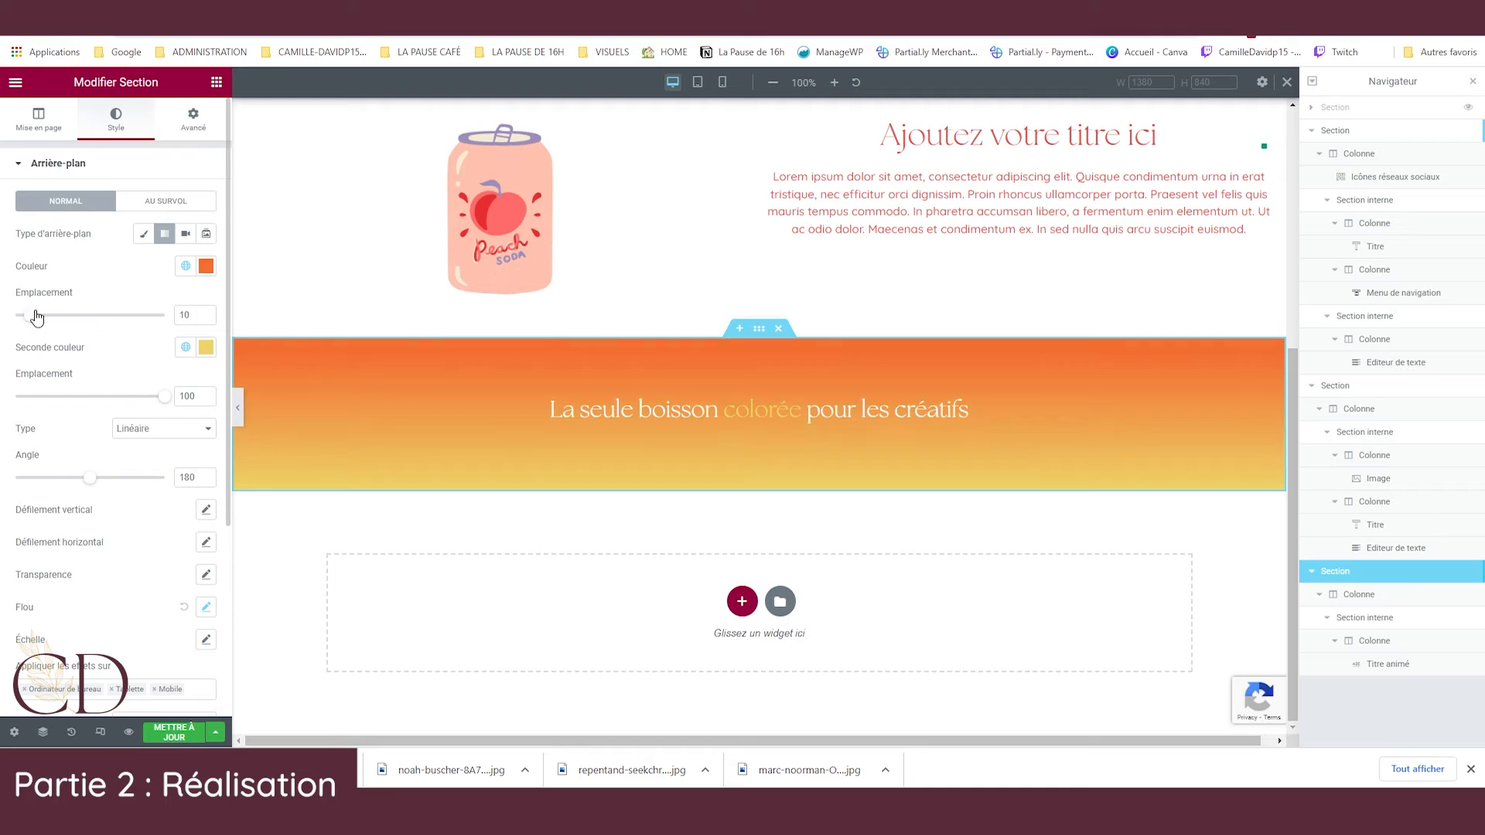
Set the tagline section's gradient stops to 40 for the first colour and 85 for the second, with an angle of 310.
{"action": "left_click_drag", "start_coordinate": [16, 315], "coordinate": [75, 315]}
{"action": "mouse_move", "coordinate": [164, 396]}
{"action": "left_mouse_down"}
{"action": "mouse_move", "coordinate": [107, 400]}
{"action": "mouse_move", "coordinate": [146, 396]}
{"action": "left_mouse_up"}
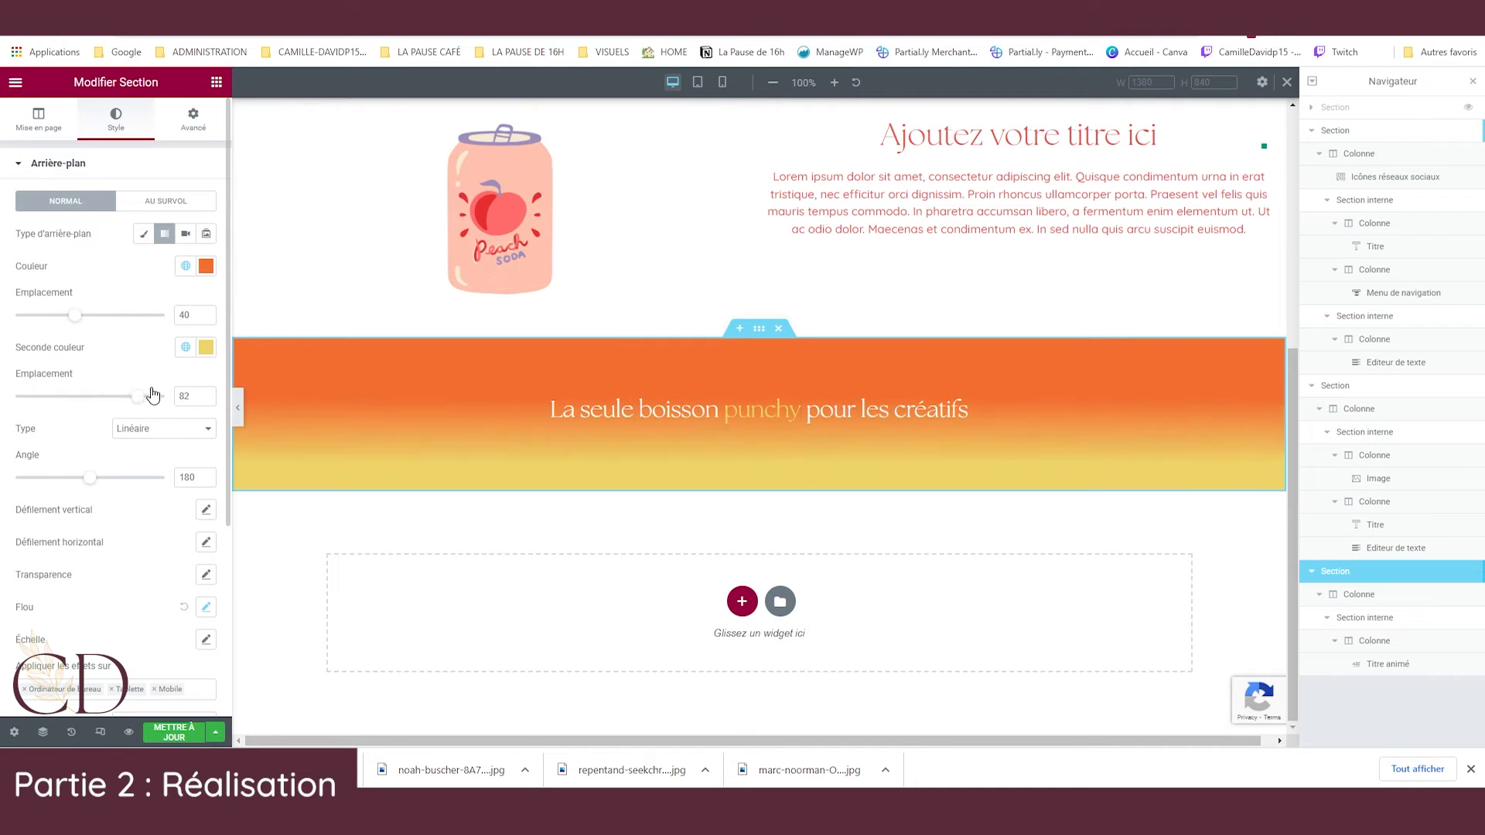
{"action": "left_click_drag", "start_coordinate": [90, 477], "coordinate": [145, 476]}
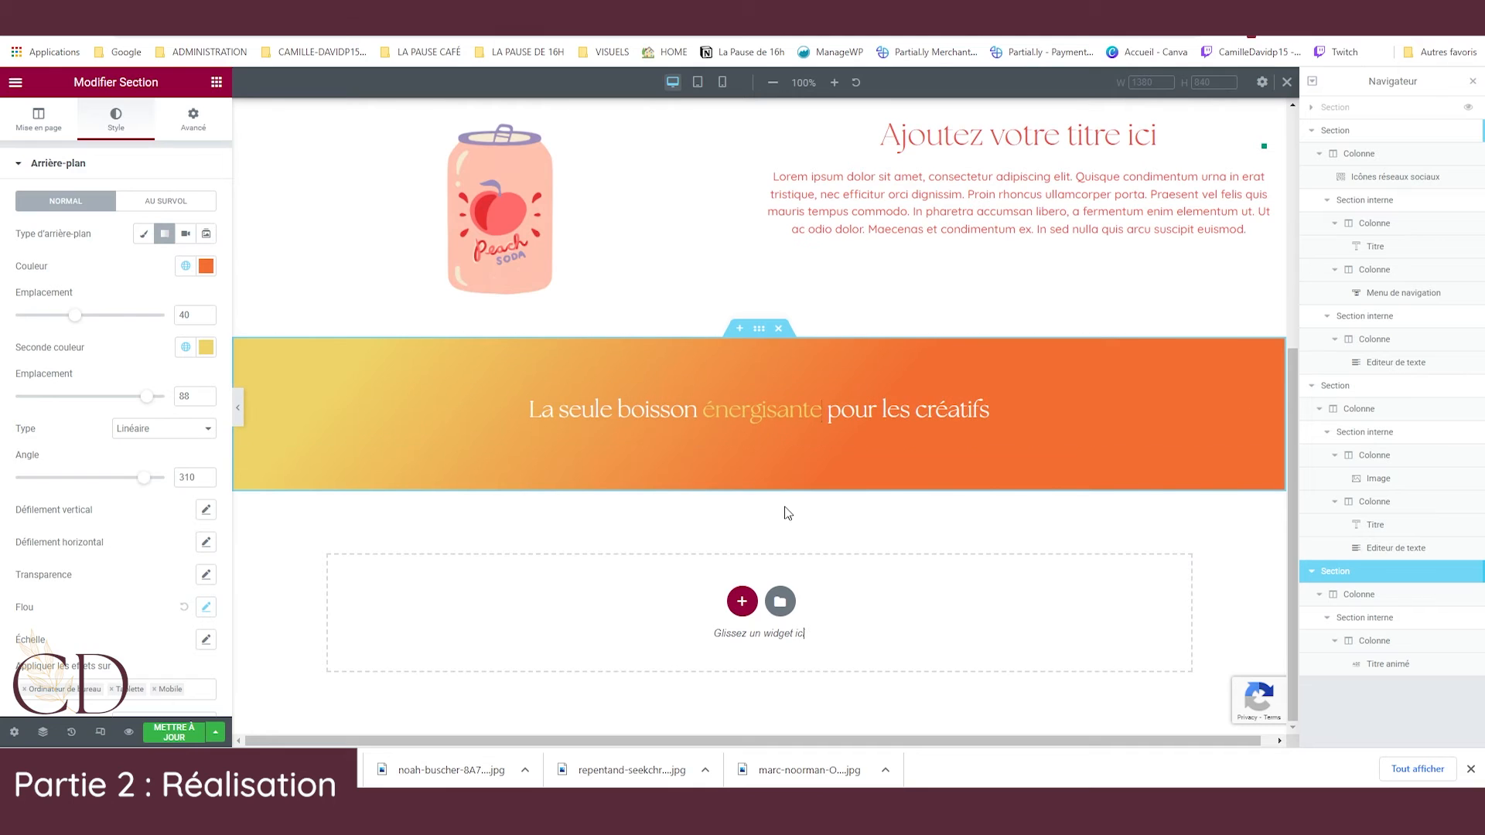
{"action": "left_click", "coordinate": [207, 399]}
{"action": "left_click", "coordinate": [207, 399]}
{"action": "left_click", "coordinate": [207, 400]}
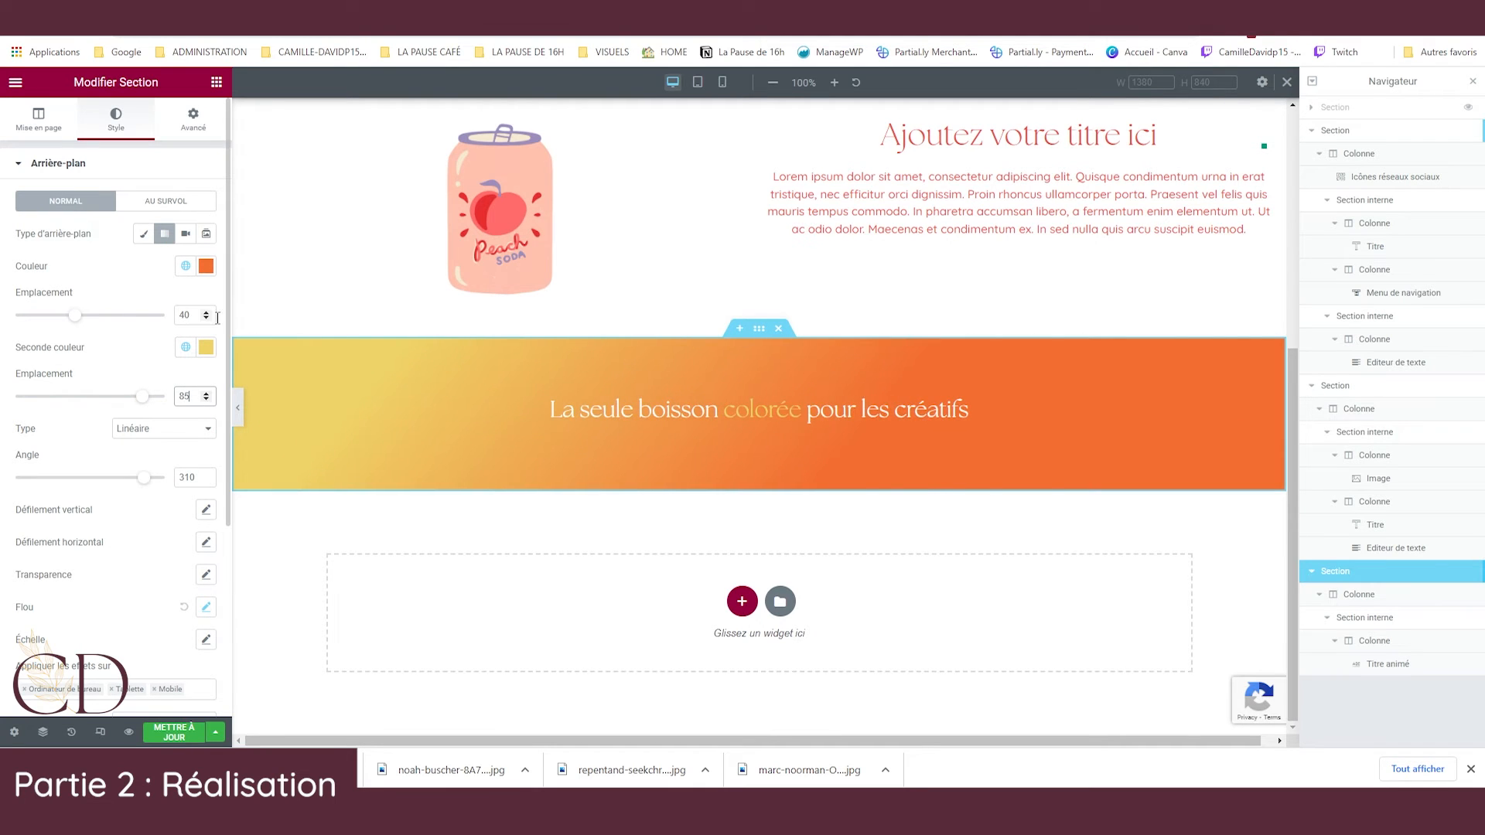
Try BrainZ Rose and BrainZ Bleu for the tagline's animated text, then restore BrainZ Jaune.
{"action": "left_click", "coordinate": [451, 398]}
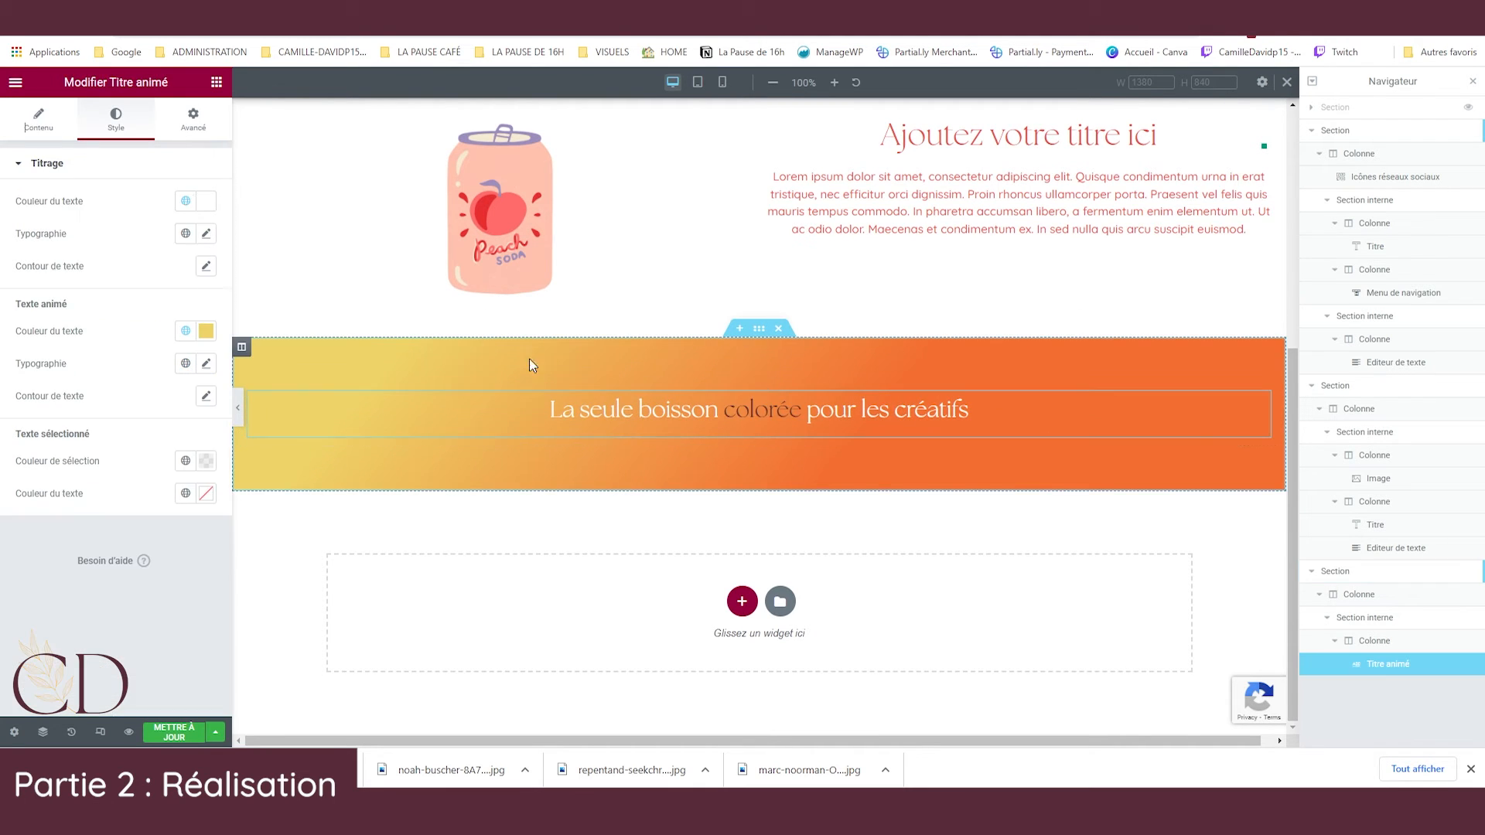
{"action": "left_click", "coordinate": [186, 331]}
{"action": "left_click", "coordinate": [87, 496]}
{"action": "left_click", "coordinate": [186, 331]}
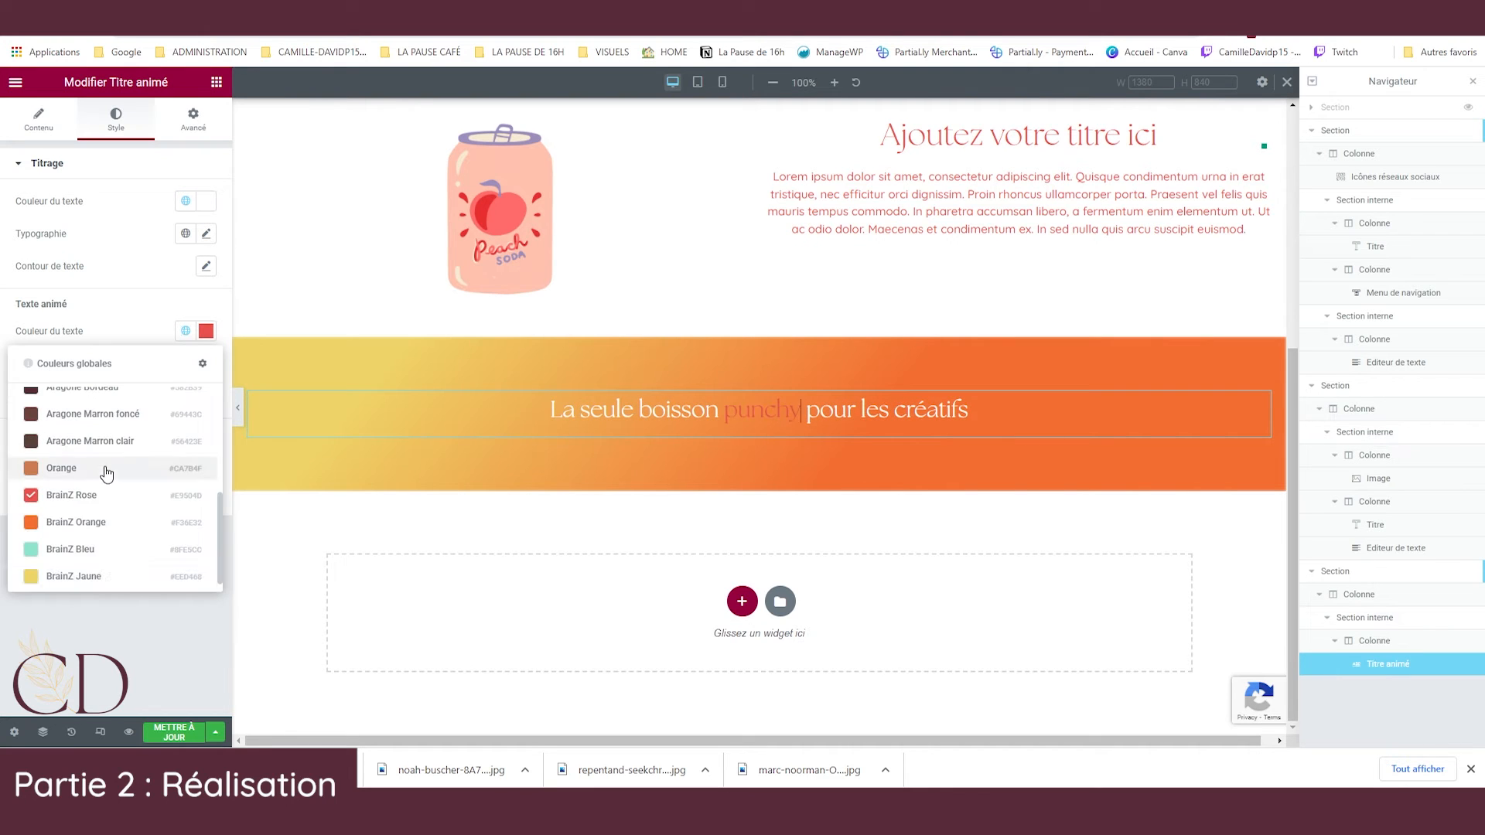
{"action": "left_click", "coordinate": [98, 548]}
{"action": "left_click", "coordinate": [186, 332]}
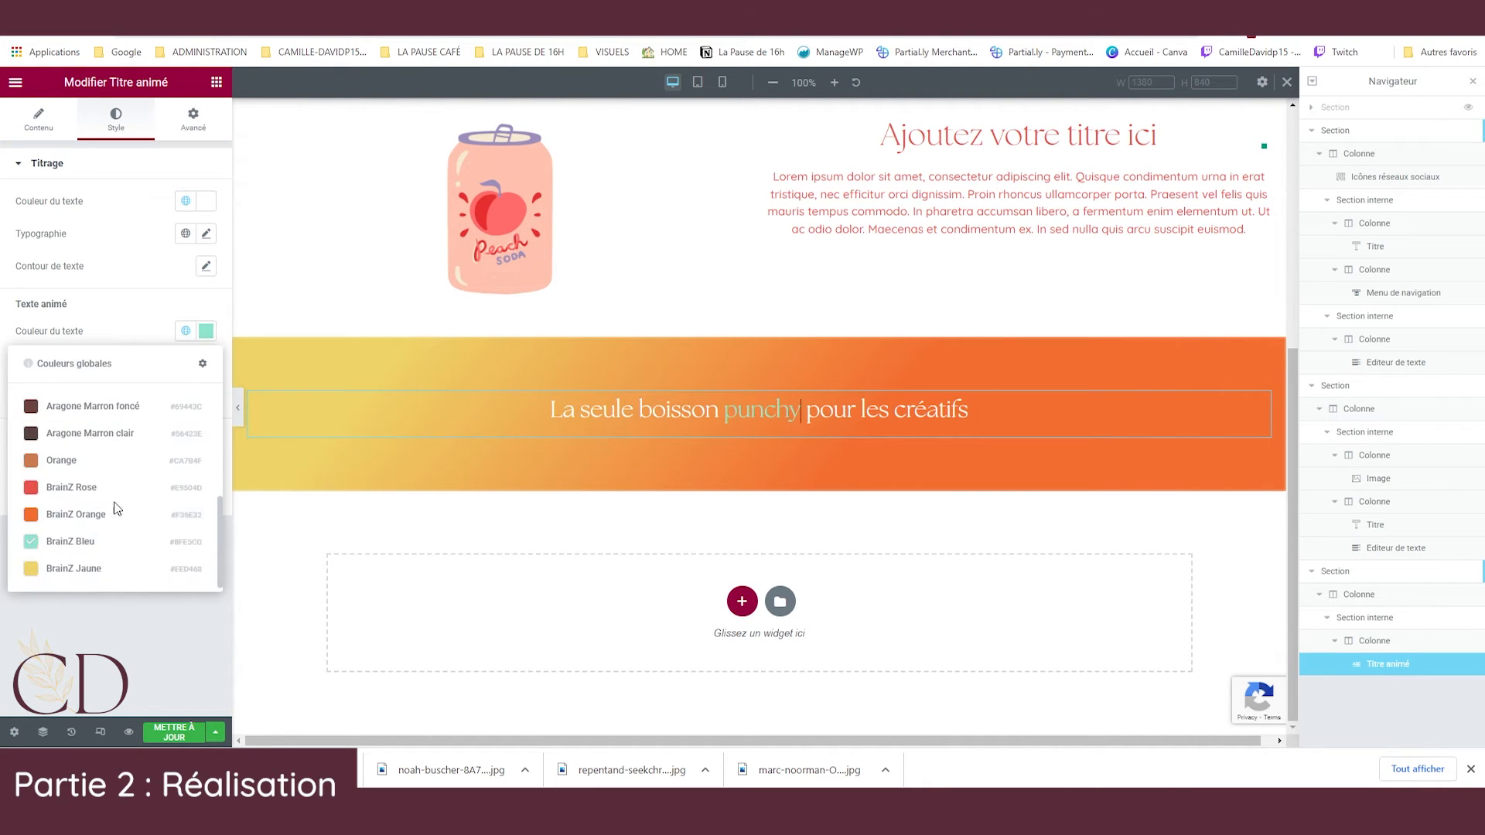
{"action": "left_click", "coordinate": [100, 571]}
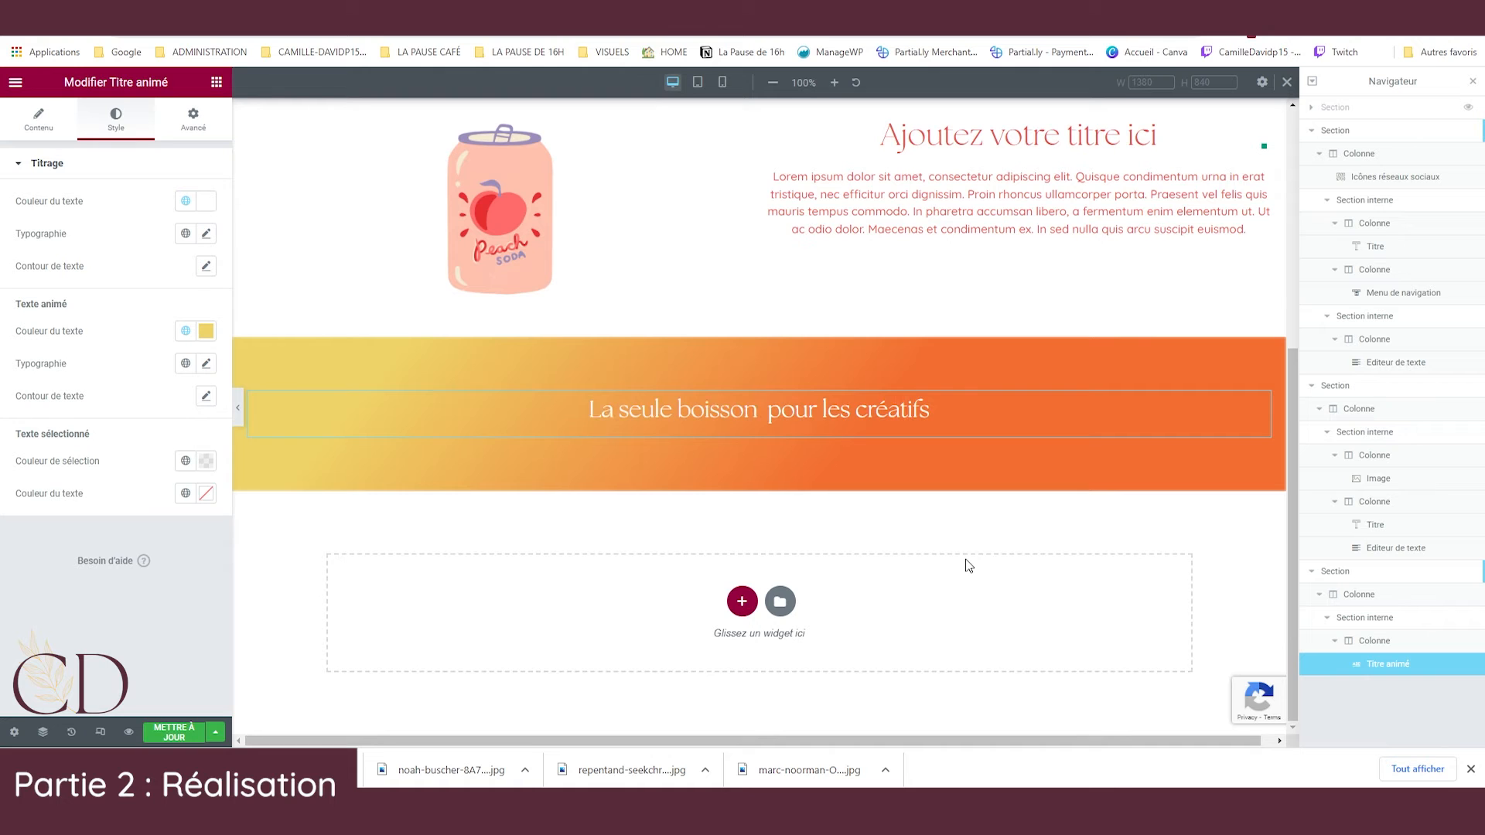
{"action": "scroll", "coordinate": [886, 591], "scroll_direction": "up", "scroll_amount": 5}
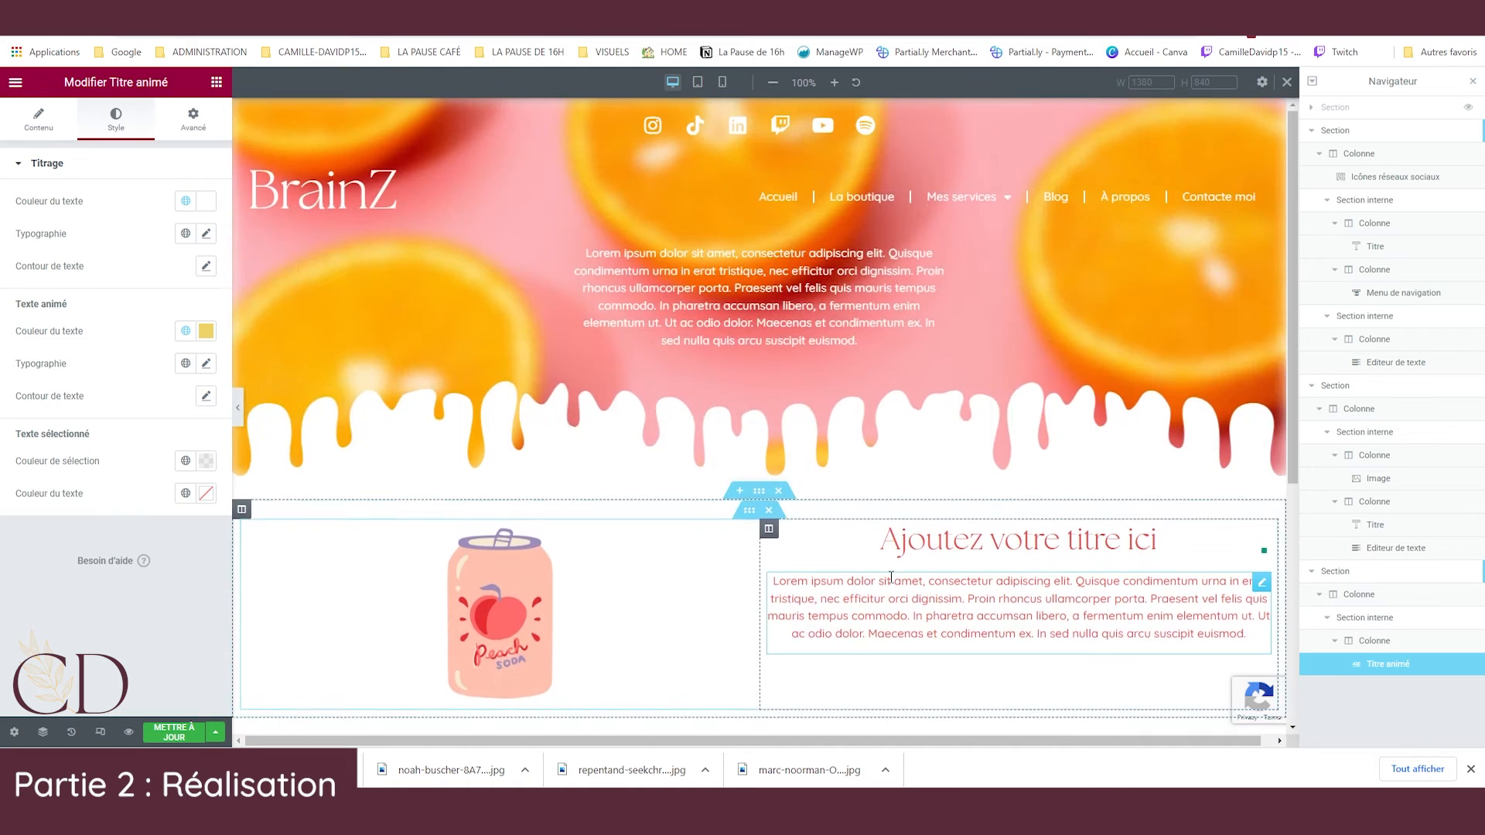
{"action": "scroll", "coordinate": [919, 379], "scroll_direction": "down", "scroll_amount": 3}
{"action": "scroll", "coordinate": [900, 398], "scroll_direction": "down", "scroll_amount": 2}
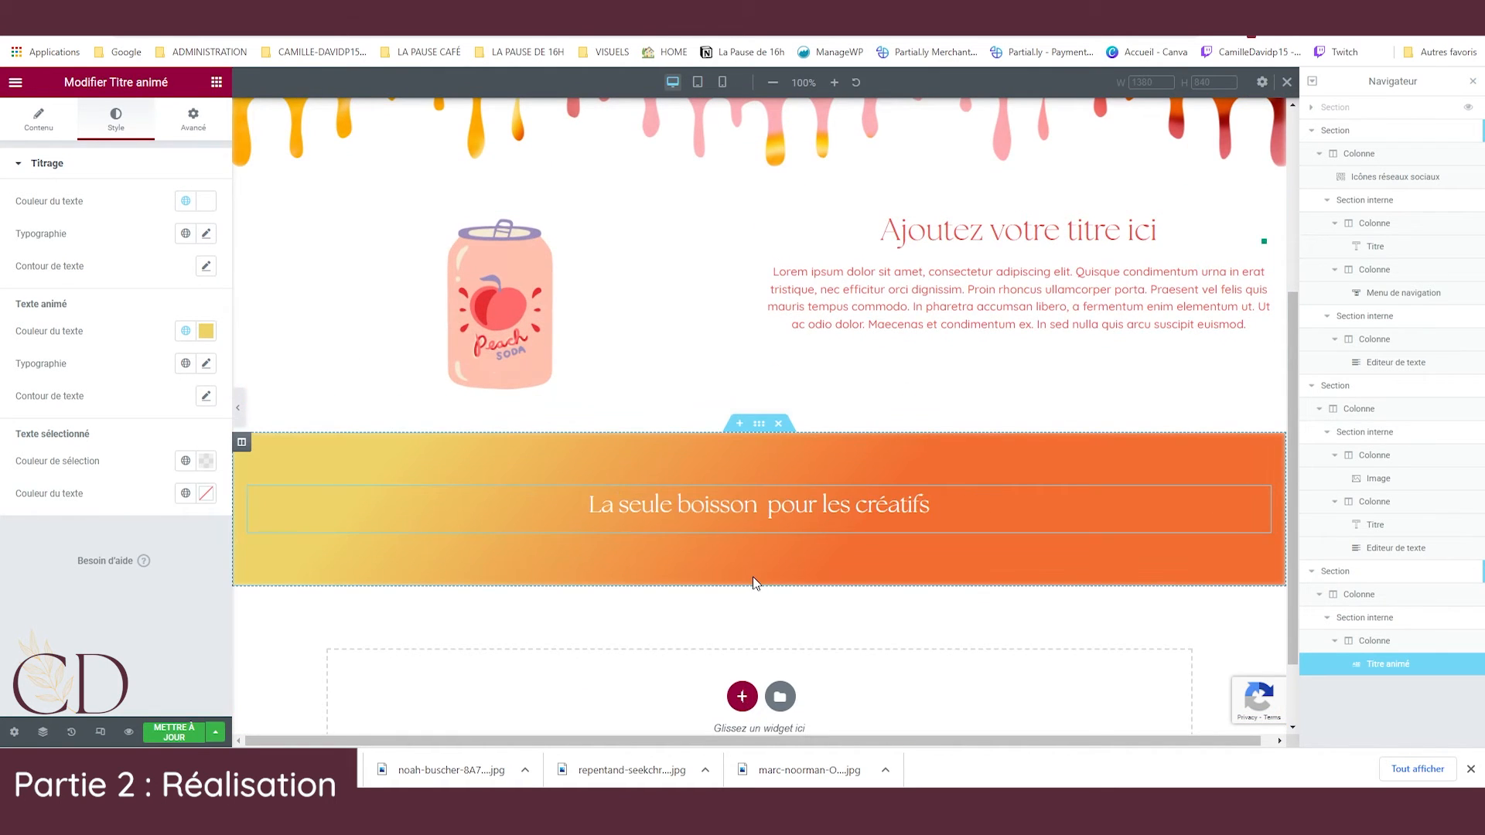
{"action": "scroll", "coordinate": [800, 275], "scroll_direction": "up", "scroll_amount": 2}
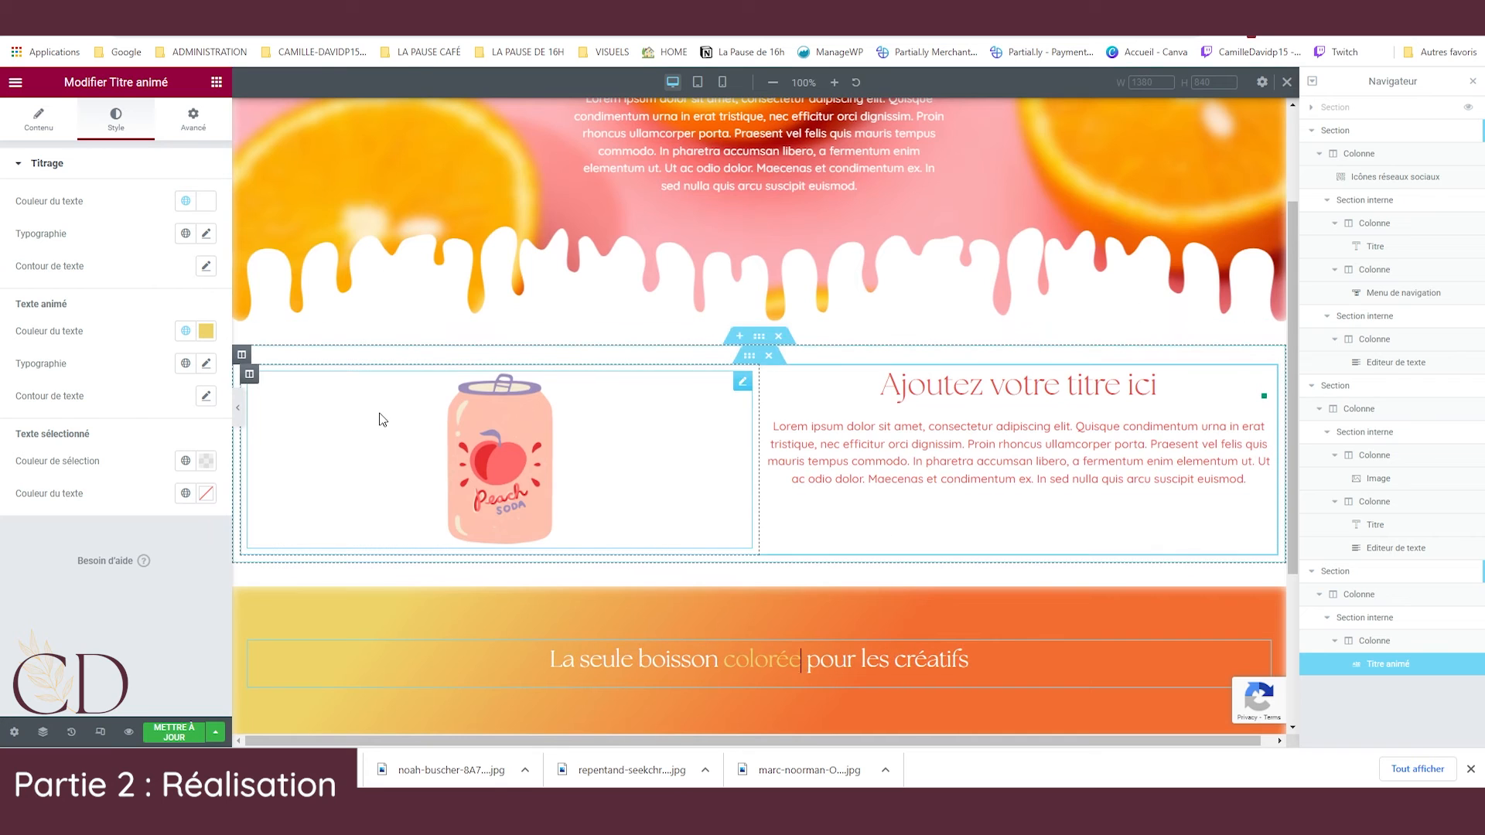
Switch to Unsplash and look through the orange photo results for a suitable image.
{"action": "left_click", "coordinate": [217, 84]}
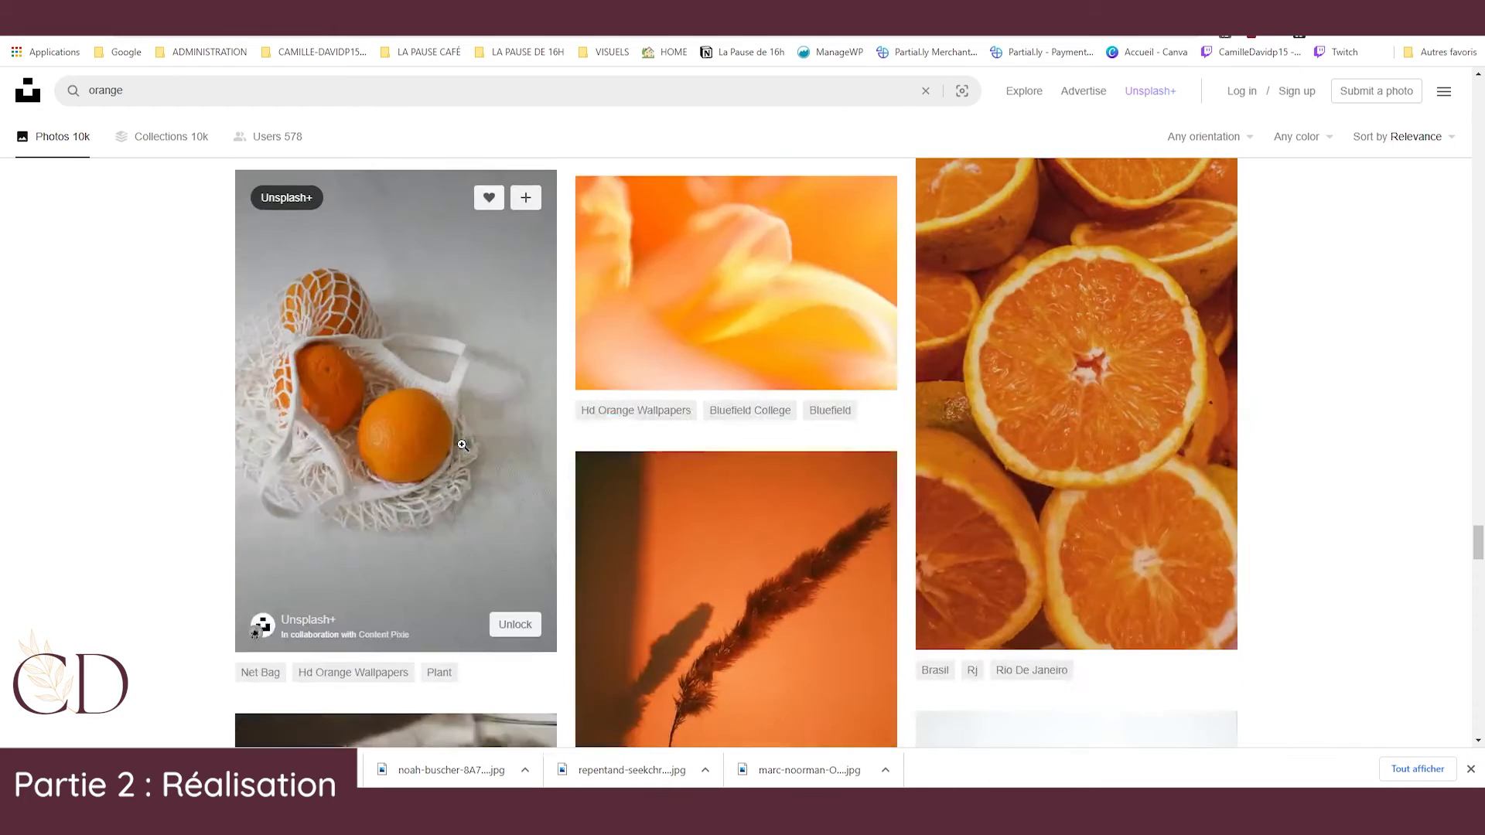
{"action": "scroll", "coordinate": [463, 445], "scroll_direction": "down", "scroll_amount": 20}
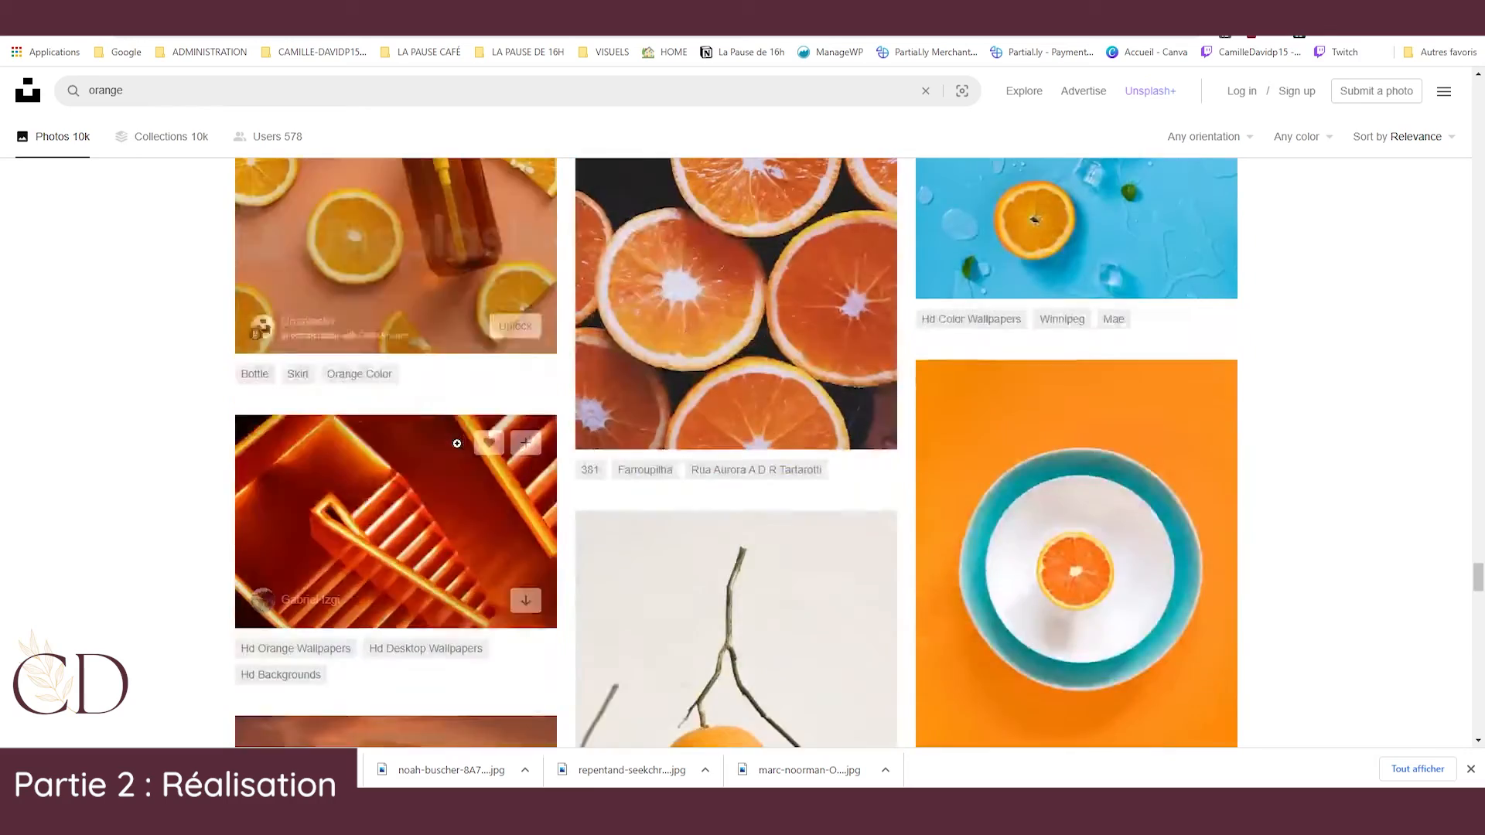
{"action": "scroll", "coordinate": [458, 444], "scroll_direction": "down", "scroll_amount": 20}
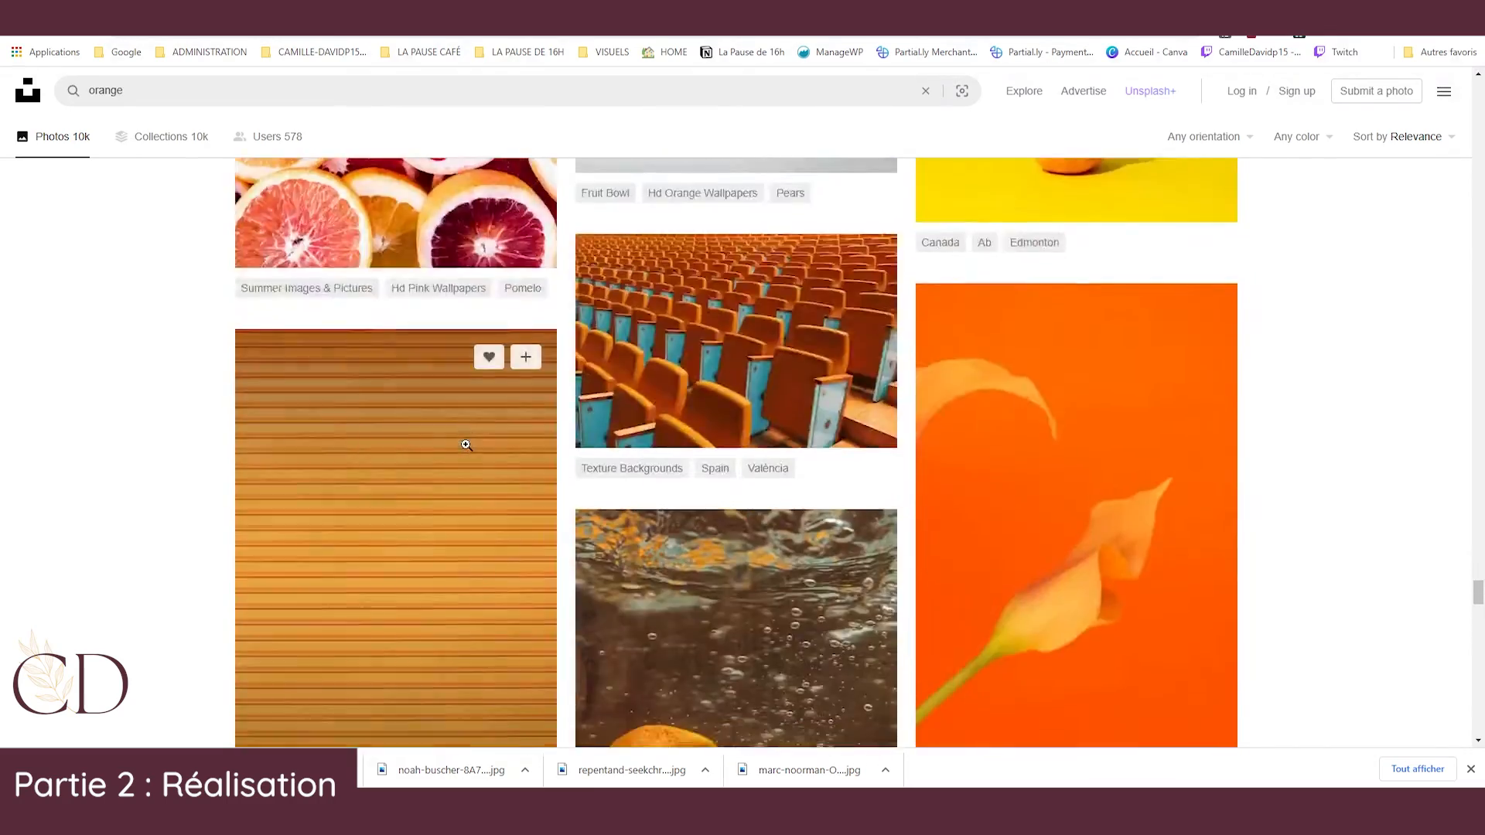
{"action": "scroll", "coordinate": [466, 446], "scroll_direction": "down", "scroll_amount": 4}
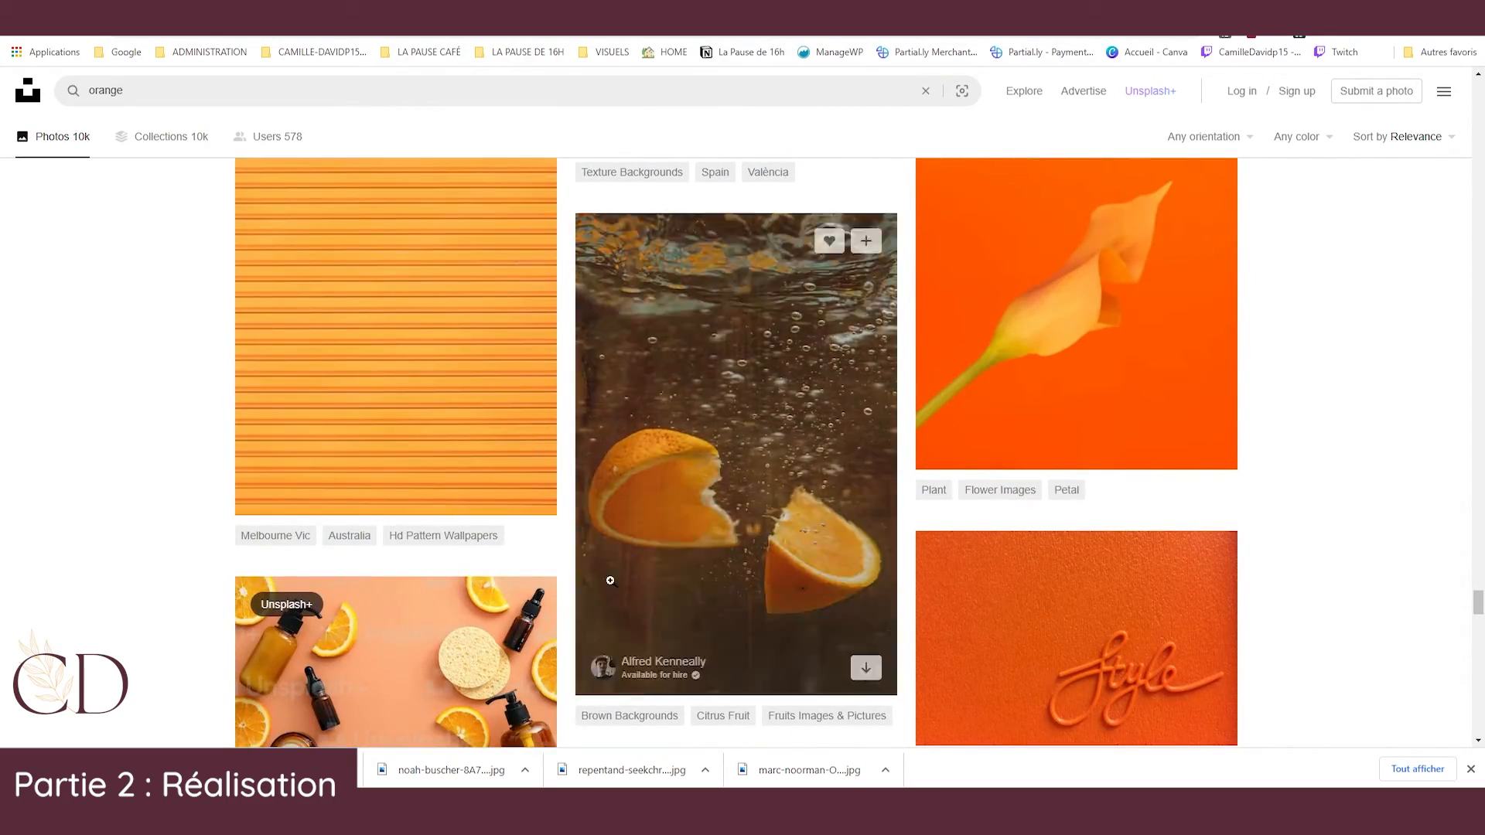
{"action": "scroll", "coordinate": [332, 554], "scroll_direction": "down", "scroll_amount": 12}
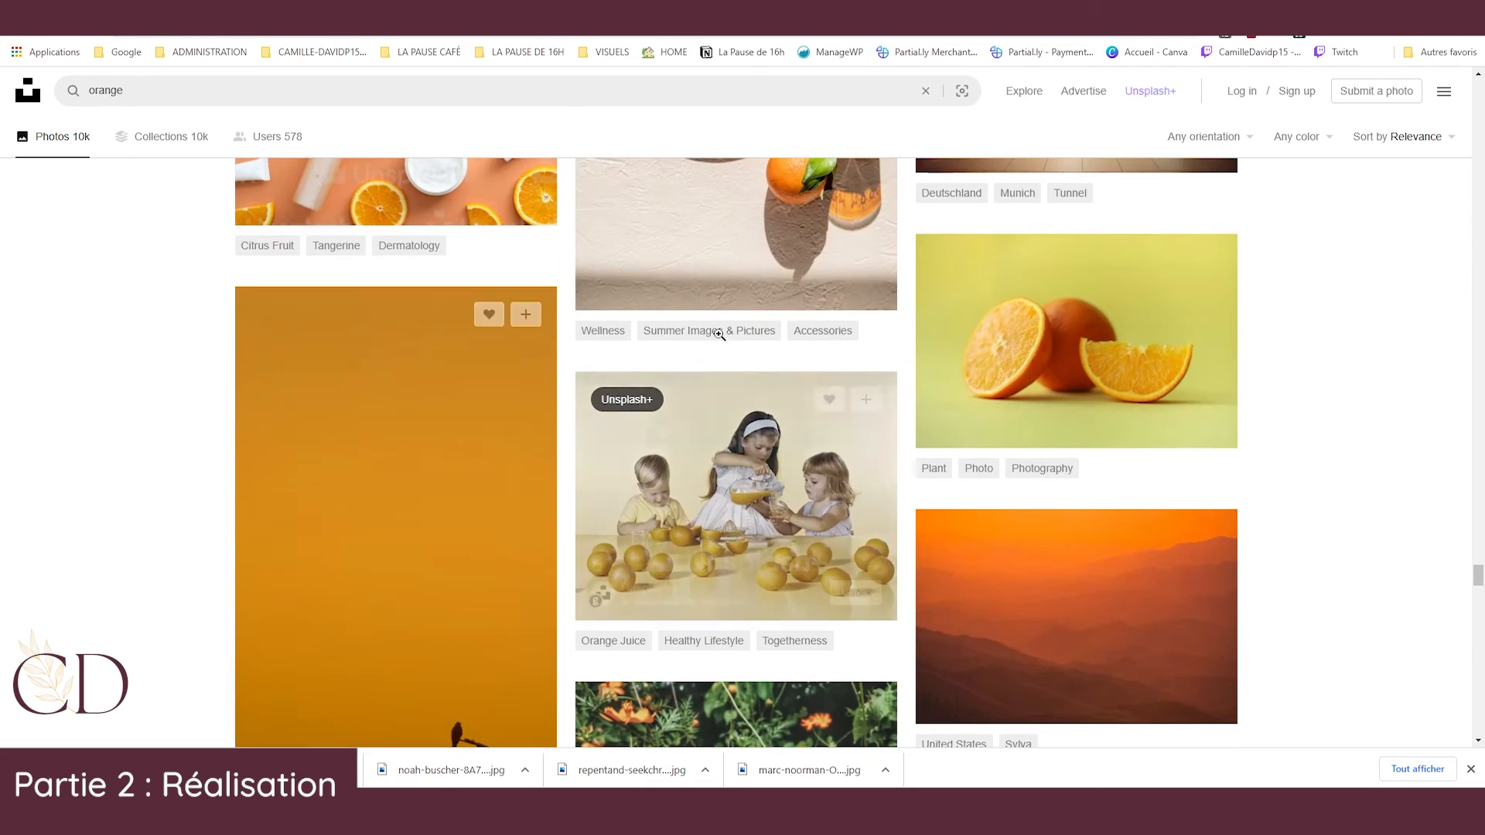
Switch to the Unsplash results for soda and examine the photos for a suitable drink can image.
{"action": "left_click", "coordinate": [224, 8]}
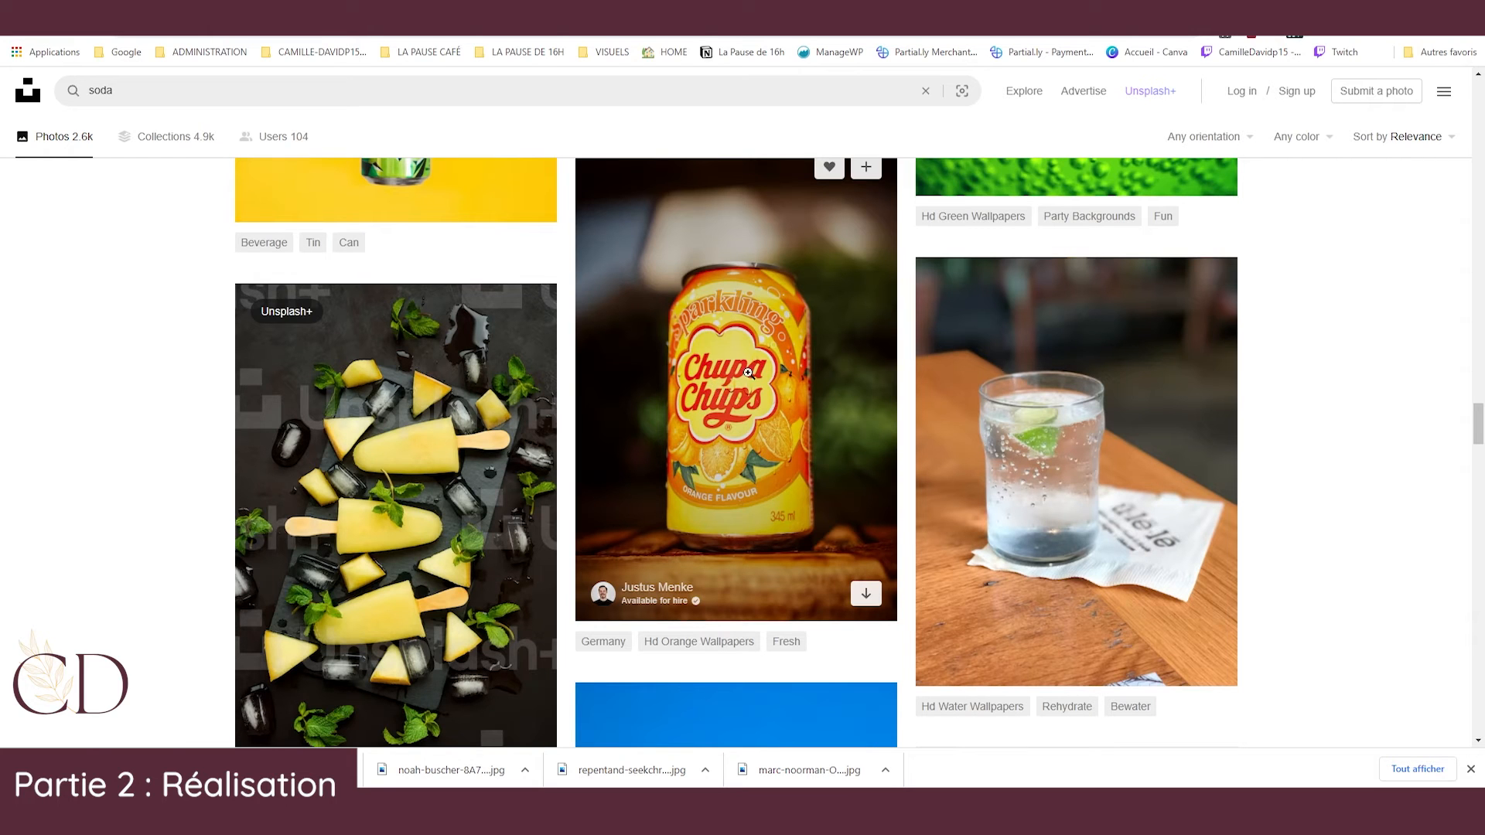
{"action": "scroll", "coordinate": [680, 362], "scroll_direction": "down", "scroll_amount": 6}
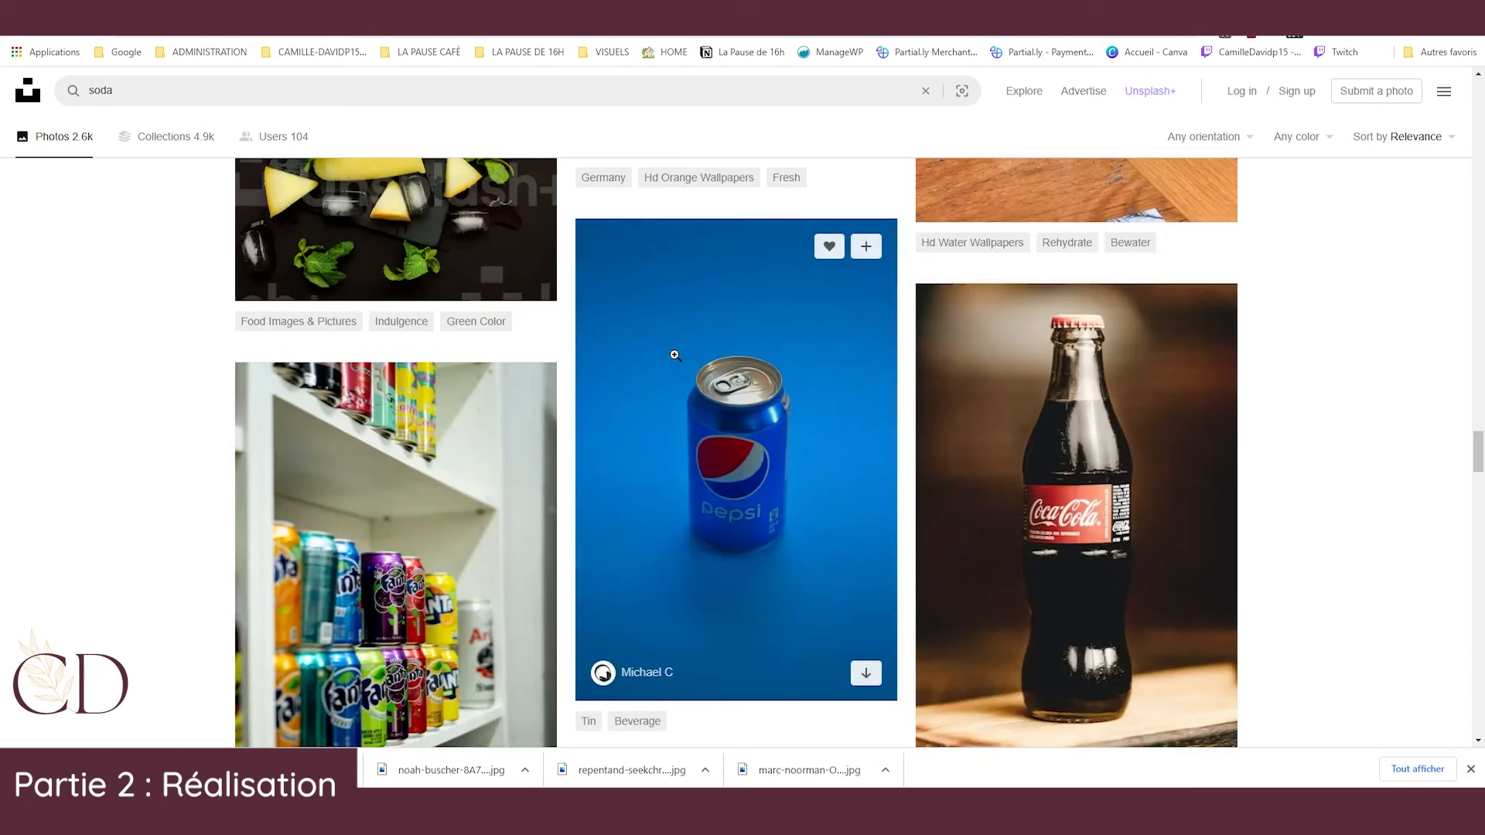
{"action": "scroll", "coordinate": [709, 242], "scroll_direction": "up", "scroll_amount": 4}
{"action": "scroll", "coordinate": [668, 273], "scroll_direction": "down", "scroll_amount": 10}
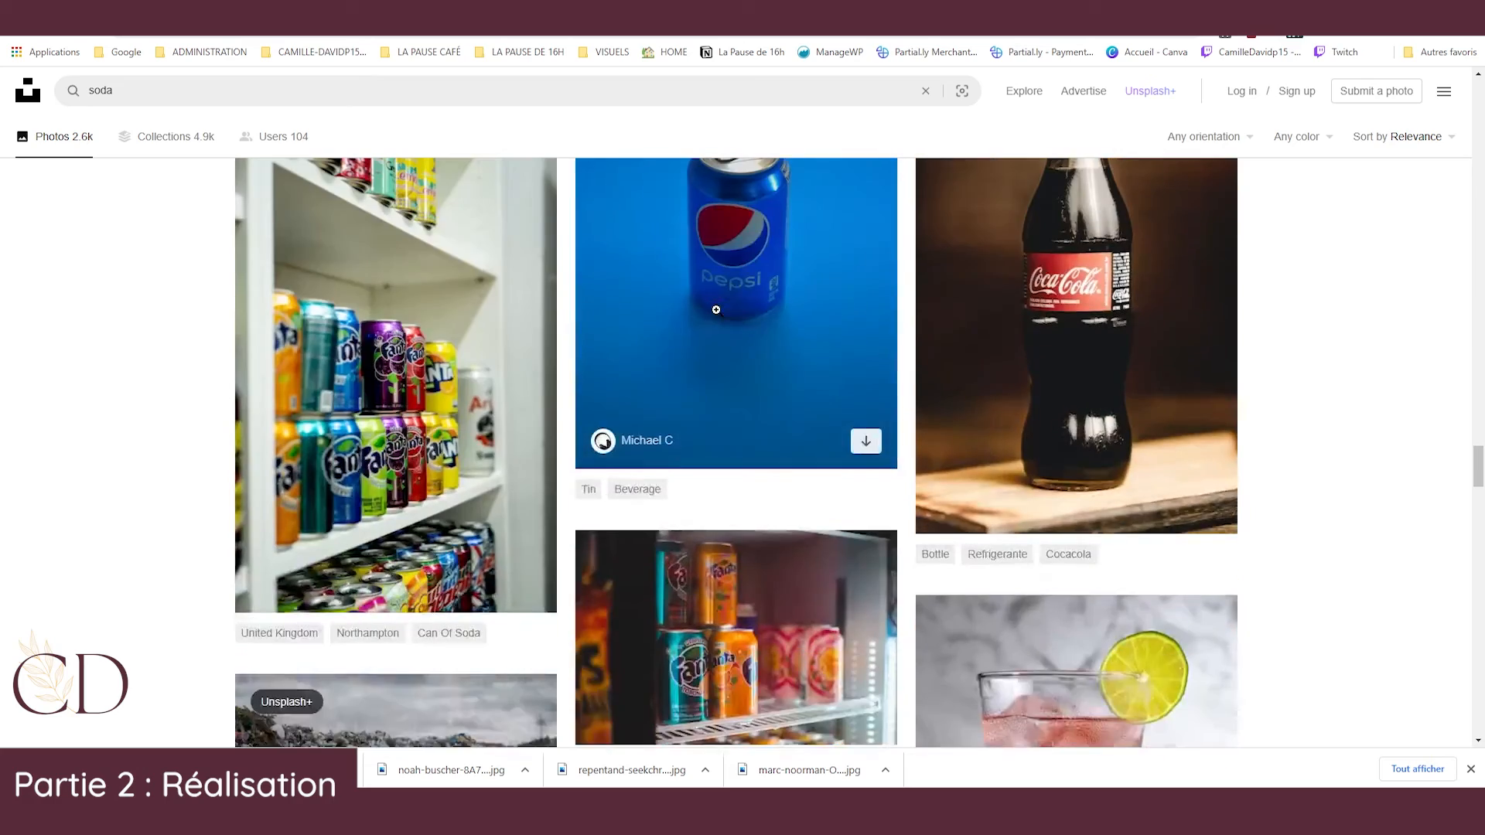
{"action": "scroll", "coordinate": [716, 310], "scroll_direction": "down", "scroll_amount": 5}
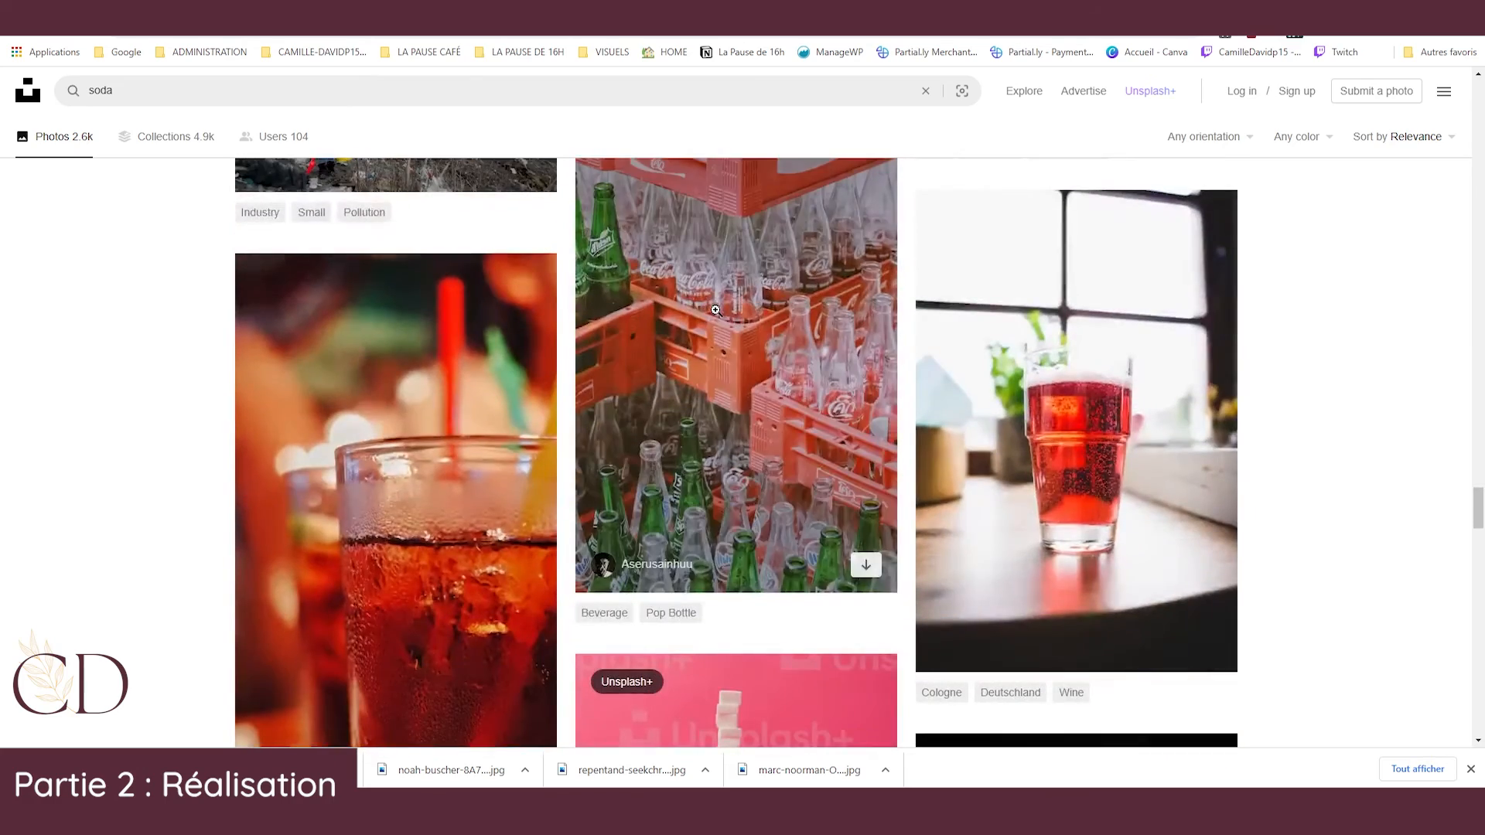
{"action": "scroll", "coordinate": [677, 390], "scroll_direction": "down", "scroll_amount": 15}
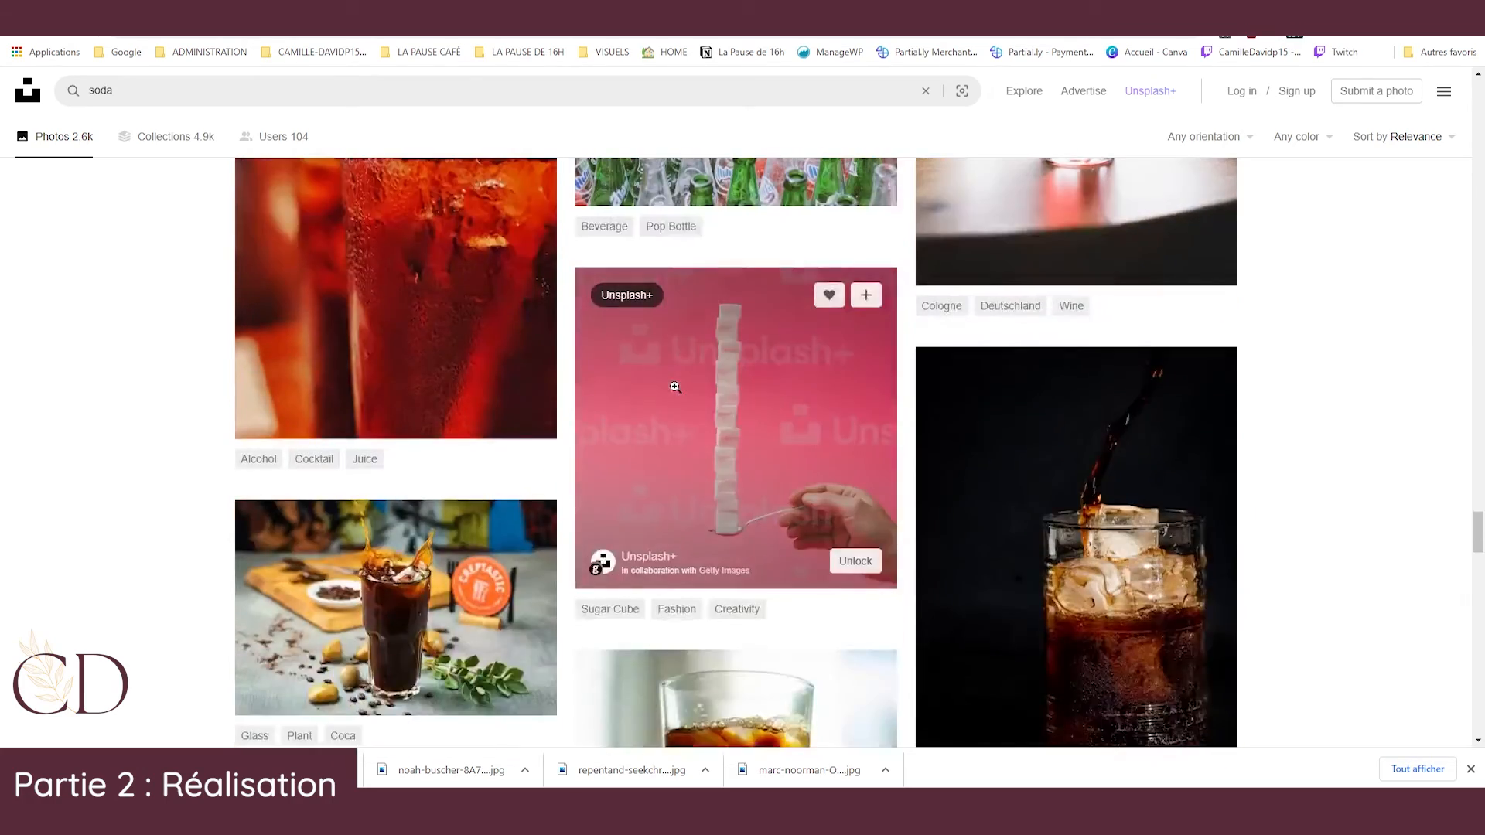
{"action": "scroll", "coordinate": [676, 386], "scroll_direction": "down", "scroll_amount": 6}
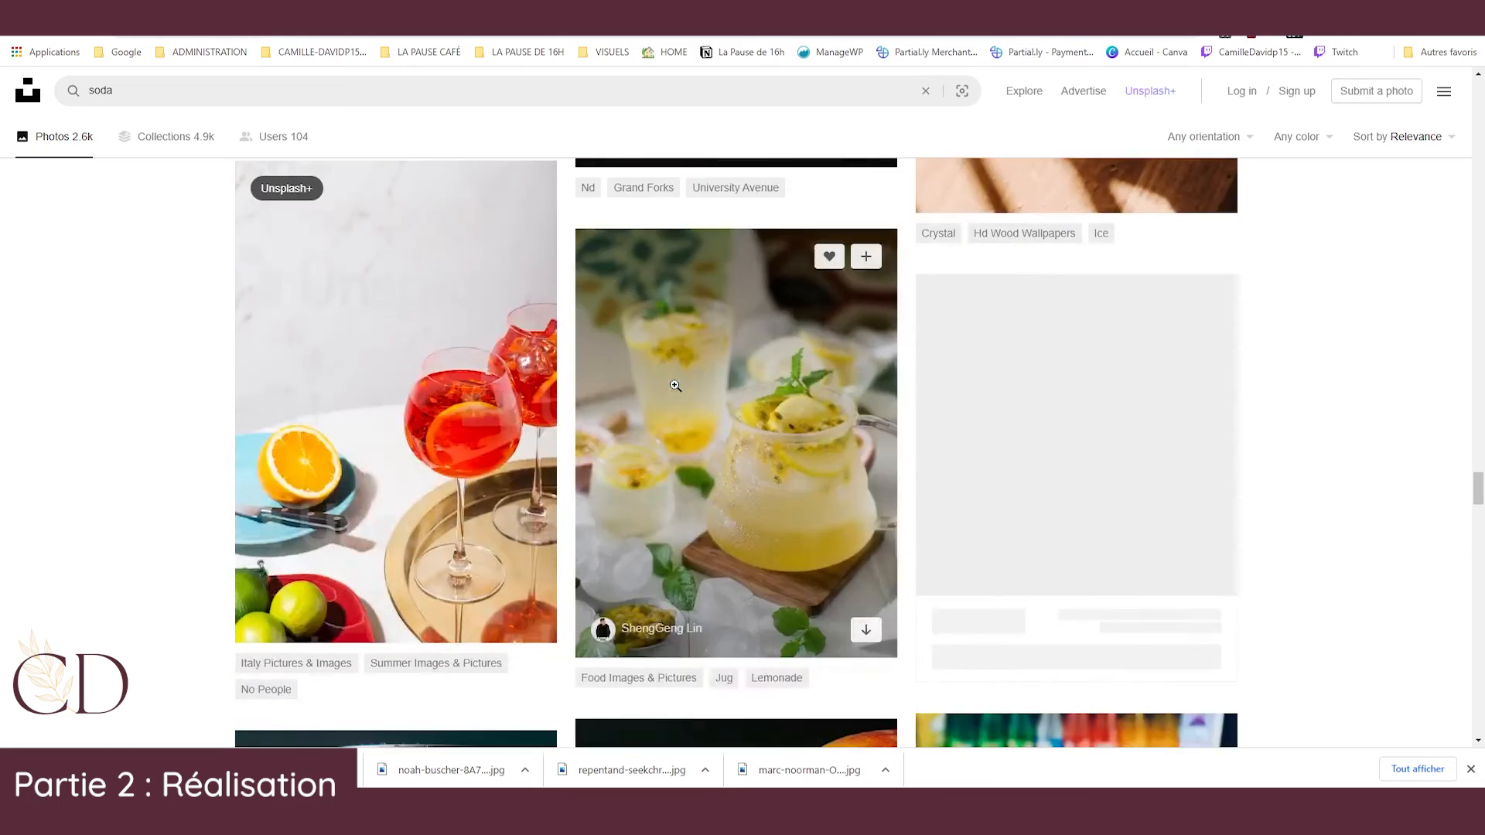
{"action": "scroll", "coordinate": [675, 386], "scroll_direction": "down", "scroll_amount": 4}
{"action": "scroll", "coordinate": [675, 386], "scroll_direction": "down", "scroll_amount": 8}
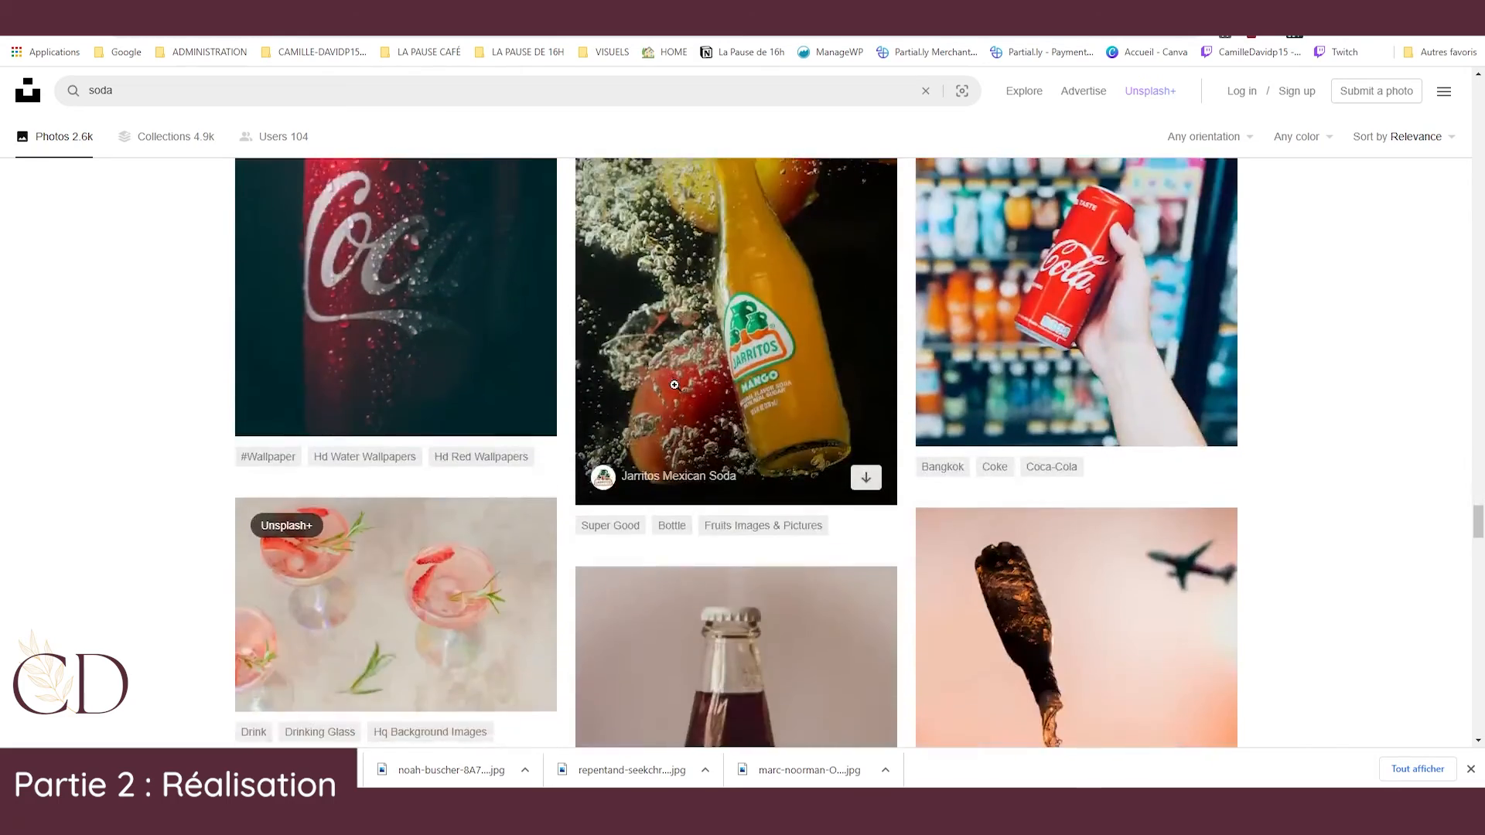
{"action": "scroll", "coordinate": [594, 393], "scroll_direction": "down", "scroll_amount": 15}
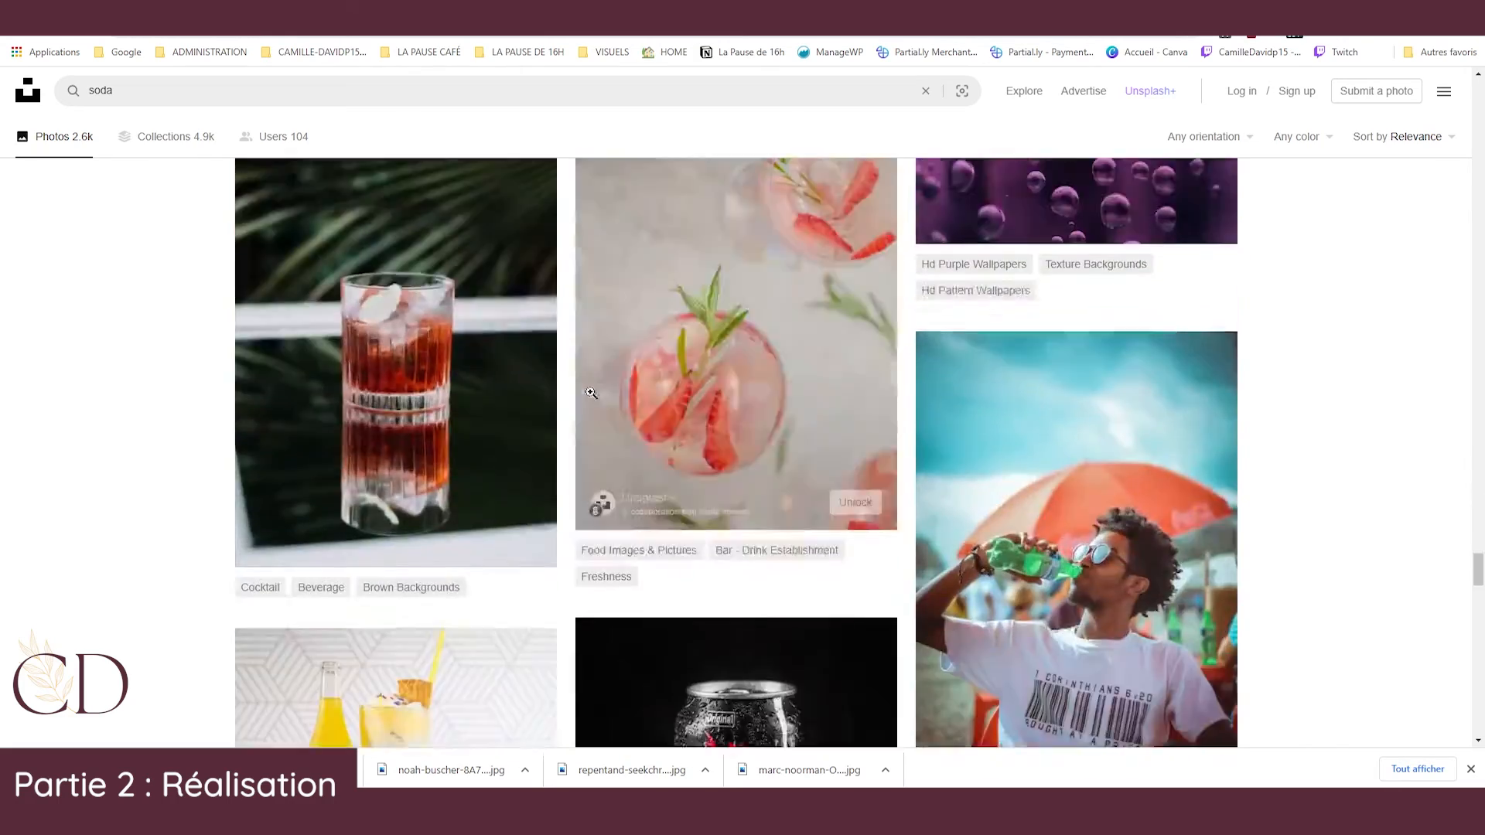
{"action": "scroll", "coordinate": [590, 390], "scroll_direction": "down", "scroll_amount": 8}
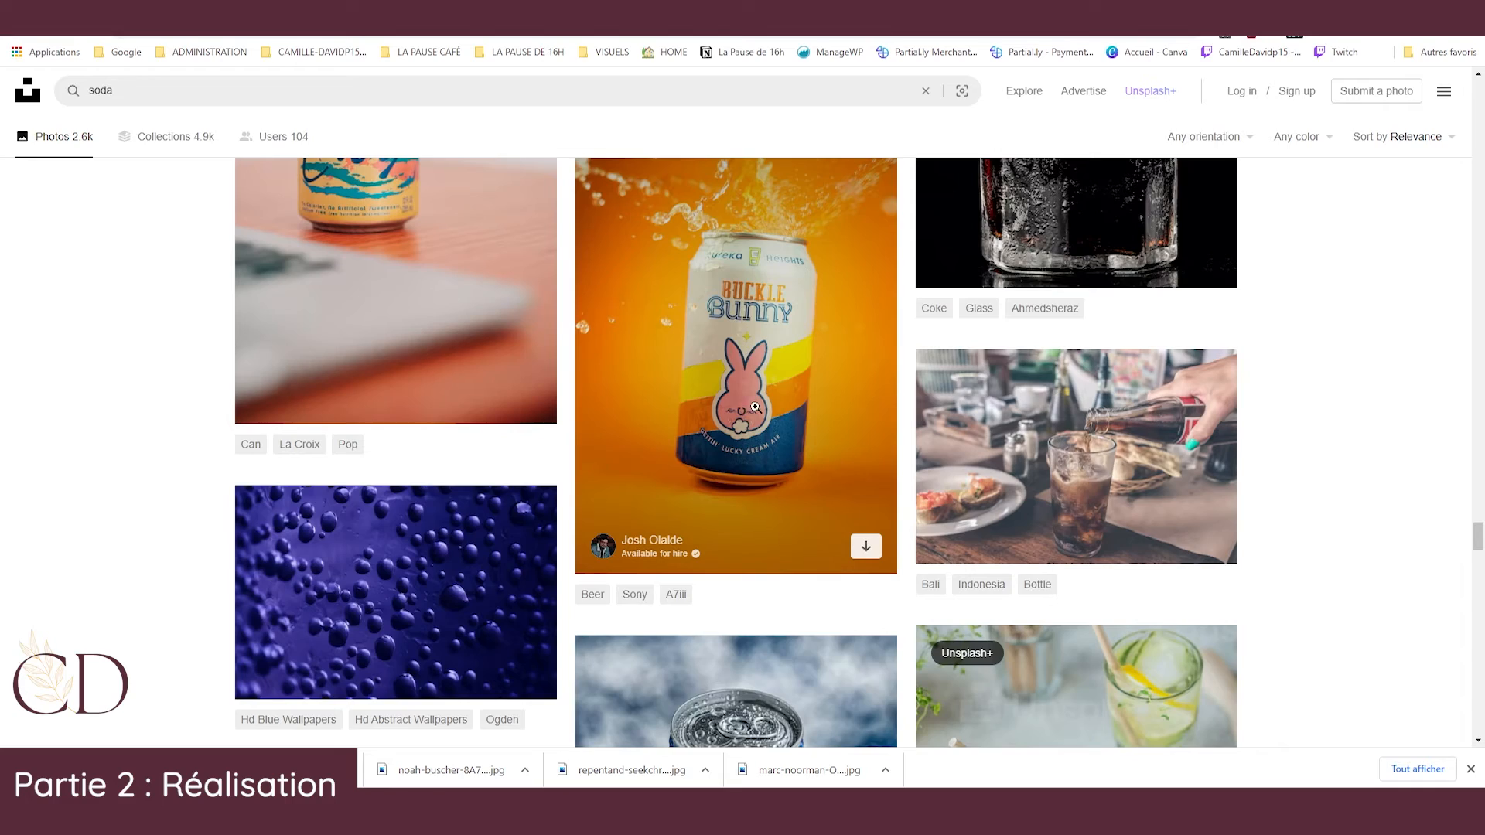
{"action": "scroll", "coordinate": [747, 364], "scroll_direction": "down", "scroll_amount": 5}
{"action": "scroll", "coordinate": [729, 330], "scroll_direction": "up", "scroll_amount": 5}
{"action": "scroll", "coordinate": [730, 330], "scroll_direction": "down", "scroll_amount": 9}
{"action": "scroll", "coordinate": [684, 368], "scroll_direction": "down", "scroll_amount": 15}
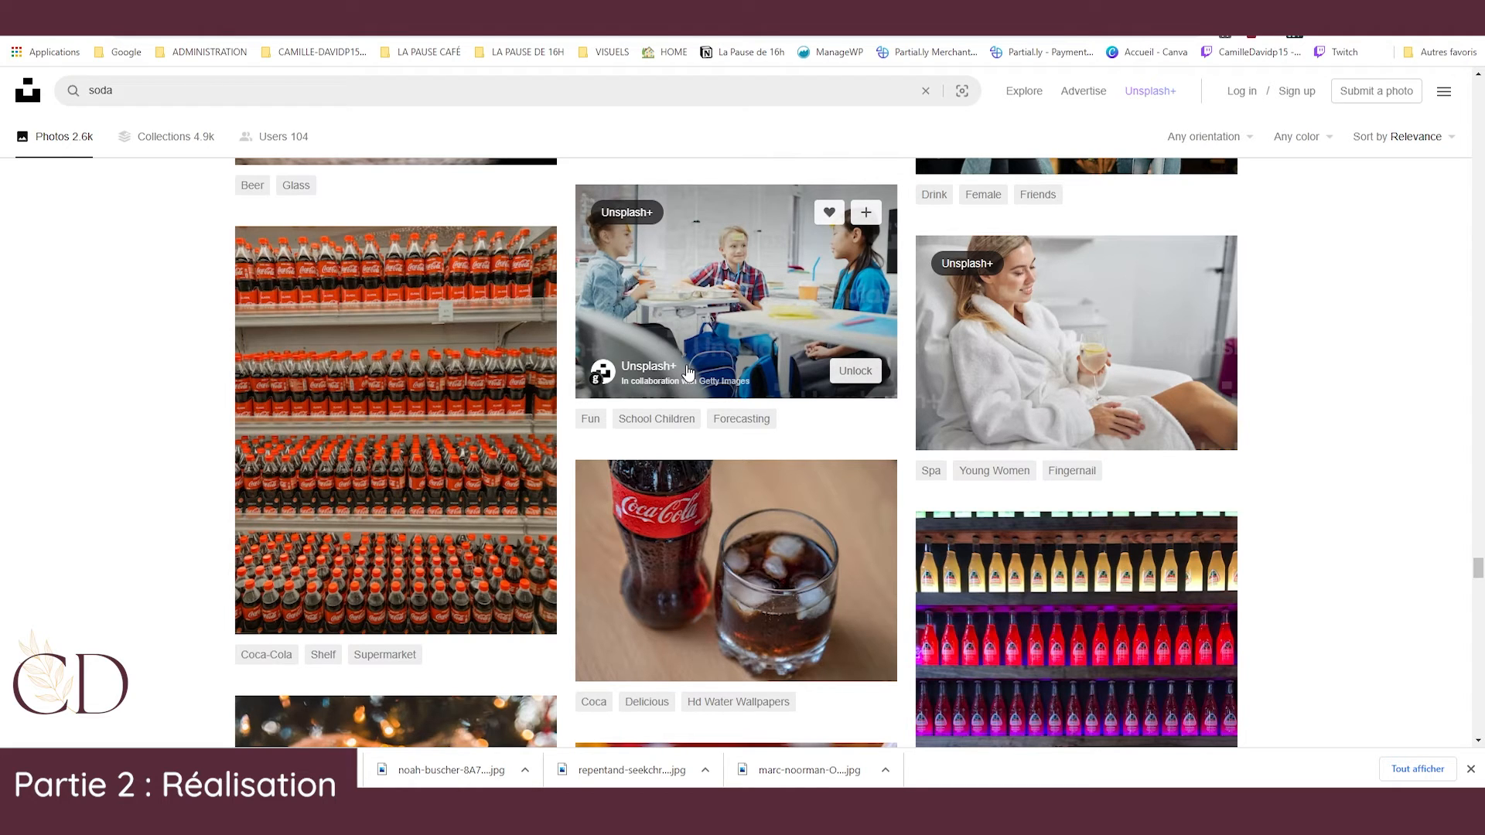
Find the photo of the red and green watermelon soda can on a bamboo mat and open it.
{"action": "scroll", "coordinate": [688, 372], "scroll_direction": "up", "scroll_amount": 20}
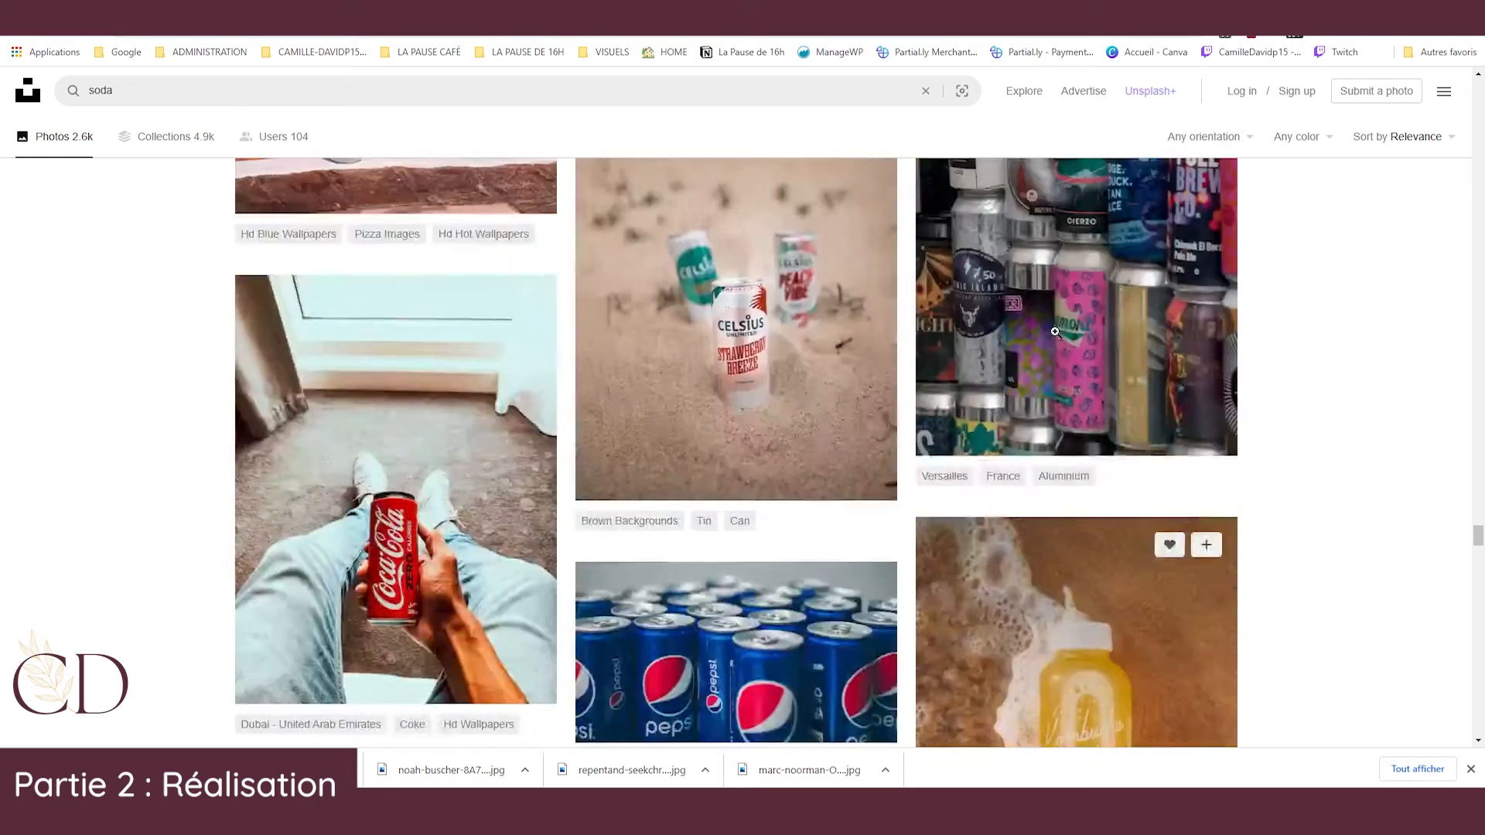
{"action": "scroll", "coordinate": [1059, 331], "scroll_direction": "up", "scroll_amount": 3}
{"action": "scroll", "coordinate": [1001, 524], "scroll_direction": "down", "scroll_amount": 4}
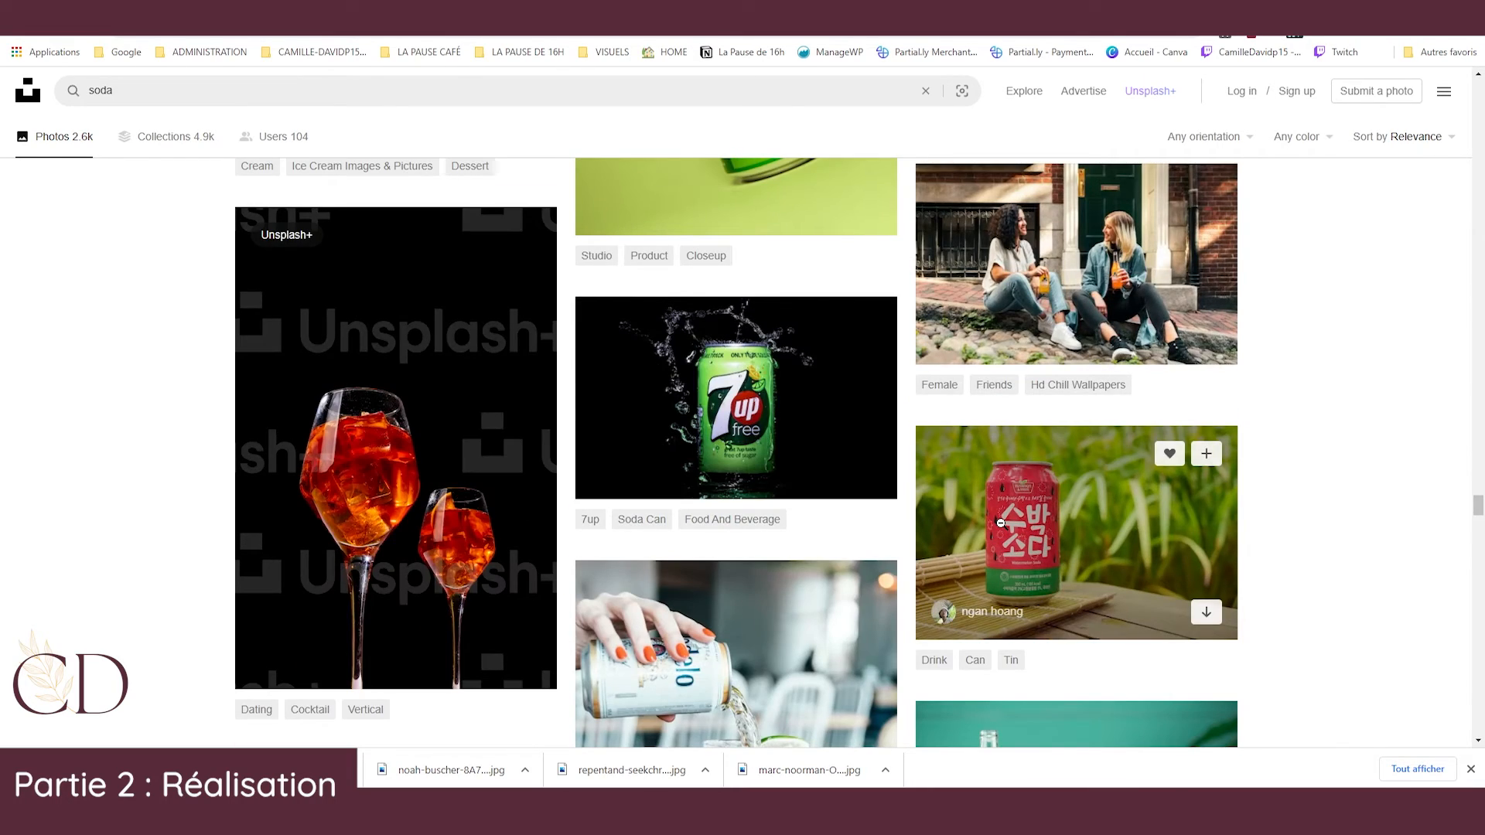
{"action": "left_click", "coordinate": [1001, 524]}
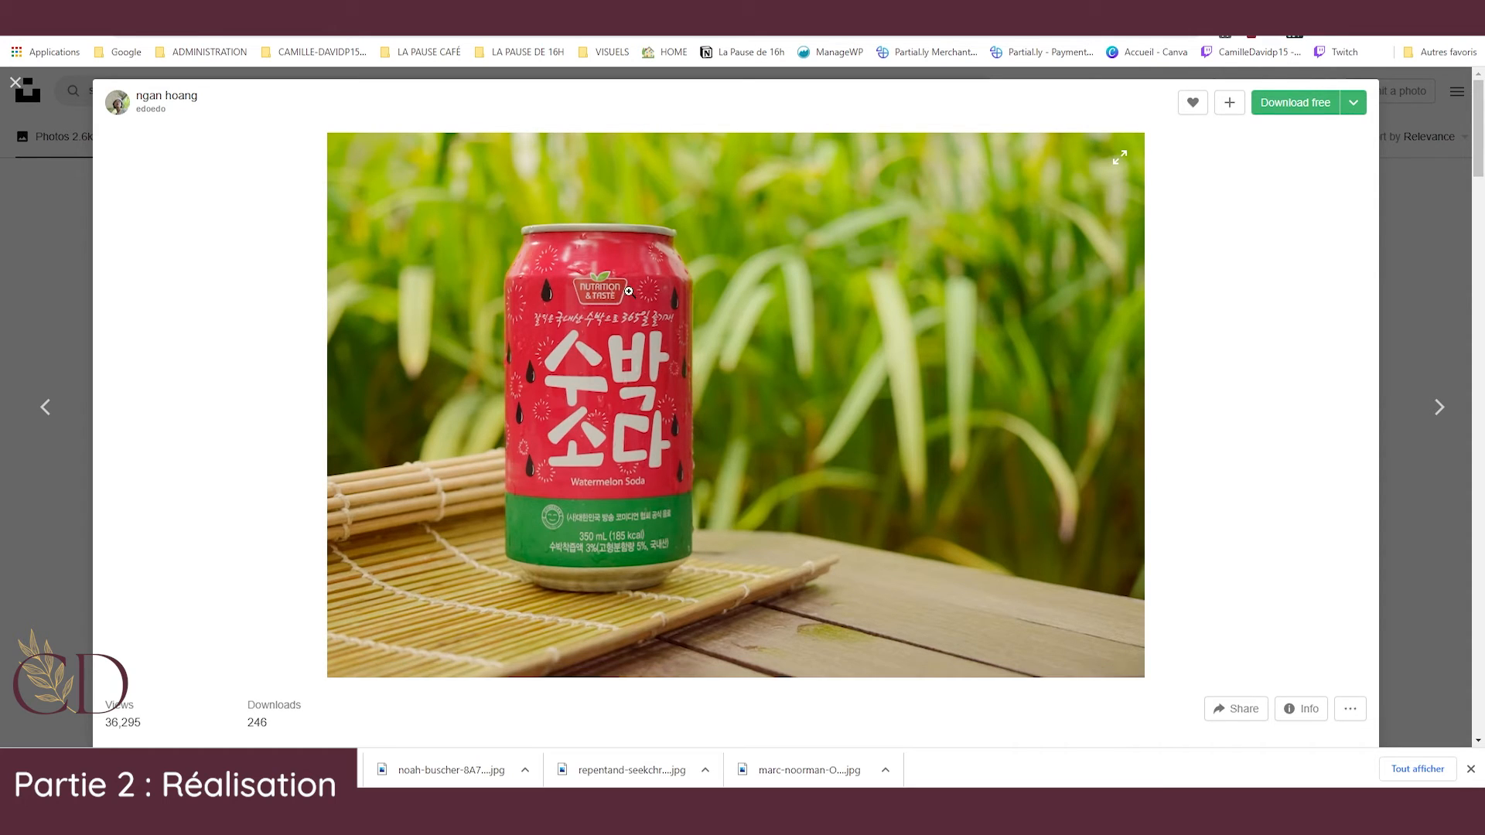
Close the watermelon soda photo, find the photo of the orange Monster energy cans and open it.
{"action": "left_click", "coordinate": [1445, 243]}
{"action": "scroll", "coordinate": [573, 348], "scroll_direction": "down", "scroll_amount": 10}
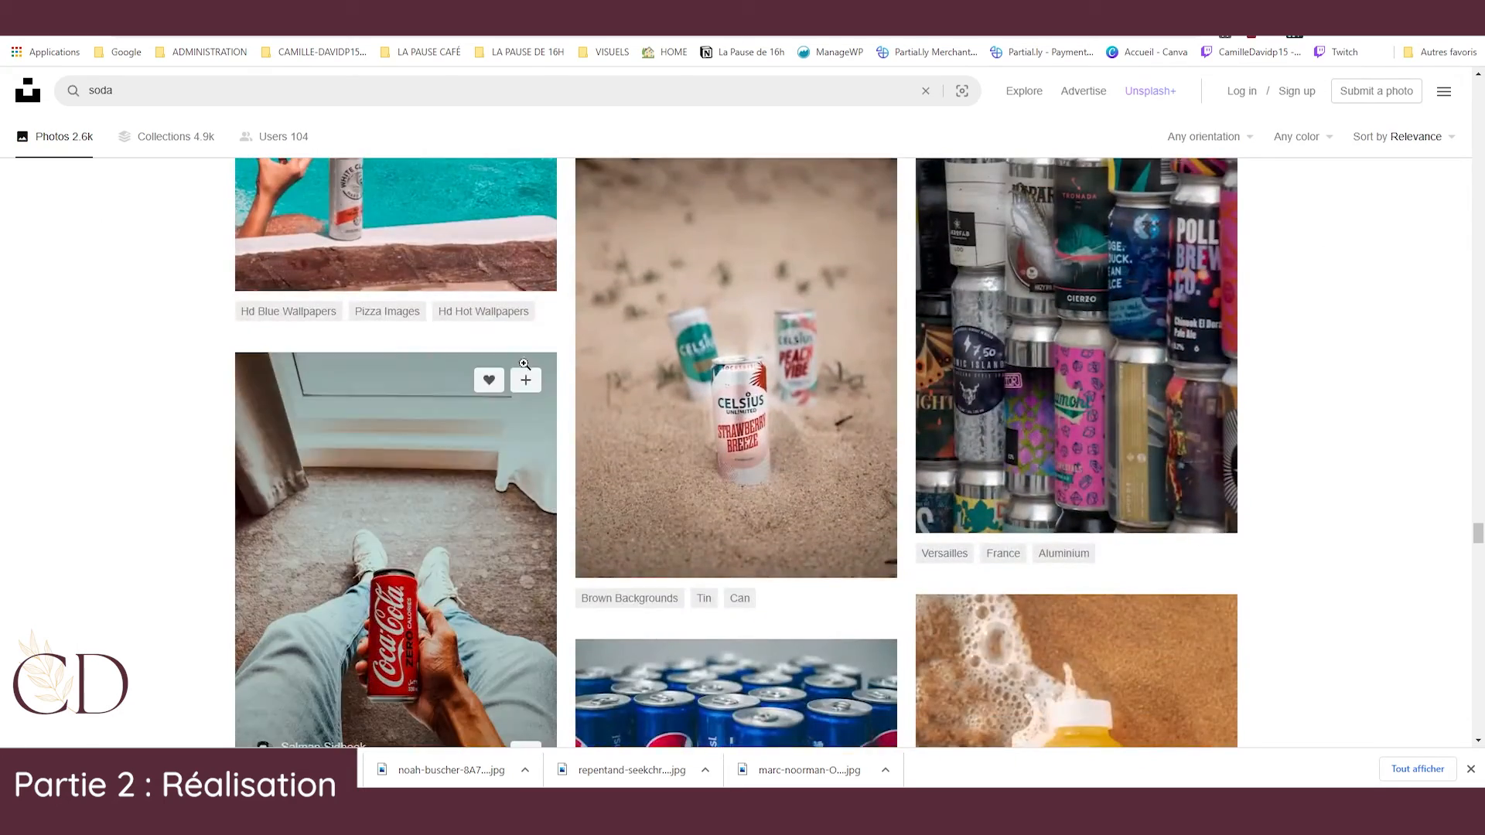
{"action": "scroll", "coordinate": [557, 354], "scroll_direction": "down", "scroll_amount": 10}
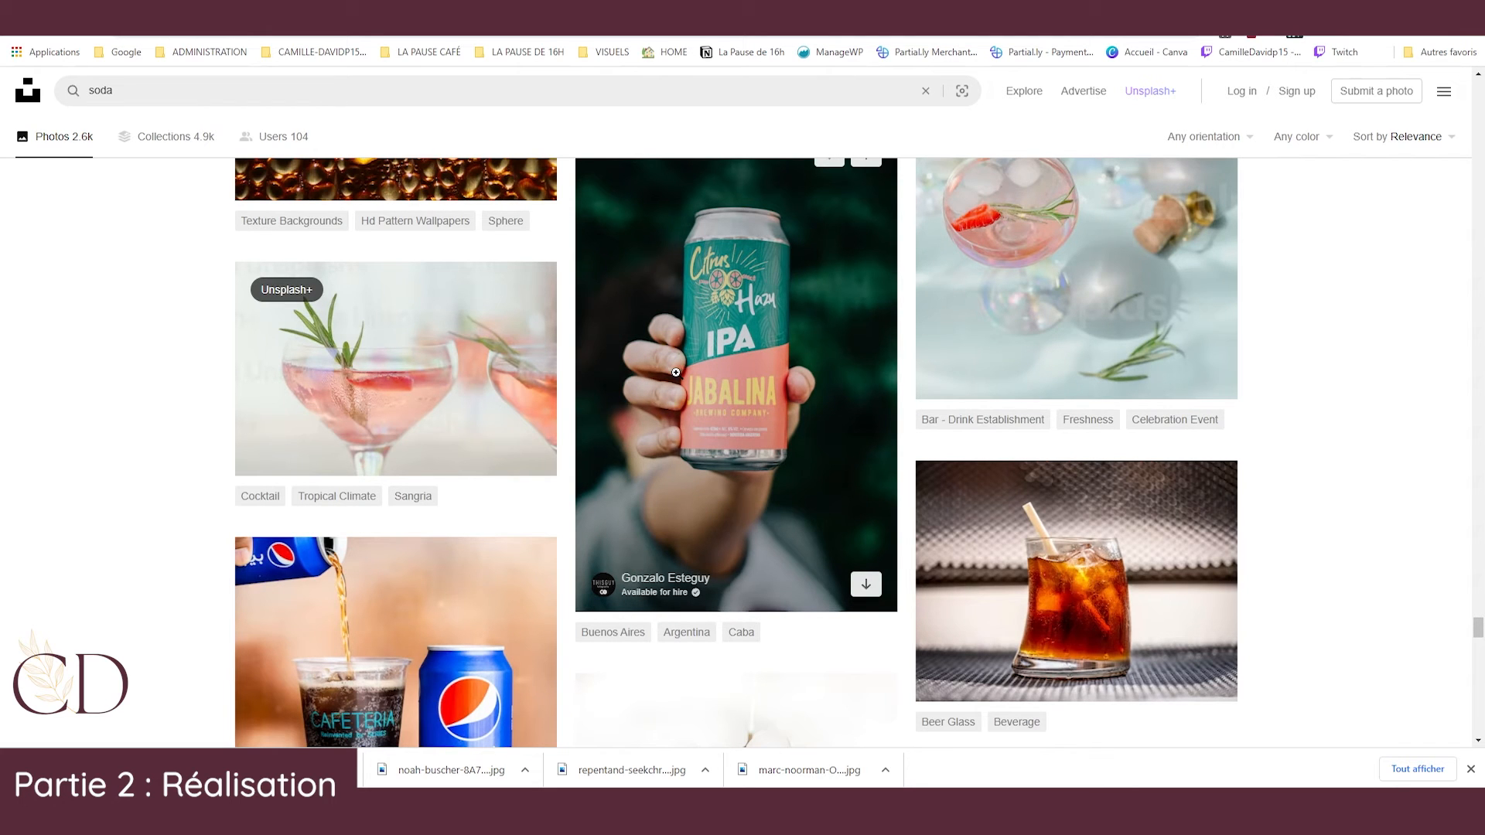
{"action": "scroll", "coordinate": [673, 374], "scroll_direction": "down", "scroll_amount": 8}
{"action": "scroll", "coordinate": [664, 375], "scroll_direction": "down", "scroll_amount": 8}
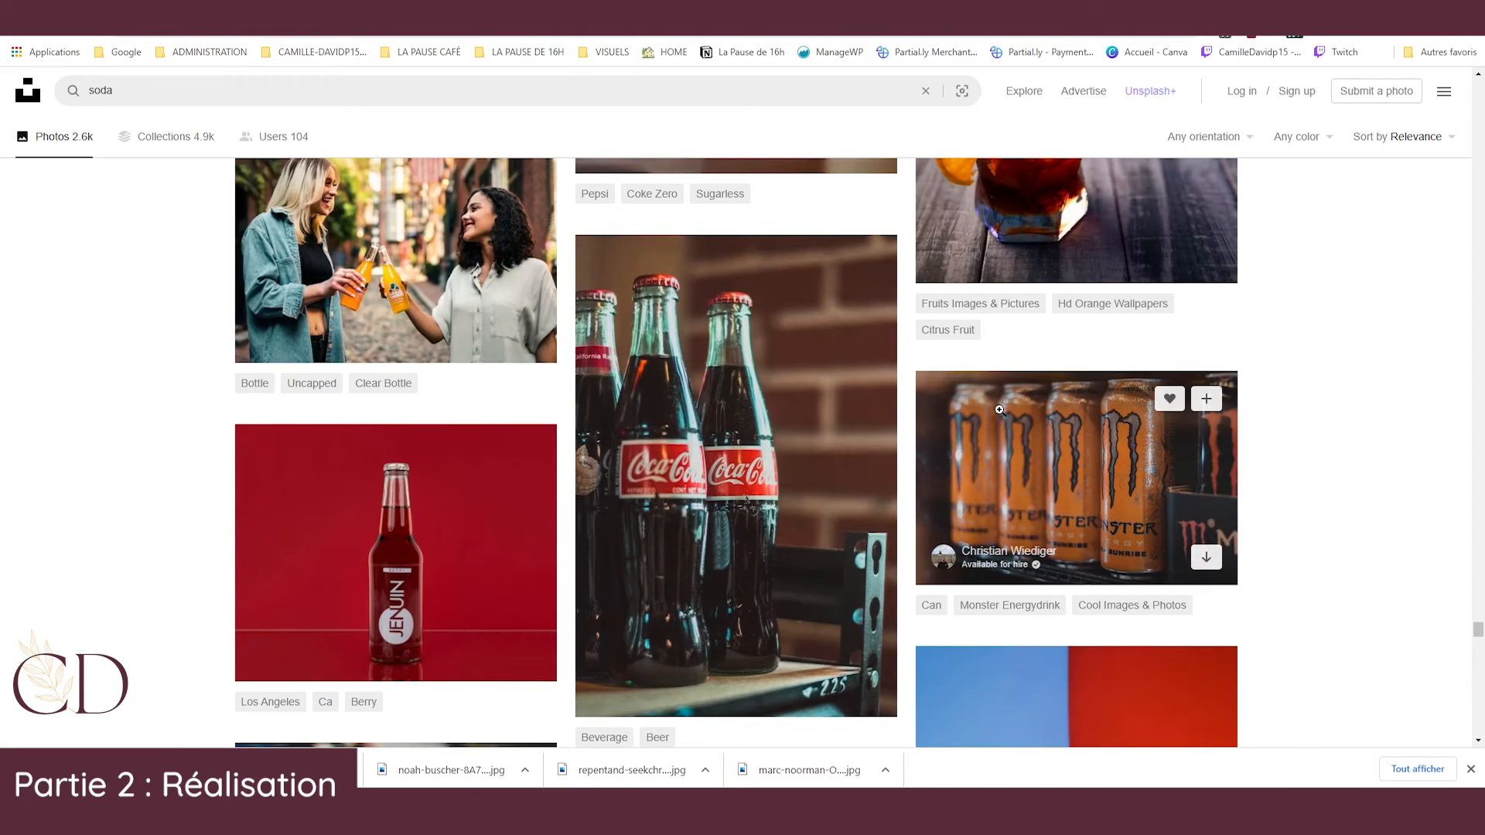
{"action": "left_click", "coordinate": [1156, 476]}
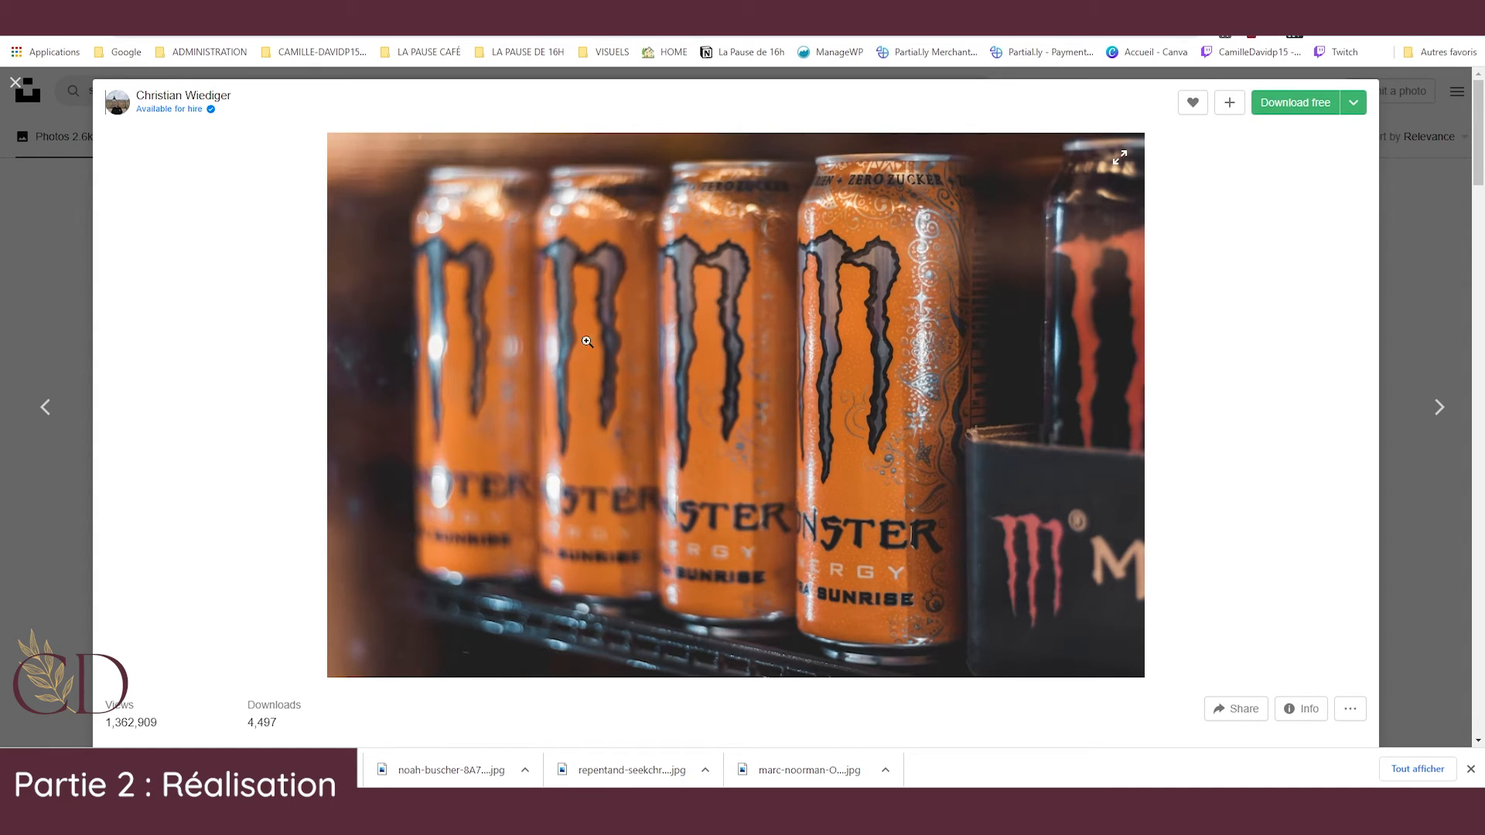
Return to the soda results, find the photo of the stacked multicoloured Spark! cans and open it.
{"action": "key", "text": "Escape"}
{"action": "scroll", "coordinate": [503, 320], "scroll_direction": "down", "scroll_amount": 20}
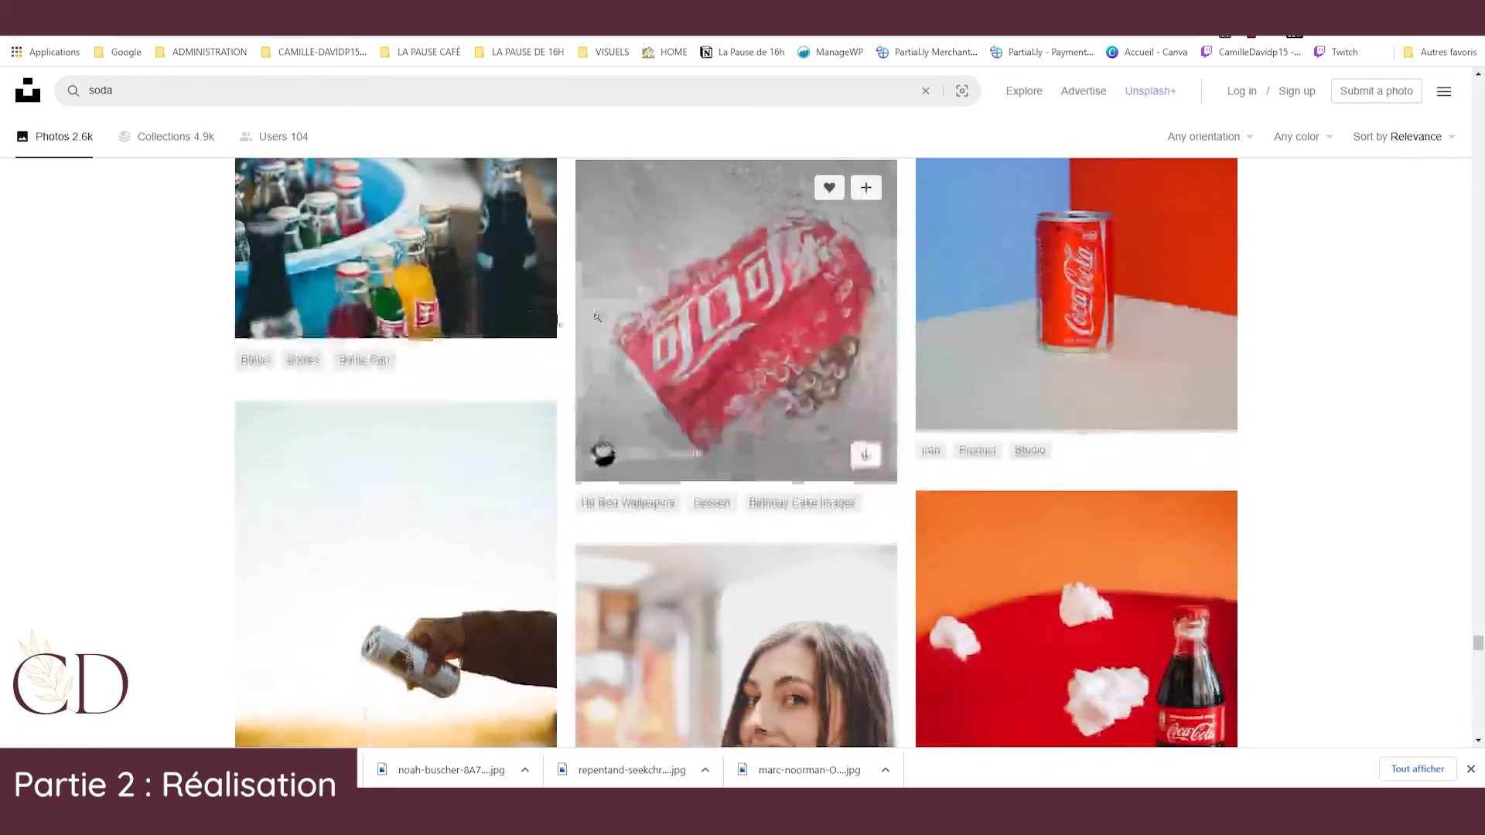
{"action": "scroll", "coordinate": [503, 320], "scroll_direction": "down", "scroll_amount": 20}
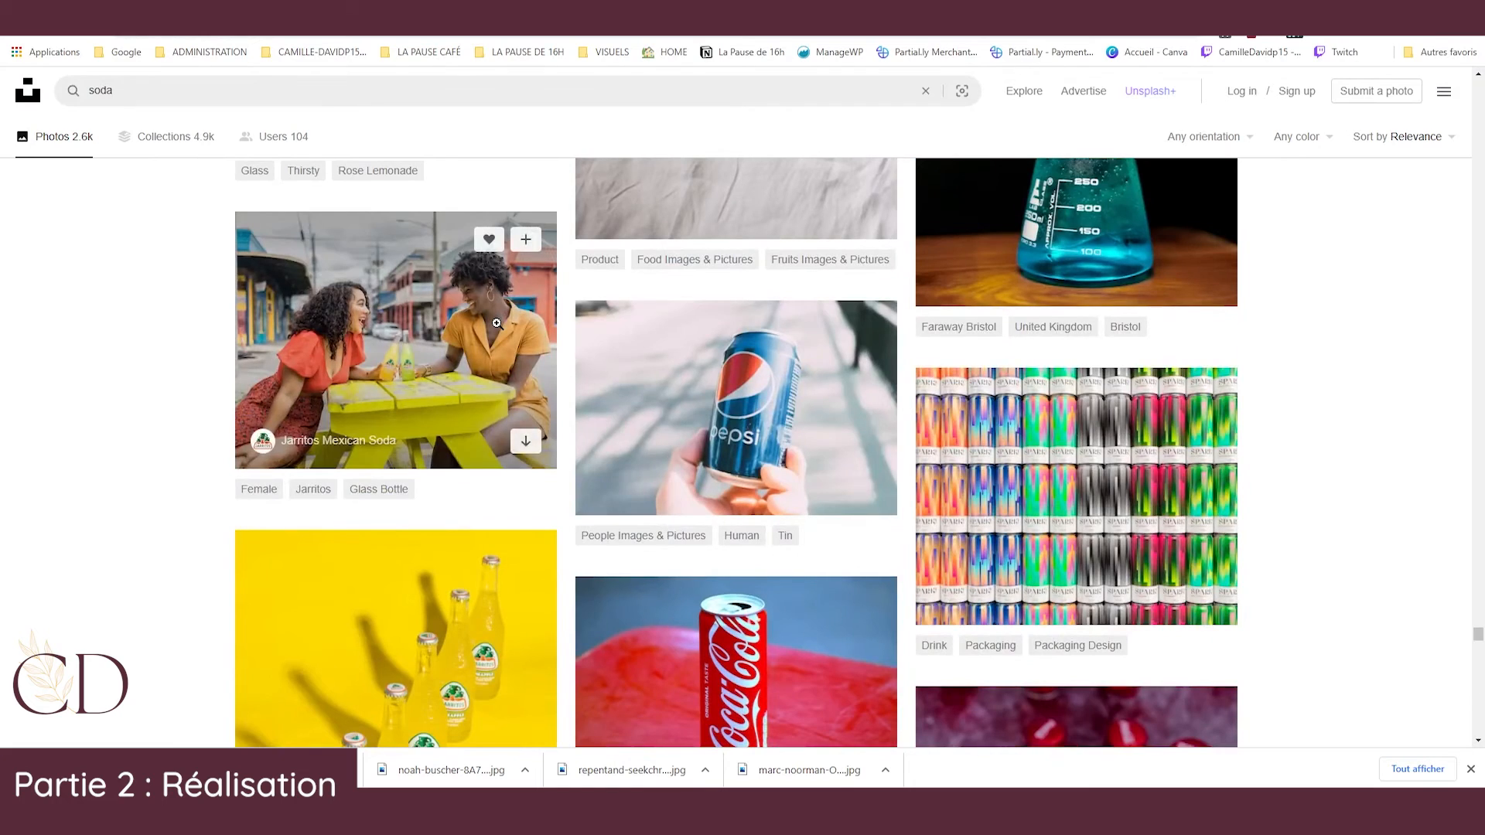
{"action": "left_click", "coordinate": [1076, 495]}
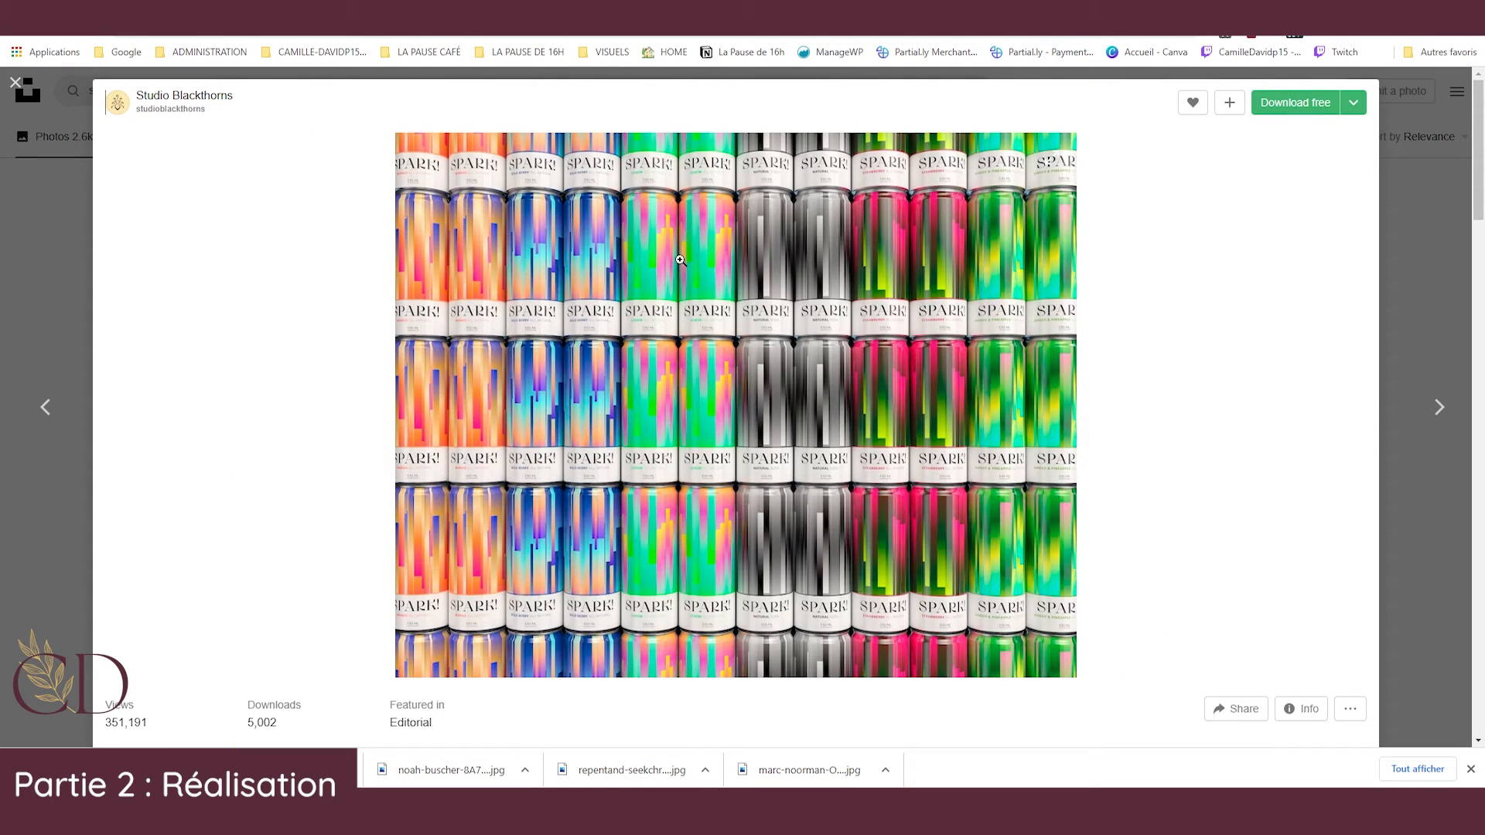
Find the photo of a hand holding a bottle of orange soda against a grey wall and download it.
{"action": "left_click", "coordinate": [1434, 242]}
{"action": "scroll", "coordinate": [588, 395], "scroll_direction": "down", "scroll_amount": 12}
{"action": "scroll", "coordinate": [577, 394], "scroll_direction": "up", "scroll_amount": 10}
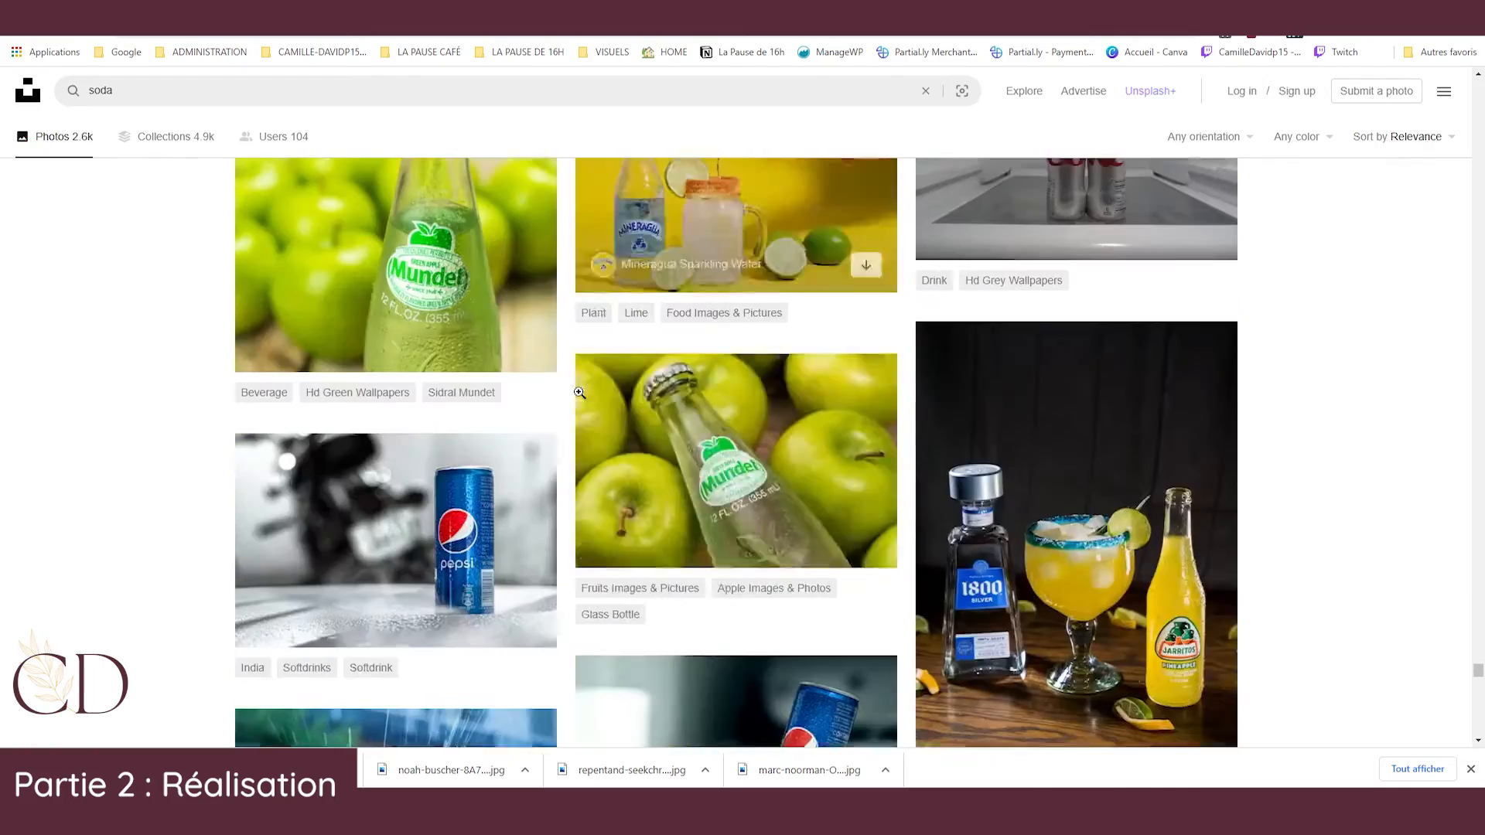
{"action": "scroll", "coordinate": [579, 393], "scroll_direction": "down", "scroll_amount": 10}
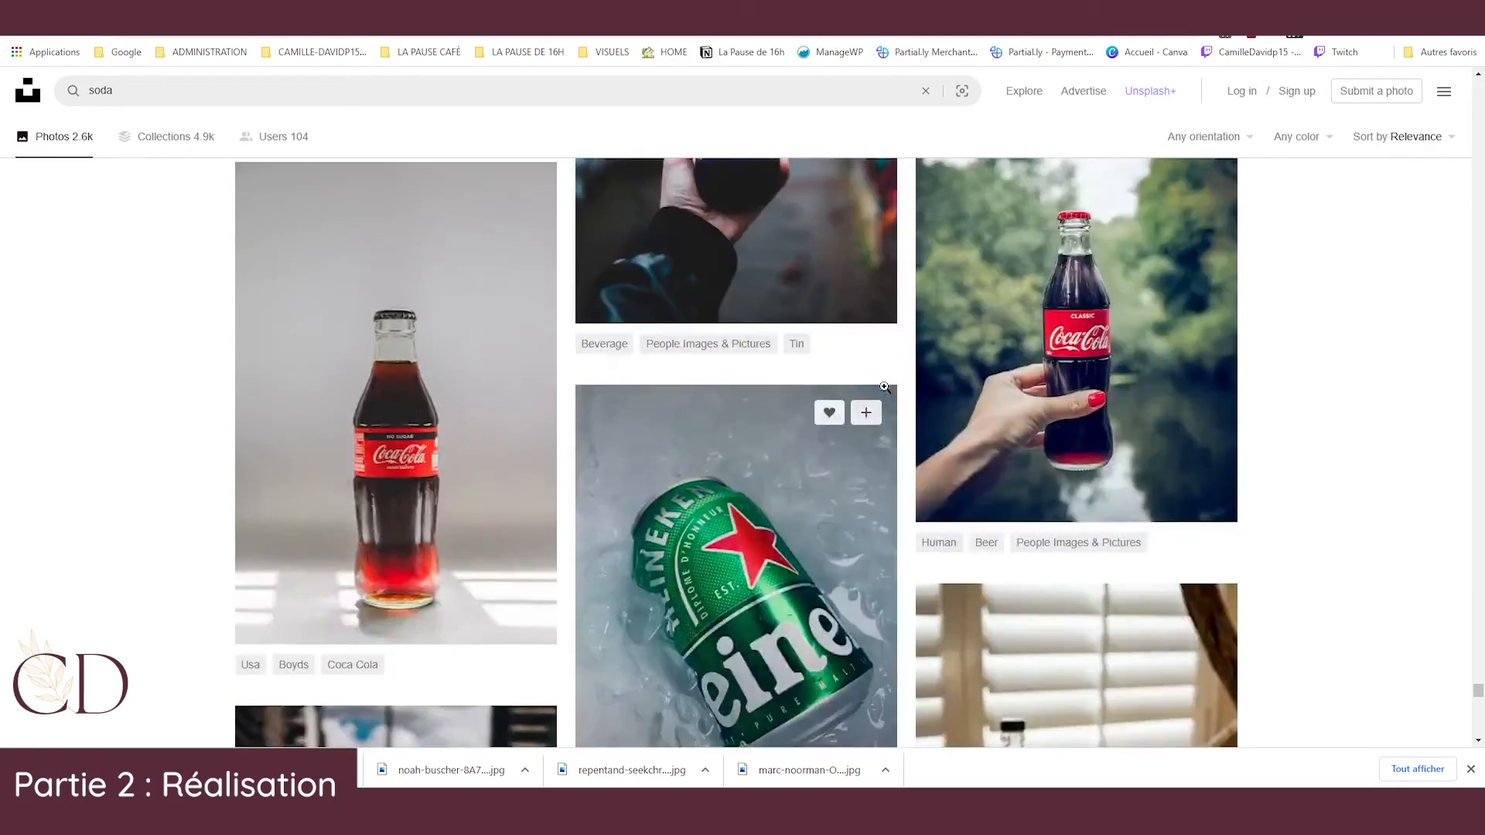
{"action": "scroll", "coordinate": [884, 390], "scroll_direction": "down", "scroll_amount": 15}
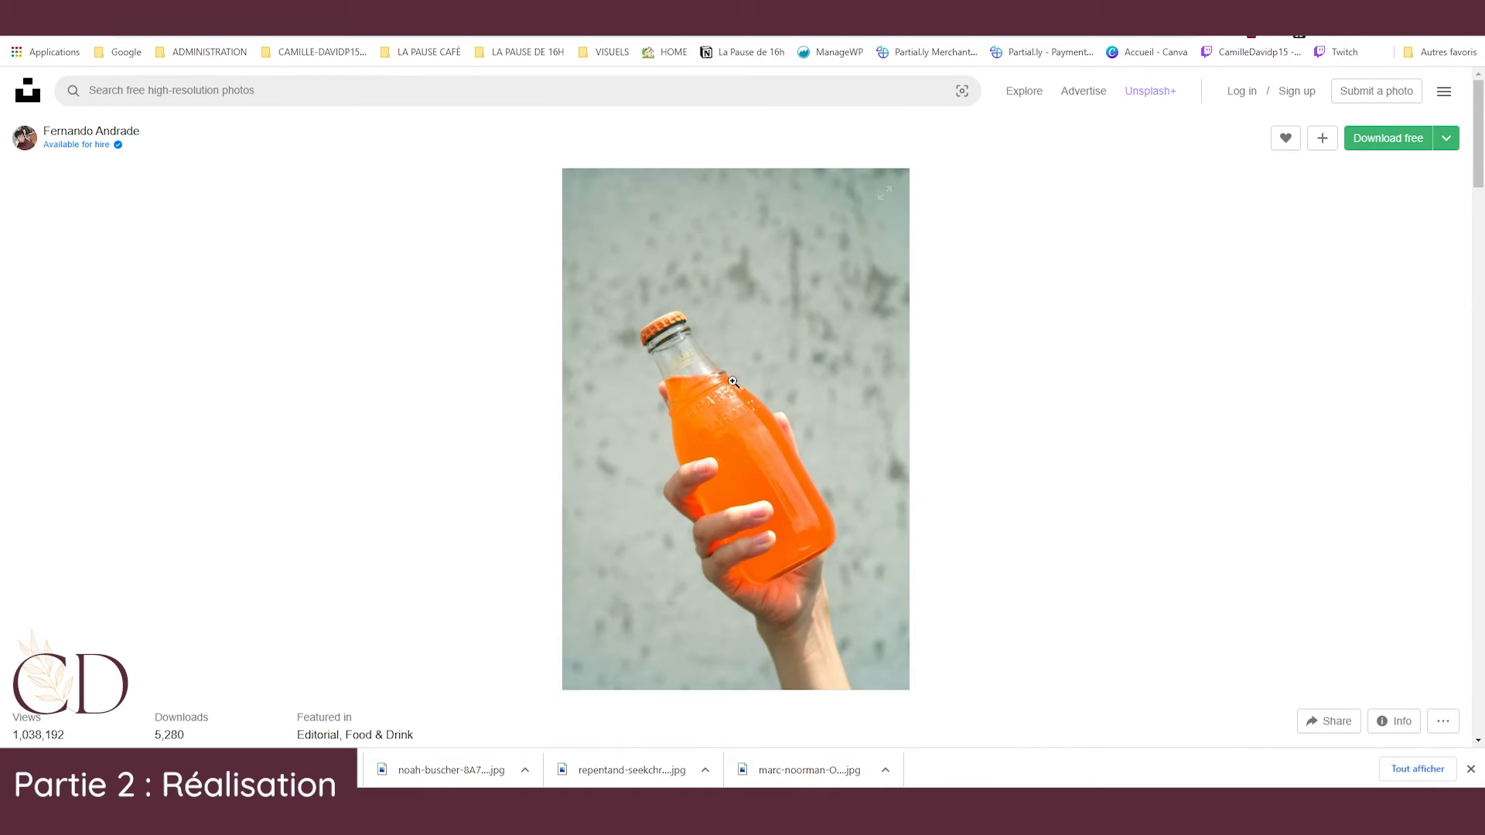
{"action": "left_click", "coordinate": [1405, 147]}
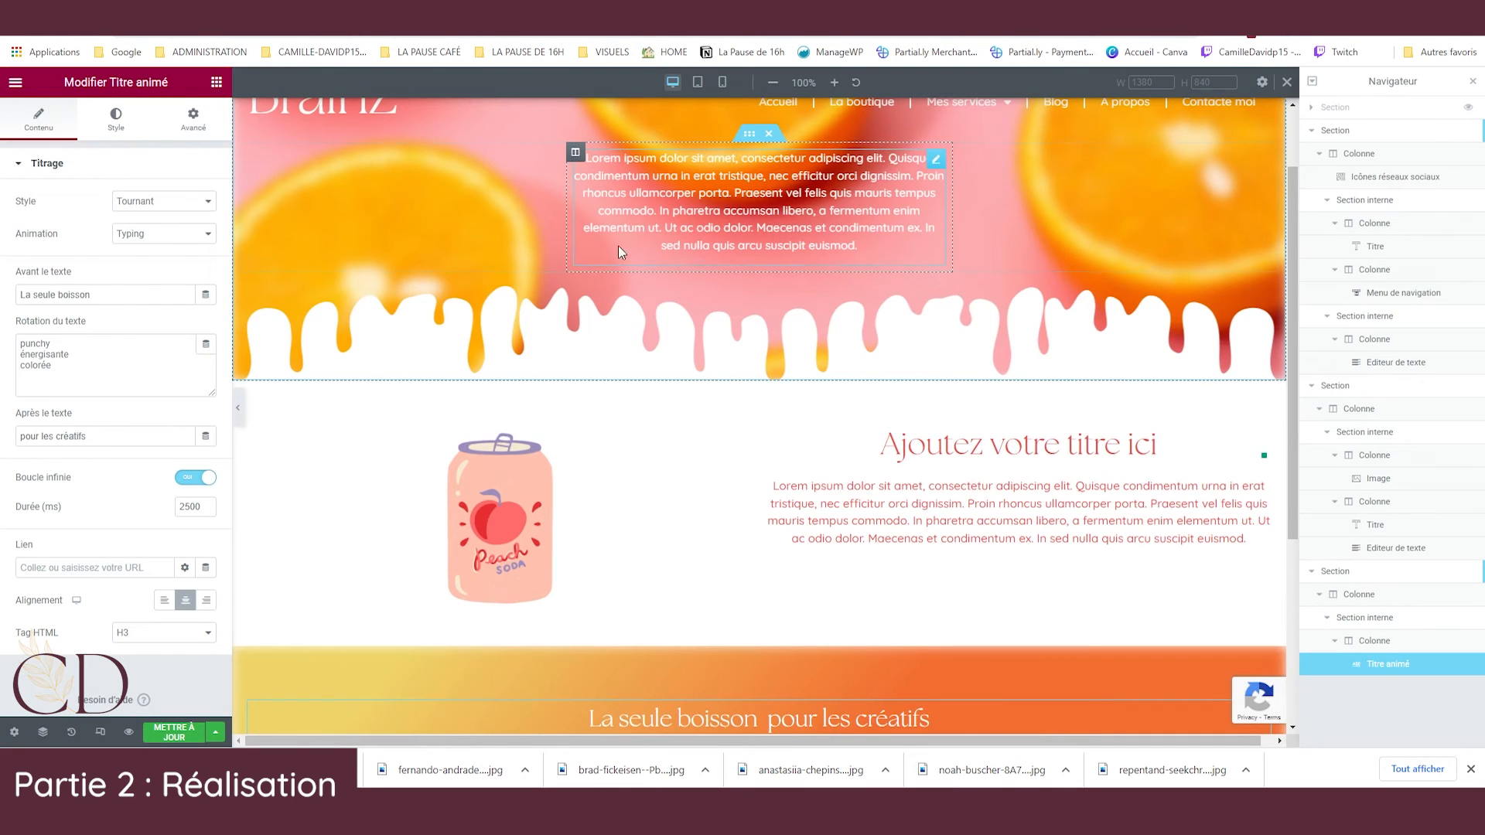
Switch to the Elementor page and open the media uploader for replacing the peach soda can image.
{"action": "scroll", "coordinate": [619, 244], "scroll_direction": "up", "scroll_amount": 2}
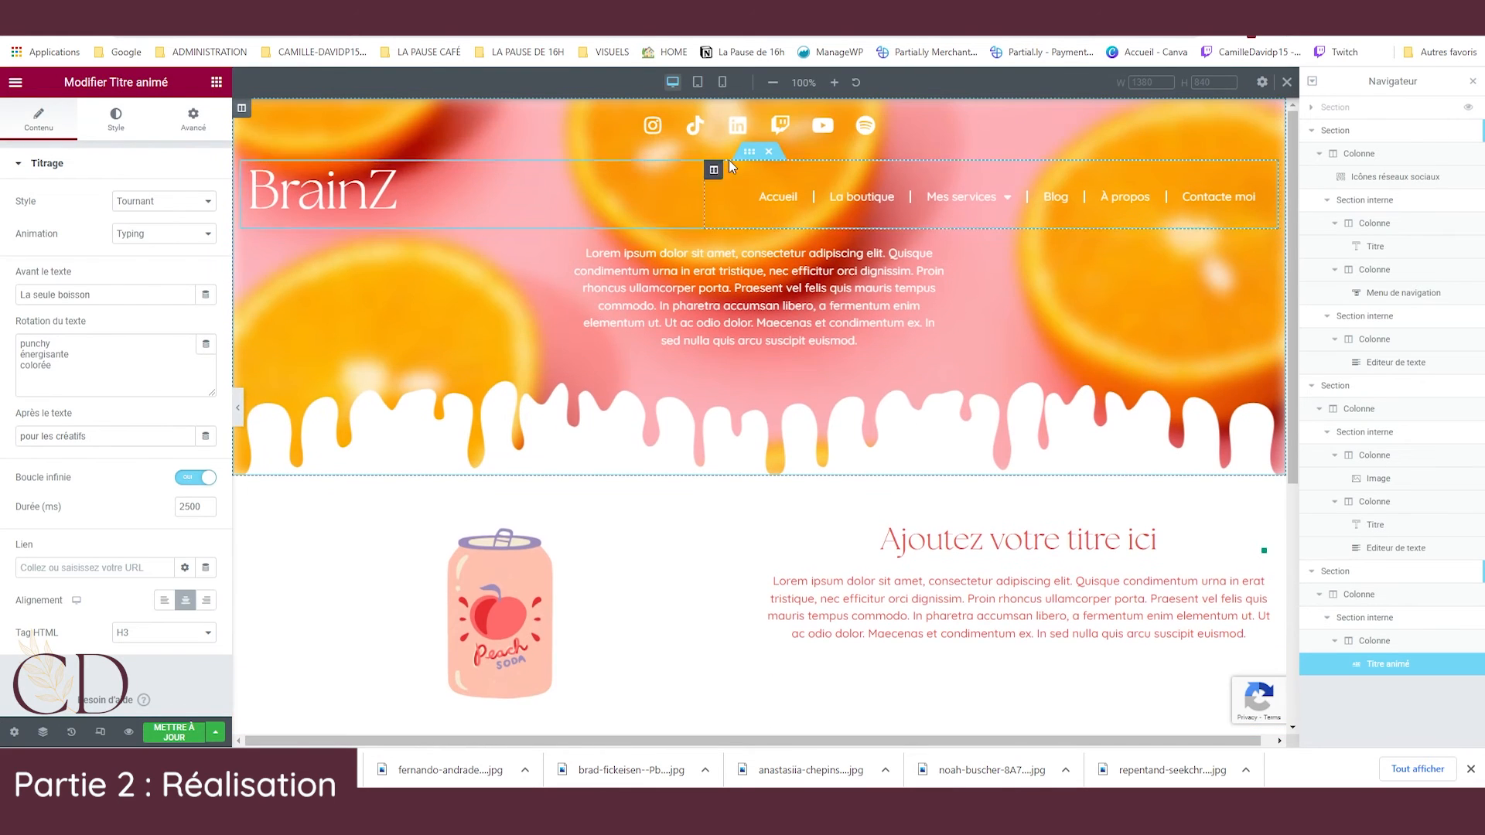
{"action": "scroll", "coordinate": [634, 348], "scroll_direction": "down", "scroll_amount": 4}
{"action": "left_click", "coordinate": [588, 325]}
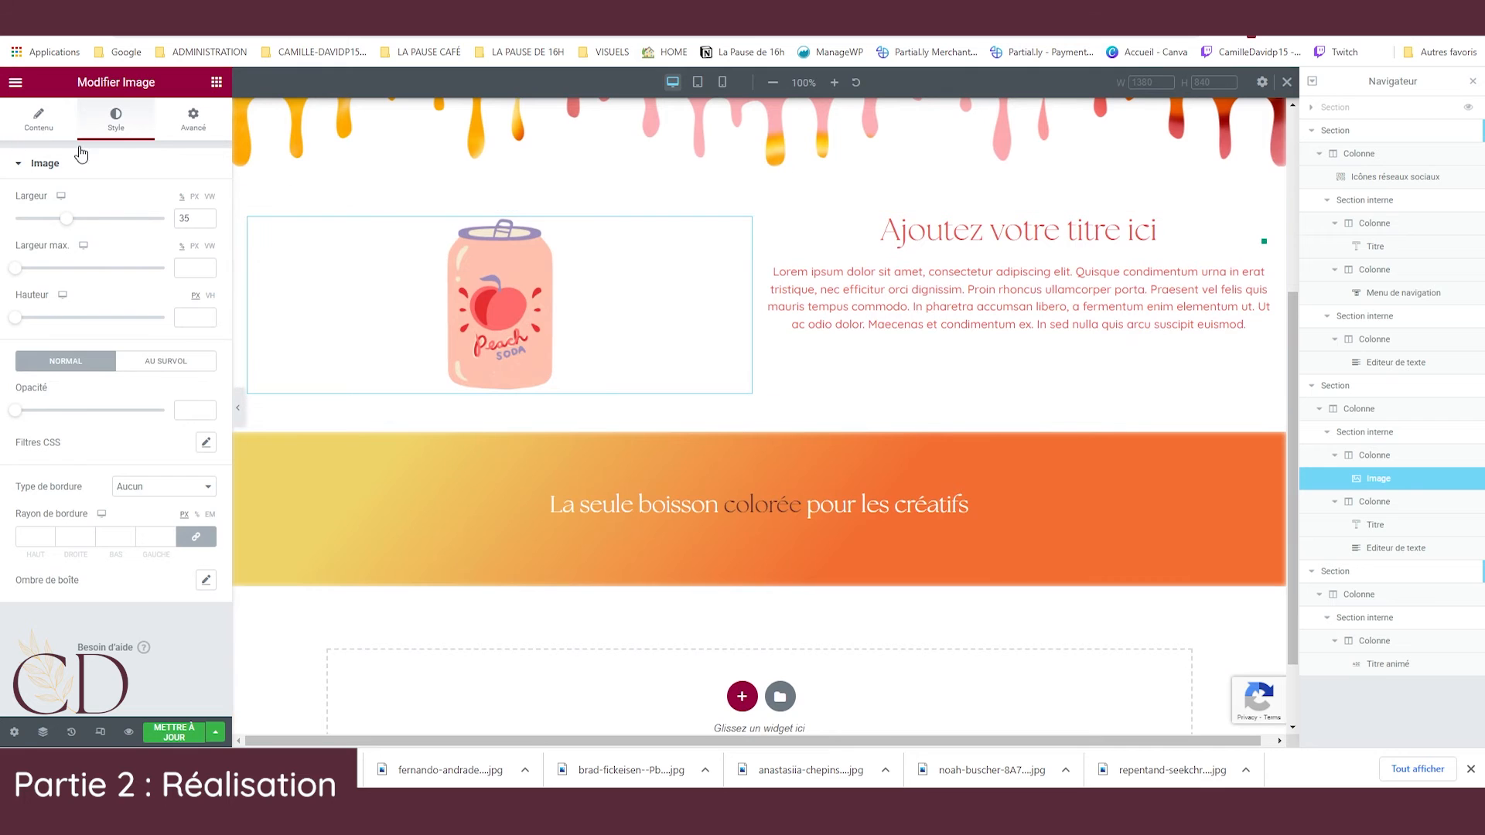
{"action": "left_click", "coordinate": [92, 233]}
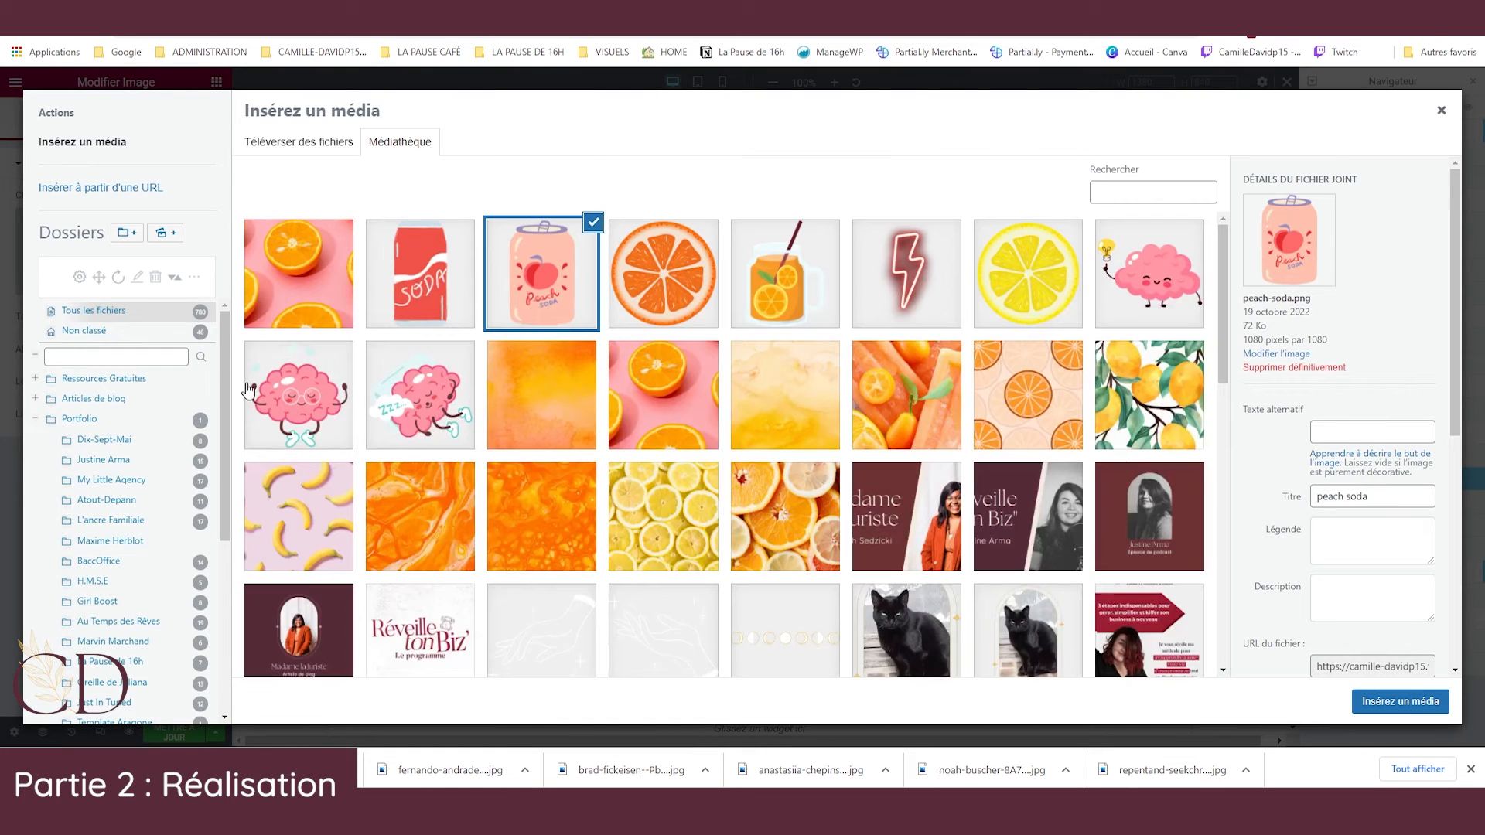
{"action": "left_click", "coordinate": [302, 144]}
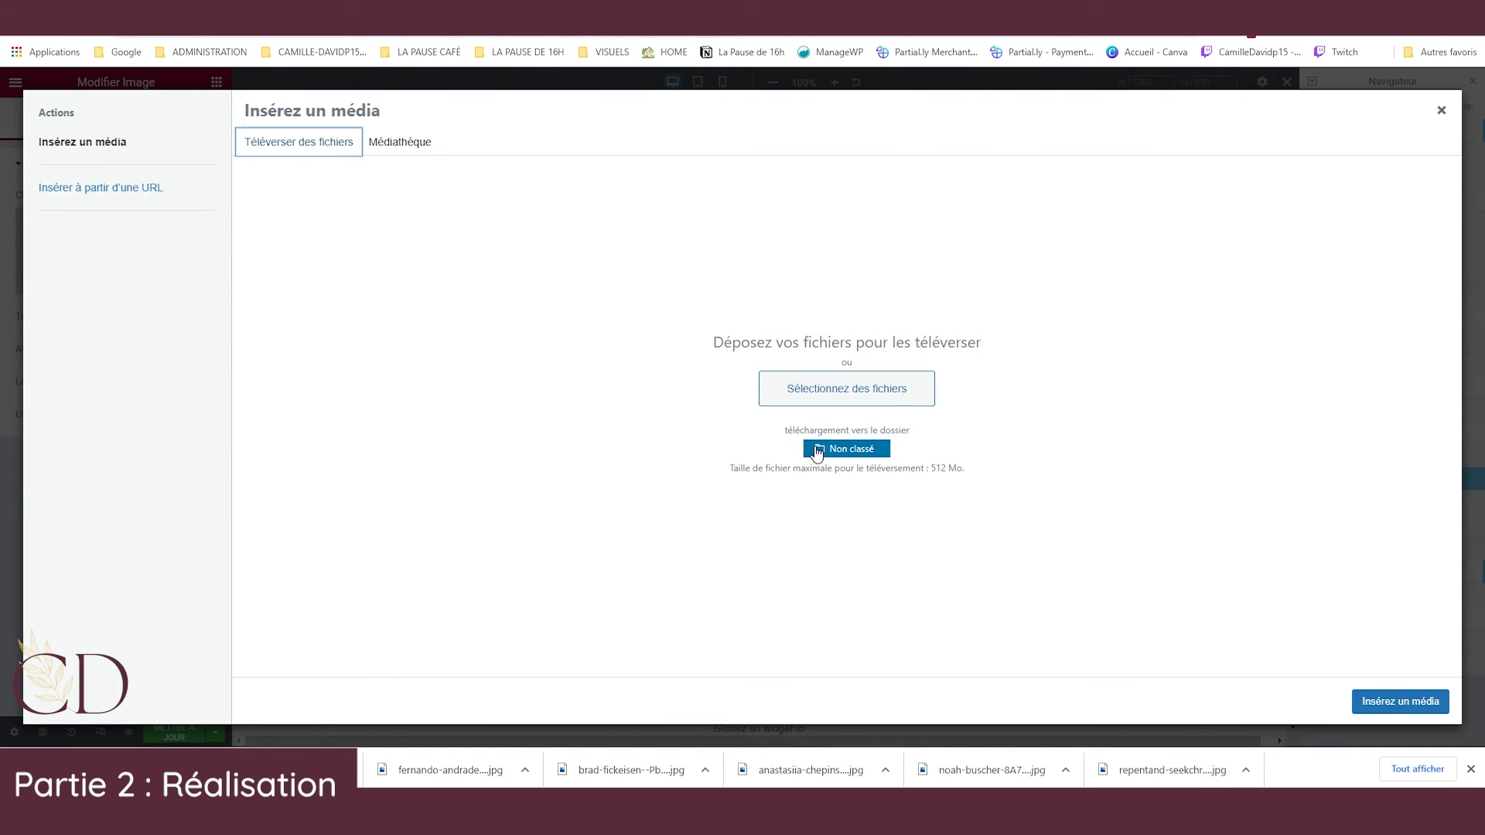
Choose Portfolio > BrainZ as the destination folder for the upload.
{"action": "left_click", "coordinate": [846, 452]}
{"action": "left_click", "coordinate": [554, 257]}
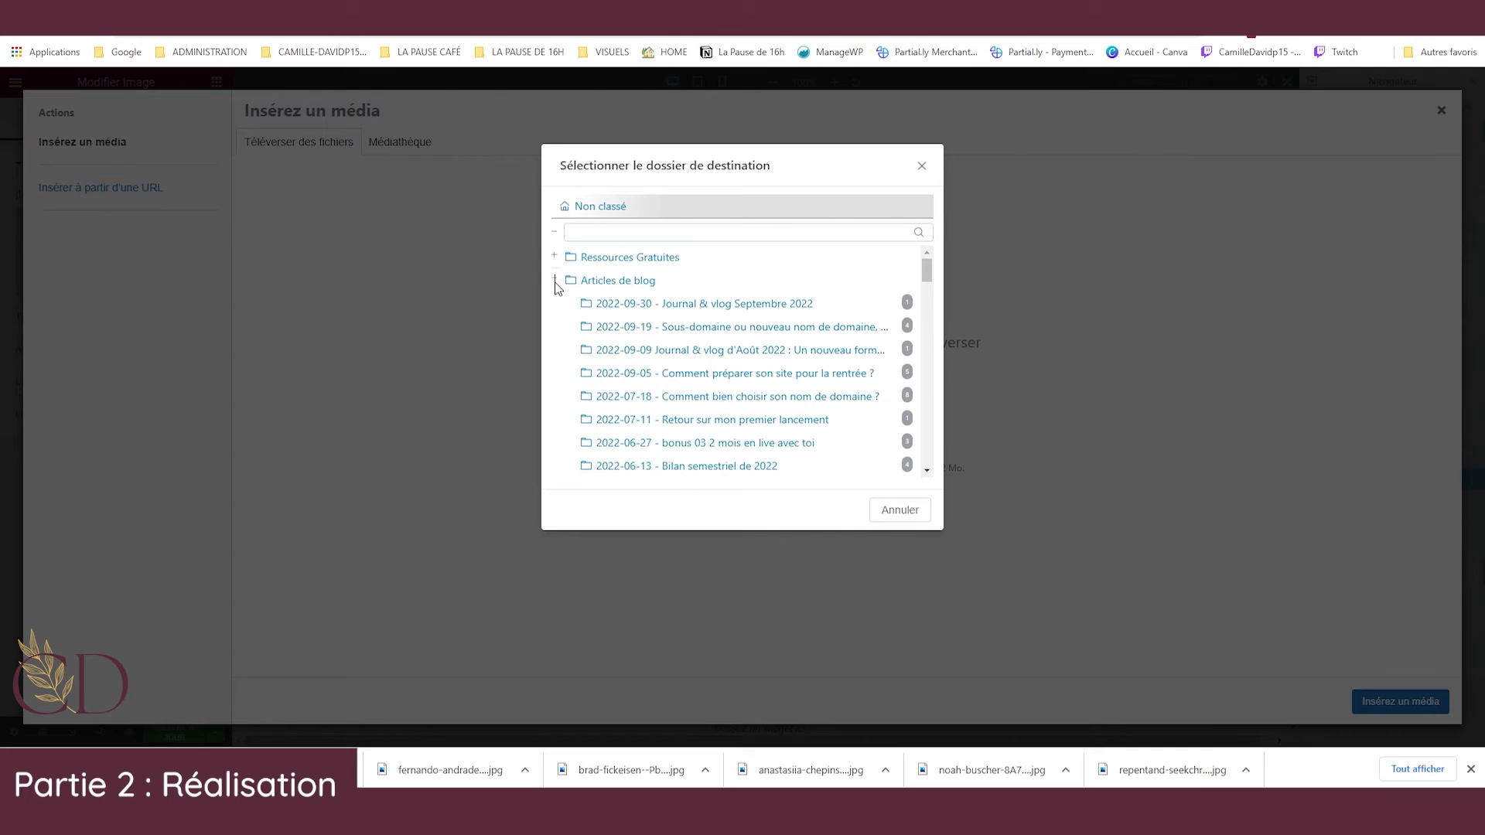
{"action": "left_click", "coordinate": [555, 279]}
{"action": "scroll", "coordinate": [704, 381], "scroll_direction": "down", "scroll_amount": 5}
{"action": "left_click", "coordinate": [613, 372]}
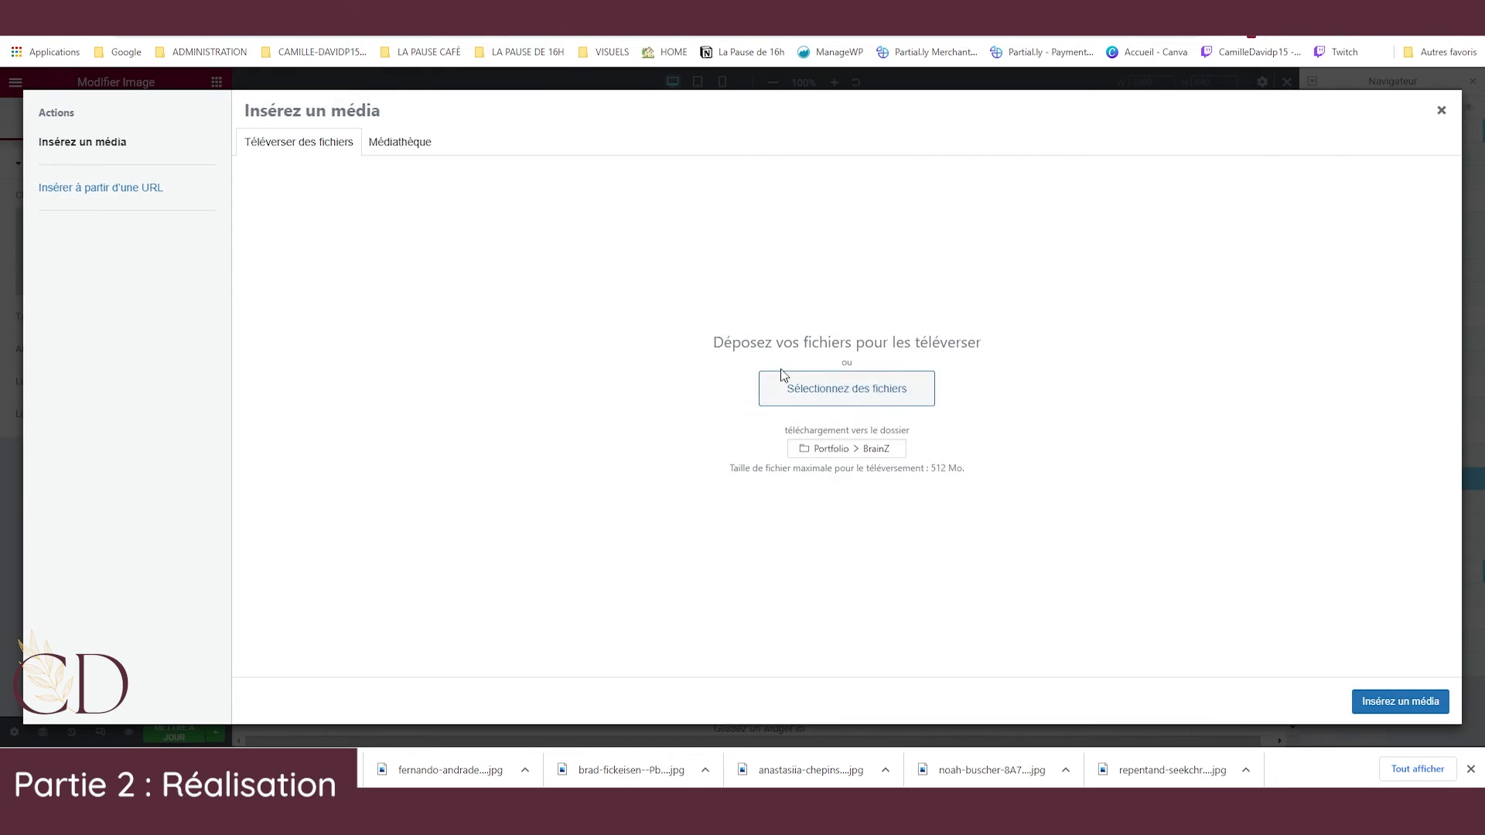
Upload the downloaded photos and insert the one of the woman holding orange slices over her eyes.
{"action": "left_click", "coordinate": [861, 396]}
{"action": "left_click", "coordinate": [1044, 480]}
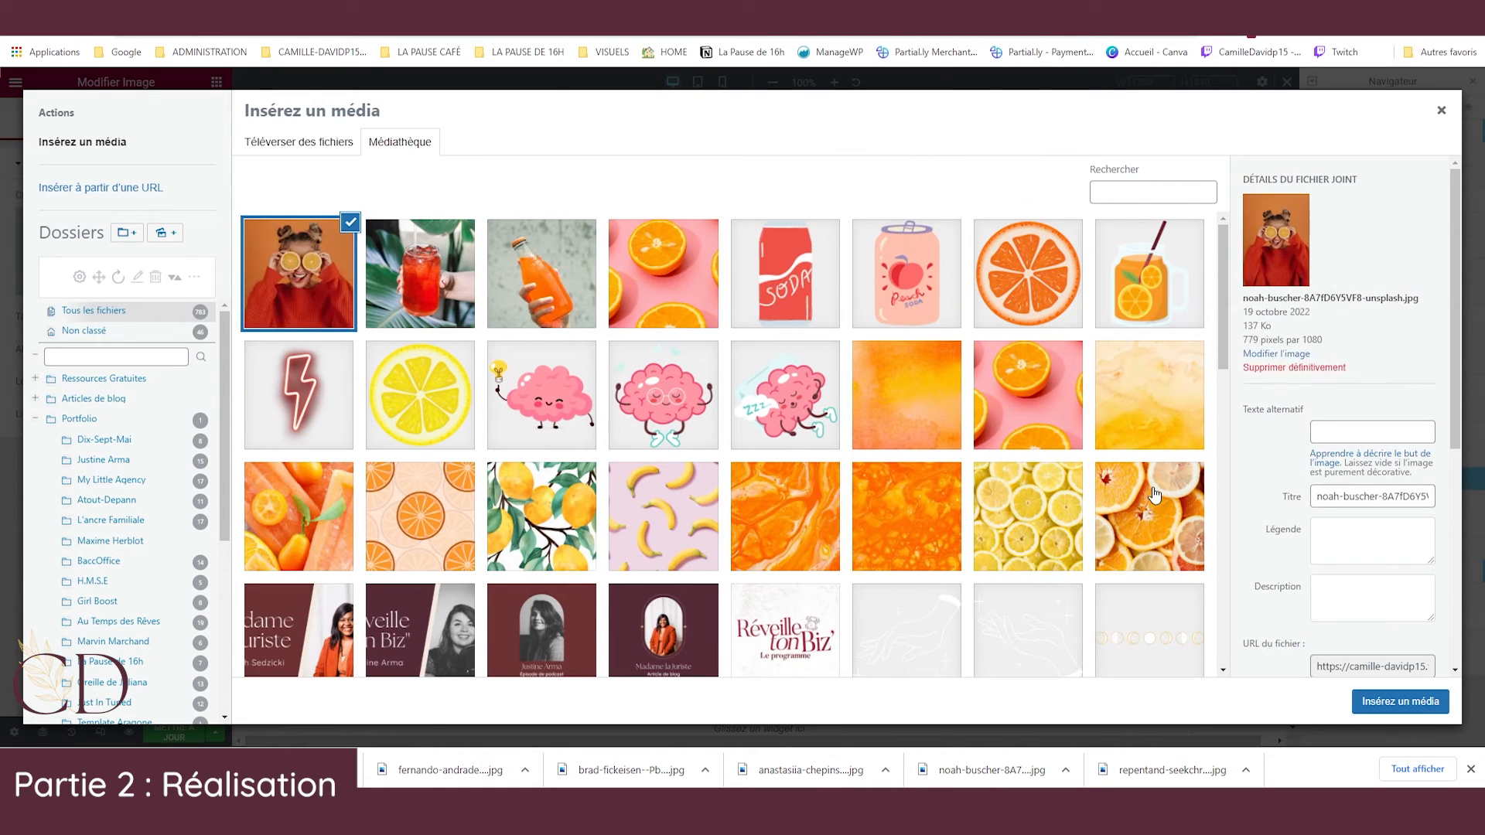
{"action": "left_click", "coordinate": [1416, 702]}
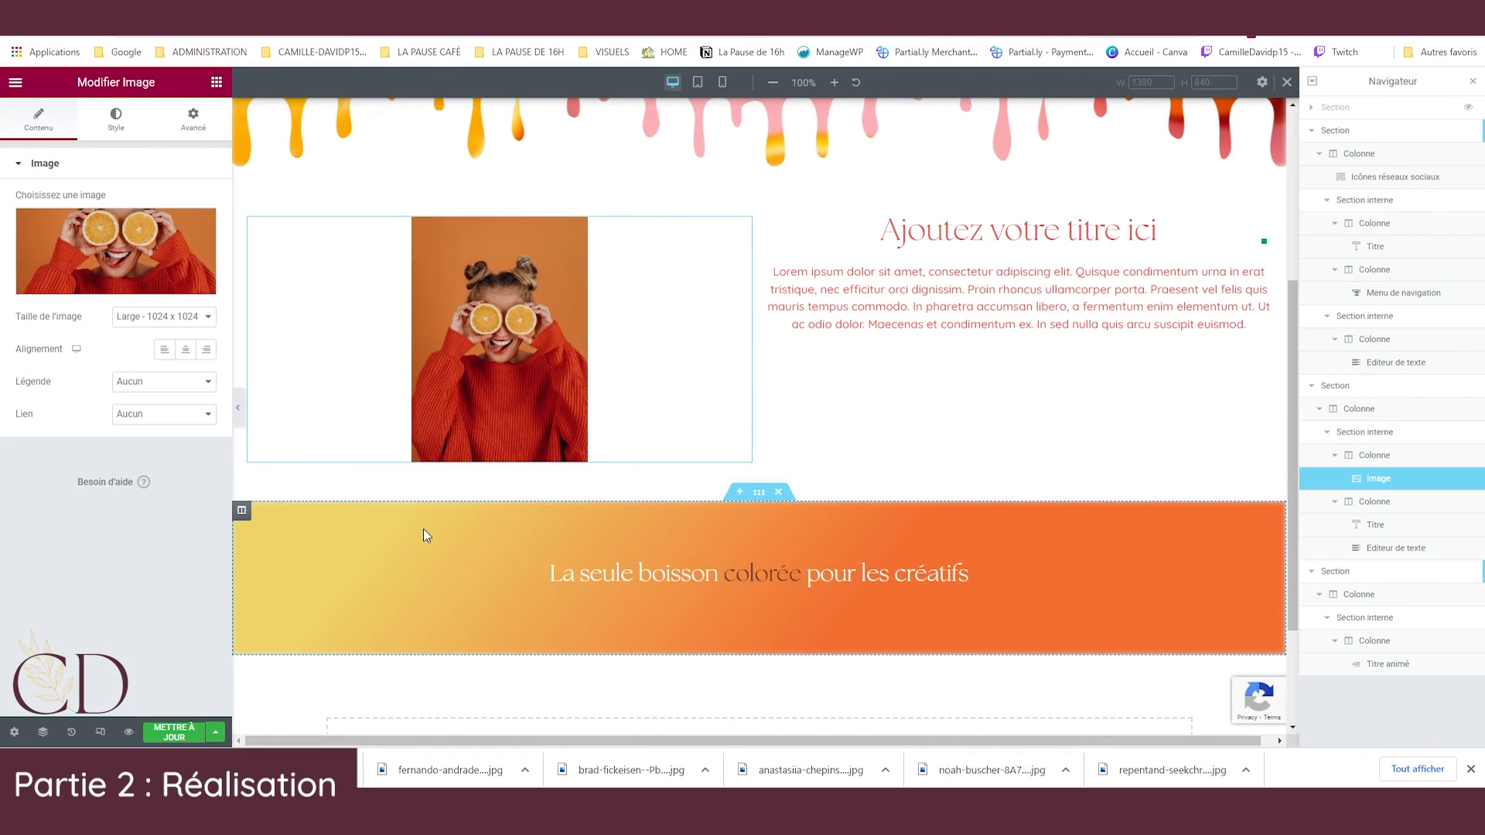
Set the inserted photo's width to 55%.
{"action": "left_click", "coordinate": [116, 117]}
{"action": "left_click_drag", "start_coordinate": [128, 219], "coordinate": [96, 219]}
Try an opacity of 0,1 on the photo, then clear the opacity value.
{"action": "left_click", "coordinate": [194, 410]}
{"action": "type", "text": "0,1"}
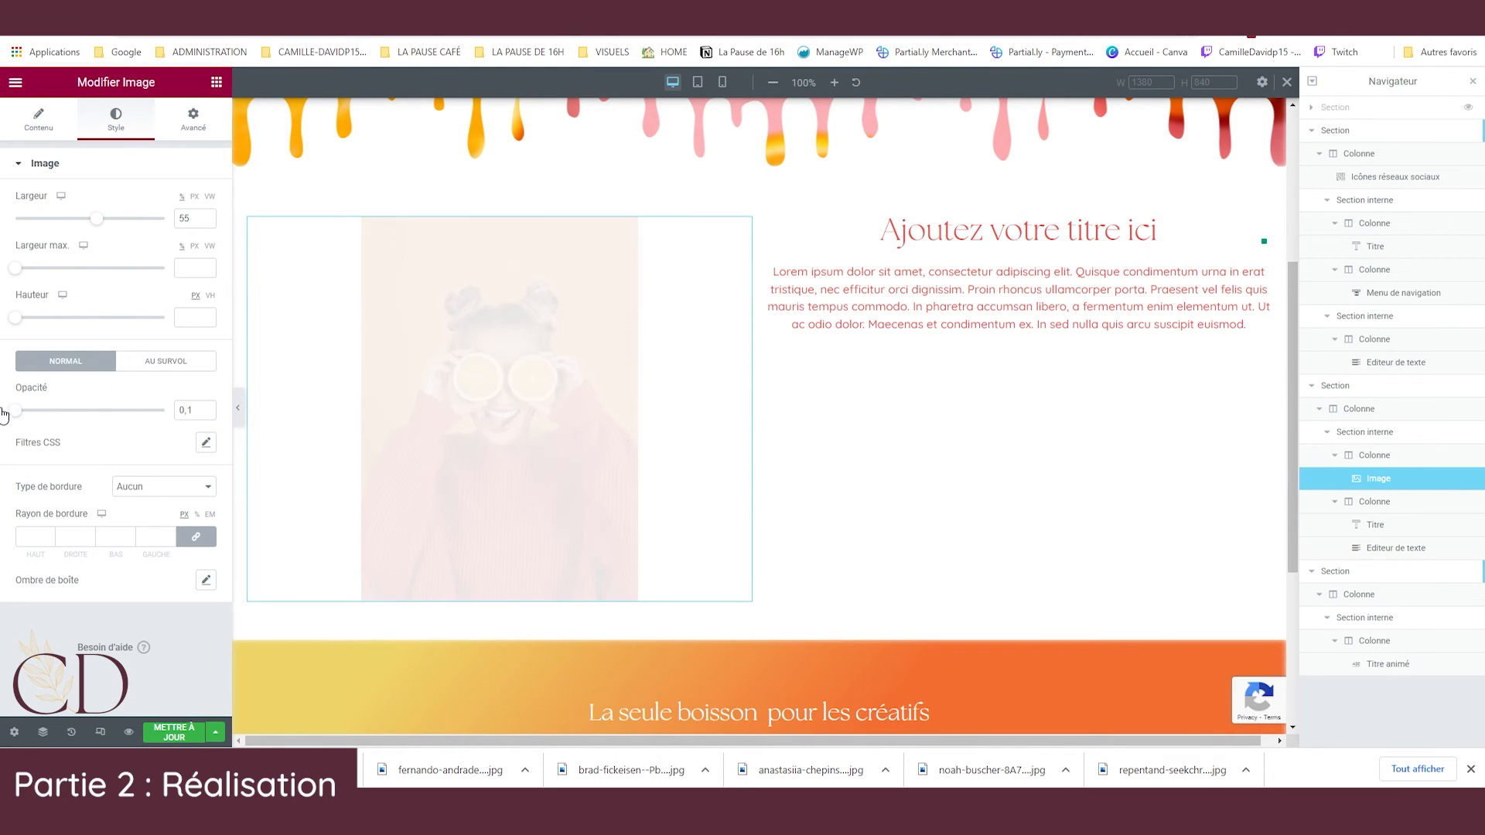
{"action": "key", "text": "BackSpace"}
{"action": "key", "text": "BackSpace"}
{"action": "key", "text": "BackSpace"}
Apply CSS filters to the photo with brightness 122, contrast 88 and saturation 148, leaving the hue at 0.
{"action": "left_click", "coordinate": [205, 443]}
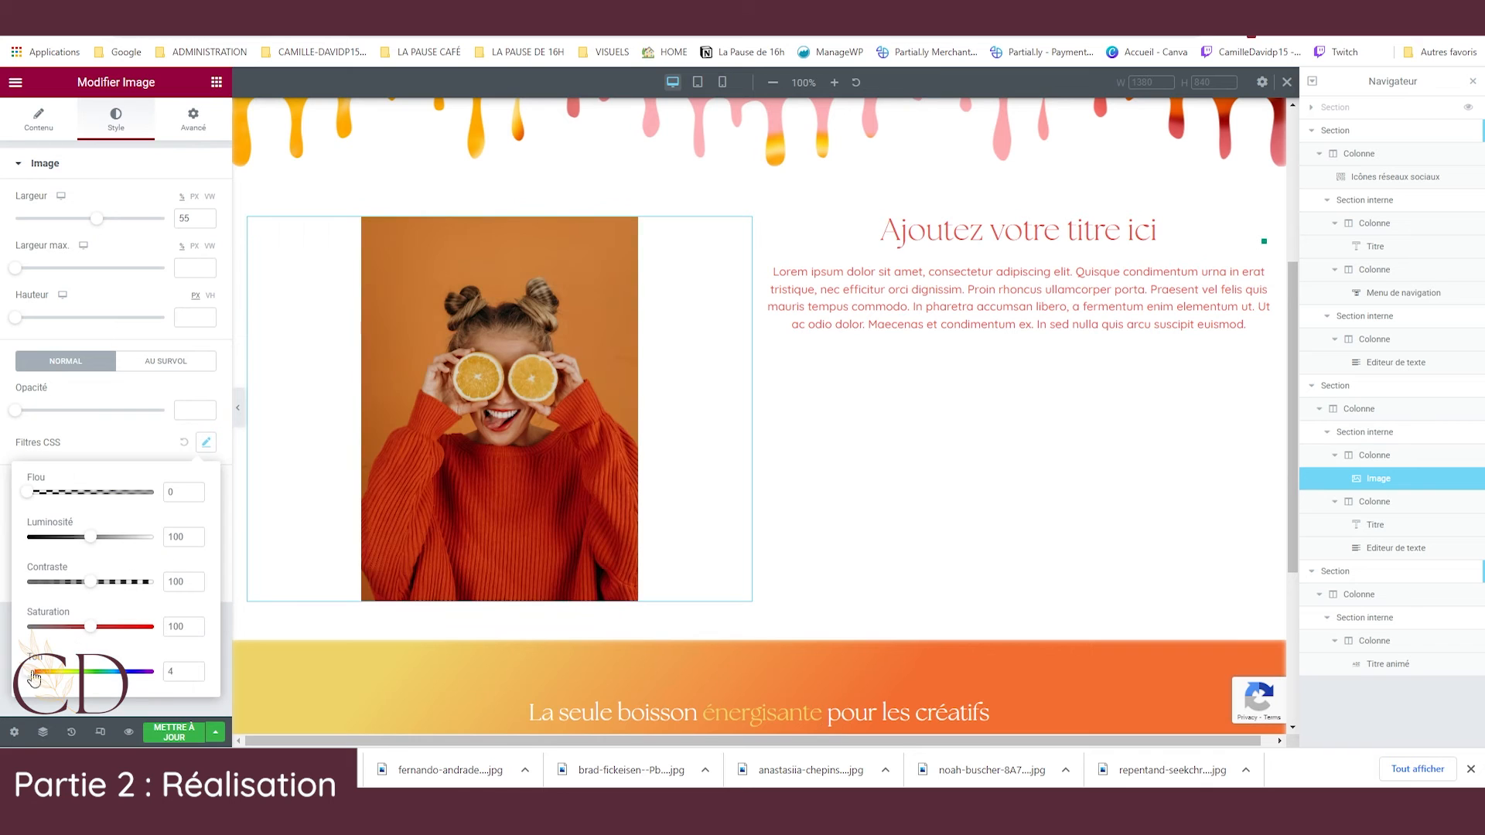
{"action": "mouse_move", "coordinate": [28, 671]}
{"action": "left_mouse_down"}
{"action": "mouse_move", "coordinate": [60, 670]}
{"action": "mouse_move", "coordinate": [41, 673]}
{"action": "left_mouse_up"}
{"action": "left_click", "coordinate": [93, 627]}
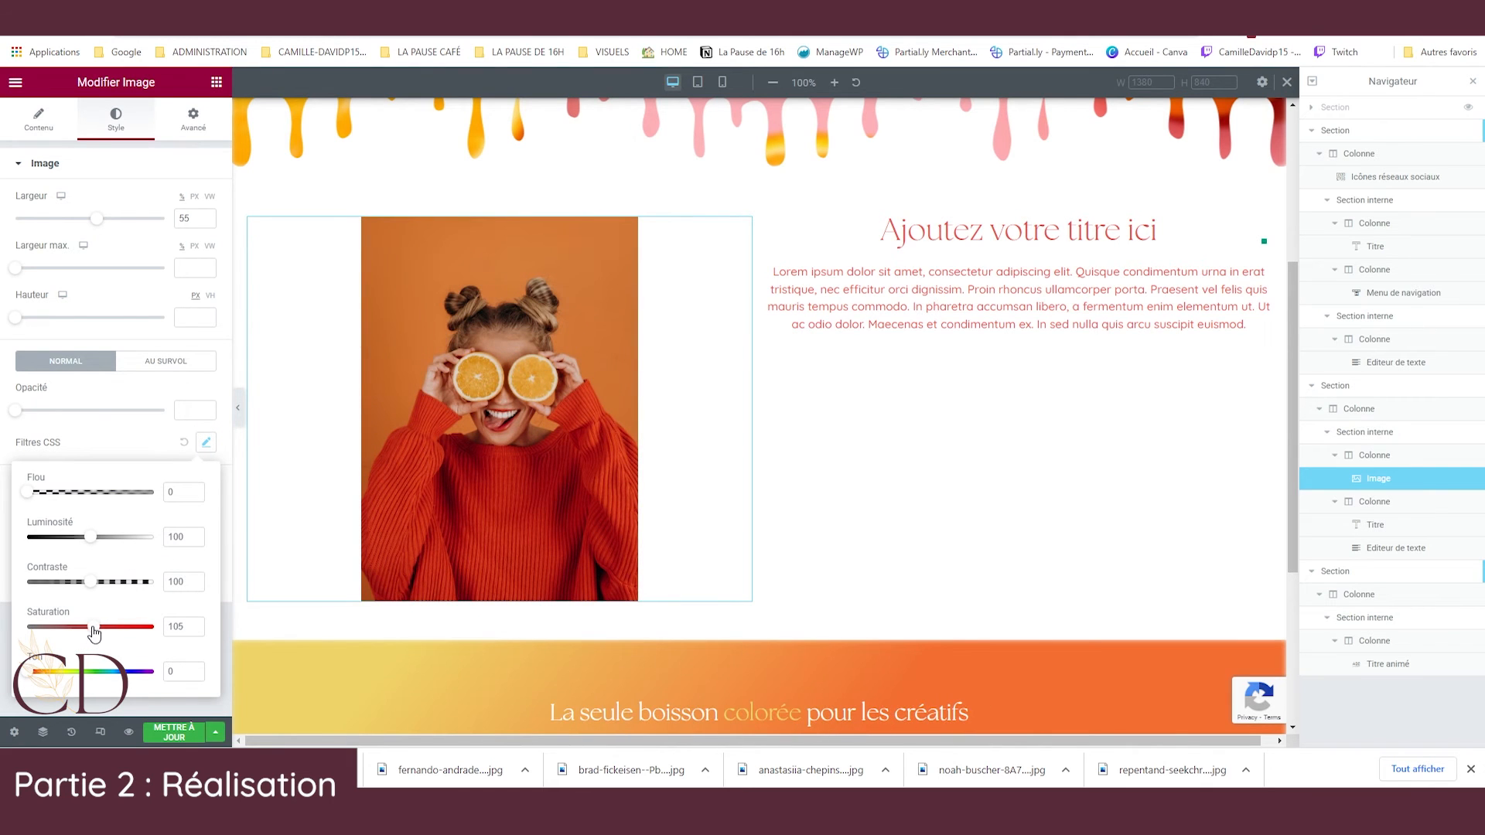
{"action": "left_click_drag", "start_coordinate": [90, 582], "coordinate": [107, 539]}
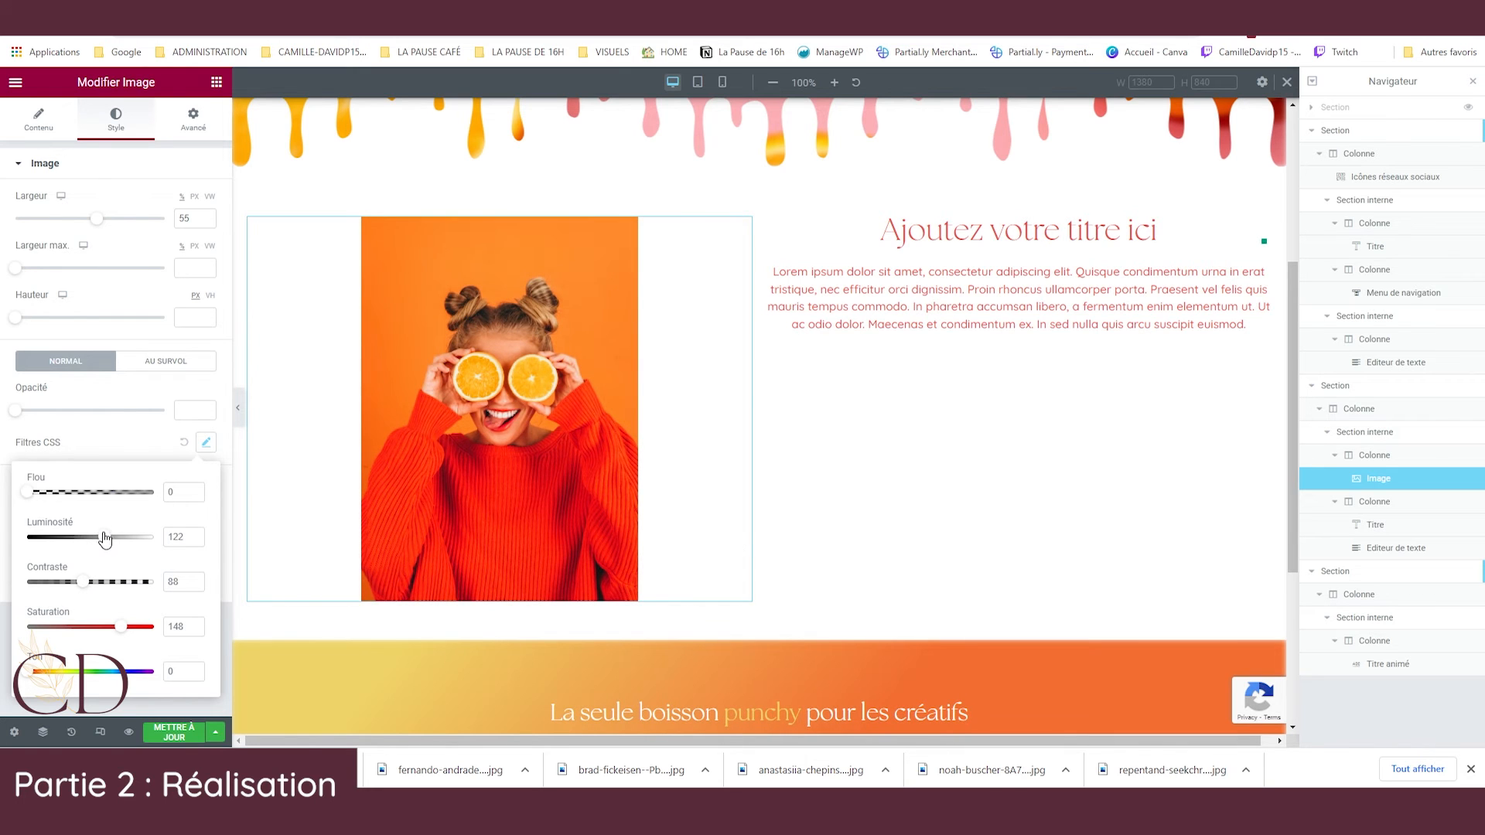
{"action": "left_click", "coordinate": [115, 438]}
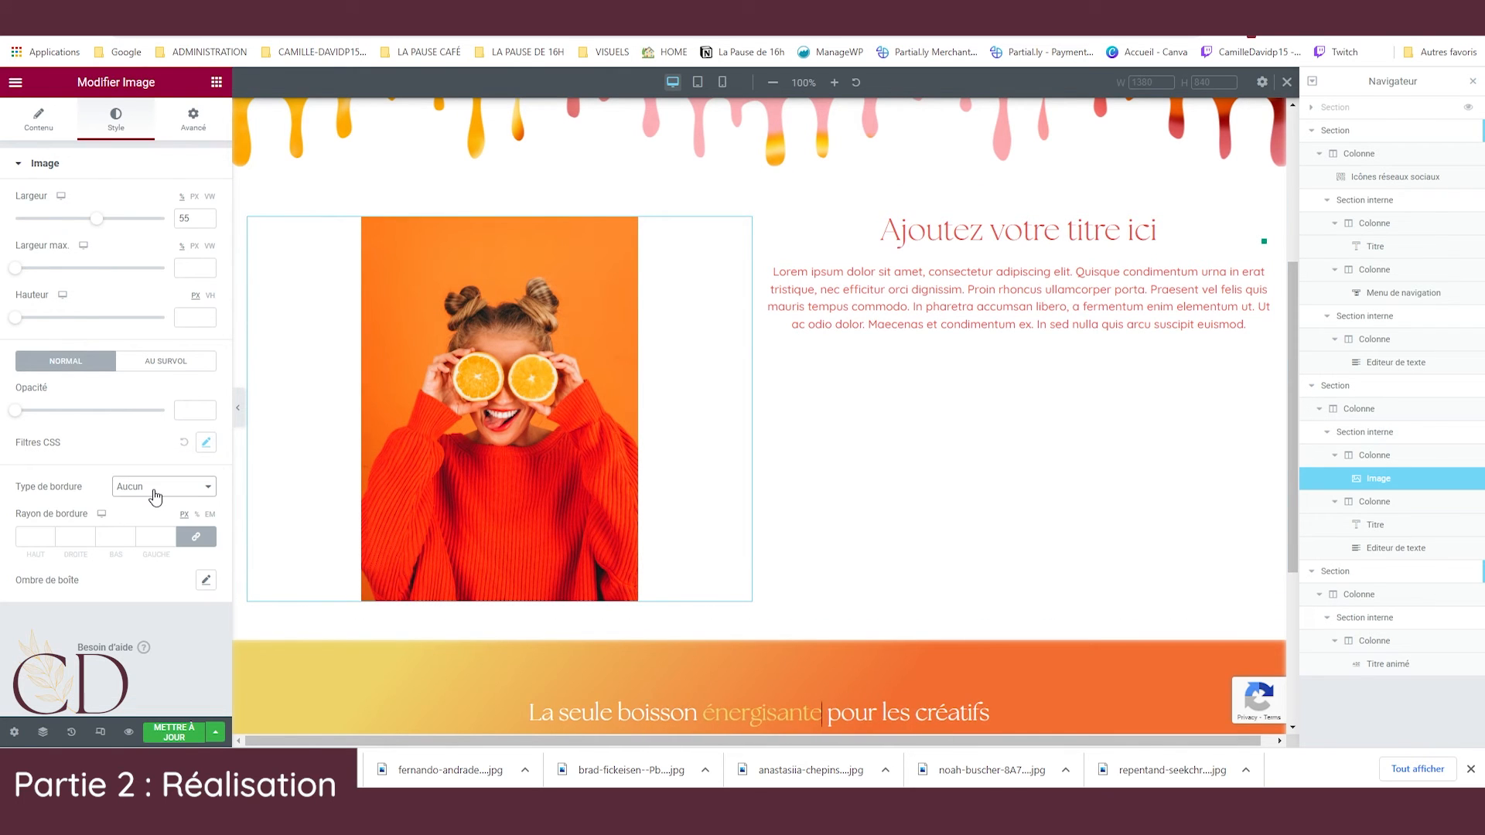
Try the Double border type on the photo, then restore it to Aucun.
{"action": "left_click", "coordinate": [139, 549]}
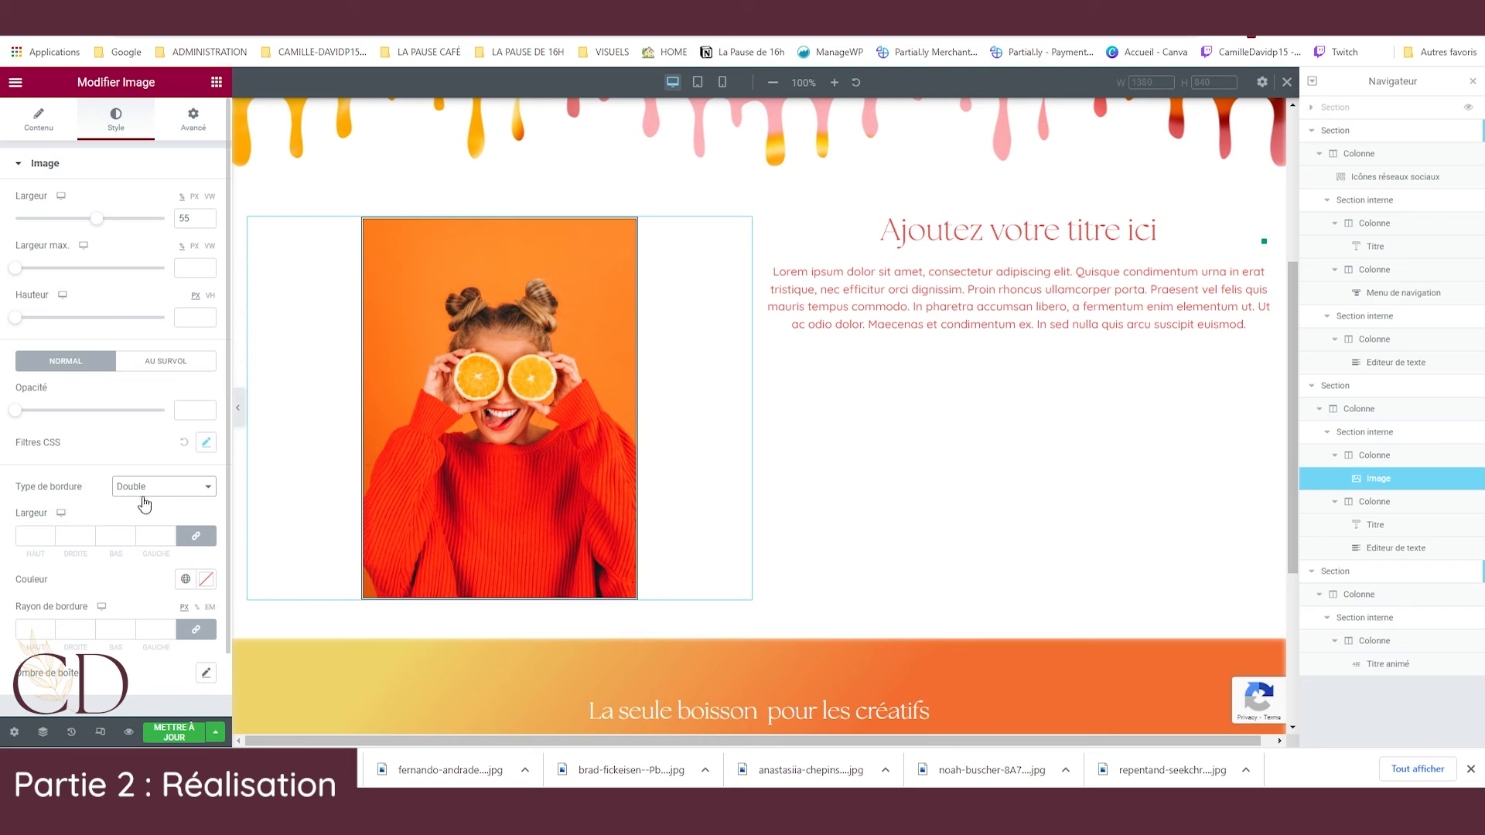
{"action": "left_click", "coordinate": [143, 501]}
{"action": "left_click", "coordinate": [145, 533]}
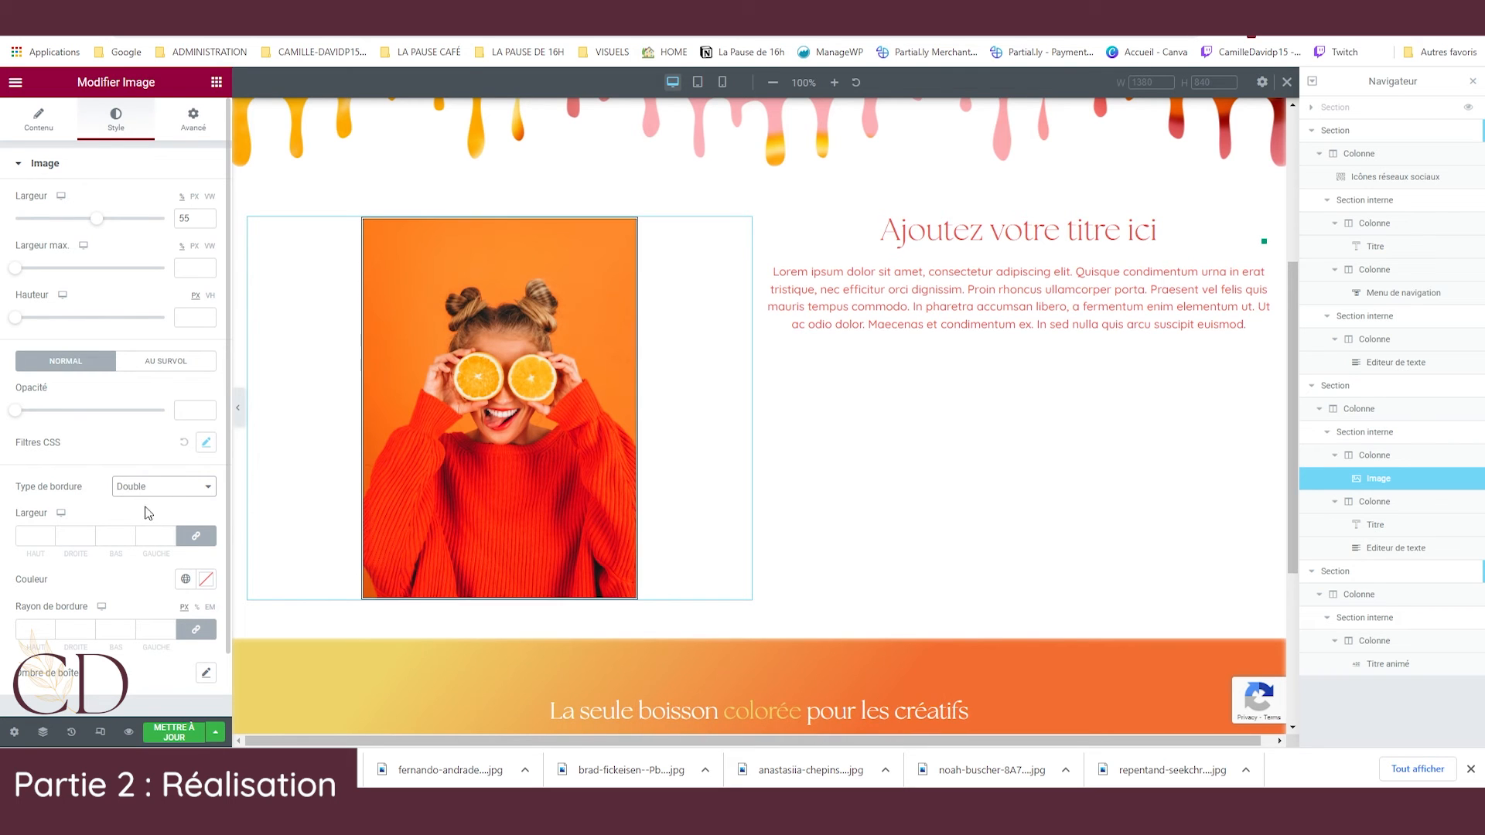
{"action": "left_click", "coordinate": [149, 497]}
{"action": "left_click", "coordinate": [142, 514]}
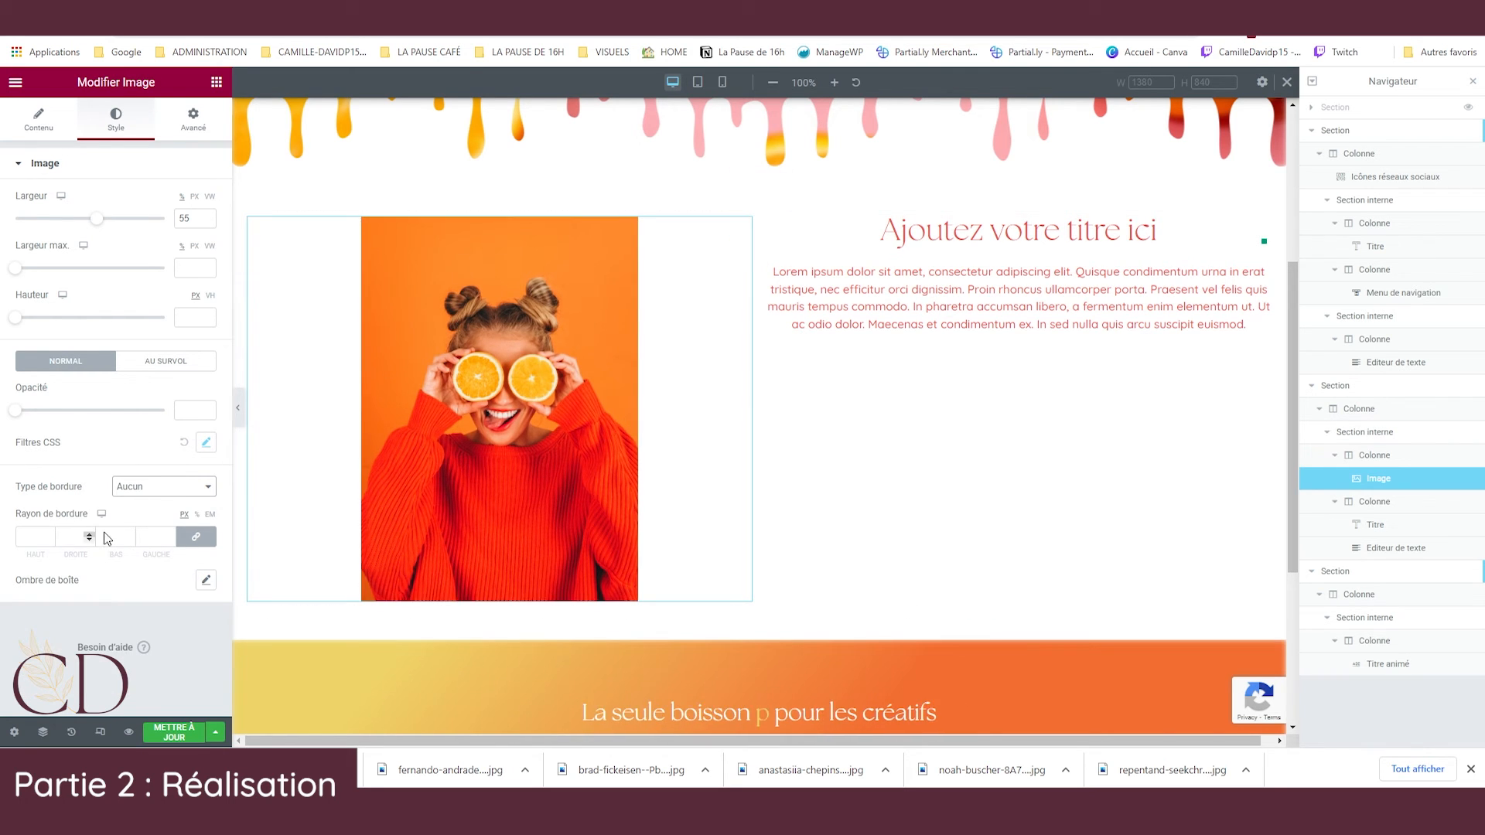
Enable a box shadow on the photo, unlink its border radius values and set the Gauche radius to 30 px.
{"action": "left_click", "coordinate": [206, 580]}
{"action": "left_click", "coordinate": [196, 537]}
{"action": "left_click", "coordinate": [169, 534]}
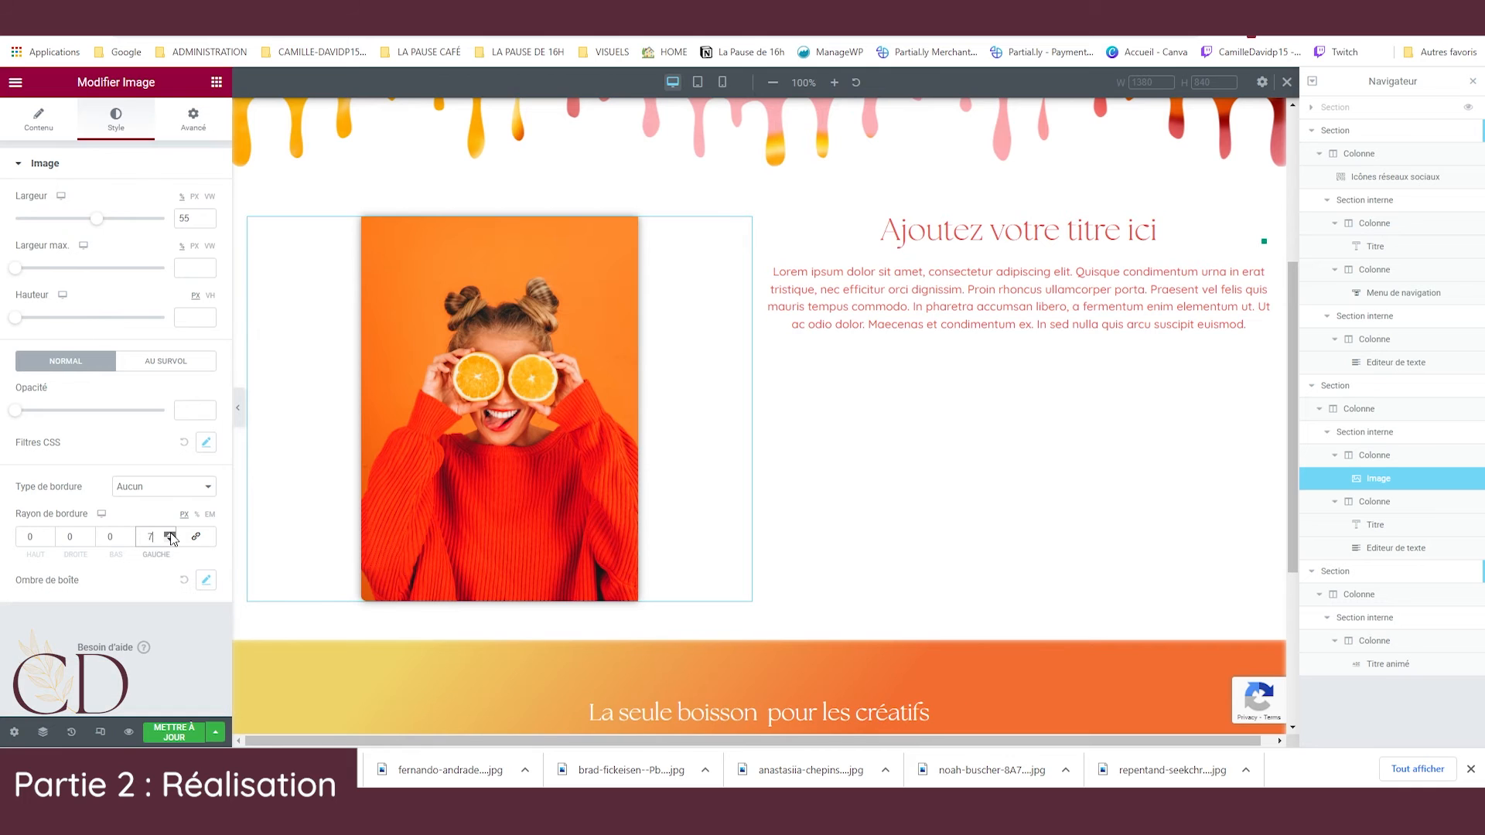
{"action": "key", "text": "BackSpace"}
{"action": "type", "text": "0"}
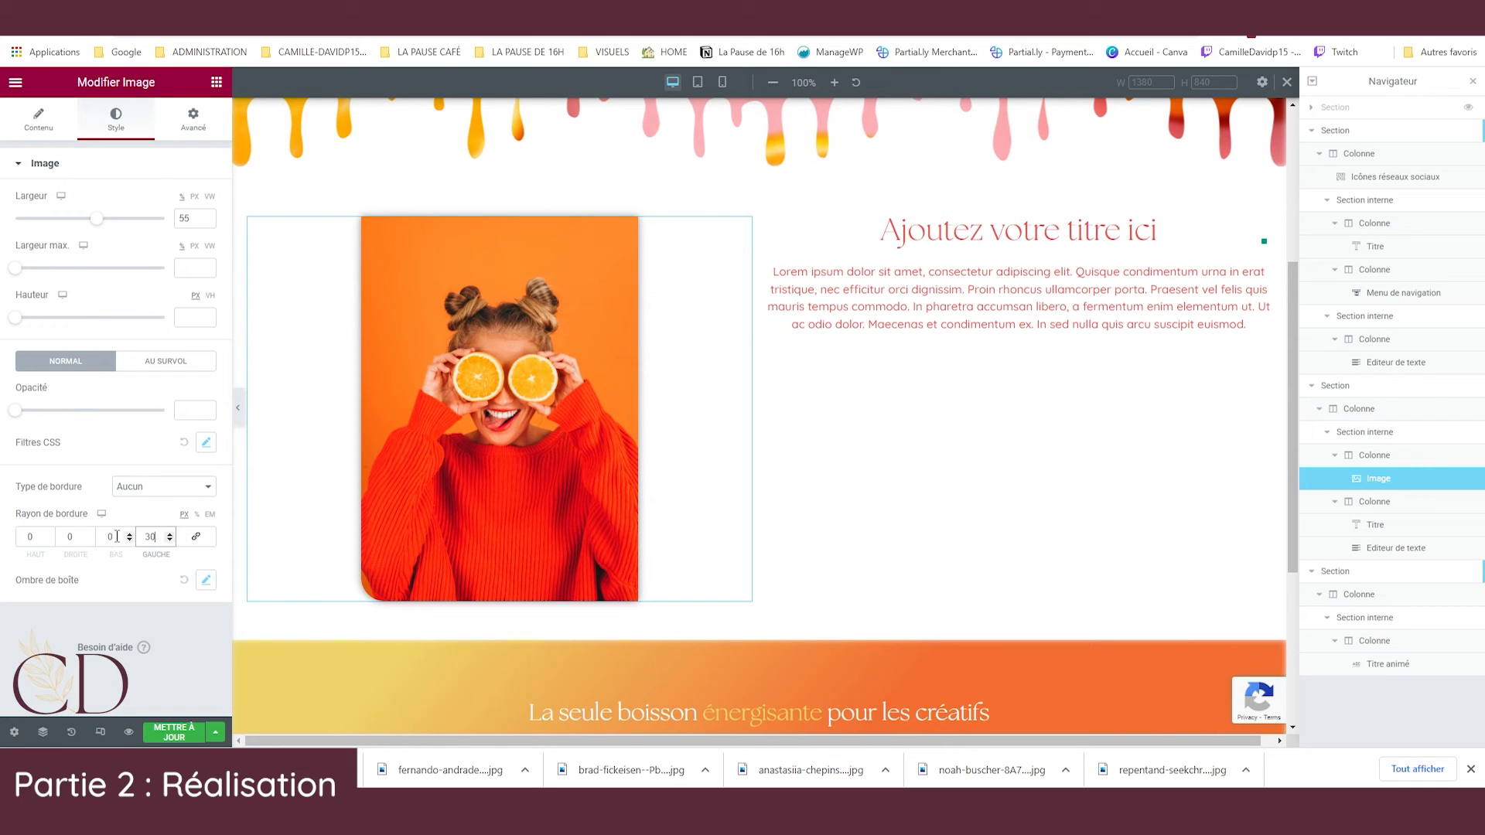
Try 45 px for the photo's Droite border radius, then set it to 90 px.
{"action": "left_click_drag", "start_coordinate": [82, 540], "coordinate": [60, 537]}
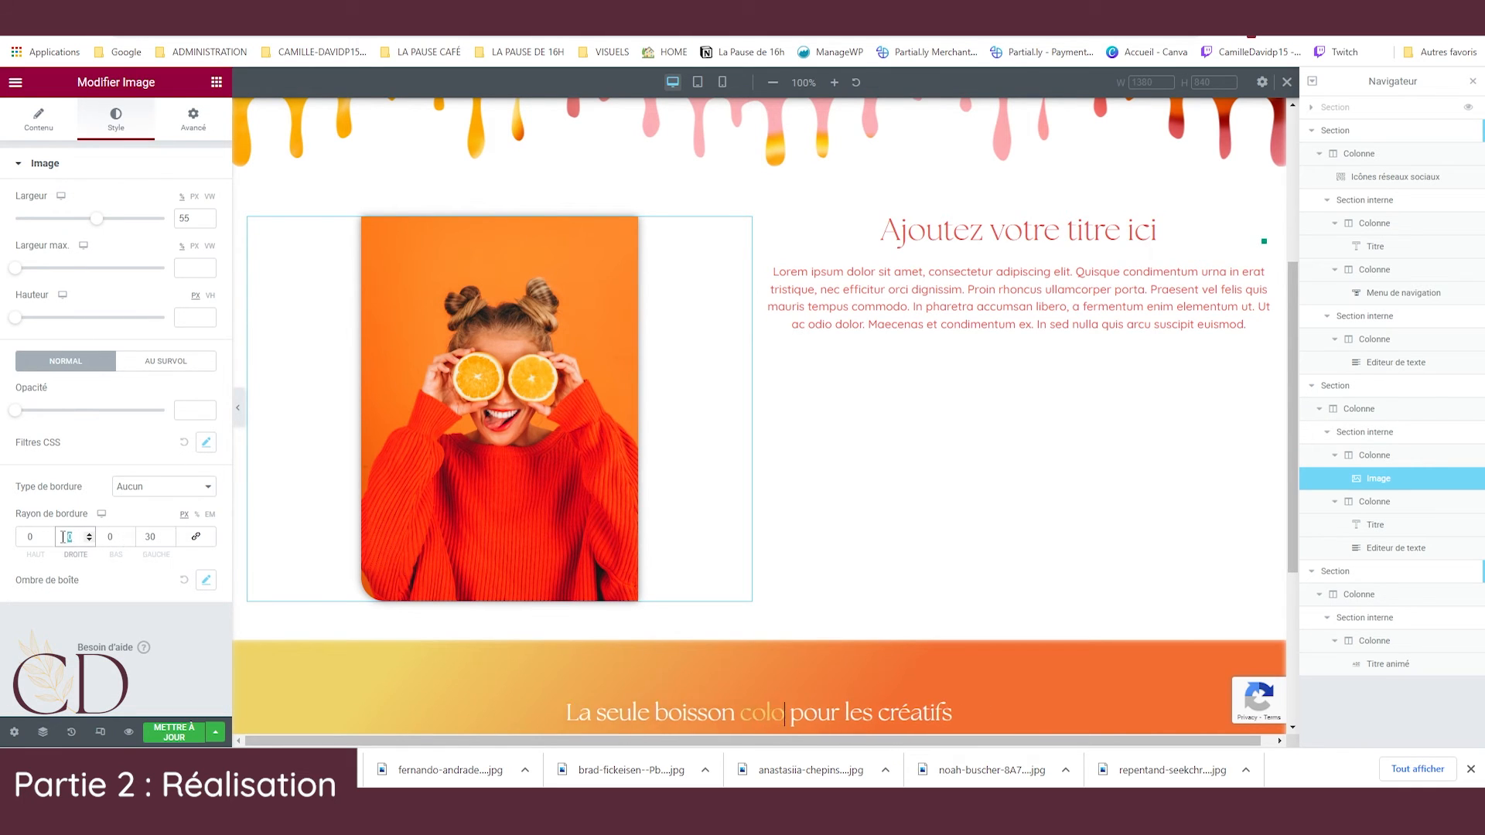
{"action": "type", "text": "45"}
{"action": "double_click", "coordinate": [82, 530]}
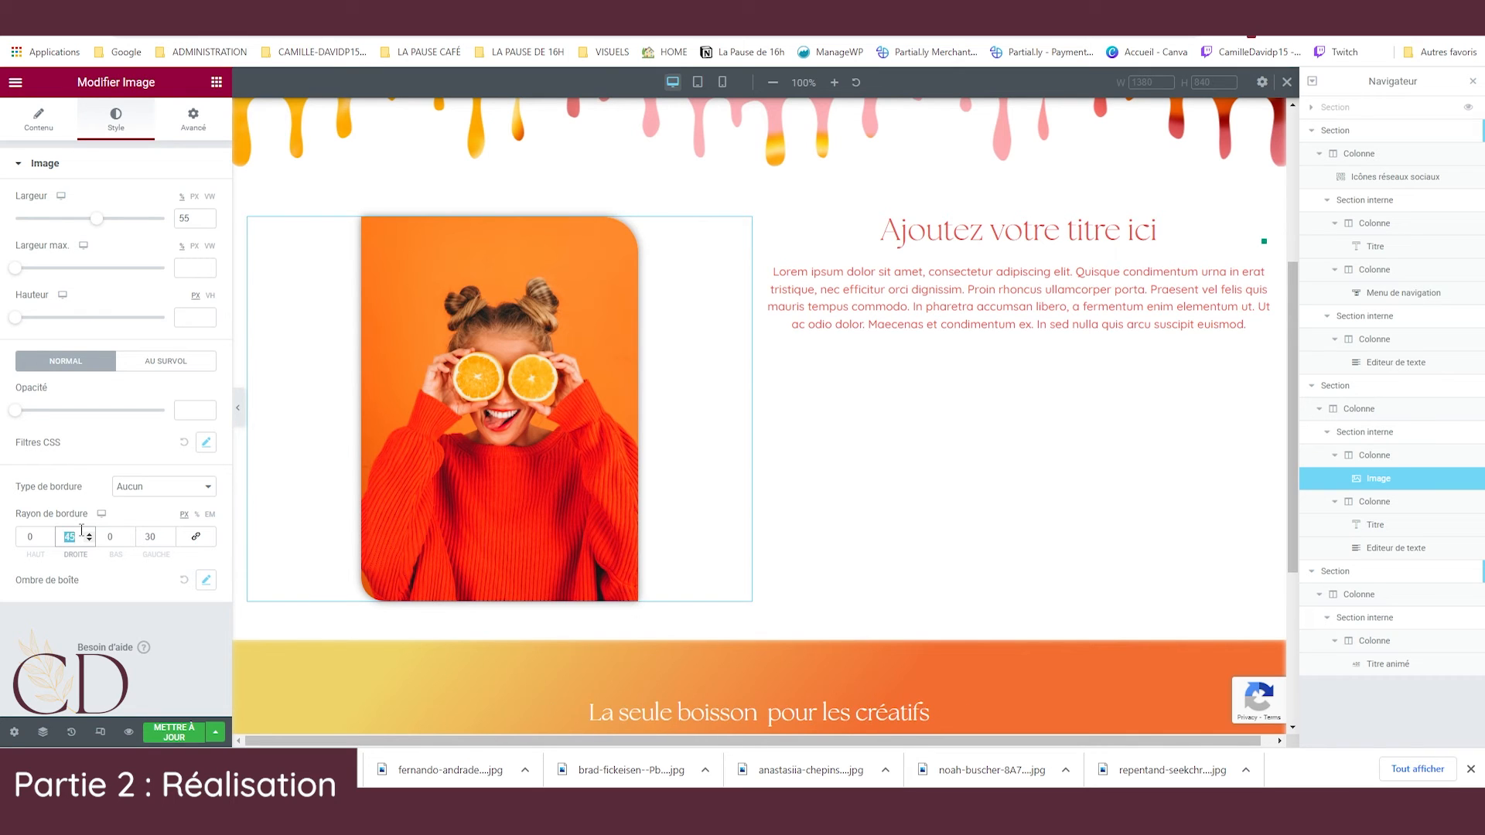
Increase the photo's Haut border radius progressively and set it to 260 px.
{"action": "left_click", "coordinate": [31, 537]}
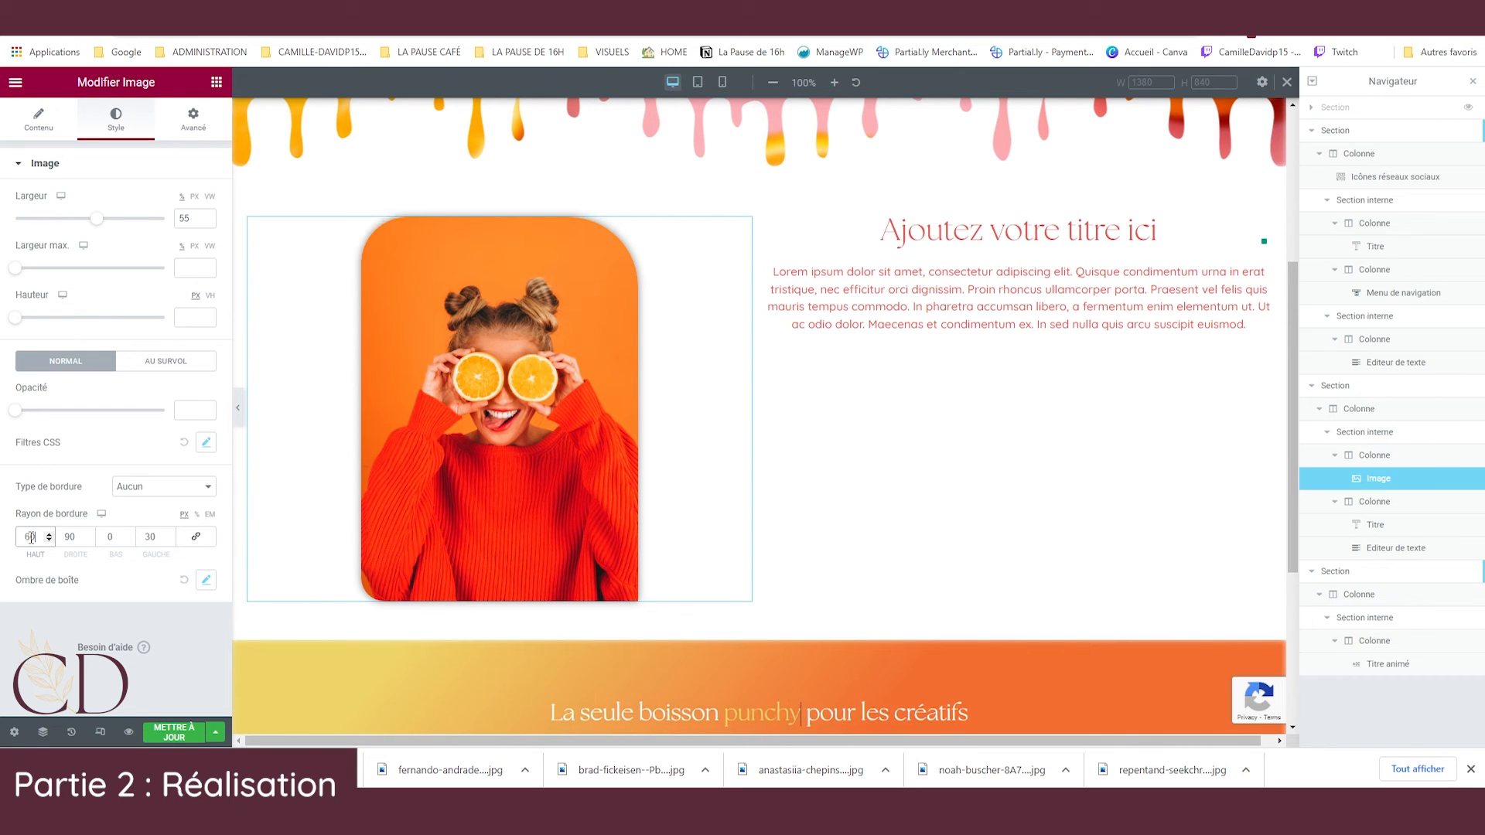
{"action": "left_click_drag", "start_coordinate": [30, 537], "coordinate": [40, 537]}
{"action": "left_click", "coordinate": [52, 534]}
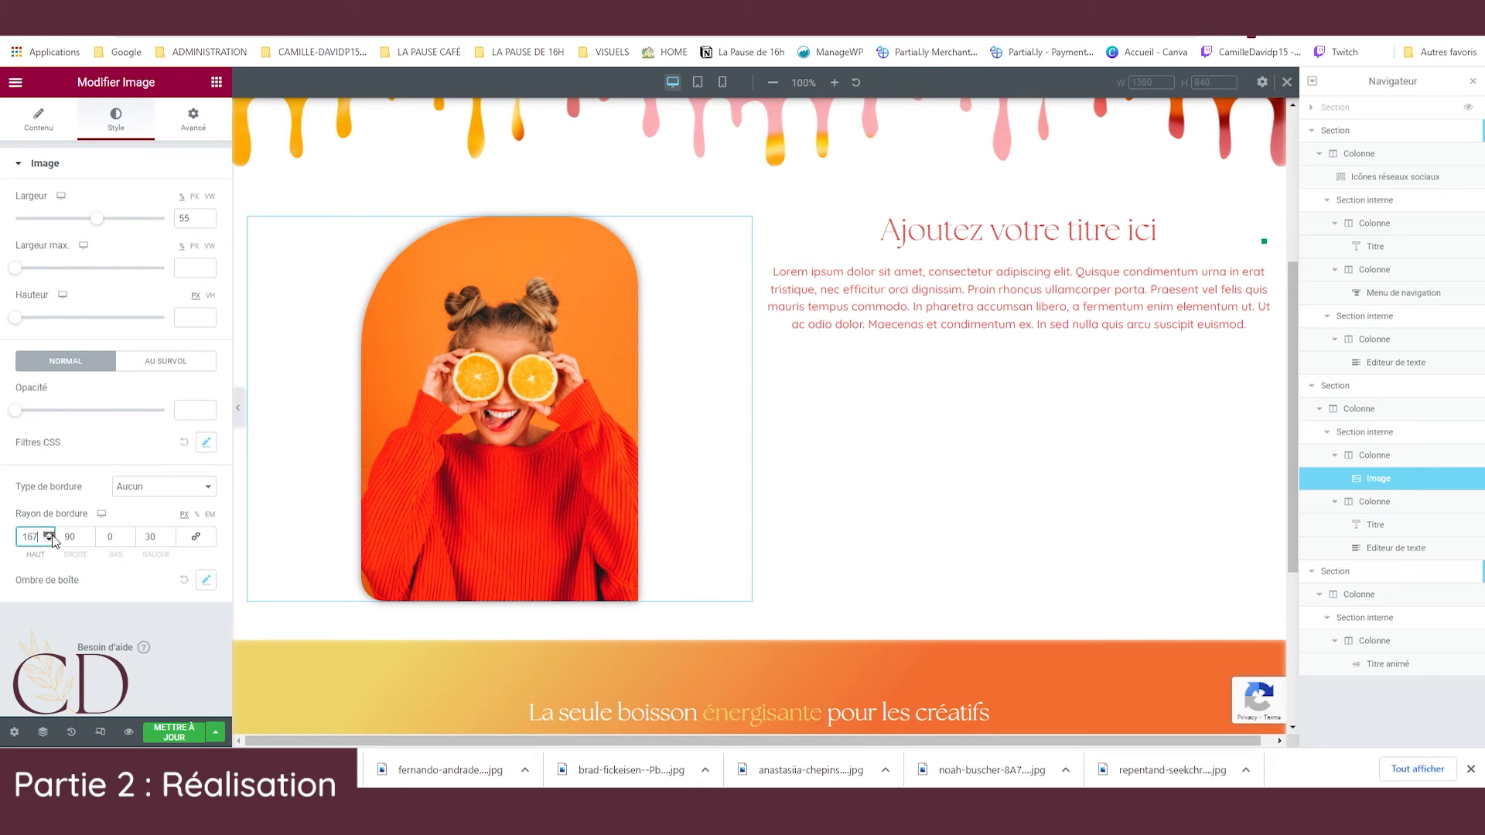
{"action": "left_click", "coordinate": [52, 534]}
{"action": "left_click", "coordinate": [52, 536]}
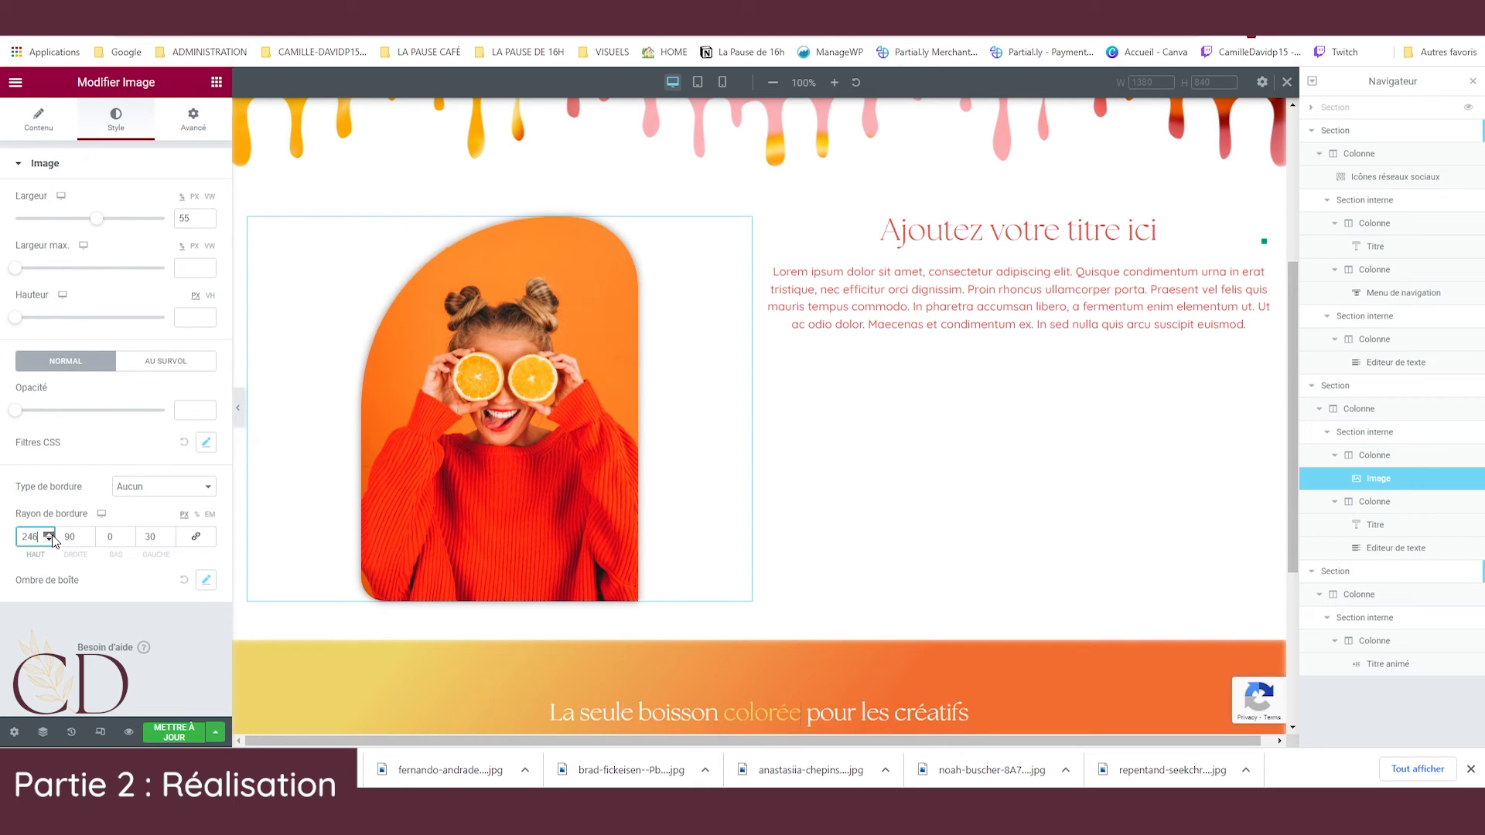
{"action": "double_click", "coordinate": [35, 537]}
{"action": "type", "text": "260"}
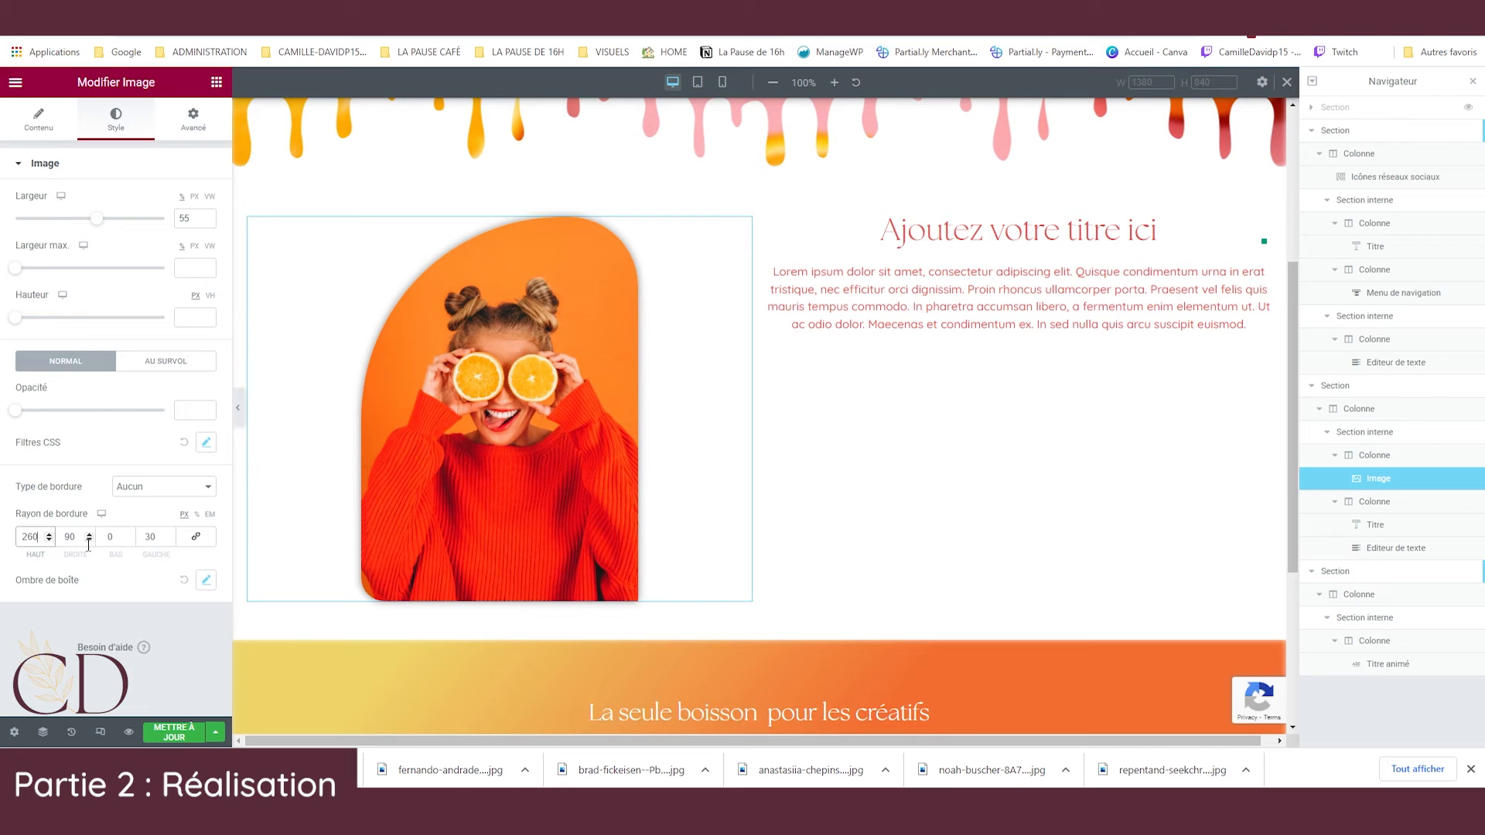
Try border radii of 340 px for Haut, 30 px for Droite and 340 px for Bas on the photo.
{"action": "double_click", "coordinate": [116, 537]}
{"action": "type", "text": "260"}
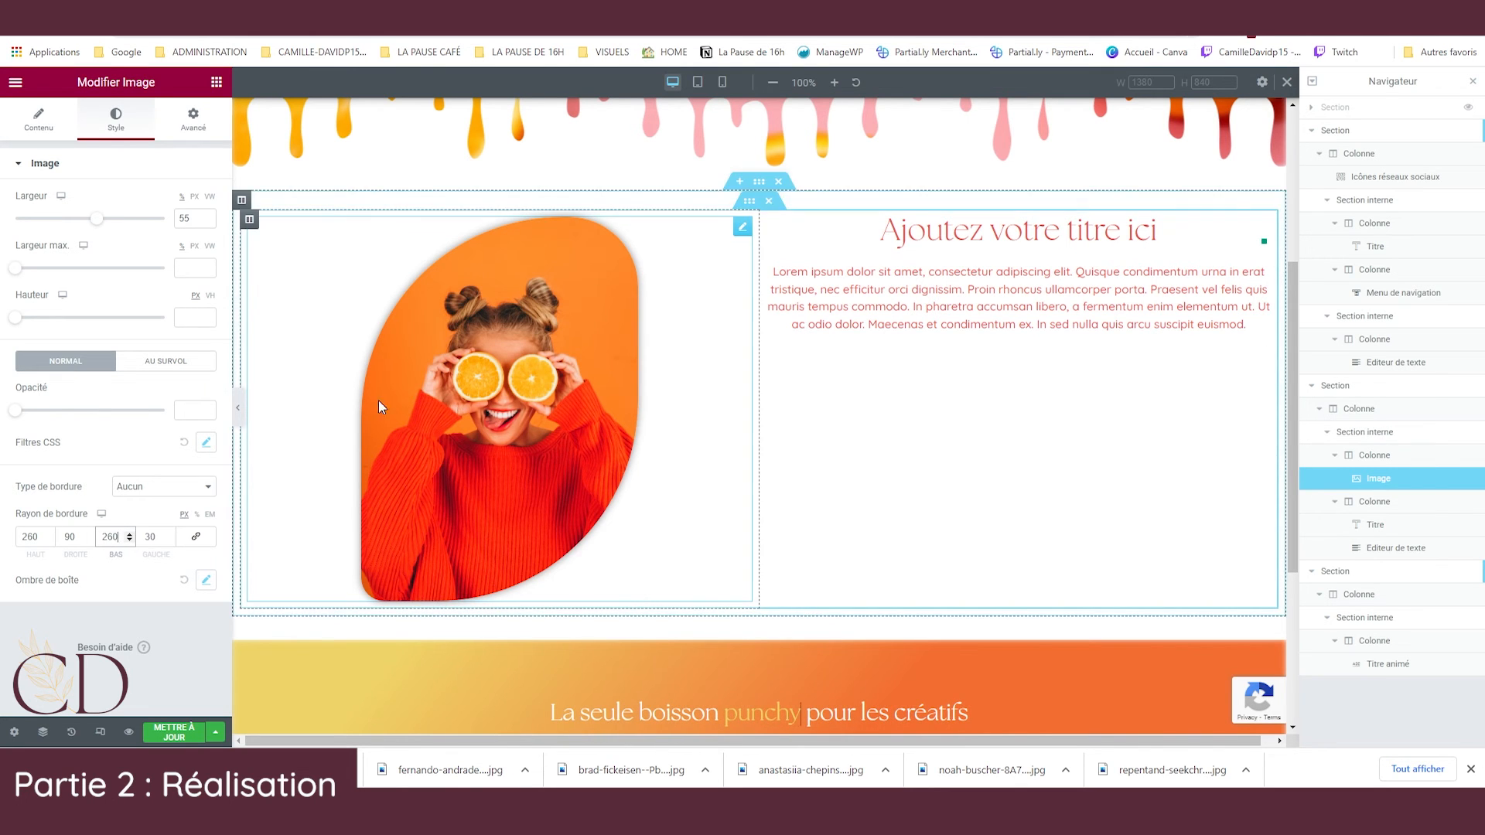
{"action": "left_click", "coordinate": [129, 534]}
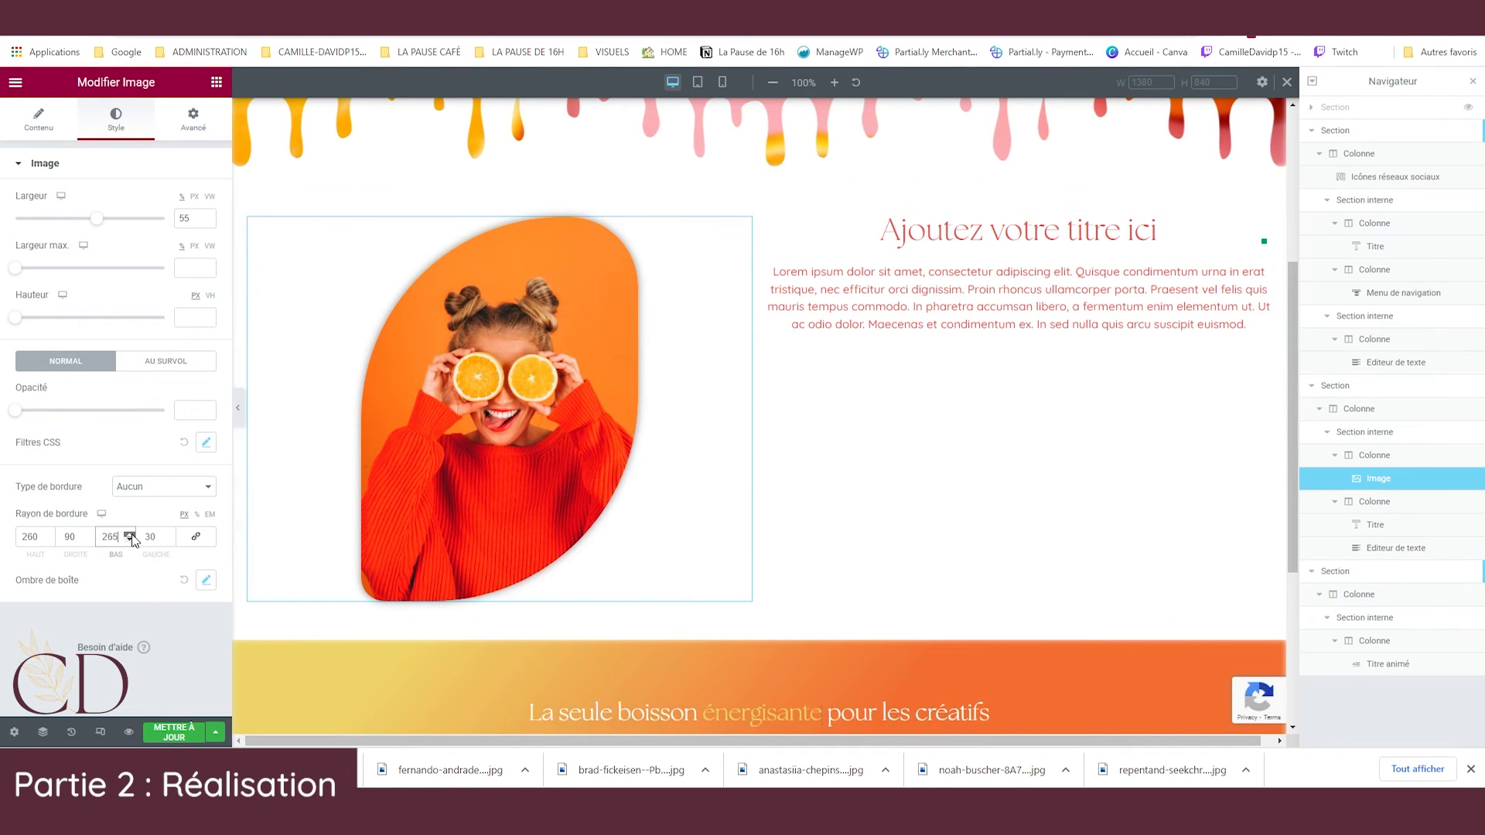
{"action": "left_click", "coordinate": [129, 534]}
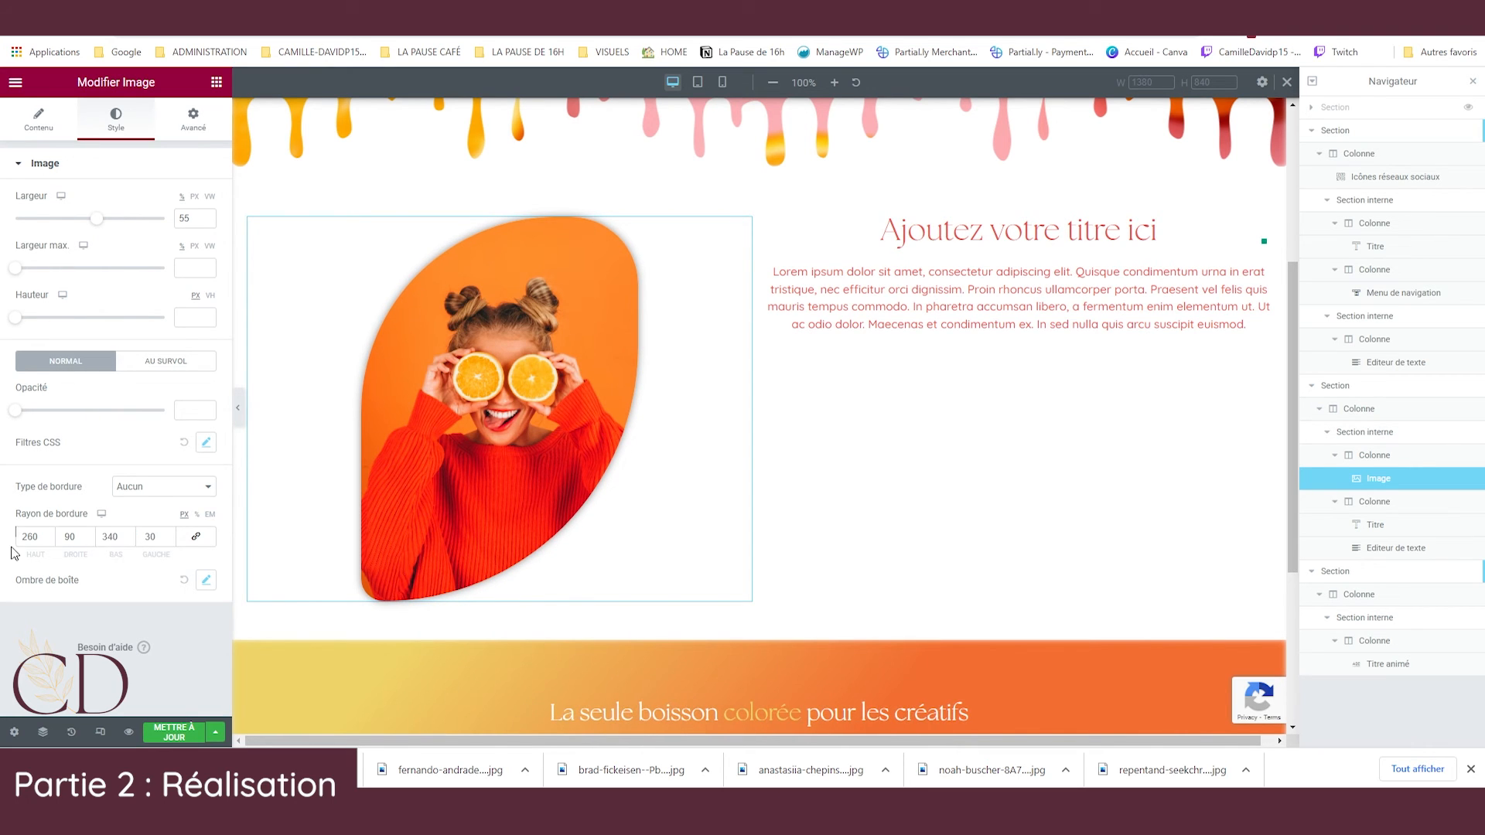
{"action": "type", "text": "340"}
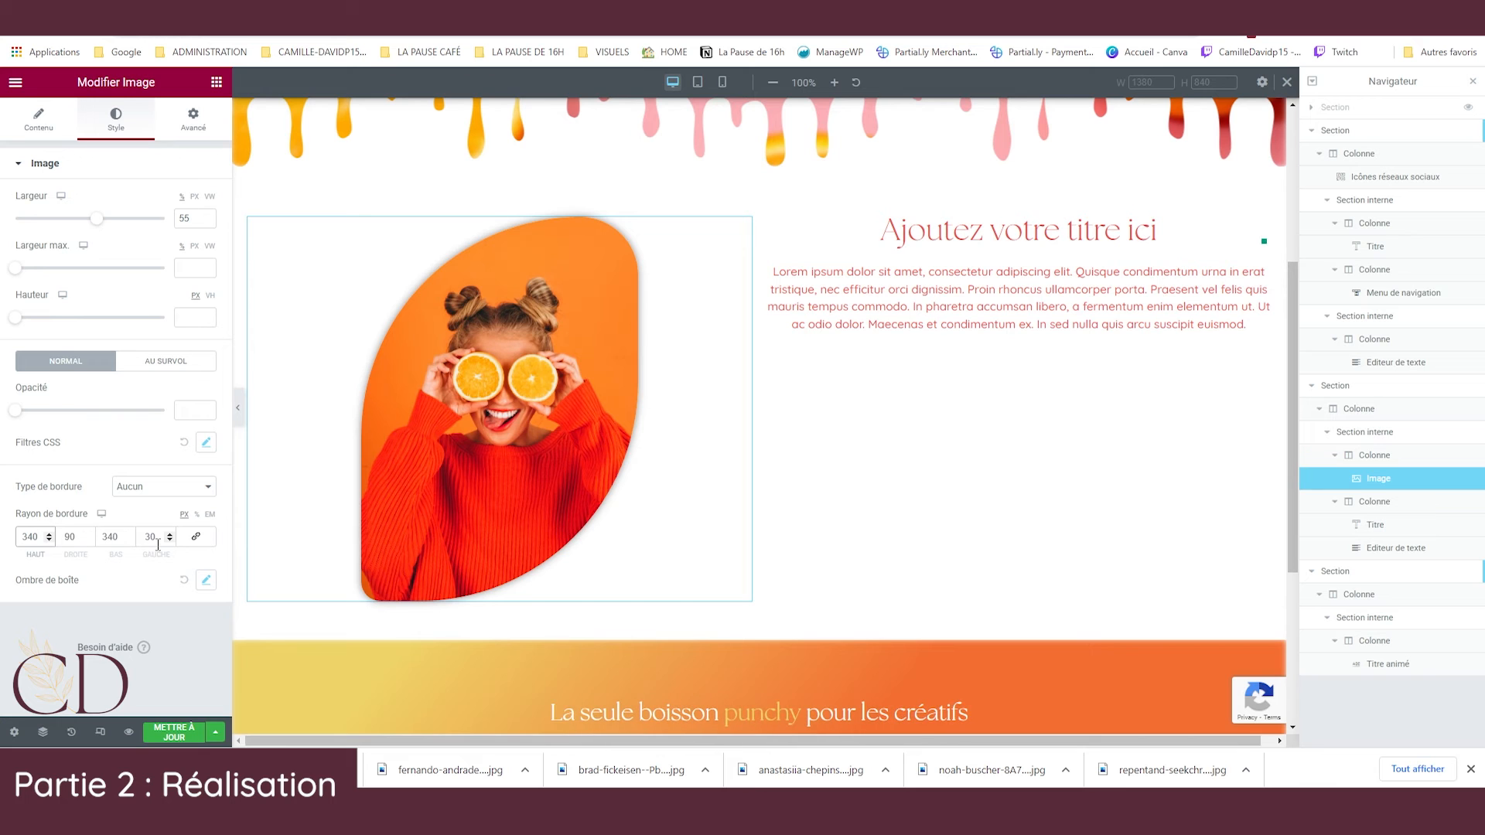
{"action": "double_click", "coordinate": [74, 540]}
{"action": "type", "text": "30"}
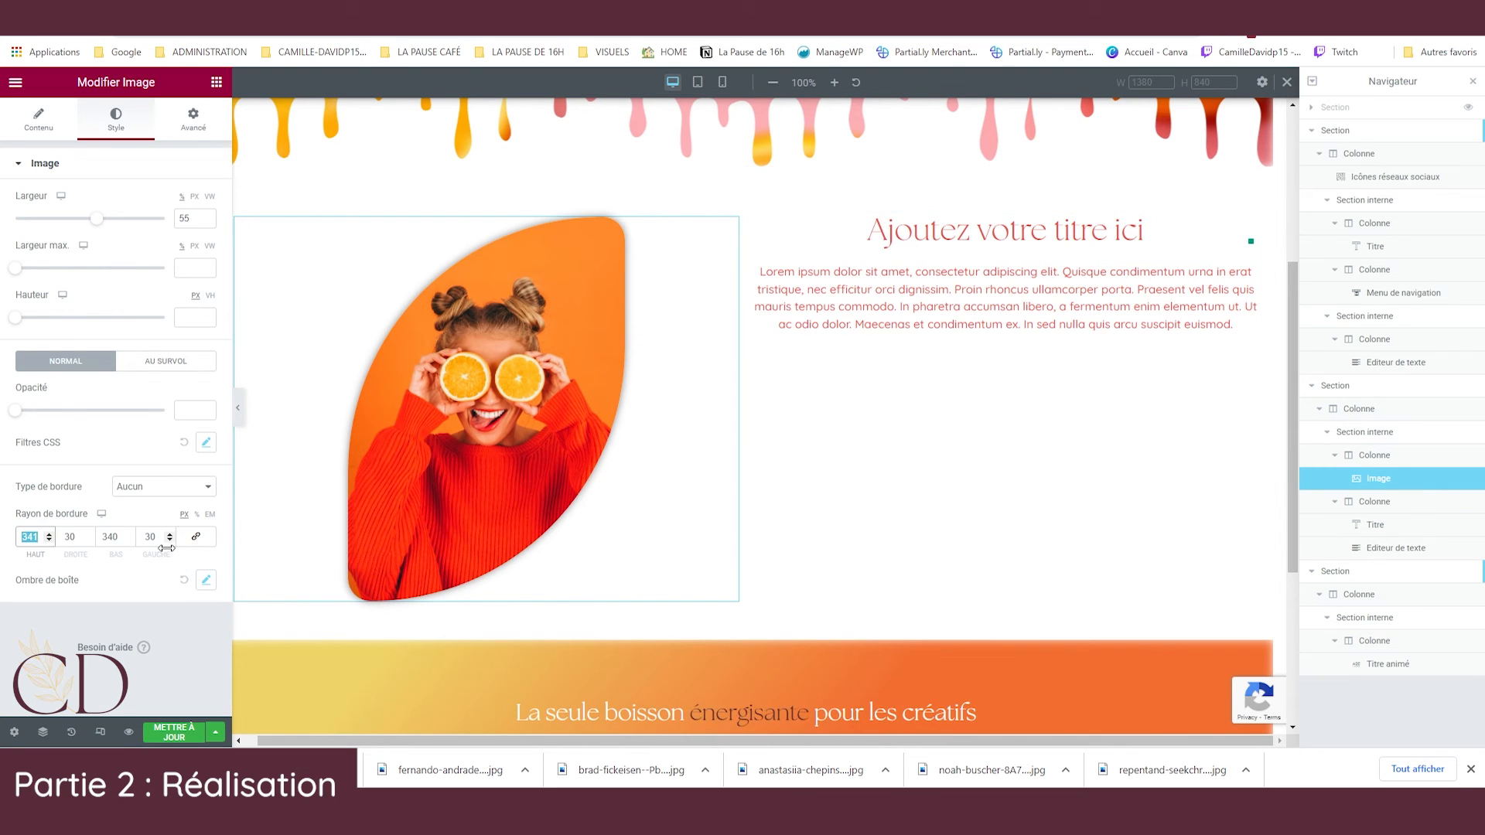
Try border radii of 250 px for Haut and Bas with 10 px for Droite and Gauche on the photo.
{"action": "type", "text": "0"}
{"action": "double_click", "coordinate": [111, 537]}
{"action": "type", "text": "0"}
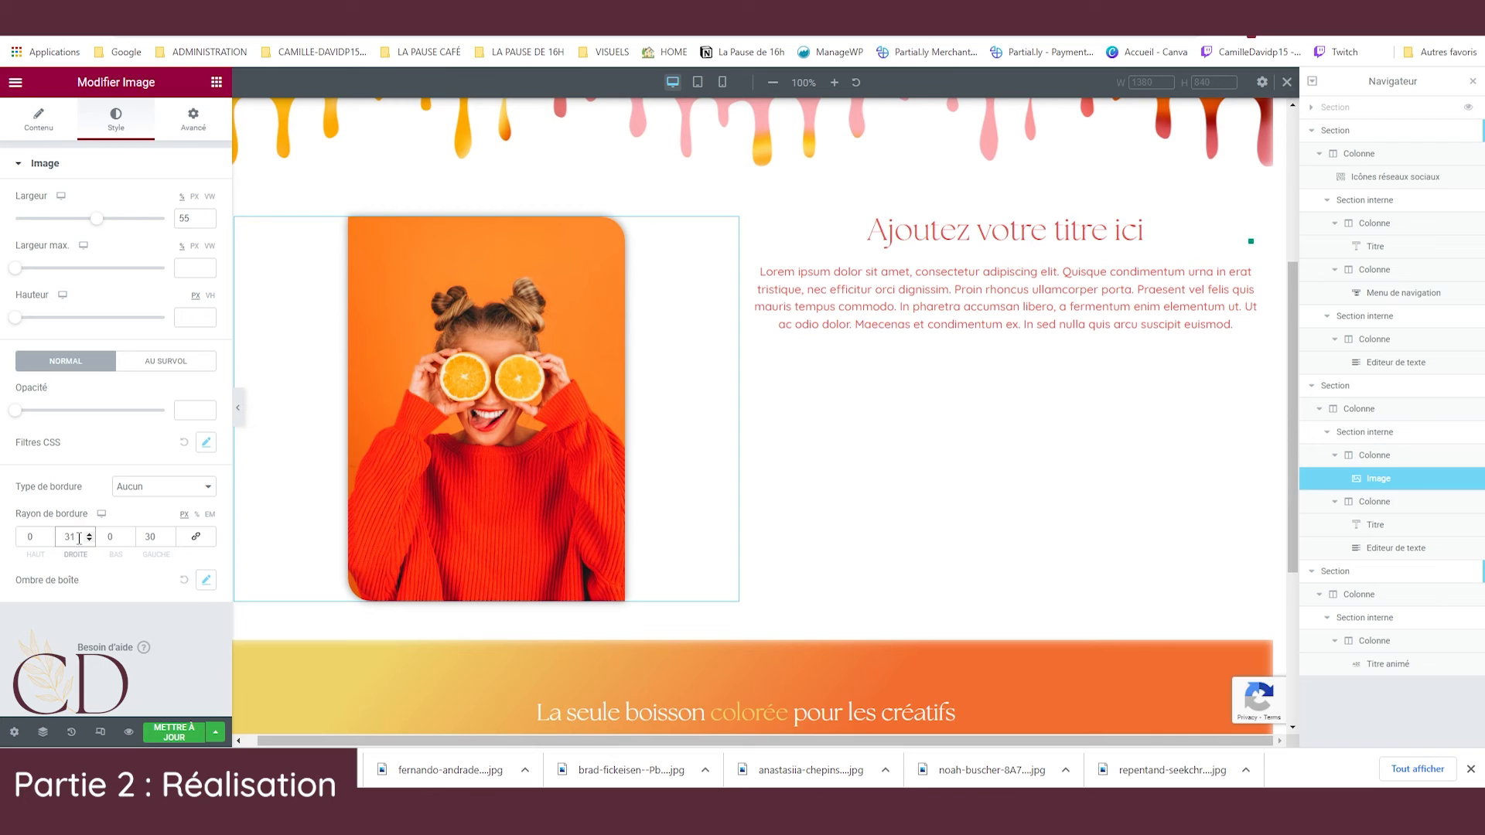
{"action": "double_click", "coordinate": [154, 537]}
{"action": "type", "text": "10"}
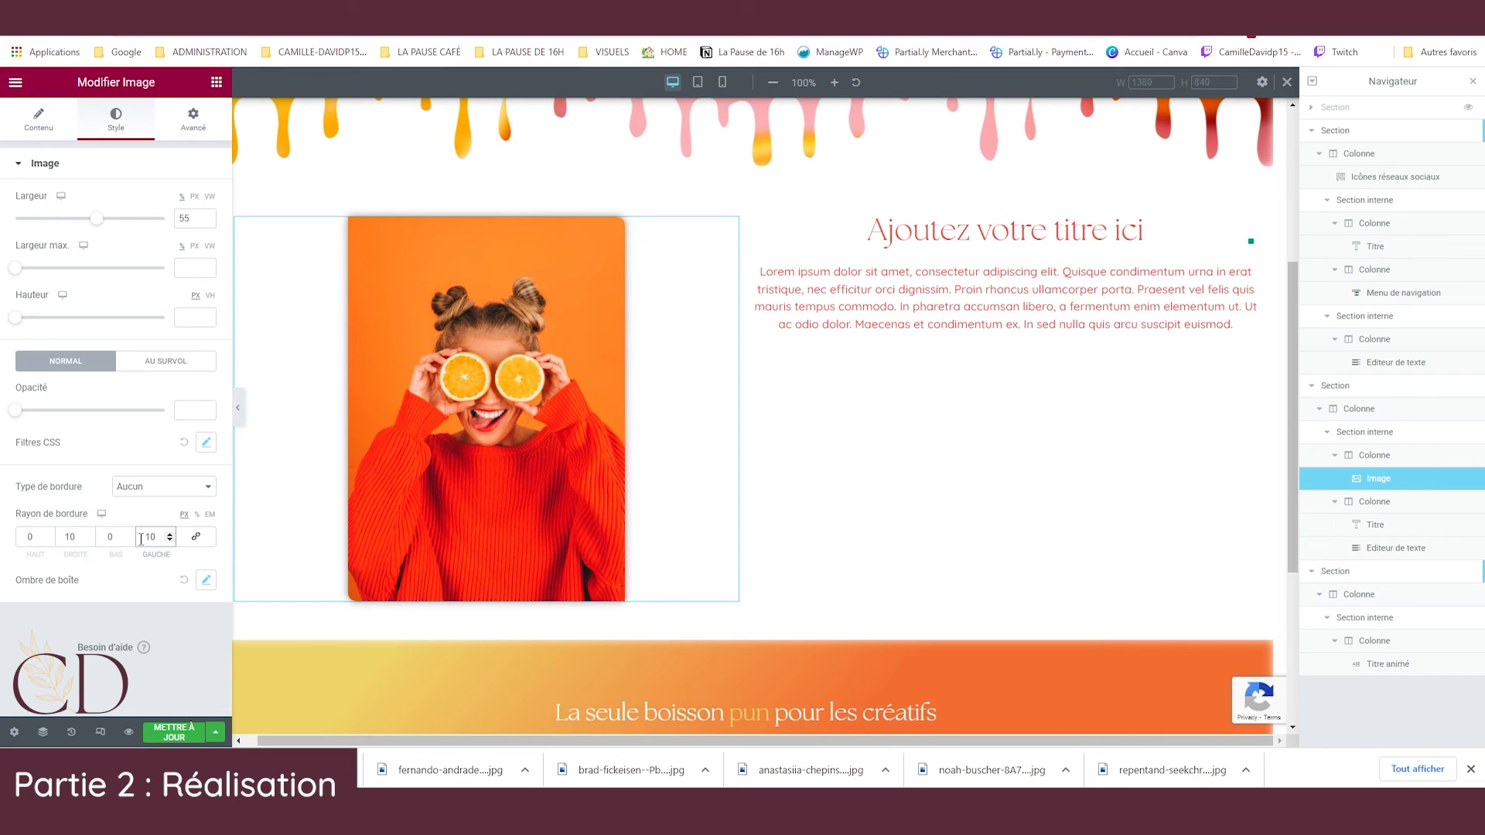
{"action": "double_click", "coordinate": [111, 537]}
{"action": "type", "text": "250"}
{"action": "double_click", "coordinate": [41, 537]}
{"action": "type", "text": "250"}
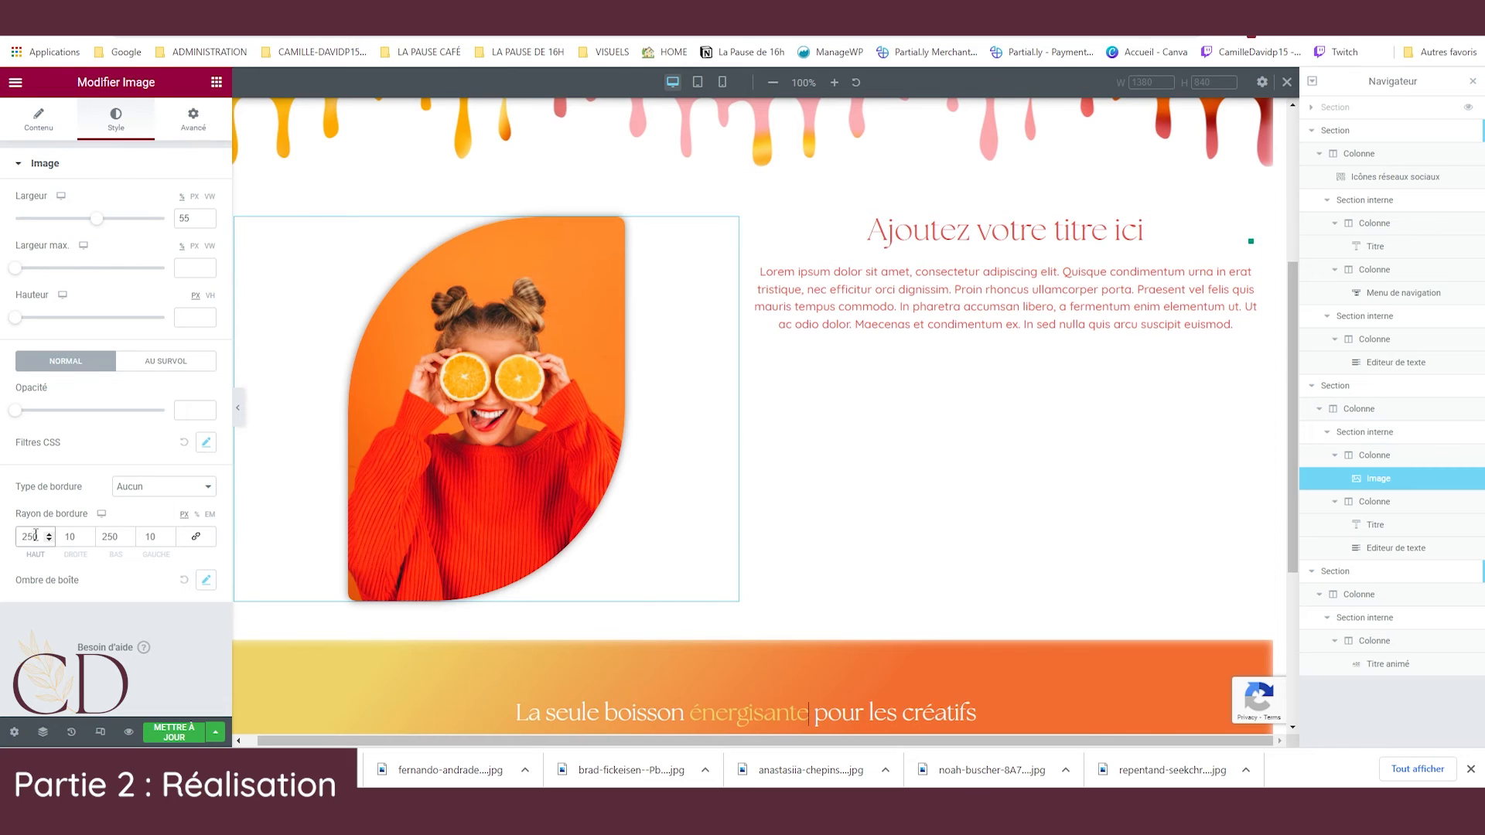
Try 500 px for the photo's Haut and Bas radii, with 50, 500 and 150 px for Droite.
{"action": "type", "text": "500"}
{"action": "double_click", "coordinate": [111, 537]}
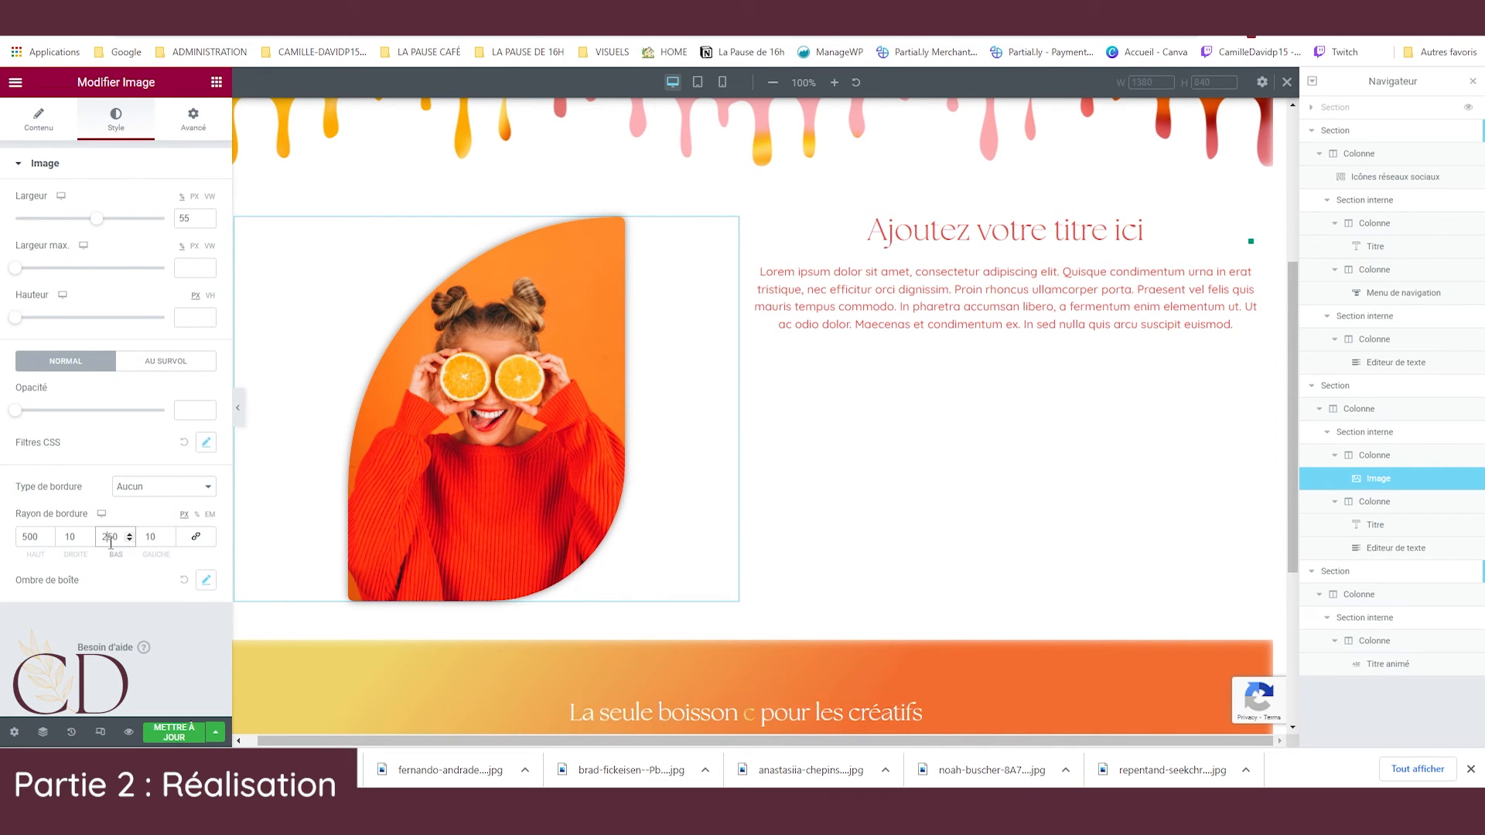
{"action": "type", "text": "500"}
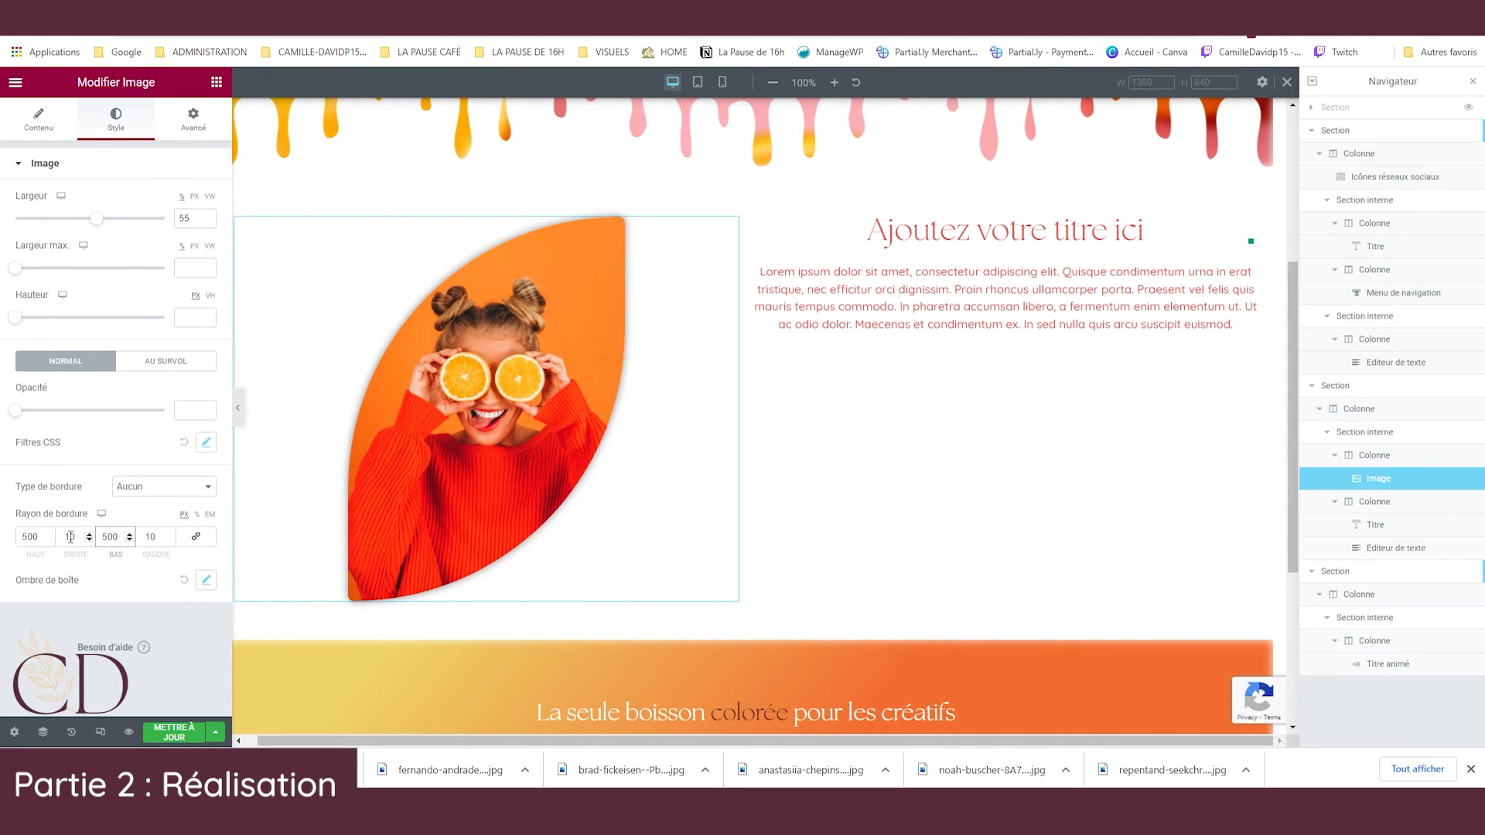
{"action": "double_click", "coordinate": [71, 537]}
{"action": "type", "text": "50"}
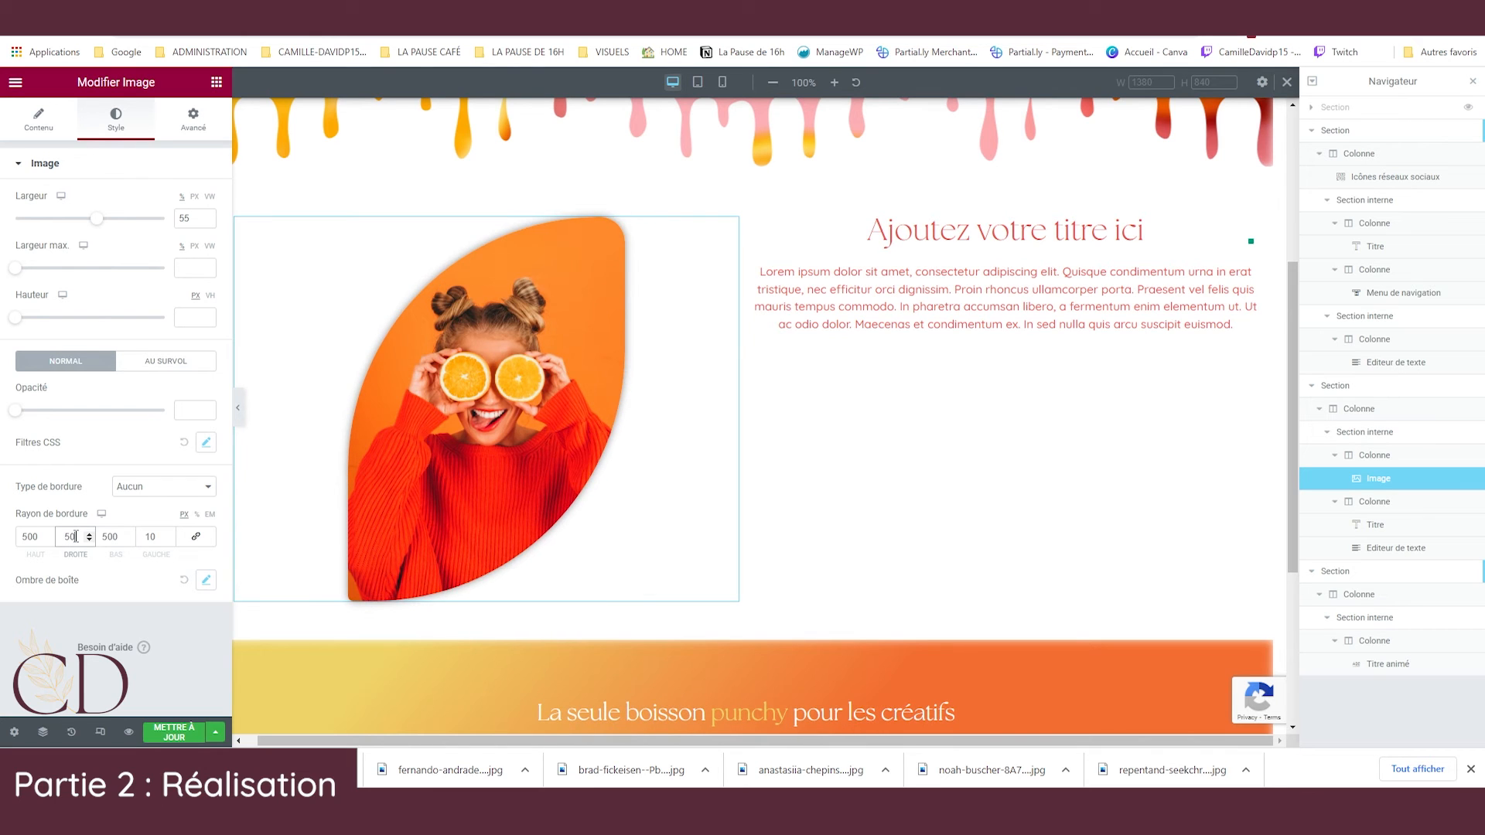
{"action": "type", "text": "0"}
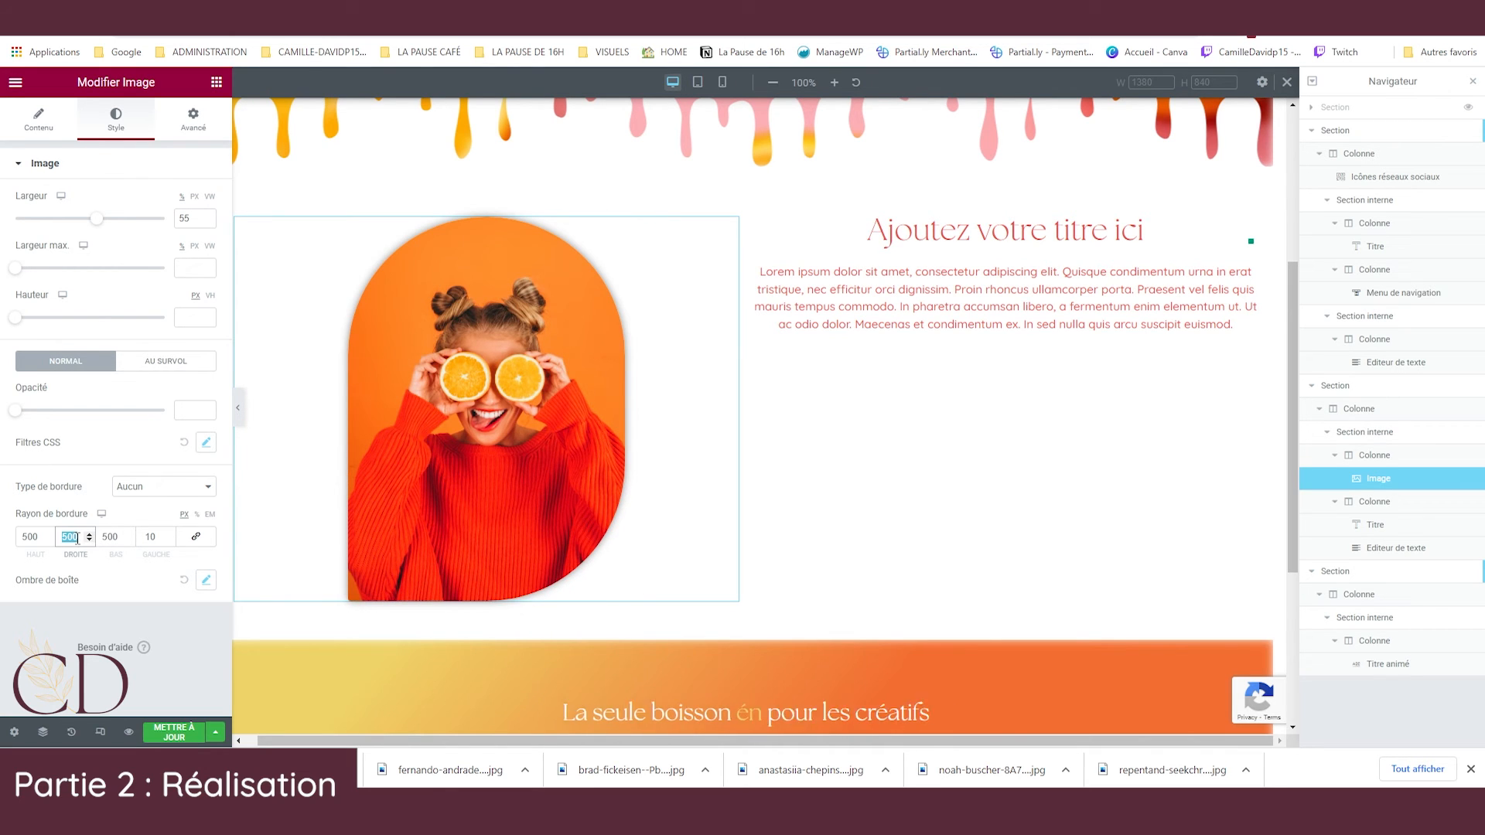
{"action": "type", "text": "15"}
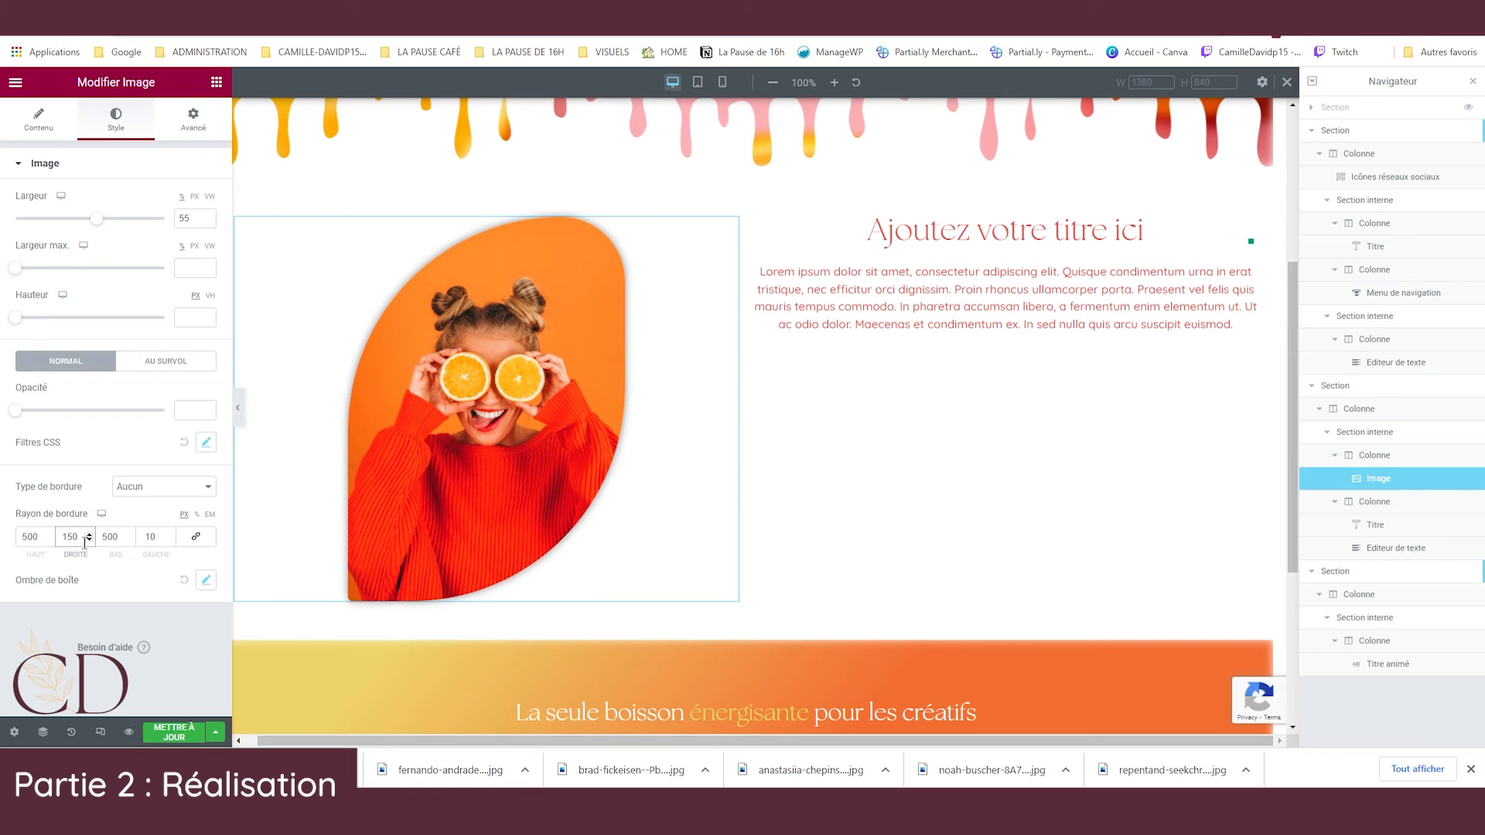
Set the photo's border radii to 300 px for Haut, 0 for Droite, 300 px for Bas and 0 for Gauche.
{"action": "key", "text": "BackSpace"}
{"action": "key", "text": "BackSpace"}
{"action": "type", "text": "0"}
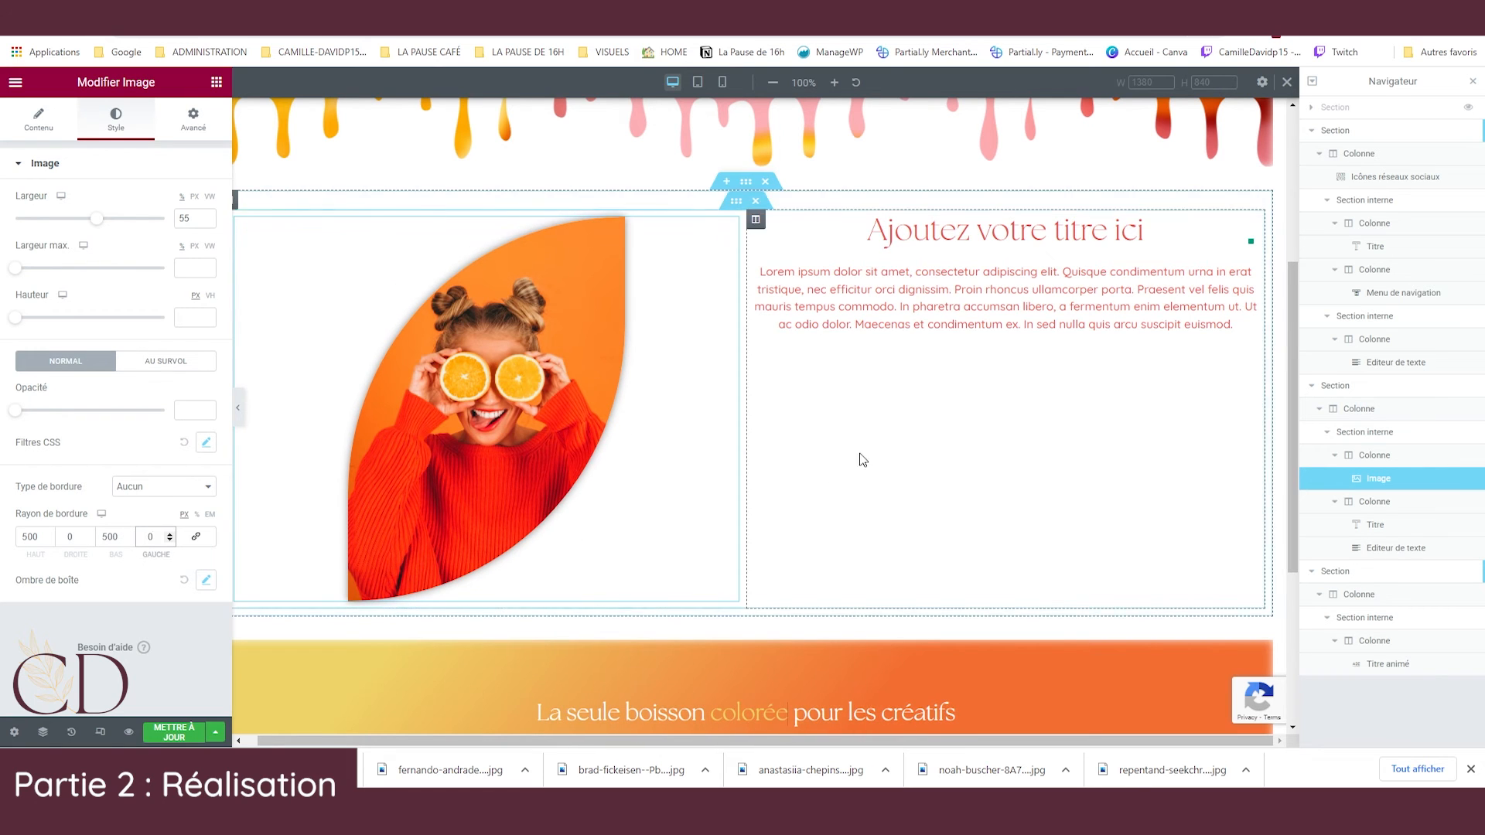
{"action": "type", "text": "600"}
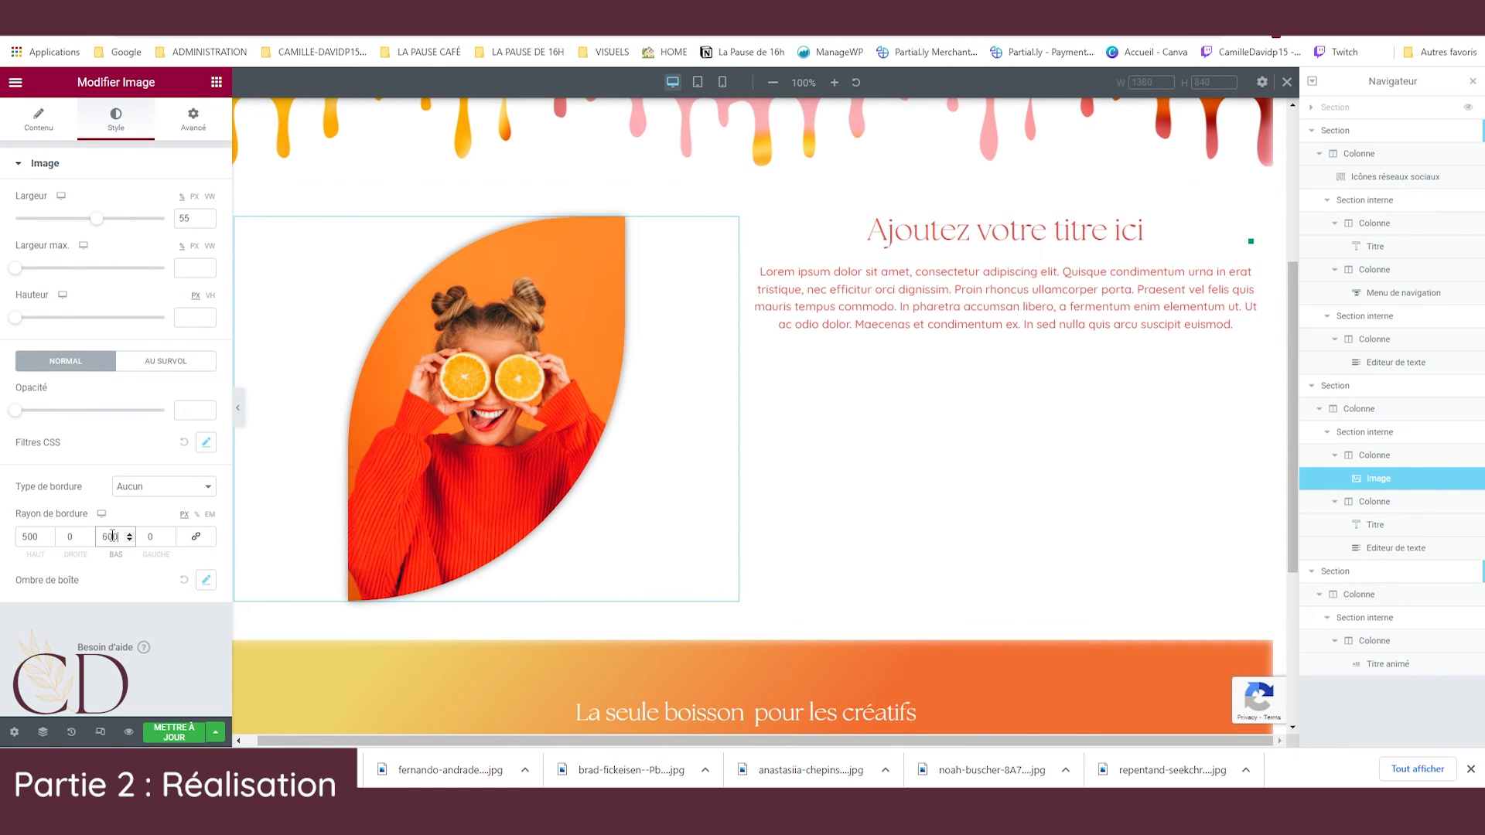
{"action": "double_click", "coordinate": [31, 537]}
{"action": "type", "text": "300"}
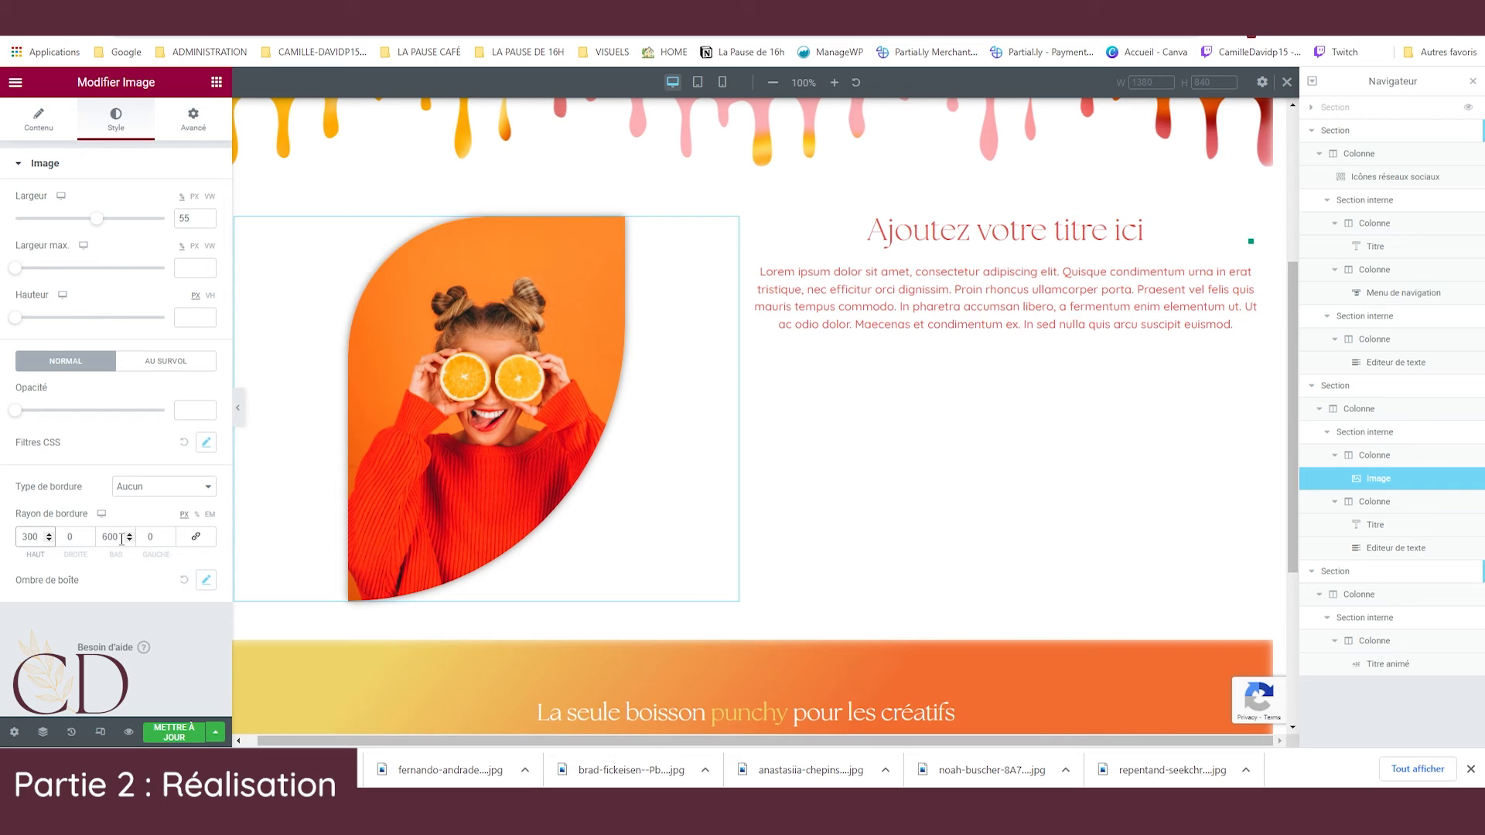
{"action": "double_click", "coordinate": [121, 539]}
{"action": "type", "text": "300"}
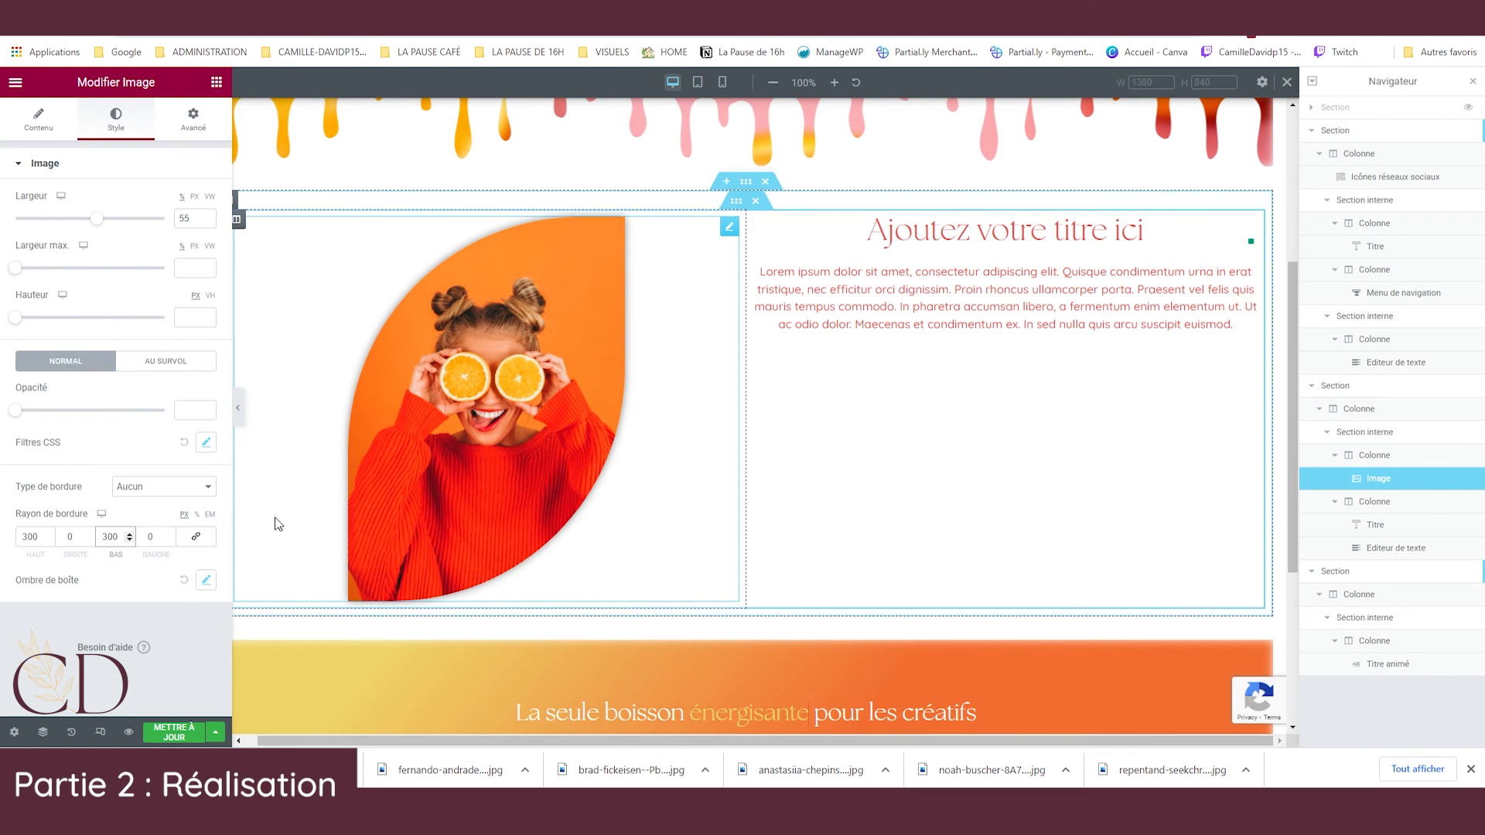
Look at the photo's box shadow colour and the gradient section's background colours.
{"action": "left_click", "coordinate": [205, 581]}
{"action": "left_click", "coordinate": [194, 622]}
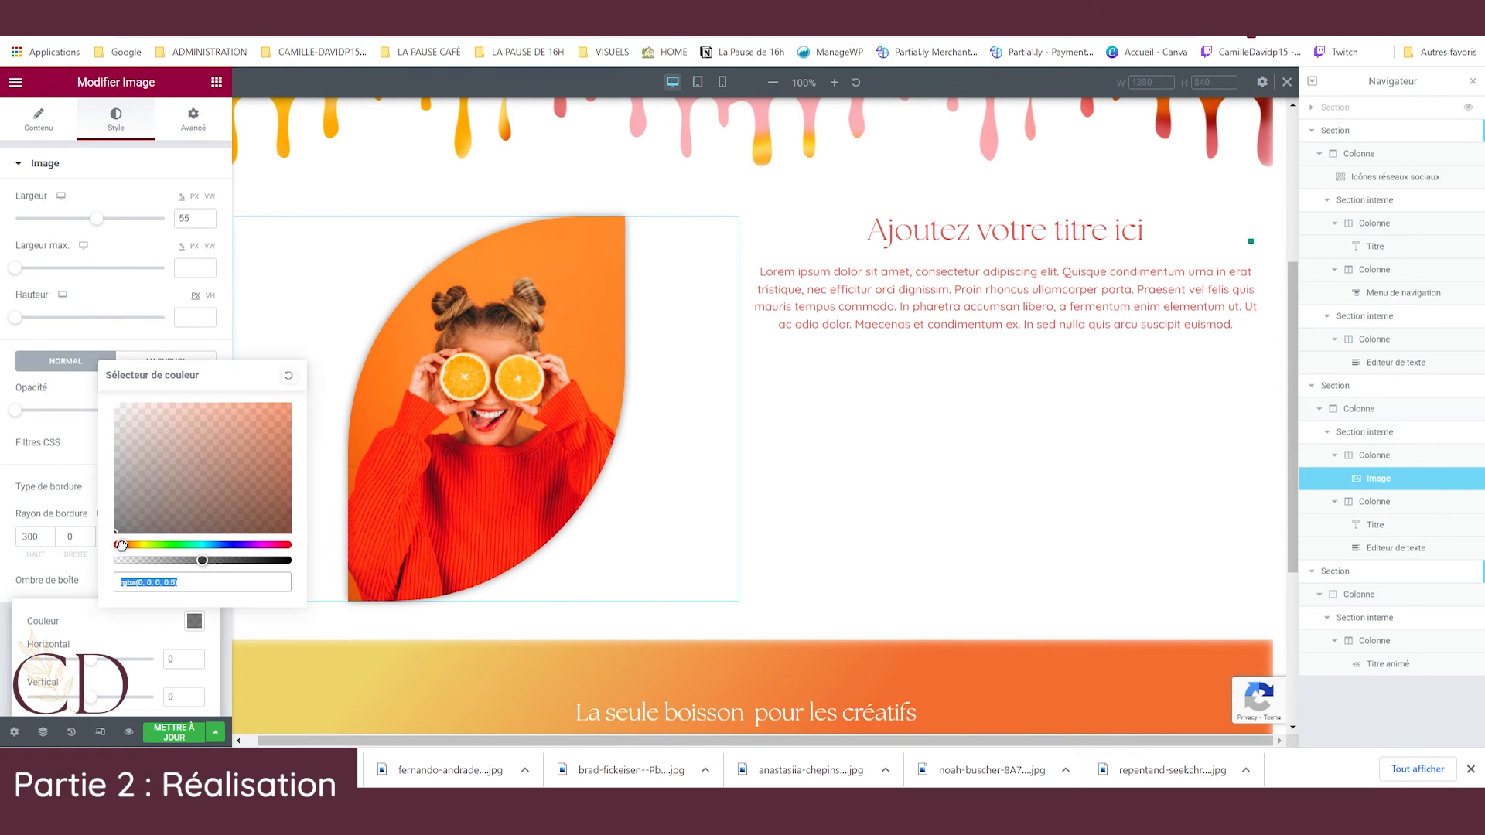
{"action": "left_click", "coordinate": [151, 636]}
{"action": "scroll", "coordinate": [151, 636], "scroll_direction": "down", "scroll_amount": 1}
{"action": "scroll", "coordinate": [629, 439], "scroll_direction": "down", "scroll_amount": 3}
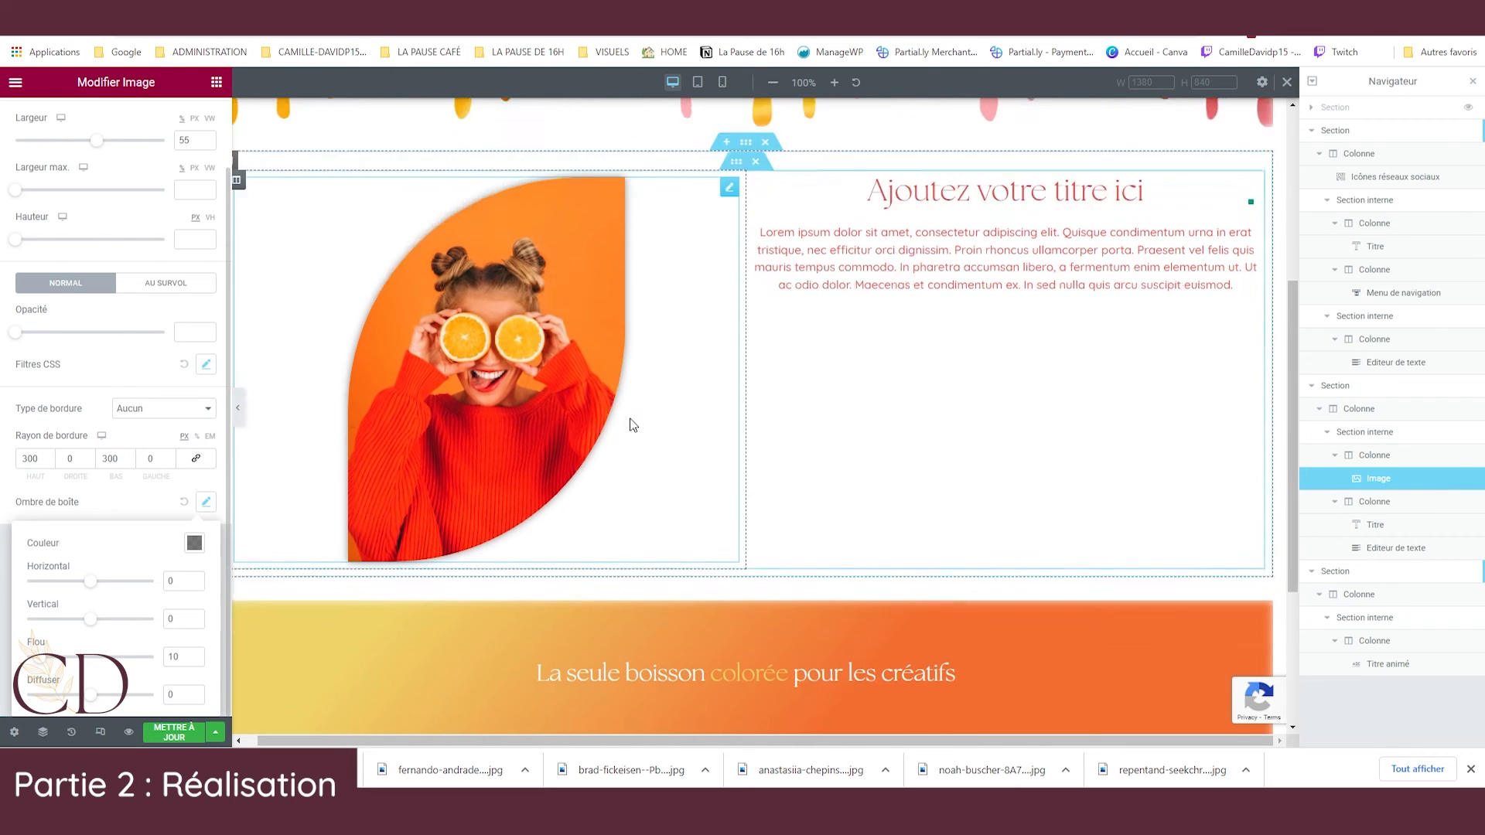
{"action": "left_click", "coordinate": [740, 405]}
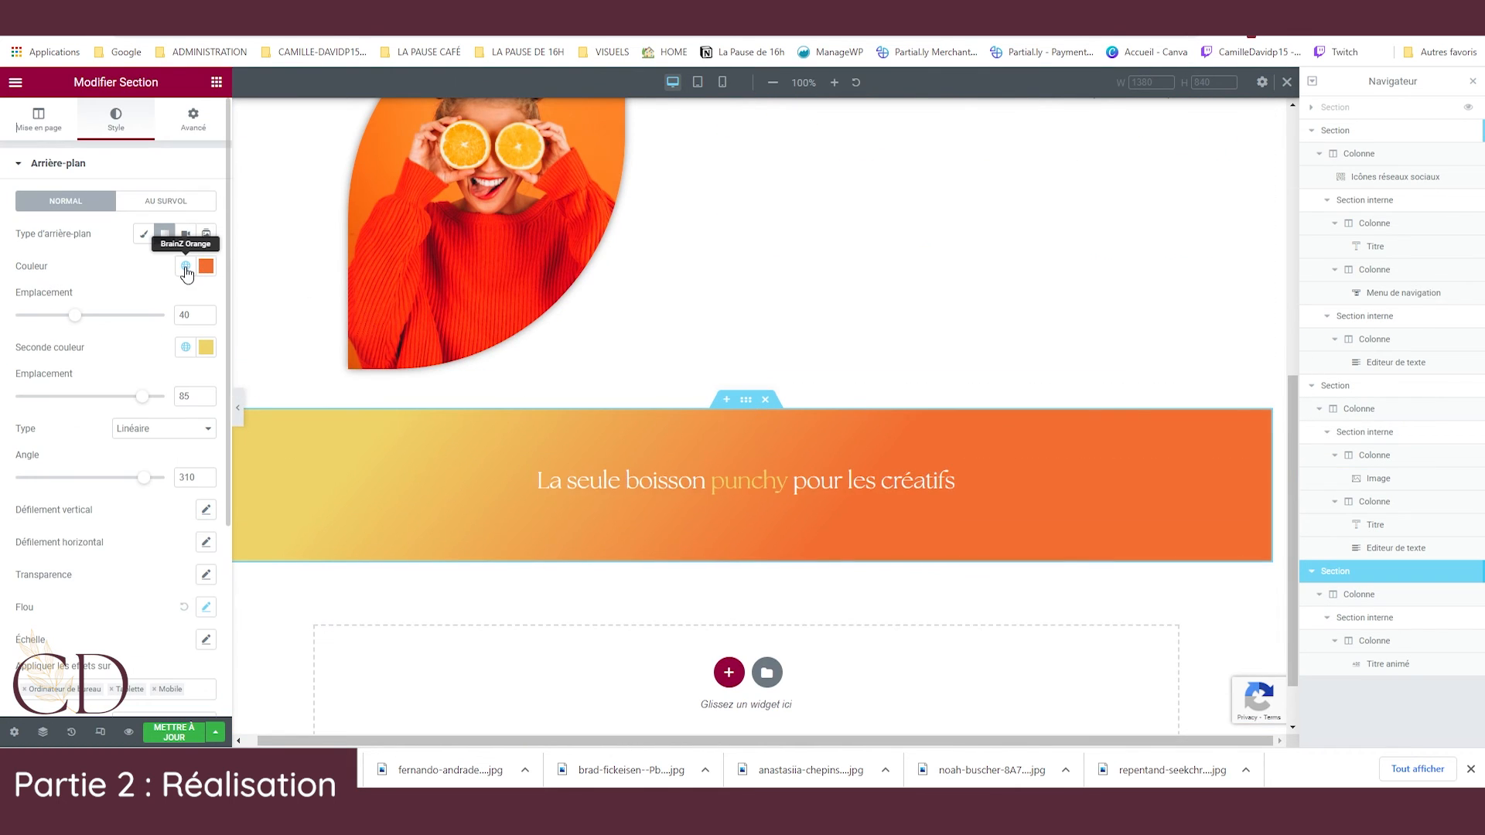
{"action": "scroll", "coordinate": [741, 407], "scroll_direction": "up", "scroll_amount": 4}
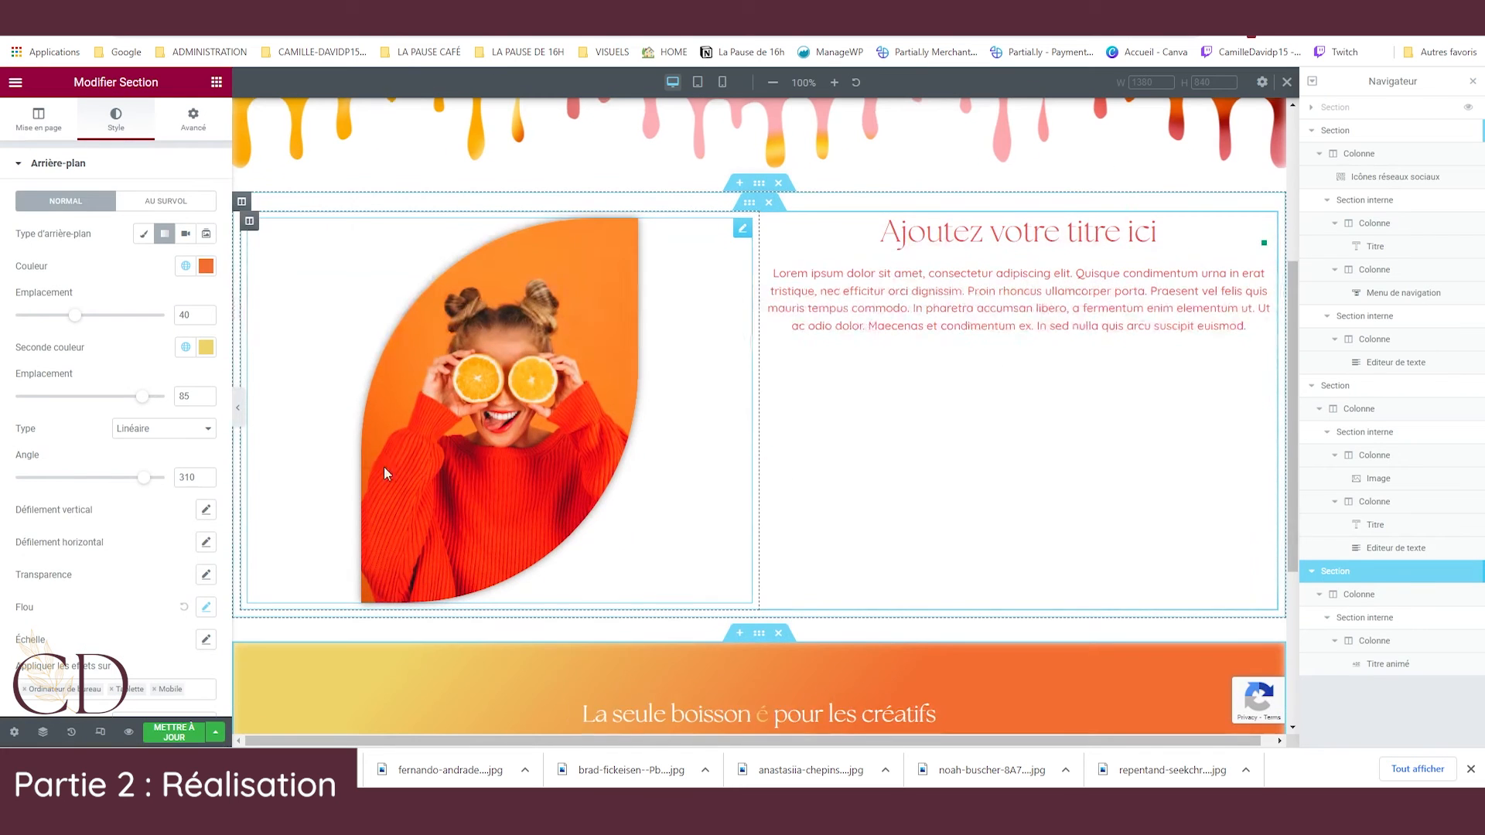
Try a red colour for the photo's box shadow.
{"action": "left_click", "coordinate": [384, 467]}
{"action": "left_click", "coordinate": [194, 580]}
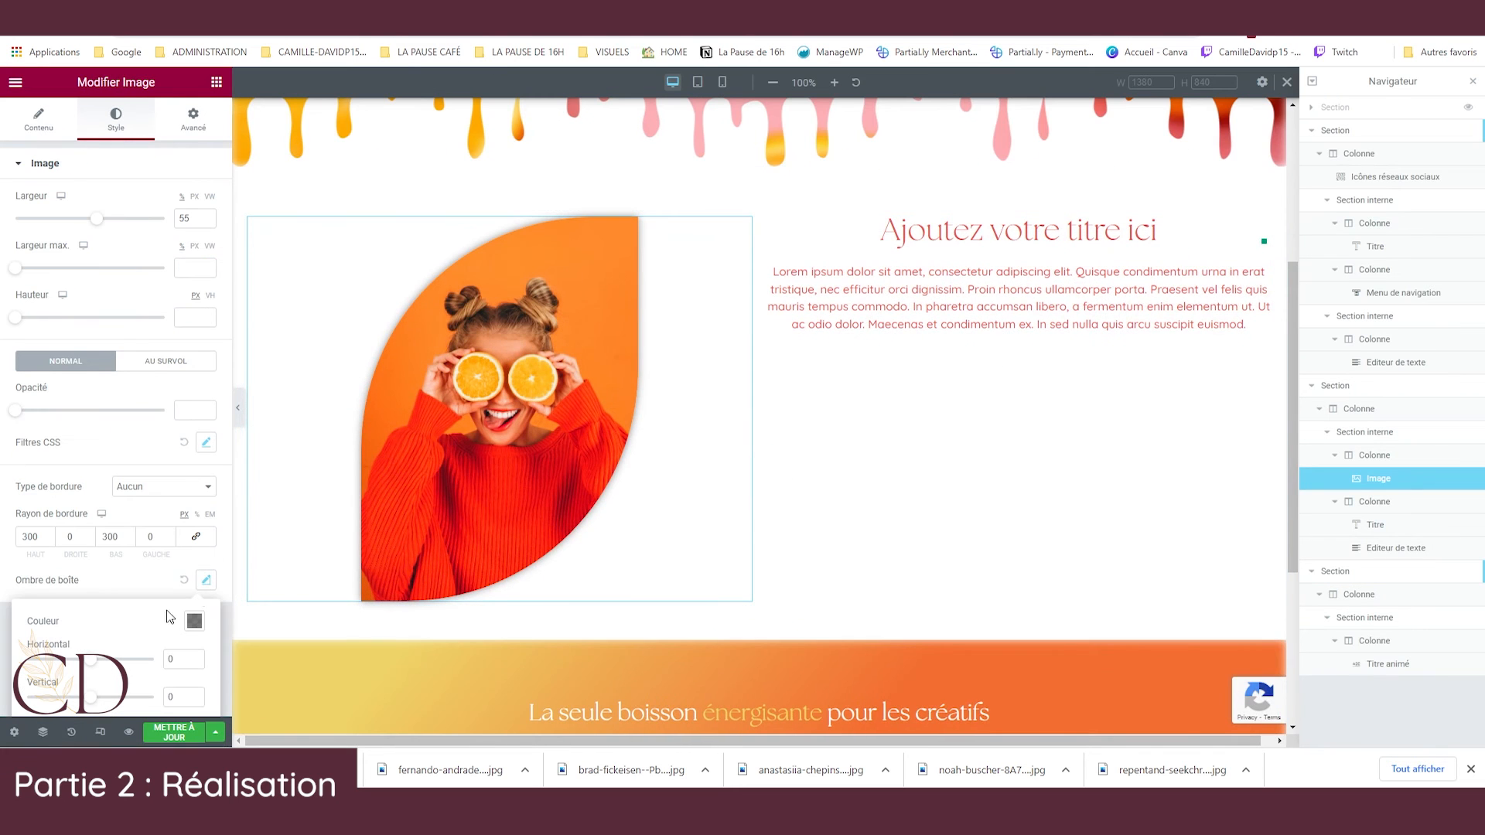
{"action": "left_click", "coordinate": [195, 622]}
{"action": "key", "text": "ctrl+v"}
{"action": "left_click", "coordinate": [145, 610]}
{"action": "scroll", "coordinate": [145, 610], "scroll_direction": "down", "scroll_amount": 1}
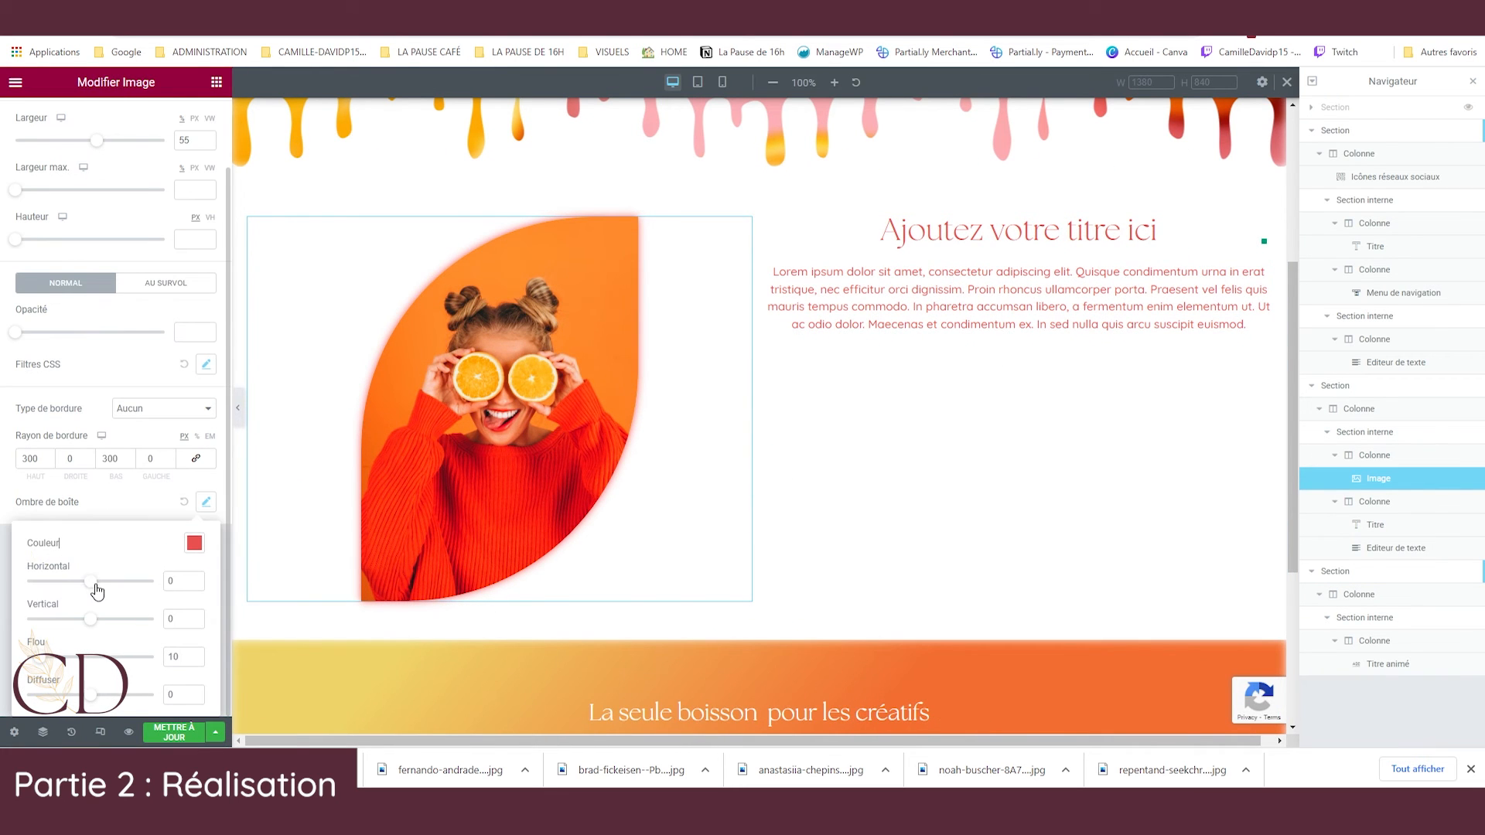
Set the photo's box shadow to Horizontal -7, Vertical 2, Flou 0 and Diffuser 6.
{"action": "left_click_drag", "start_coordinate": [94, 585], "coordinate": [94, 621]}
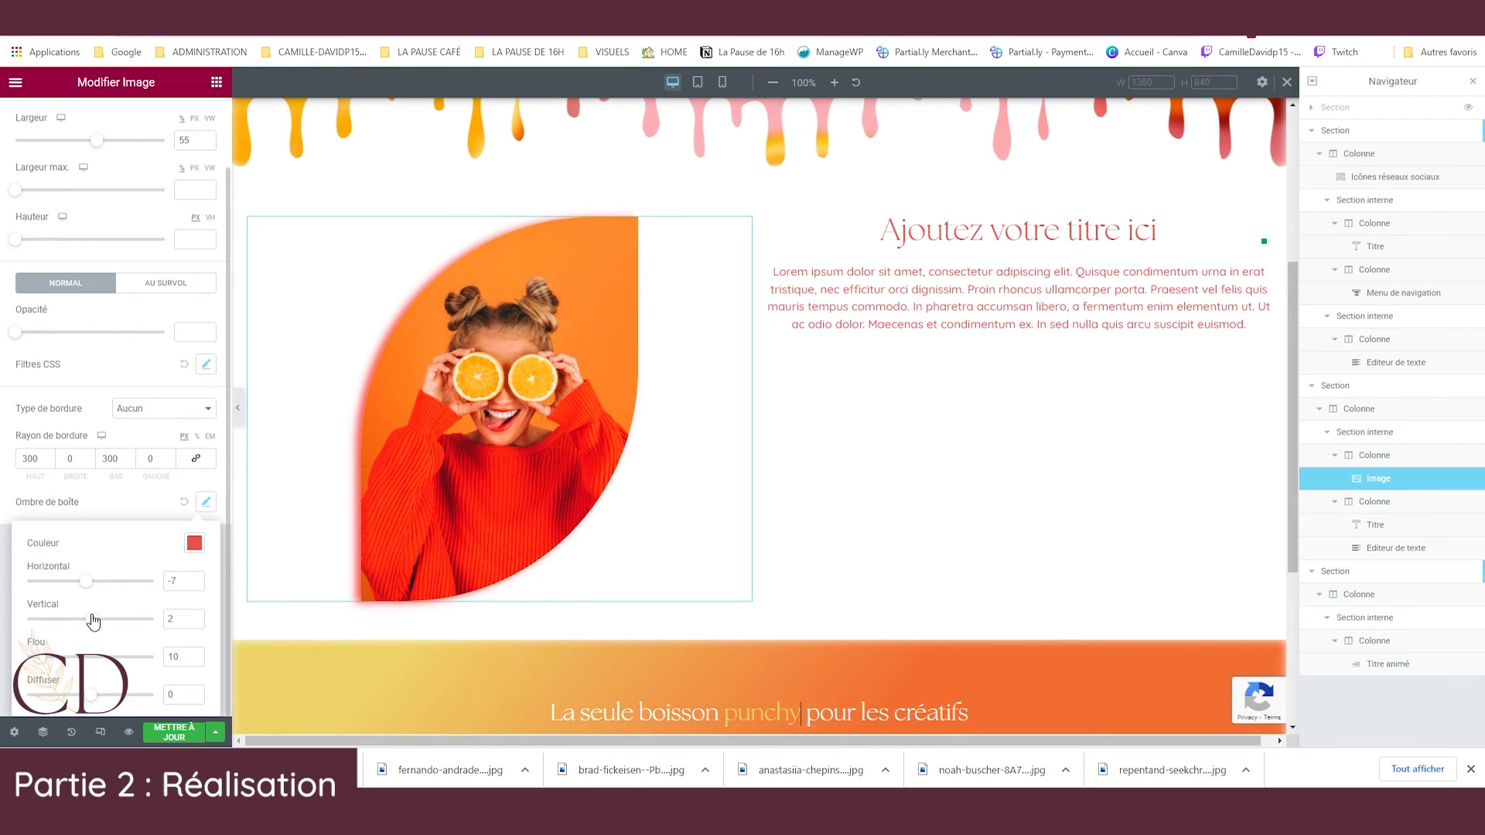
{"action": "left_click_drag", "start_coordinate": [34, 662], "coordinate": [24, 659]}
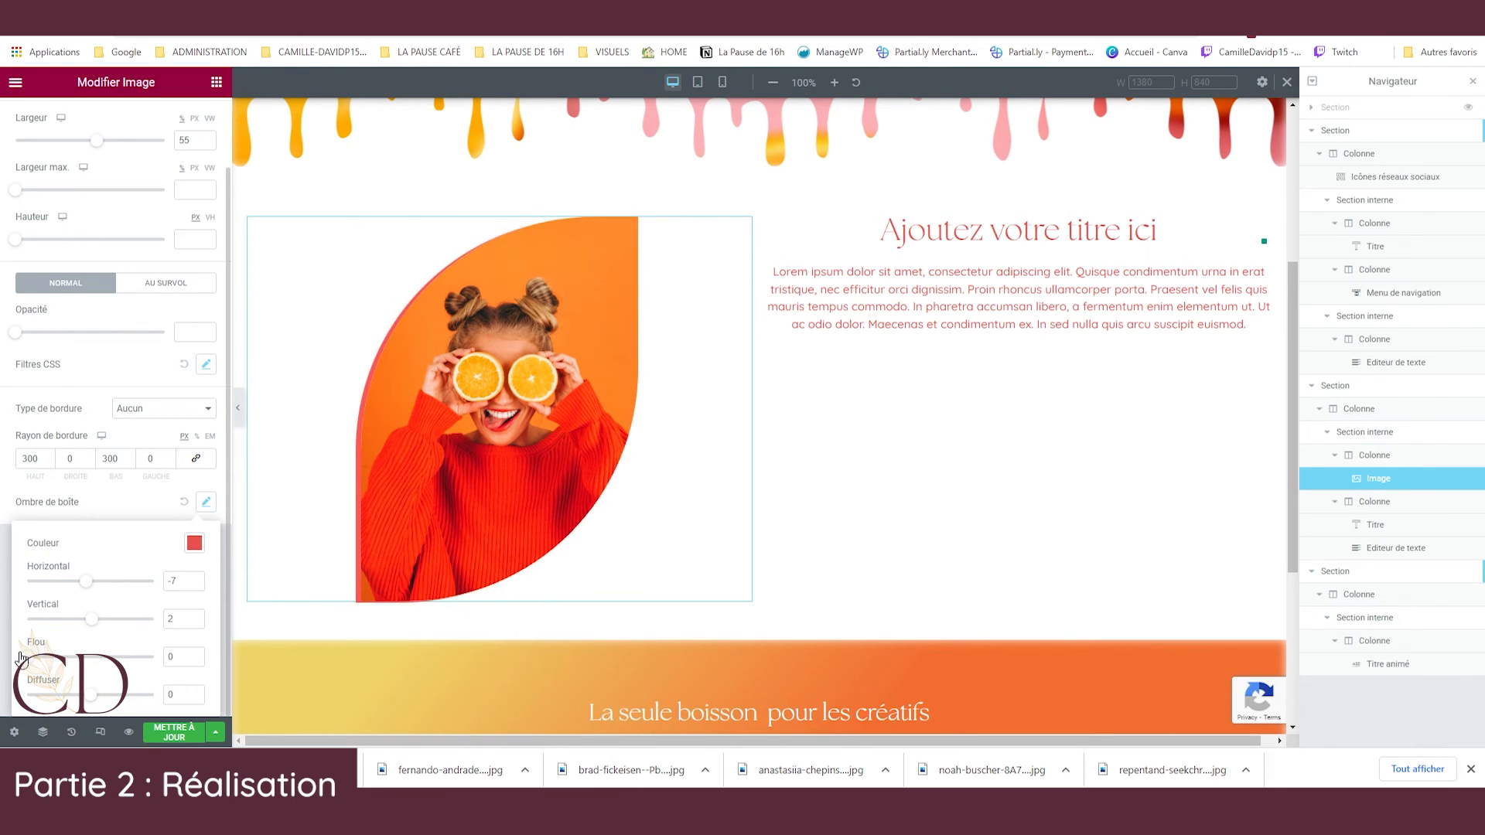
{"action": "left_click", "coordinate": [222, 606]}
{"action": "scroll", "coordinate": [310, 464], "scroll_direction": "down", "scroll_amount": 3}
{"action": "scroll", "coordinate": [310, 464], "scroll_direction": "up", "scroll_amount": 3}
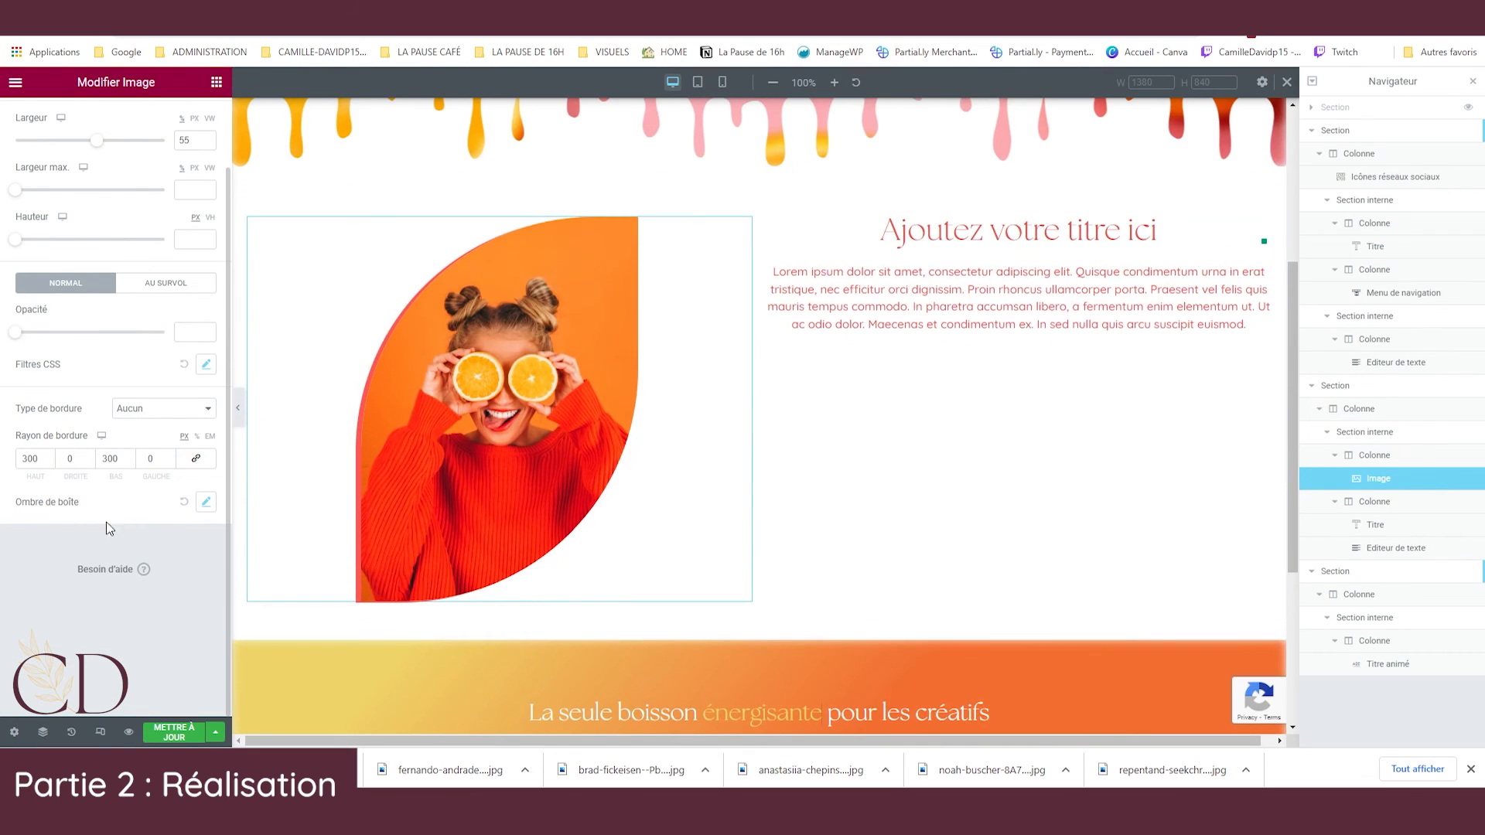
{"action": "left_click", "coordinate": [206, 502]}
{"action": "mouse_move", "coordinate": [33, 660]}
{"action": "left_mouse_down"}
{"action": "mouse_move", "coordinate": [102, 660]}
{"action": "mouse_move", "coordinate": [19, 662]}
{"action": "left_mouse_up"}
{"action": "left_click_drag", "start_coordinate": [91, 696], "coordinate": [98, 700]}
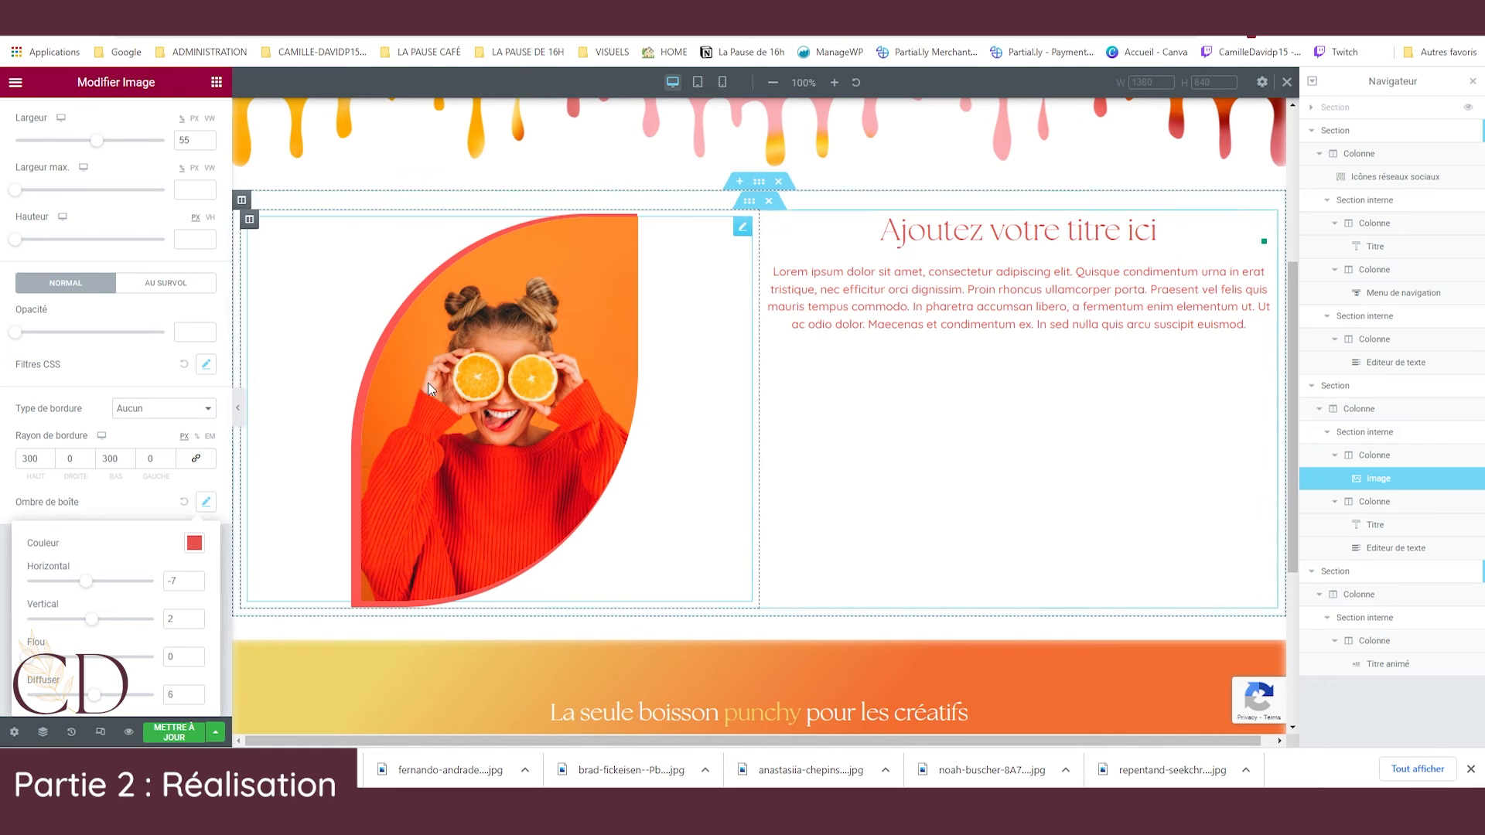
{"action": "left_click", "coordinate": [337, 590]}
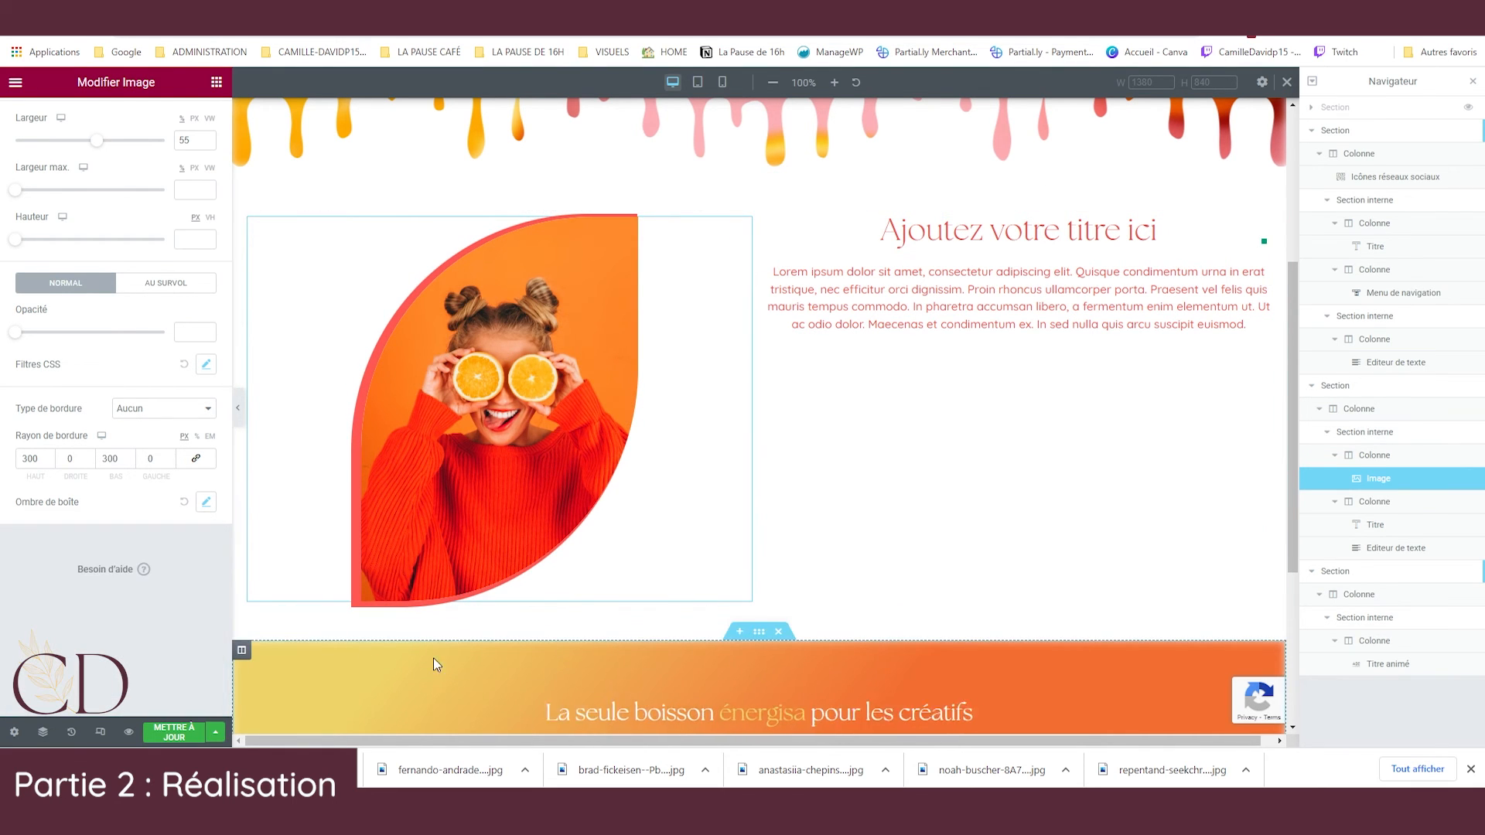
Set the text colour of the title beside the photo to yellow #EED468 and copy its colour code.
{"action": "scroll", "coordinate": [197, 515], "scroll_direction": "up", "scroll_amount": 1}
{"action": "scroll", "coordinate": [752, 311], "scroll_direction": "up", "scroll_amount": 1}
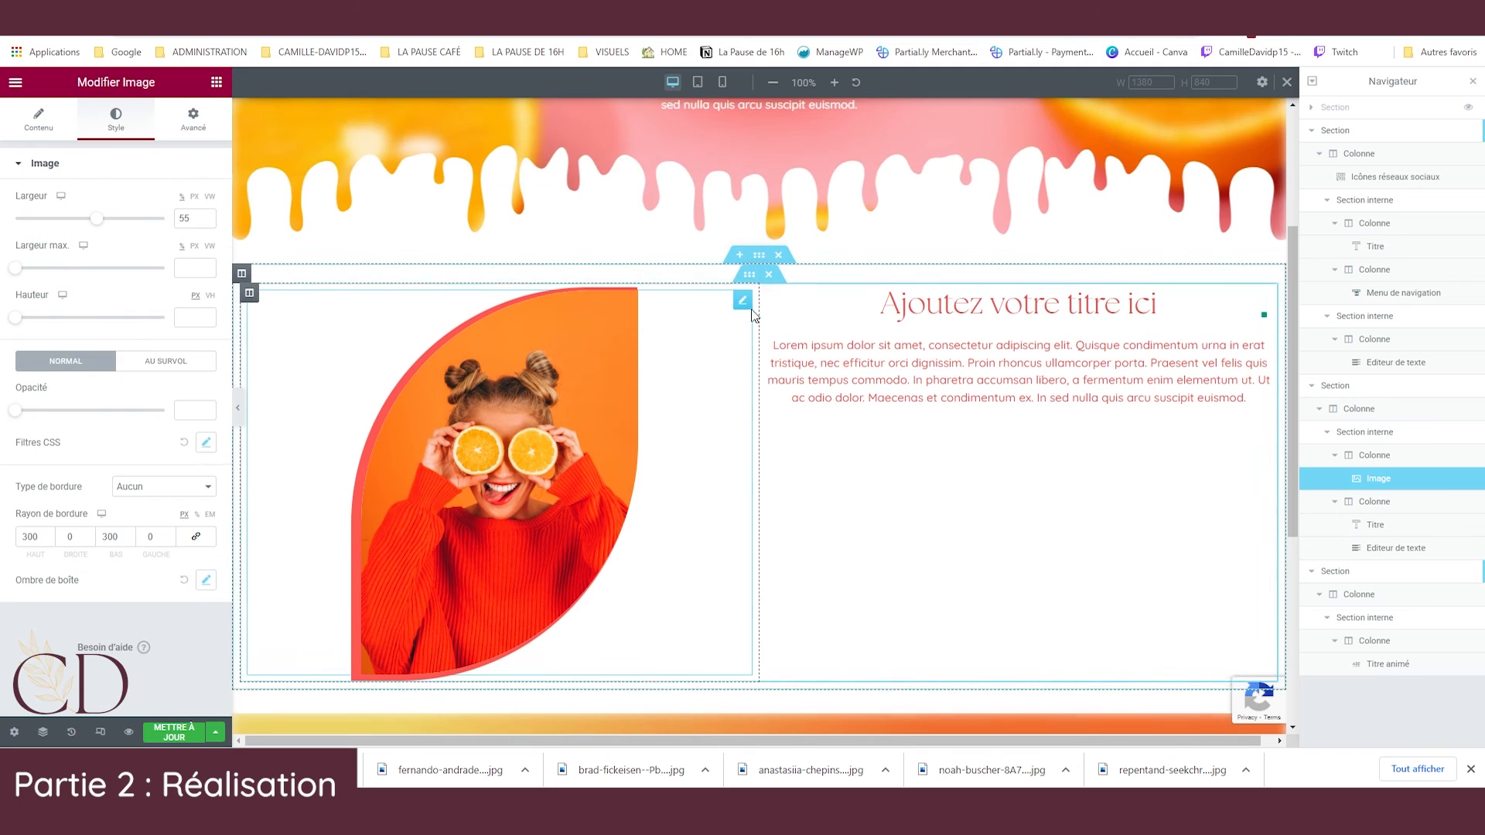
{"action": "left_click", "coordinate": [890, 308]}
{"action": "left_click", "coordinate": [186, 201]}
{"action": "left_click", "coordinate": [92, 439]}
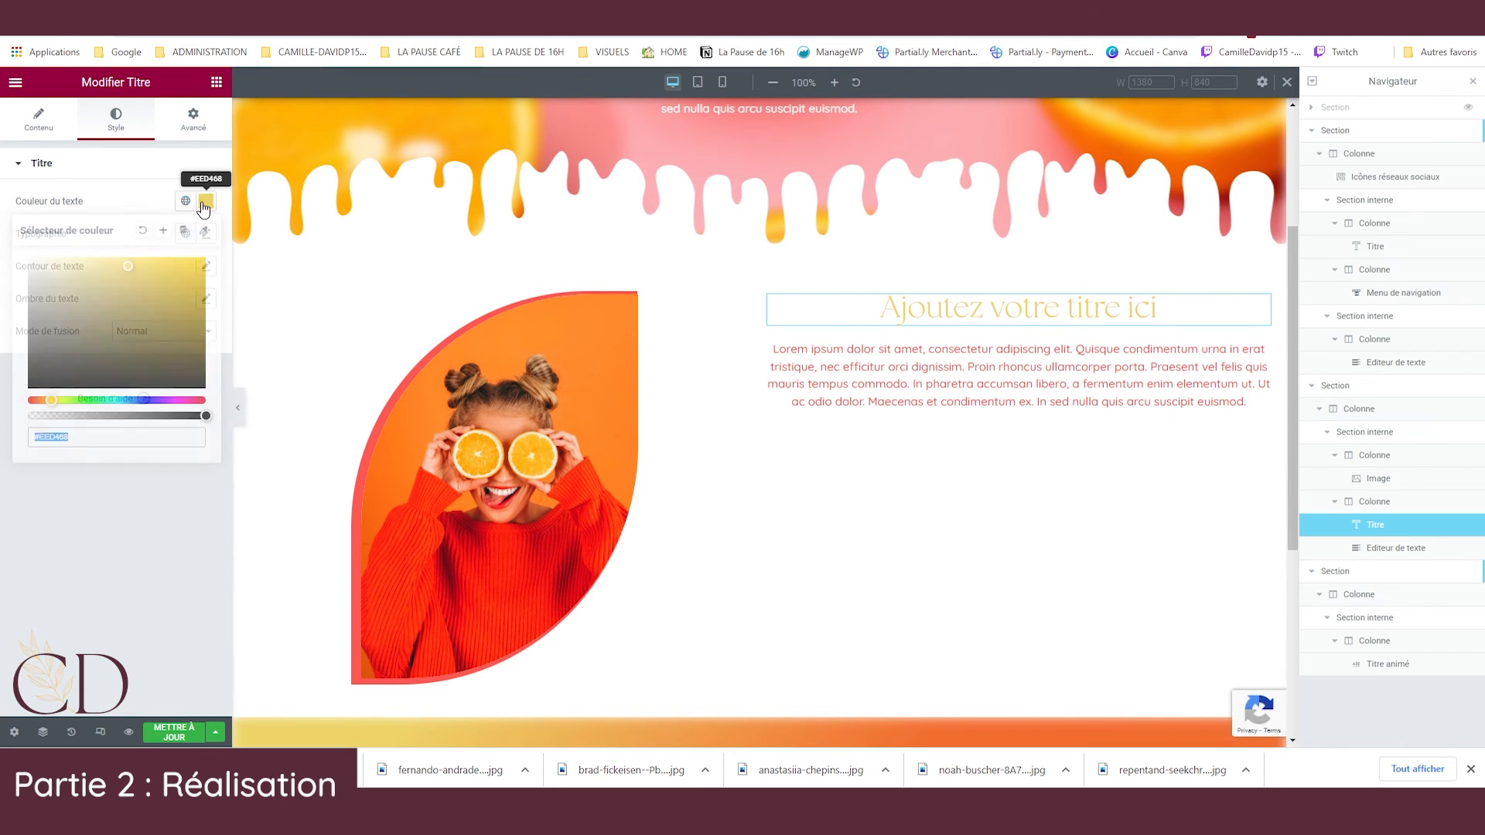
{"action": "key", "text": "ctrl+c"}
Try the copied yellow #EED468 as the photo's box shadow colour.
{"action": "left_click", "coordinate": [433, 472]}
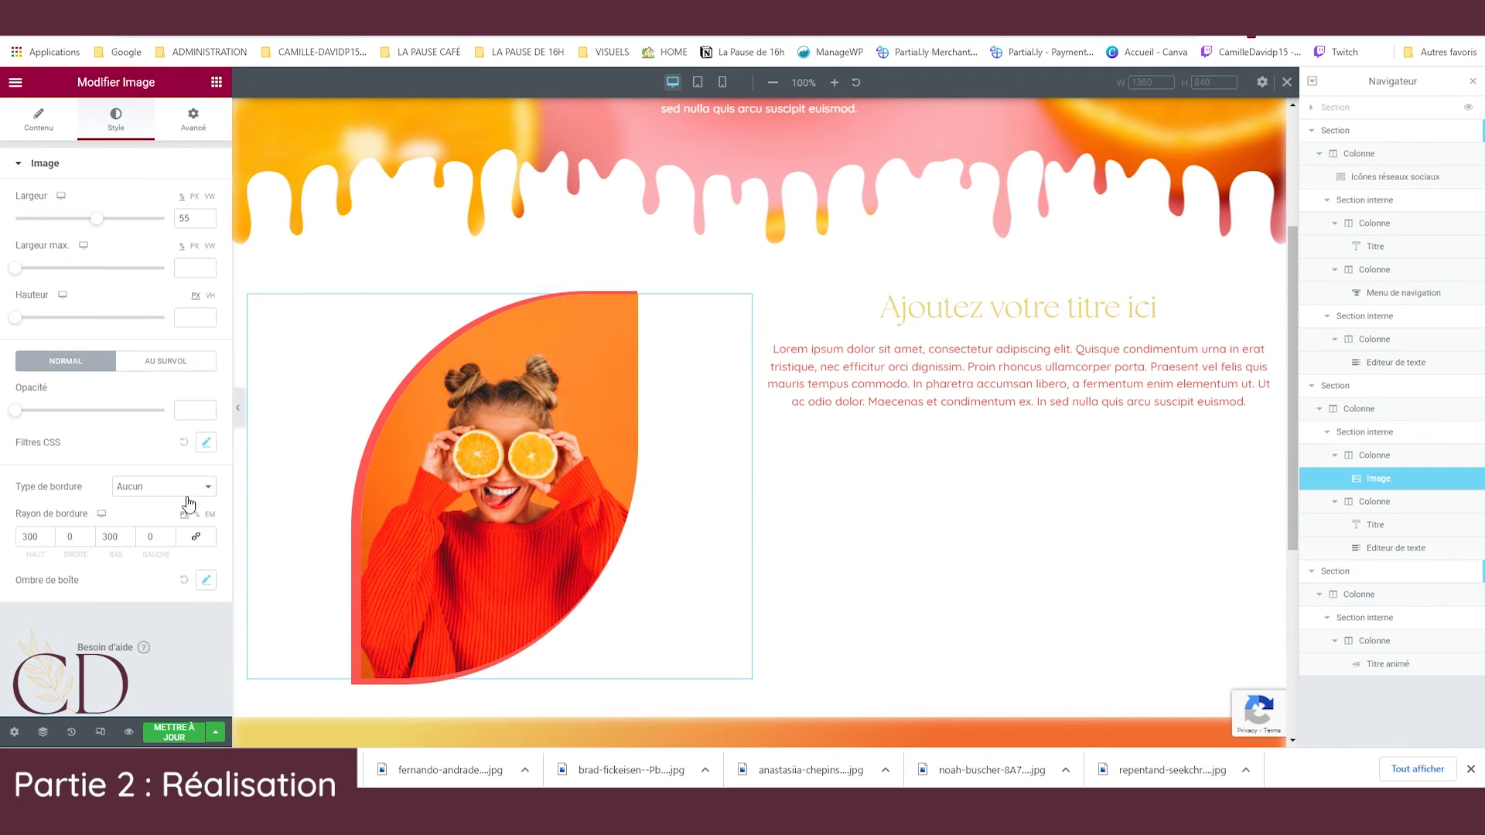
{"action": "left_click", "coordinate": [204, 584]}
{"action": "left_click", "coordinate": [194, 623]}
{"action": "key", "text": "ctrl+v"}
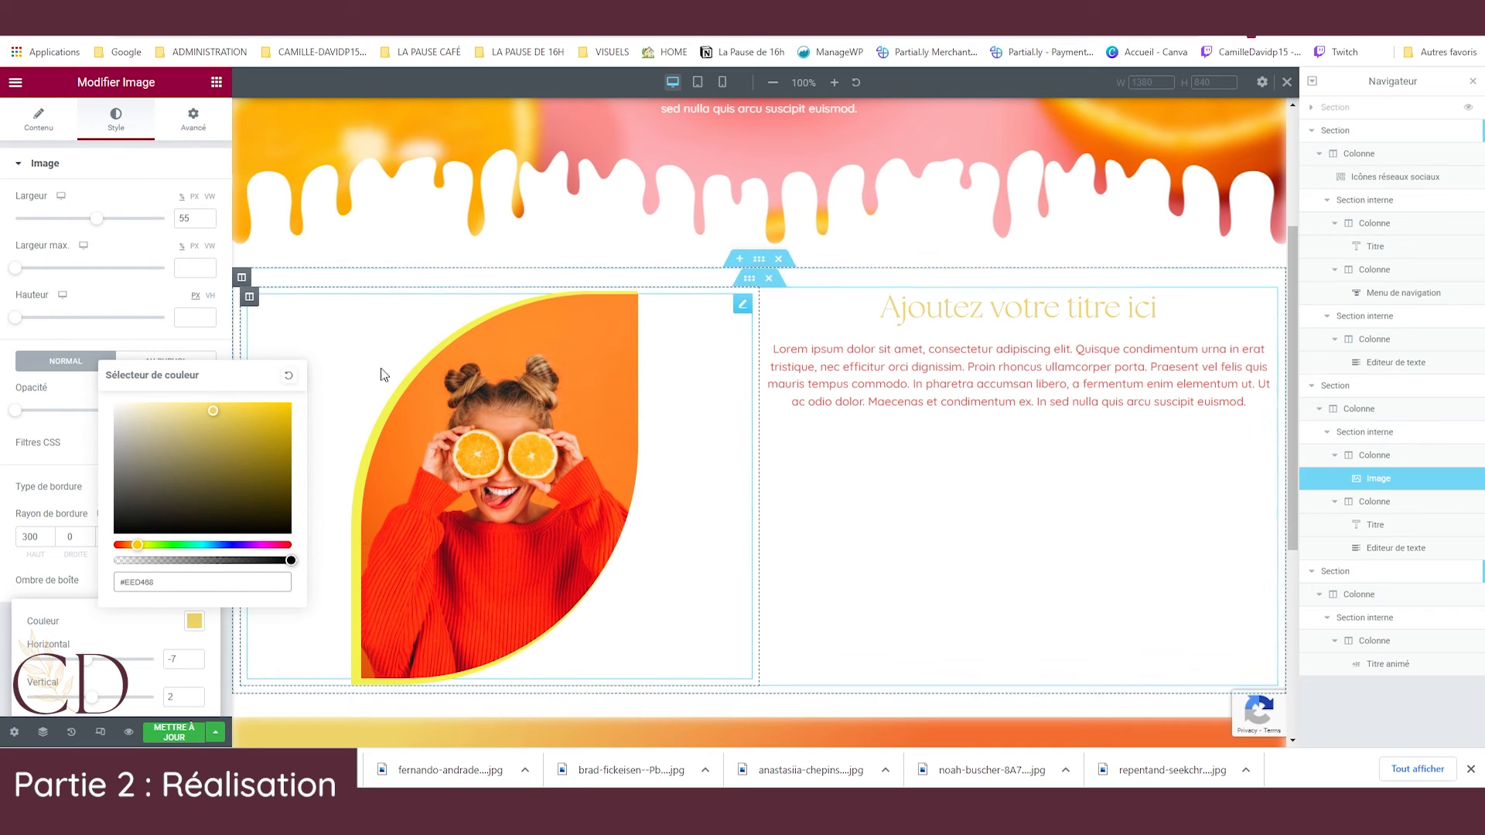
{"action": "left_click", "coordinate": [660, 509]}
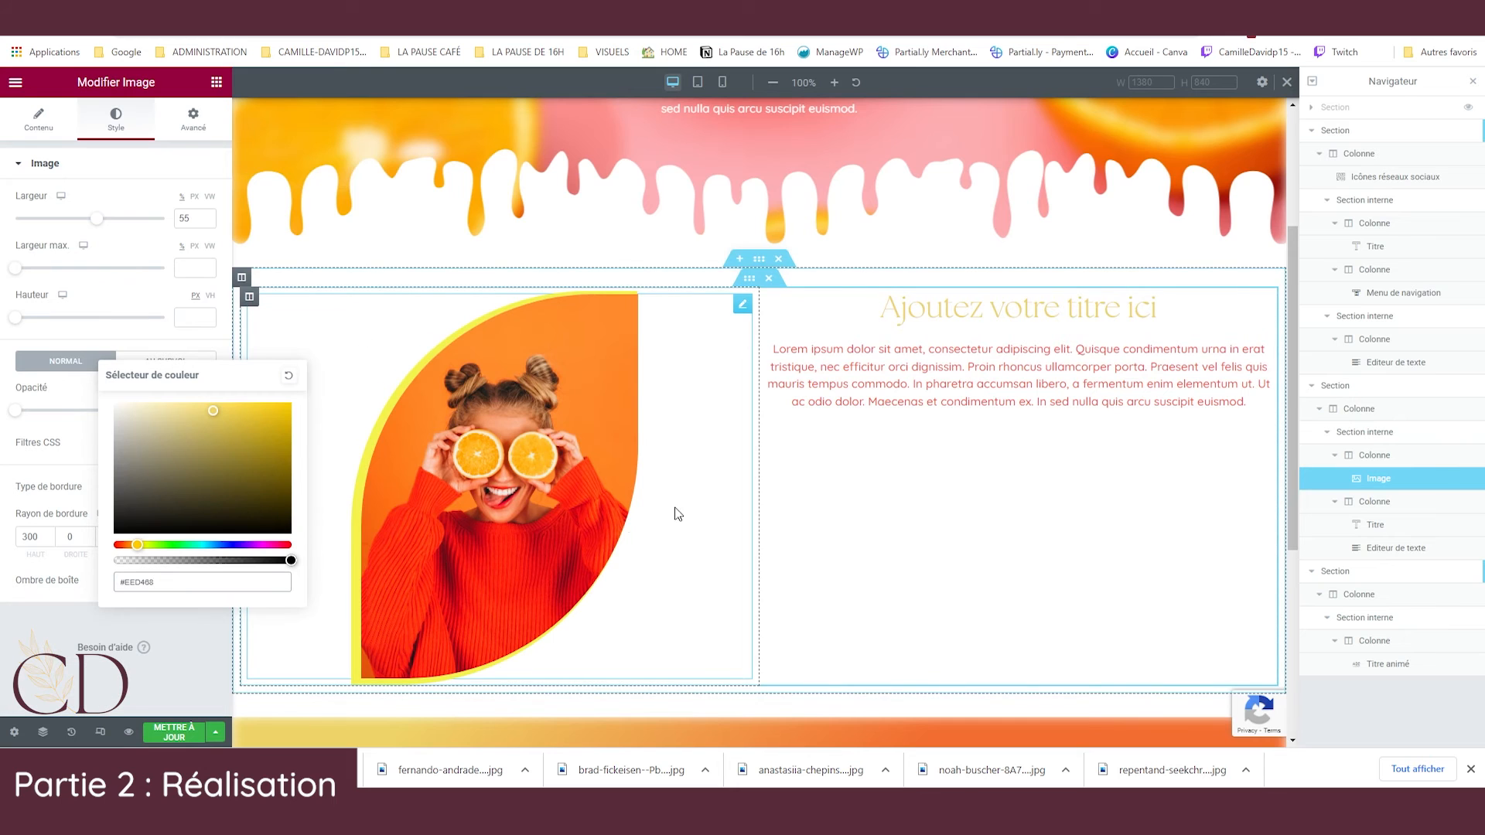
Try a Flou (blur) of 10 on the photo's box shadow.
{"action": "scroll", "coordinate": [678, 514], "scroll_direction": "down", "scroll_amount": 4}
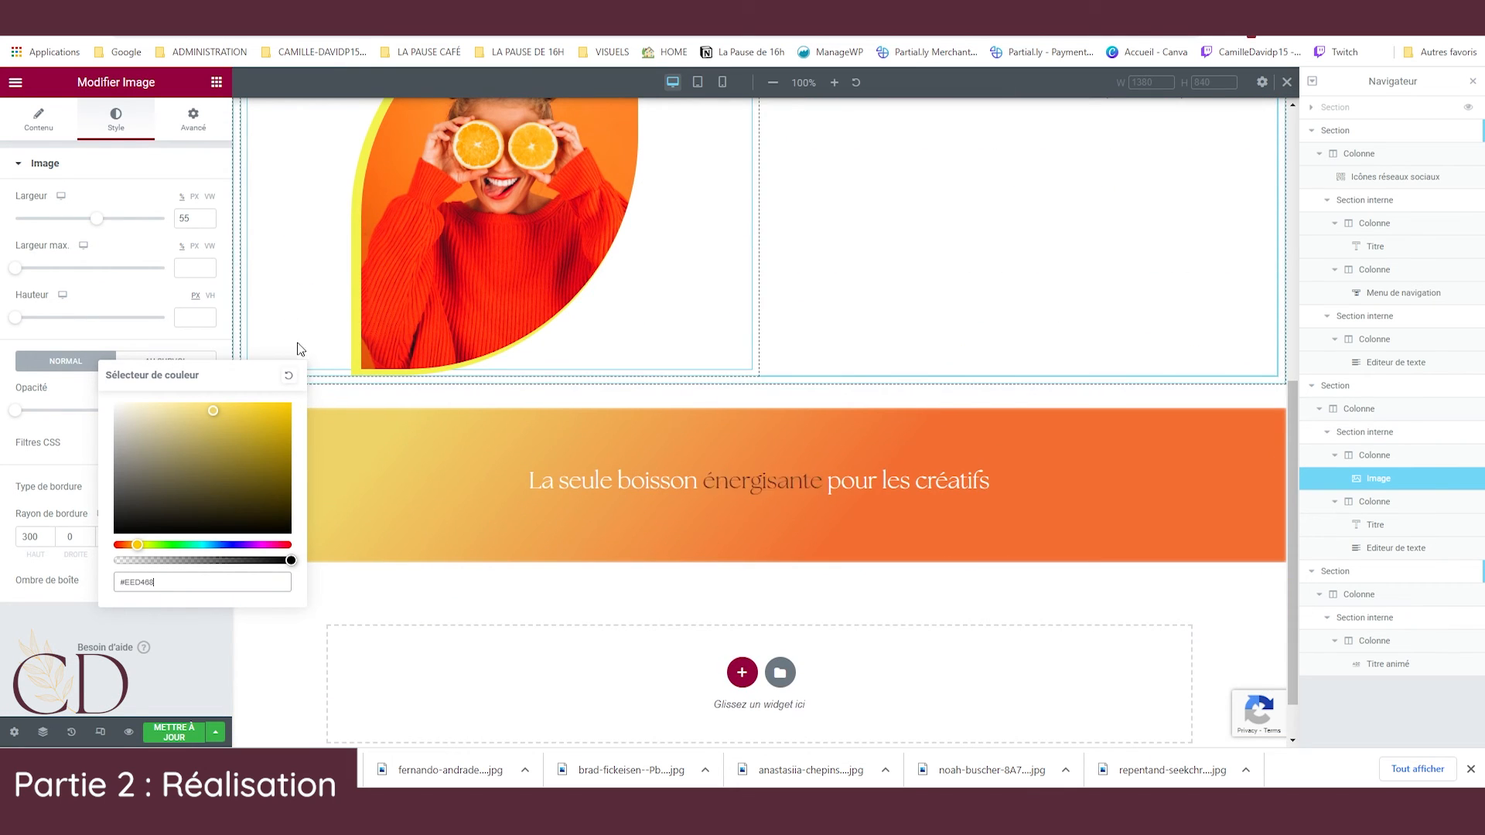
{"action": "left_click", "coordinate": [152, 456]}
{"action": "left_click", "coordinate": [205, 444]}
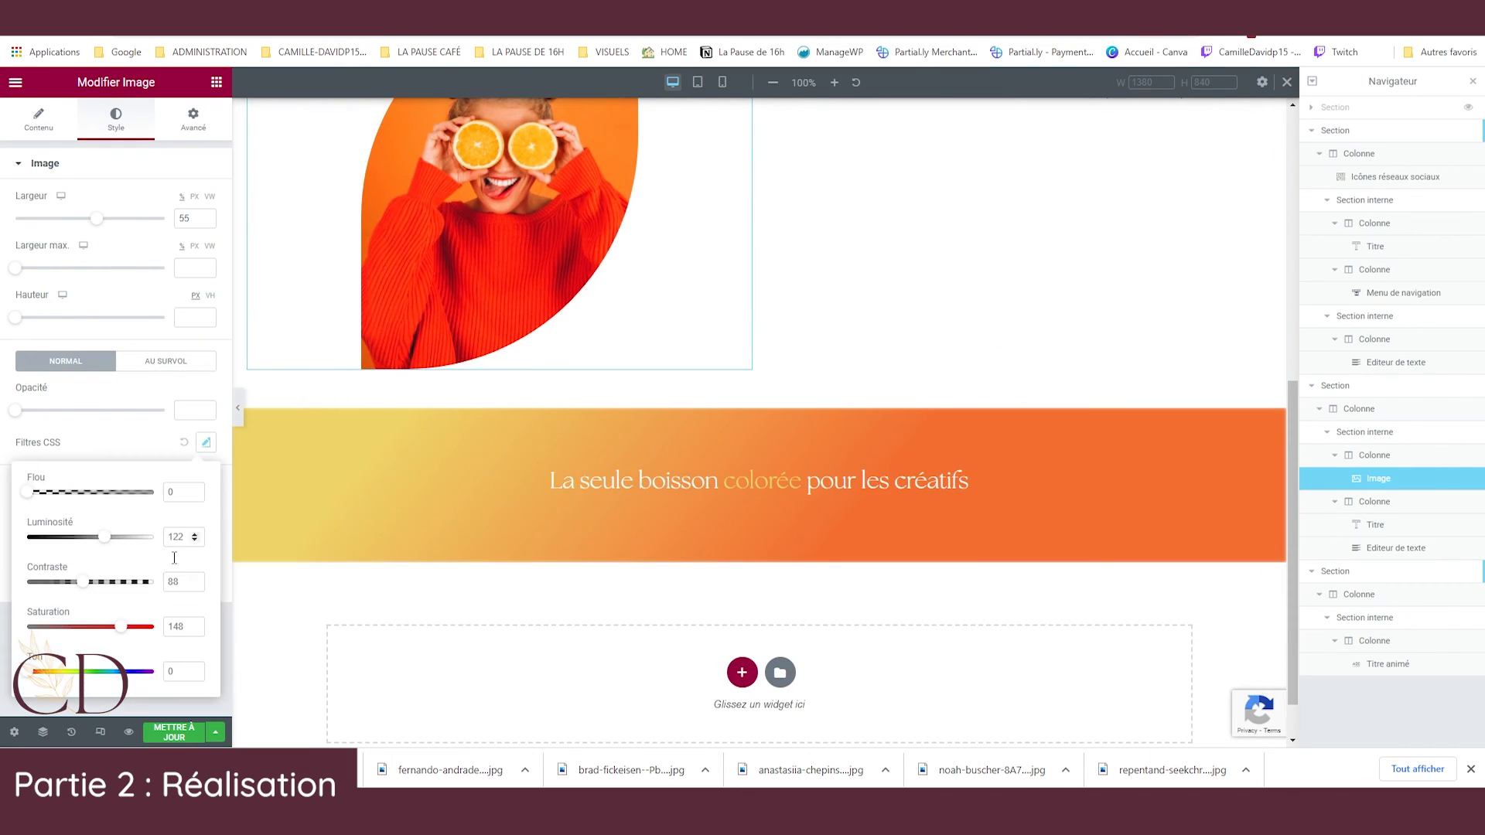
{"action": "left_click", "coordinate": [157, 431]}
{"action": "left_click", "coordinate": [210, 588]}
{"action": "left_click", "coordinate": [193, 620]}
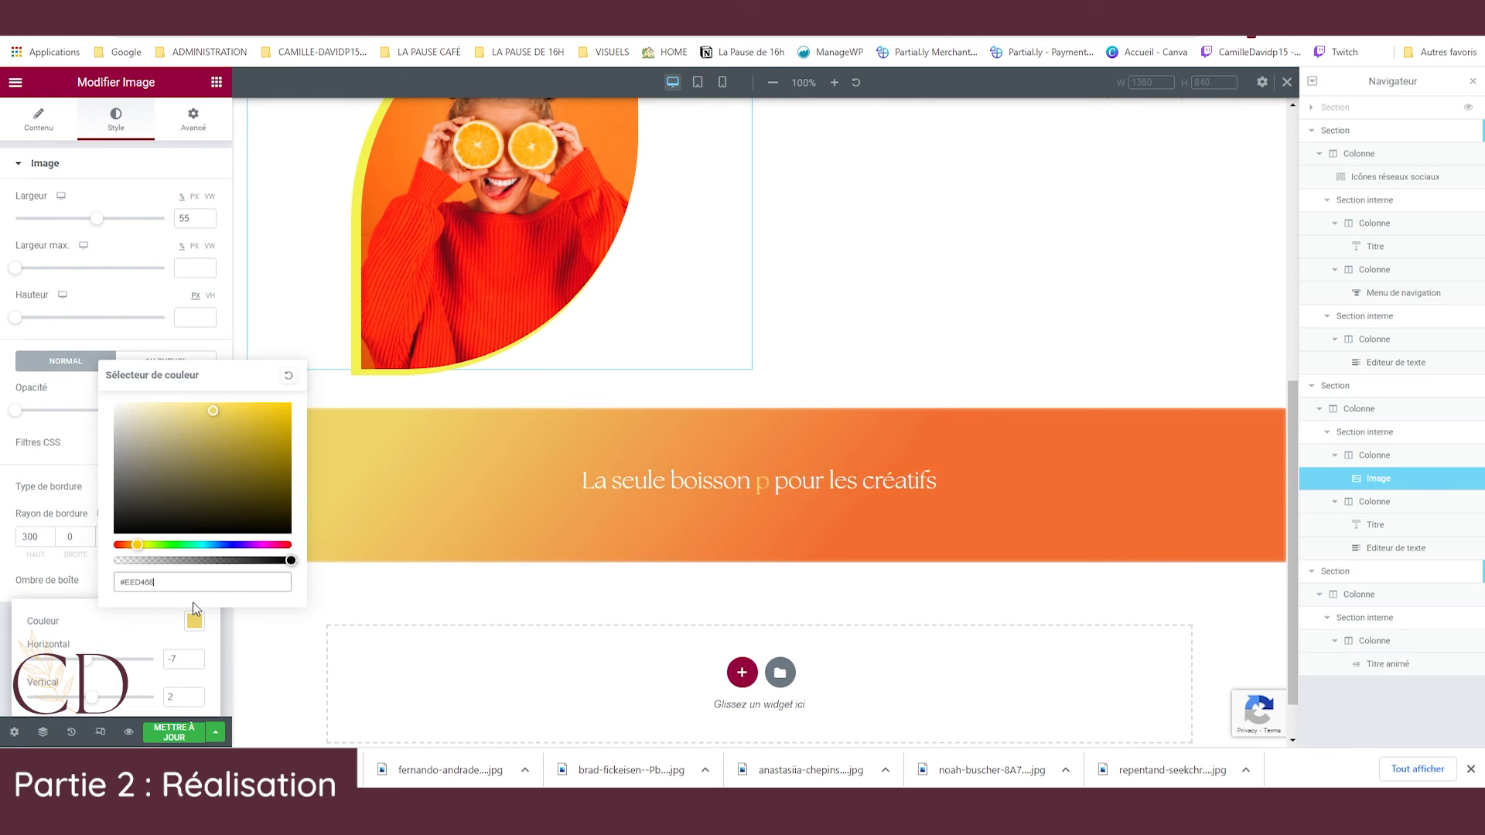
{"action": "left_click", "coordinate": [240, 613]}
{"action": "scroll", "coordinate": [117, 618], "scroll_direction": "down", "scroll_amount": 1}
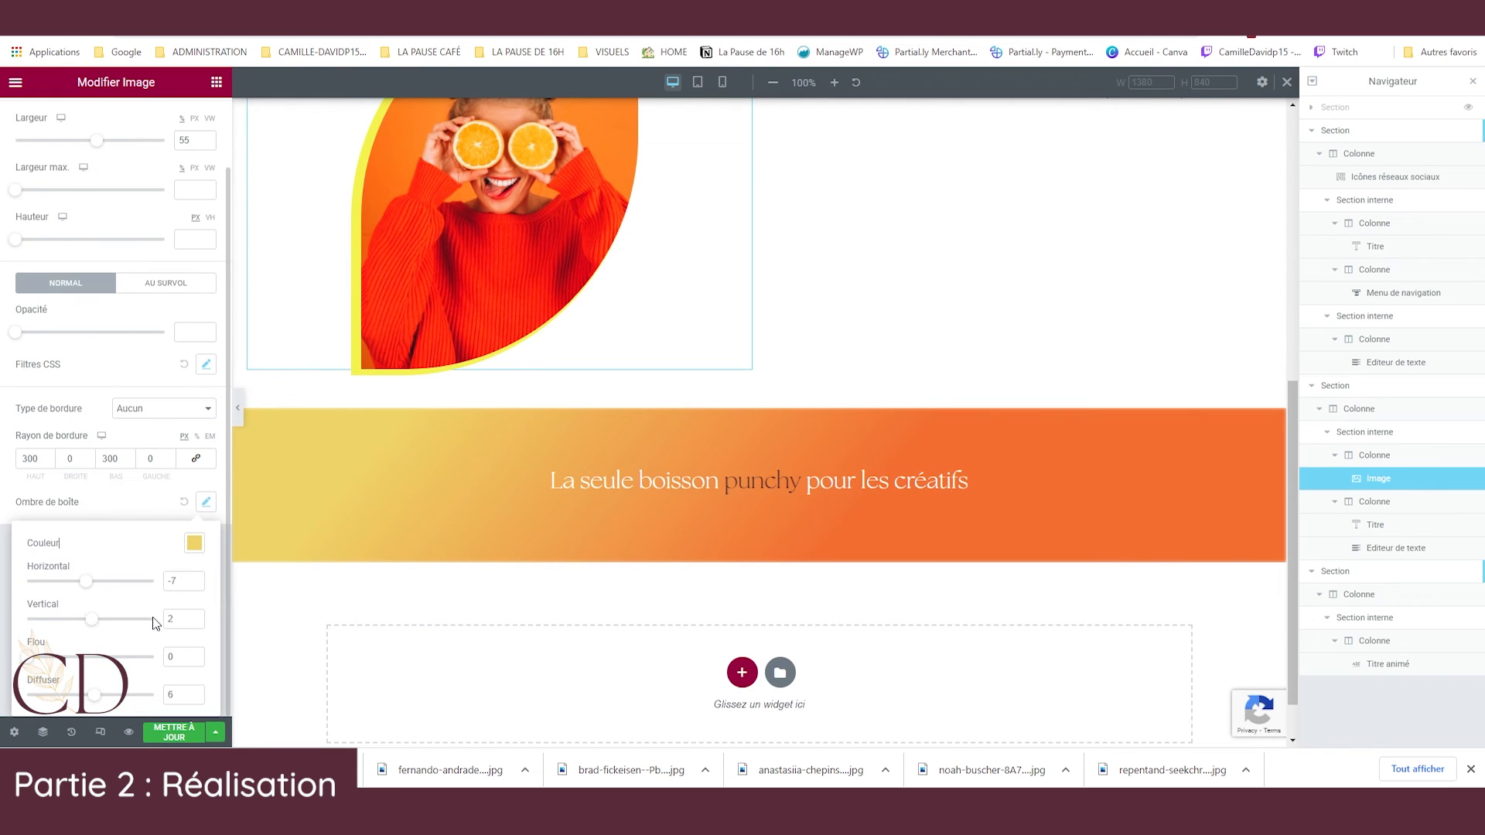
{"action": "mouse_move", "coordinate": [40, 658]}
{"action": "left_mouse_down"}
{"action": "mouse_move", "coordinate": [54, 661]}
{"action": "mouse_move", "coordinate": [41, 661]}
{"action": "left_mouse_up"}
Try black #000000 as the photo's box shadow colour and make it mostly transparent.
{"action": "left_click", "coordinate": [196, 546]}
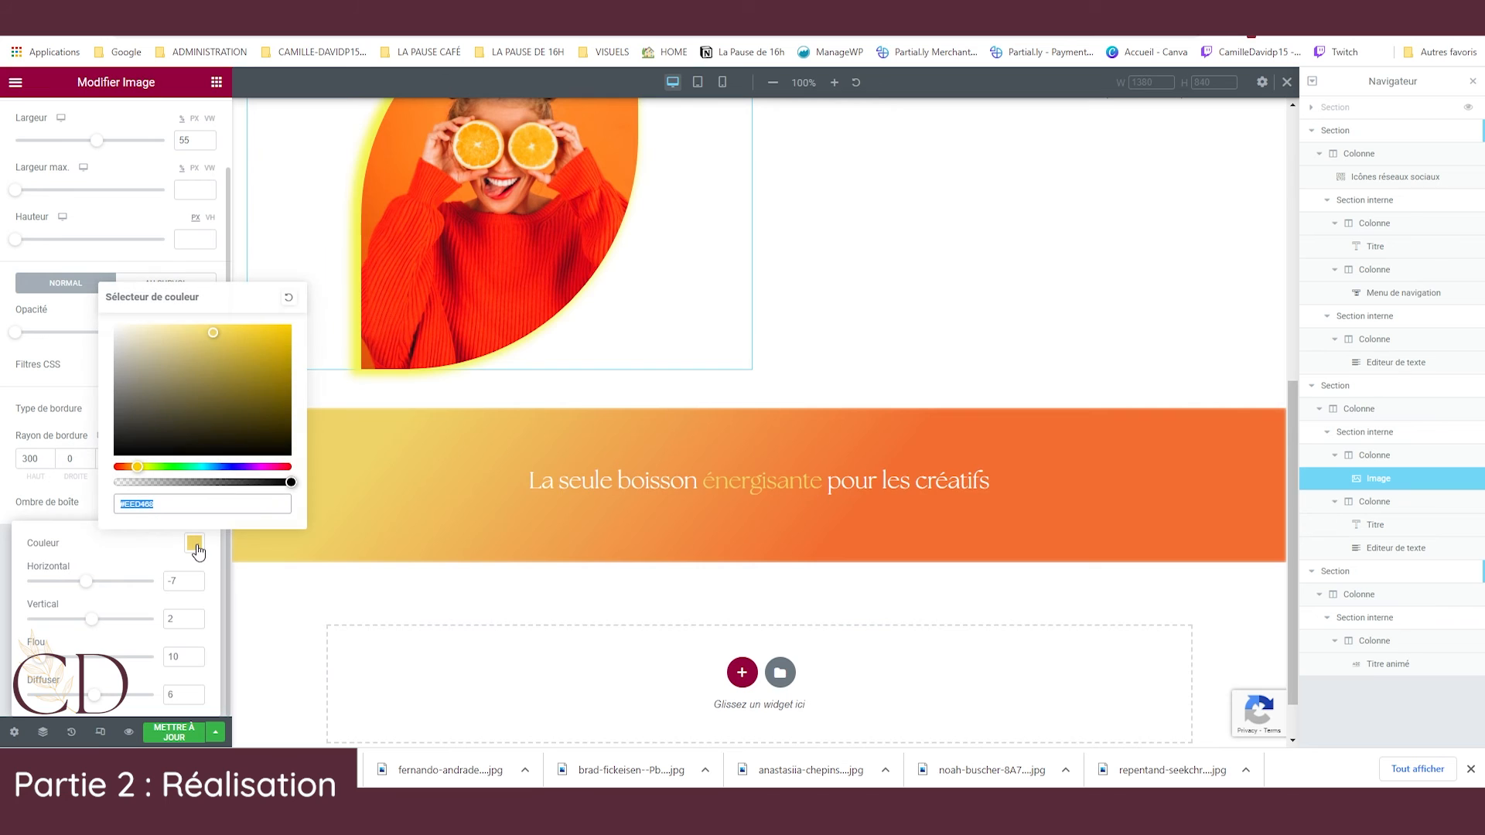
{"action": "scroll", "coordinate": [354, 343], "scroll_direction": "up", "scroll_amount": 3}
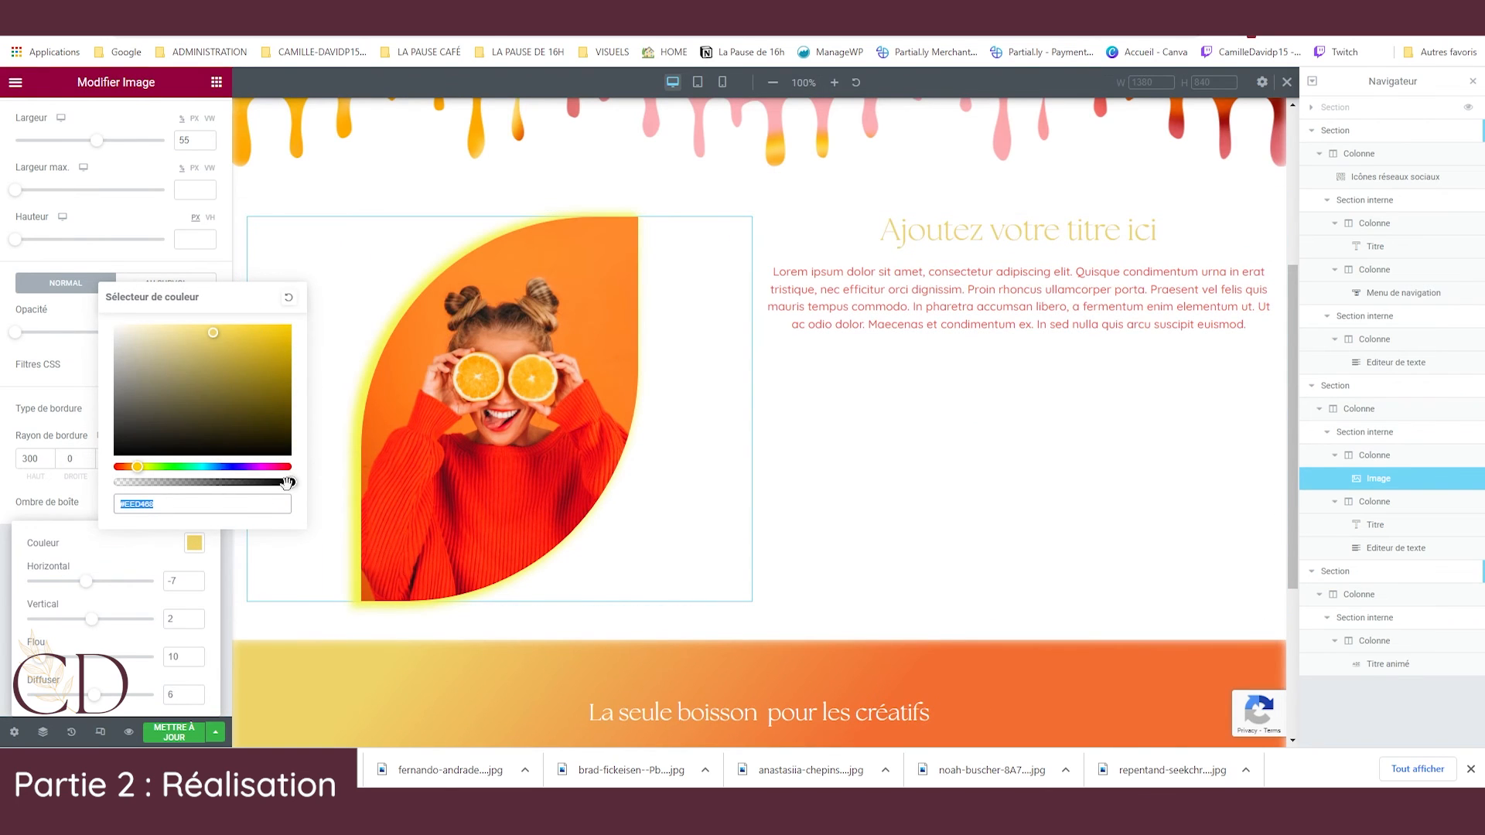
{"action": "mouse_move", "coordinate": [287, 483]}
{"action": "left_mouse_down"}
{"action": "mouse_move", "coordinate": [247, 486]}
{"action": "mouse_move", "coordinate": [294, 481]}
{"action": "left_mouse_up"}
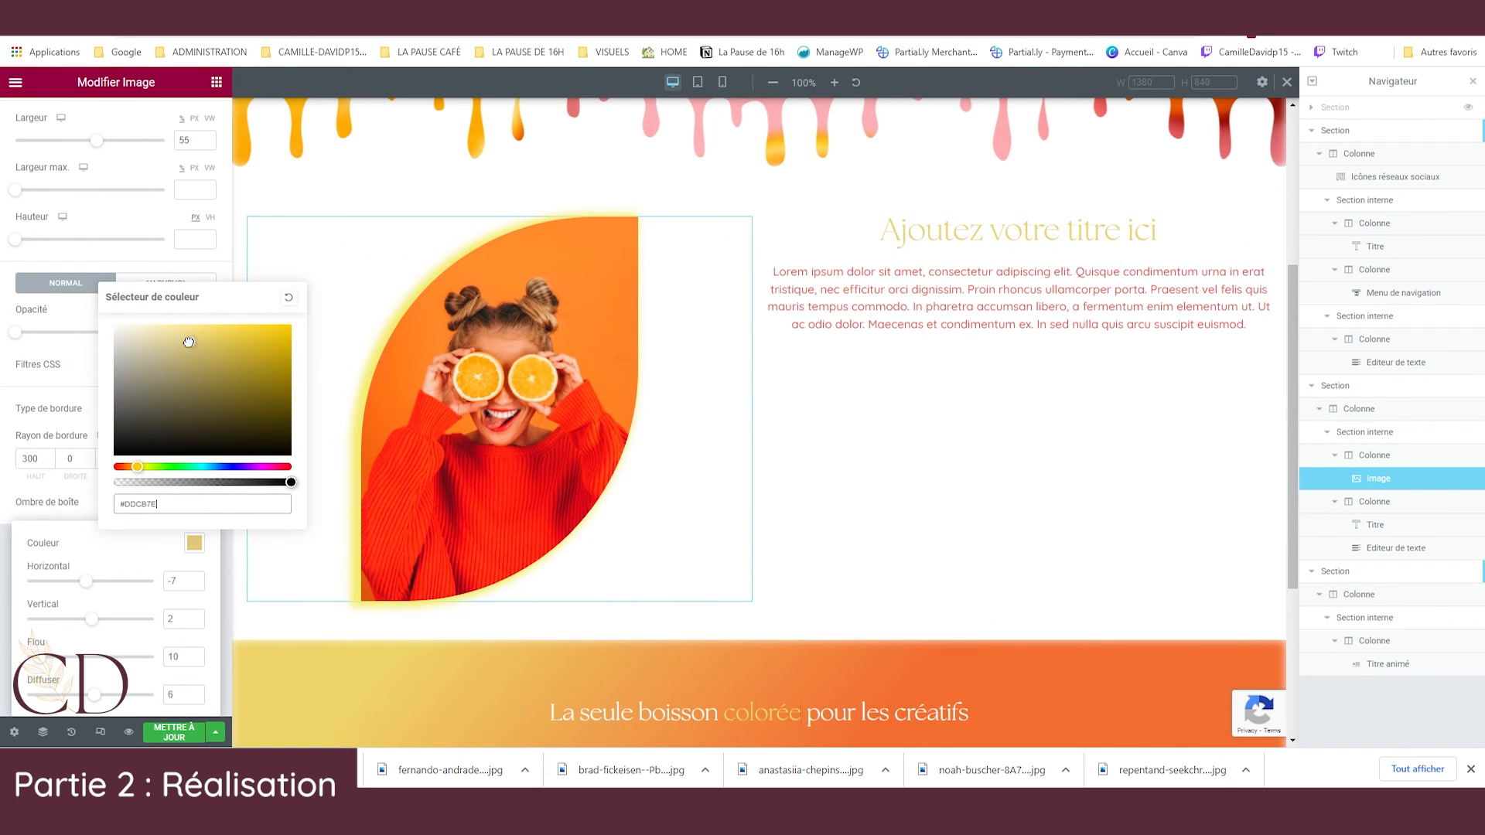
{"action": "left_click_drag", "start_coordinate": [189, 342], "coordinate": [100, 503]}
{"action": "right_click", "coordinate": [317, 320]}
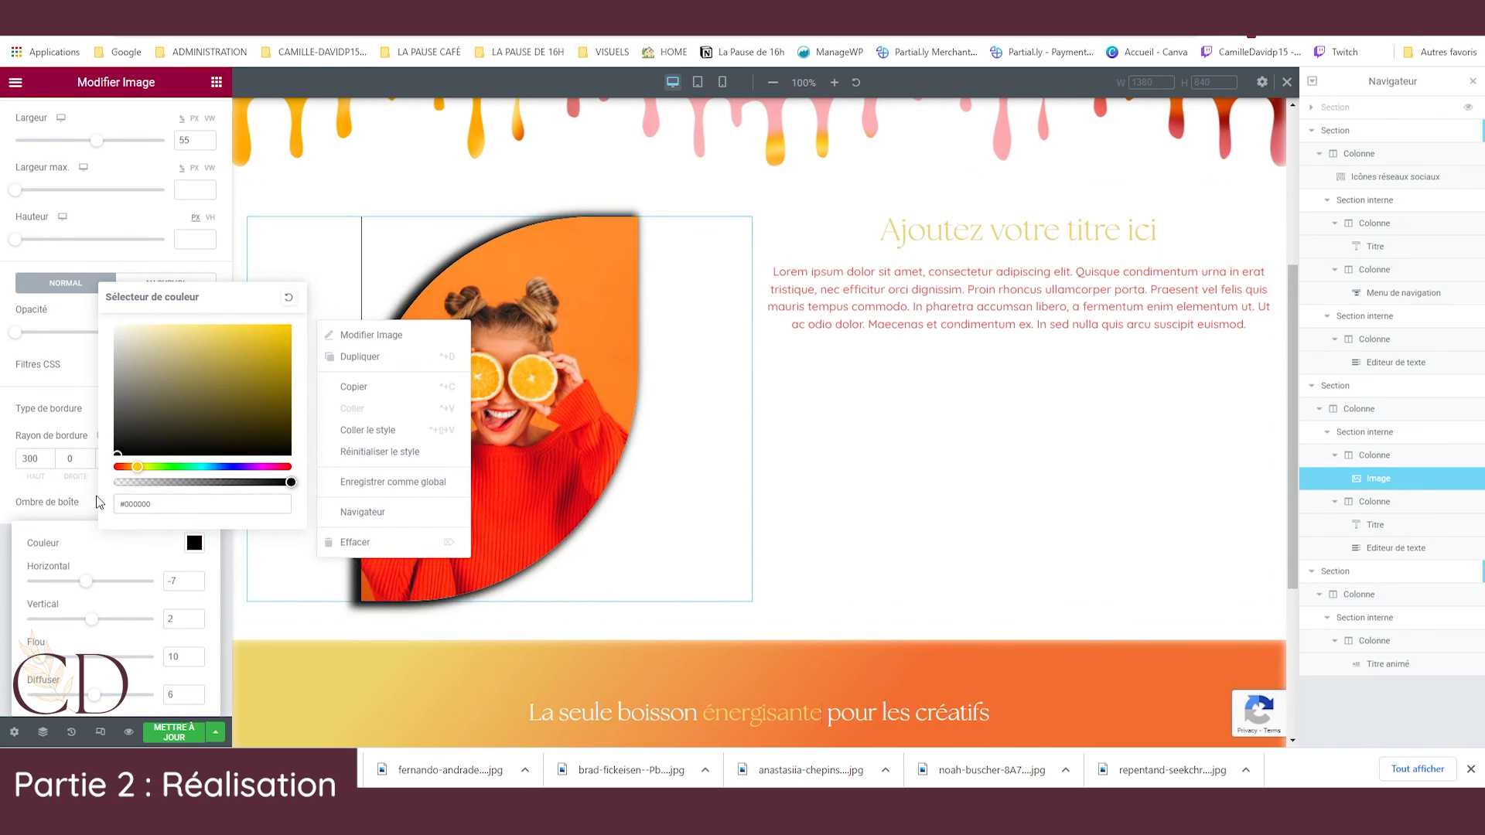
{"action": "left_click", "coordinate": [71, 510]}
{"action": "left_click", "coordinate": [205, 504]}
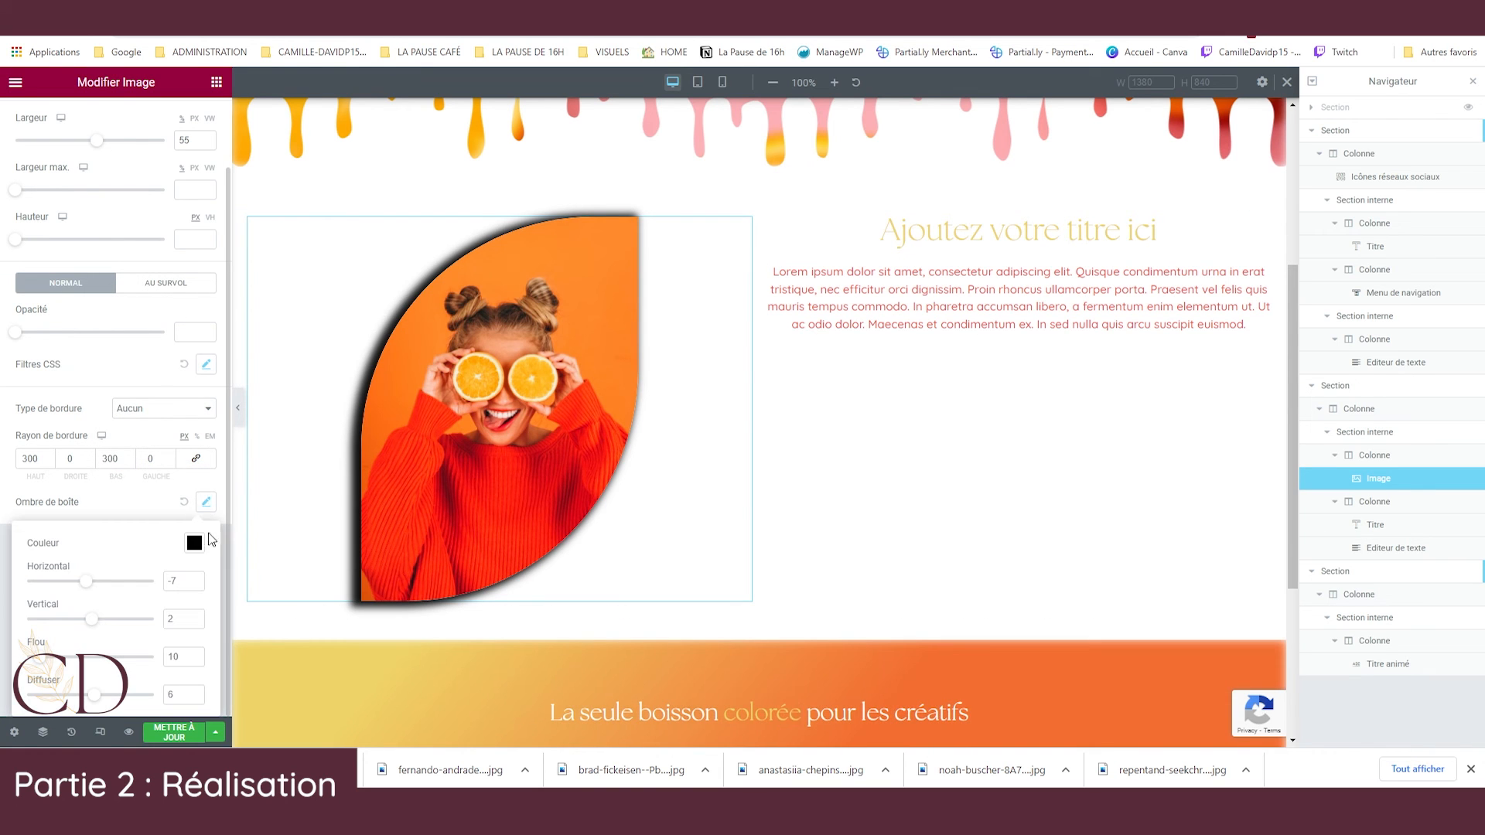
{"action": "left_click", "coordinate": [195, 549]}
{"action": "left_click_drag", "start_coordinate": [291, 483], "coordinate": [152, 516]}
{"action": "left_click", "coordinate": [155, 543]}
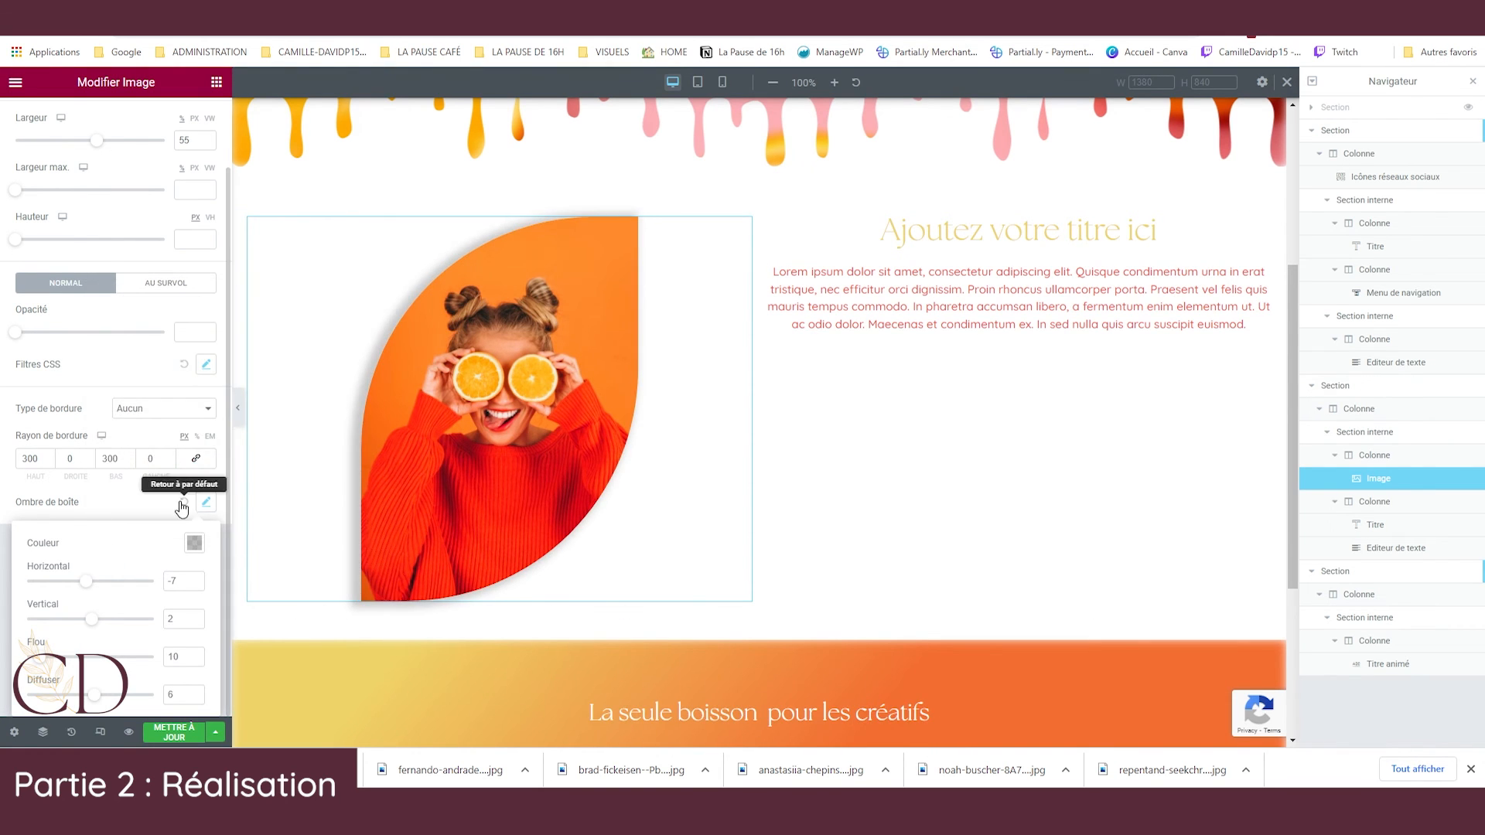
Reset the photo's box shadow to its default.
{"action": "left_click", "coordinate": [183, 502]}
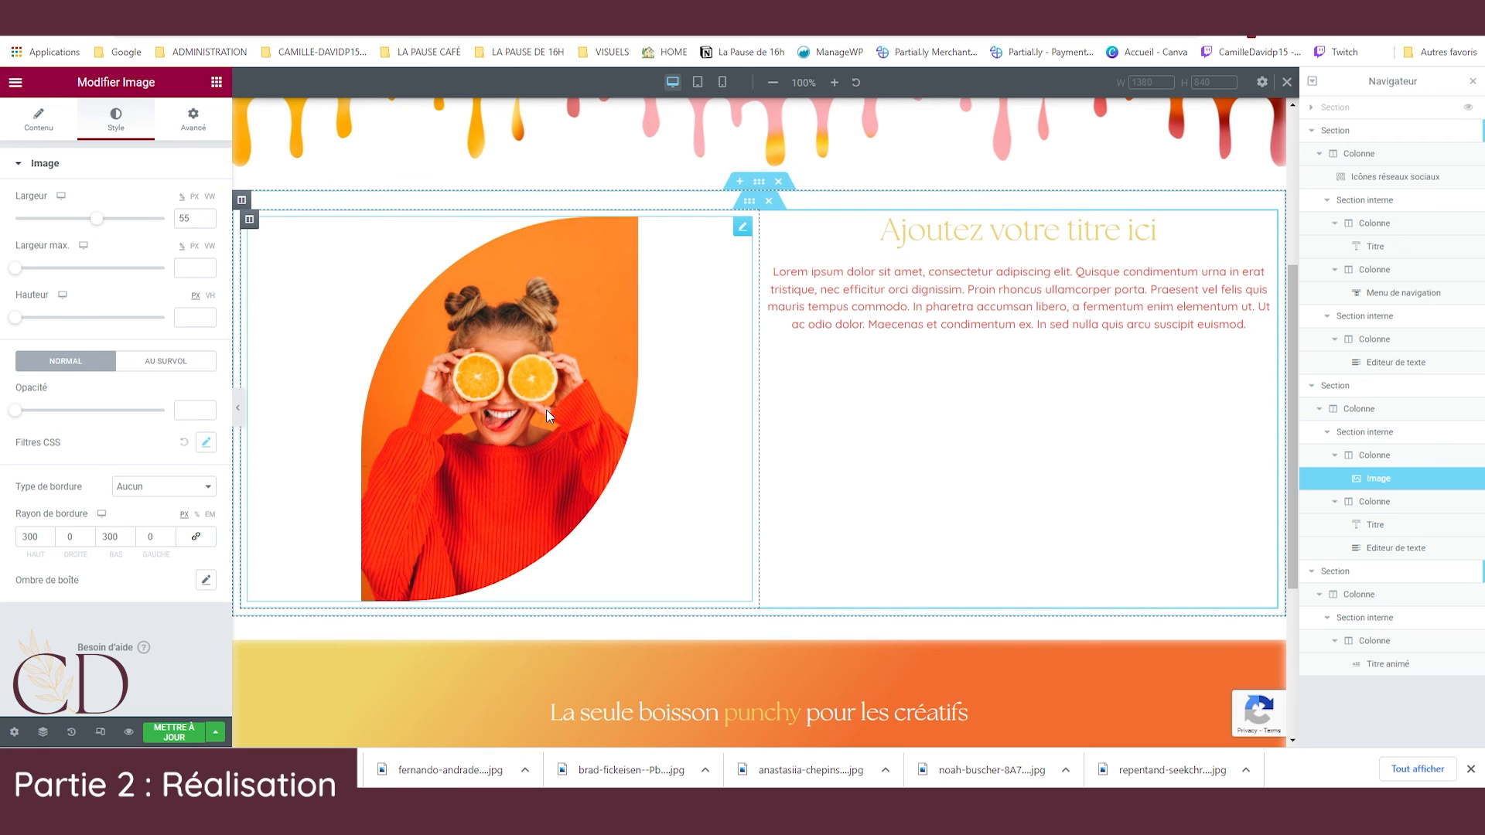
{"action": "scroll", "coordinate": [588, 455], "scroll_direction": "up", "scroll_amount": 2}
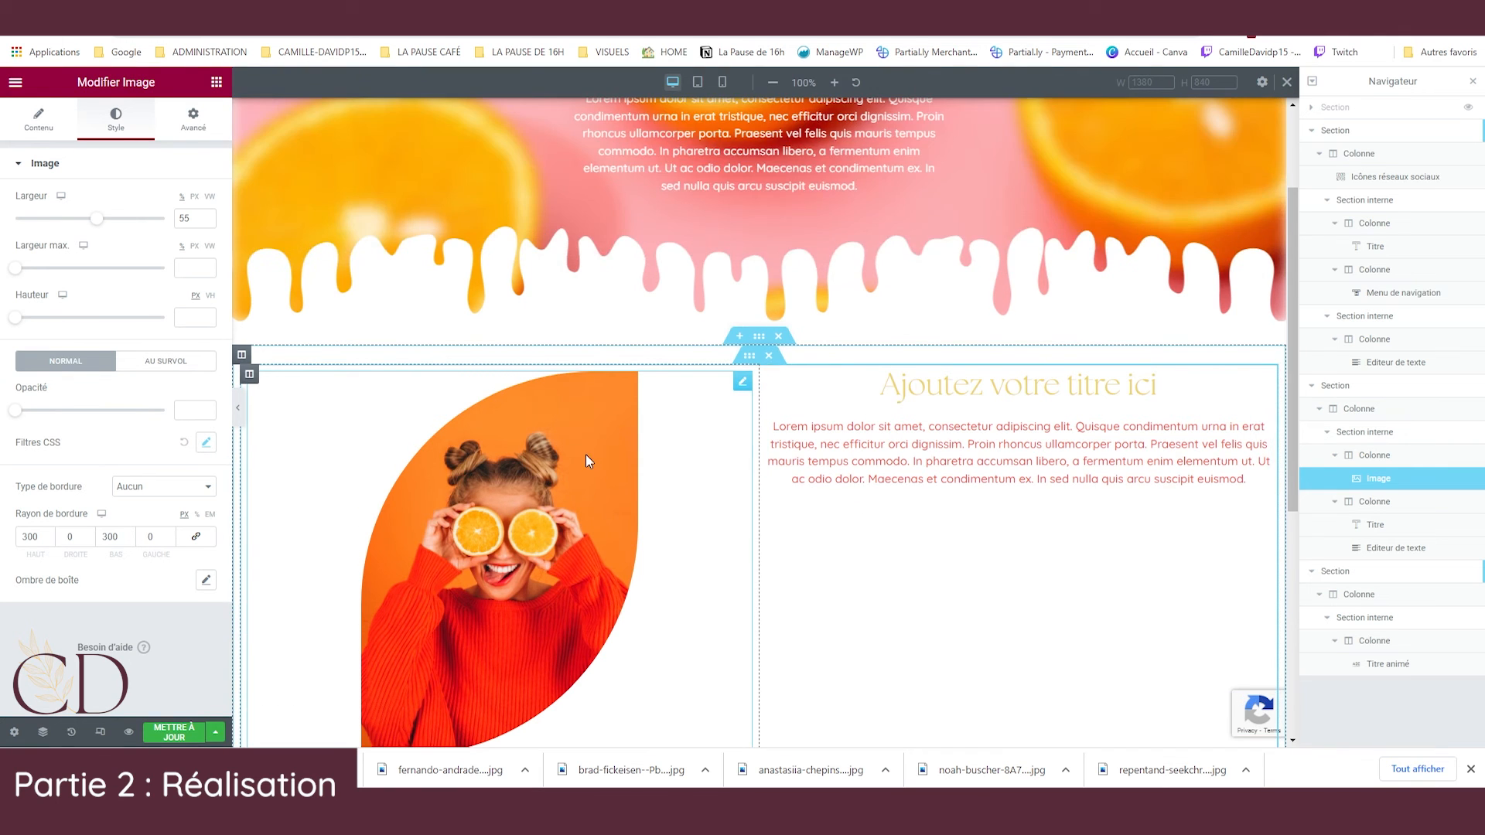
{"action": "scroll", "coordinate": [586, 455], "scroll_direction": "down", "scroll_amount": 2}
Duplicate the column containing the photo and reorder the columns so the title and text sit between the two photos.
{"action": "right_click", "coordinate": [686, 269]}
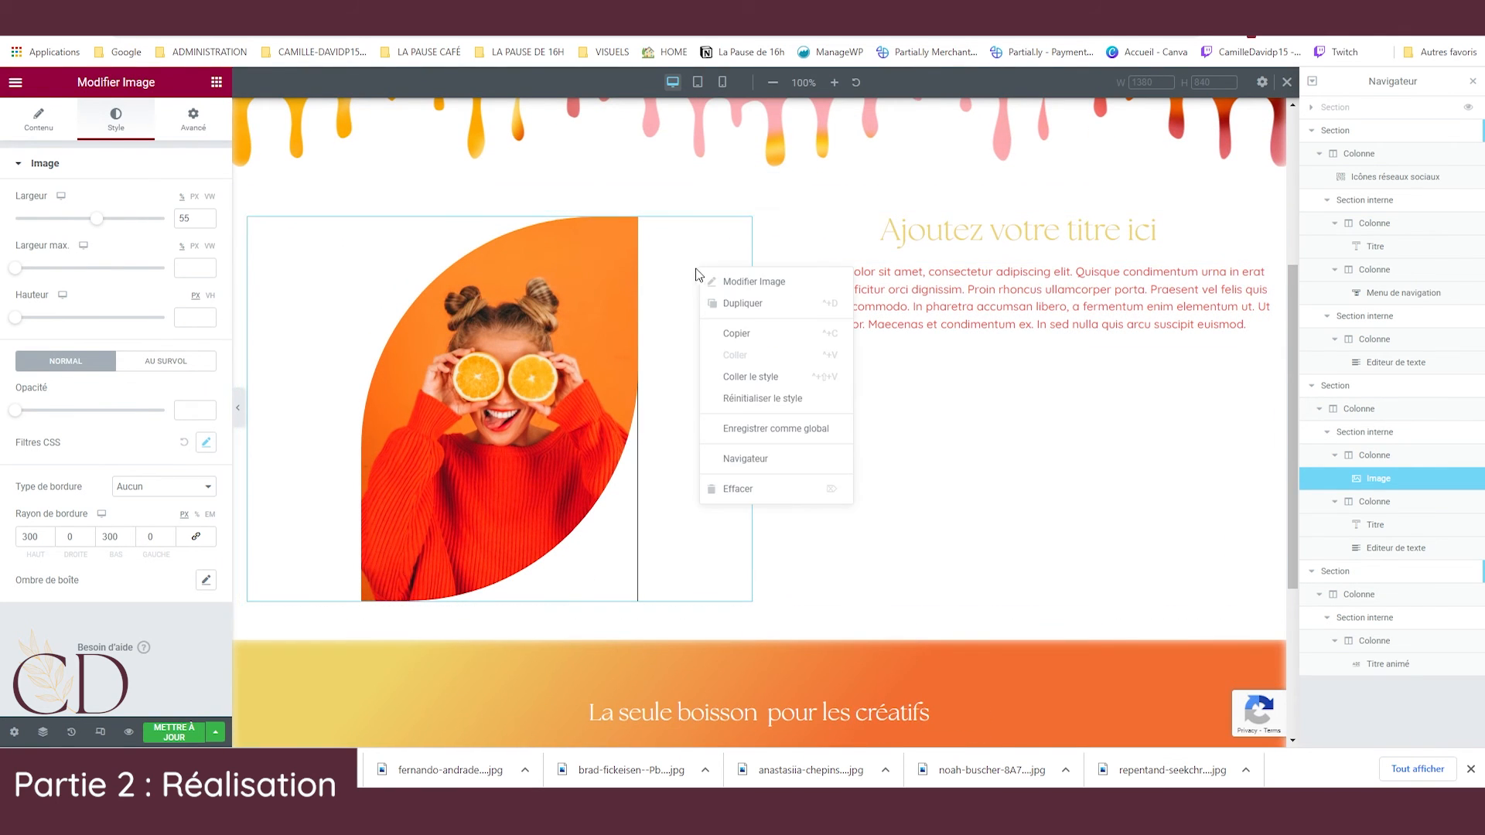
{"action": "right_click", "coordinate": [249, 220]}
{"action": "left_click", "coordinate": [280, 256]}
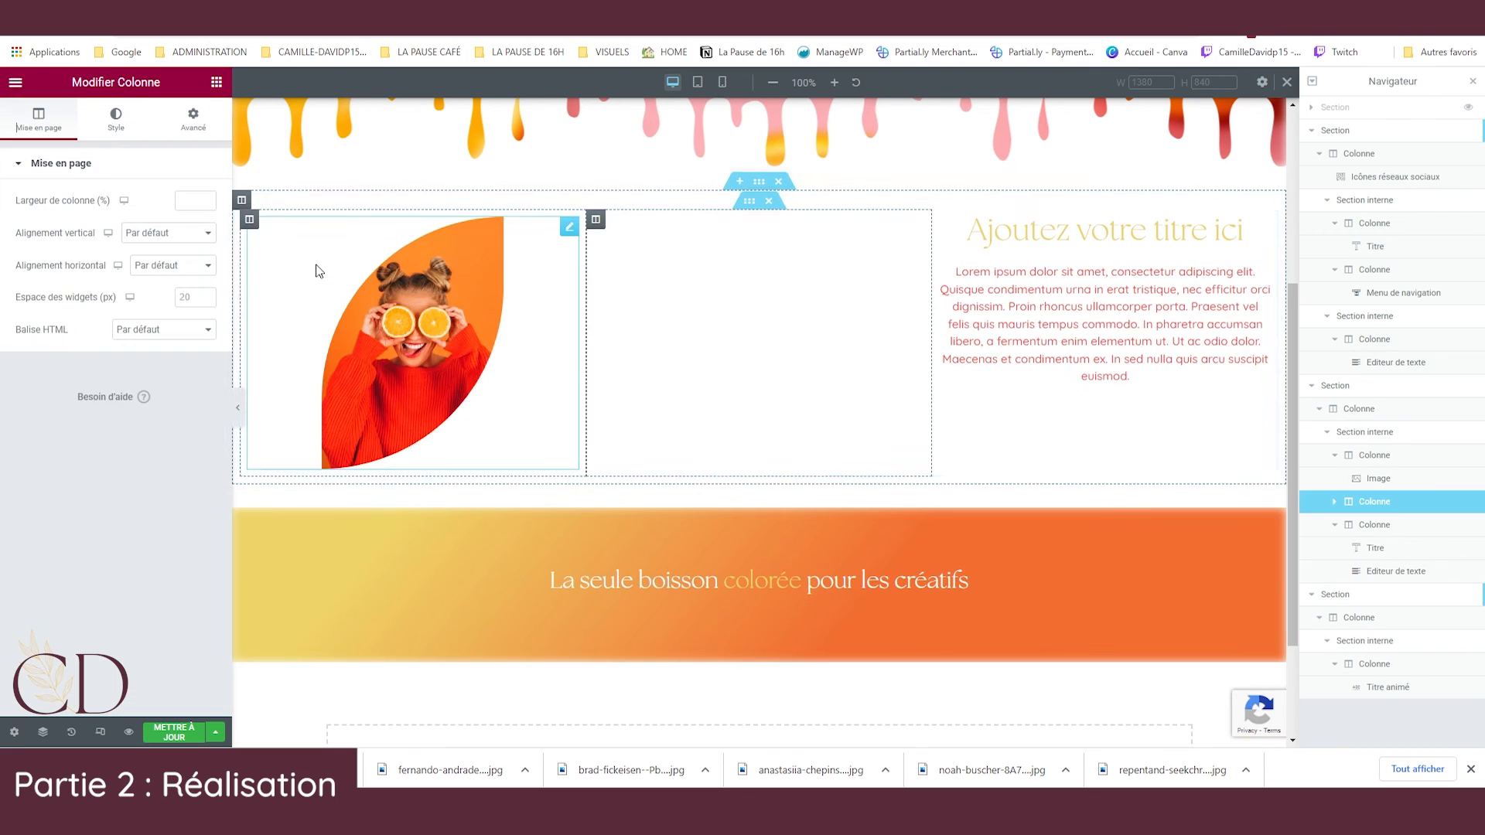
{"action": "left_click_drag", "start_coordinate": [671, 245], "coordinate": [624, 235]}
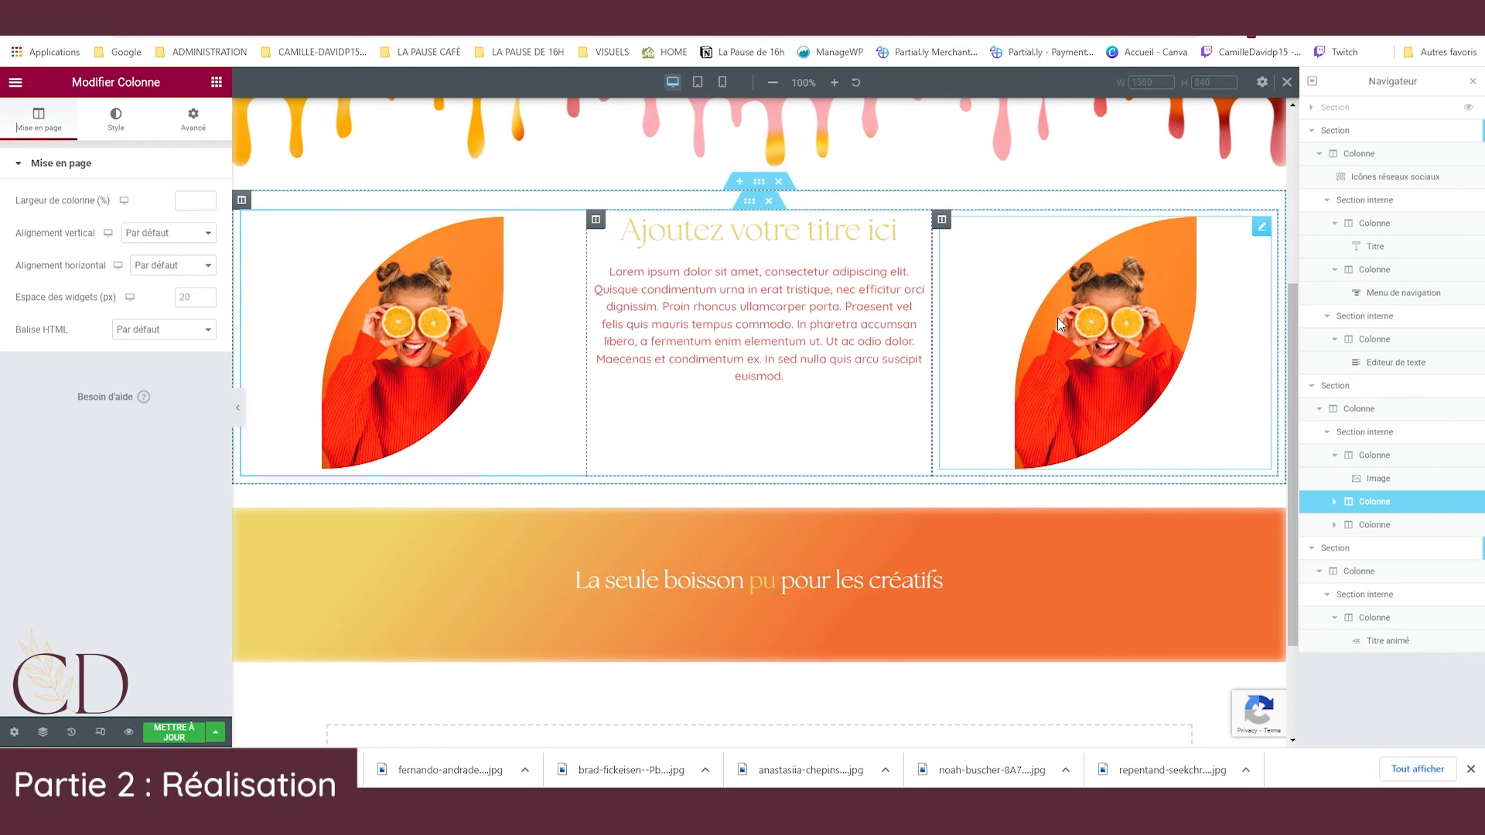
Set the duplicated photo's border radius to 0, 300, 0, 300 to mirror the leaf shape, and try an opacity of 0,14.
{"action": "left_click", "coordinate": [1057, 317]}
{"action": "left_click", "coordinate": [114, 130]}
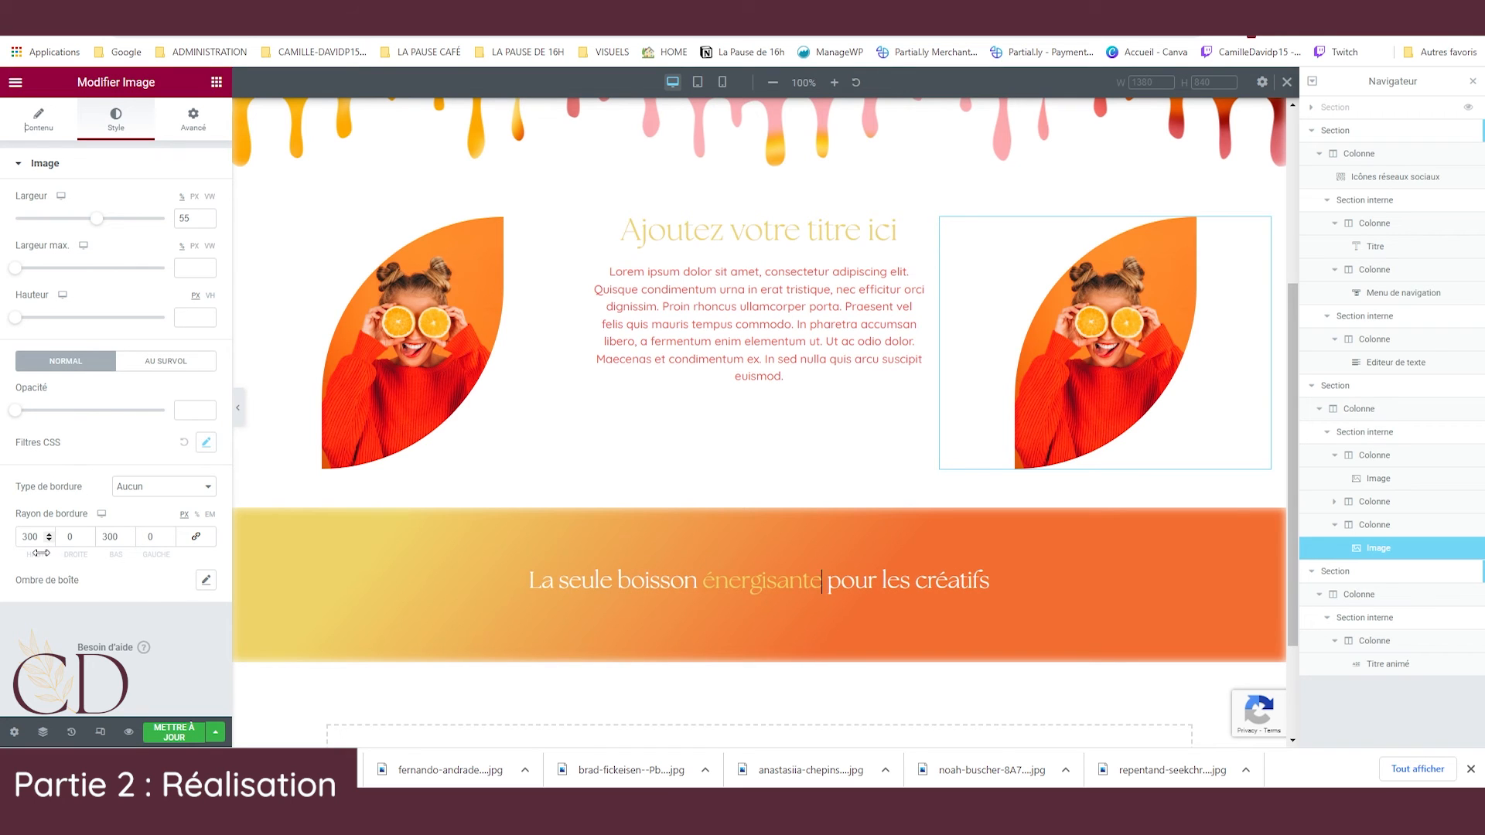
{"action": "double_click", "coordinate": [113, 536]}
{"action": "key", "text": "ctrl+c"}
{"action": "double_click", "coordinate": [164, 539]}
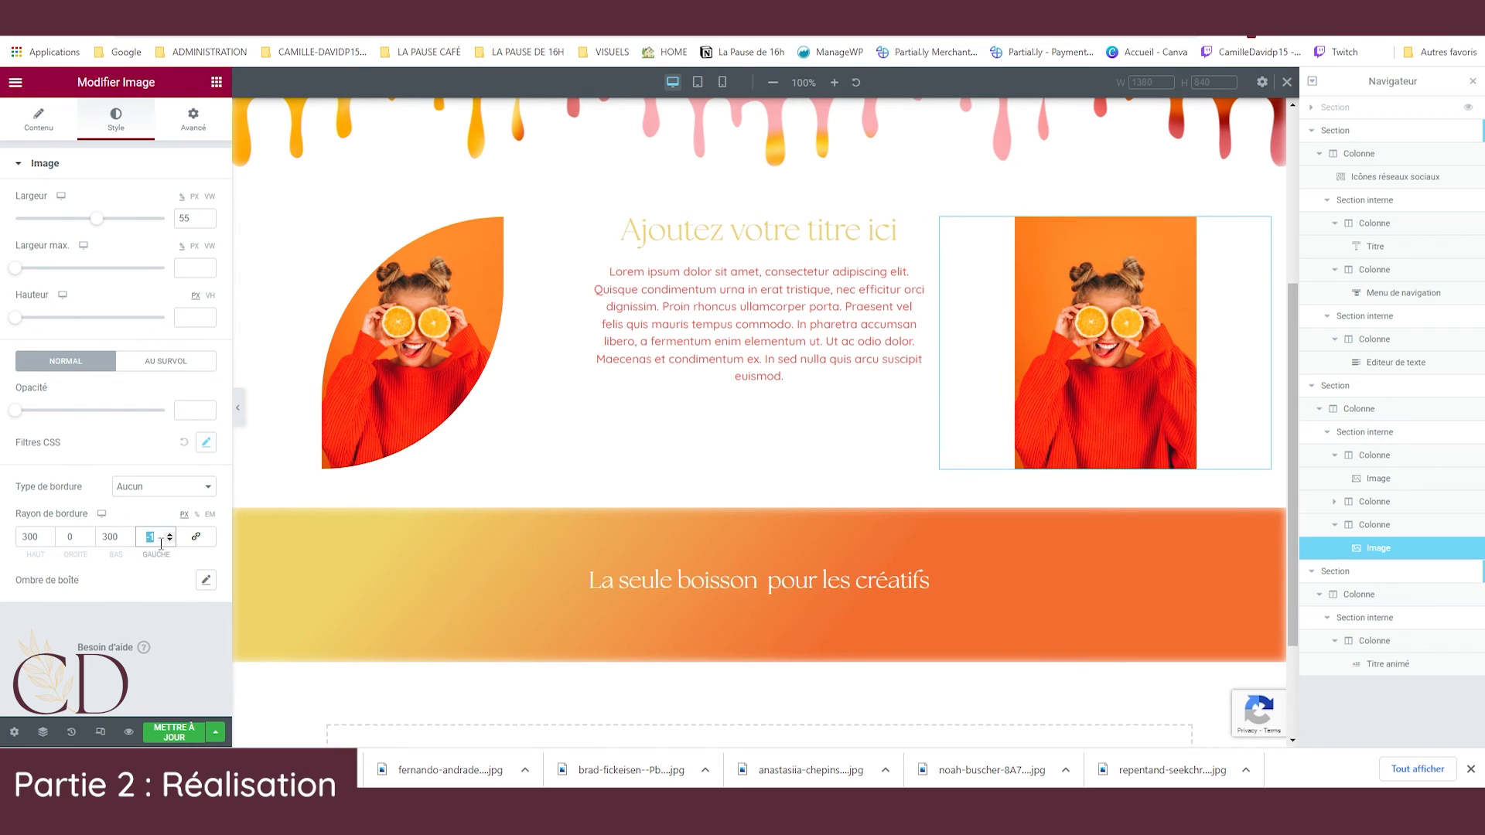
{"action": "key", "text": "ctrl+v"}
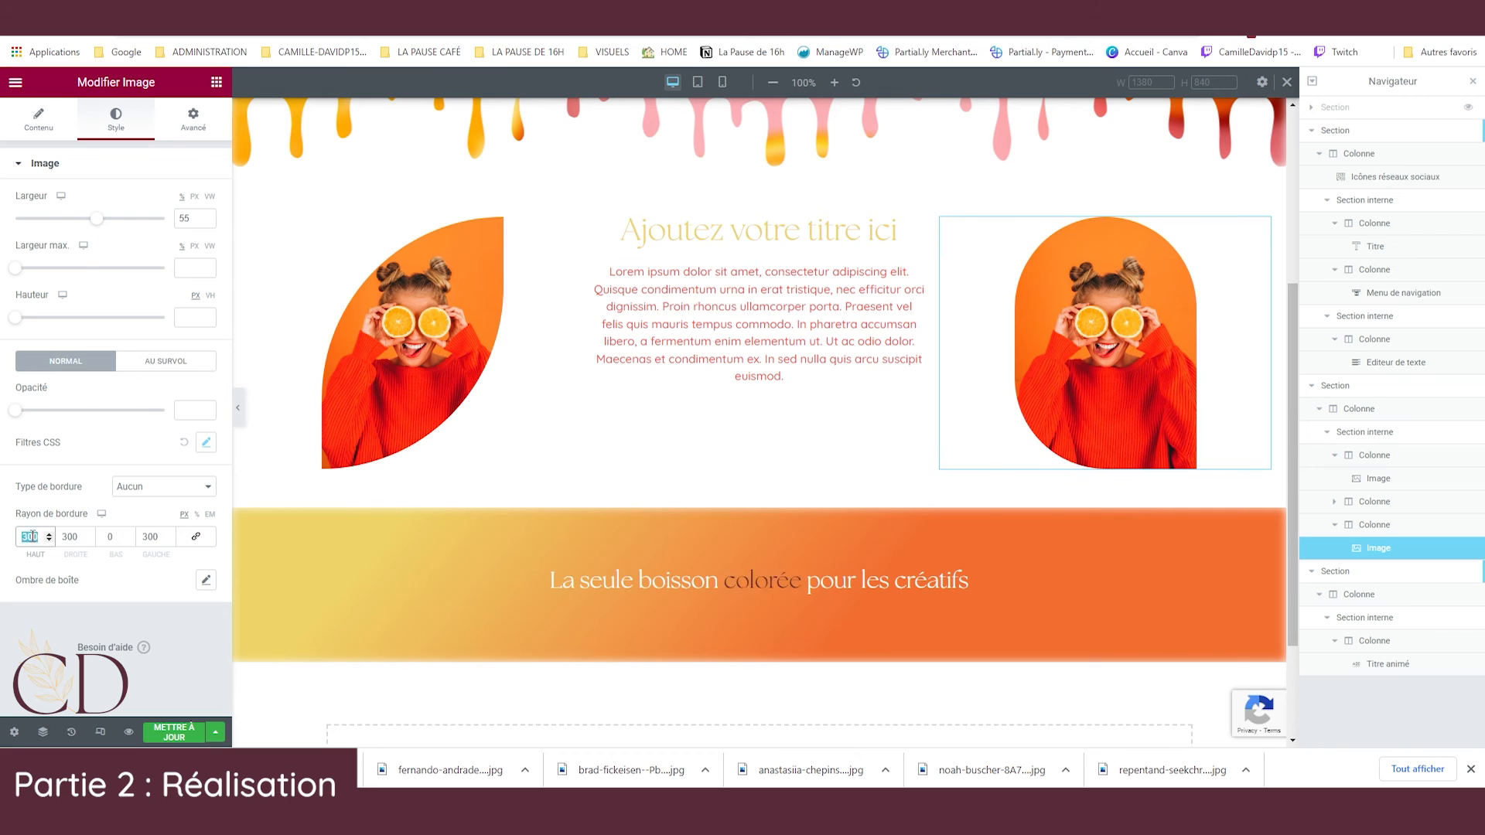
{"action": "type", "text": "0"}
{"action": "scroll", "coordinate": [1072, 475], "scroll_direction": "up", "scroll_amount": 2}
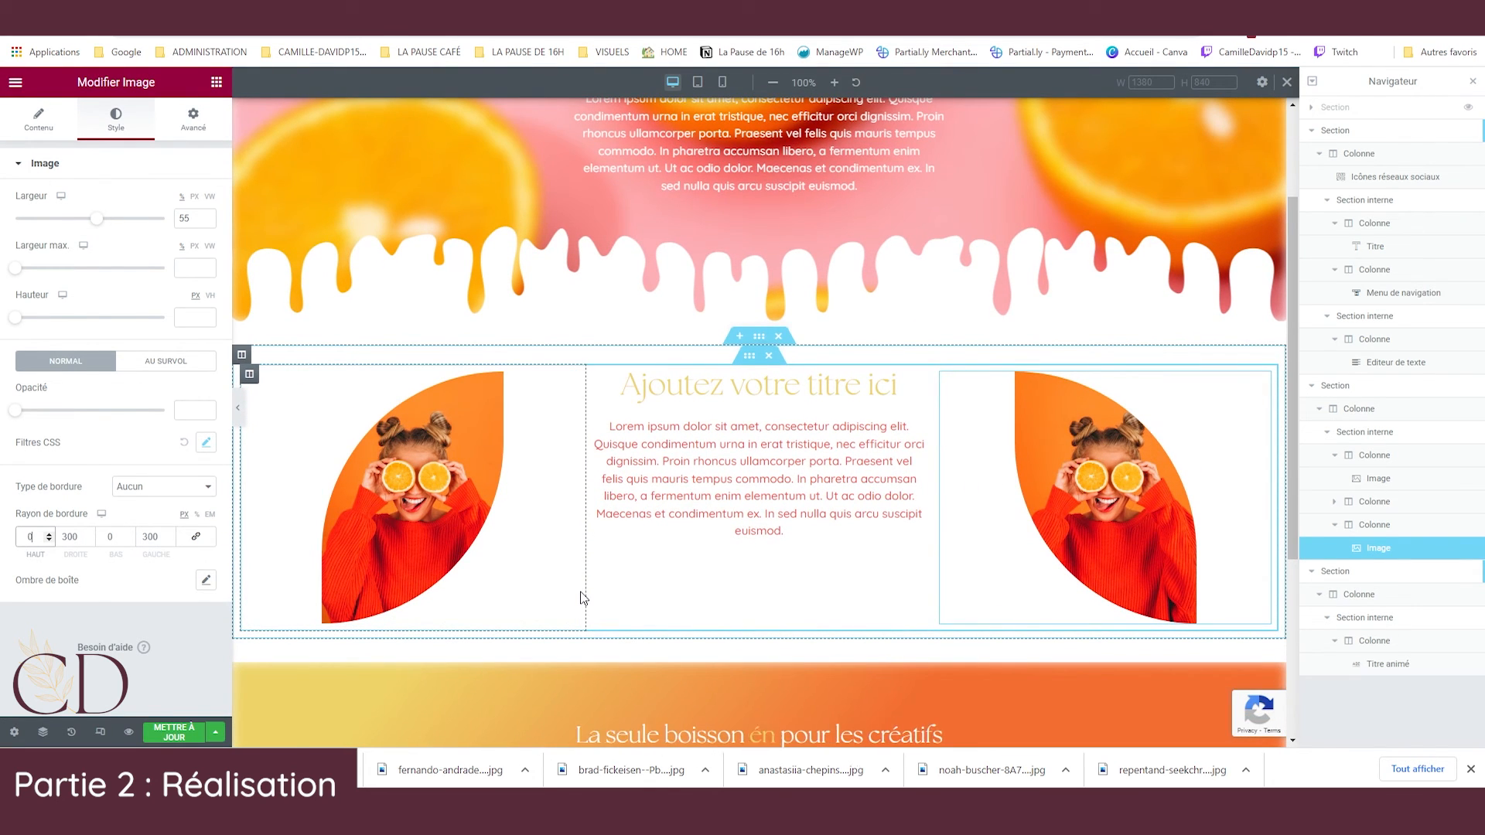
{"action": "mouse_move", "coordinate": [17, 410]}
{"action": "left_mouse_down"}
{"action": "mouse_move", "coordinate": [89, 410]}
{"action": "mouse_move", "coordinate": [23, 410]}
{"action": "left_mouse_up"}
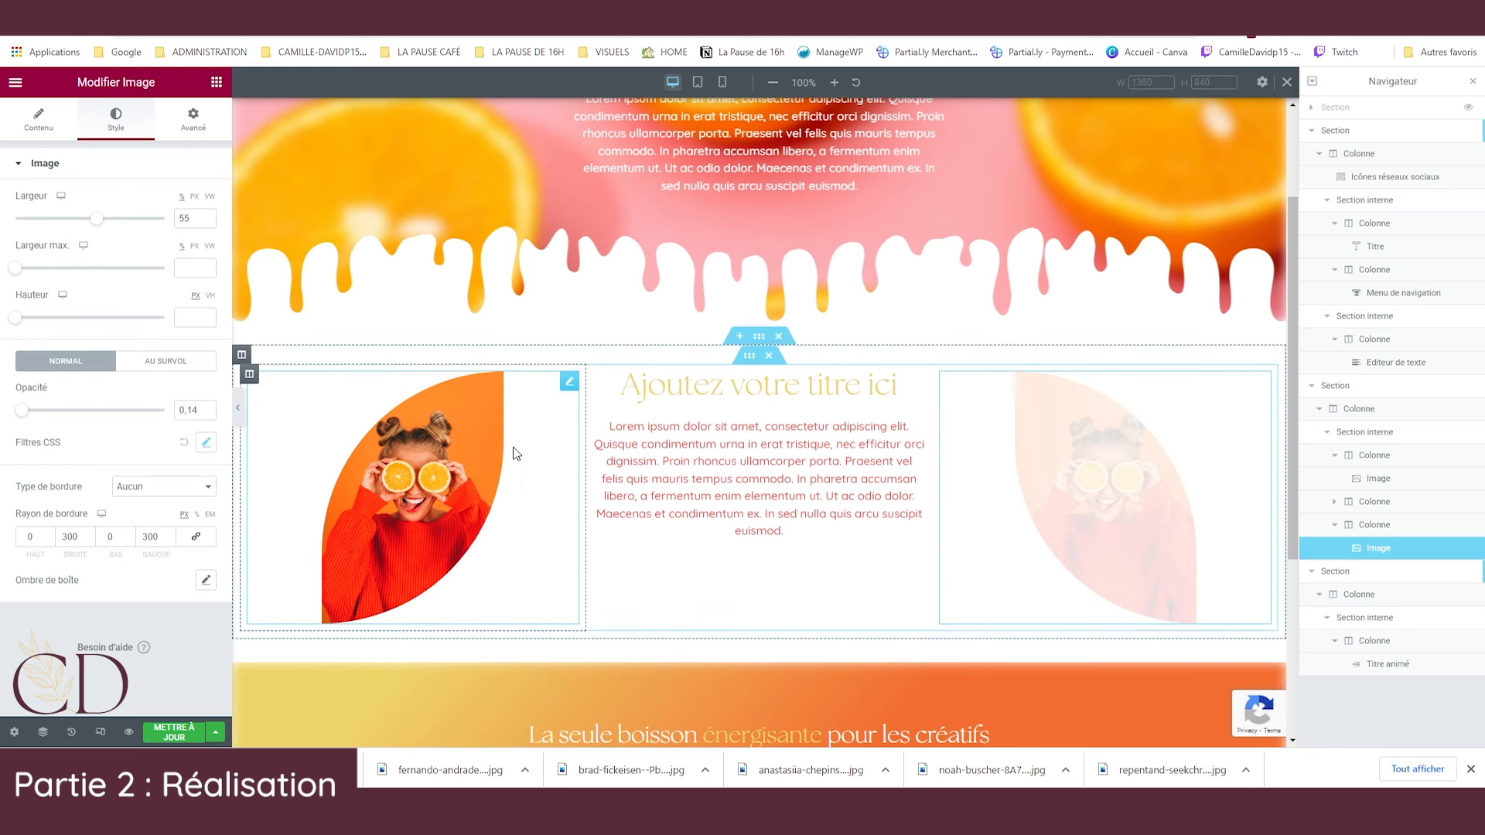
Set the width of both leaf-shaped photos to 40.
{"action": "left_click", "coordinate": [517, 453]}
{"action": "scroll", "coordinate": [448, 303], "scroll_direction": "up", "scroll_amount": 2}
{"action": "scroll", "coordinate": [448, 303], "scroll_direction": "down", "scroll_amount": 4}
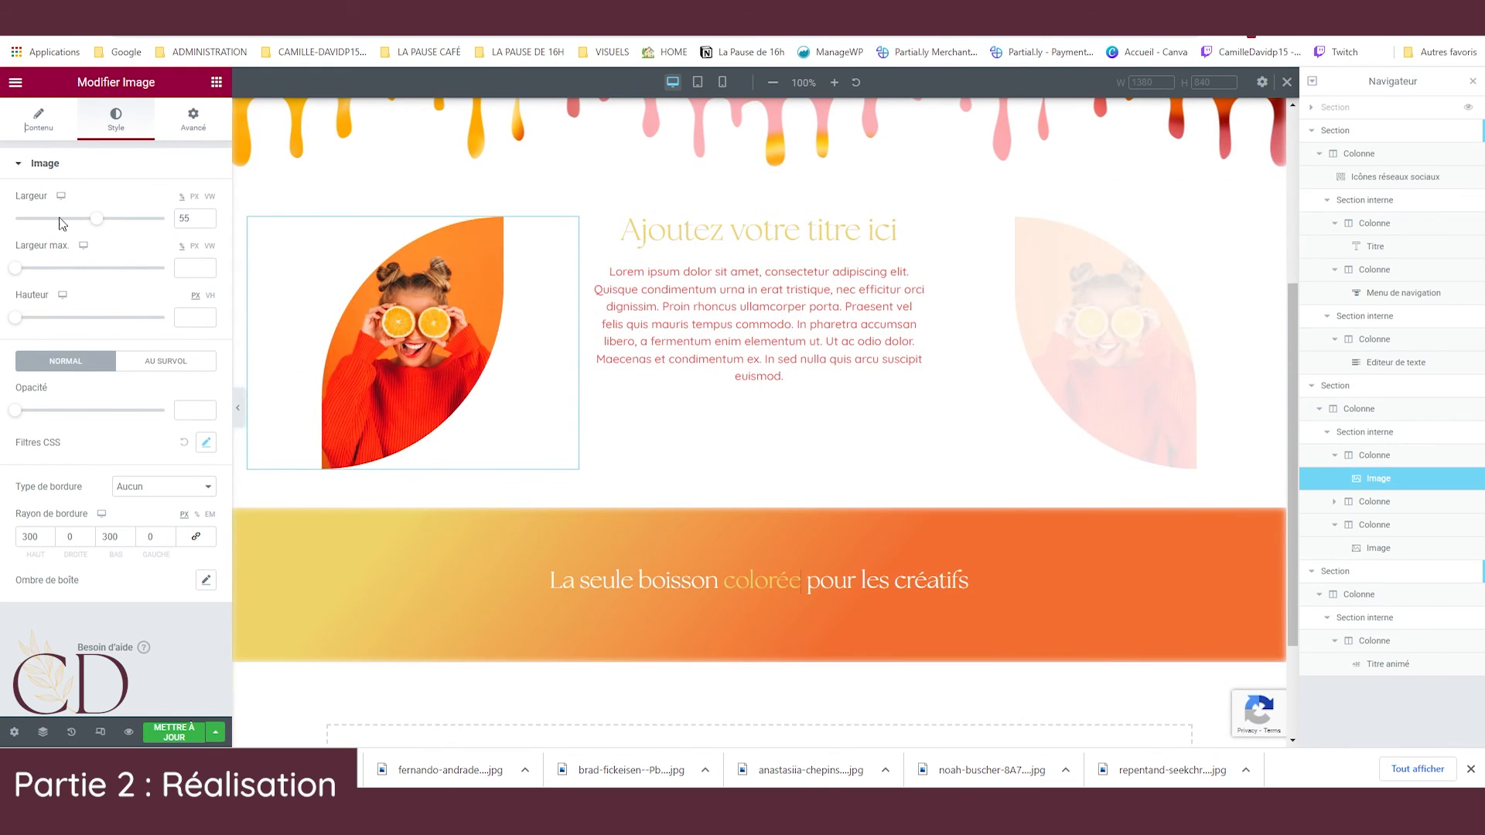
{"action": "left_click_drag", "start_coordinate": [97, 219], "coordinate": [68, 222]}
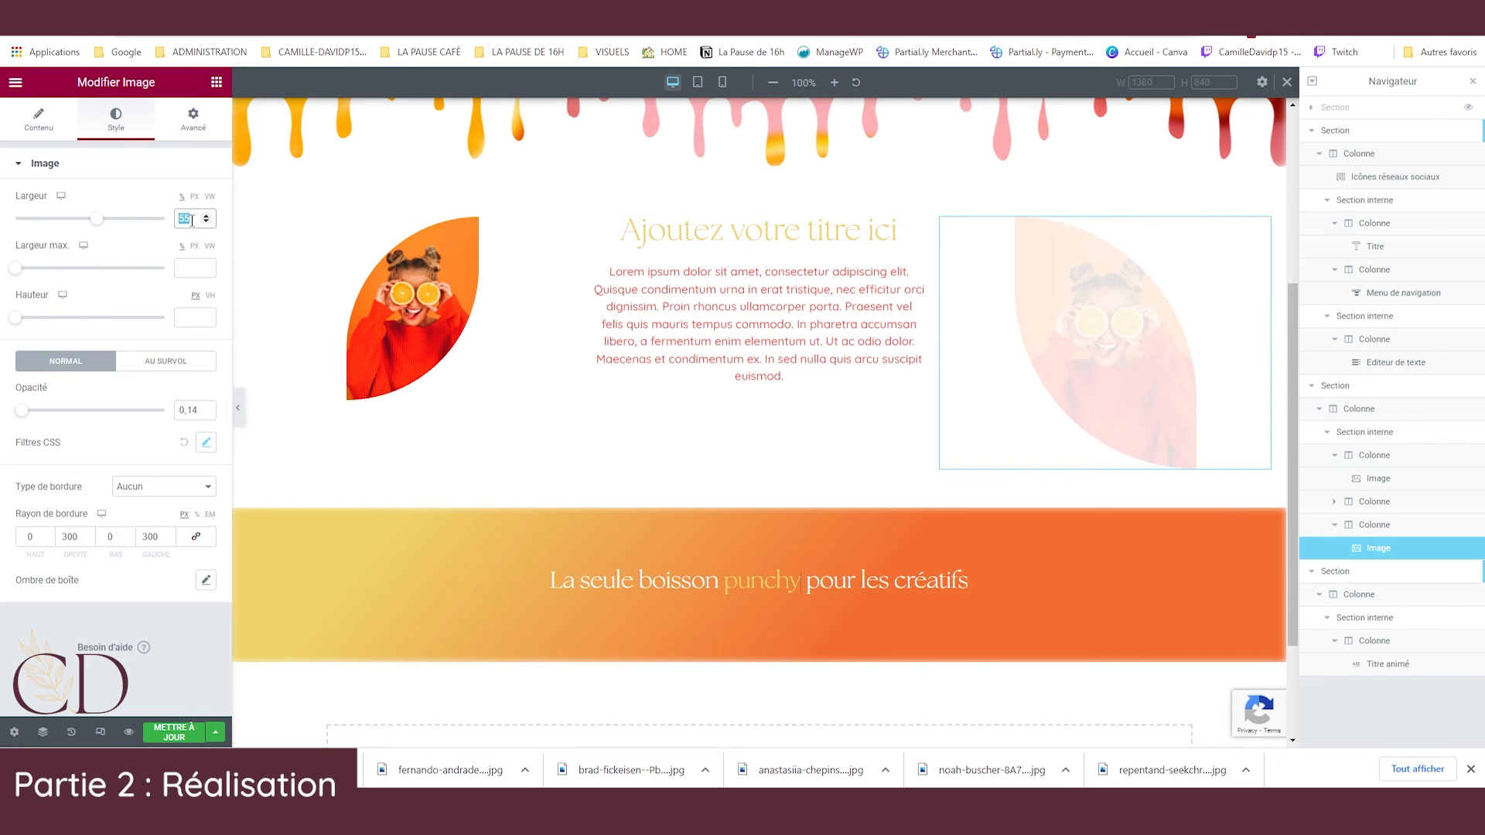
{"action": "type", "text": "40"}
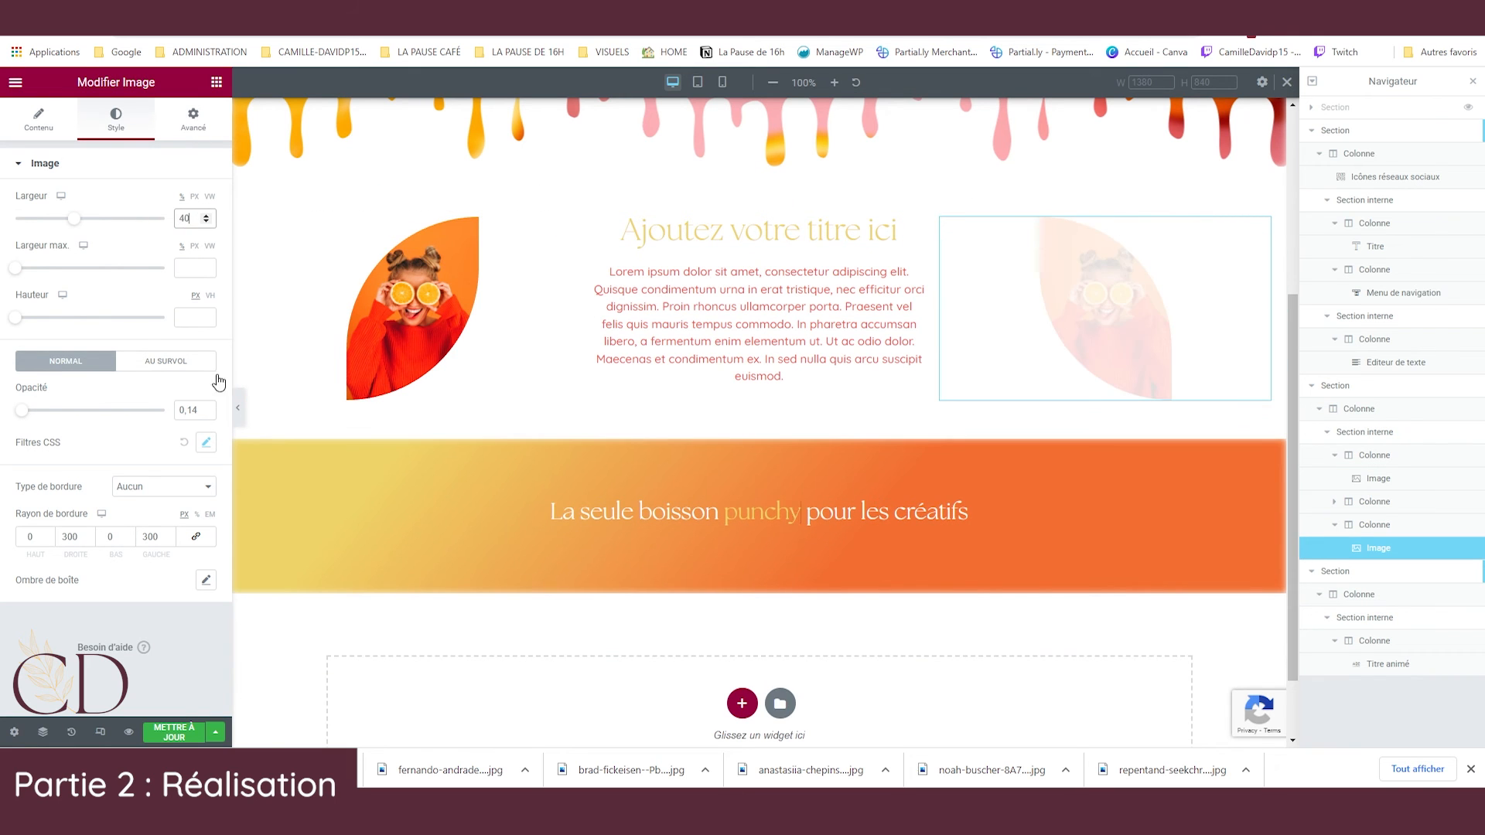
Clear the opacity value of the duplicated photo.
{"action": "double_click", "coordinate": [188, 411]}
{"action": "key", "text": "BackSpace"}
{"action": "scroll", "coordinate": [1124, 466], "scroll_direction": "up", "scroll_amount": 2}
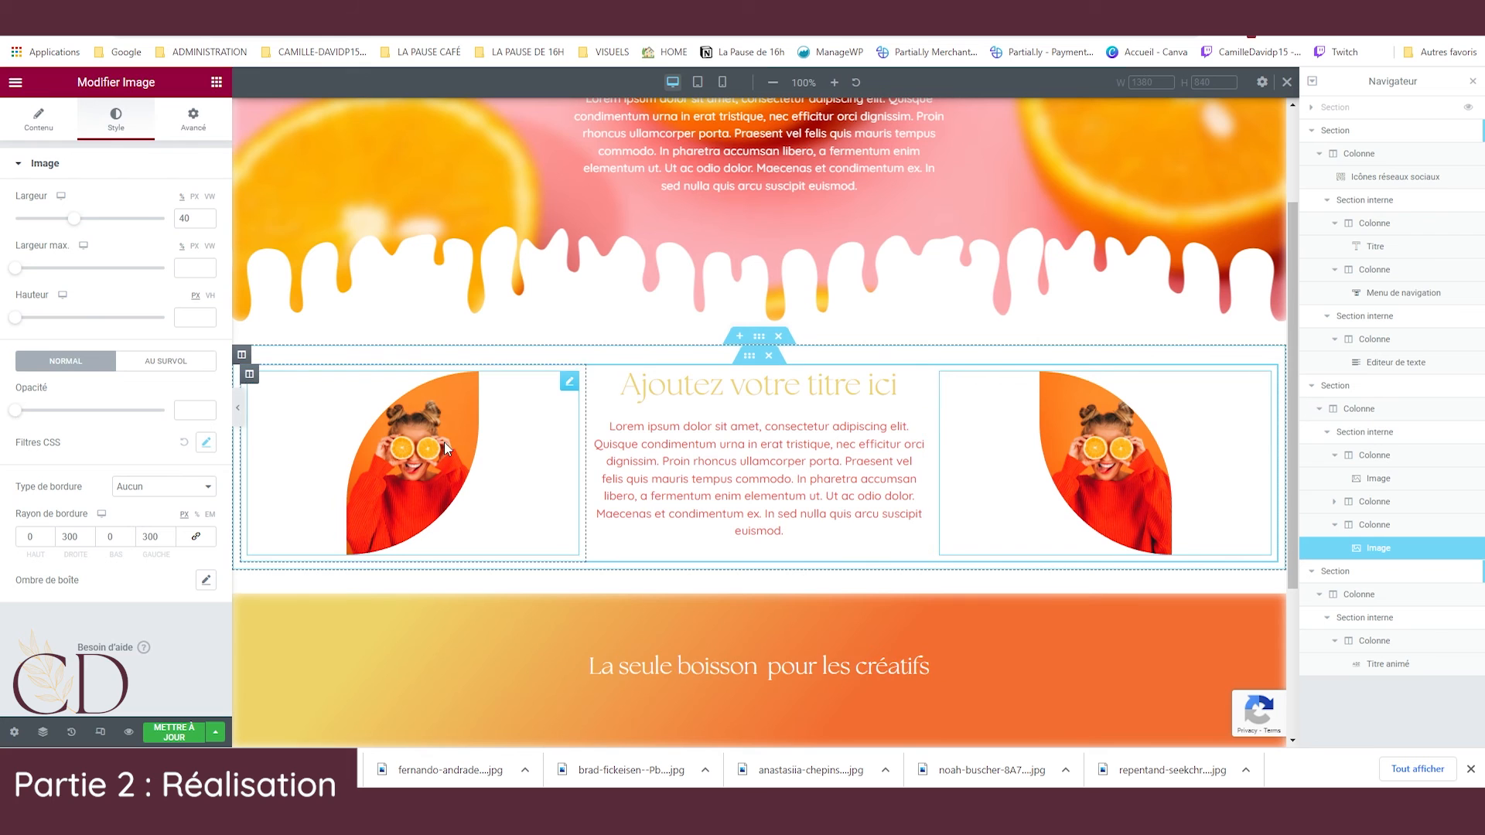
Replace the duplicated photo after the text with the media library picture of a hand holding an orange bottle.
{"action": "left_click", "coordinate": [67, 127]}
{"action": "left_click", "coordinate": [109, 267]}
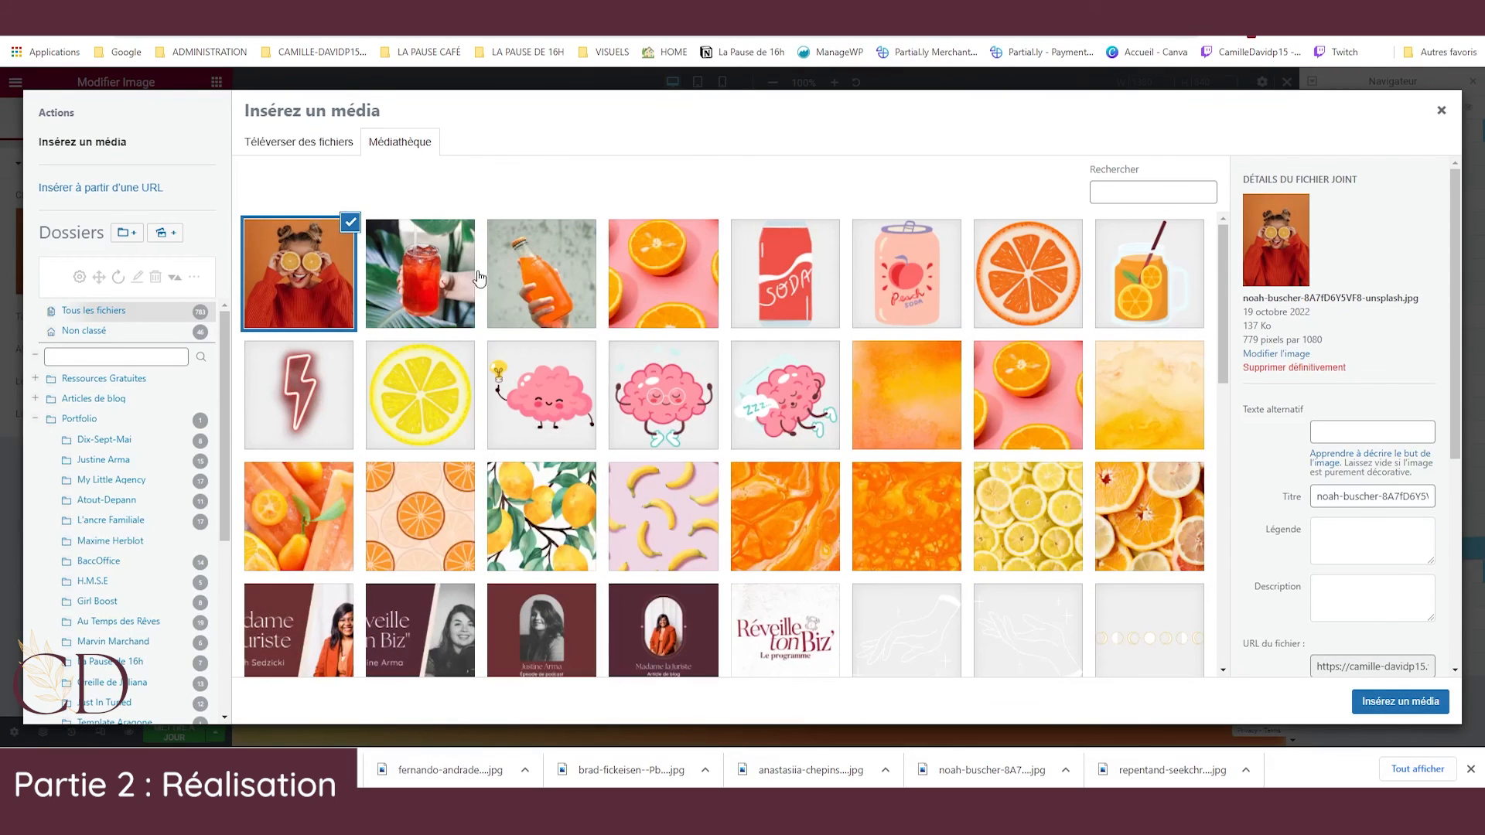
{"action": "left_click", "coordinate": [503, 278]}
{"action": "left_click", "coordinate": [1373, 699]}
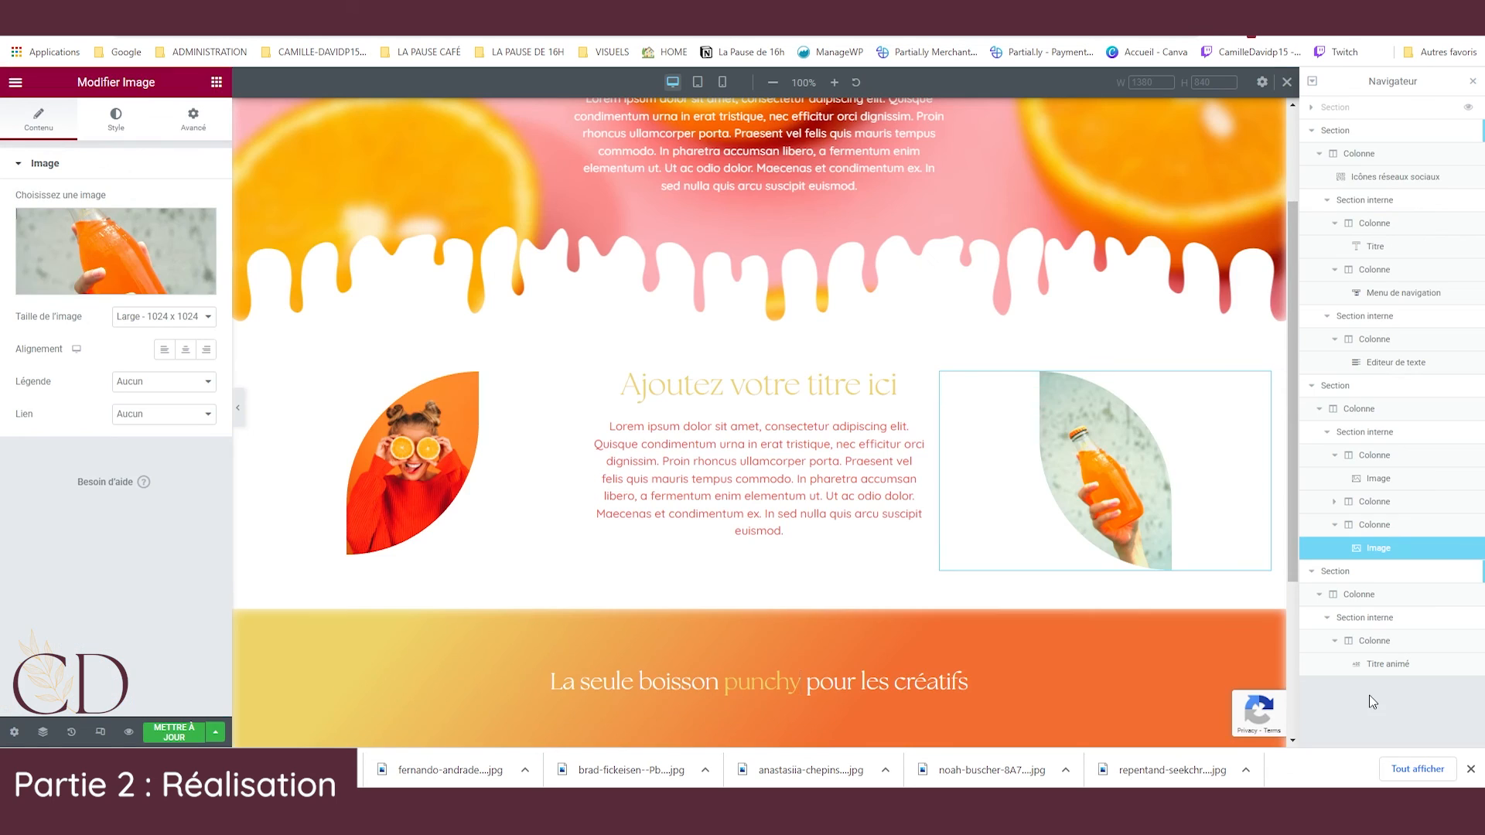
Replace the photo before the text with the media library picture of a red drink in a jar among green leaves.
{"action": "left_click", "coordinate": [407, 435]}
{"action": "left_click", "coordinate": [55, 128]}
{"action": "left_click", "coordinate": [109, 267]}
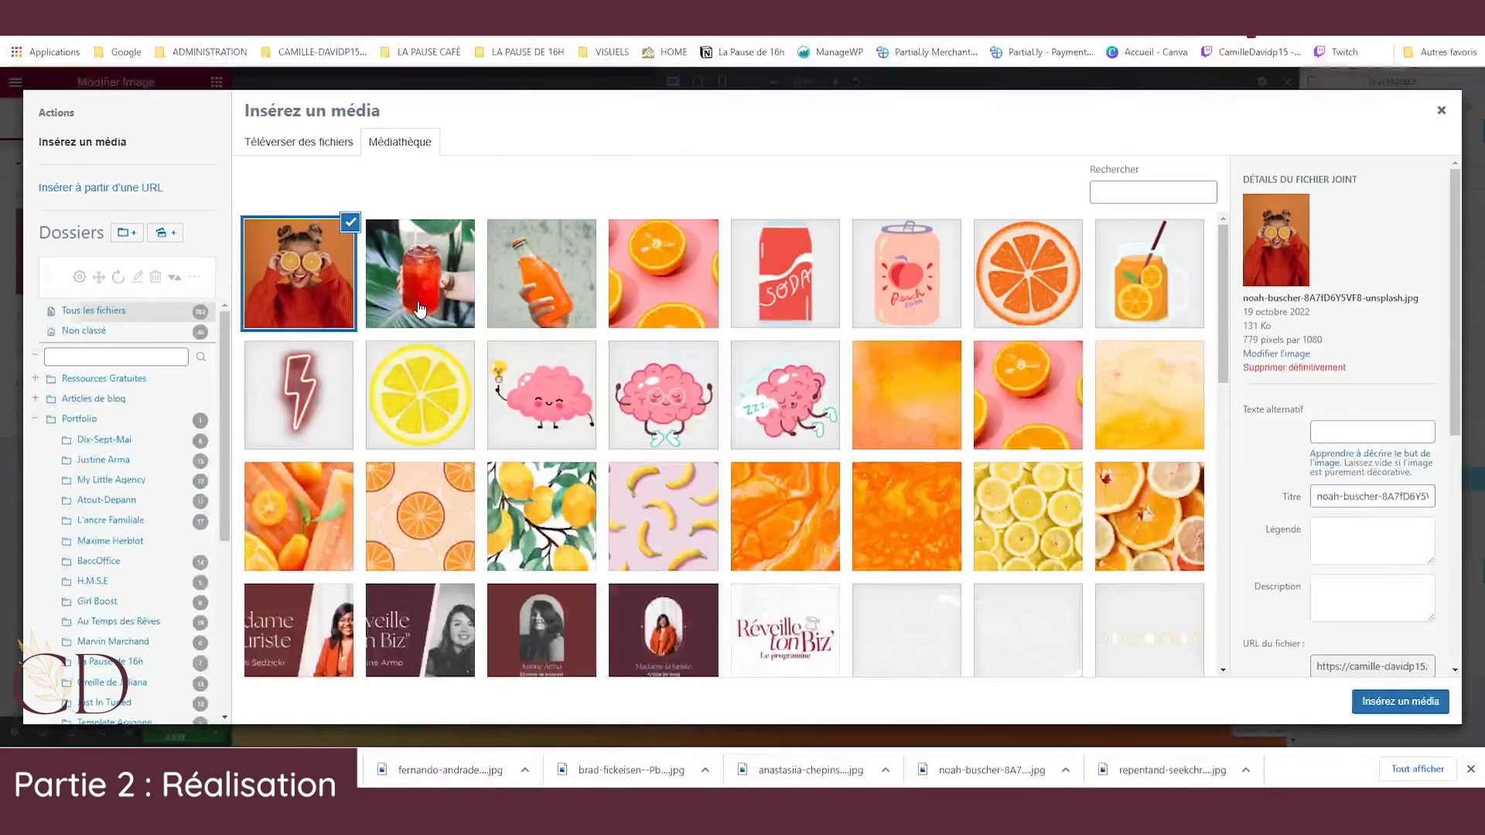
{"action": "left_click", "coordinate": [420, 294]}
{"action": "left_click", "coordinate": [1381, 701]}
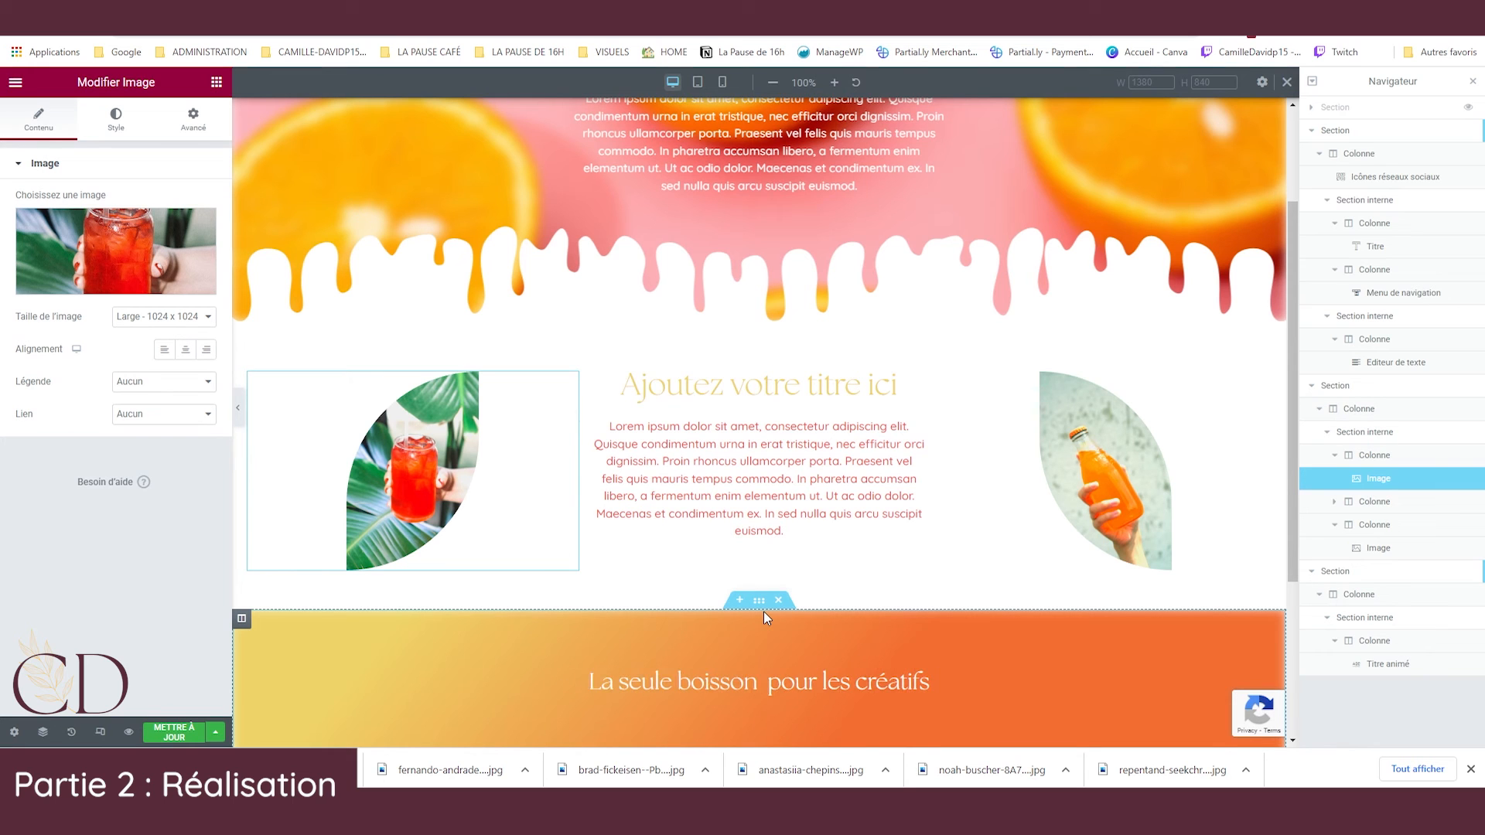
Duplicate the red drink photo within its column.
{"action": "right_click", "coordinate": [378, 393]}
{"action": "left_click", "coordinate": [419, 453]}
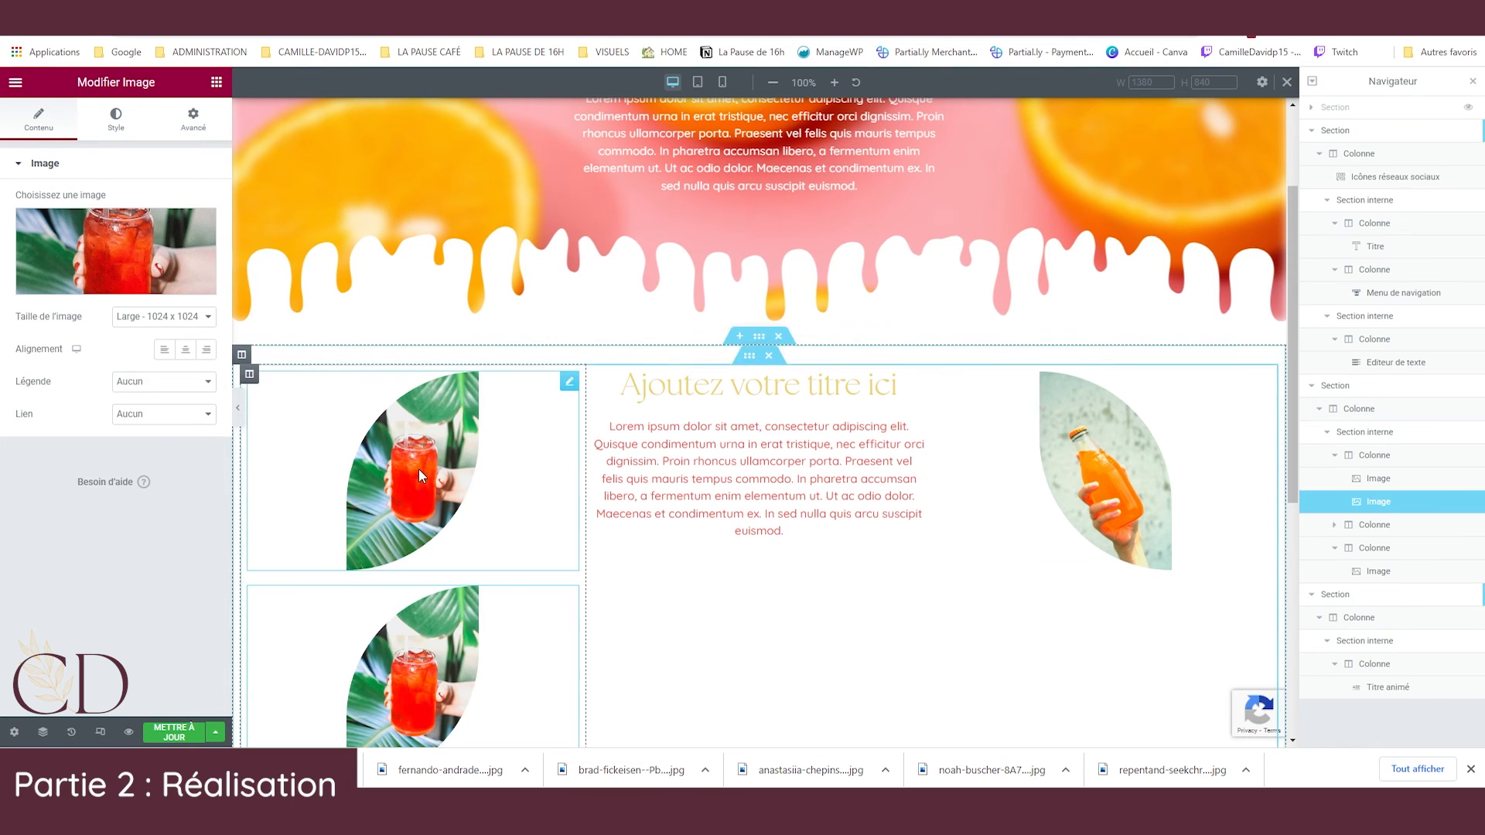
{"action": "scroll", "coordinate": [420, 468], "scroll_direction": "down", "scroll_amount": 3}
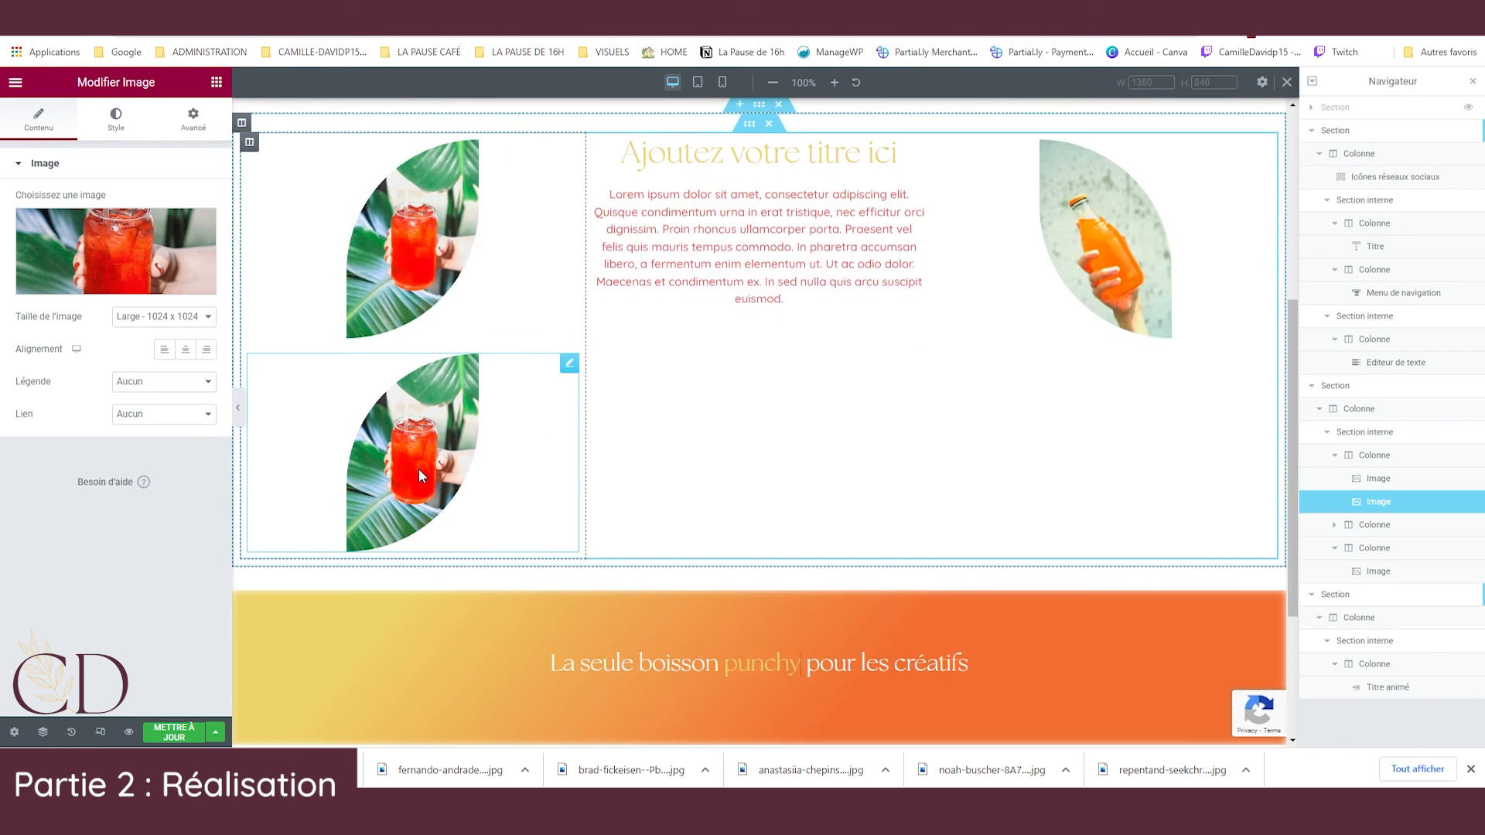
Try a rotation of -338 on the upper red drink photo, and clear the rotation value.
{"action": "left_click", "coordinate": [433, 242]}
{"action": "left_click", "coordinate": [194, 127]}
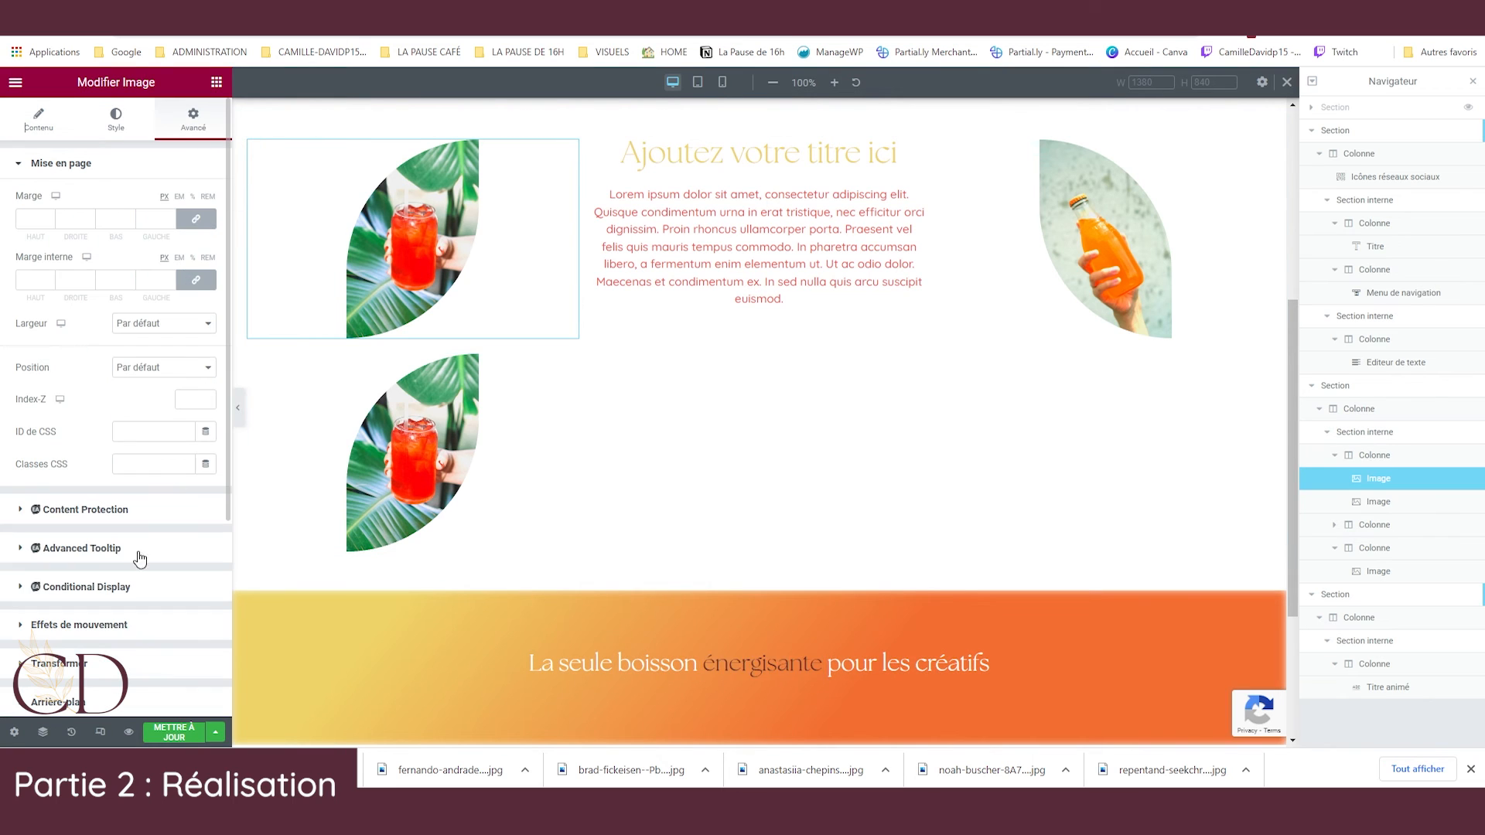
{"action": "left_click", "coordinate": [139, 621]}
{"action": "left_click", "coordinate": [117, 319]}
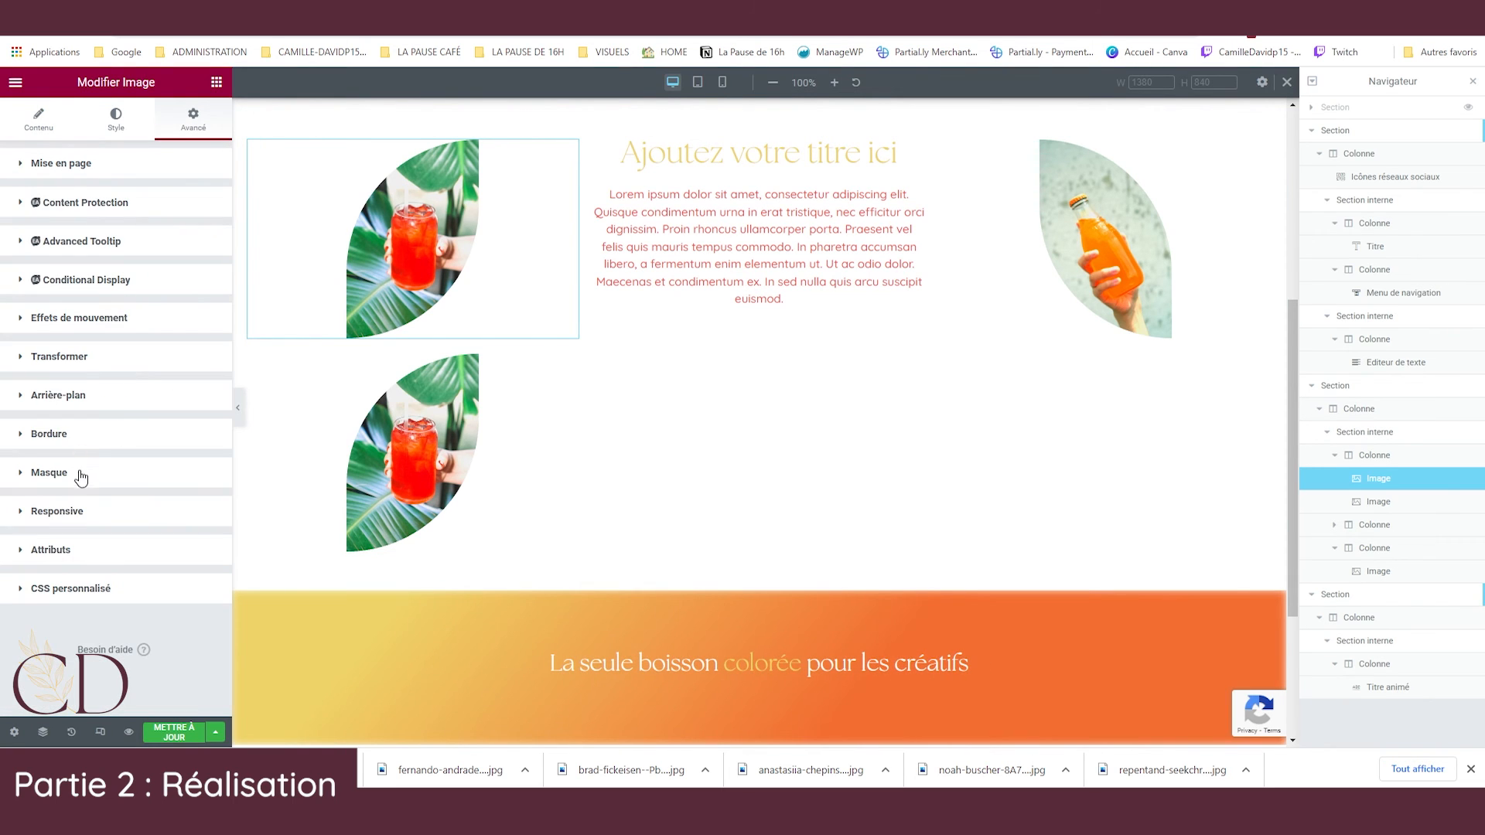
{"action": "left_click", "coordinate": [80, 360]}
{"action": "left_click", "coordinate": [206, 426]}
{"action": "left_click_drag", "start_coordinate": [90, 485], "coordinate": [34, 486]}
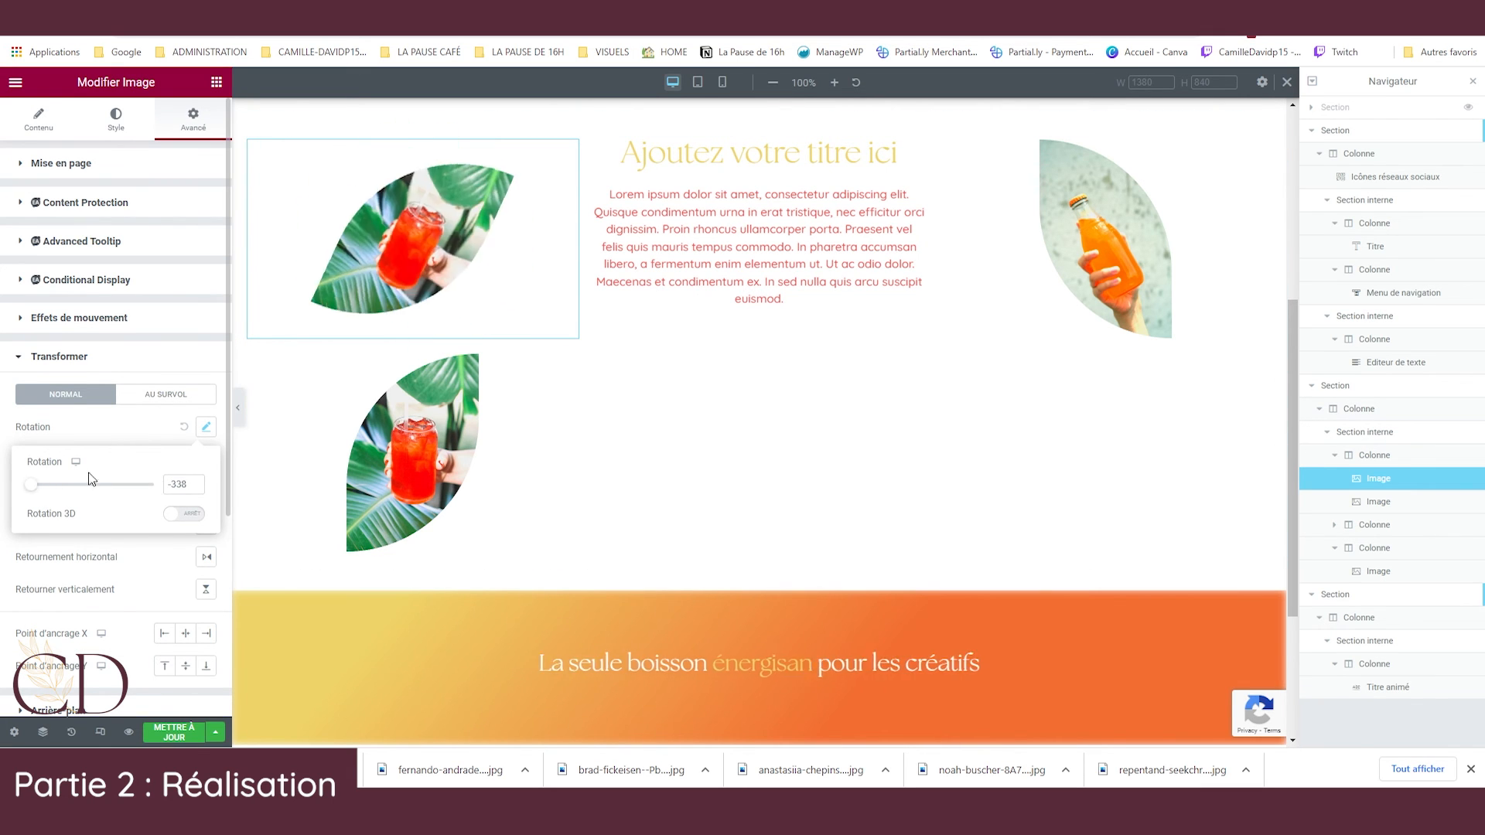
{"action": "double_click", "coordinate": [181, 484]}
{"action": "key", "text": "BackSpace"}
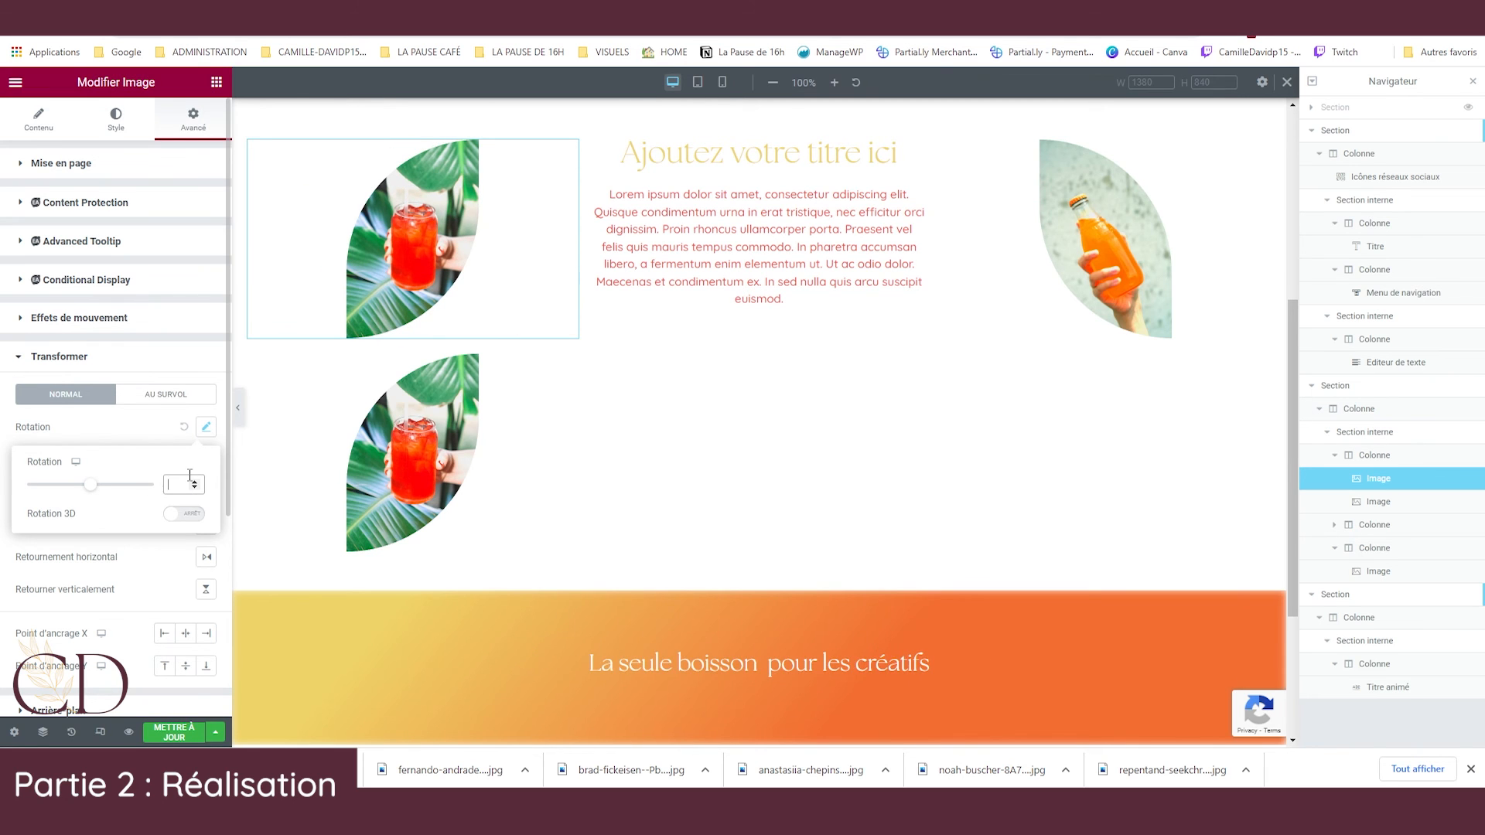
Delete the duplicate of the red drink photo below the original.
{"action": "scroll", "coordinate": [550, 421], "scroll_direction": "up", "scroll_amount": 2}
{"action": "right_click", "coordinate": [456, 565]}
{"action": "left_click", "coordinate": [495, 732]}
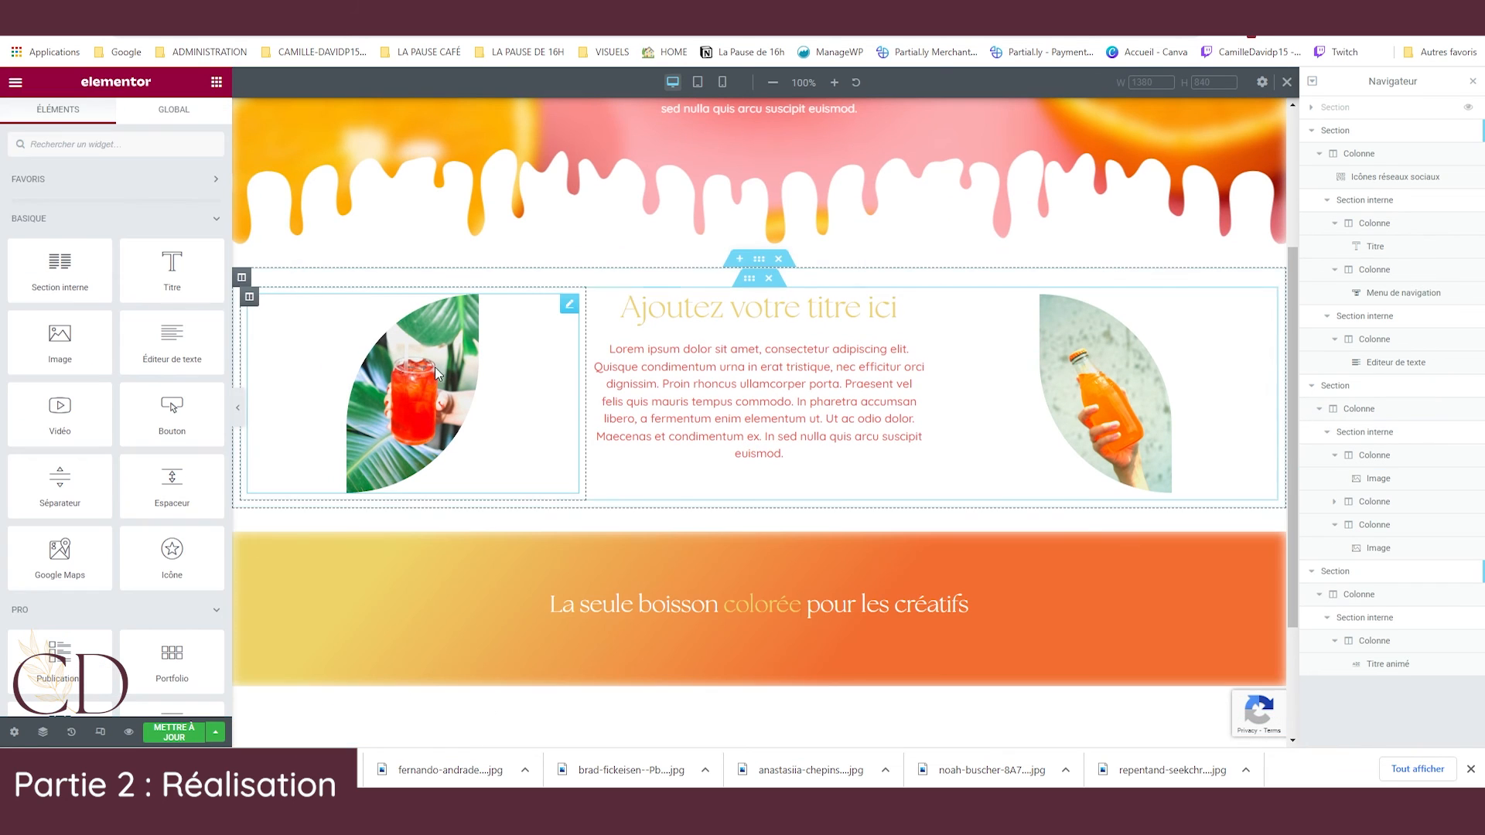
Rotate the red drink photo by 20 degrees.
{"action": "left_click", "coordinate": [435, 367]}
{"action": "left_click", "coordinate": [154, 616]}
{"action": "left_click", "coordinate": [127, 548]}
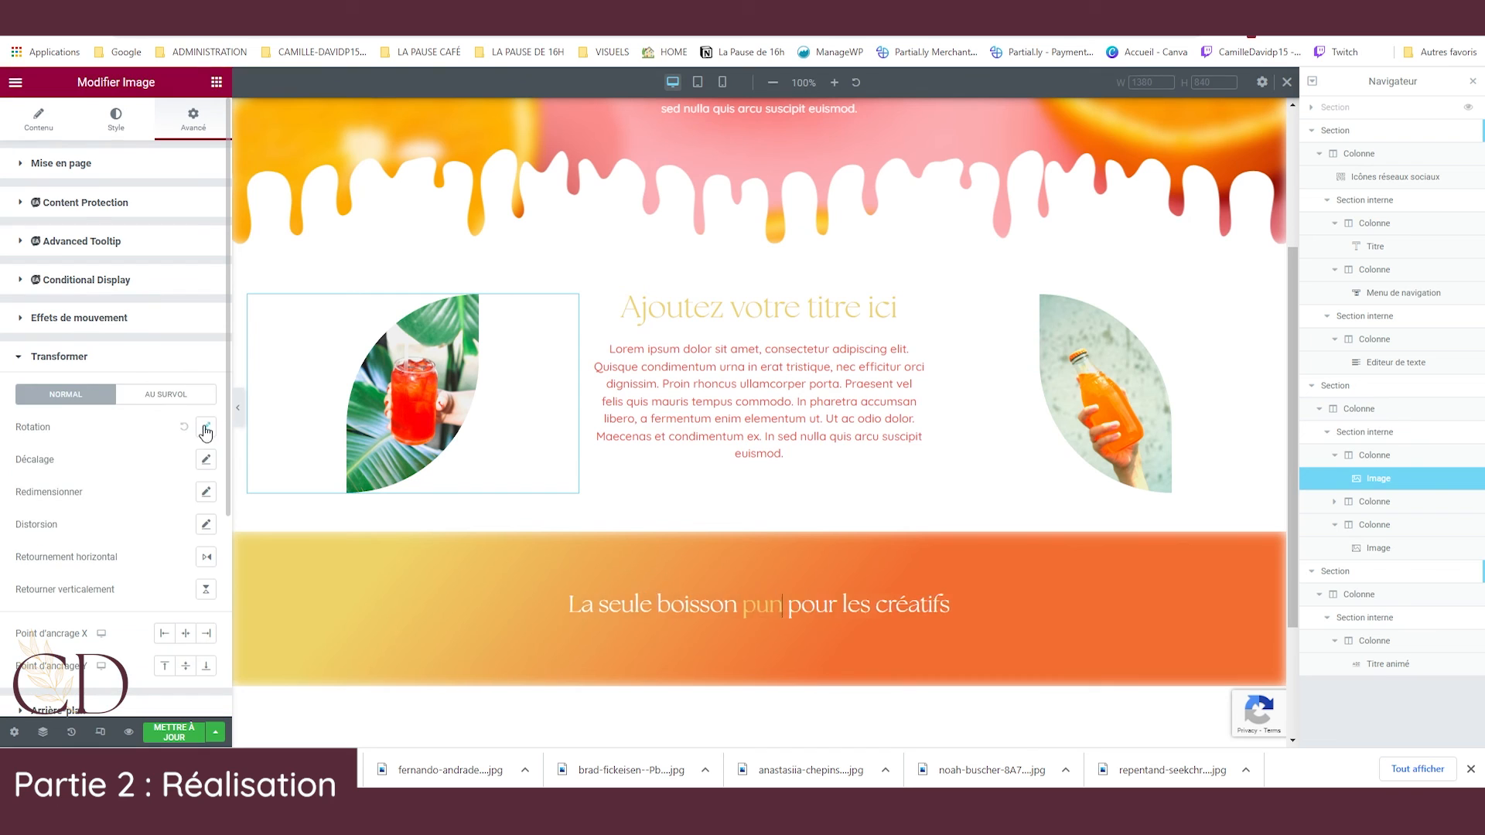
{"action": "left_click", "coordinate": [206, 428]}
{"action": "left_click", "coordinate": [196, 482]}
{"action": "left_click", "coordinate": [195, 481]}
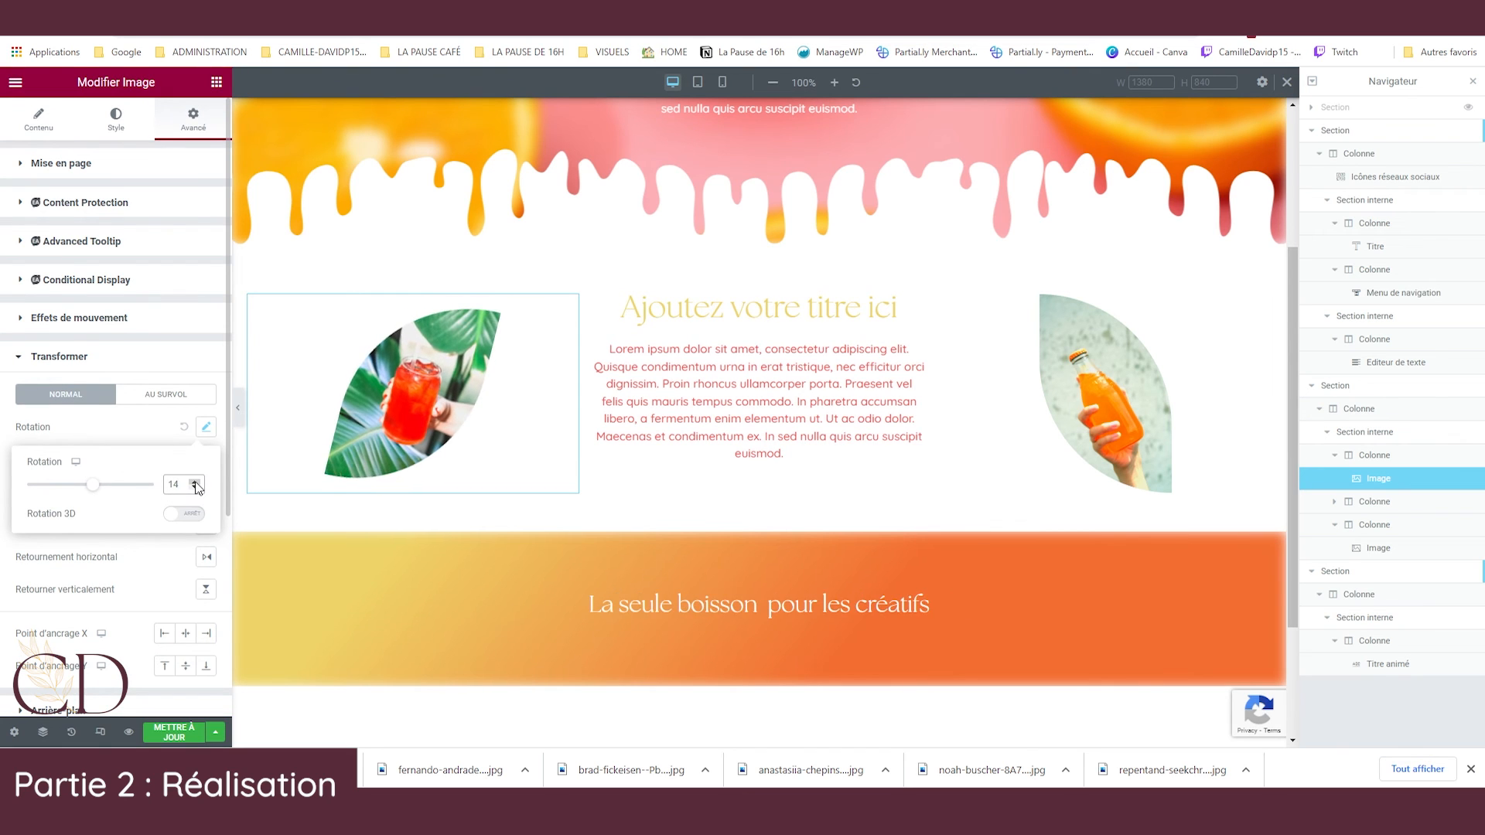
{"action": "left_click", "coordinate": [195, 482]}
{"action": "left_click", "coordinate": [195, 482]}
{"action": "left_click", "coordinate": [195, 481]}
{"action": "left_click", "coordinate": [195, 488]}
{"action": "left_click", "coordinate": [195, 488]}
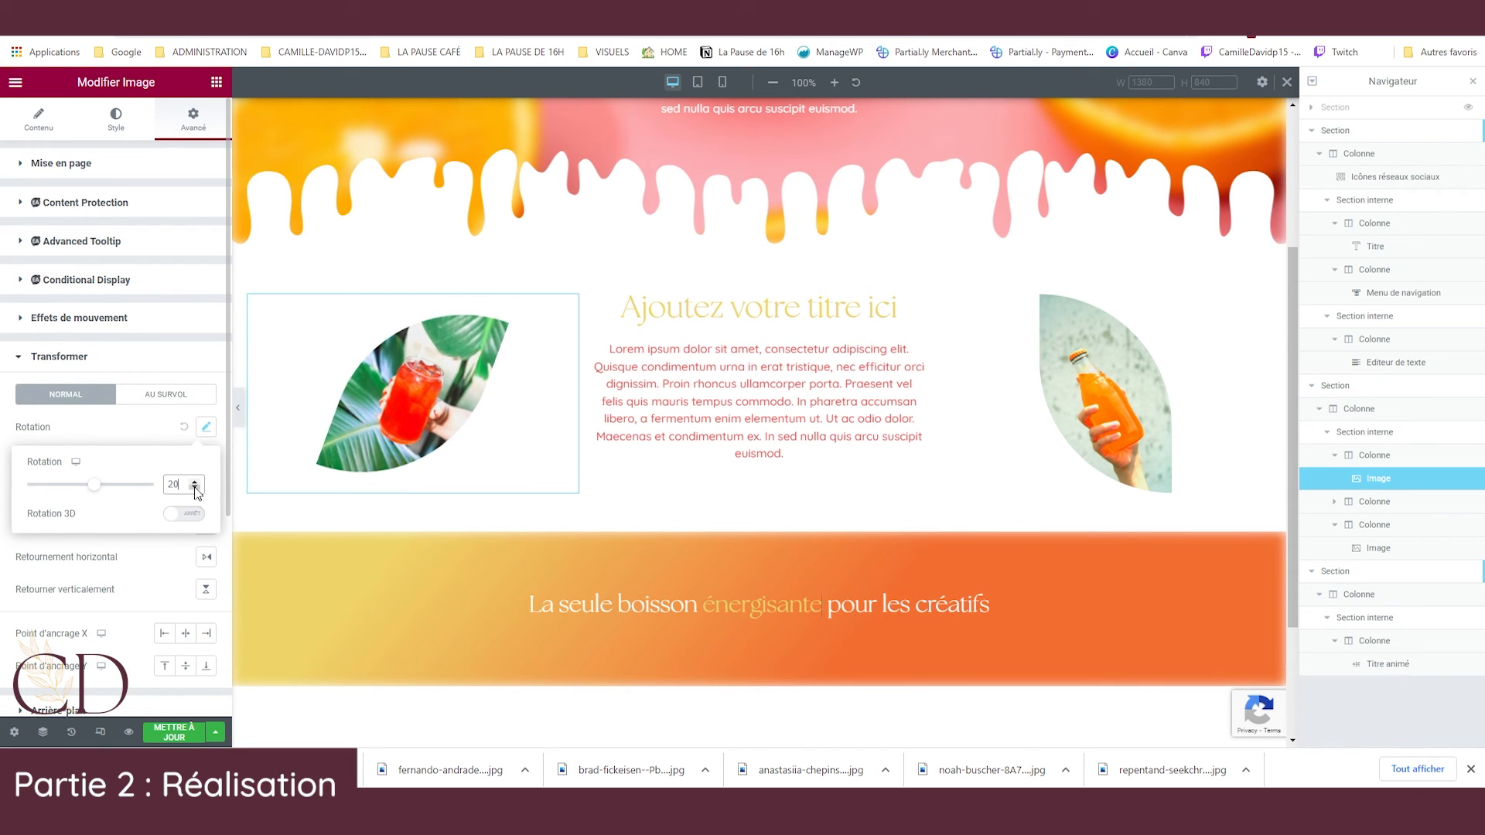
Rotate the orange bottle photo by -20 degrees to mirror the red drink photo.
{"action": "left_click", "coordinate": [1106, 395]}
{"action": "left_click", "coordinate": [192, 123]}
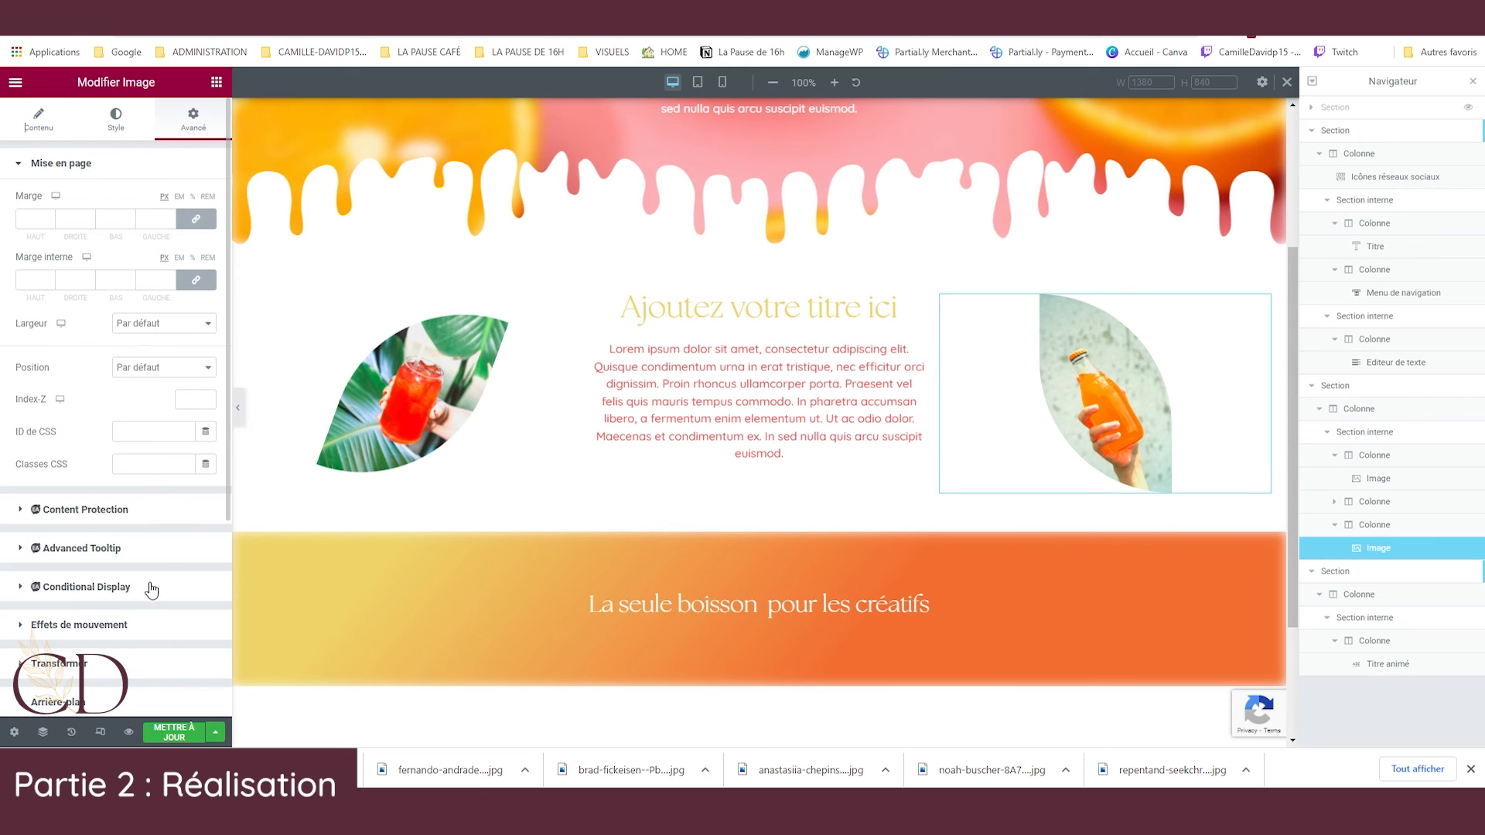
{"action": "scroll", "coordinate": [151, 619], "scroll_direction": "down", "scroll_amount": 1}
{"action": "left_click", "coordinate": [139, 588]}
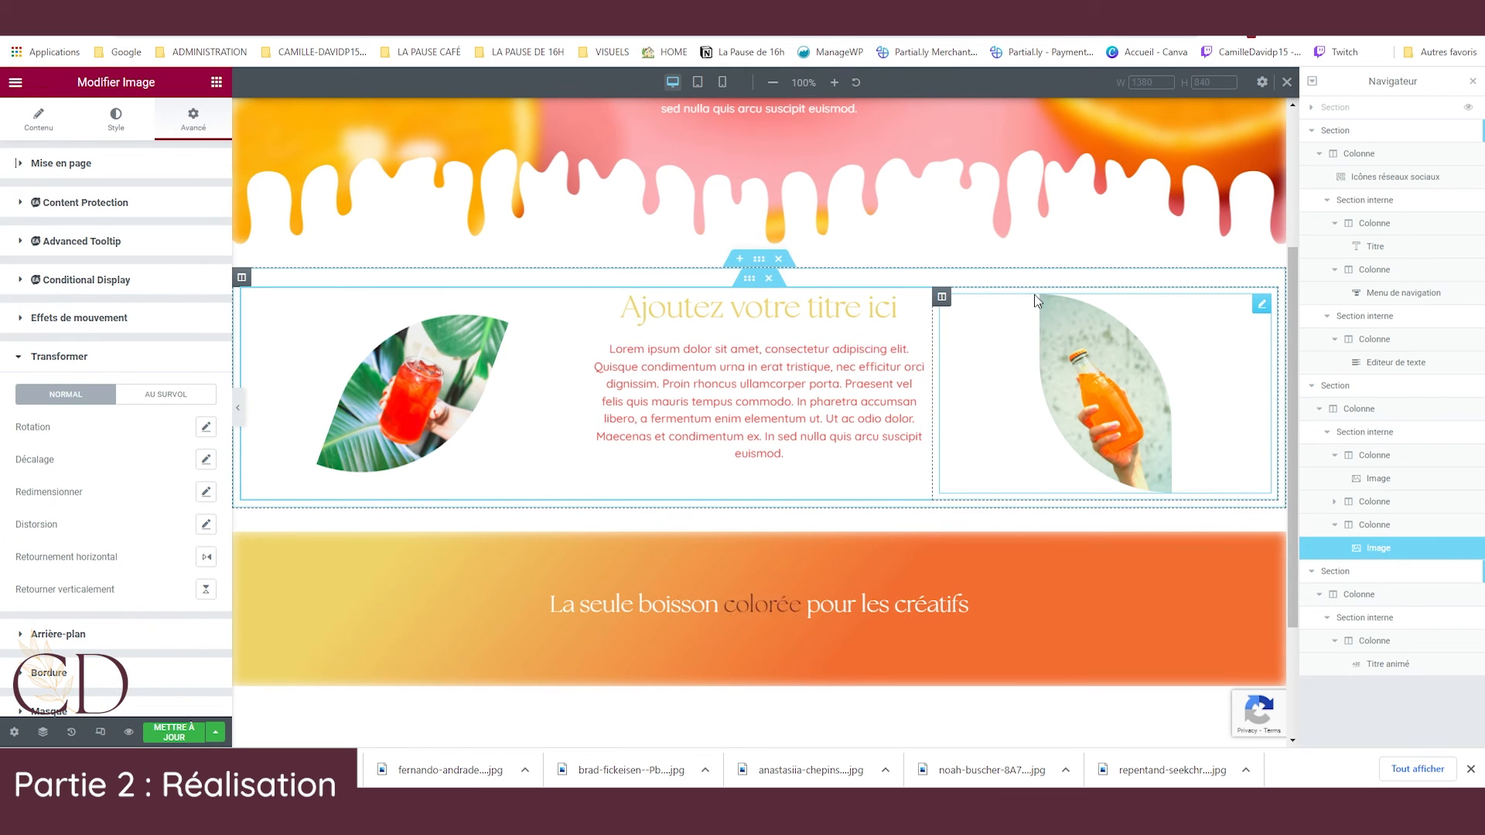
{"action": "left_click", "coordinate": [206, 427]}
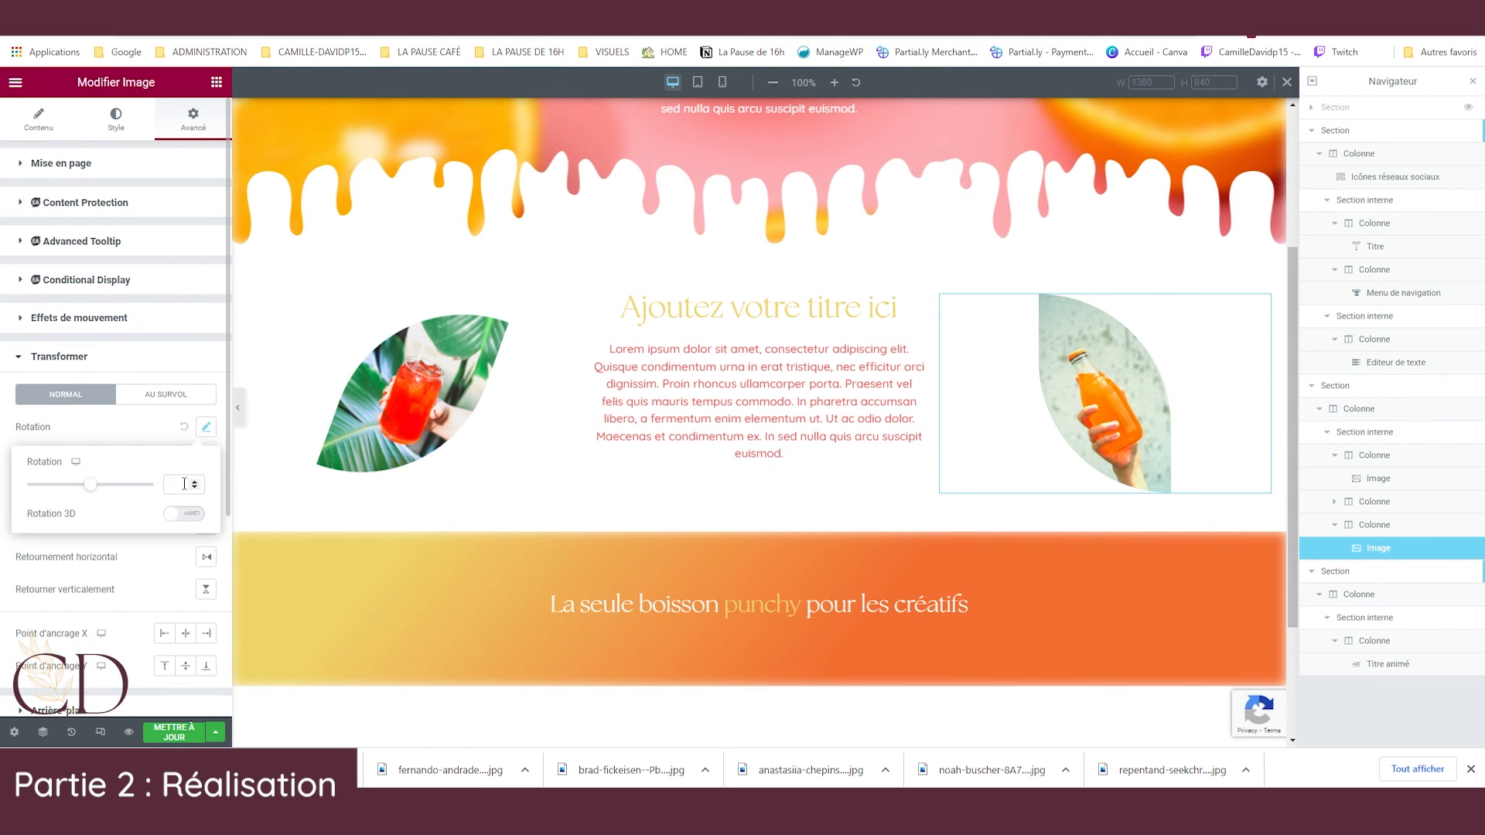
{"action": "left_click", "coordinate": [194, 489]}
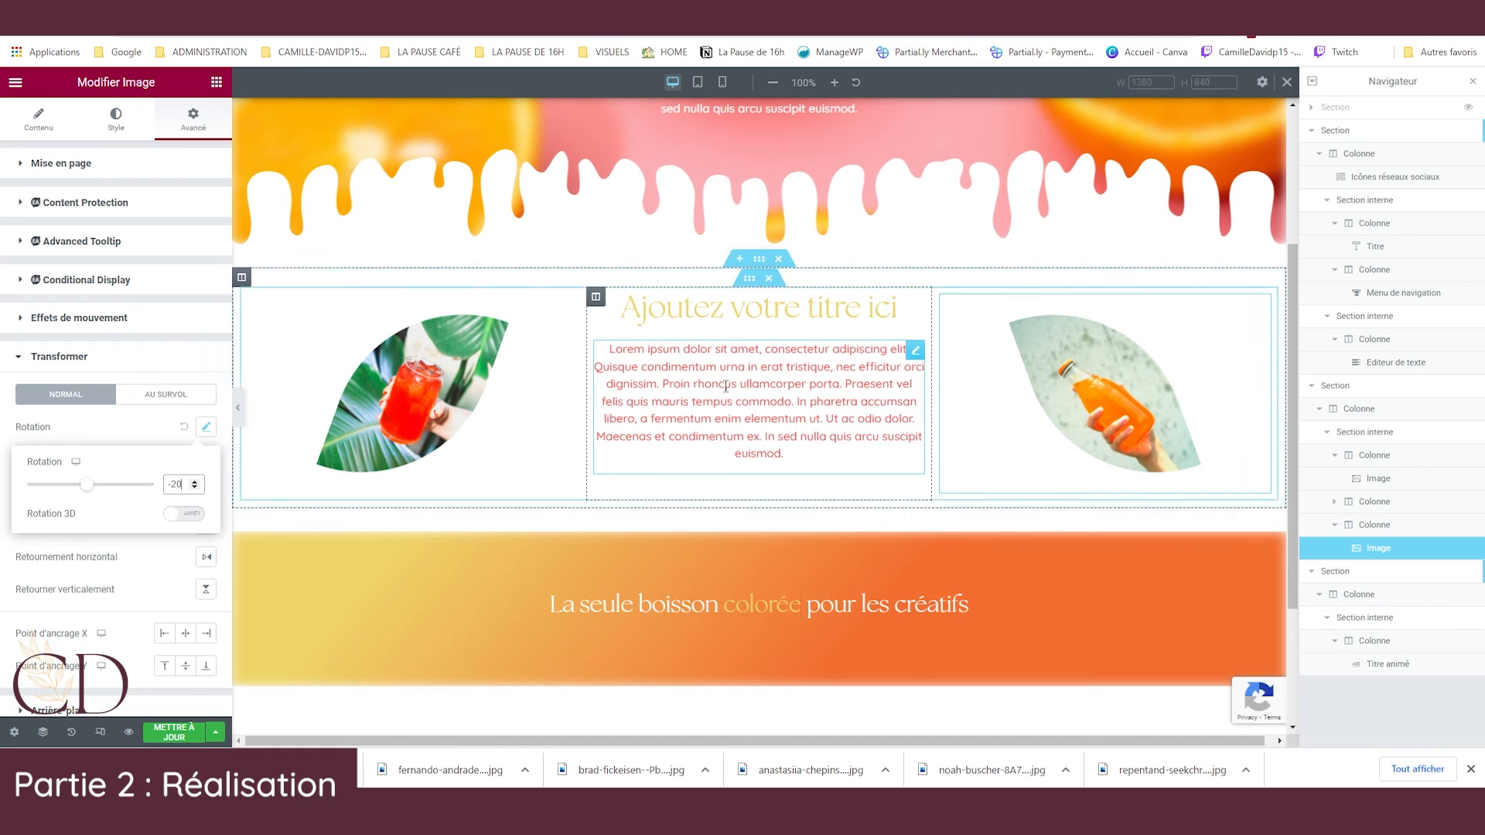
Apply the red global colour to the title between the two leaf-shaped photos.
{"action": "scroll", "coordinate": [720, 377], "scroll_direction": "up", "scroll_amount": 3}
{"action": "scroll", "coordinate": [685, 357], "scroll_direction": "down", "scroll_amount": 2}
{"action": "left_click", "coordinate": [708, 400]}
{"action": "left_click", "coordinate": [186, 202]}
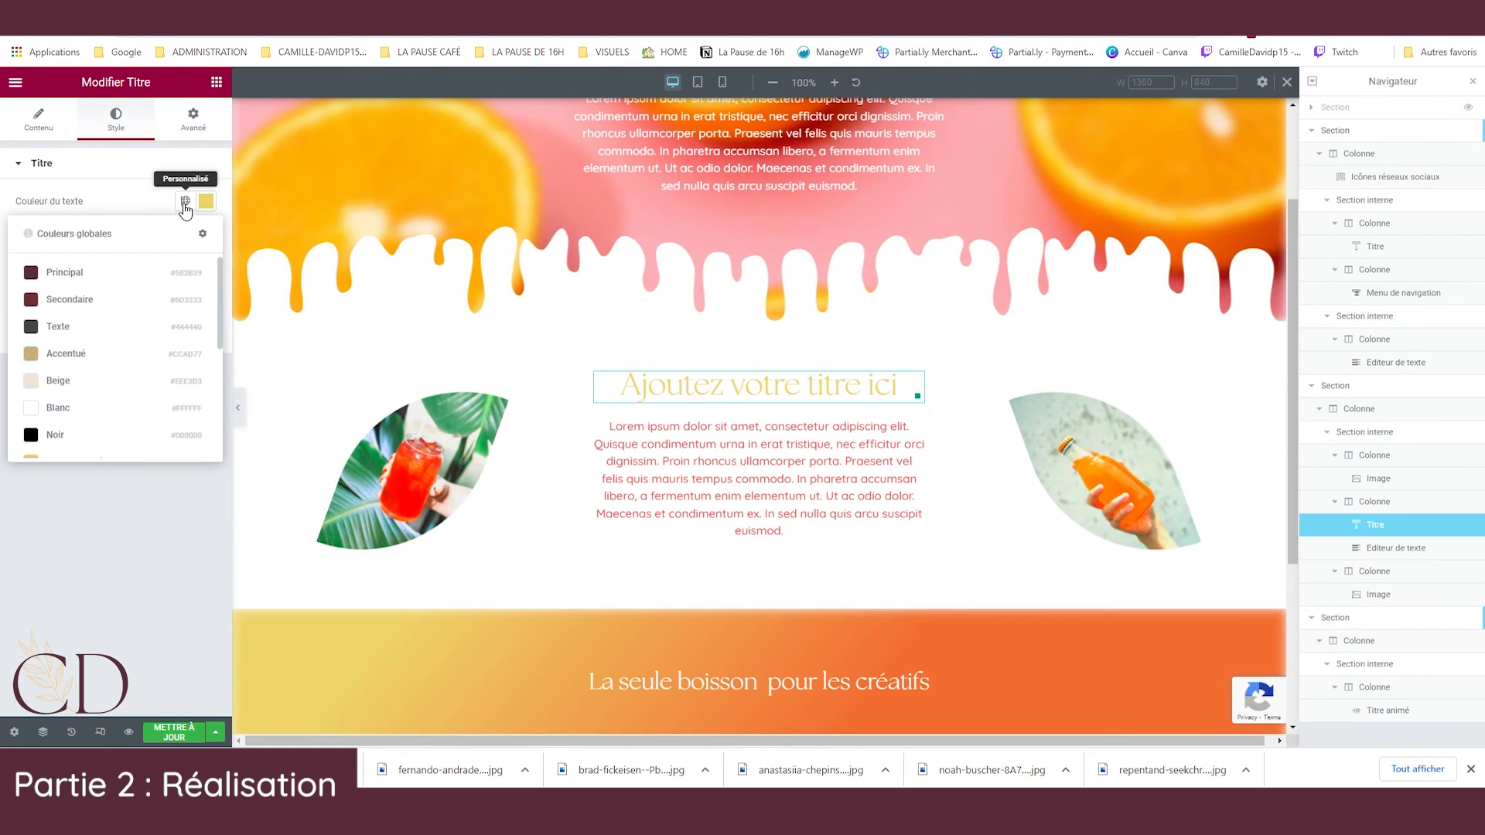
{"action": "scroll", "coordinate": [100, 360], "scroll_direction": "down", "scroll_amount": 3}
{"action": "left_click", "coordinate": [98, 362]}
Apply the orange global colour to the paragraph under the title between the two photos.
{"action": "left_click", "coordinate": [801, 477]}
{"action": "left_click", "coordinate": [186, 233]}
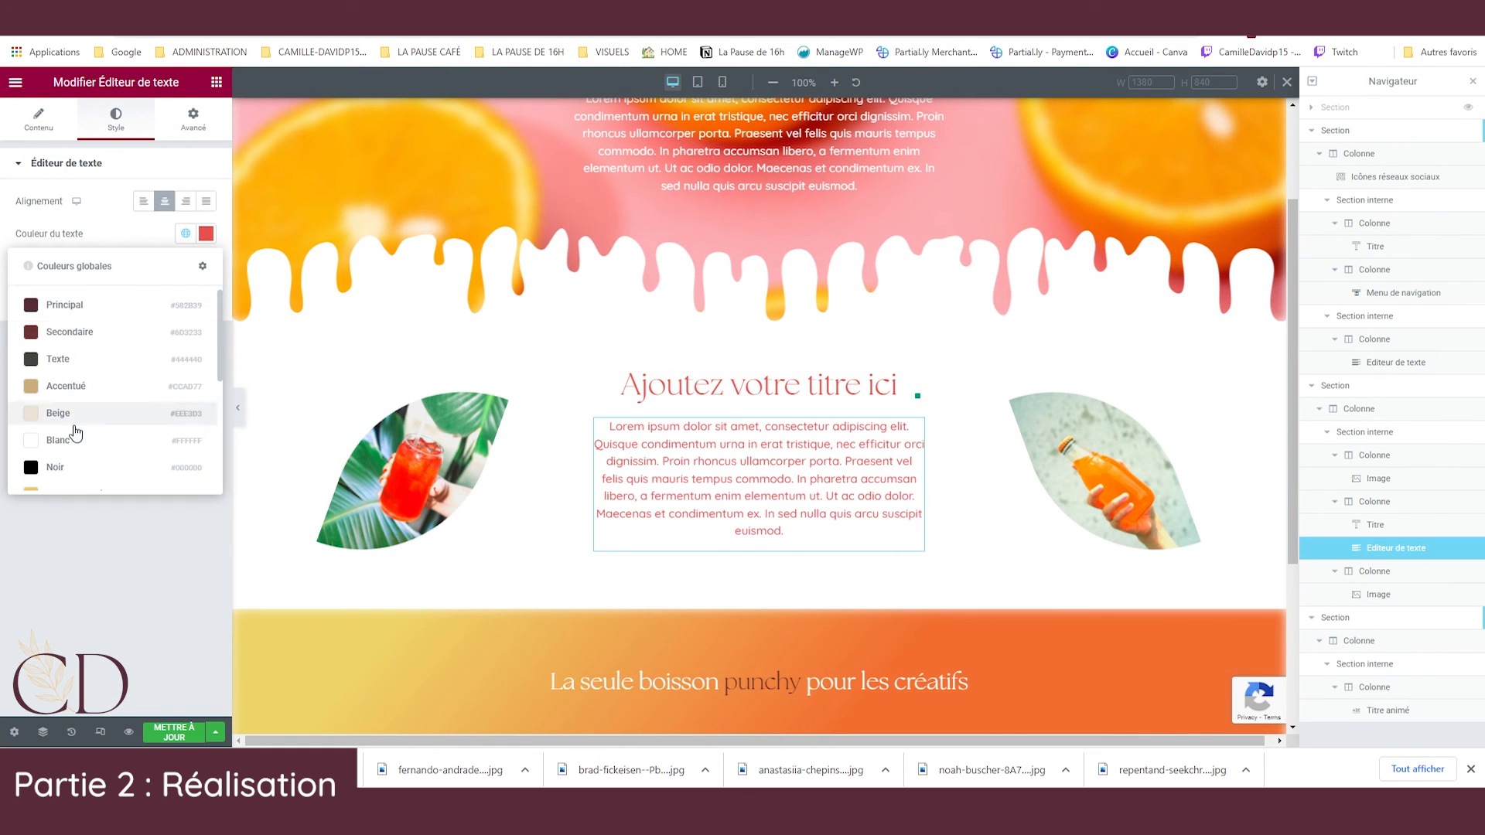
{"action": "scroll", "coordinate": [93, 434], "scroll_direction": "down", "scroll_amount": 3}
{"action": "left_click", "coordinate": [91, 418]}
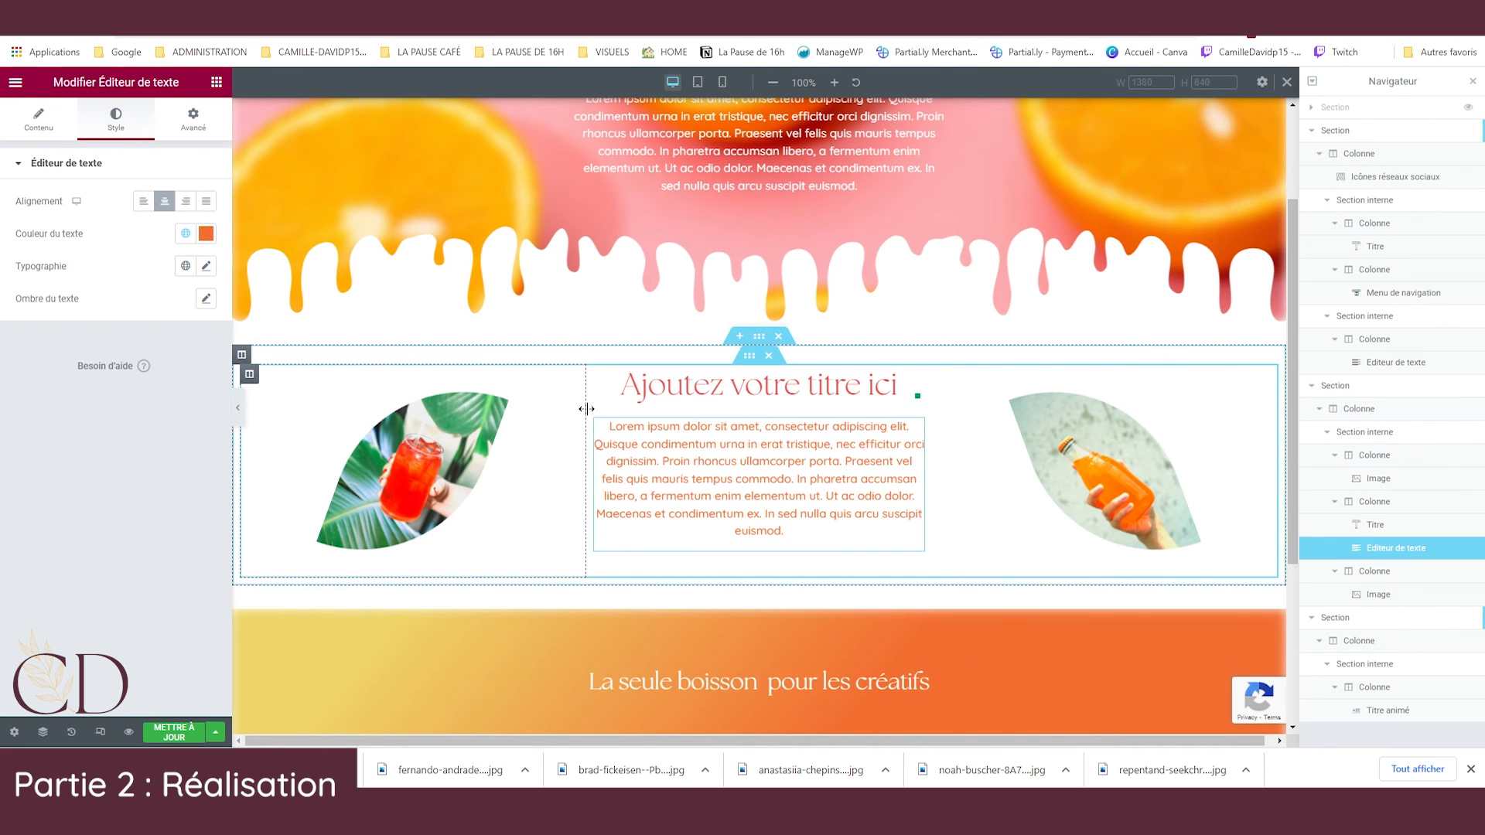
Narrow the two photo columns to 25% width each, widening the text column between them.
{"action": "left_click_drag", "start_coordinate": [586, 410], "coordinate": [525, 465]}
{"action": "left_click_drag", "start_coordinate": [929, 421], "coordinate": [994, 455]}
{"action": "left_click", "coordinate": [255, 379]}
{"action": "left_click", "coordinate": [1005, 374]}
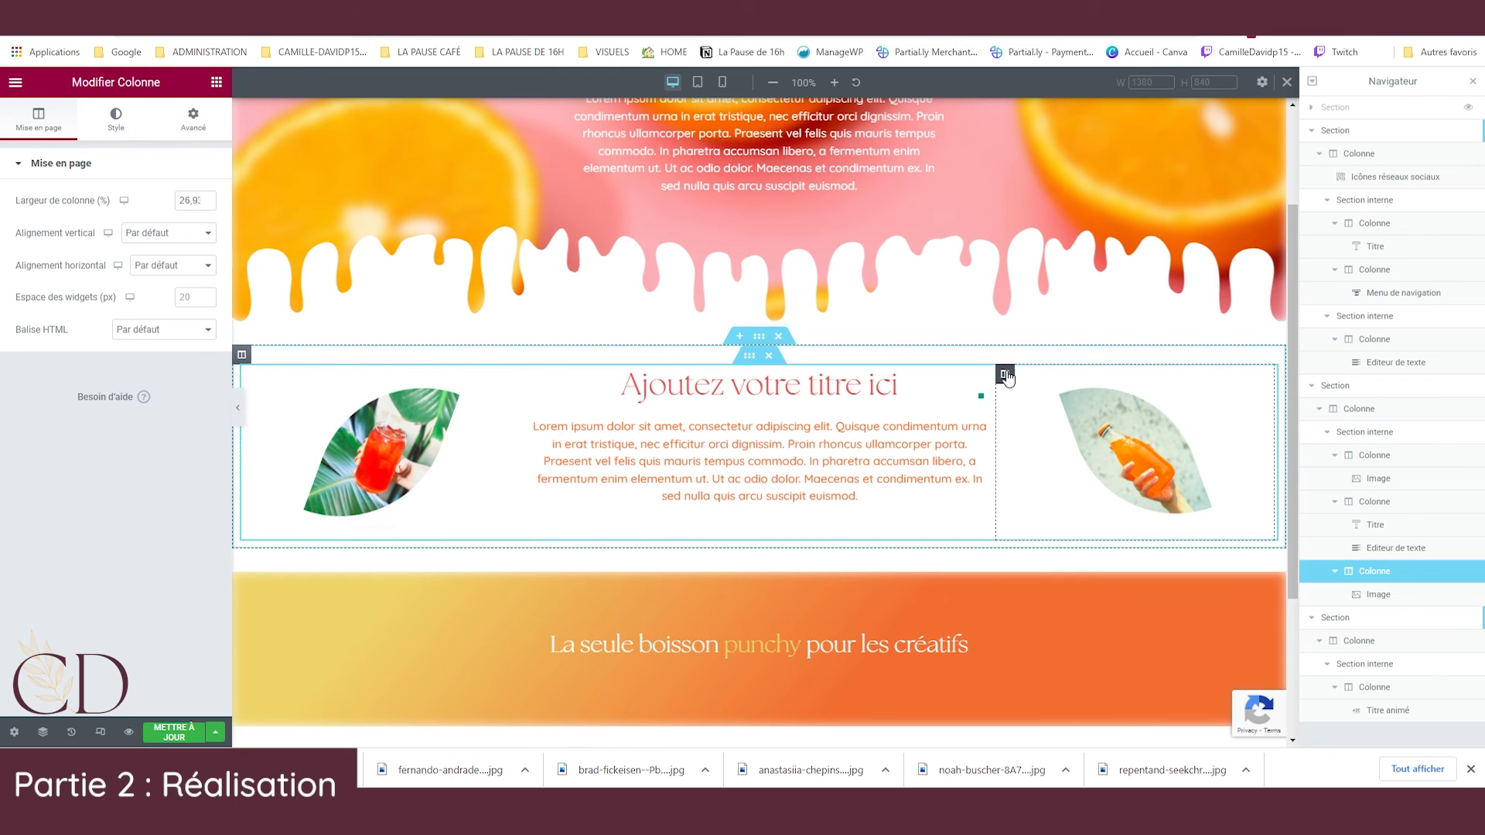
{"action": "left_click", "coordinate": [188, 203]}
{"action": "double_click", "coordinate": [188, 203]}
{"action": "type", "text": "25"}
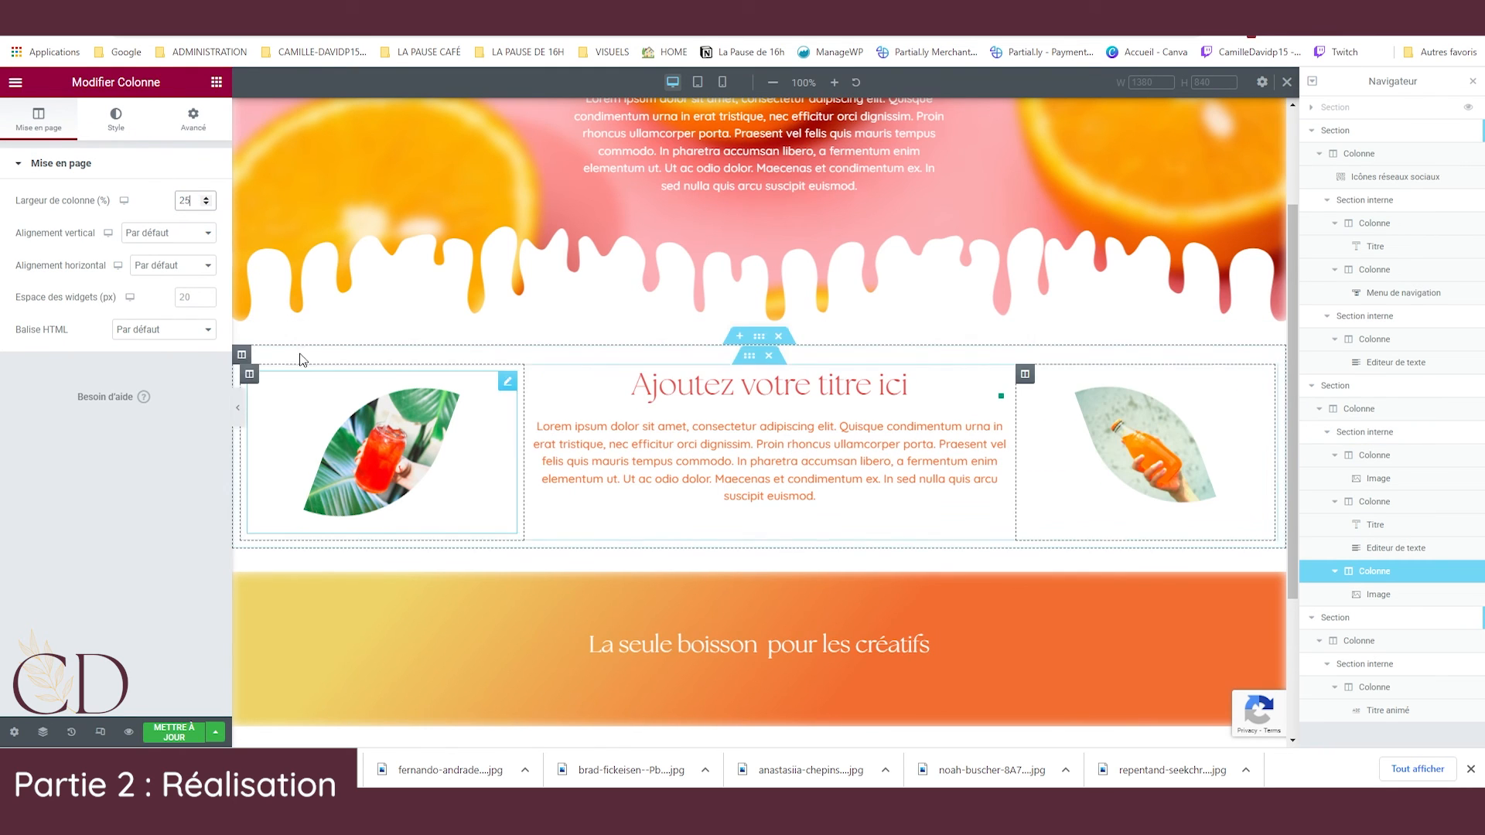
{"action": "left_click", "coordinate": [249, 375]}
{"action": "double_click", "coordinate": [188, 202]}
{"action": "type", "text": "25"}
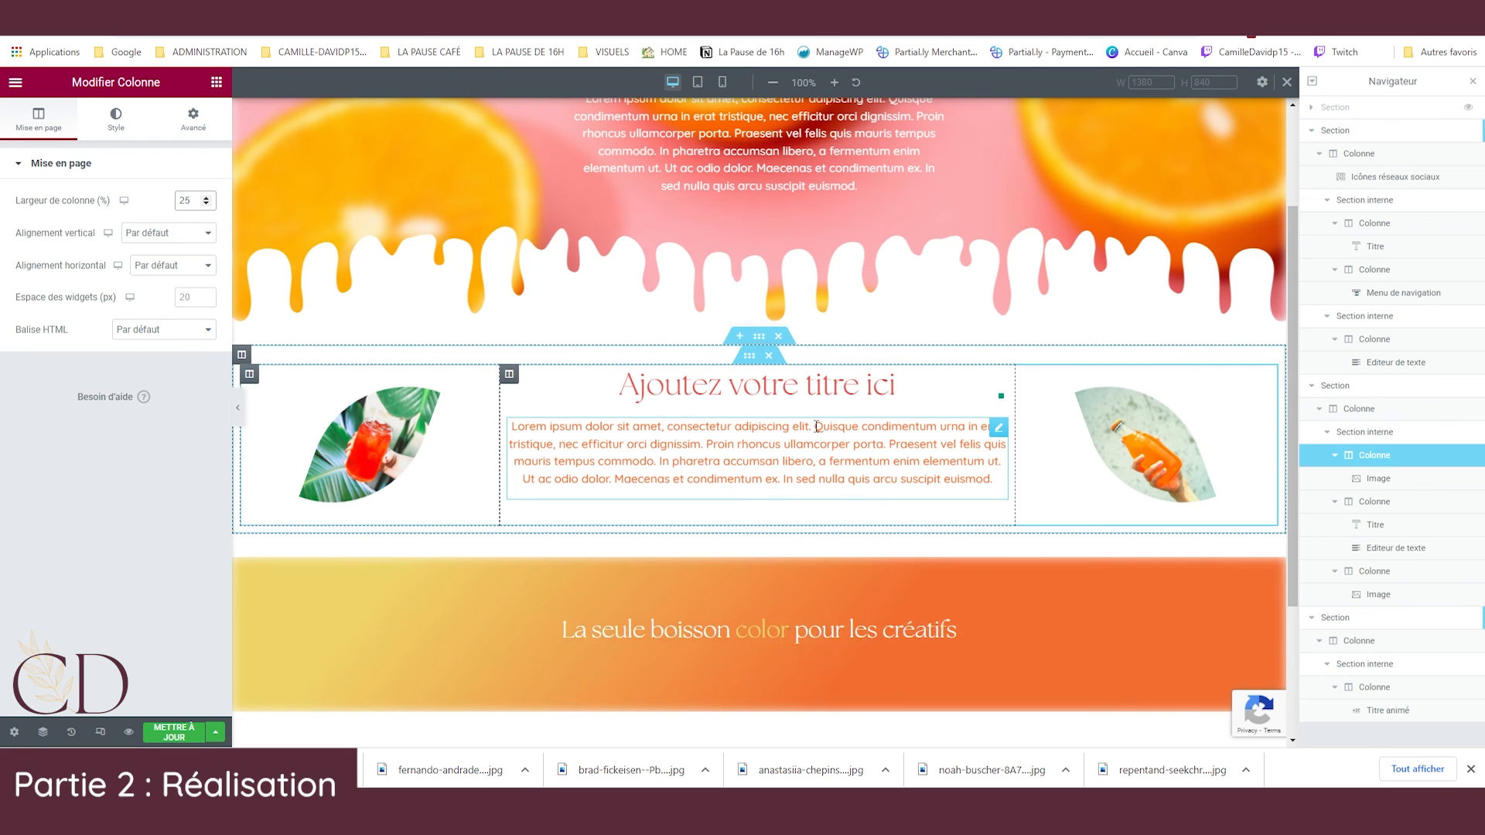
Set the photo and text section's margins to 50 px above and 70 px below, with the values unlinked.
{"action": "left_click", "coordinate": [758, 339]}
{"action": "left_click", "coordinate": [758, 338]}
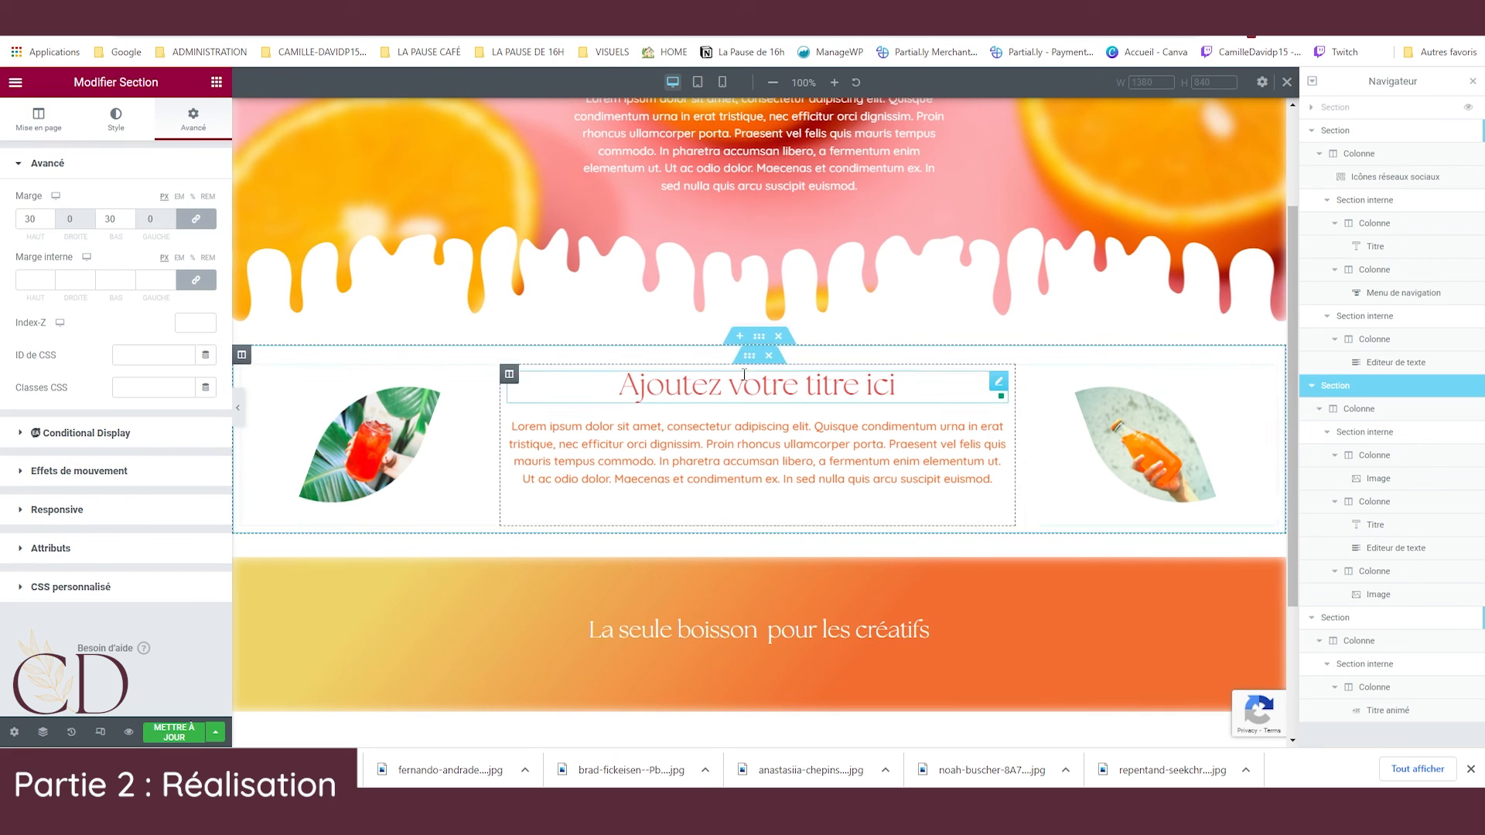
{"action": "double_click", "coordinate": [37, 223]}
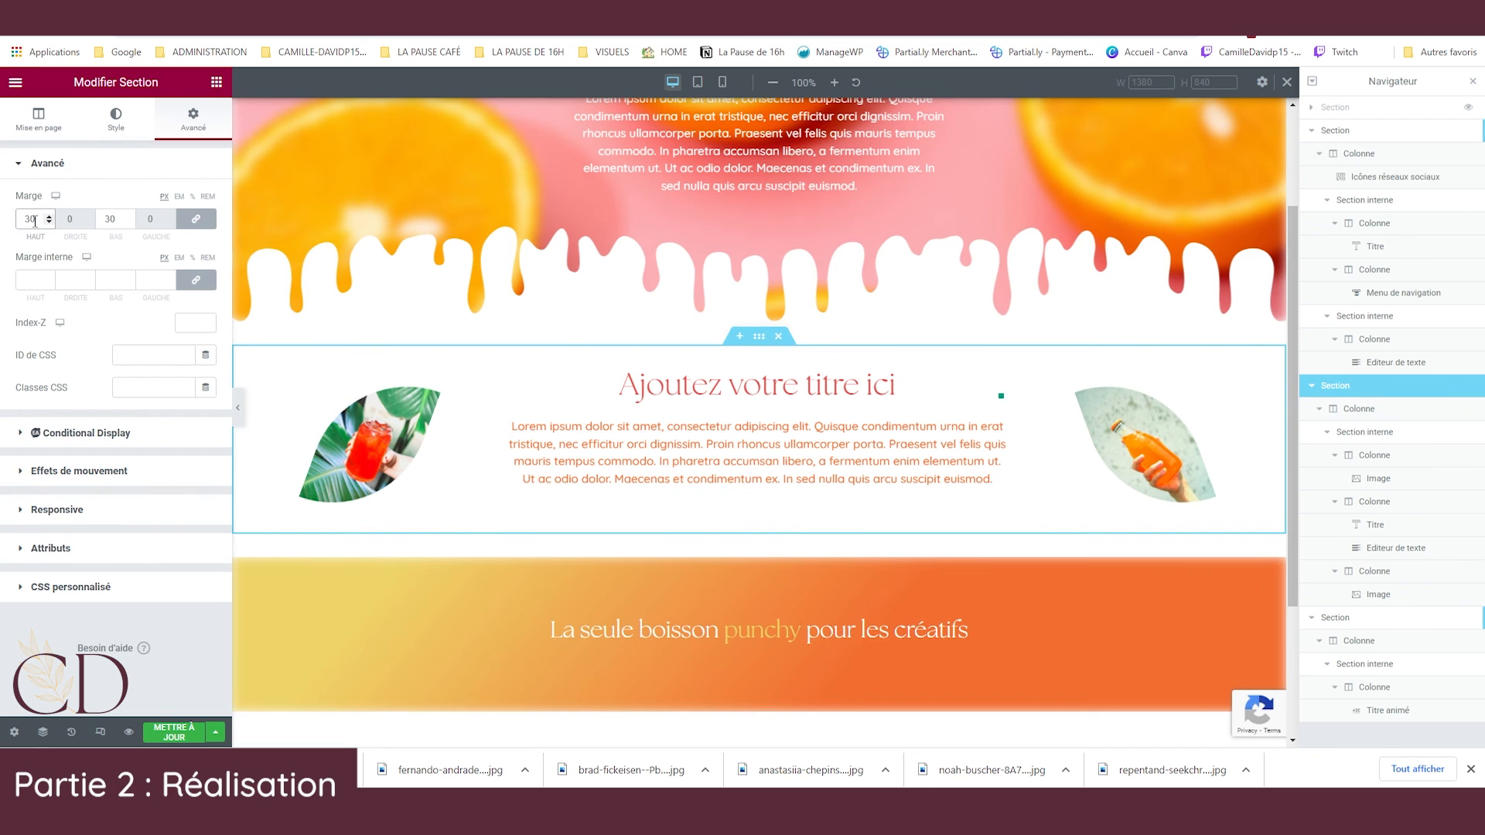
{"action": "type", "text": "50"}
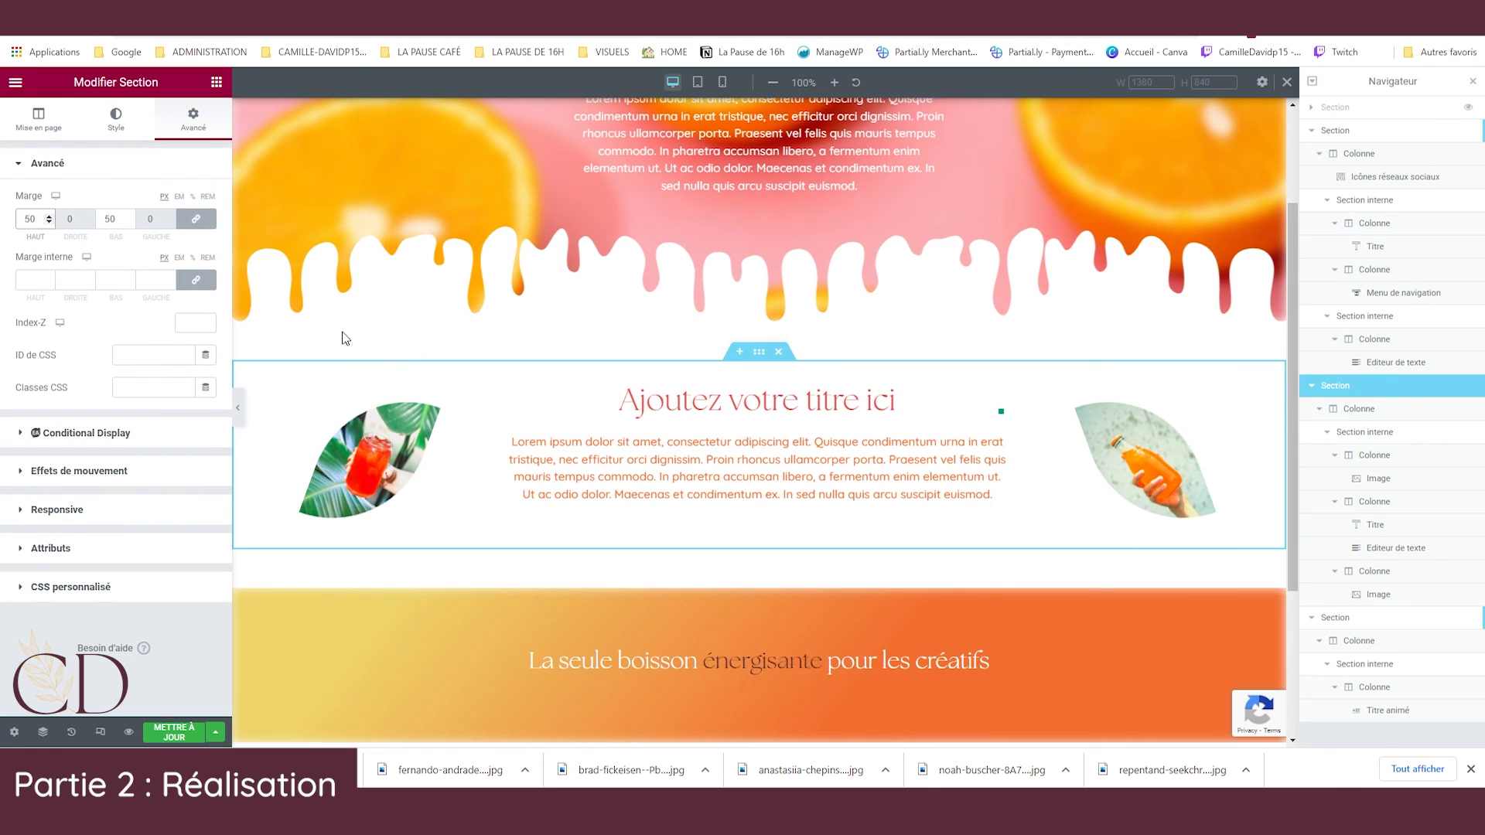
{"action": "left_click", "coordinate": [196, 220]}
{"action": "double_click", "coordinate": [112, 222]}
{"action": "type", "text": "70"}
Move the social icons into the column beside the navigation menu, and the BrainZ title above the header paragraph.
{"action": "scroll", "coordinate": [1003, 552], "scroll_direction": "up", "scroll_amount": 1}
{"action": "scroll", "coordinate": [1003, 552], "scroll_direction": "up", "scroll_amount": 2}
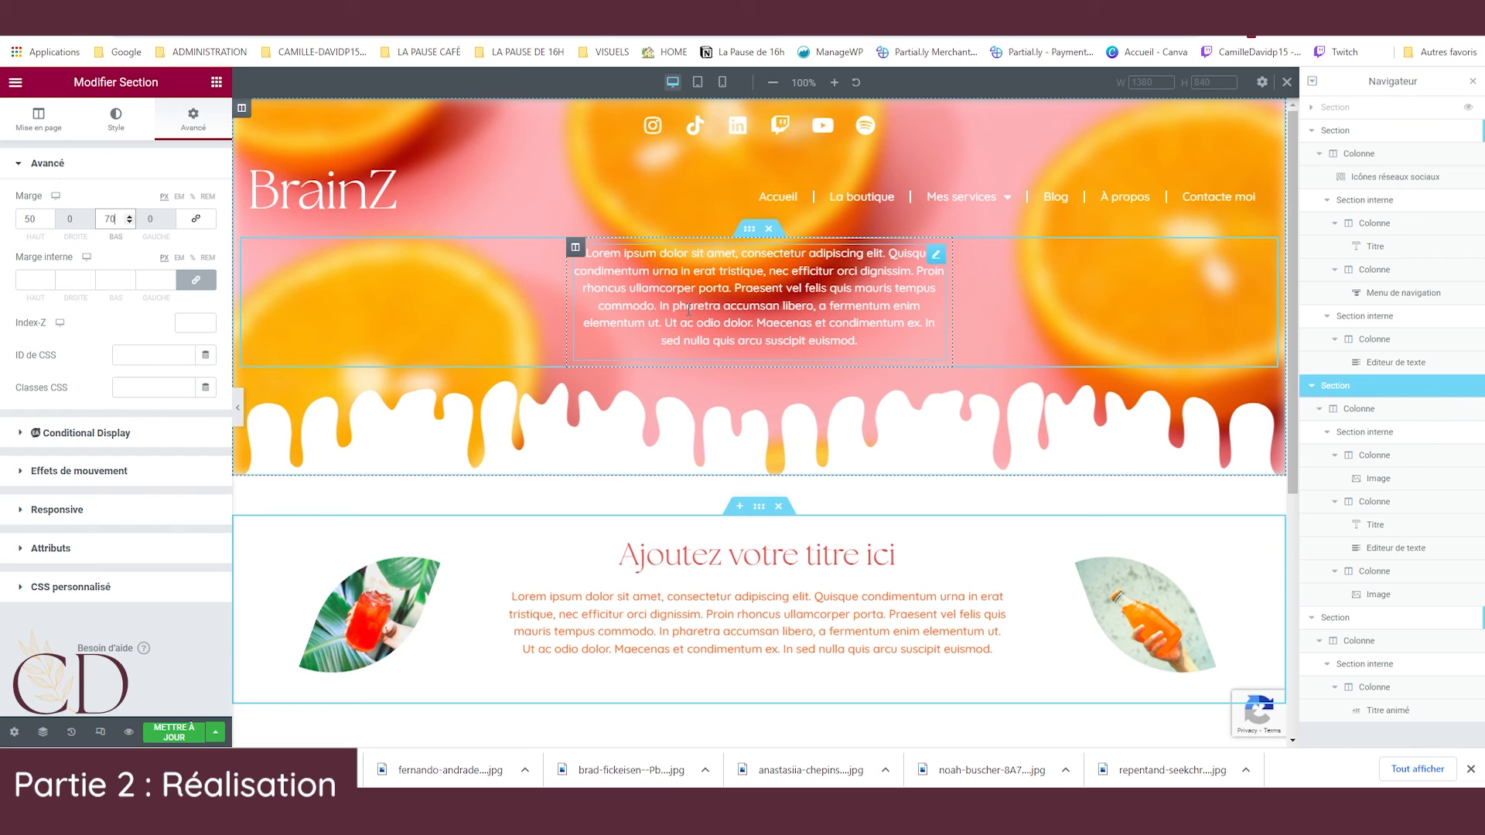
{"action": "right_click", "coordinate": [674, 277]}
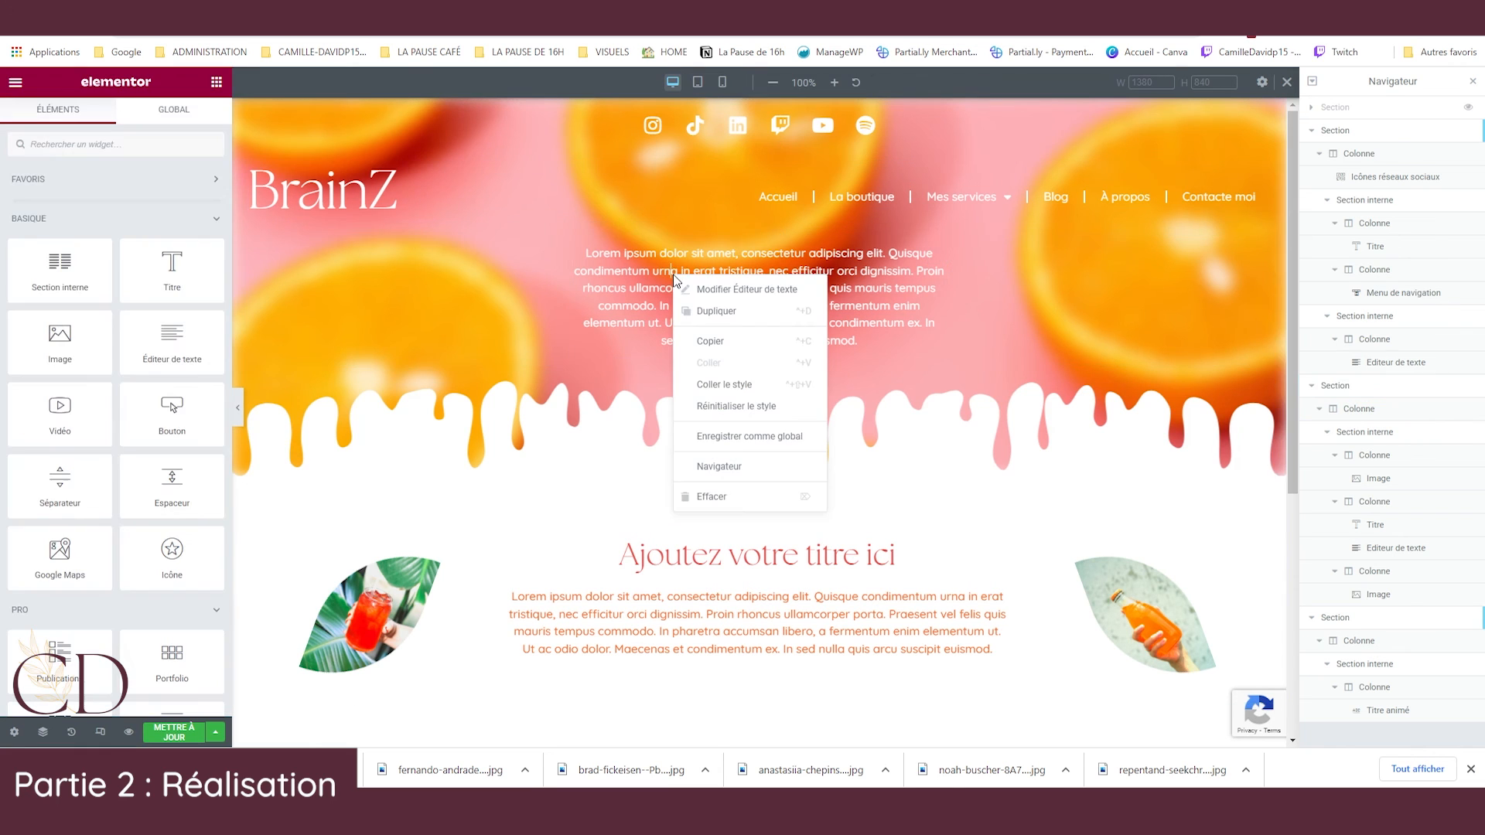
{"action": "mouse_move", "coordinate": [681, 179]}
{"action": "left_mouse_down"}
{"action": "mouse_move", "coordinate": [643, 238]}
{"action": "mouse_move", "coordinate": [712, 243]}
{"action": "mouse_move", "coordinate": [700, 288]}
{"action": "mouse_move", "coordinate": [657, 193]}
{"action": "left_mouse_up"}
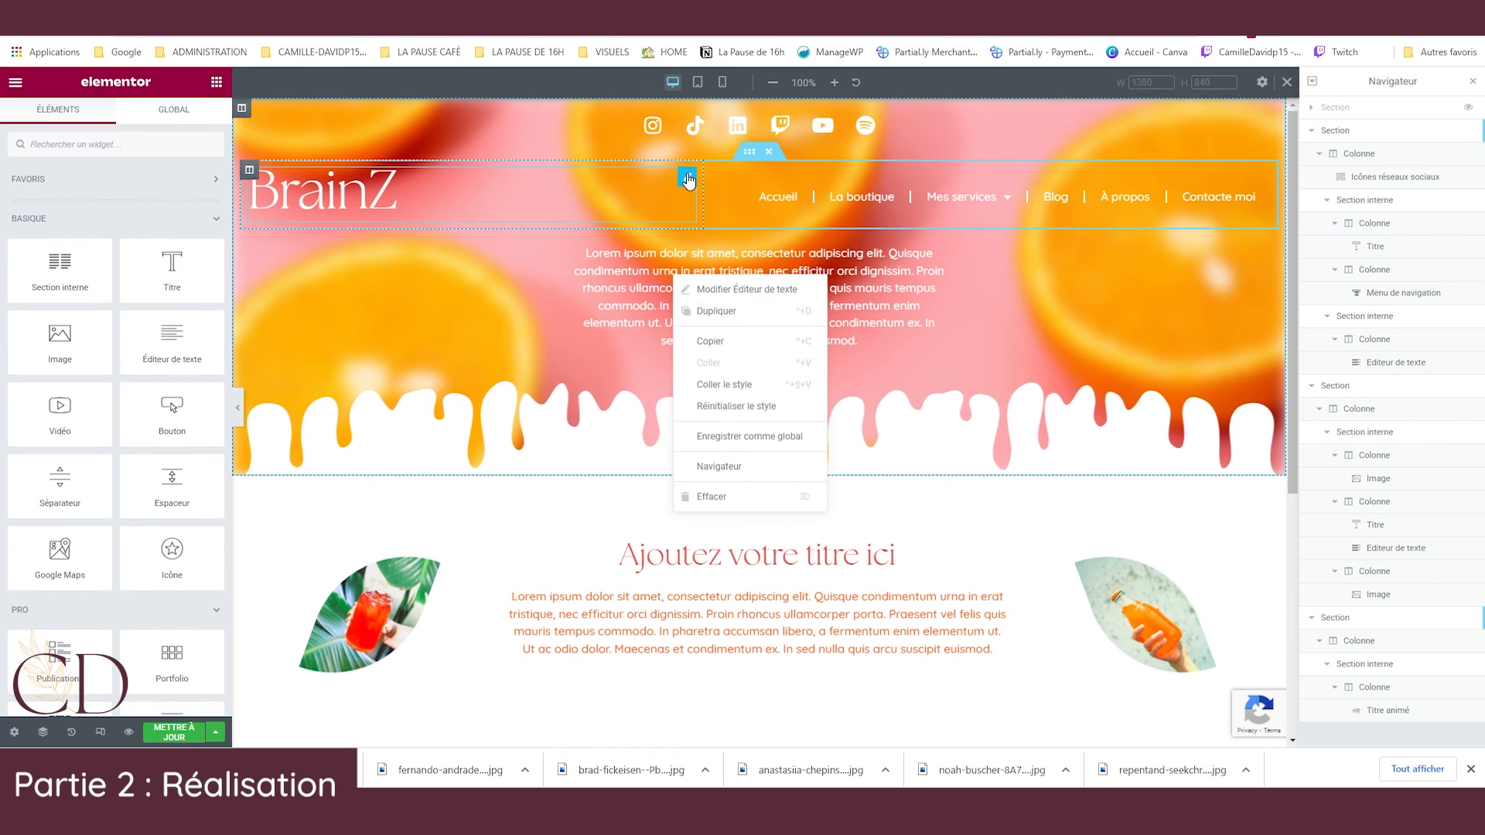
{"action": "left_click", "coordinate": [1312, 386]}
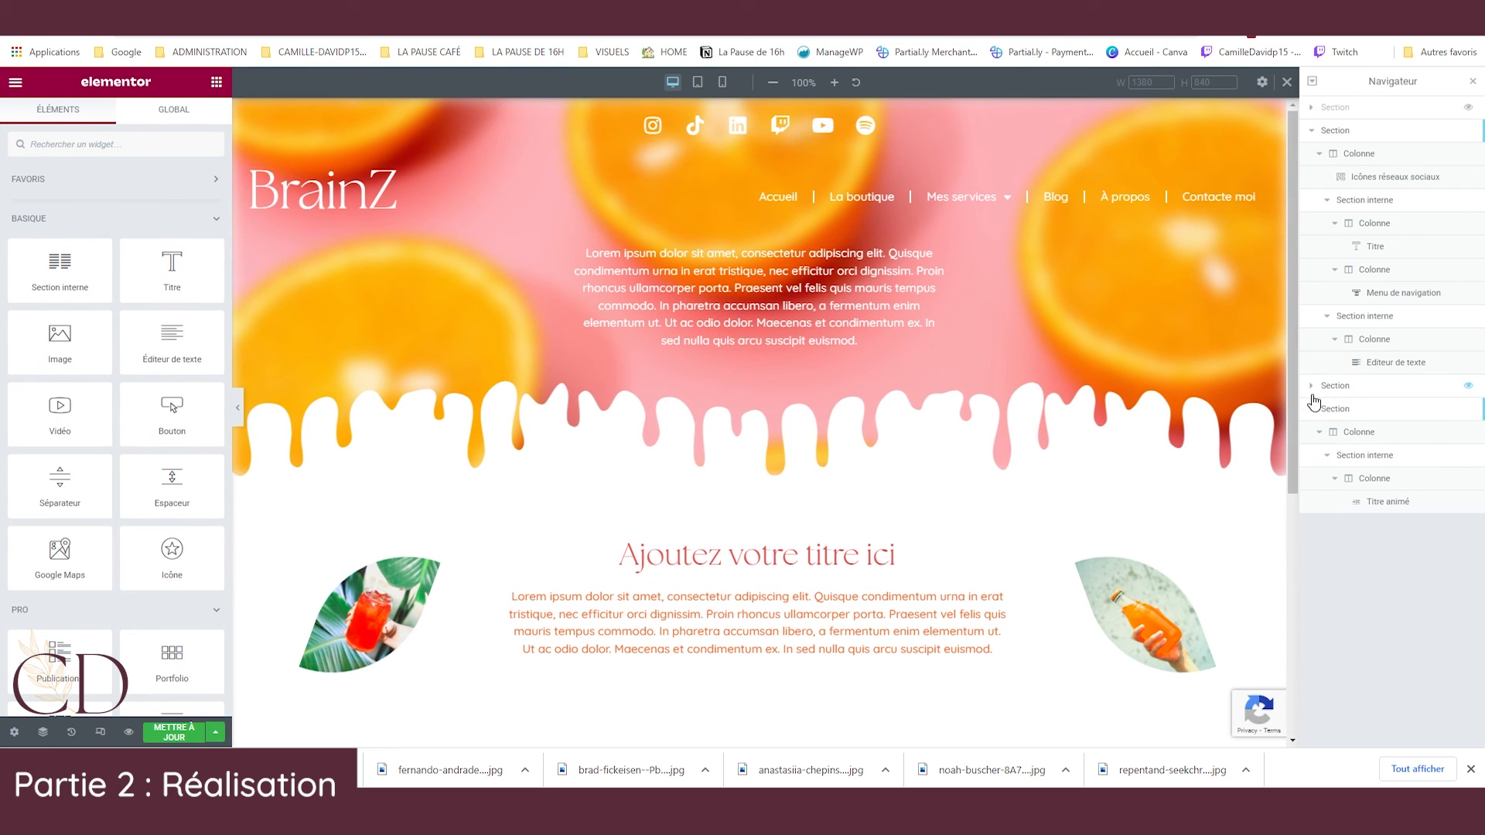
{"action": "left_click", "coordinate": [1434, 130]}
{"action": "left_click_drag", "start_coordinate": [1385, 176], "coordinate": [1408, 342]}
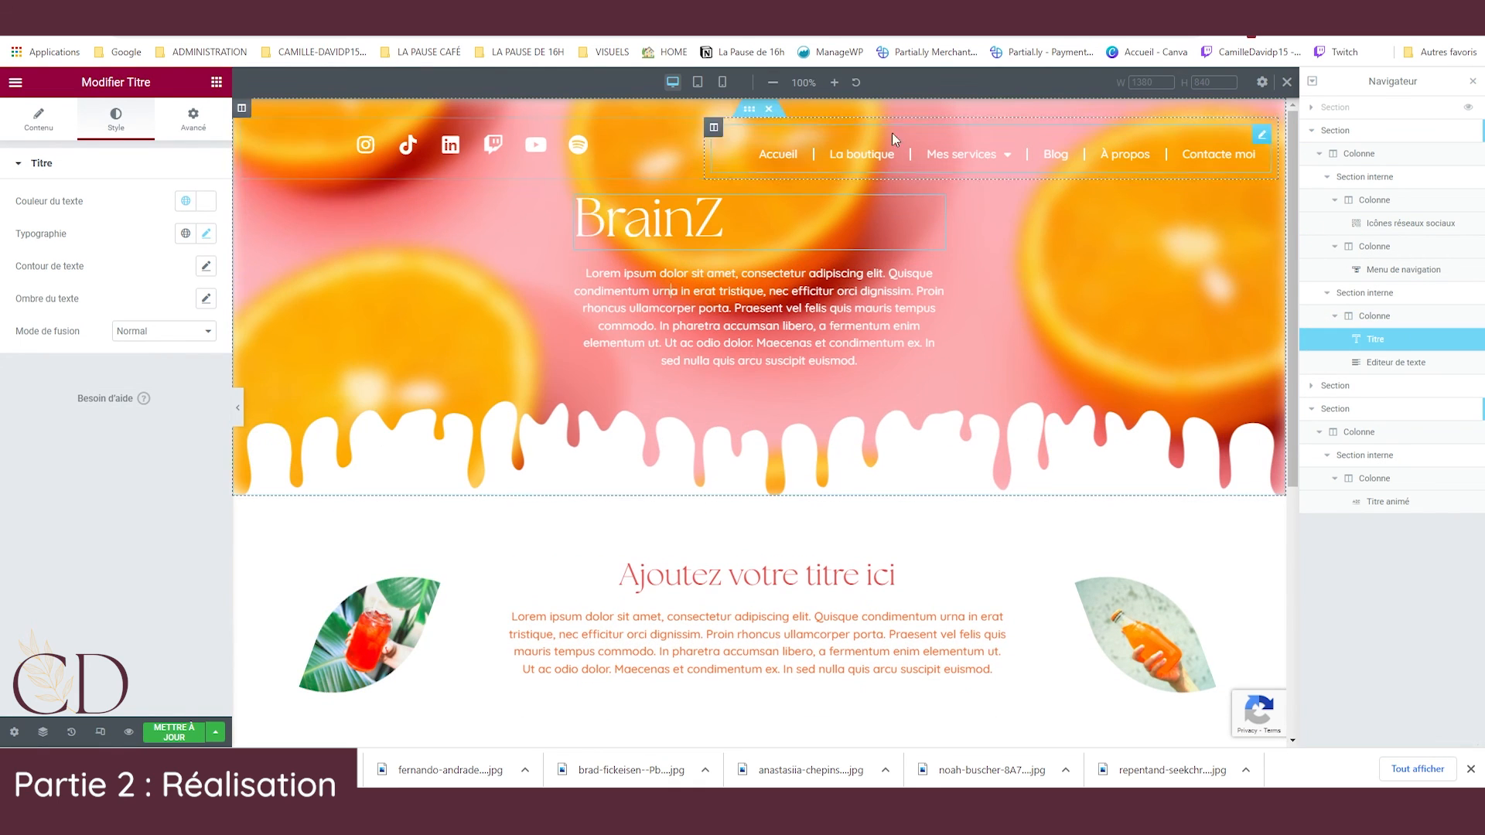
Centre the BrainZ title and delete the paragraph below it in the header.
{"action": "left_click", "coordinate": [39, 120]}
{"action": "left_click", "coordinate": [165, 419]}
{"action": "right_click", "coordinate": [708, 304]}
{"action": "left_click", "coordinate": [766, 526]}
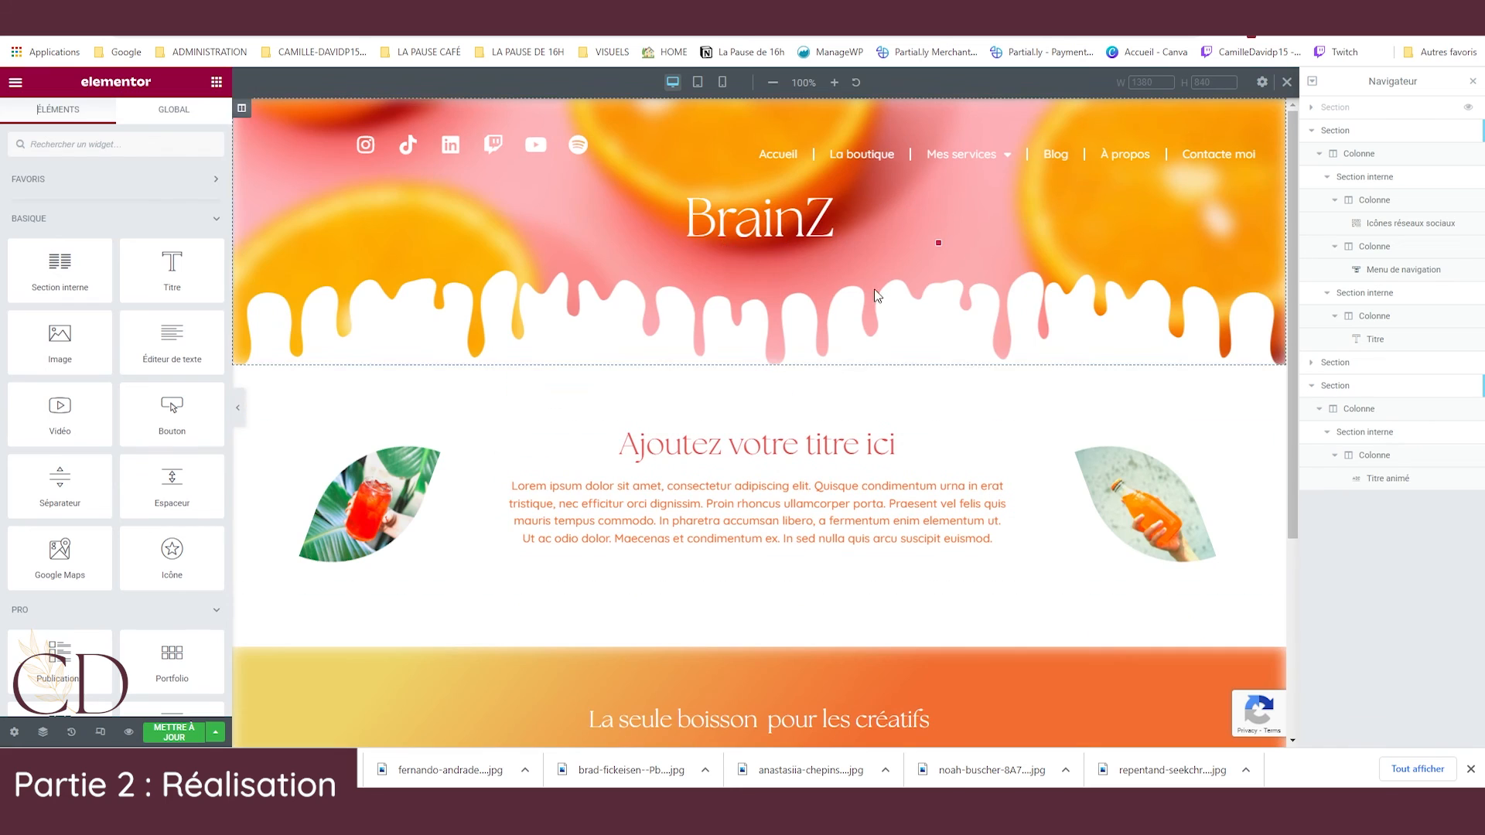
Enlarge the BrainZ title's font size to 125 px.
{"action": "right_click", "coordinate": [755, 215]}
{"action": "left_click", "coordinate": [116, 120]}
{"action": "left_click", "coordinate": [206, 233]}
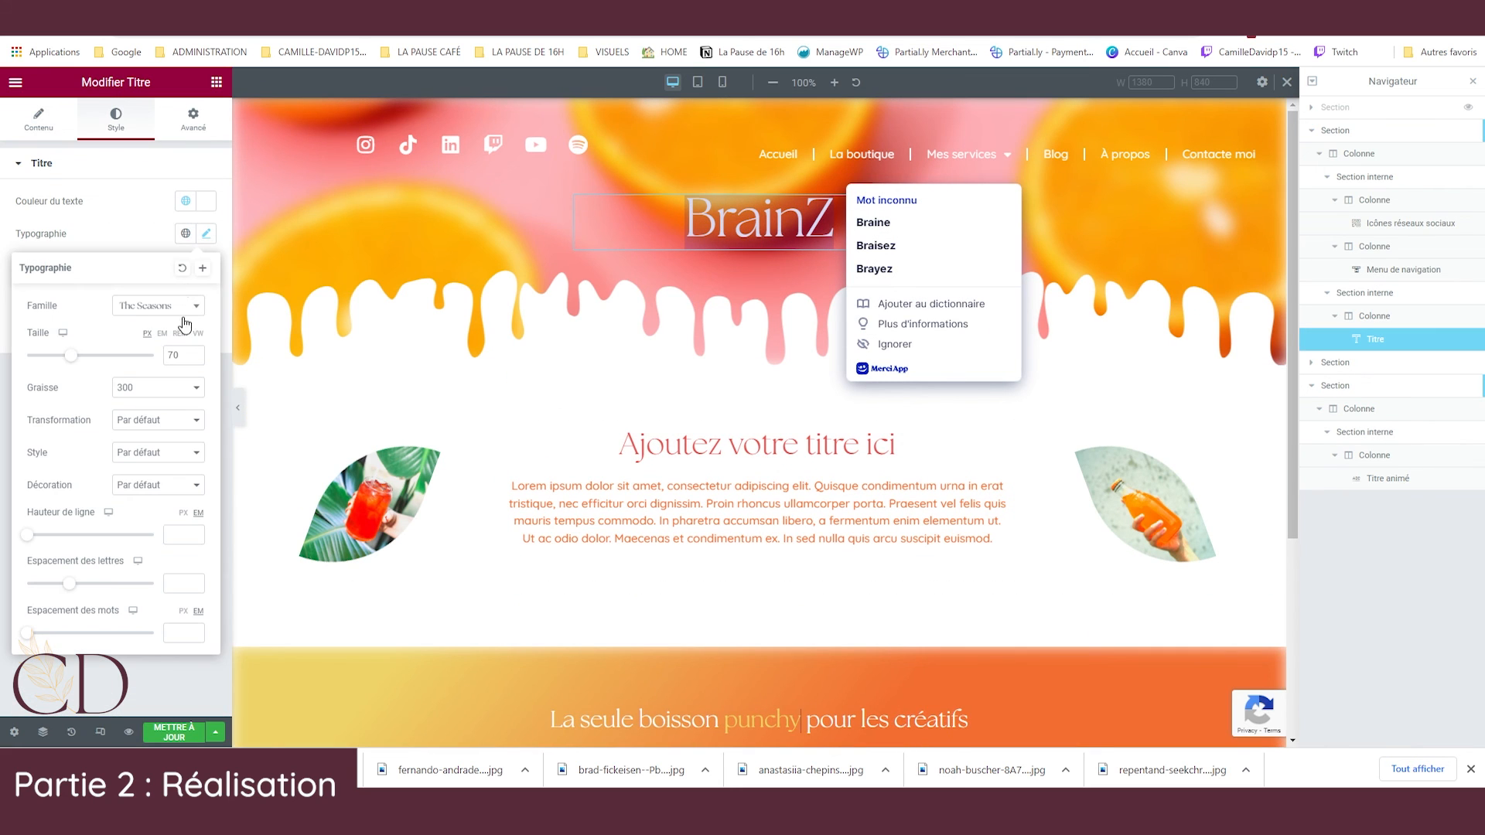
{"action": "left_click_drag", "start_coordinate": [74, 365], "coordinate": [105, 356]}
Try the Alfa Slab One and Architects Daughter font families on the BrainZ title.
{"action": "left_click", "coordinate": [154, 306]}
{"action": "scroll", "coordinate": [163, 398], "scroll_direction": "down", "scroll_amount": 2}
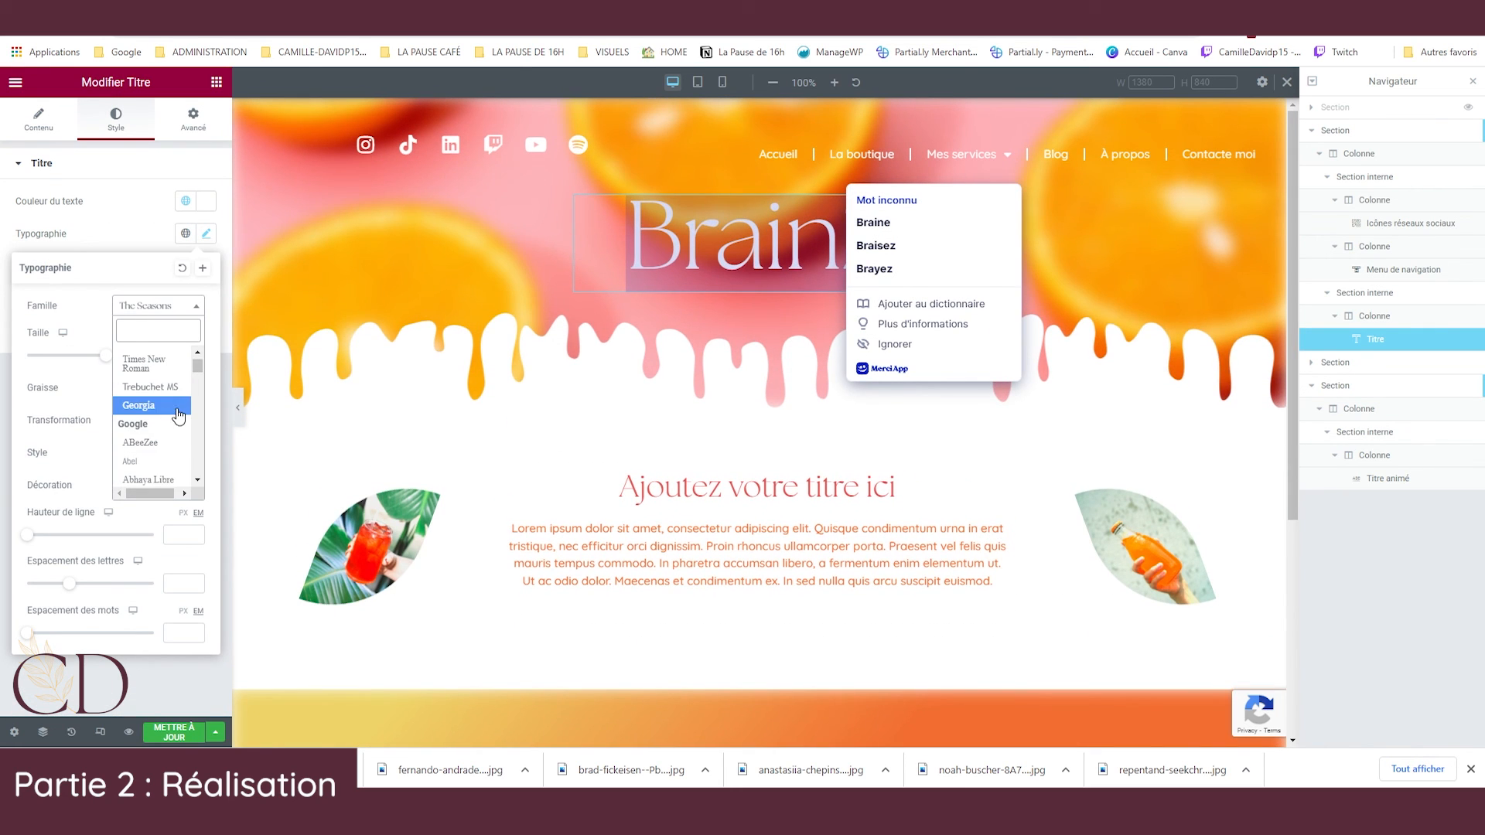
{"action": "scroll", "coordinate": [168, 413], "scroll_direction": "down", "scroll_amount": 5}
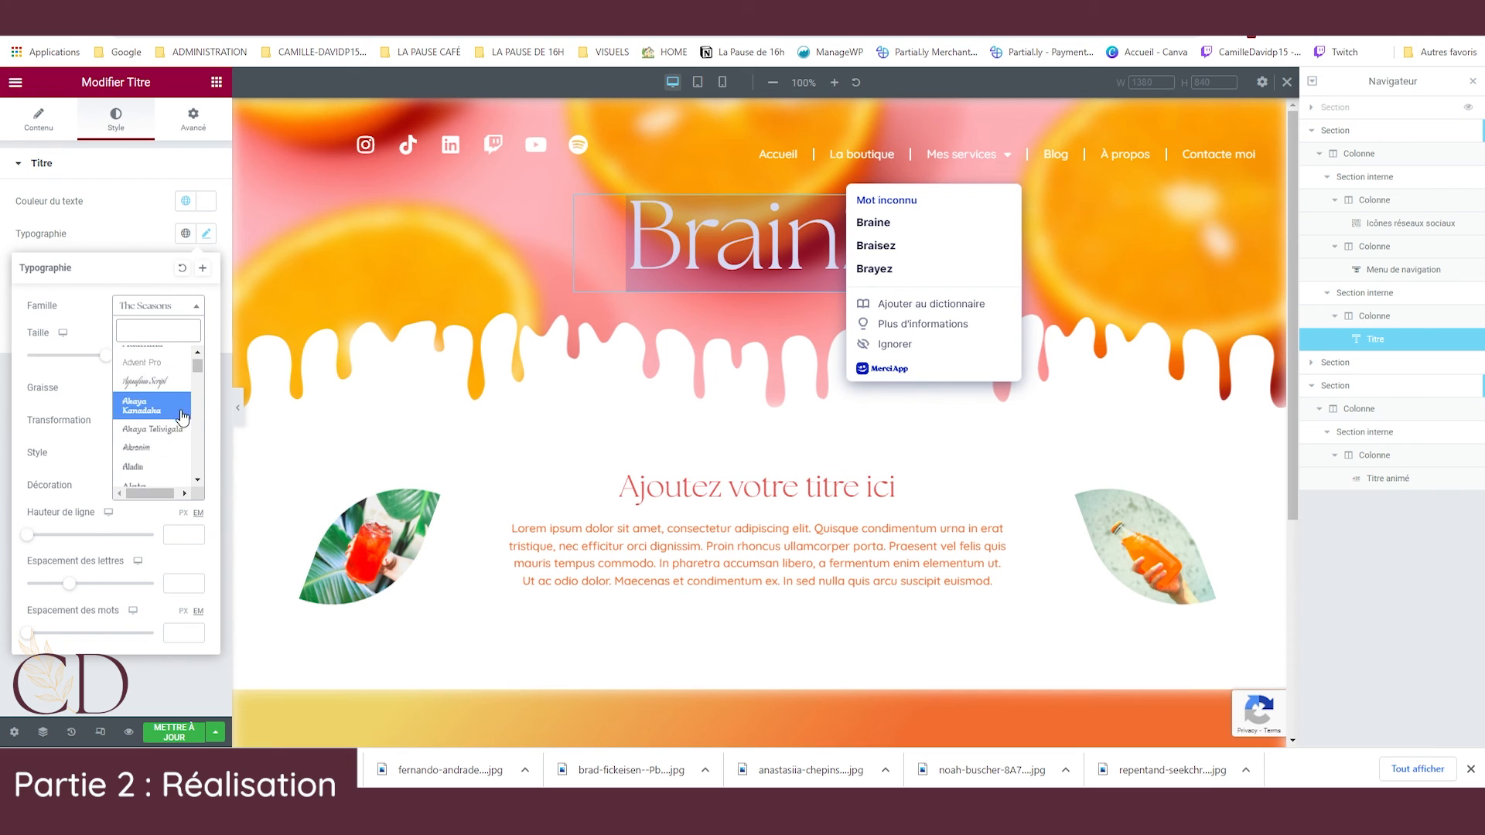
{"action": "scroll", "coordinate": [179, 422], "scroll_direction": "down", "scroll_amount": 3}
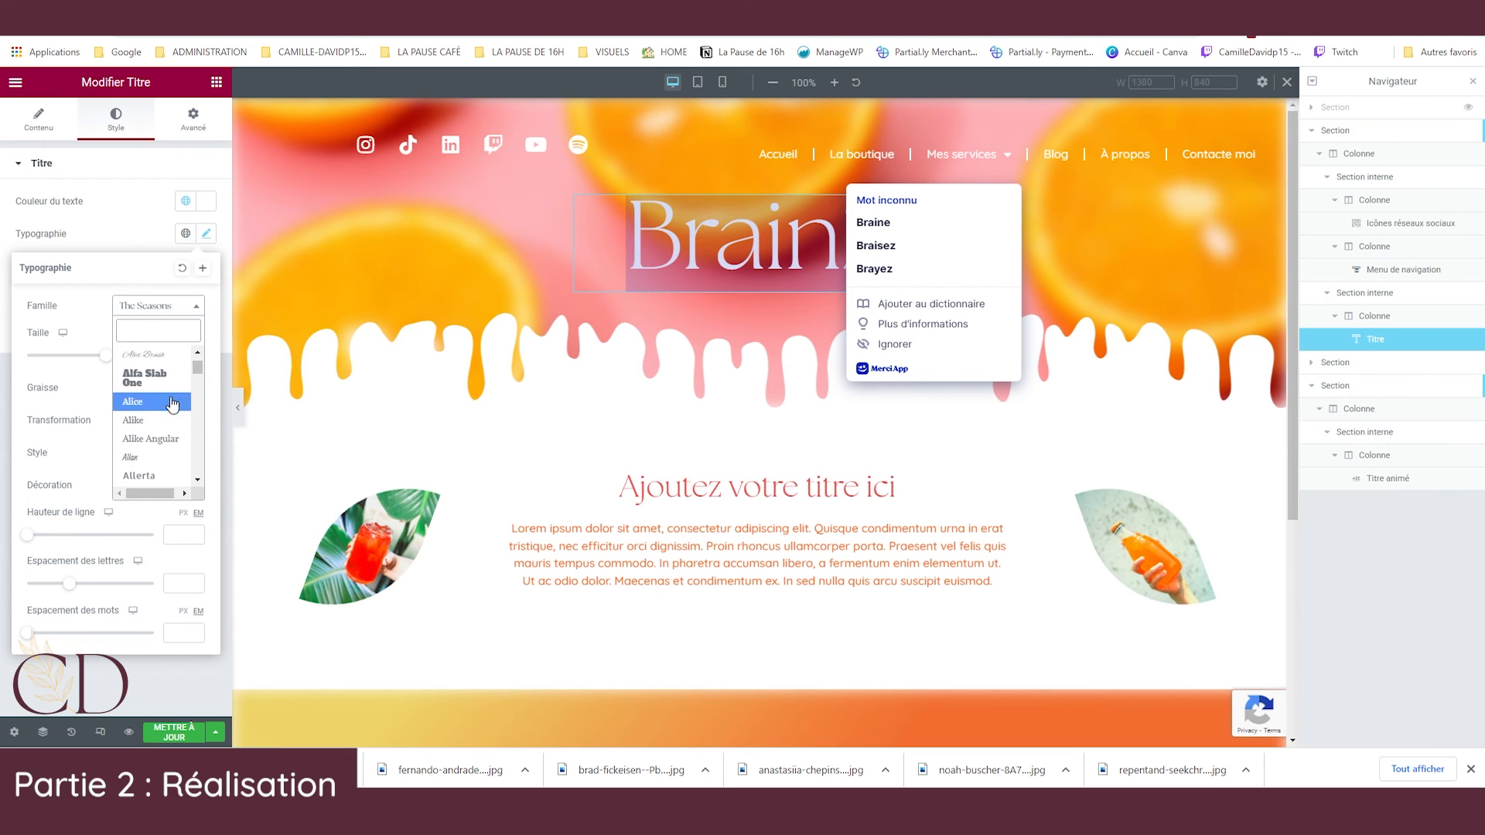
{"action": "left_click", "coordinate": [157, 373]}
{"action": "left_click", "coordinate": [167, 308]}
{"action": "scroll", "coordinate": [165, 422], "scroll_direction": "down", "scroll_amount": 3}
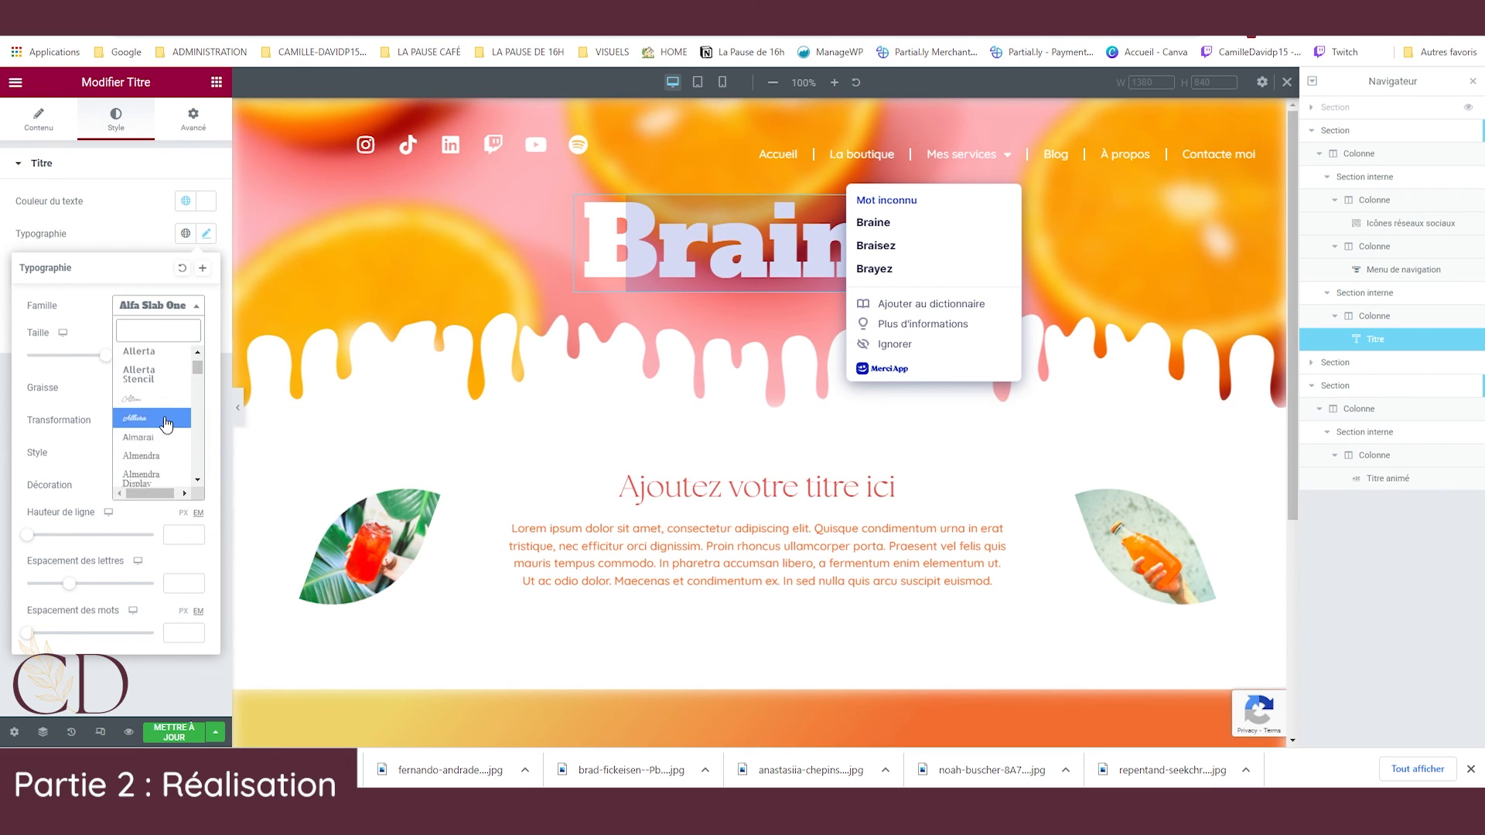
{"action": "scroll", "coordinate": [165, 424], "scroll_direction": "down", "scroll_amount": 6}
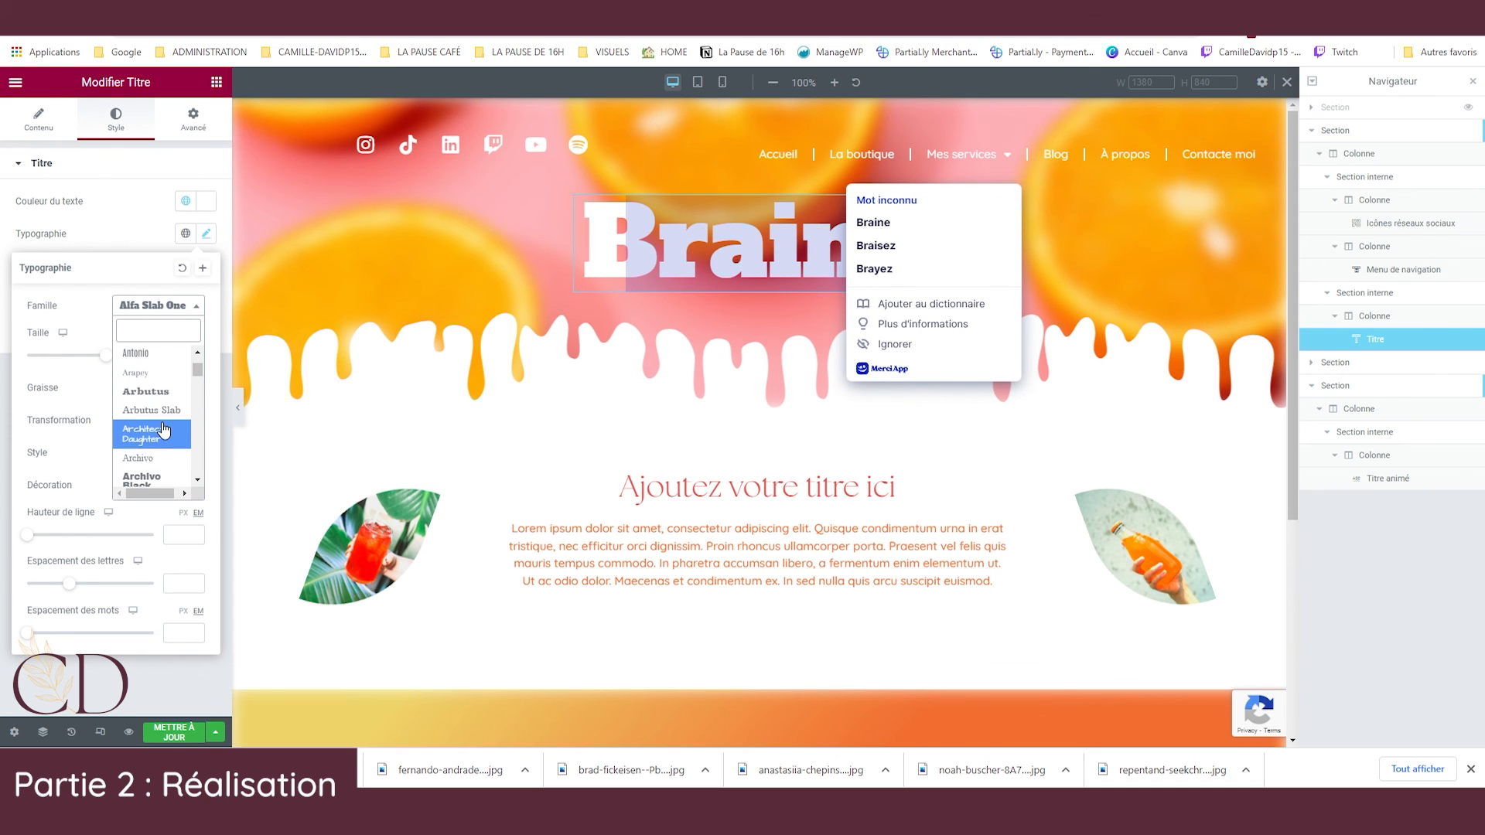
{"action": "left_click", "coordinate": [161, 429]}
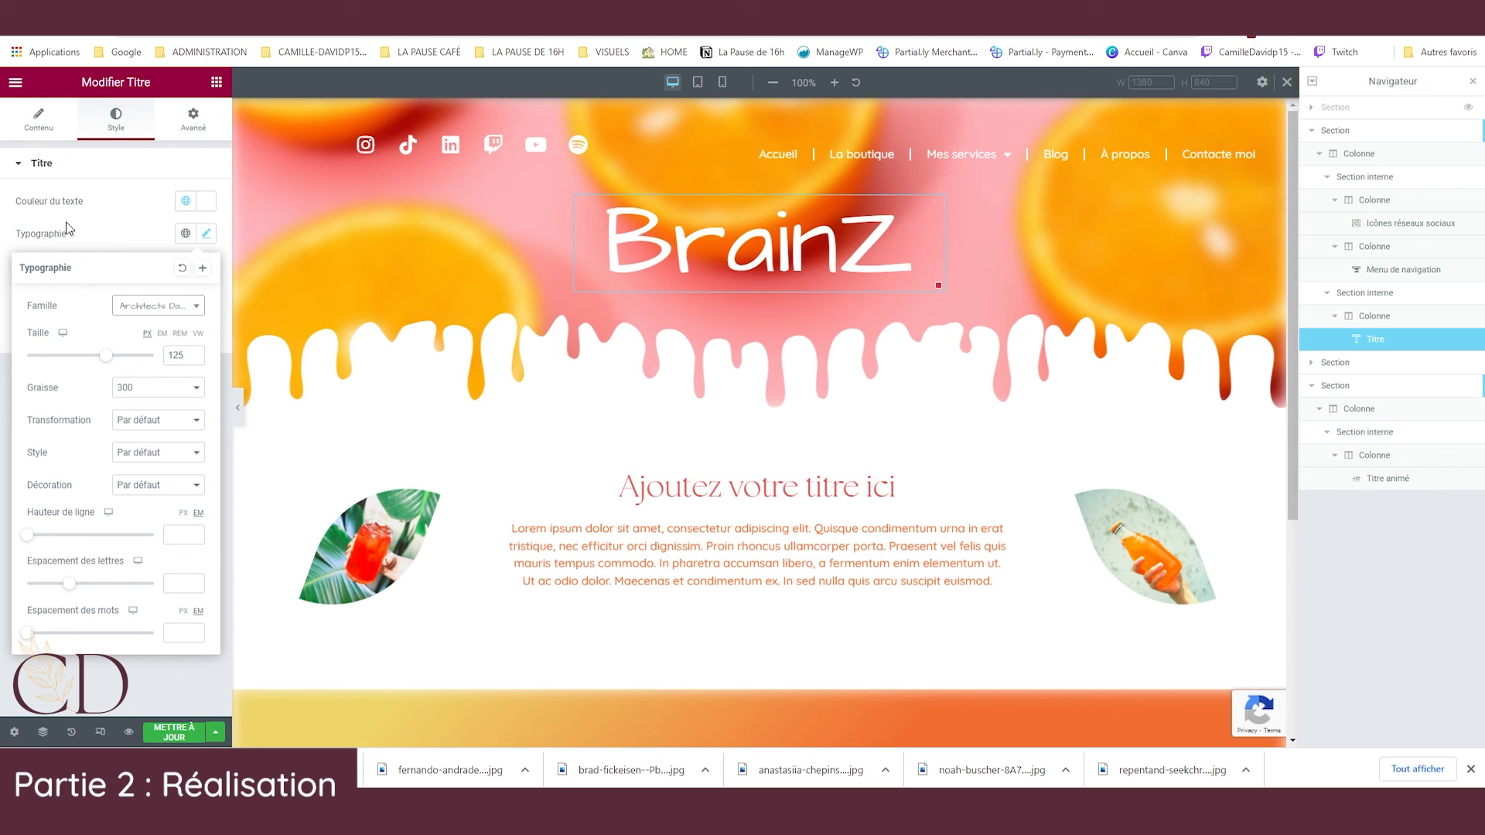
Set the BrainZ title's font family to Bellefair.
{"action": "left_click", "coordinate": [191, 307]}
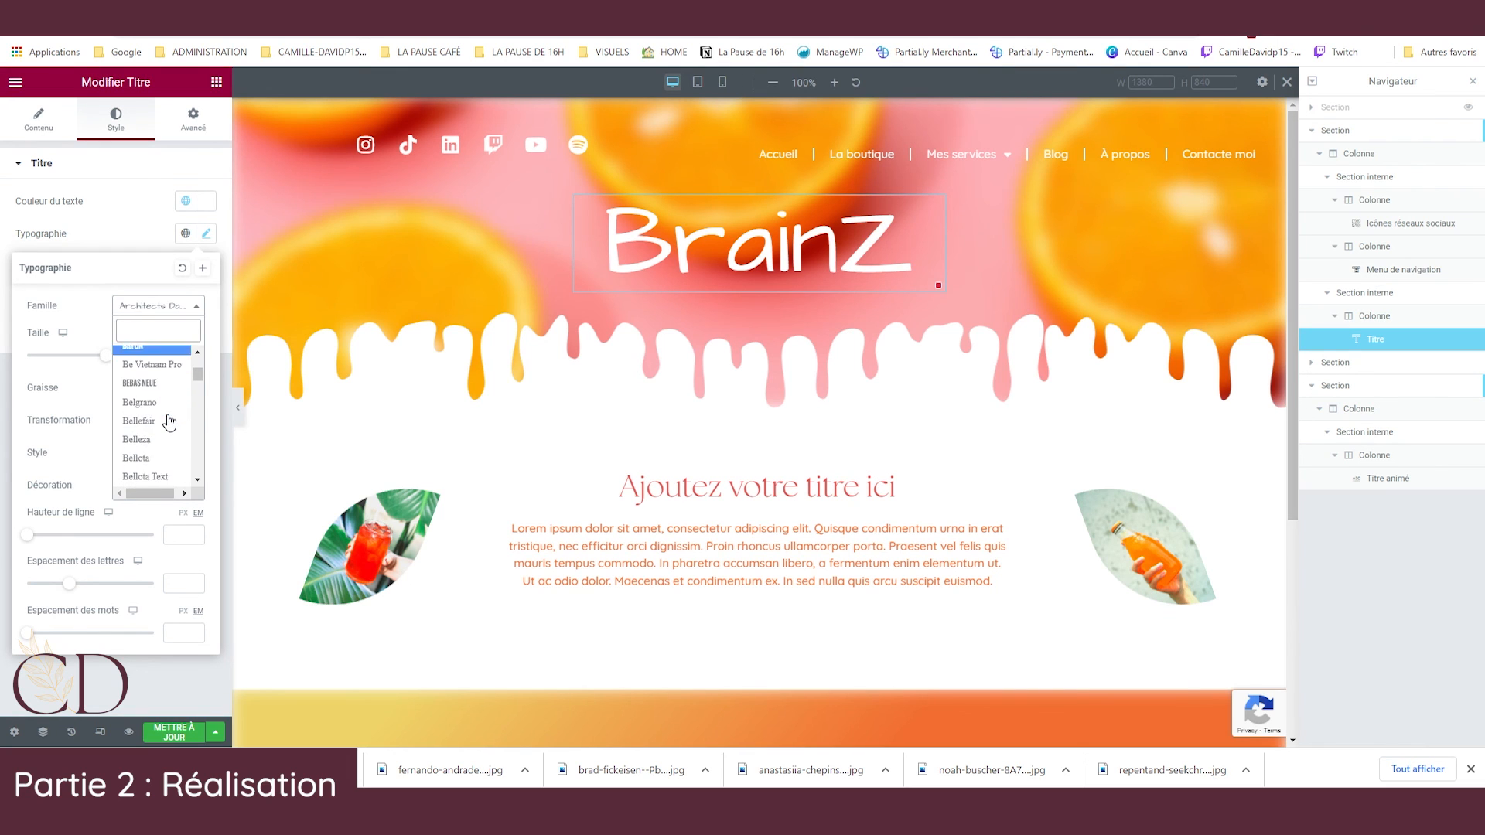
{"action": "left_click", "coordinate": [157, 437]}
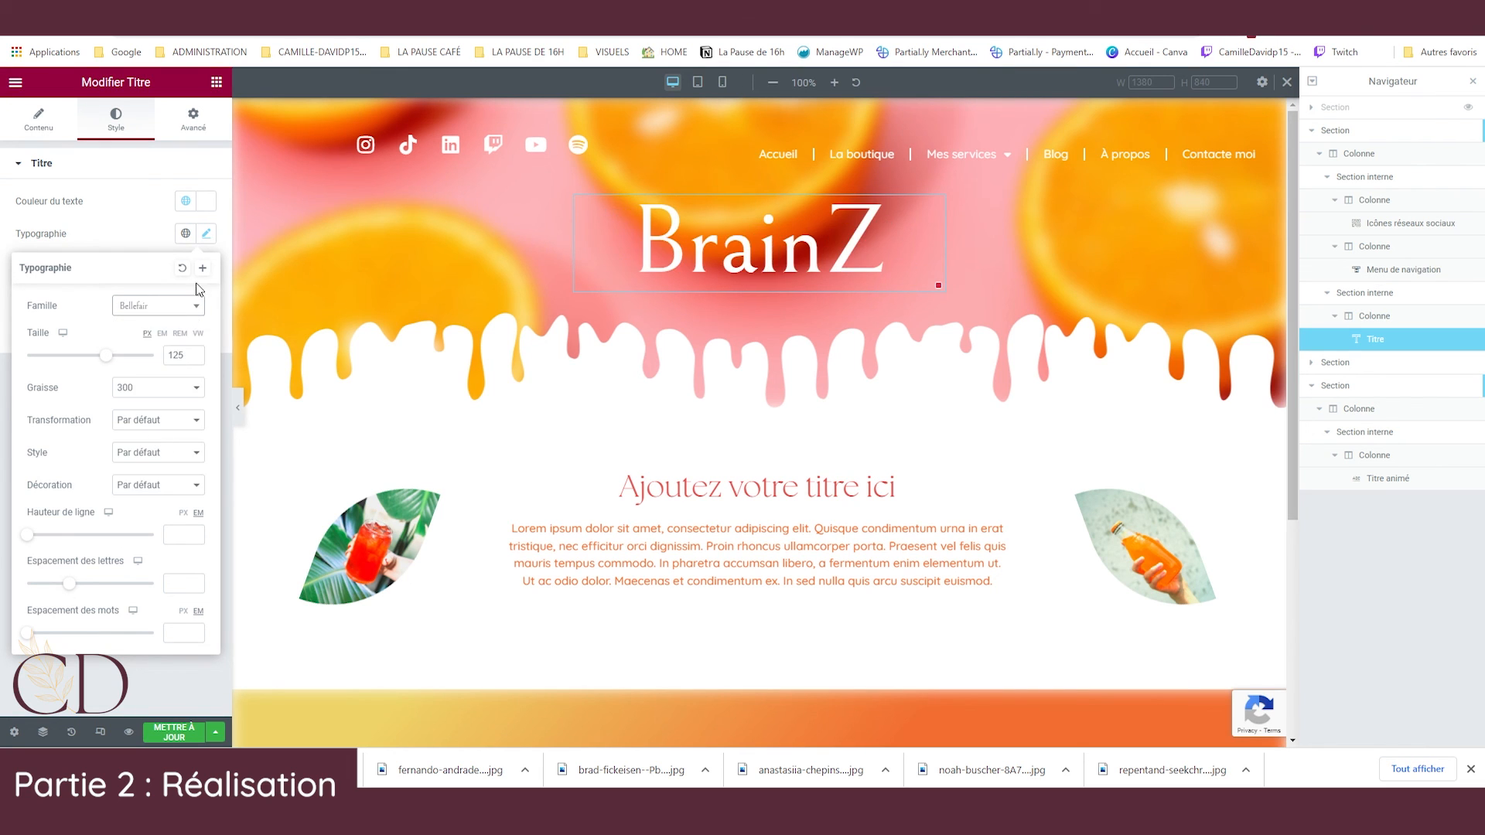
Try the Boogaloo font family on the BrainZ title in the header.
{"action": "left_click", "coordinate": [176, 307]}
{"action": "scroll", "coordinate": [200, 419], "scroll_direction": "up", "scroll_amount": 2}
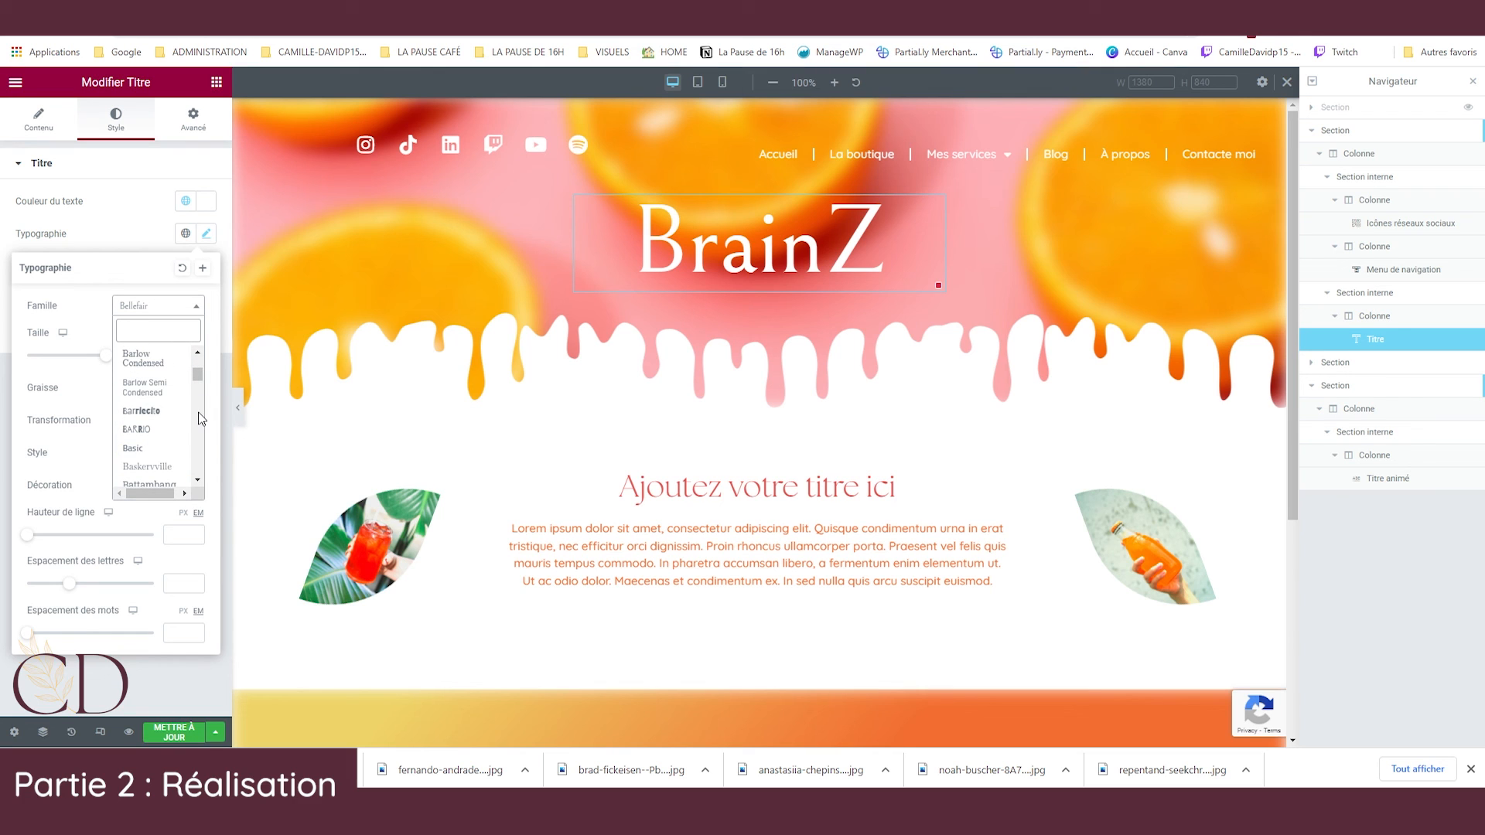
{"action": "scroll", "coordinate": [169, 424], "scroll_direction": "up", "scroll_amount": 2}
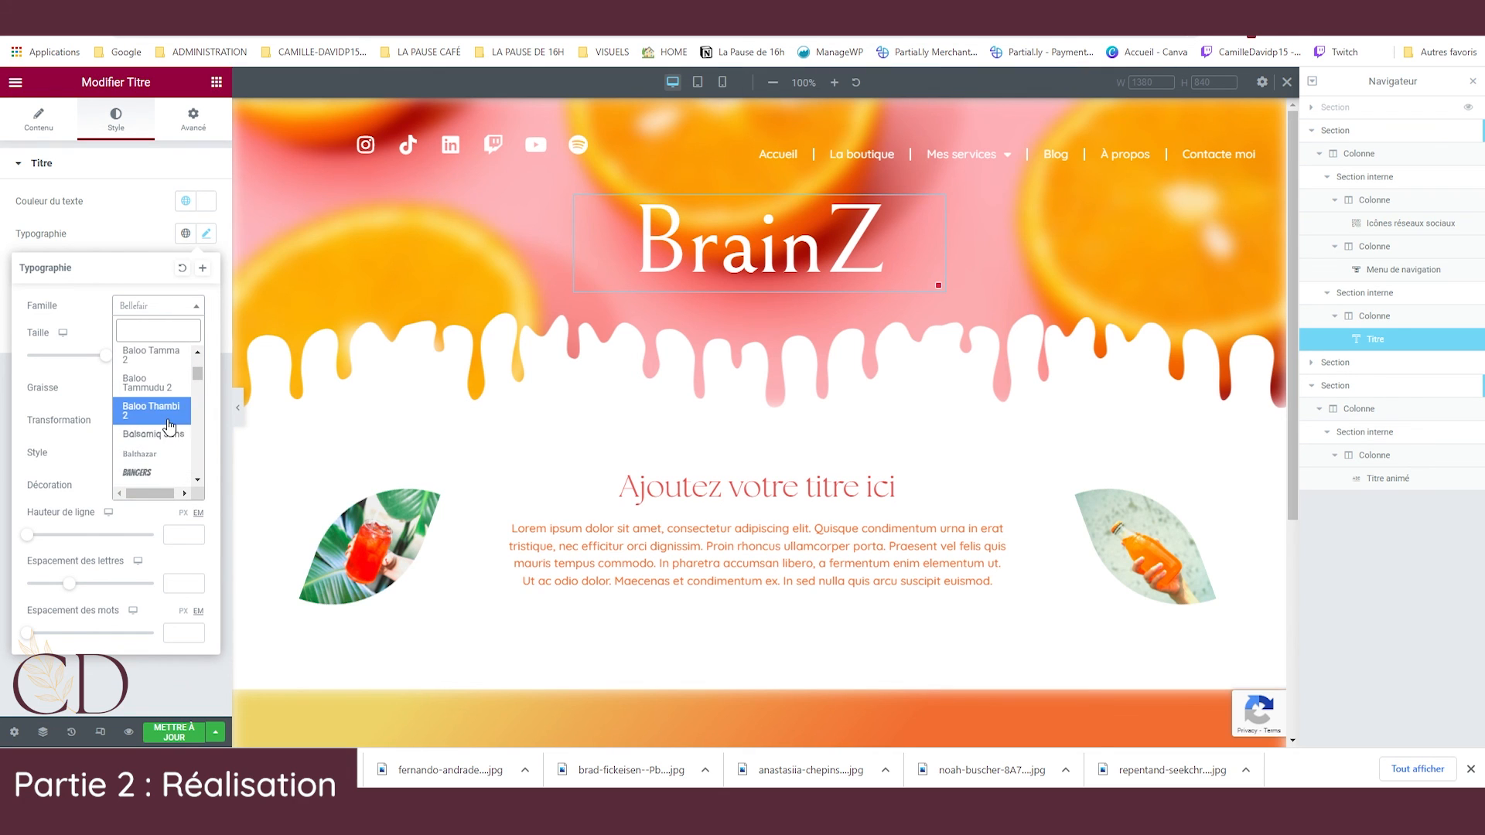
{"action": "scroll", "coordinate": [168, 424], "scroll_direction": "up", "scroll_amount": 3}
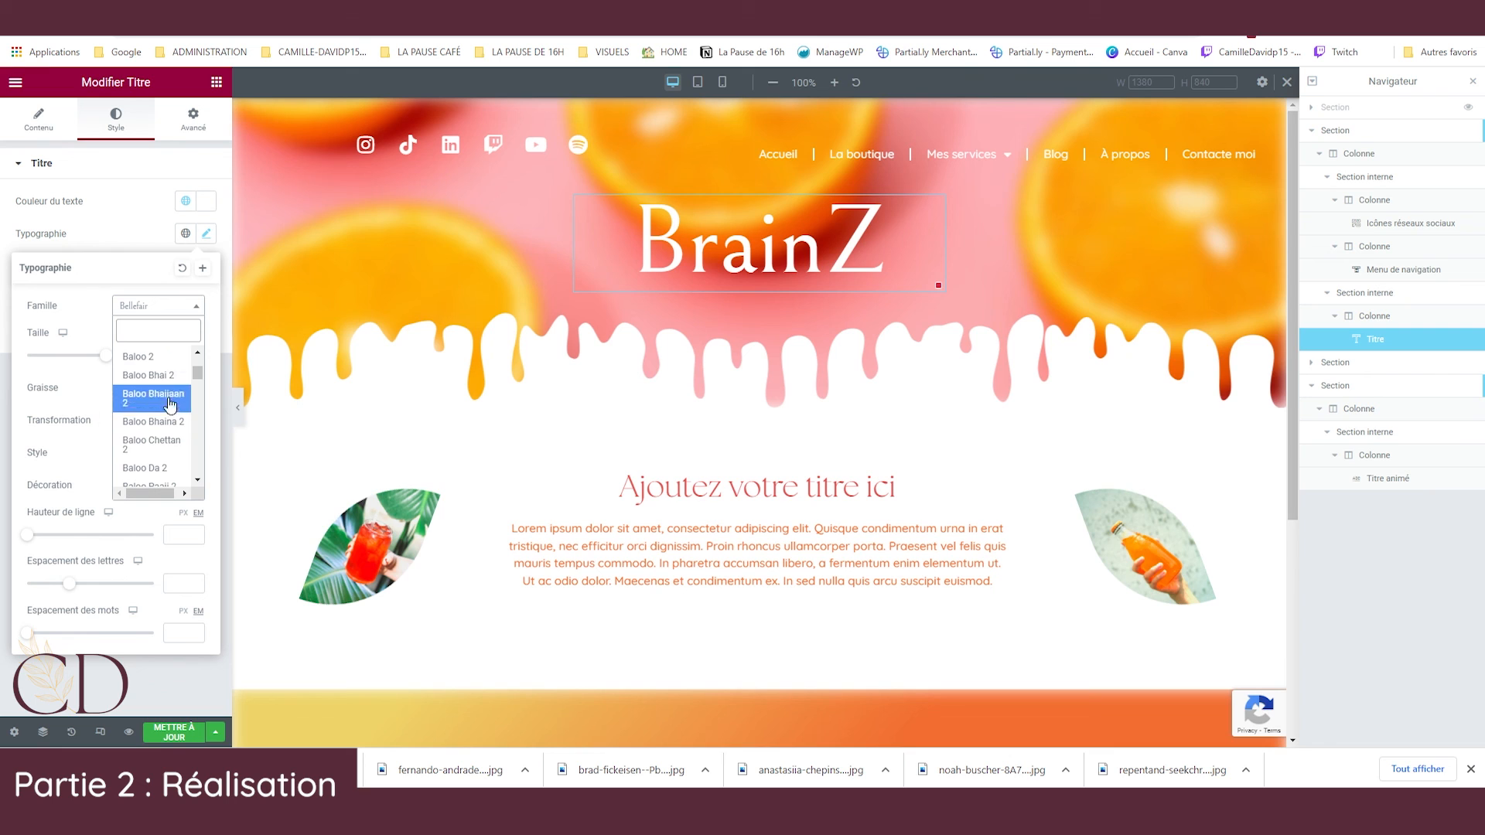
{"action": "scroll", "coordinate": [162, 433], "scroll_direction": "down", "scroll_amount": 8}
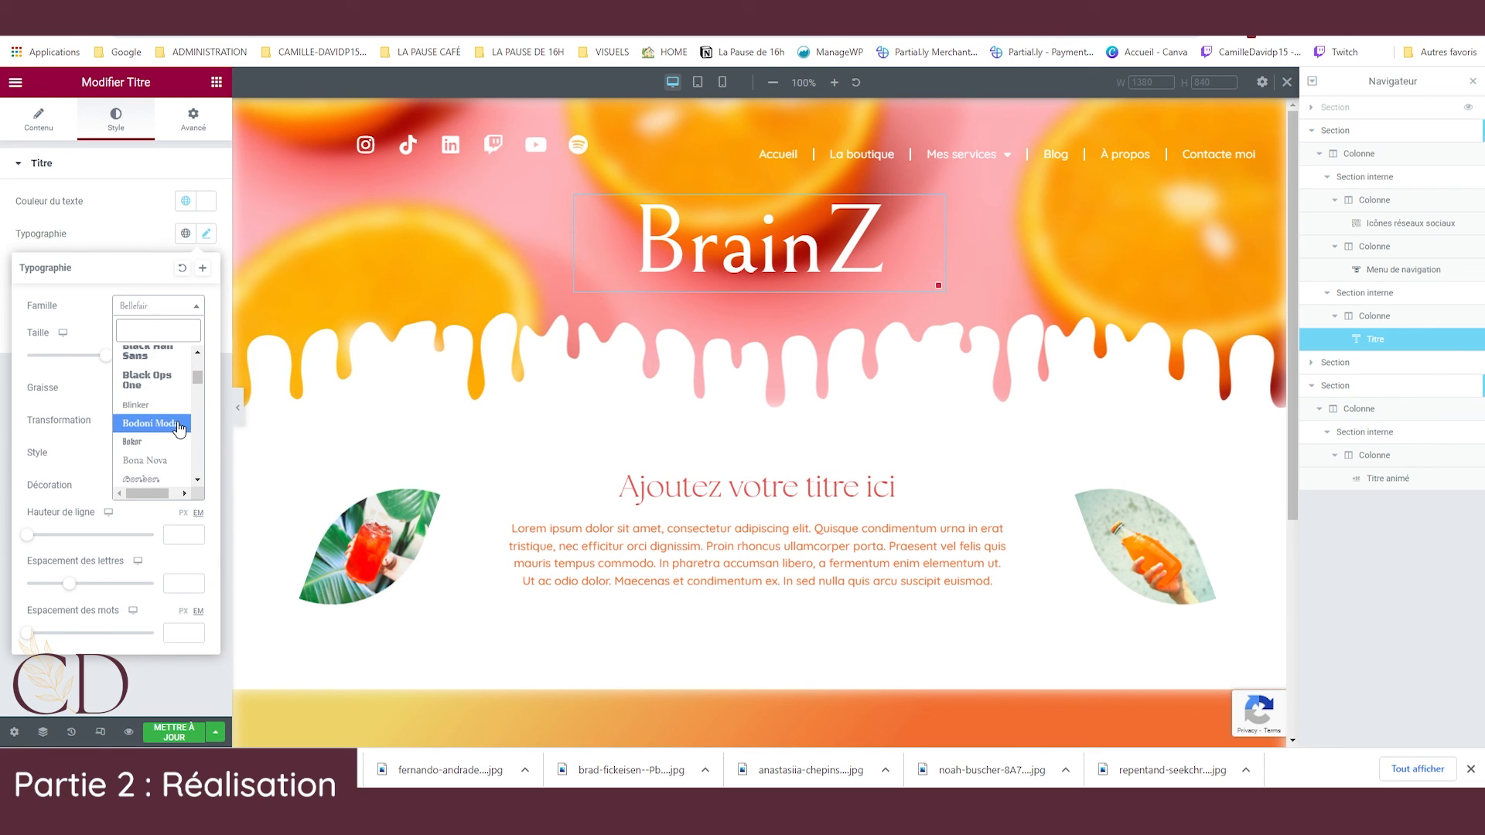
{"action": "scroll", "coordinate": [170, 417], "scroll_direction": "down", "scroll_amount": 2}
{"action": "left_click", "coordinate": [157, 370]}
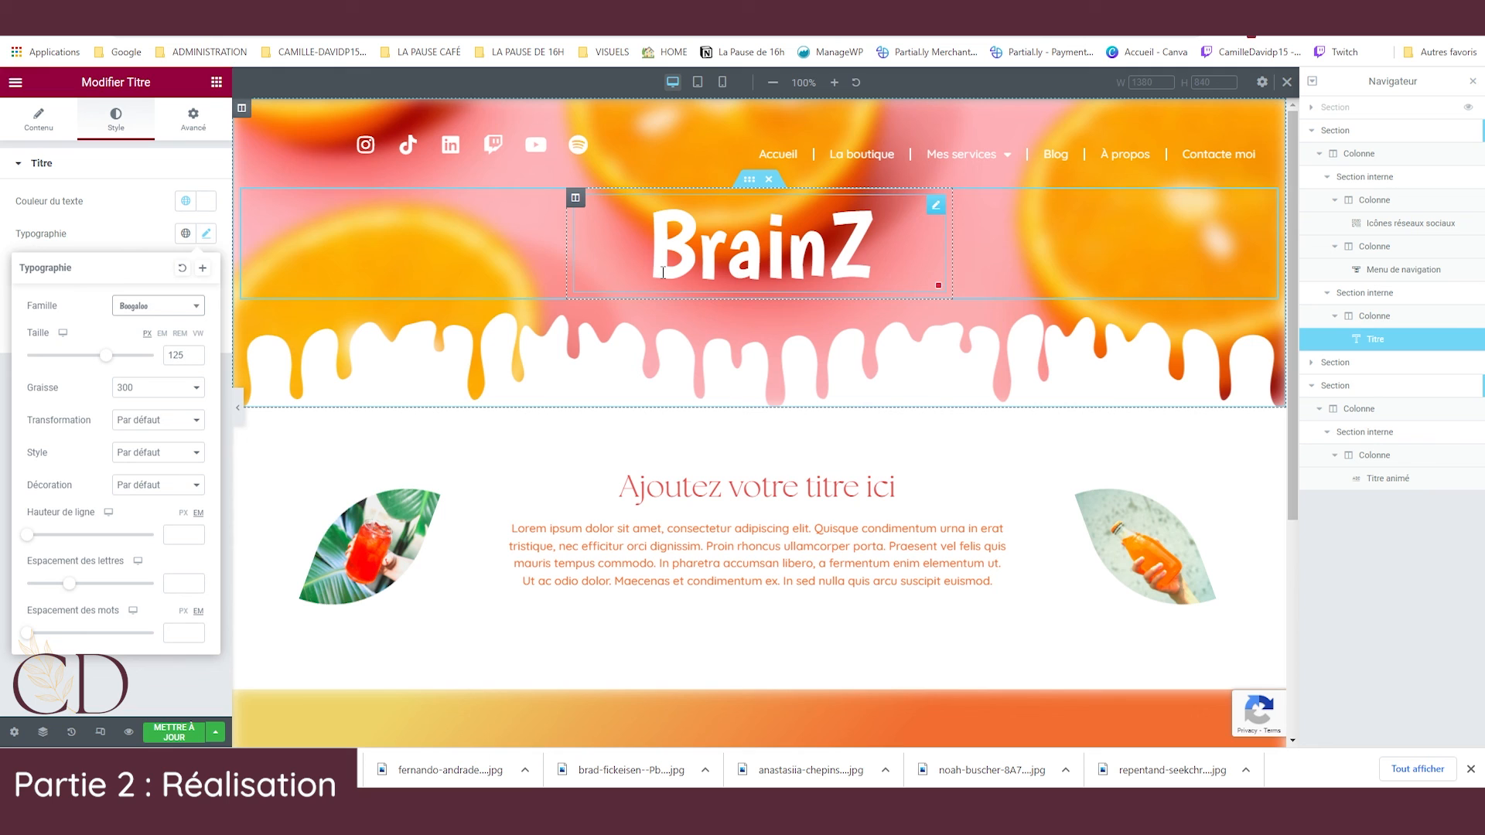
Try the Butcherman font family on the BrainZ title.
{"action": "left_click", "coordinate": [158, 307]}
{"action": "scroll", "coordinate": [160, 457], "scroll_direction": "down", "scroll_amount": 3}
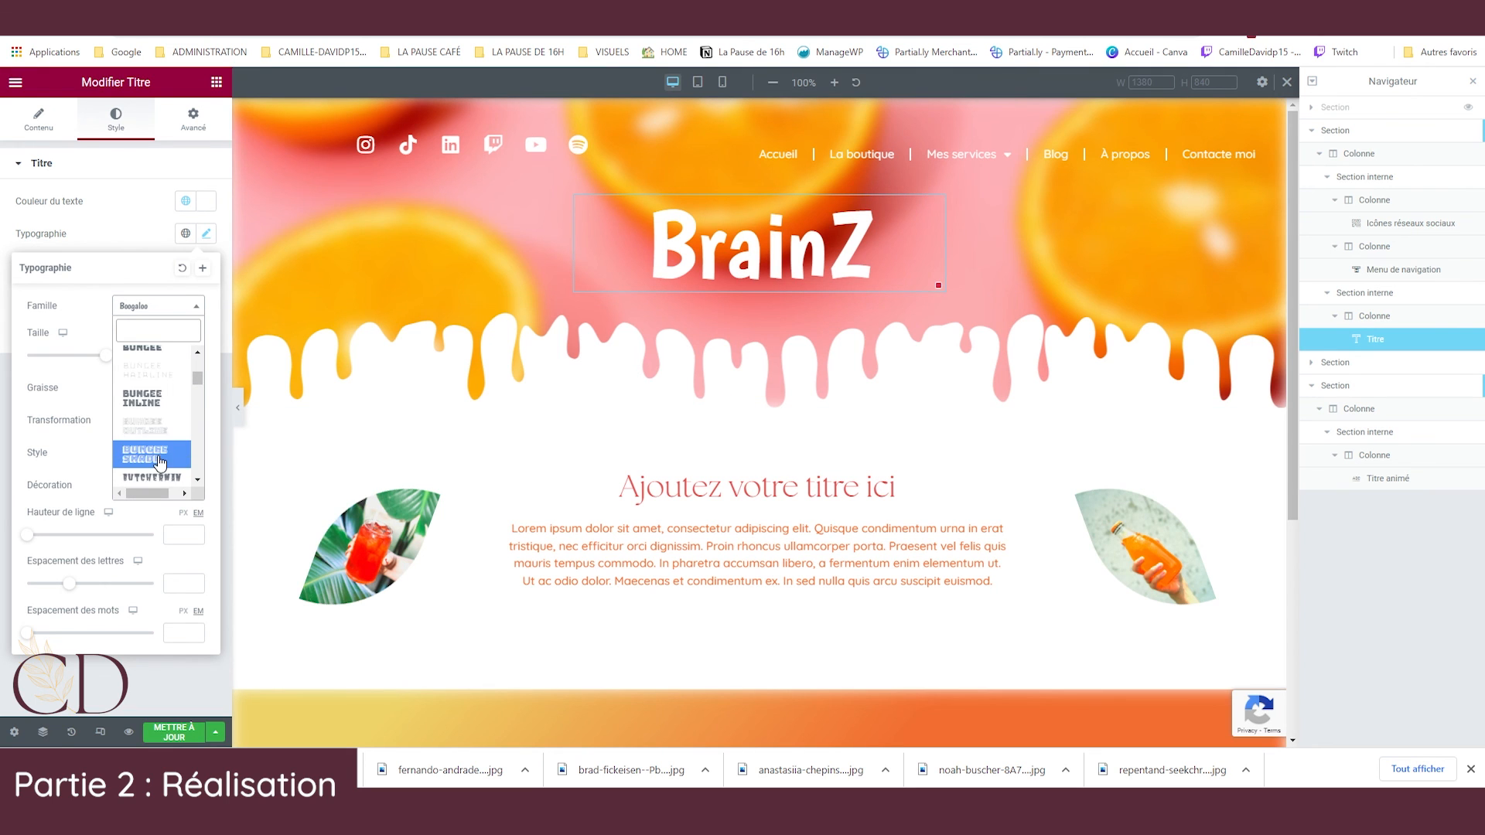
{"action": "scroll", "coordinate": [160, 462], "scroll_direction": "down", "scroll_amount": 1}
{"action": "left_click", "coordinate": [164, 401]}
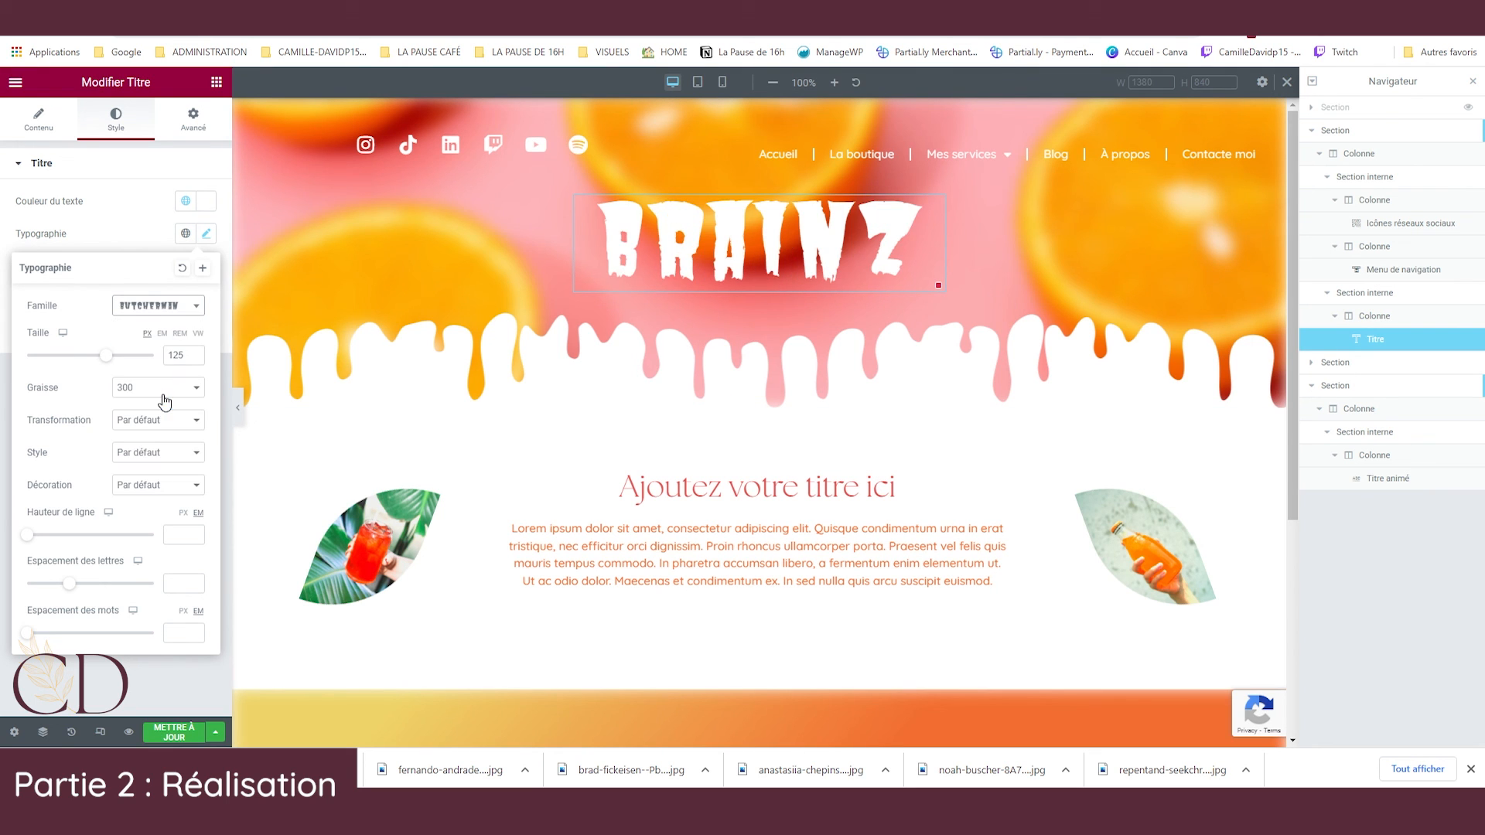
Set the BrainZ title's font family to Covered By Your Grace.
{"action": "left_click", "coordinate": [193, 306]}
{"action": "scroll", "coordinate": [163, 449], "scroll_direction": "down", "scroll_amount": 3}
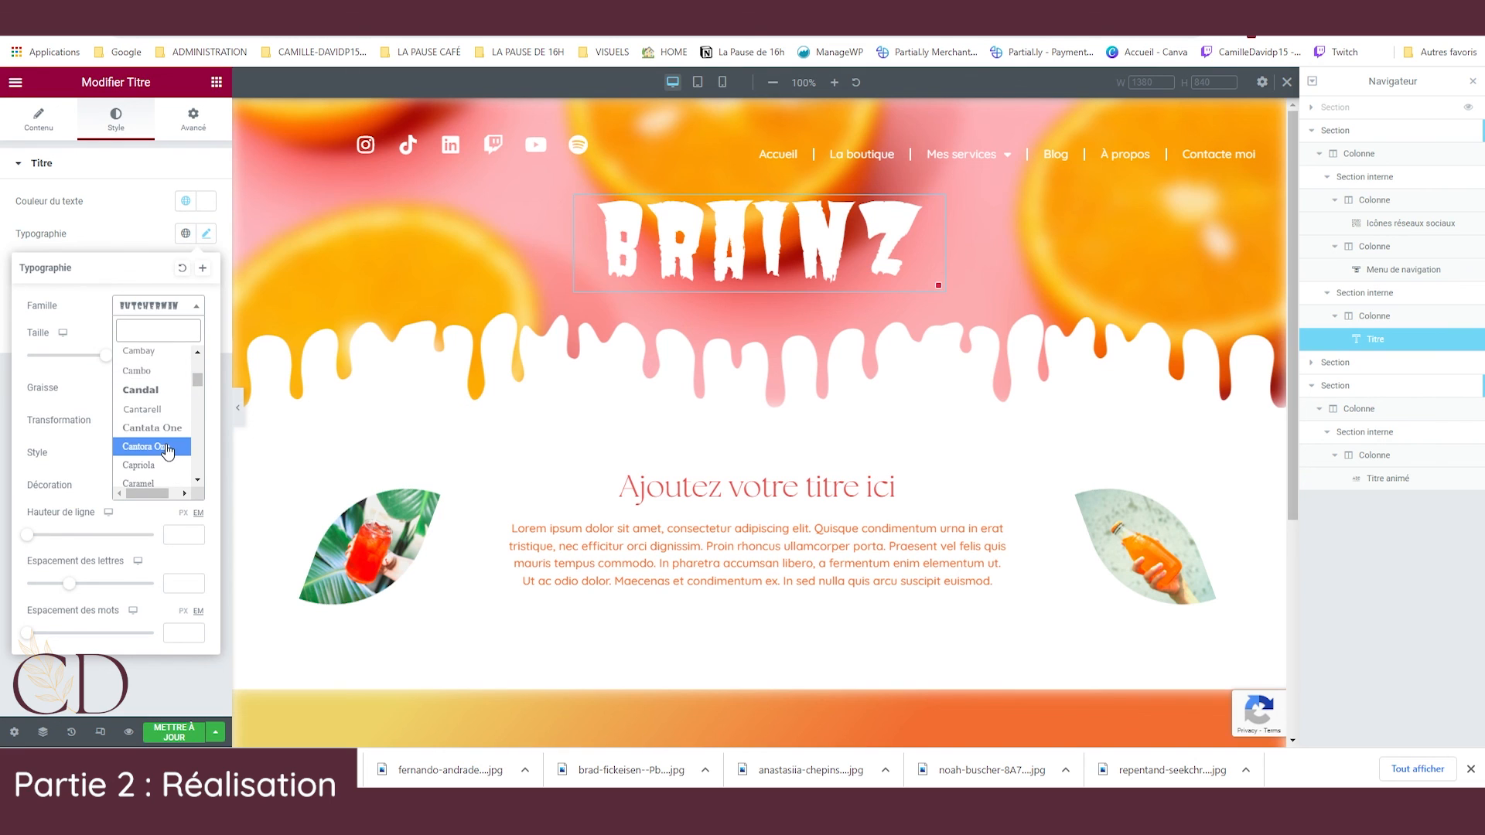
{"action": "scroll", "coordinate": [167, 454], "scroll_direction": "down", "scroll_amount": 4}
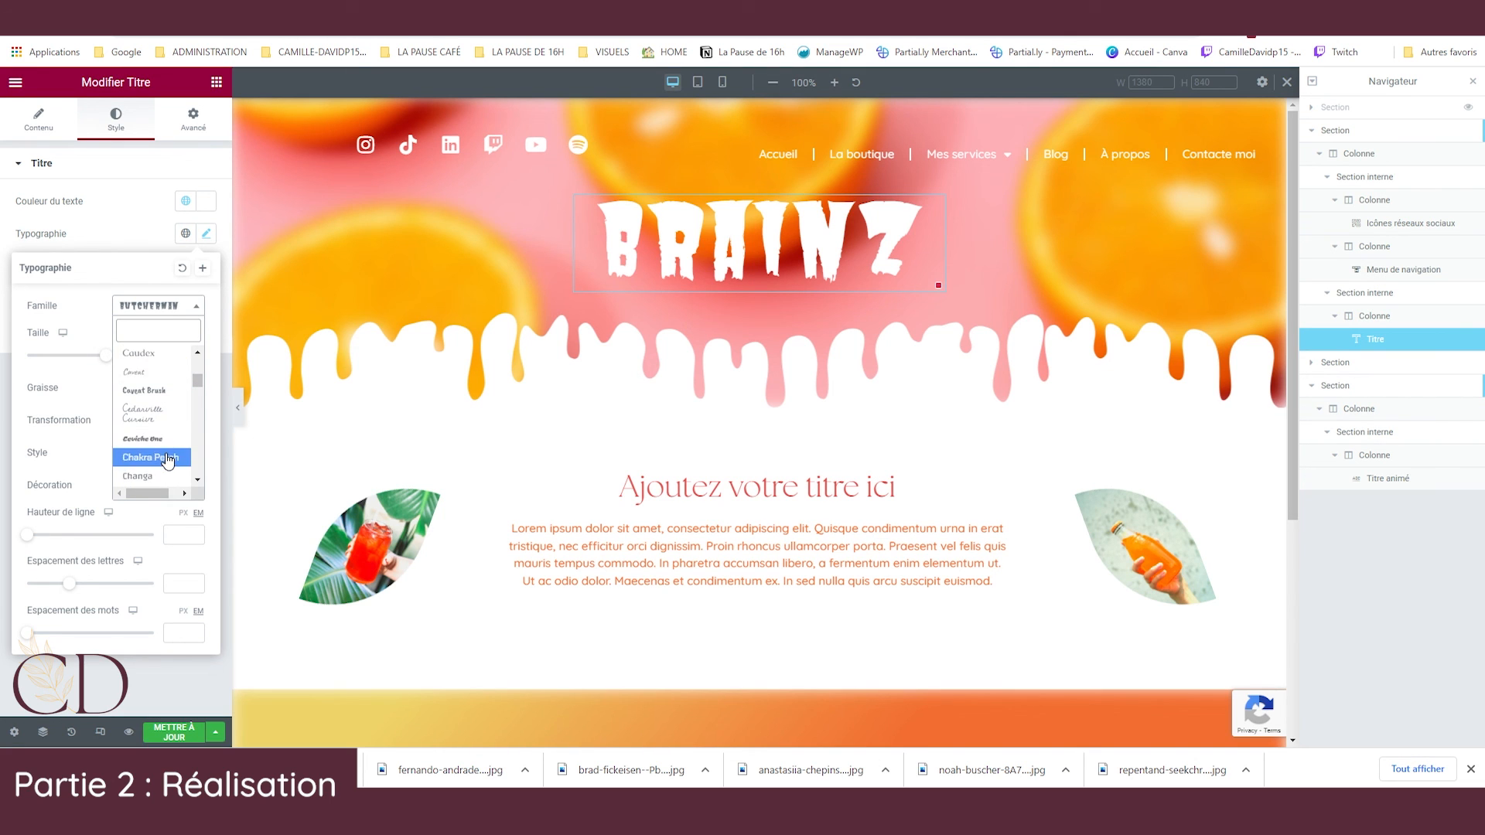
{"action": "scroll", "coordinate": [167, 459], "scroll_direction": "down", "scroll_amount": 4}
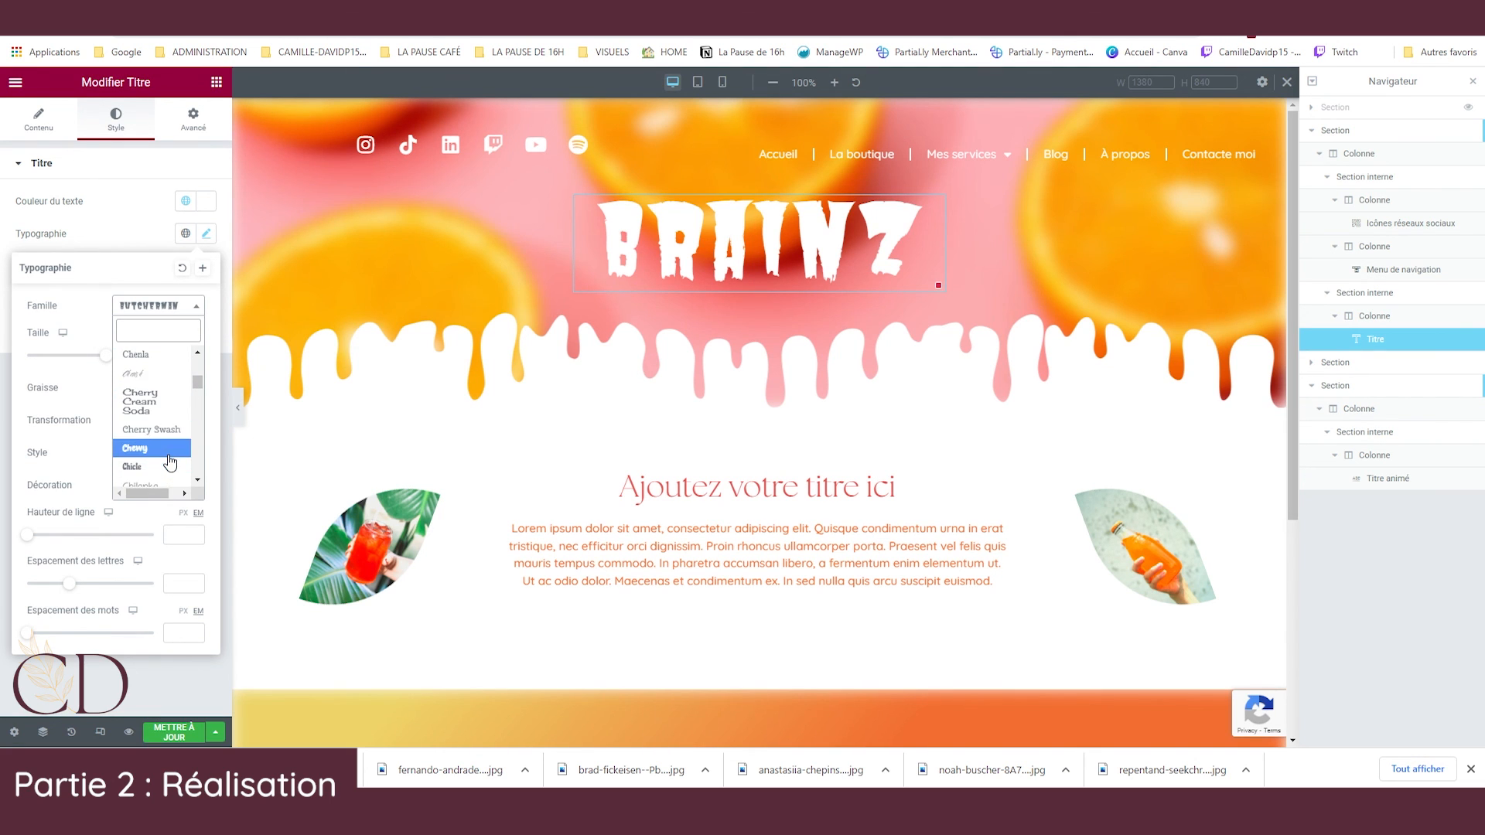
{"action": "scroll", "coordinate": [170, 463], "scroll_direction": "down", "scroll_amount": 3}
{"action": "scroll", "coordinate": [170, 463], "scroll_direction": "down", "scroll_amount": 4}
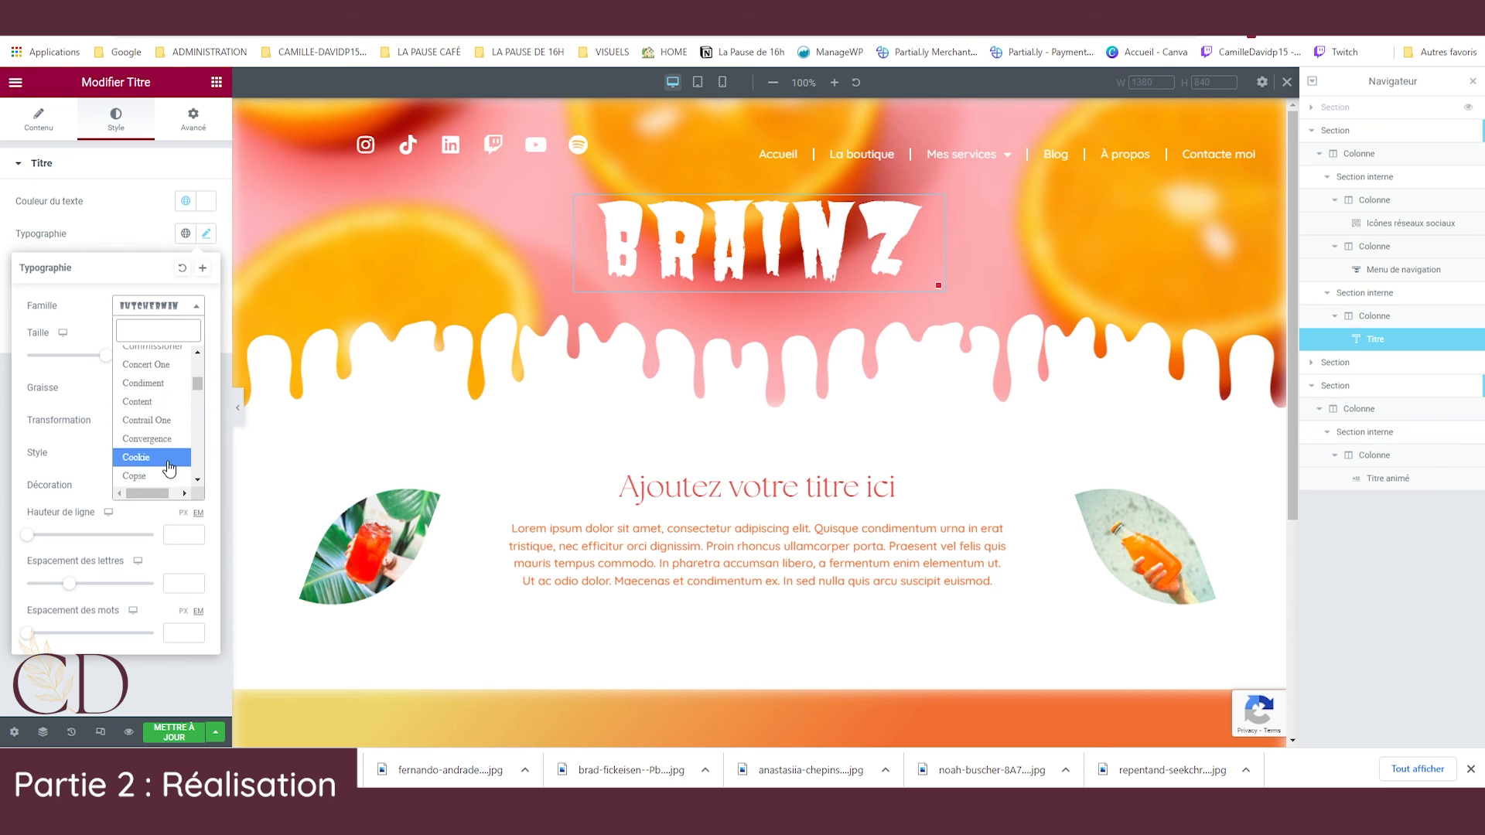
{"action": "scroll", "coordinate": [169, 467], "scroll_direction": "down", "scroll_amount": 2}
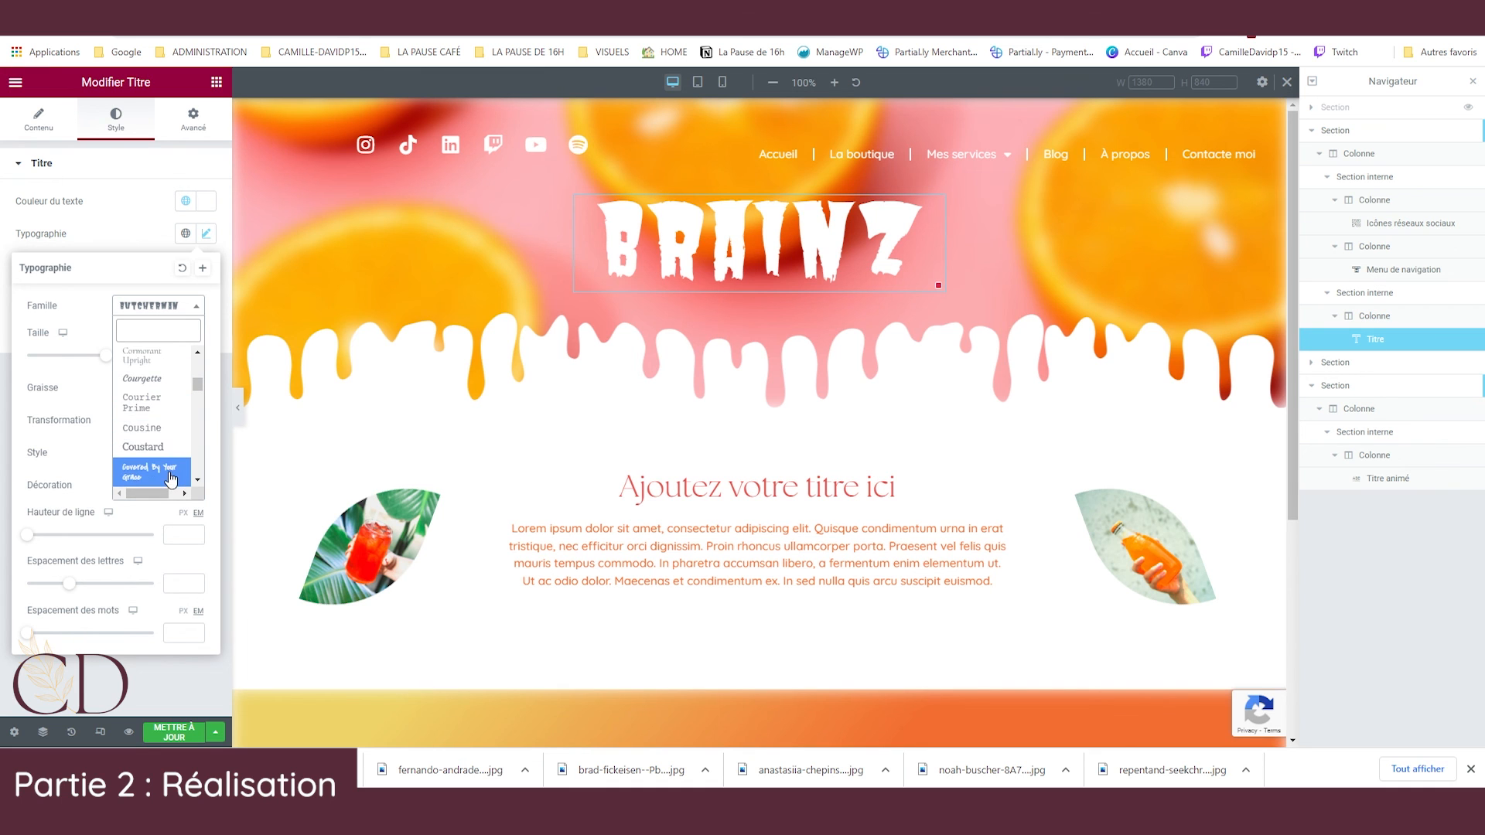
{"action": "left_click", "coordinate": [171, 480]}
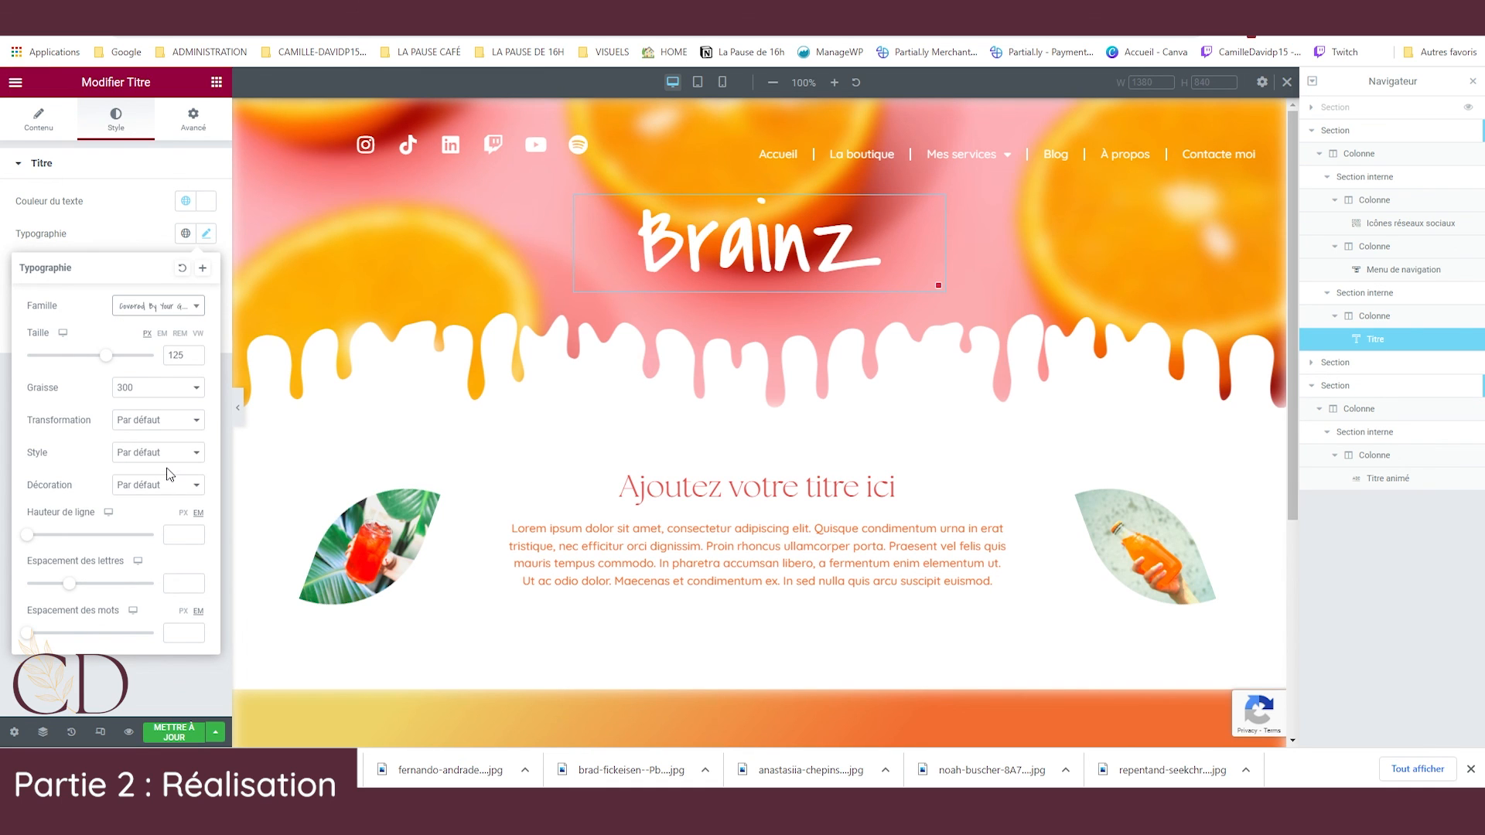
Duplicate the BrainZ title and set the copy's font family to Finger Paint for comparison.
{"action": "right_click", "coordinate": [729, 226]}
{"action": "left_click", "coordinate": [760, 262]}
{"action": "left_click", "coordinate": [116, 132]}
{"action": "left_click", "coordinate": [206, 234]}
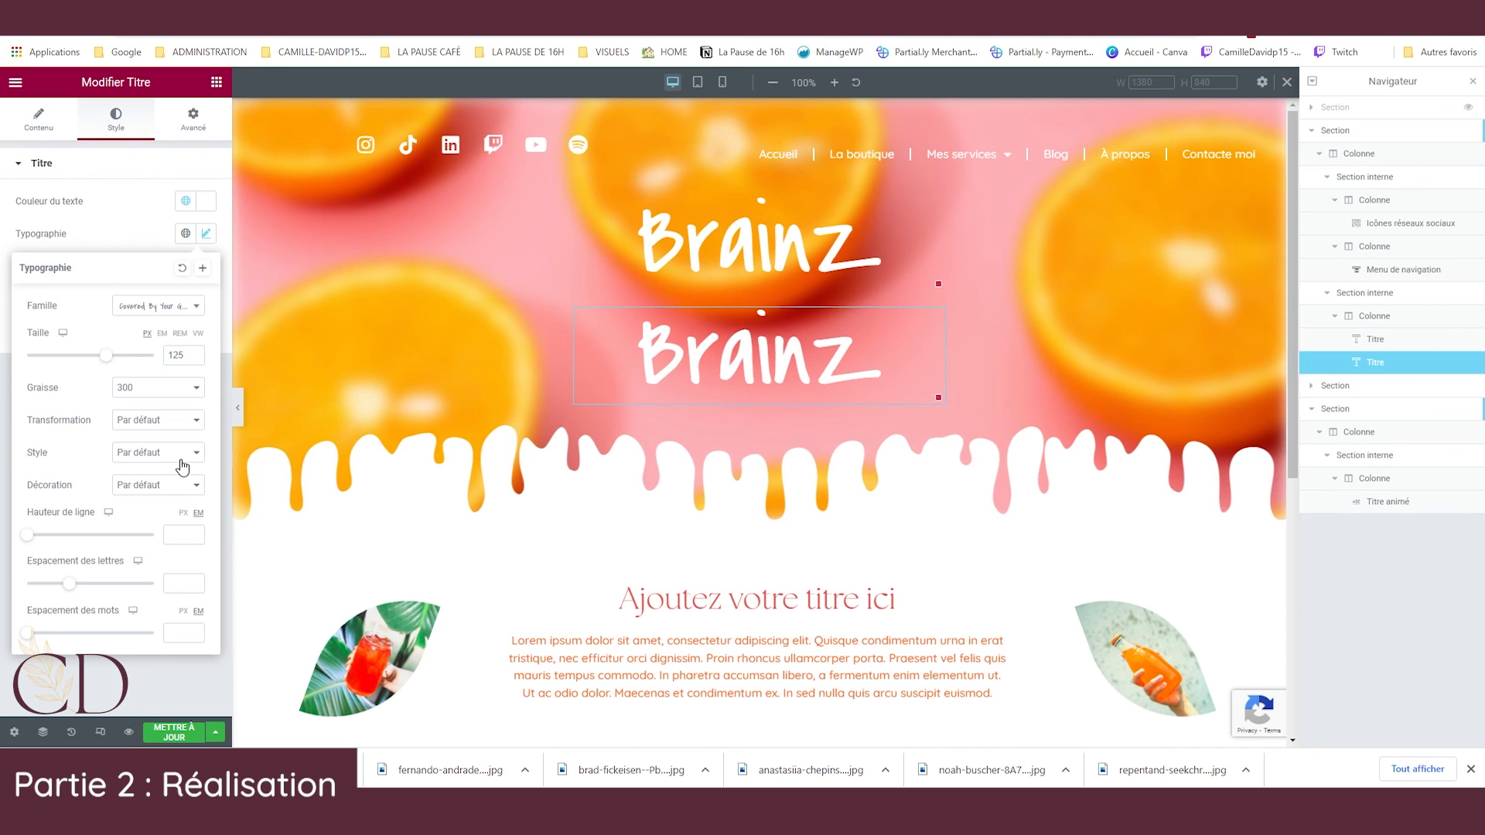
{"action": "left_click", "coordinate": [172, 305]}
{"action": "scroll", "coordinate": [171, 425], "scroll_direction": "down", "scroll_amount": 3}
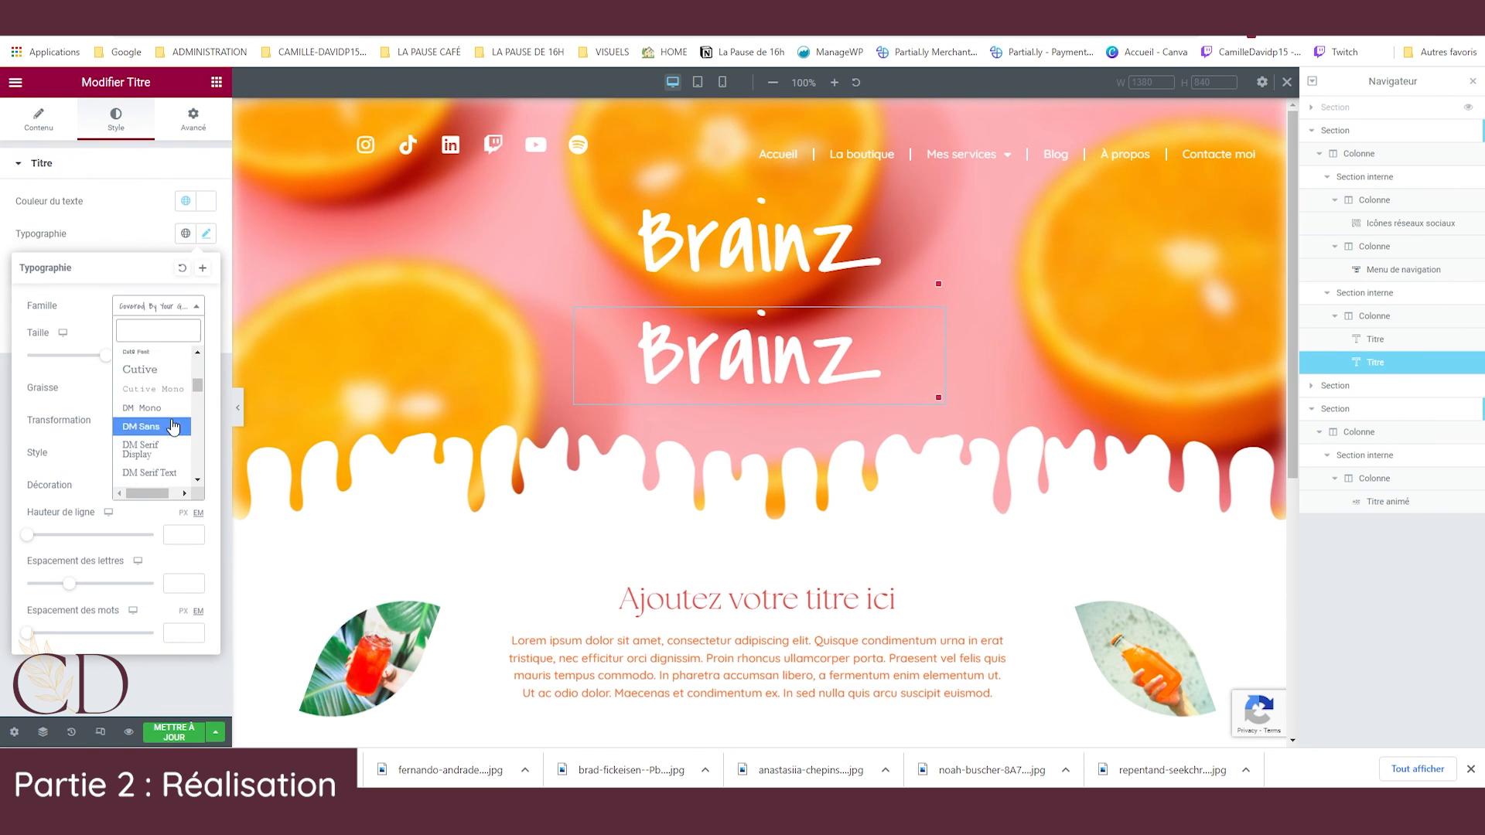
{"action": "scroll", "coordinate": [172, 427], "scroll_direction": "down", "scroll_amount": 4}
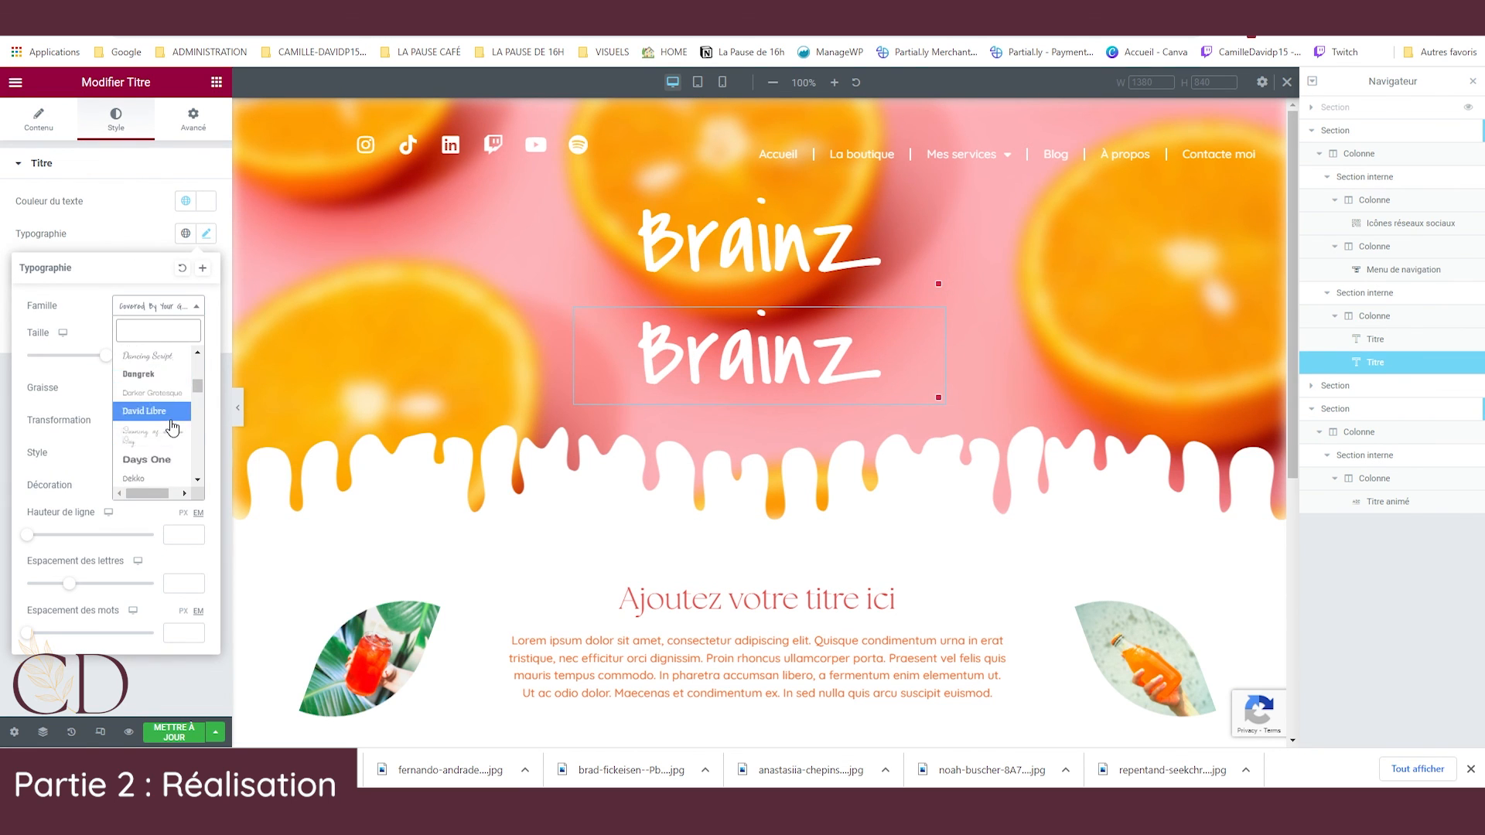
{"action": "scroll", "coordinate": [171, 427], "scroll_direction": "down", "scroll_amount": 3}
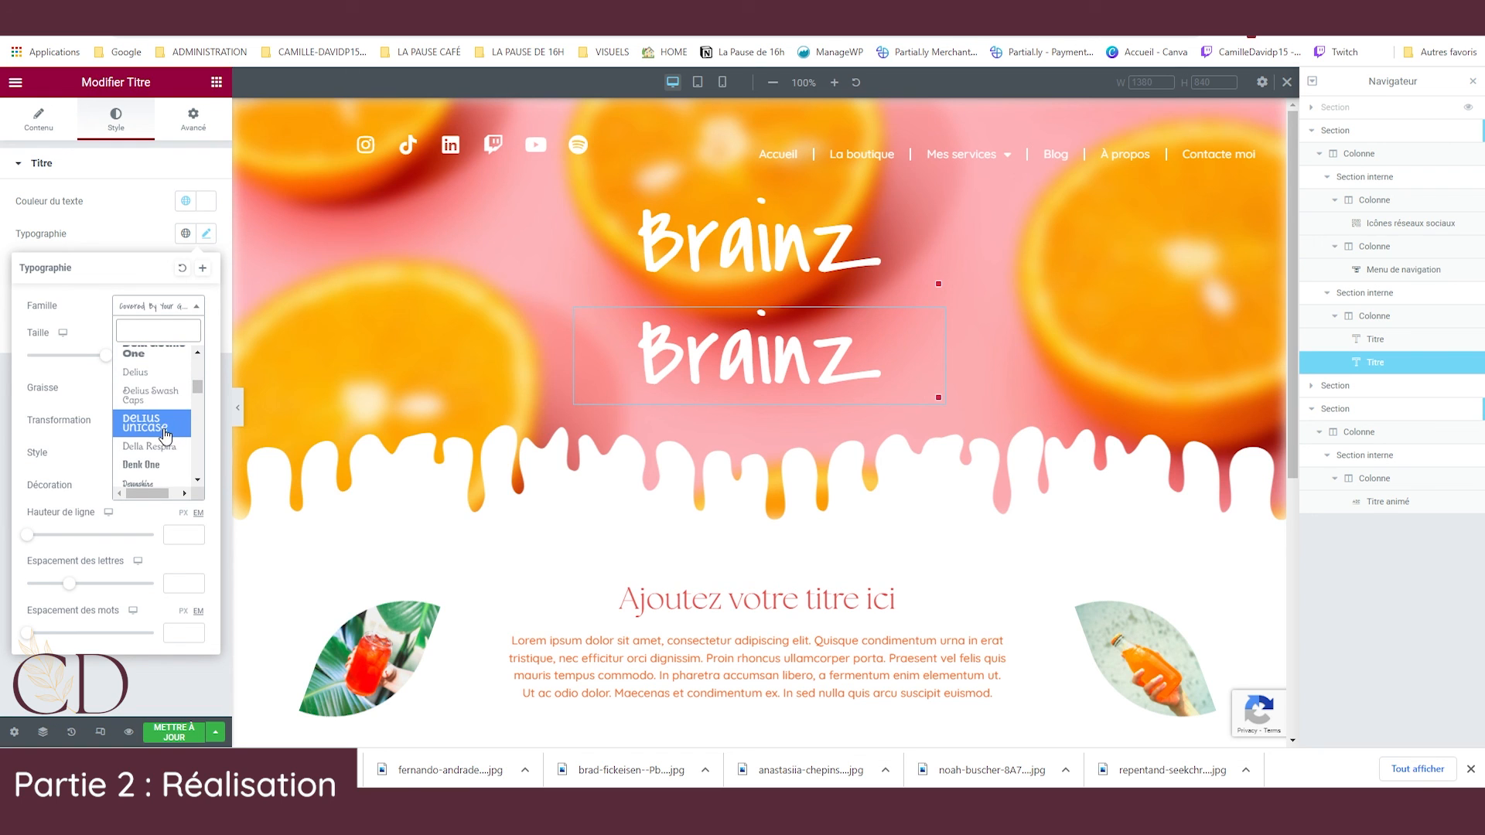
{"action": "scroll", "coordinate": [164, 436], "scroll_direction": "down", "scroll_amount": 5}
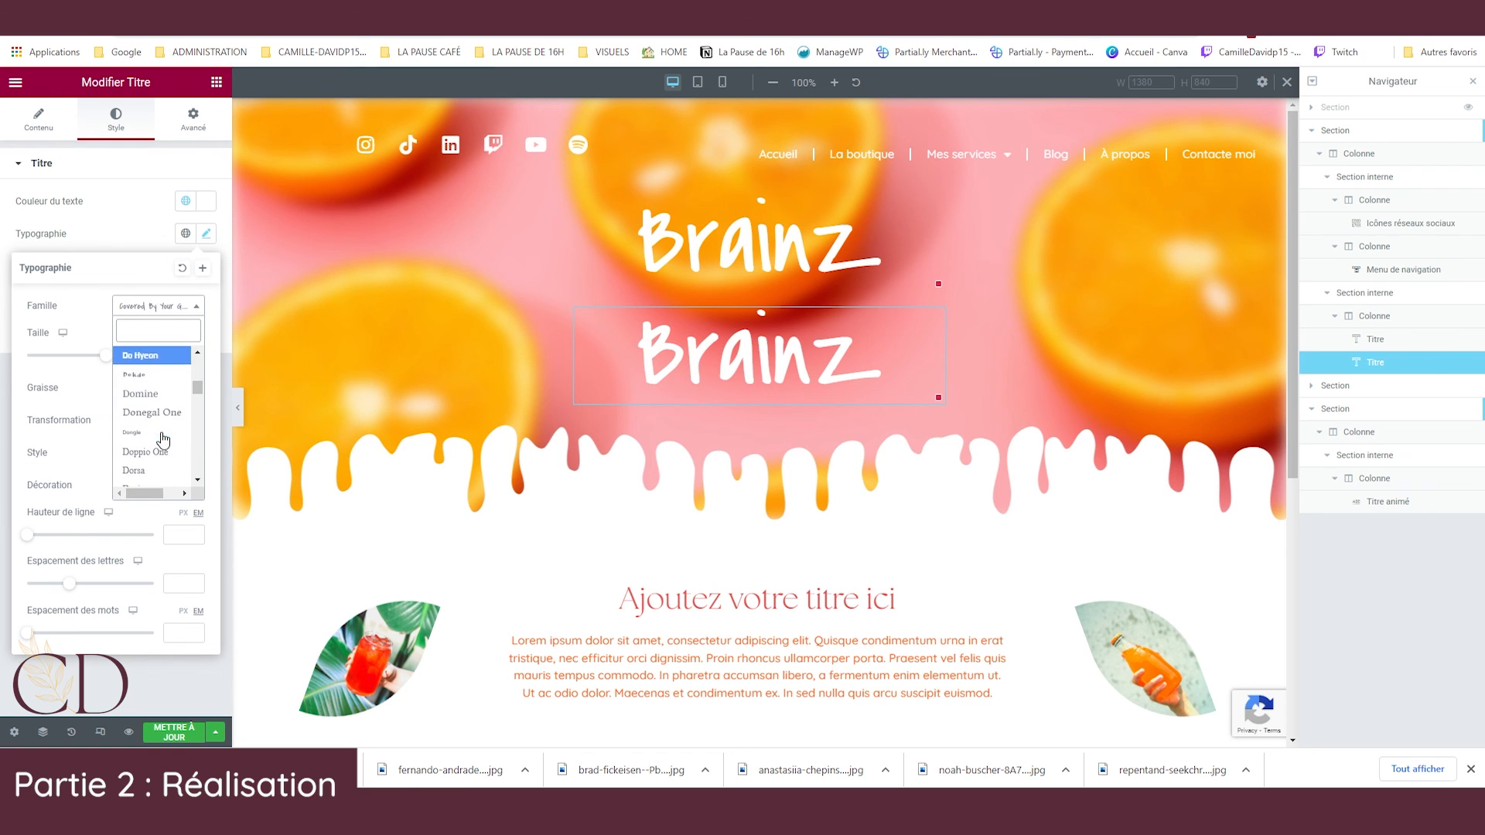
{"action": "scroll", "coordinate": [164, 439], "scroll_direction": "down", "scroll_amount": 4}
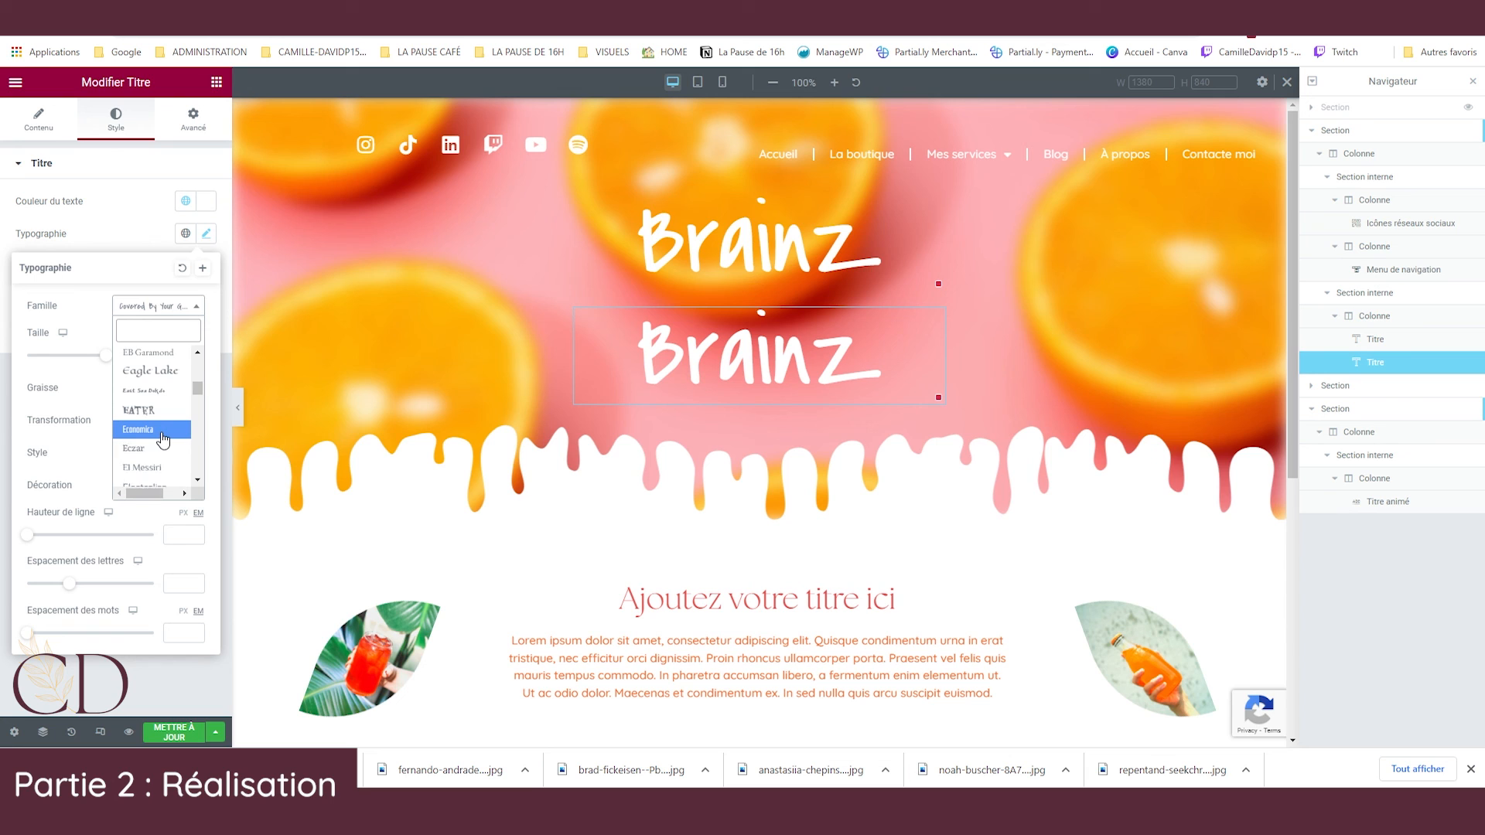
{"action": "scroll", "coordinate": [163, 440], "scroll_direction": "down", "scroll_amount": 3}
{"action": "scroll", "coordinate": [163, 439], "scroll_direction": "down", "scroll_amount": 2}
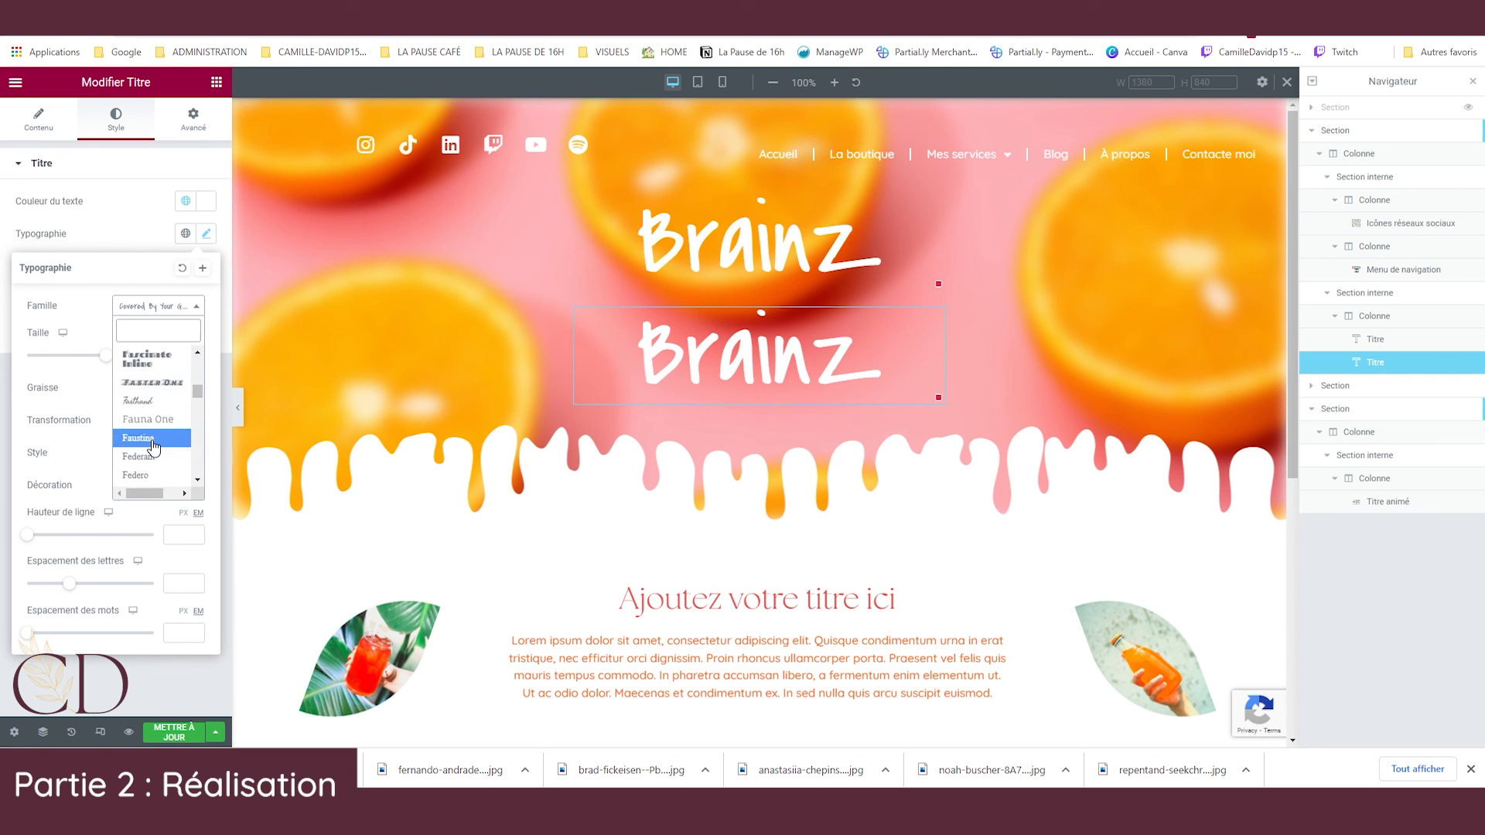
{"action": "left_click", "coordinate": [153, 397]}
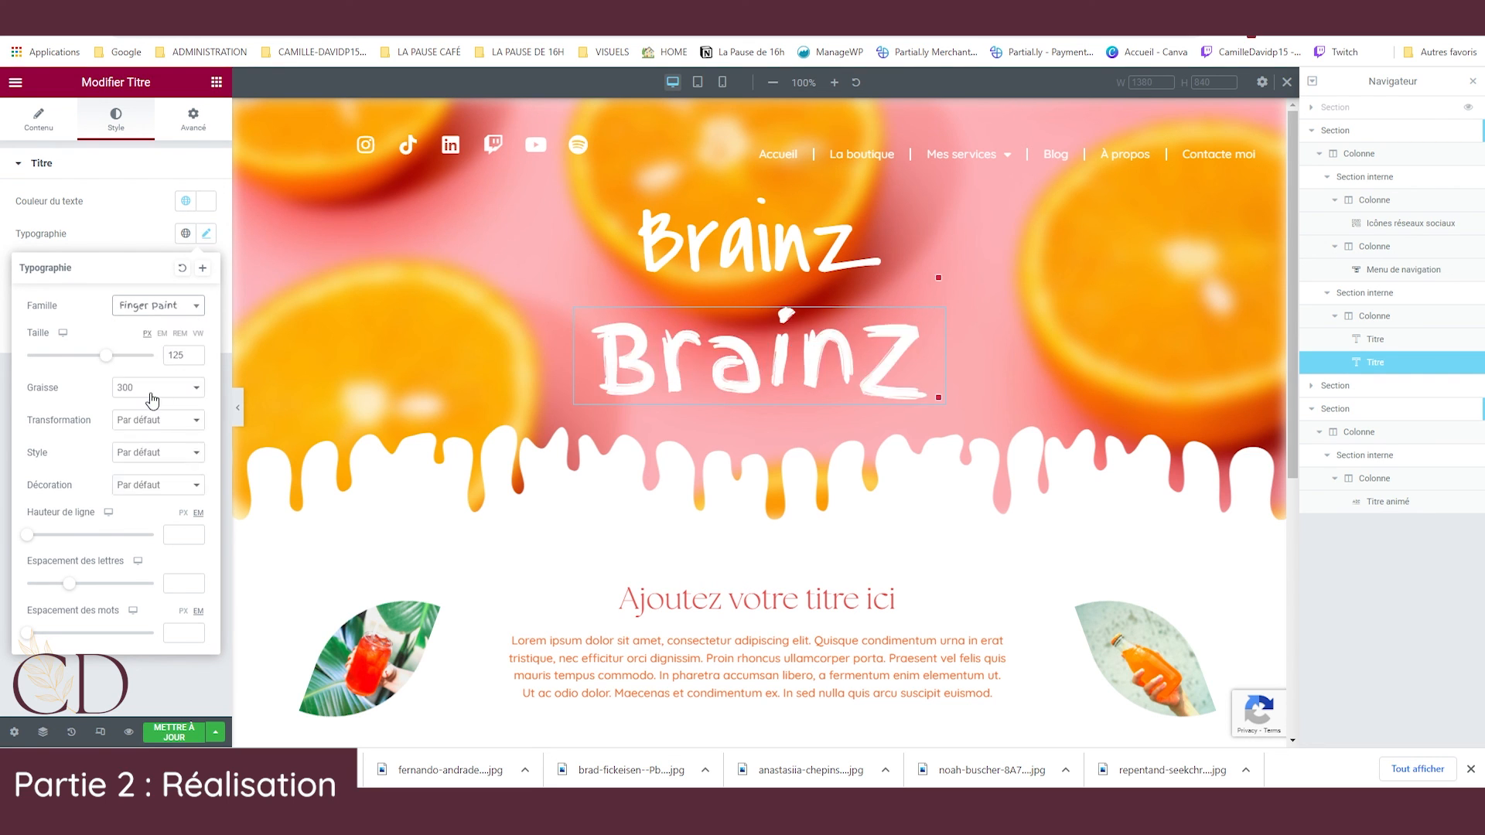
Duplicate the Finger Paint title and open the new copy's typography settings.
{"action": "right_click", "coordinate": [656, 354]}
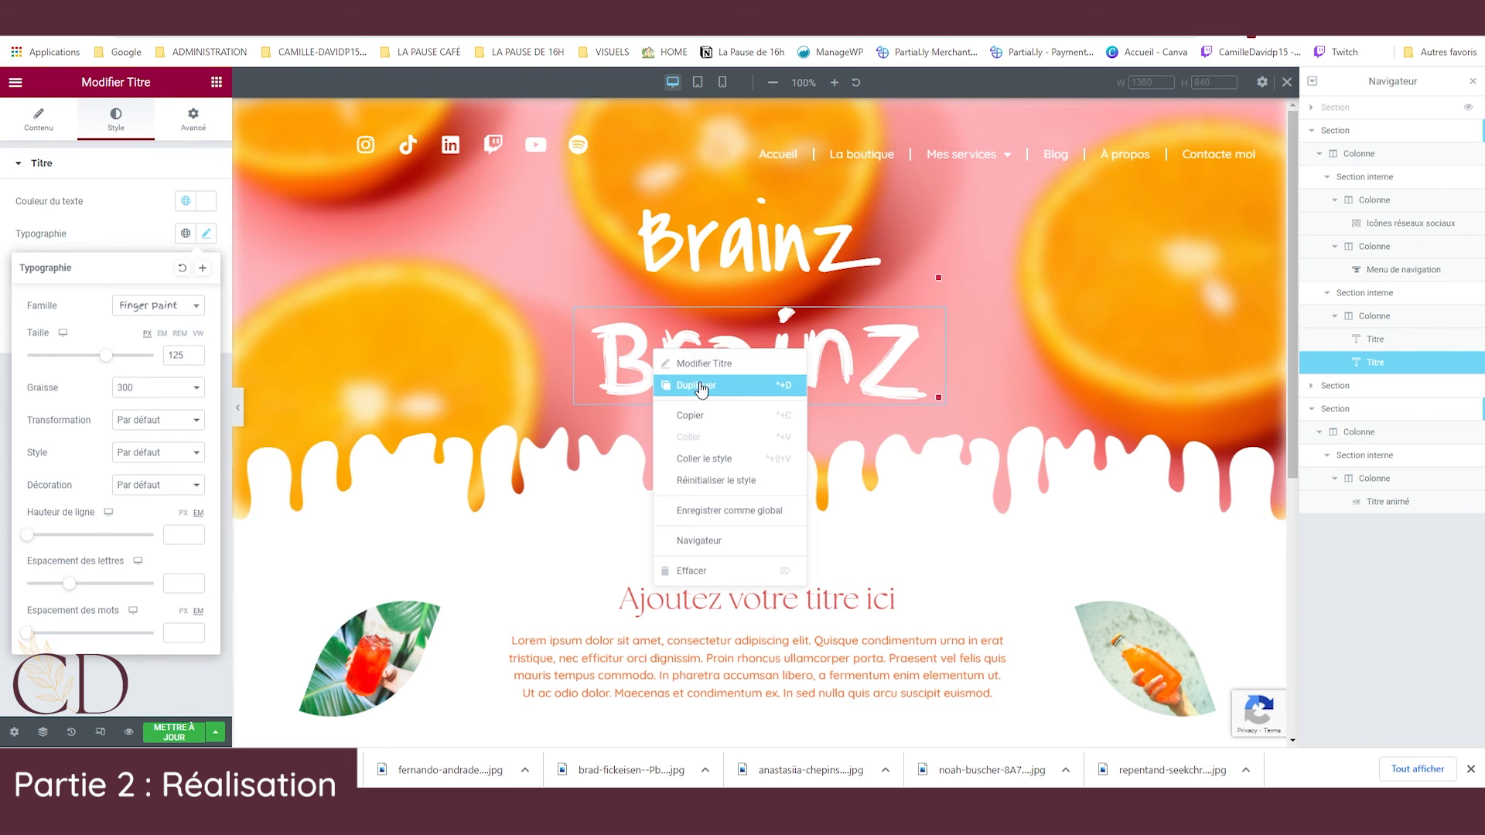
{"action": "left_click", "coordinate": [705, 384]}
{"action": "left_click", "coordinate": [116, 117]}
{"action": "left_click", "coordinate": [206, 233]}
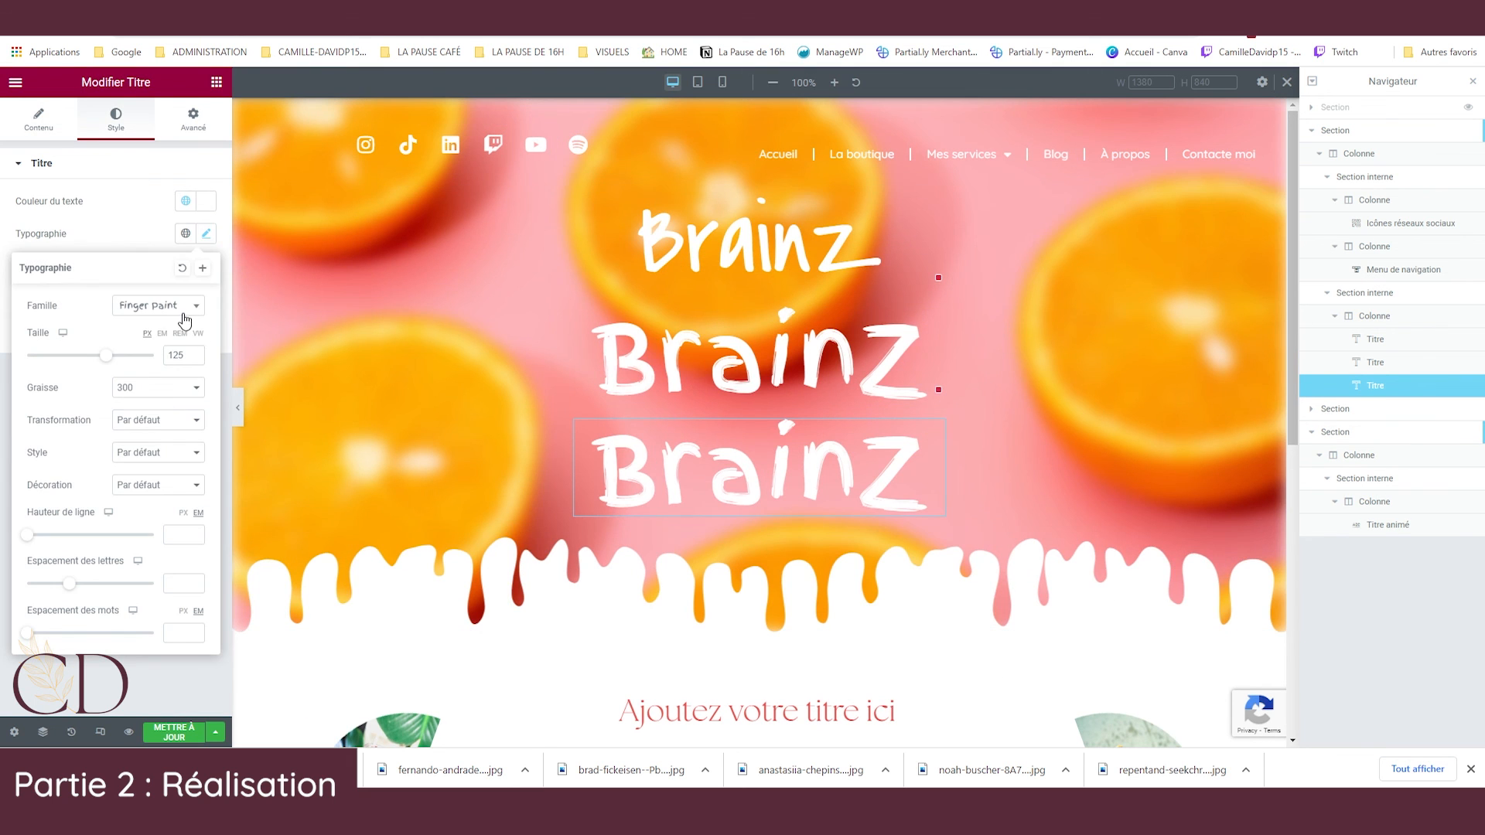
Try the La Belle Aurore, Leckerli One and Lobster font families on the third BrainZ title.
{"action": "left_click", "coordinate": [184, 306]}
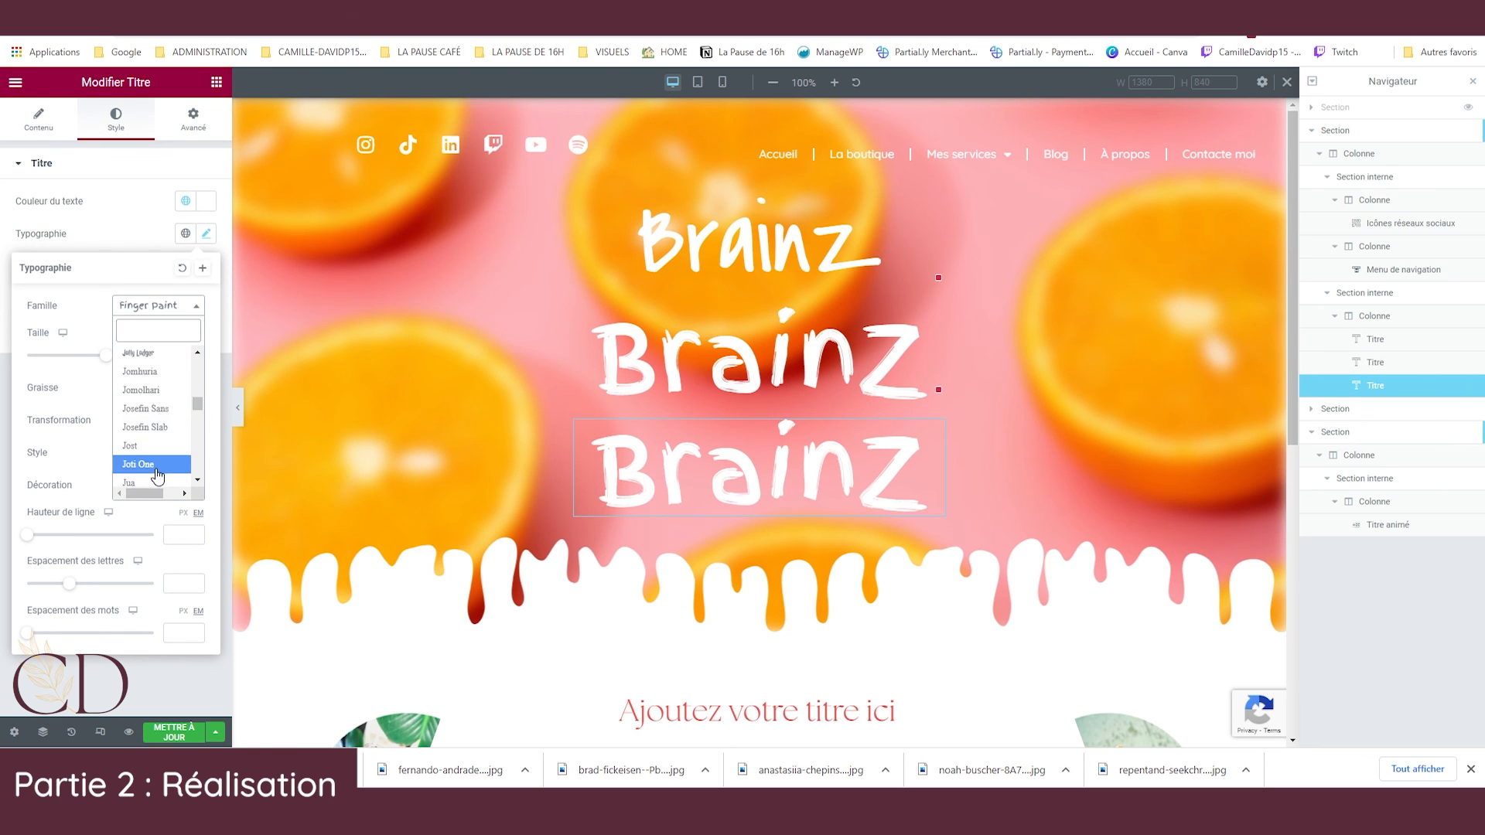
{"action": "scroll", "coordinate": [157, 475], "scroll_direction": "down", "scroll_amount": 2}
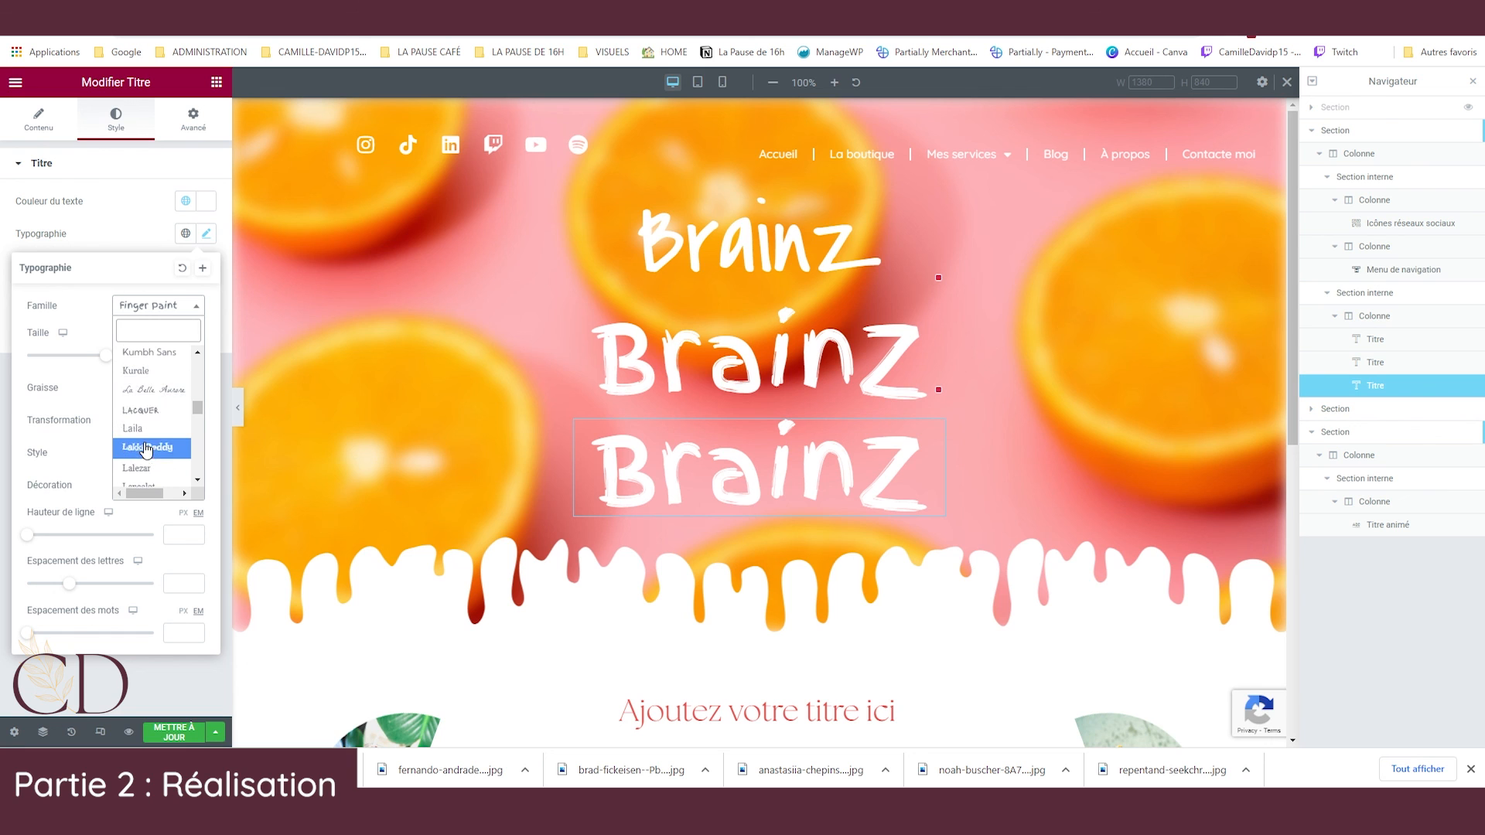
{"action": "left_click", "coordinate": [145, 392]}
{"action": "left_click", "coordinate": [182, 305]}
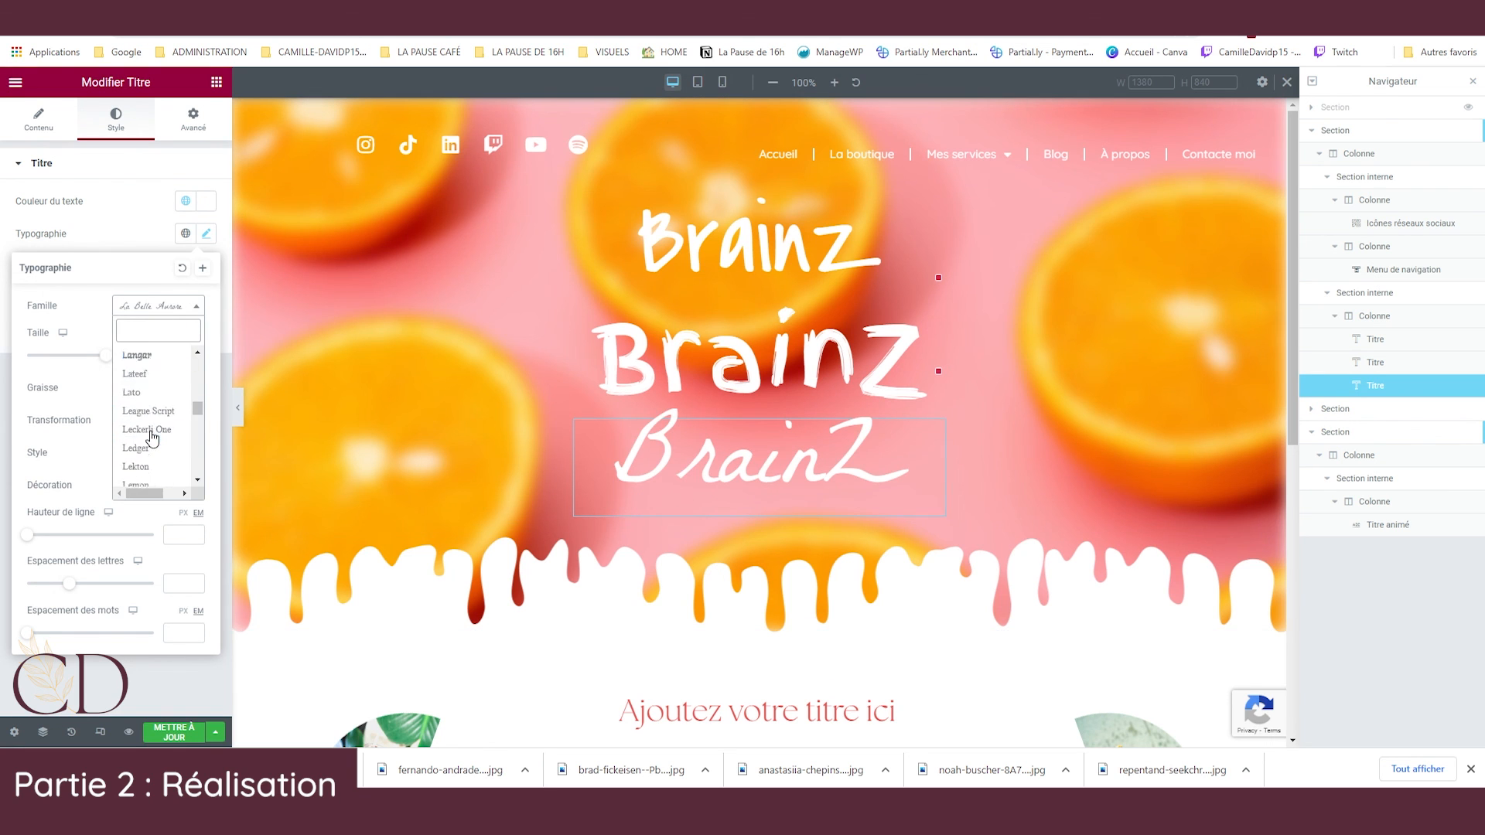
{"action": "left_click", "coordinate": [158, 418]}
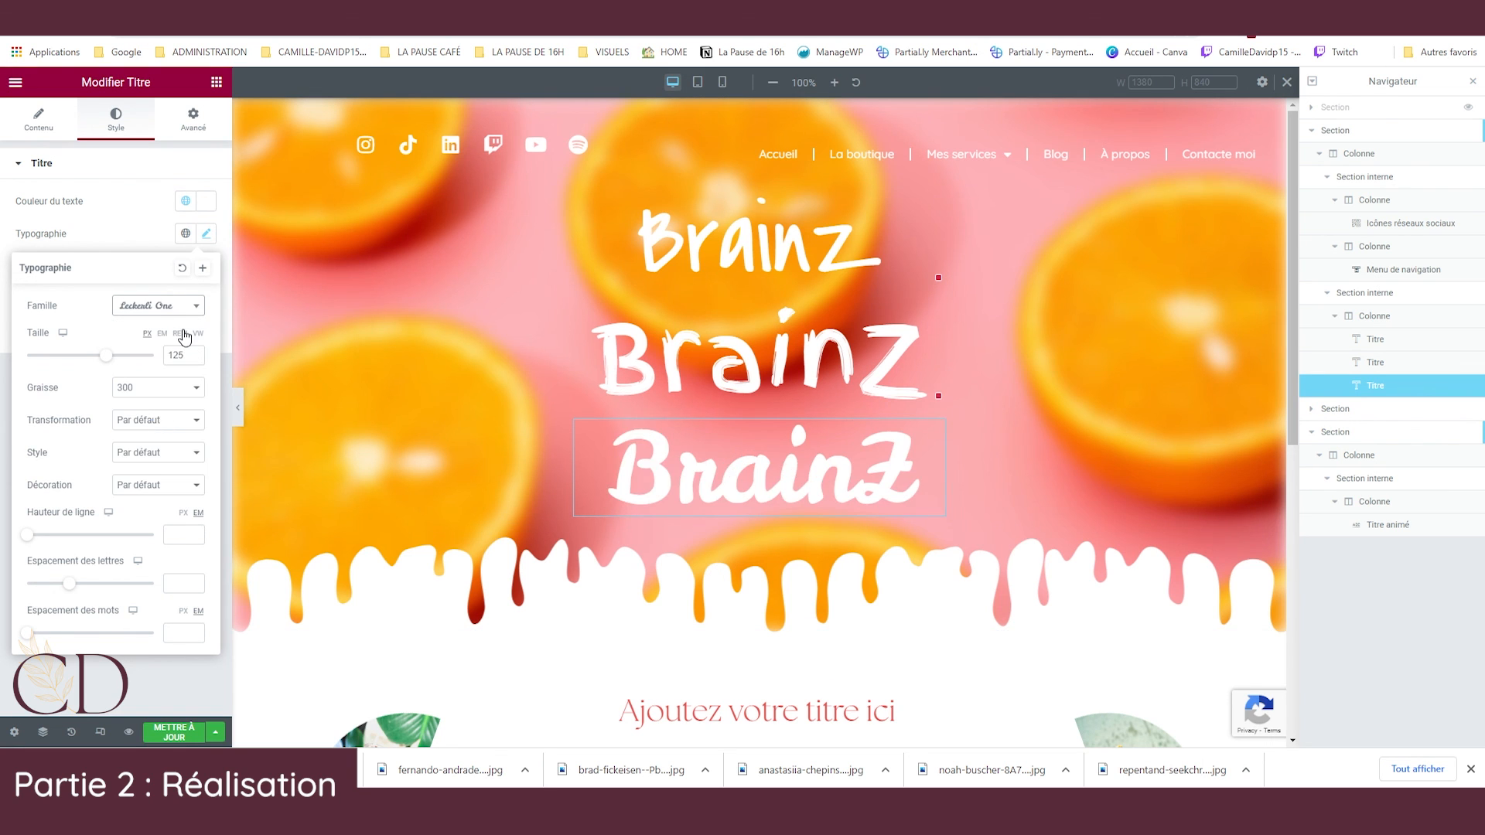
{"action": "left_click", "coordinate": [179, 305]}
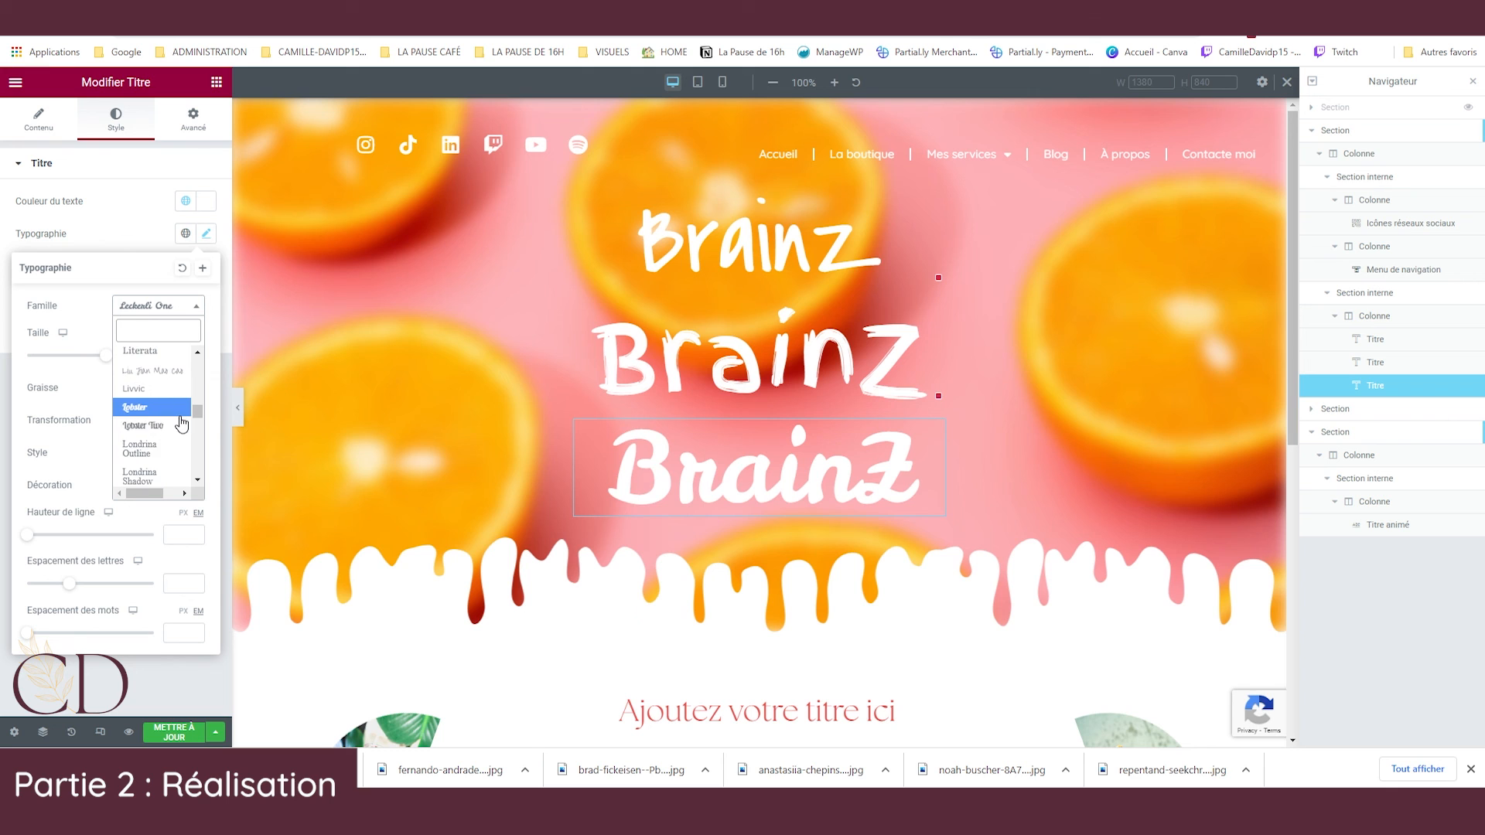
{"action": "left_click", "coordinate": [176, 417]}
Set the third BrainZ title's font family to Luckiest Guy.
{"action": "left_click", "coordinate": [182, 306]}
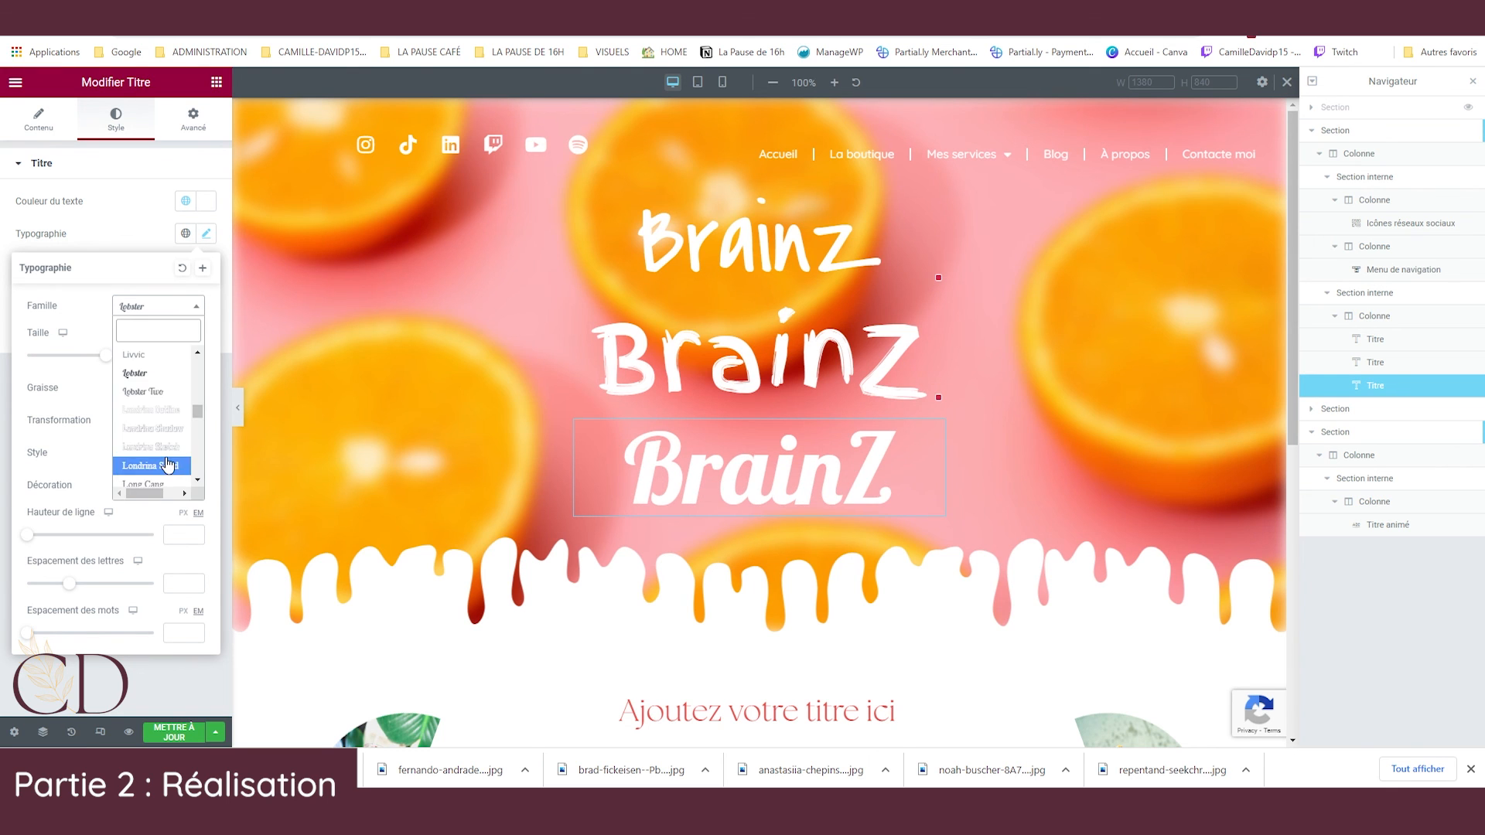
{"action": "left_click", "coordinate": [165, 456]}
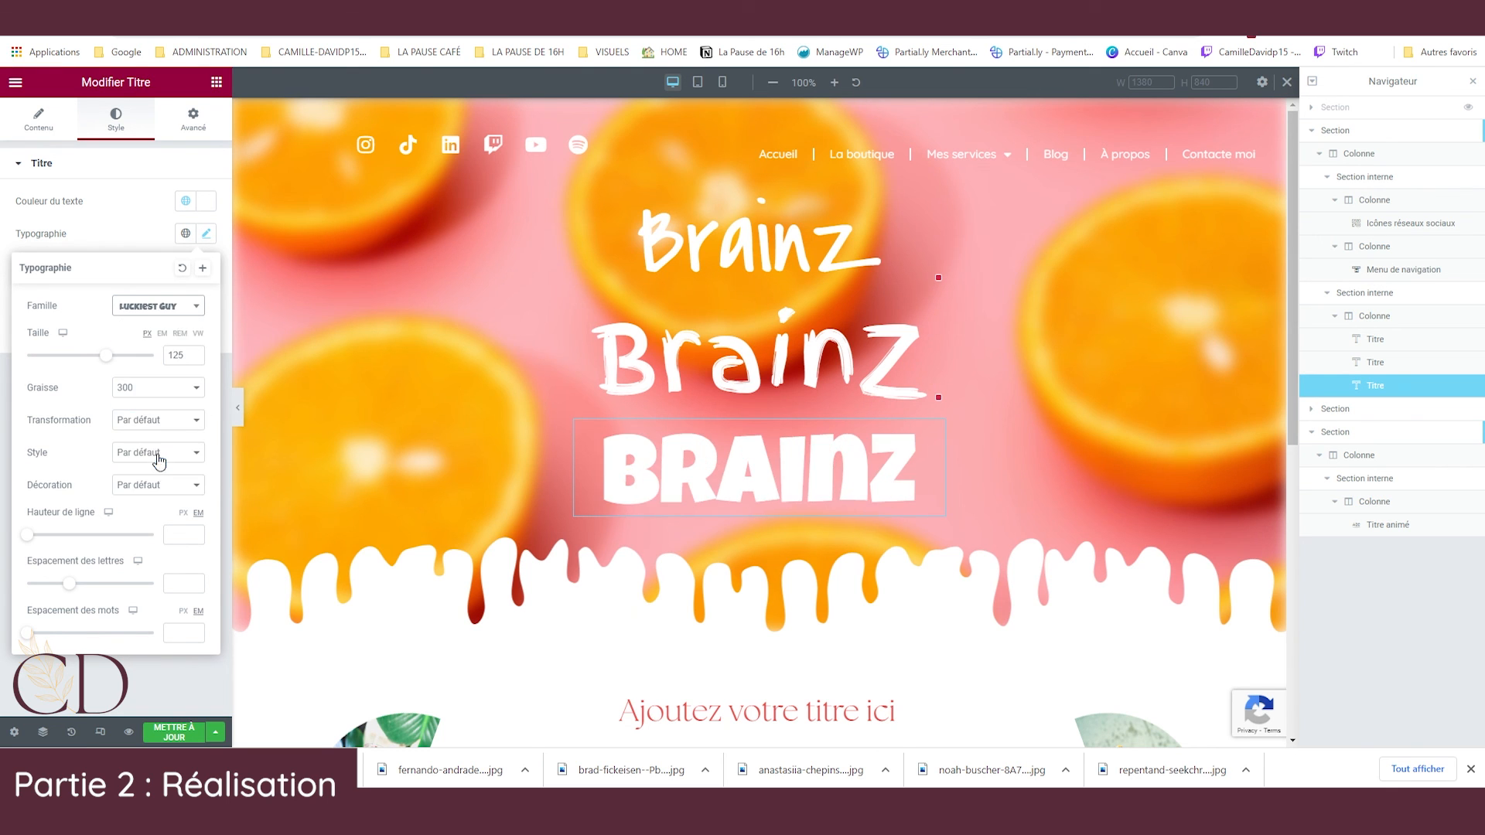
Duplicate the Luckiest Guy title and set the copy's font family to Margarine.
{"action": "key", "text": "ctrl+d"}
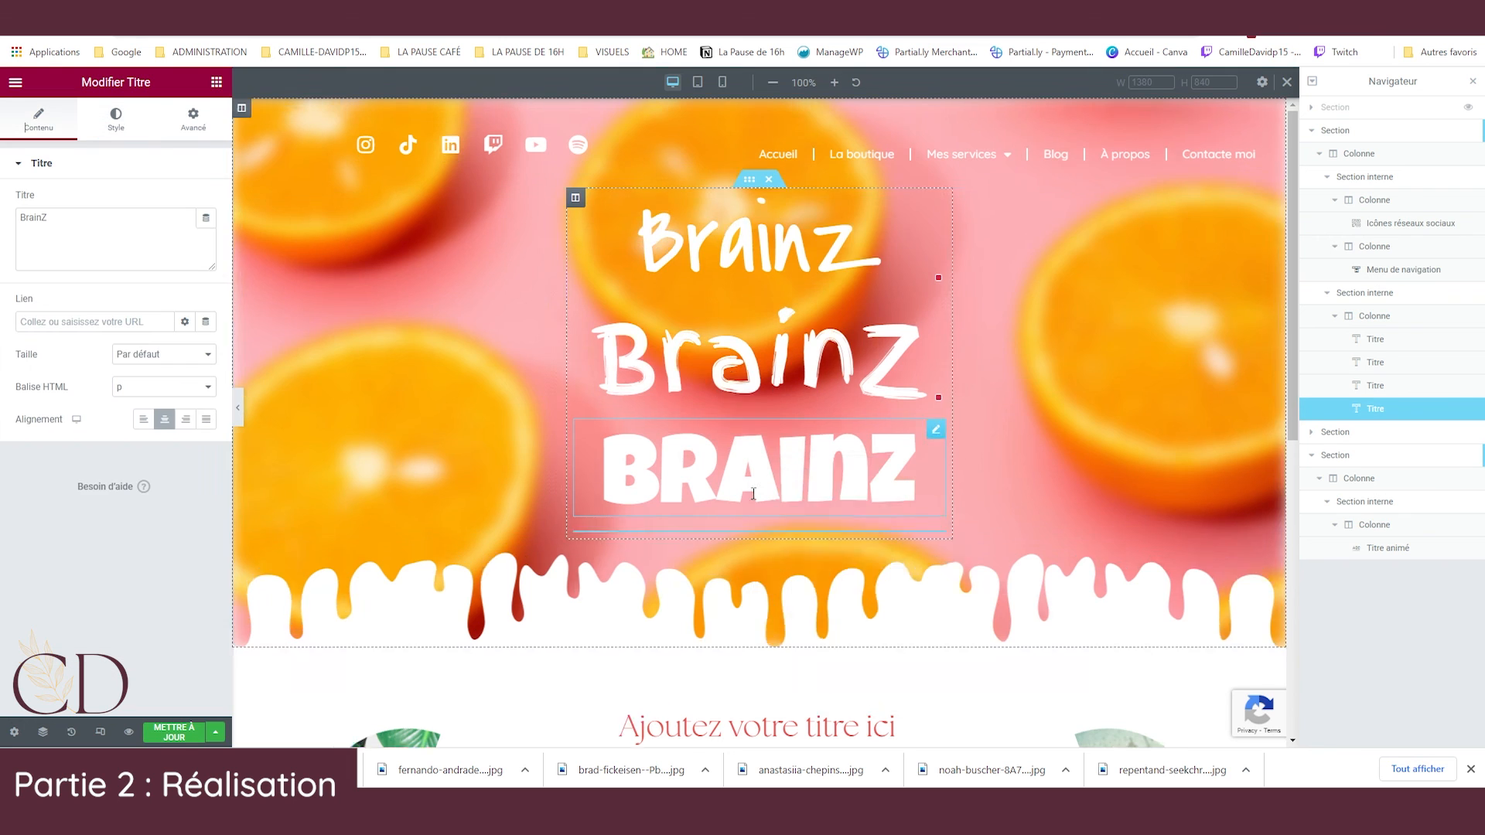
{"action": "left_click", "coordinate": [109, 121]}
{"action": "left_click", "coordinate": [205, 234]}
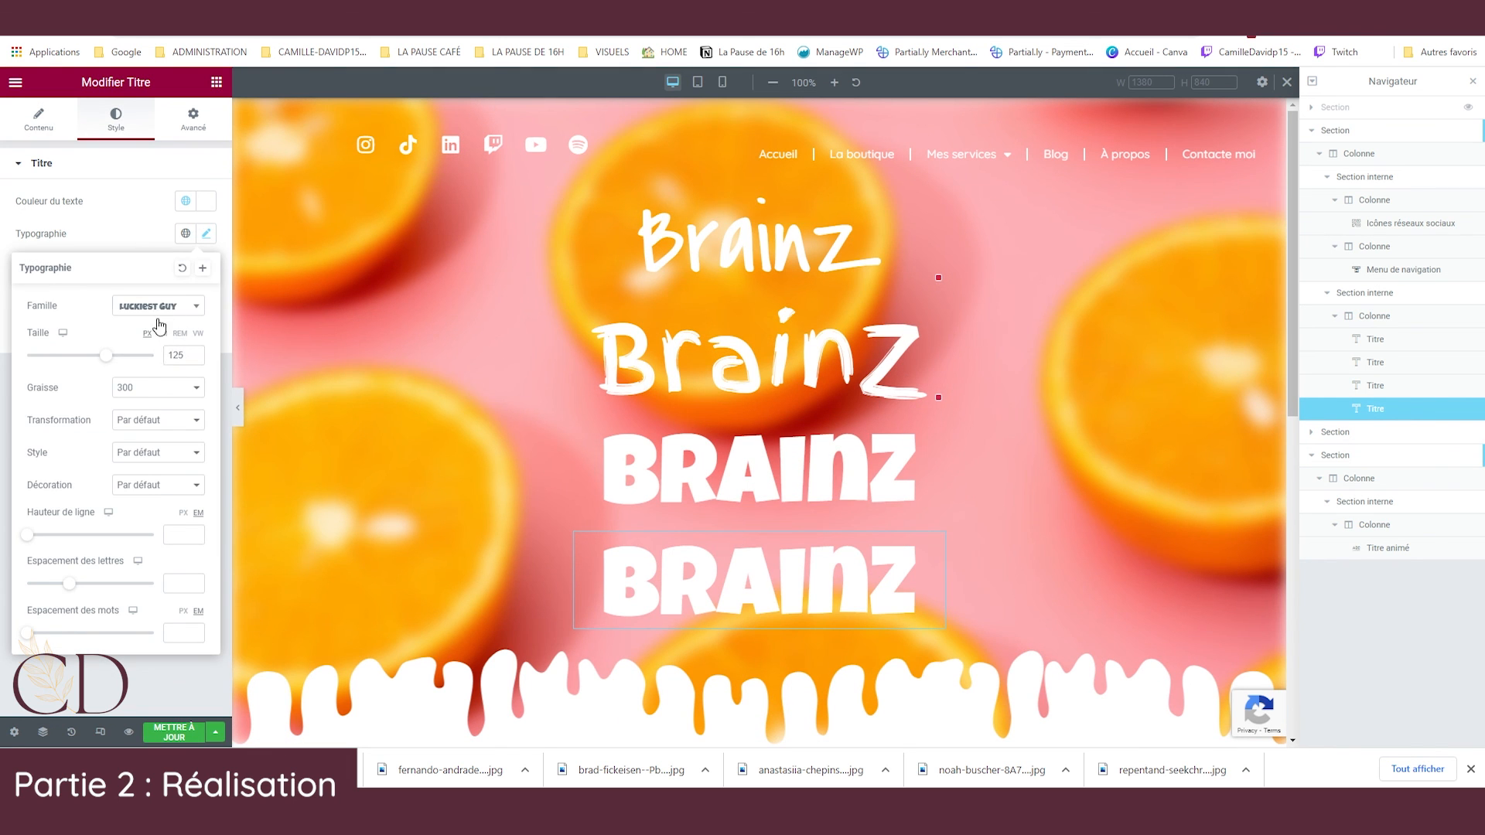
{"action": "left_click", "coordinate": [158, 308]}
{"action": "scroll", "coordinate": [161, 467], "scroll_direction": "down", "scroll_amount": 4}
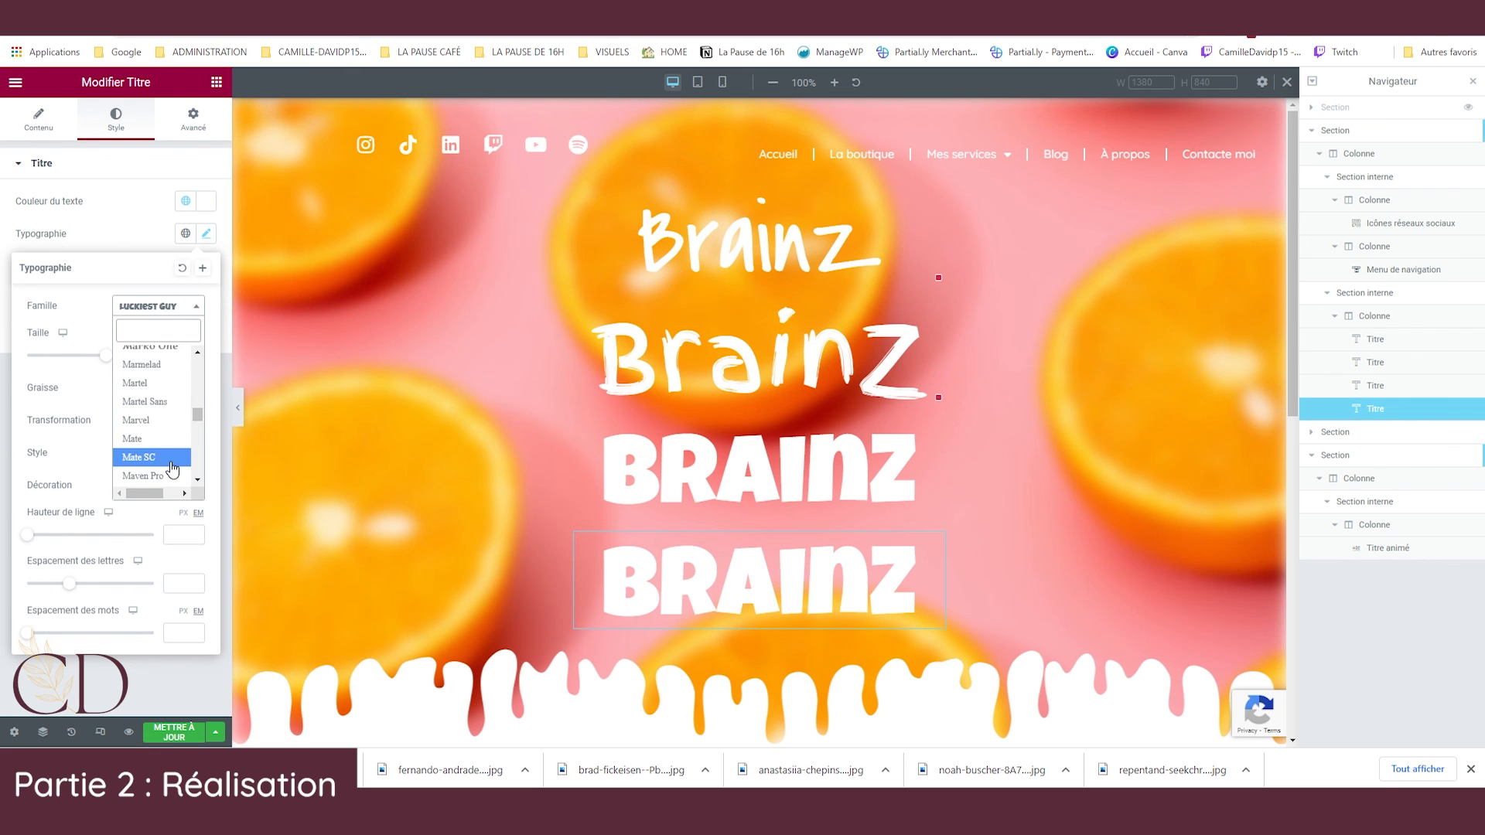
{"action": "scroll", "coordinate": [172, 464], "scroll_direction": "down", "scroll_amount": 2}
{"action": "left_click", "coordinate": [172, 386]}
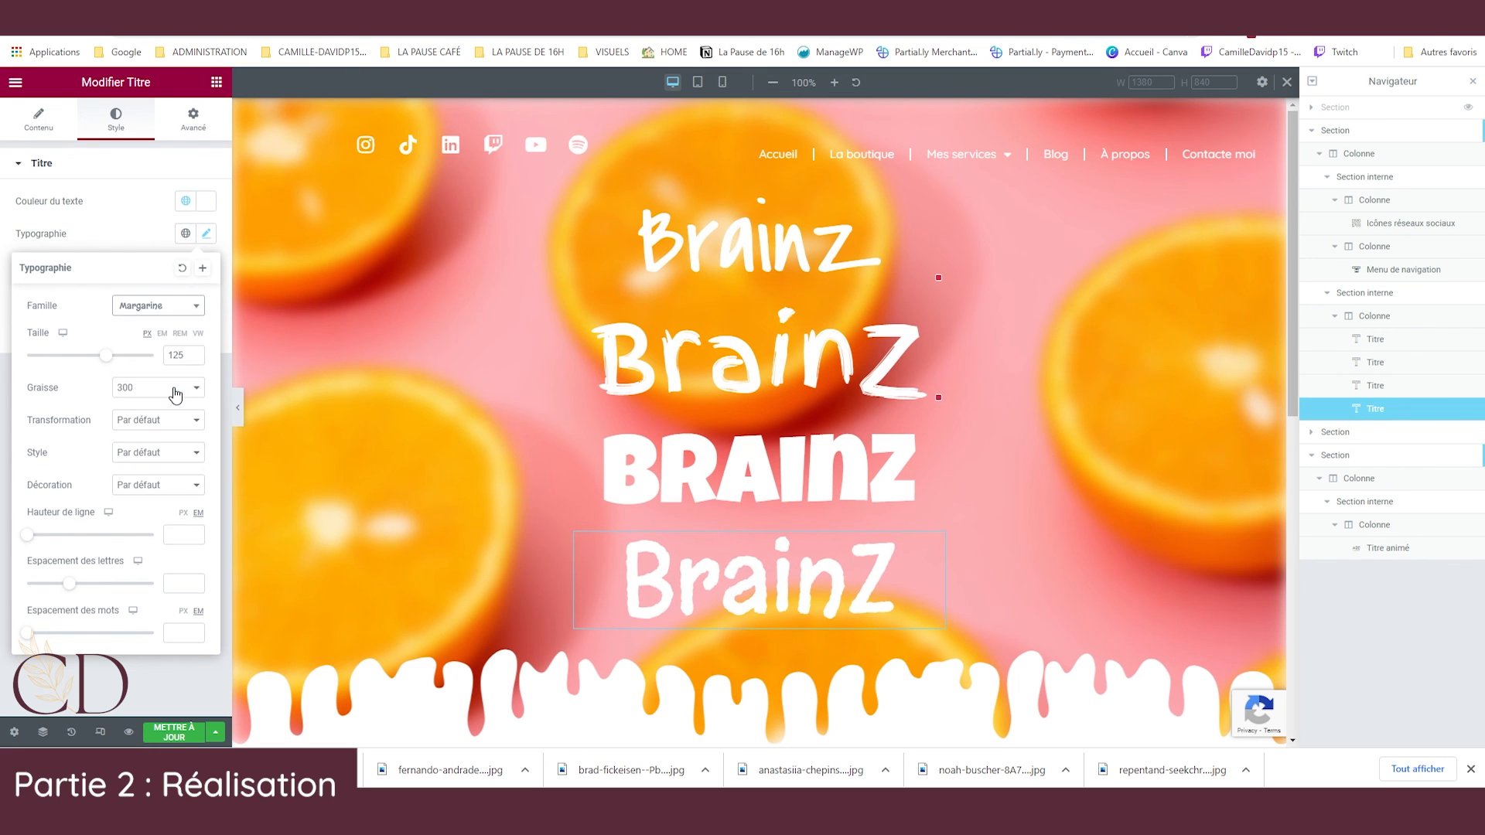
Set the fourth BrainZ title's font family to Mochiy Pop One.
{"action": "left_click", "coordinate": [174, 306]}
{"action": "scroll", "coordinate": [180, 445], "scroll_direction": "down", "scroll_amount": 5}
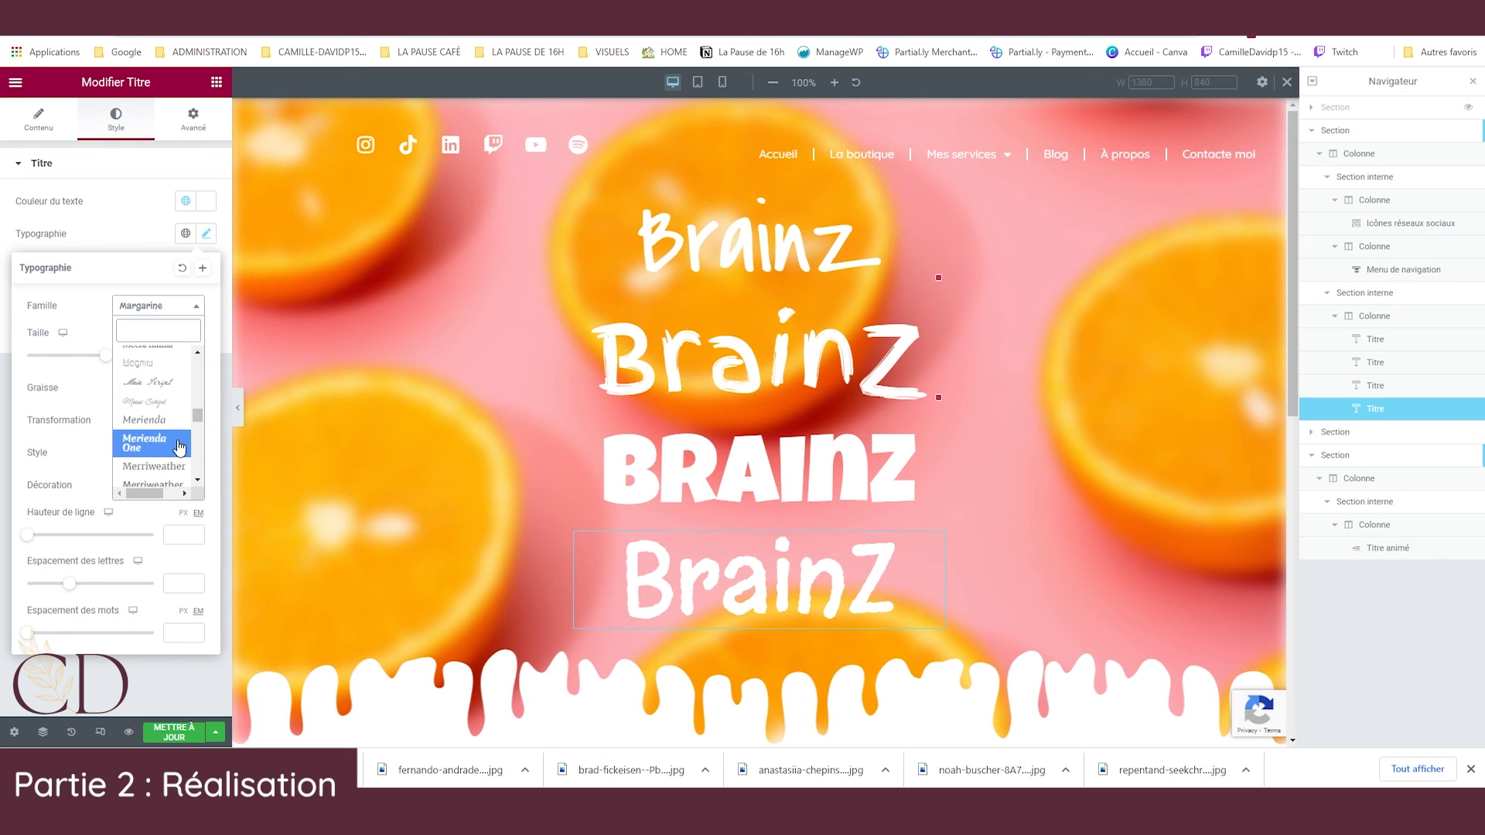
{"action": "scroll", "coordinate": [180, 447], "scroll_direction": "down", "scroll_amount": 4}
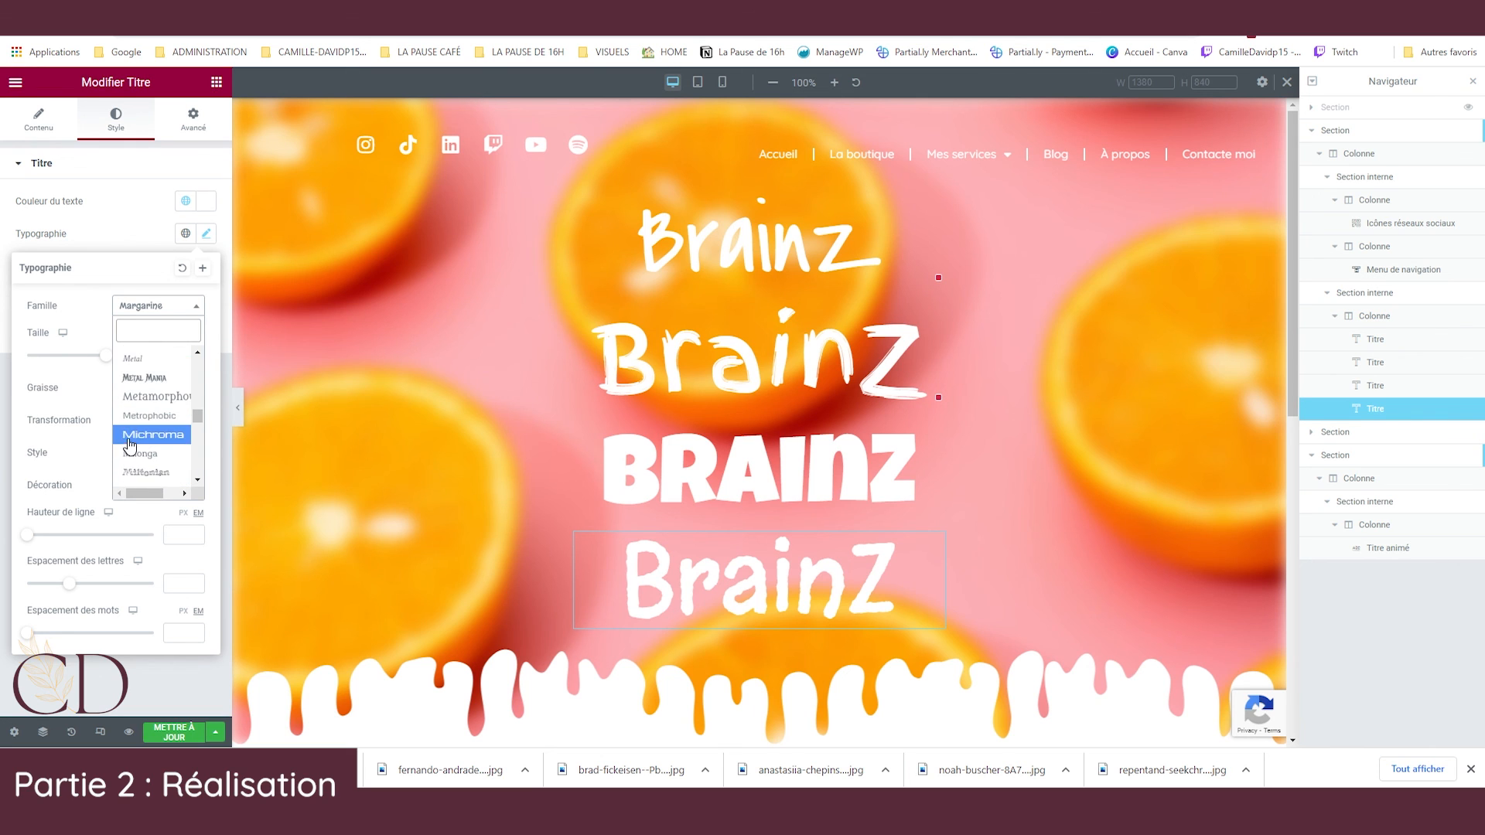
{"action": "scroll", "coordinate": [171, 451], "scroll_direction": "down", "scroll_amount": 3}
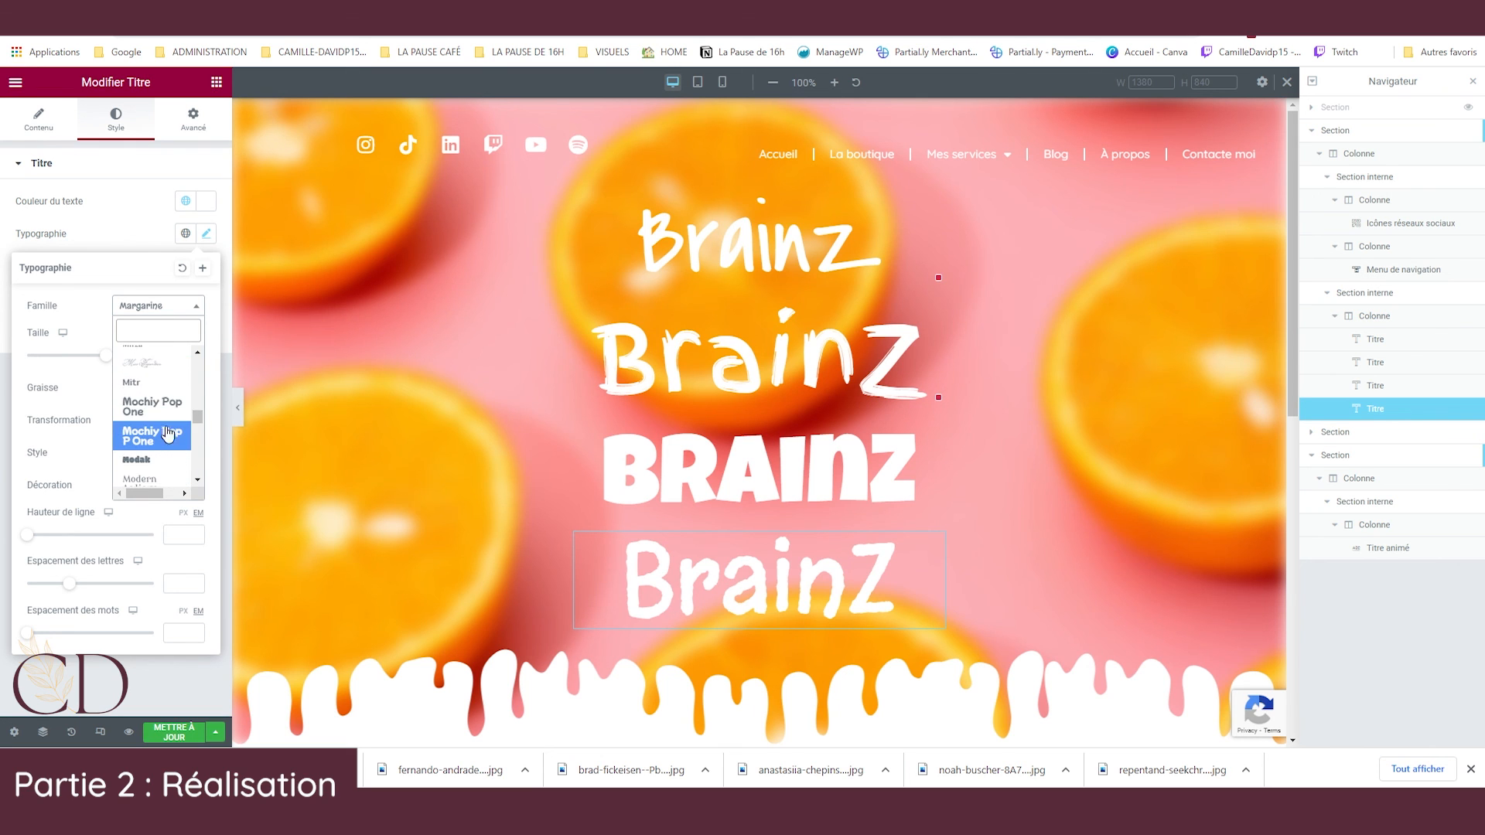
{"action": "left_click", "coordinate": [171, 412]}
Duplicate the Mochiy Pop One title and open the new copy's typography settings.
{"action": "right_click", "coordinate": [723, 514]}
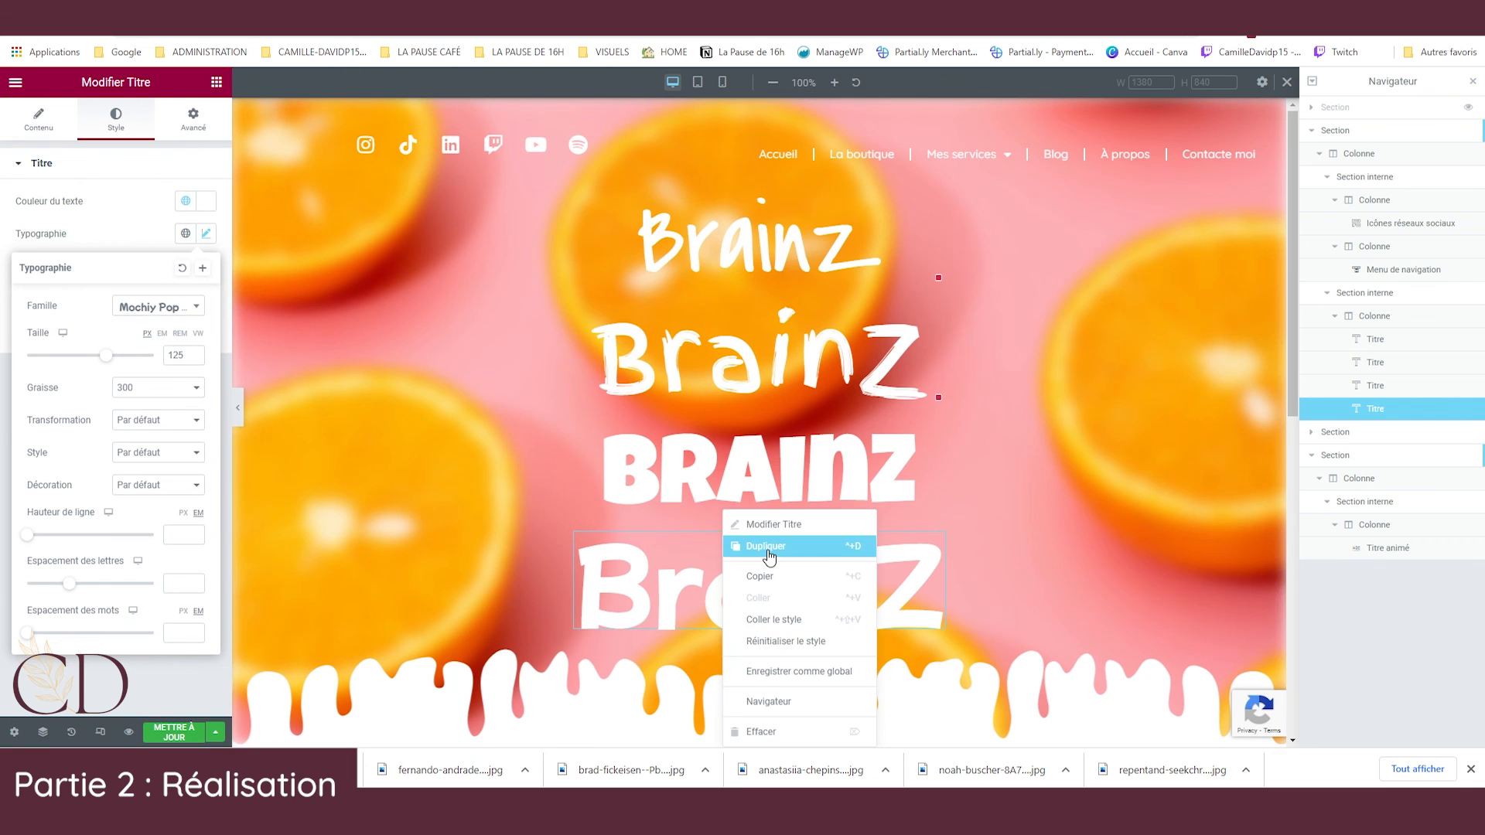
{"action": "left_click", "coordinate": [762, 544]}
{"action": "left_click", "coordinate": [116, 120]}
{"action": "left_click", "coordinate": [198, 234]}
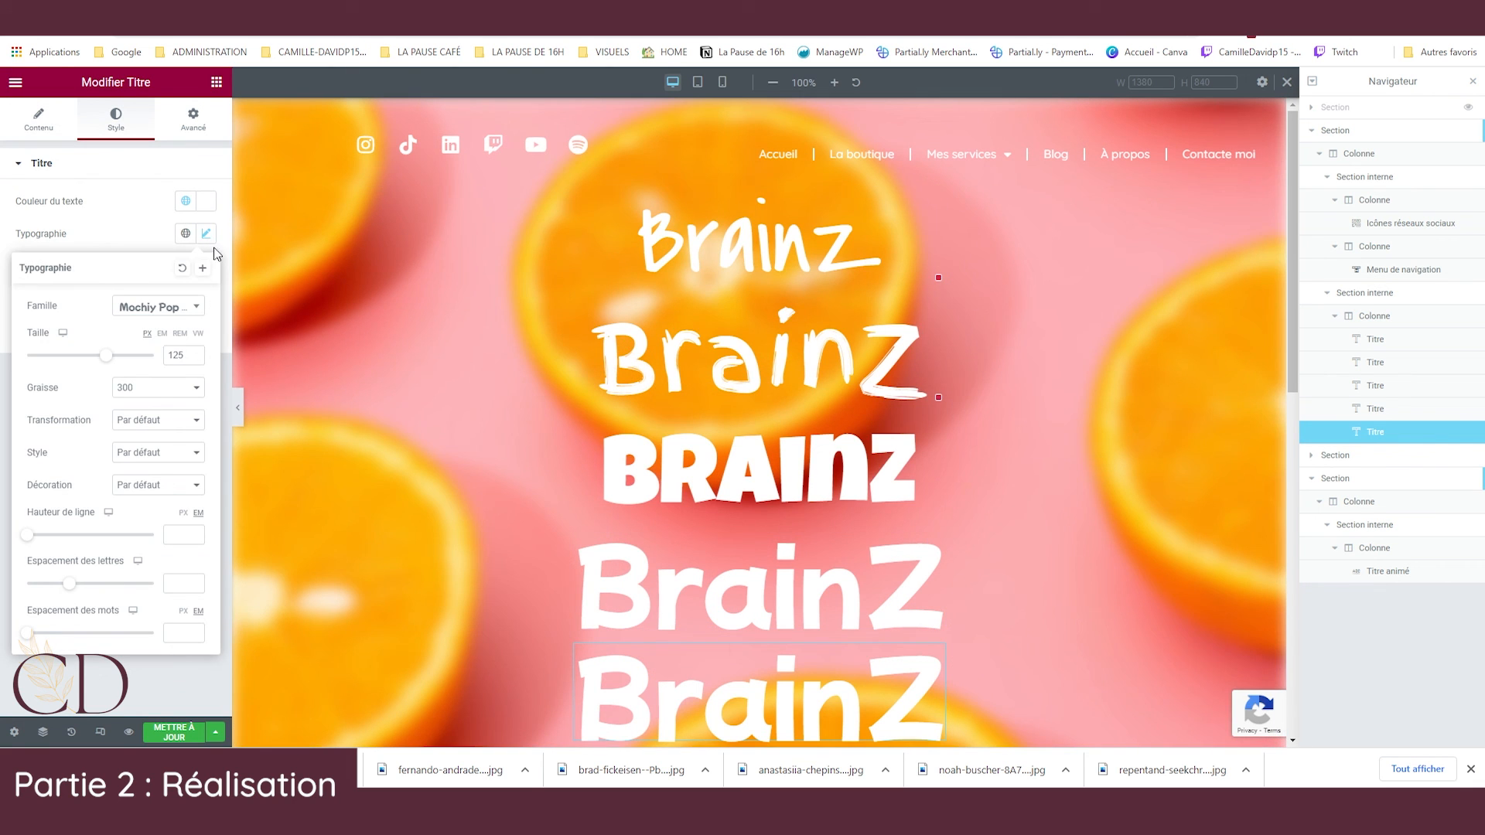
Delete the topmost BrainZ title and the Luckiest Guy title from the header column.
{"action": "right_click", "coordinate": [717, 231]}
{"action": "left_click", "coordinate": [745, 451]}
{"action": "right_click", "coordinate": [716, 383]}
{"action": "left_click", "coordinate": [743, 590]}
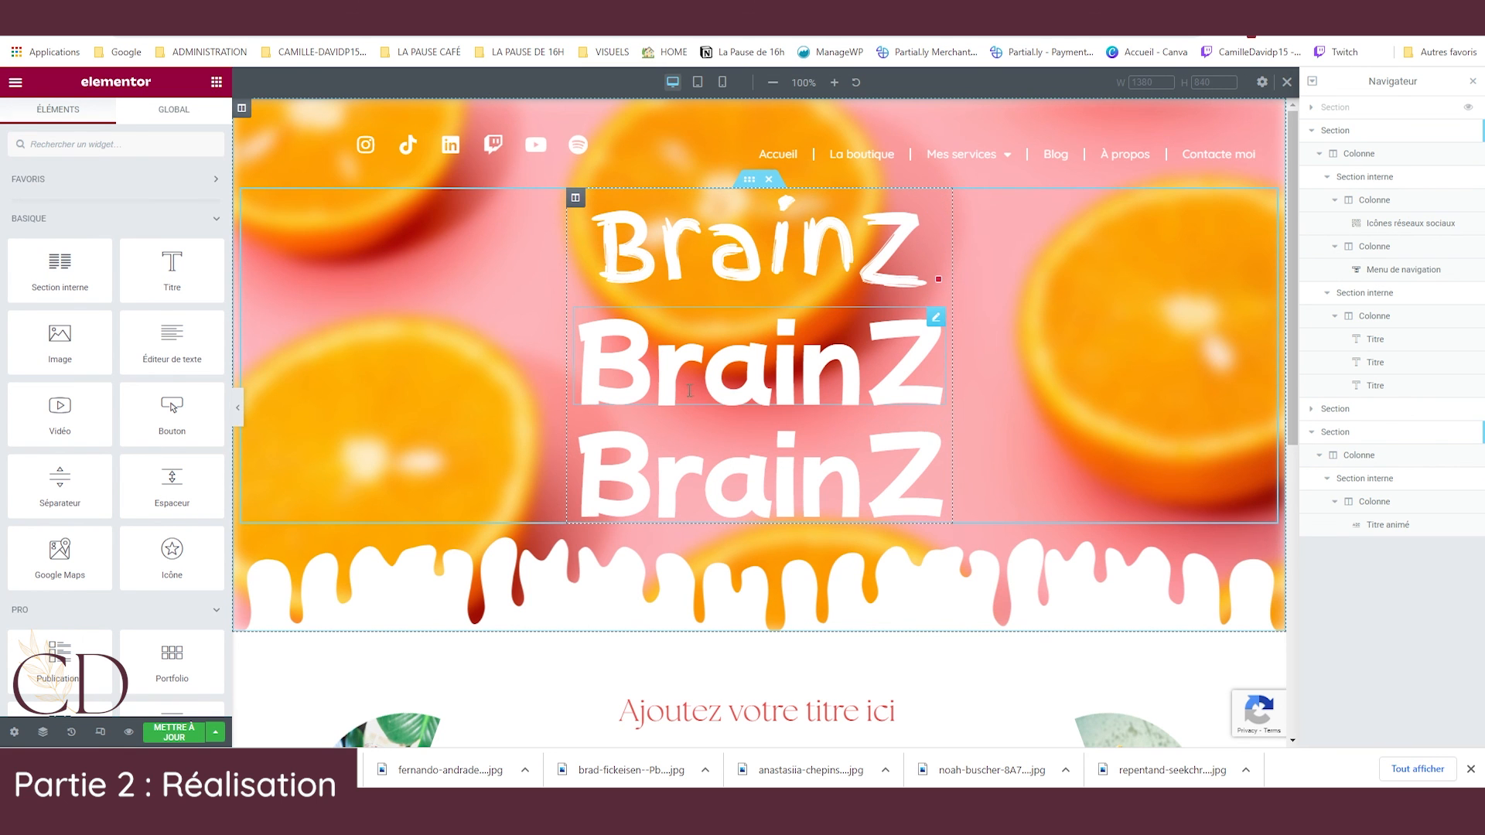
{"action": "right_click", "coordinate": [700, 499]}
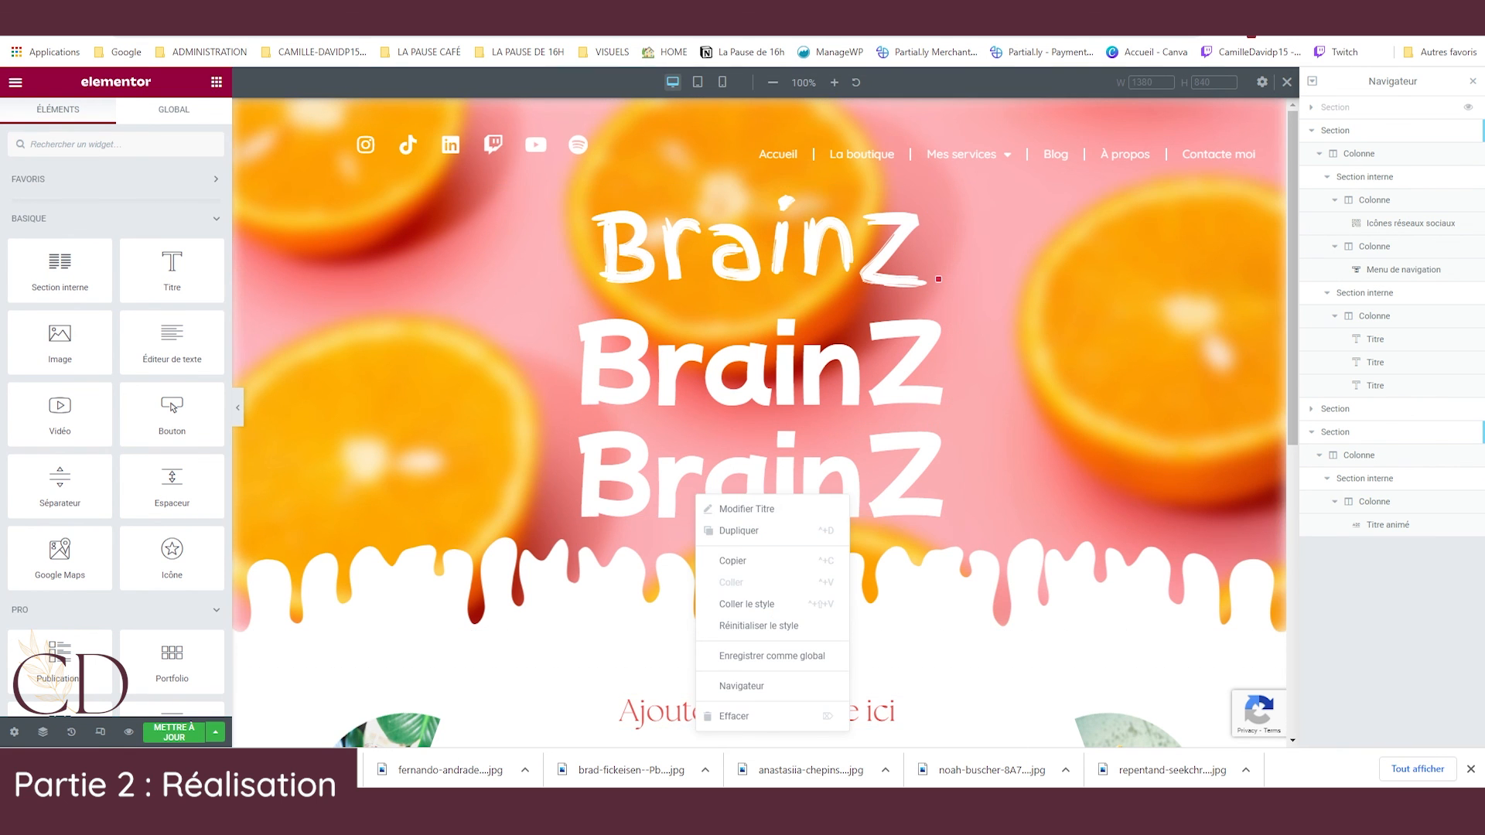